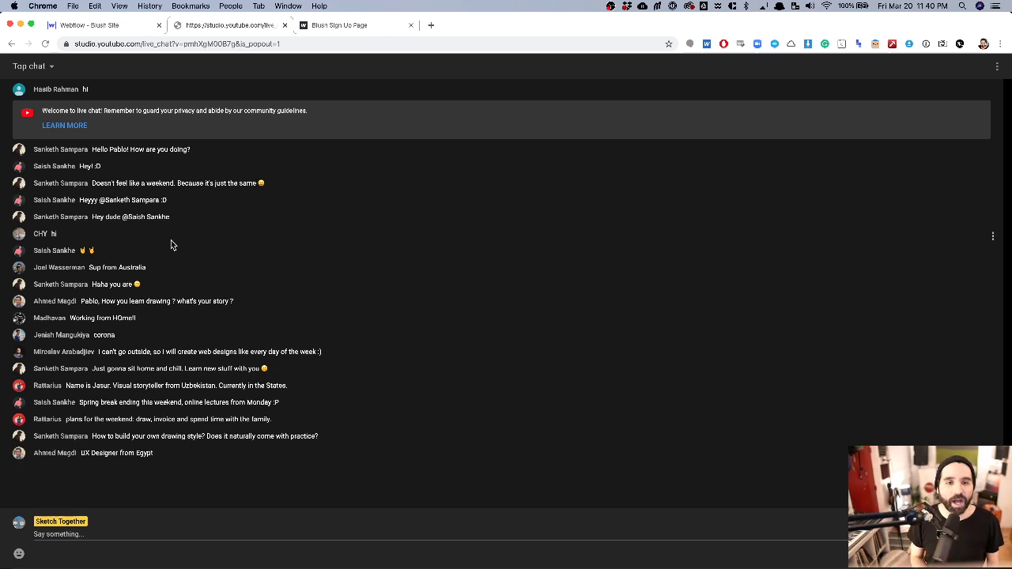
Switch to OBS and select the Instructions scene for the live stream.
key("super+Tab")
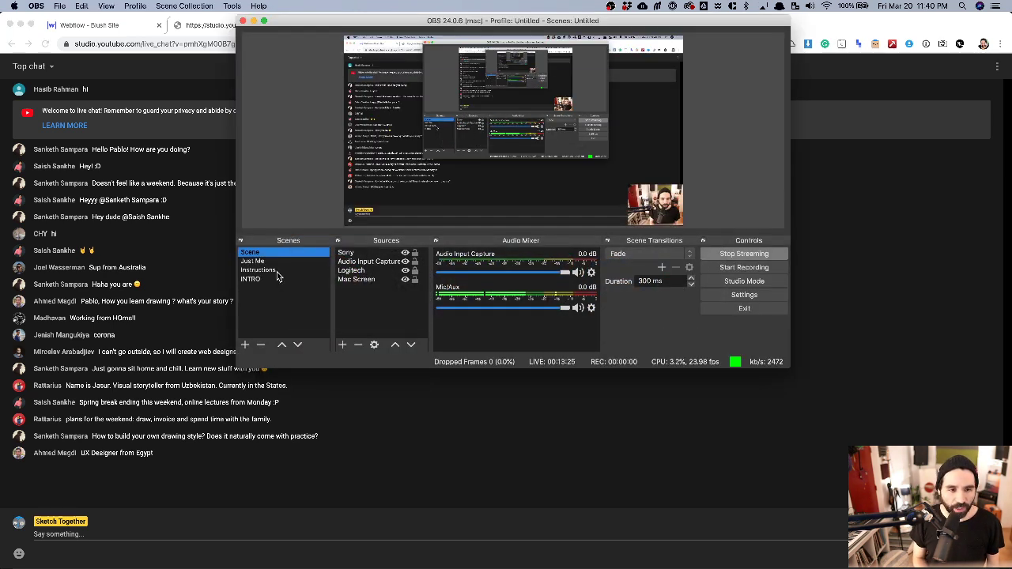
left_click(277, 271)
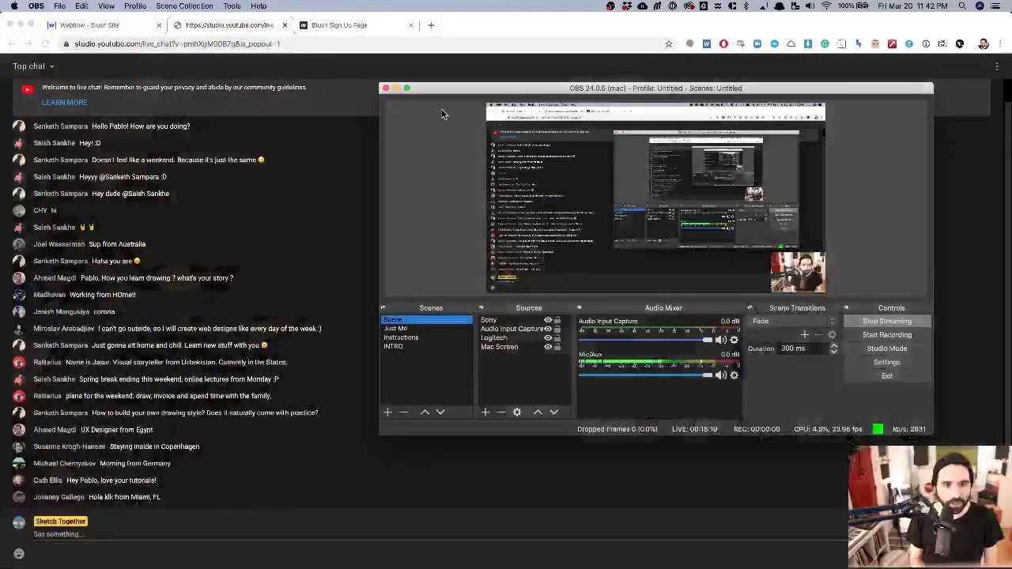
Open blush.design in a new Chrome tab and examine the sign-up page with its email subscription form.
left_click(431, 30)
left_click(431, 26)
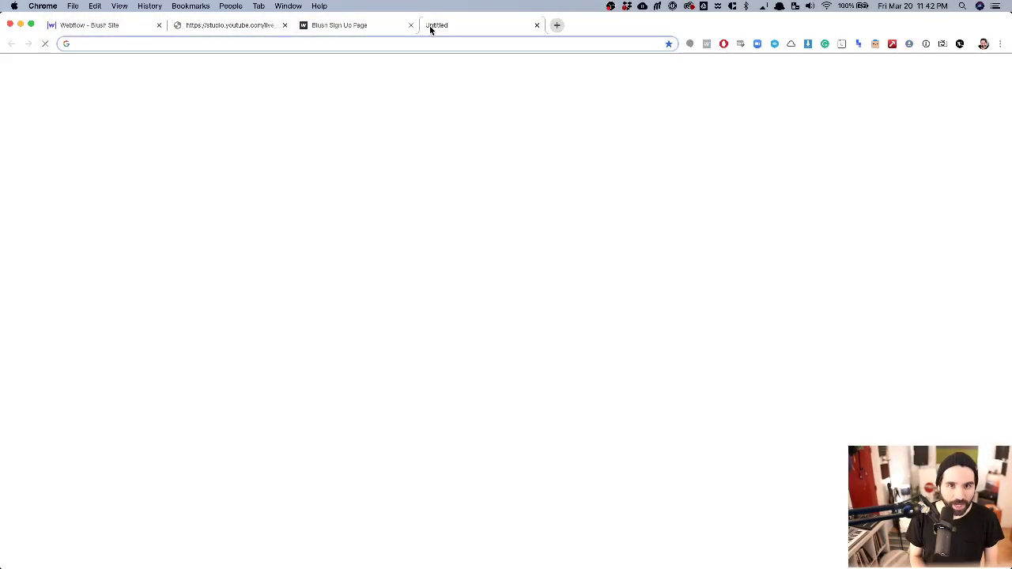
type("blush.design")
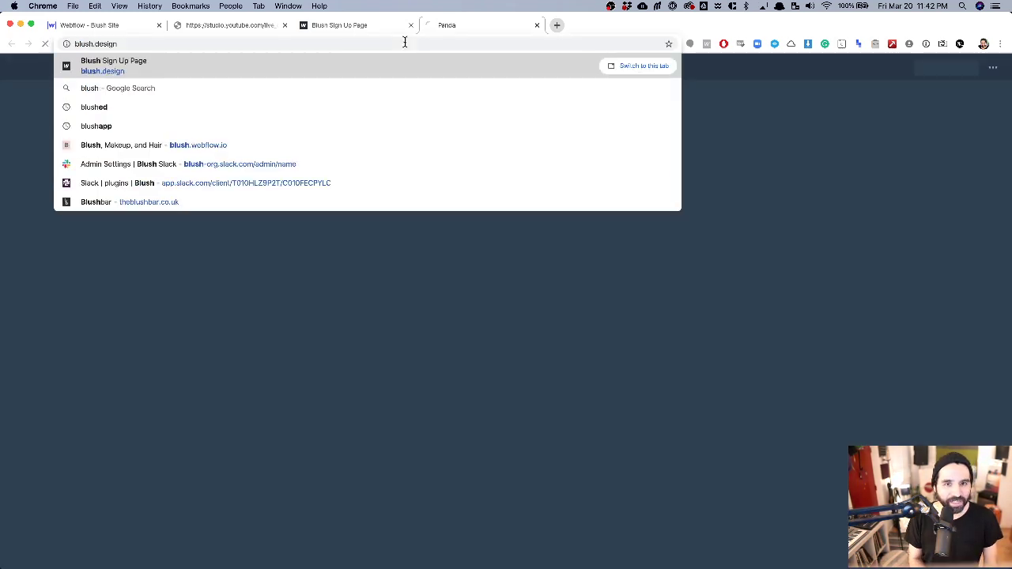
key("Return")
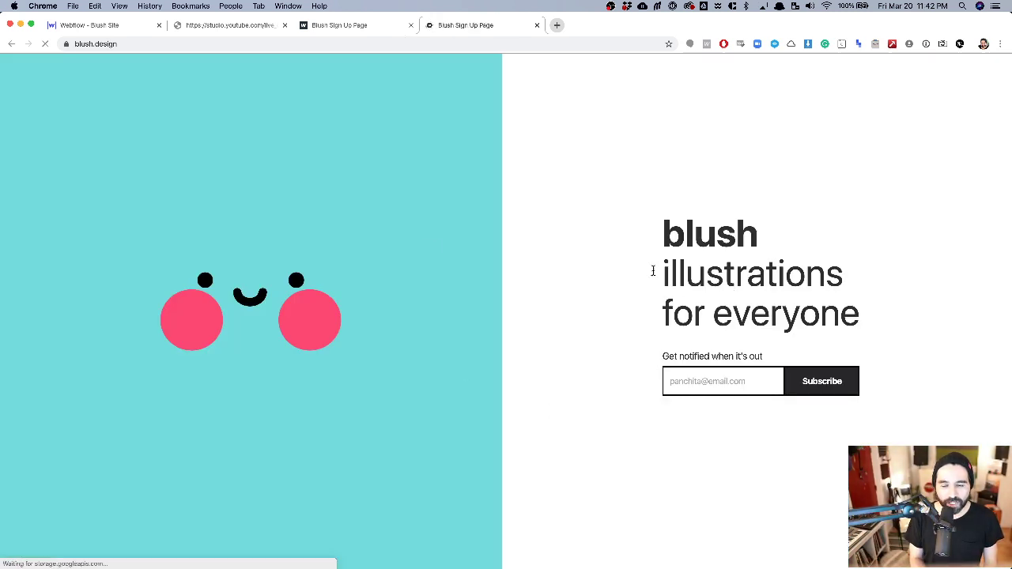
left_click(709, 372)
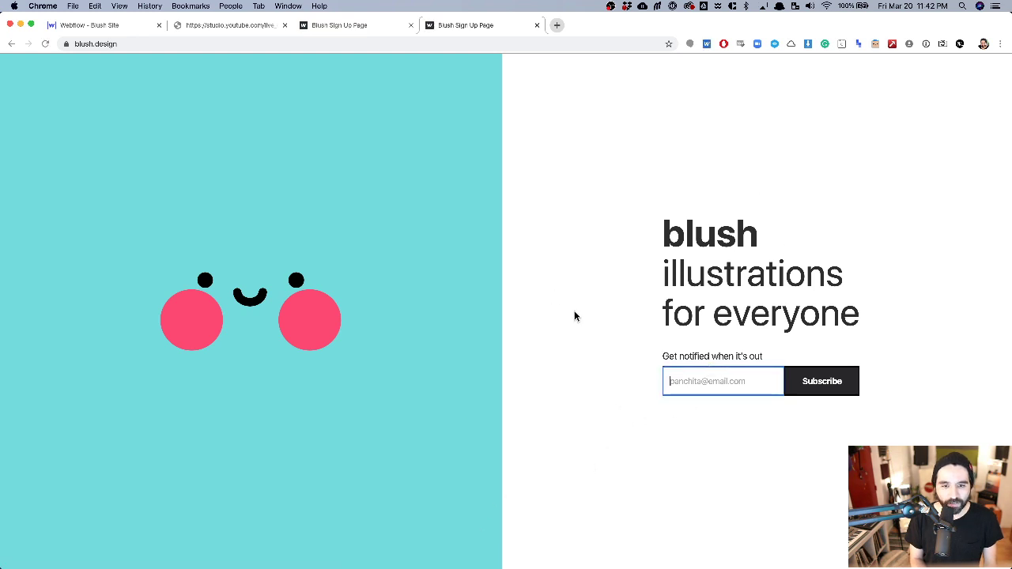
left_click(458, 164)
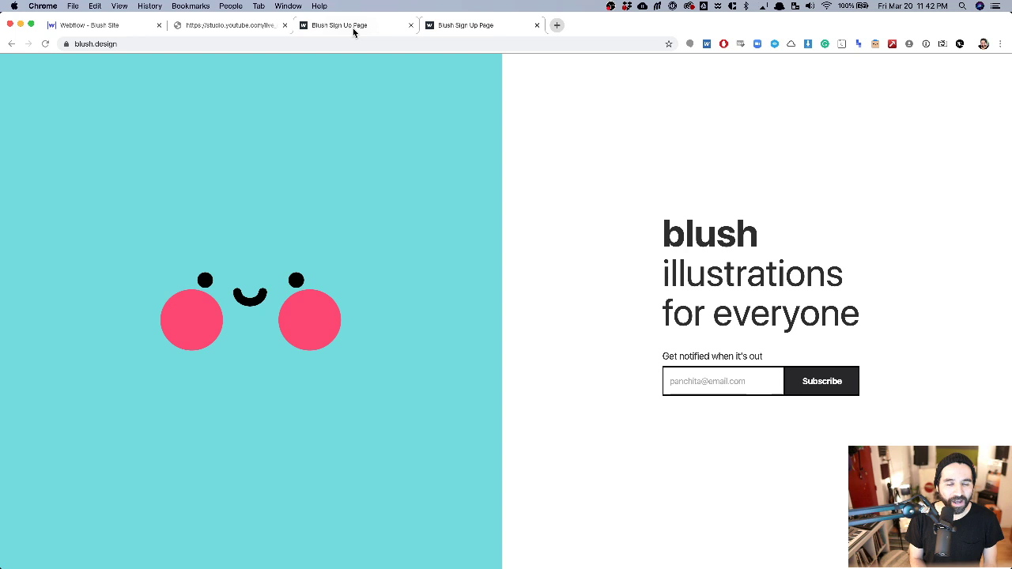
Close the duplicate Blush sign-up page and return to the Blush Site project in Webflow.
left_click(472, 27)
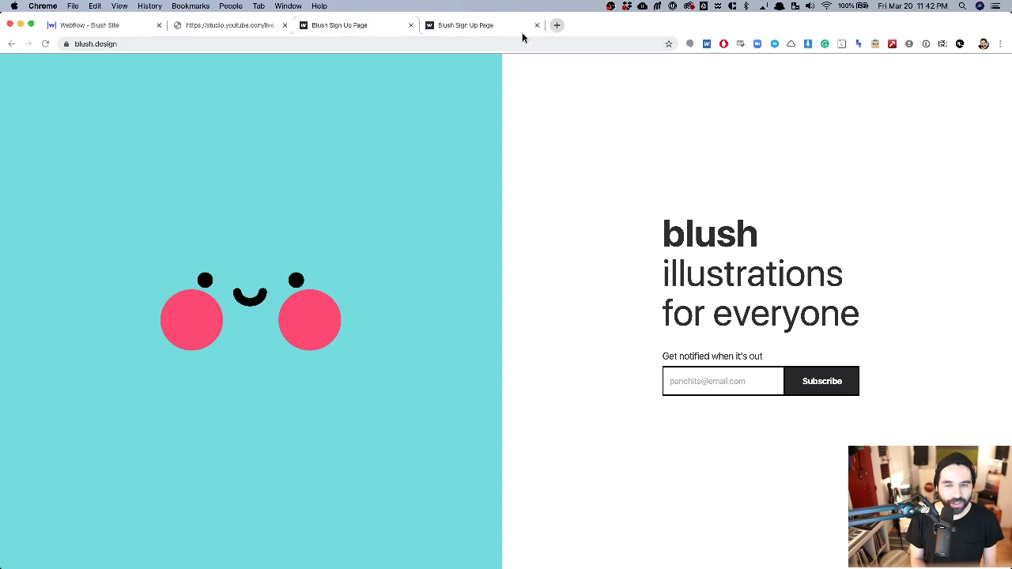
key("super+w")
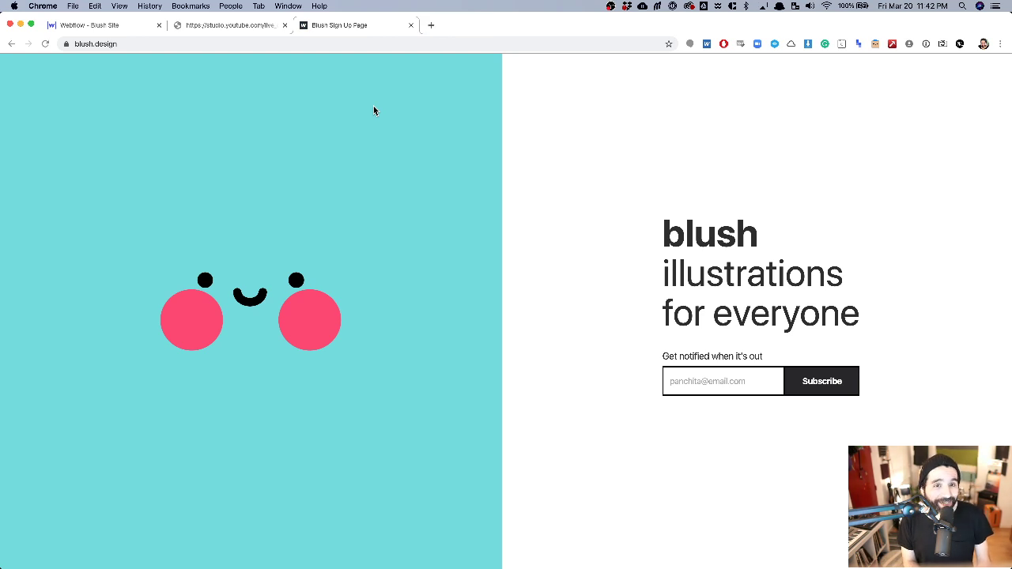
left_click(111, 27)
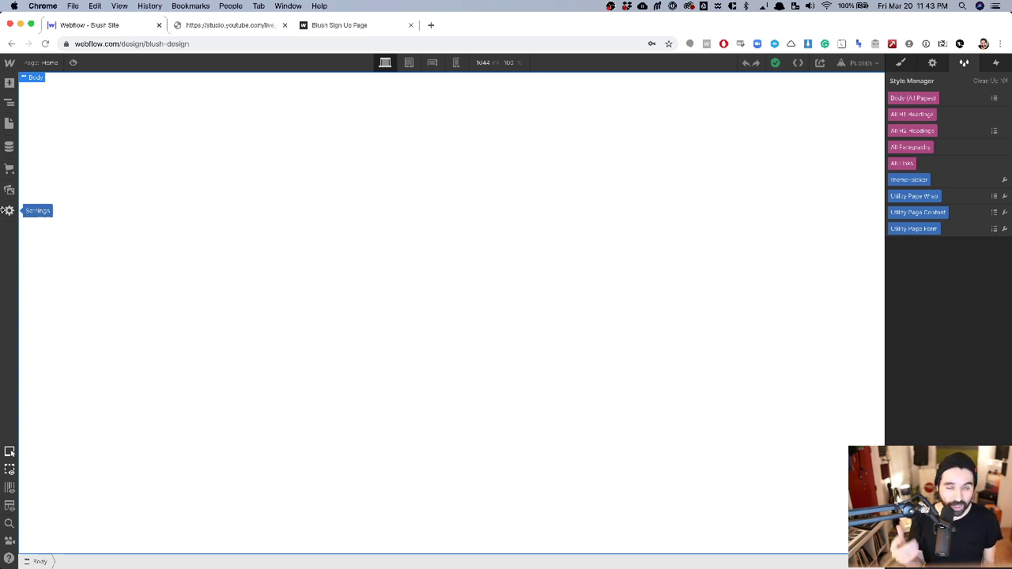
Switch to Sketch and open the Website page of the Blush document.
key("super+Tab")
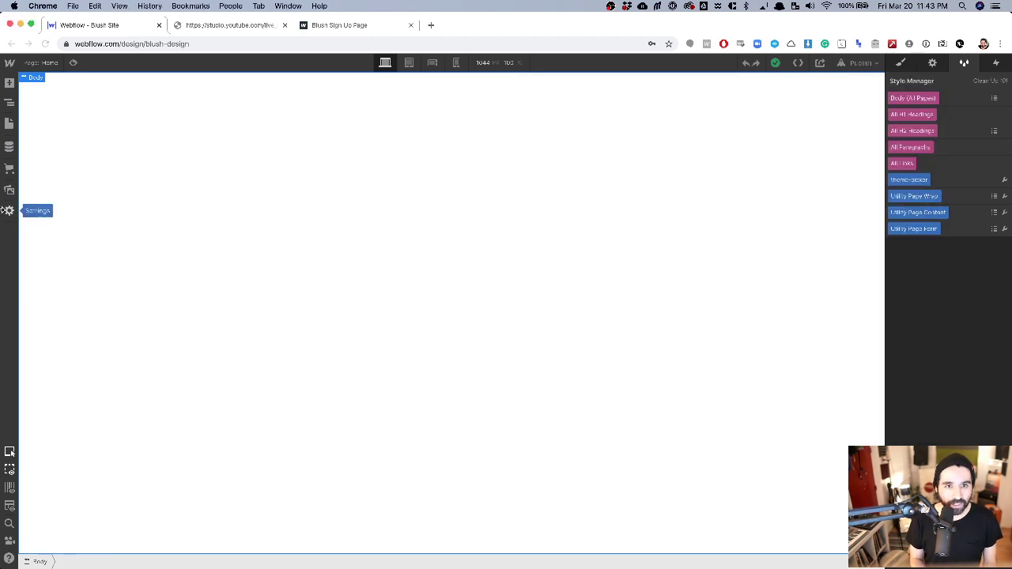
mouse_move(1, 199)
left_mouse_down()
mouse_move(115, 187)
mouse_move(2, 190)
left_mouse_up()
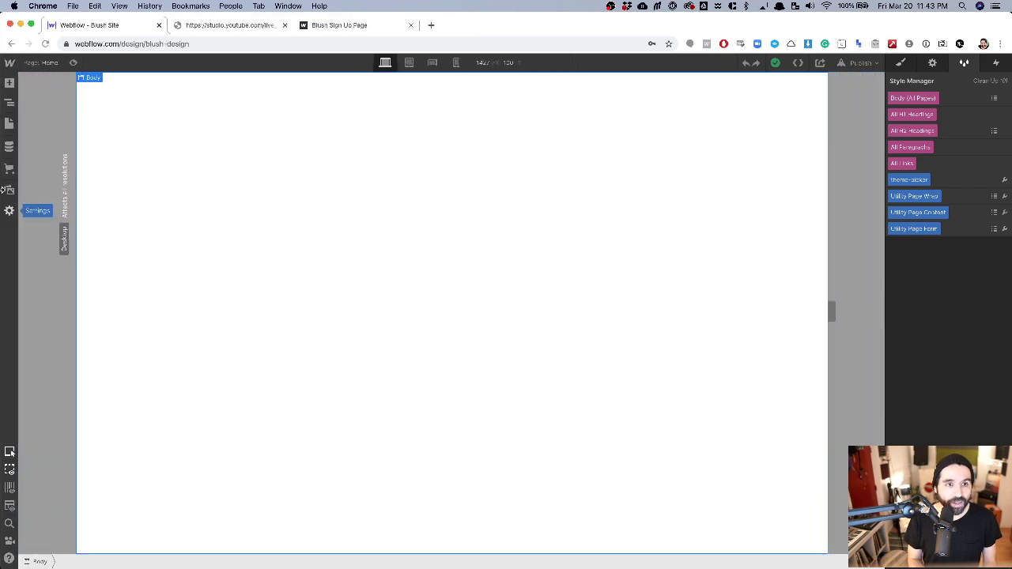
key("super+Tab")
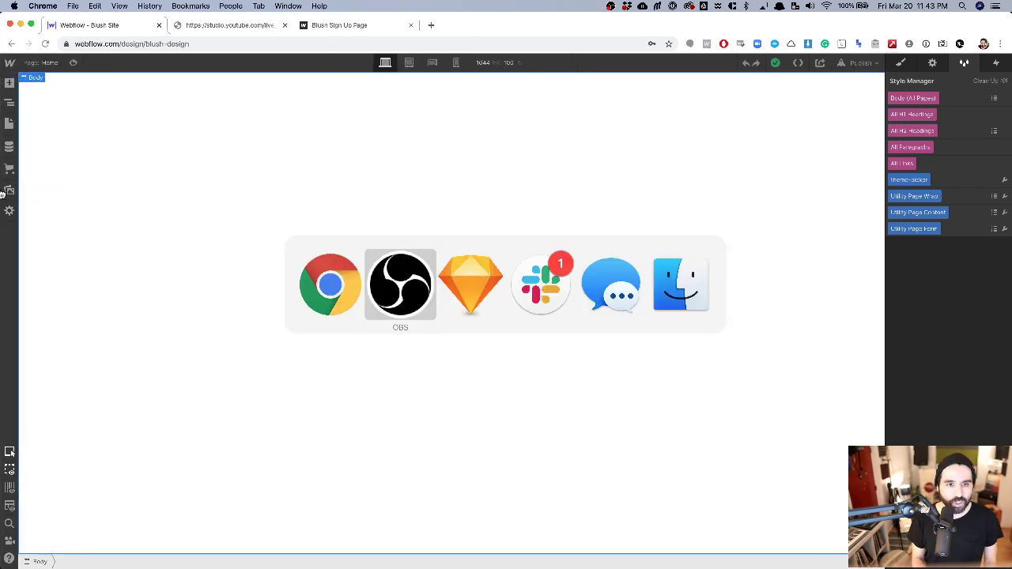
key("super+Tab")
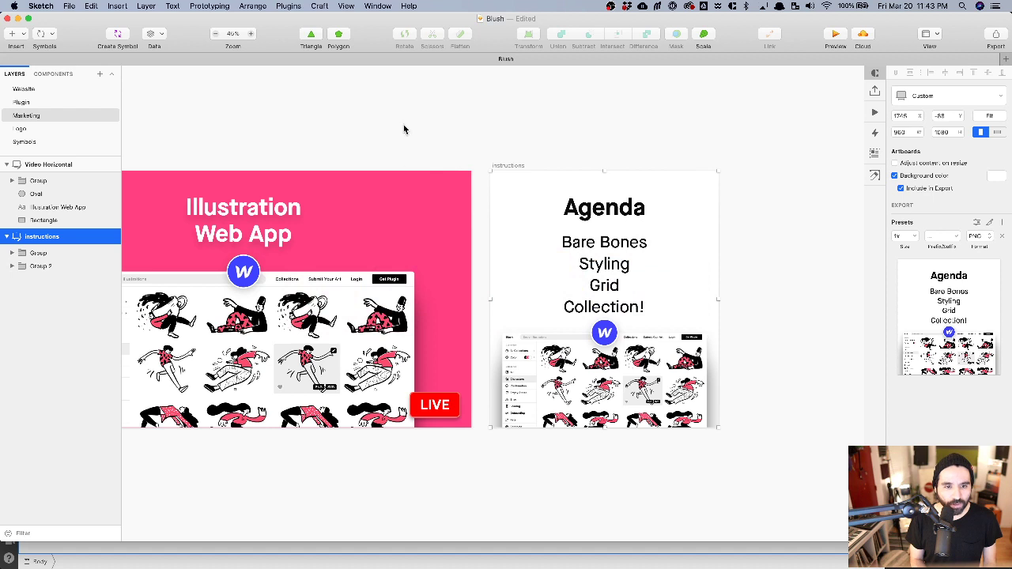
scroll(401, 123, "down", 3)
scroll(372, 114, "up", 1)
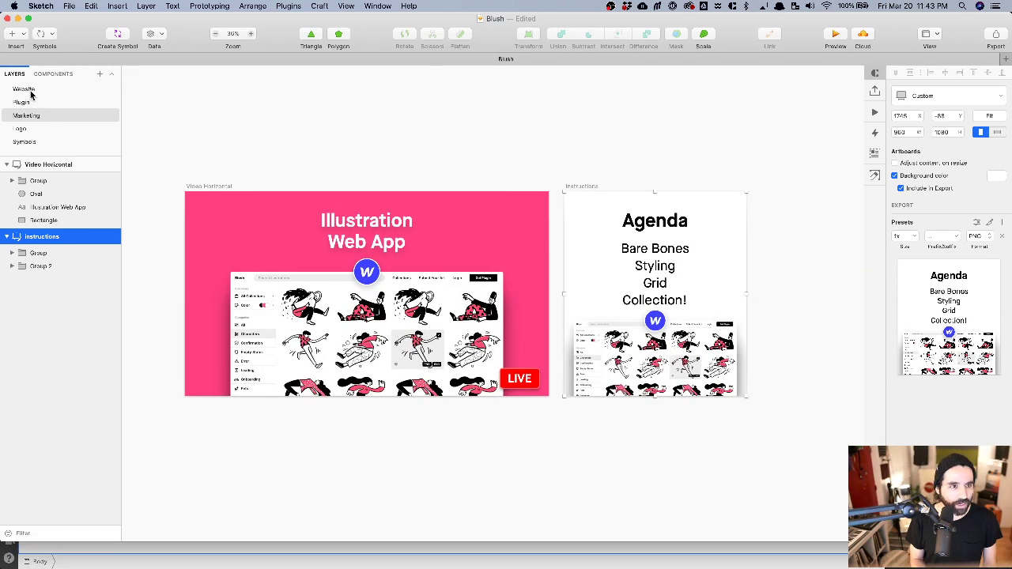
left_click(30, 91)
scroll(266, 164, "up", 3)
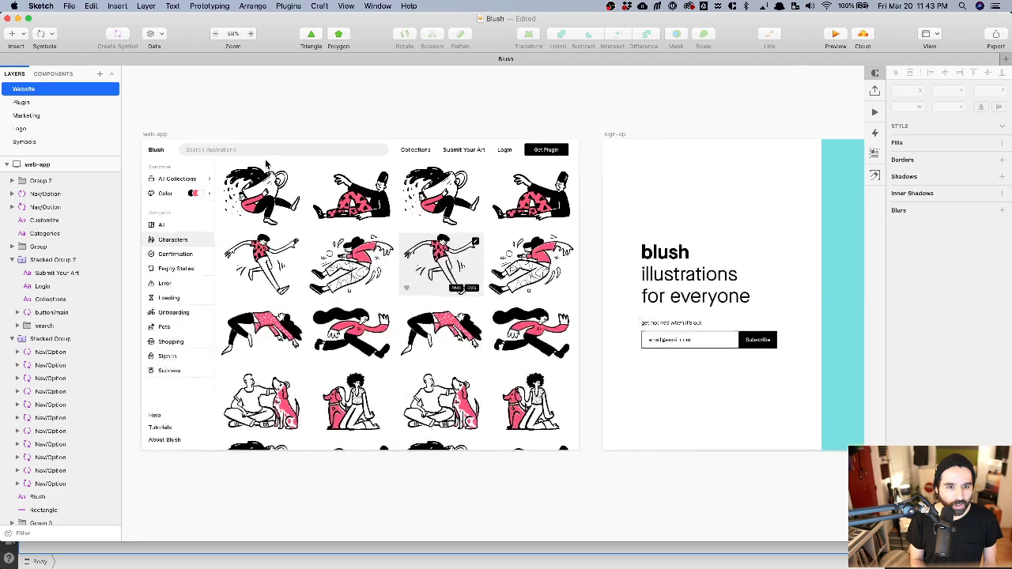
Examine the web-app artboard's illustration grid, including the highlighted card with its edit, favourite, PNG and SVG controls.
scroll(266, 163, "up", 1)
scroll(293, 169, "up", 2)
scroll(294, 169, "down", 1)
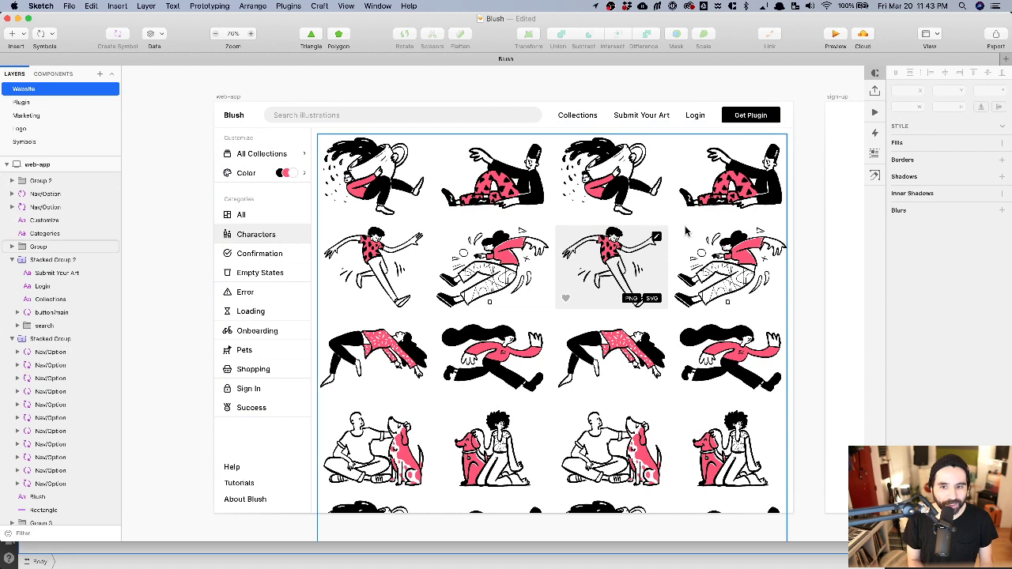
scroll(641, 283, "up", 5)
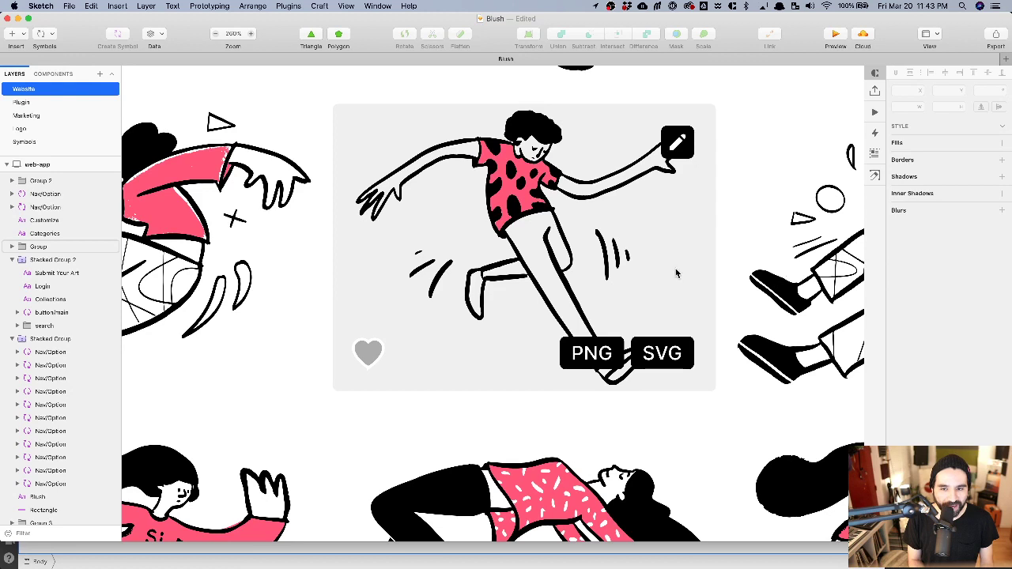
scroll(631, 354, "down", 2)
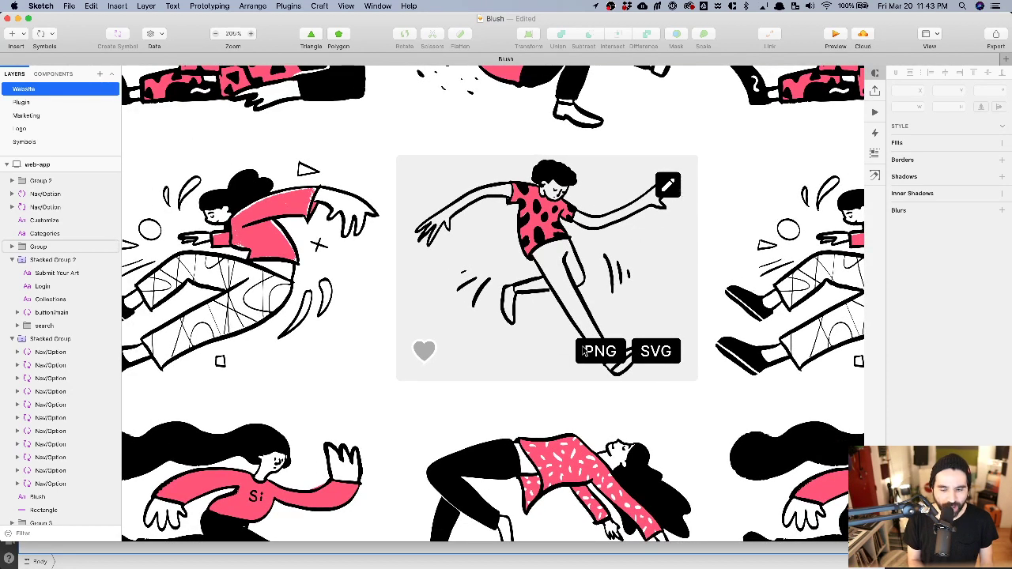
scroll(637, 354, "down", 2)
scroll(637, 355, "down", 2)
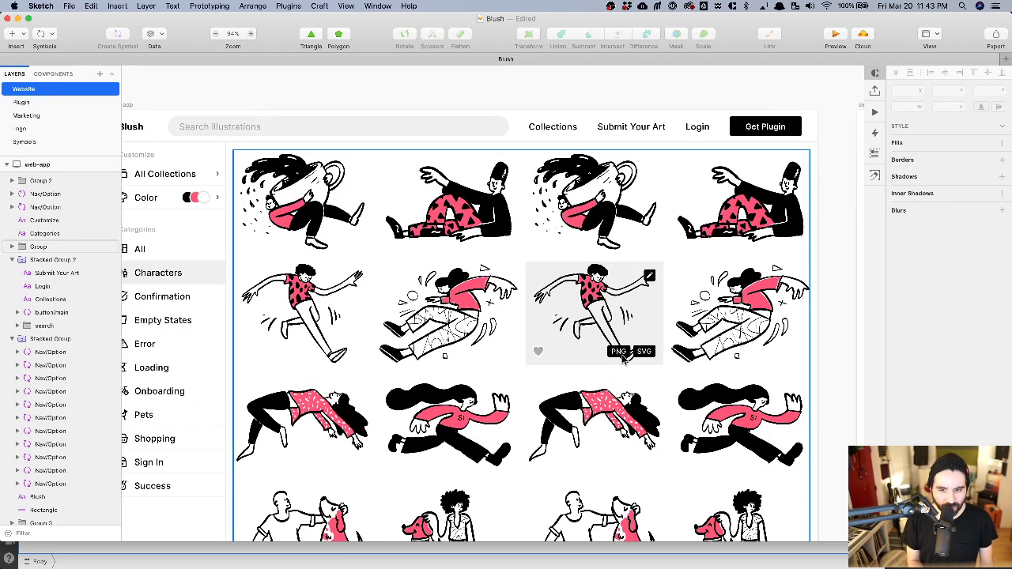
scroll(618, 318, "down", 2)
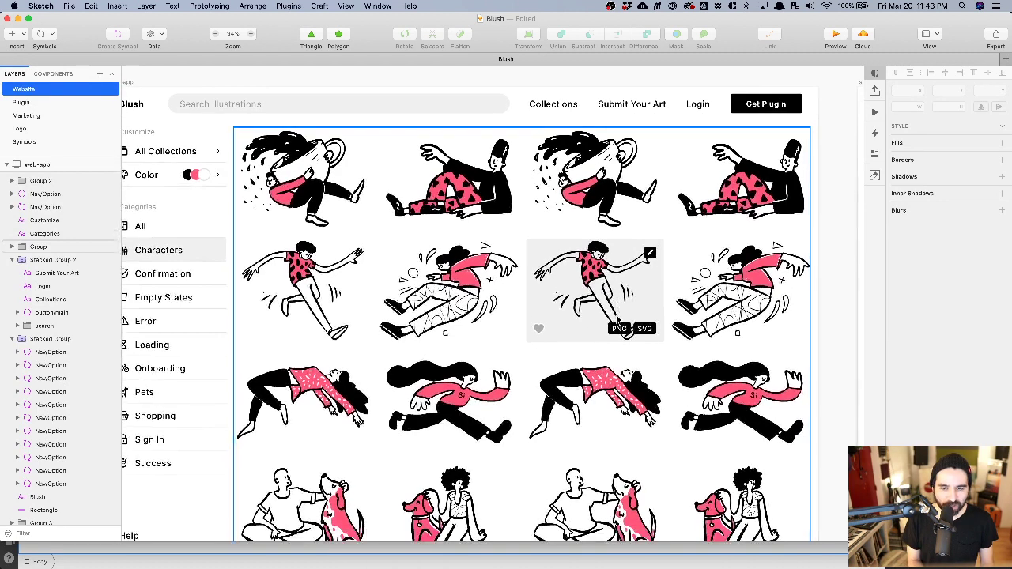
scroll(631, 216, "down", 2)
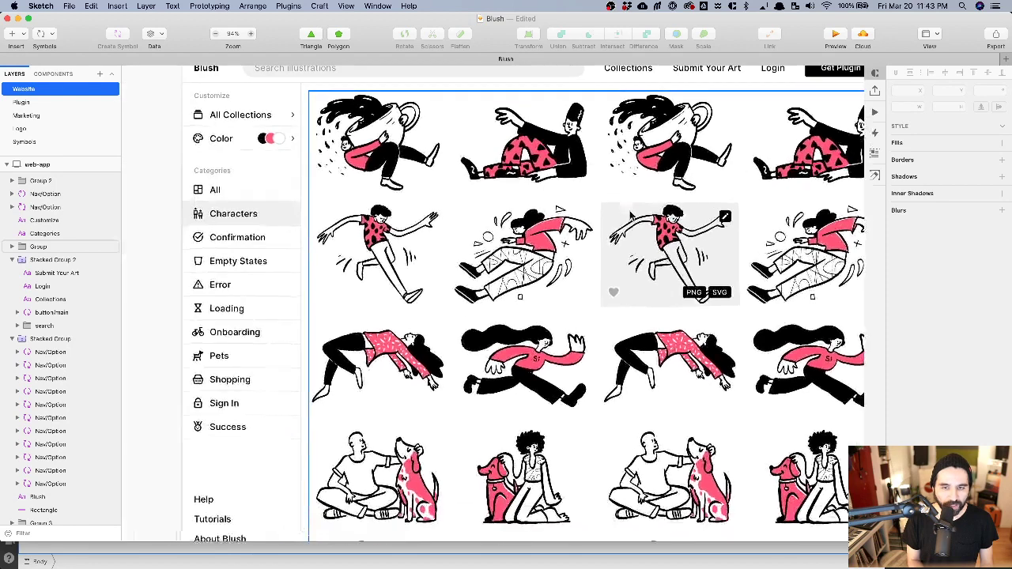
scroll(631, 215, "down", 3)
scroll(631, 215, "down", 1)
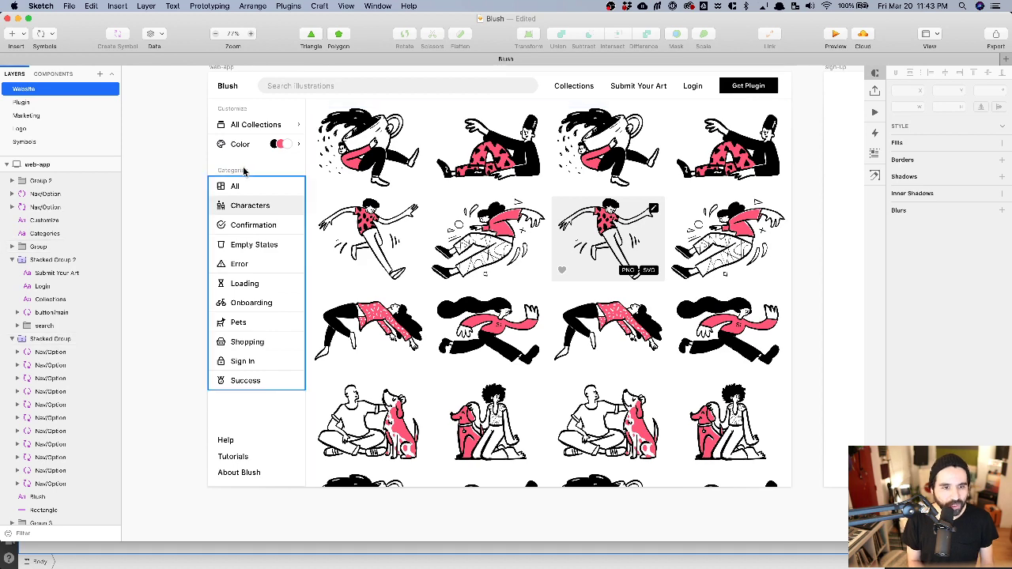
Examine the web-app artboard's sidebar, covering the Customize options, the Categories list and the Help, Tutorials and About Blush links.
scroll(182, 210, "up", 3)
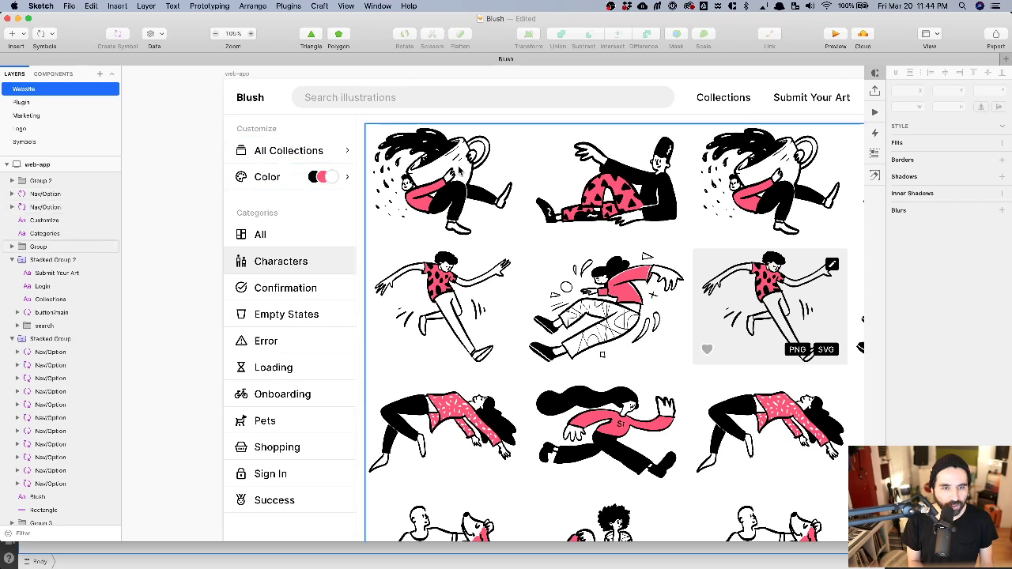
scroll(298, 208, "down", 3)
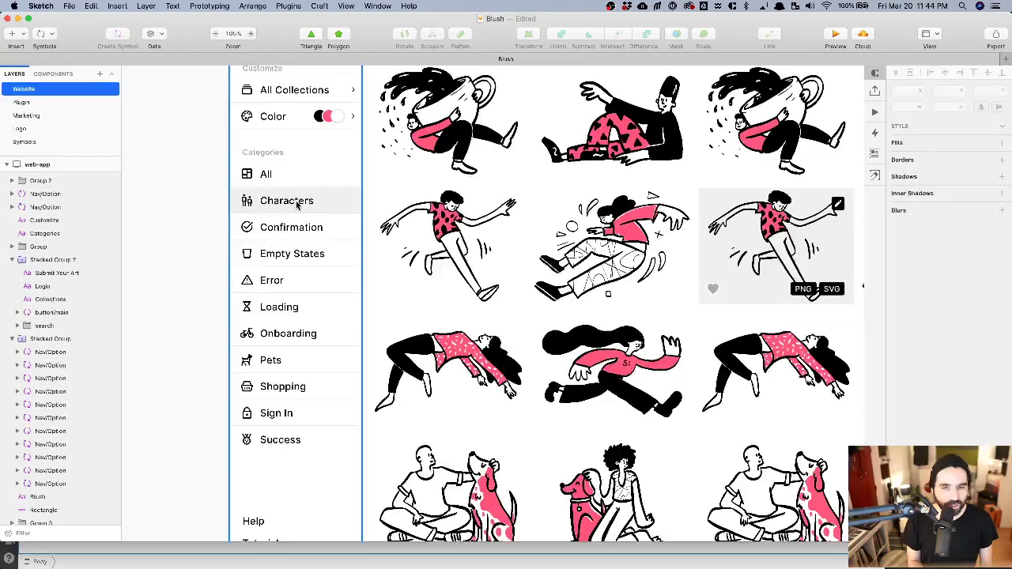
scroll(298, 205, "up", 1)
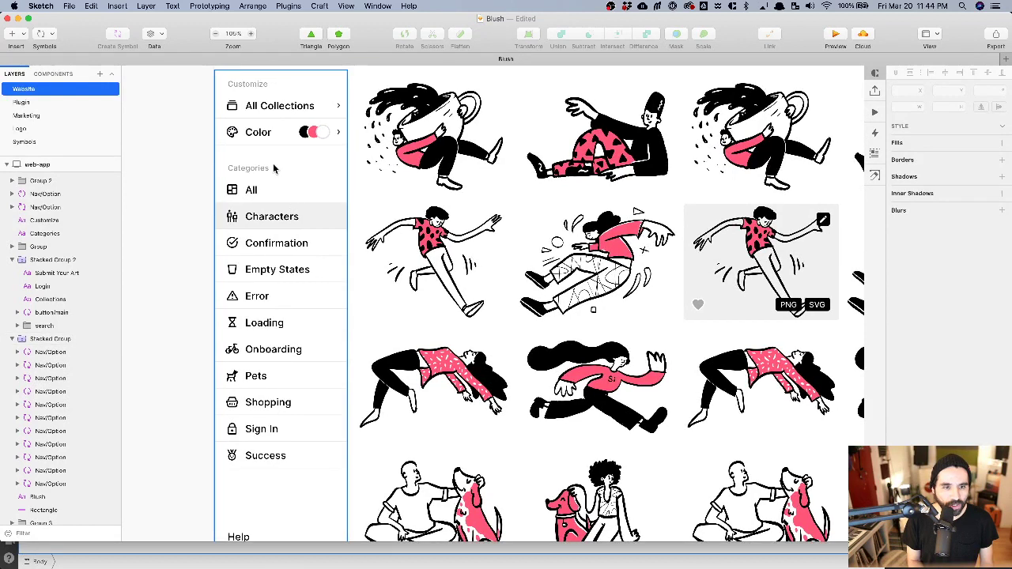
scroll(275, 401, "down", 1)
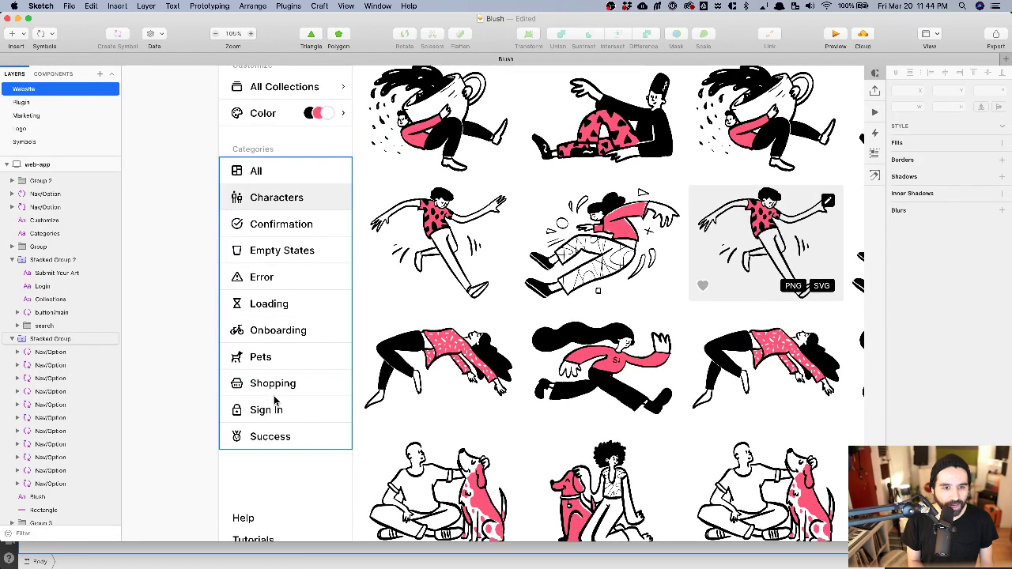
scroll(257, 427, "down", 3)
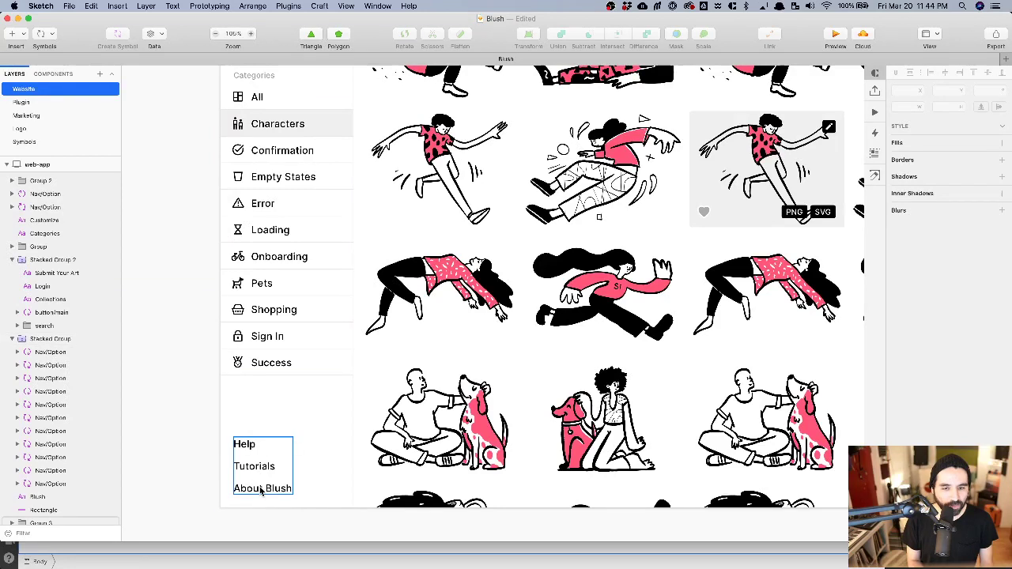
scroll(257, 479, "up", 10)
scroll(261, 488, "right", 4)
scroll(234, 353, "left", 2)
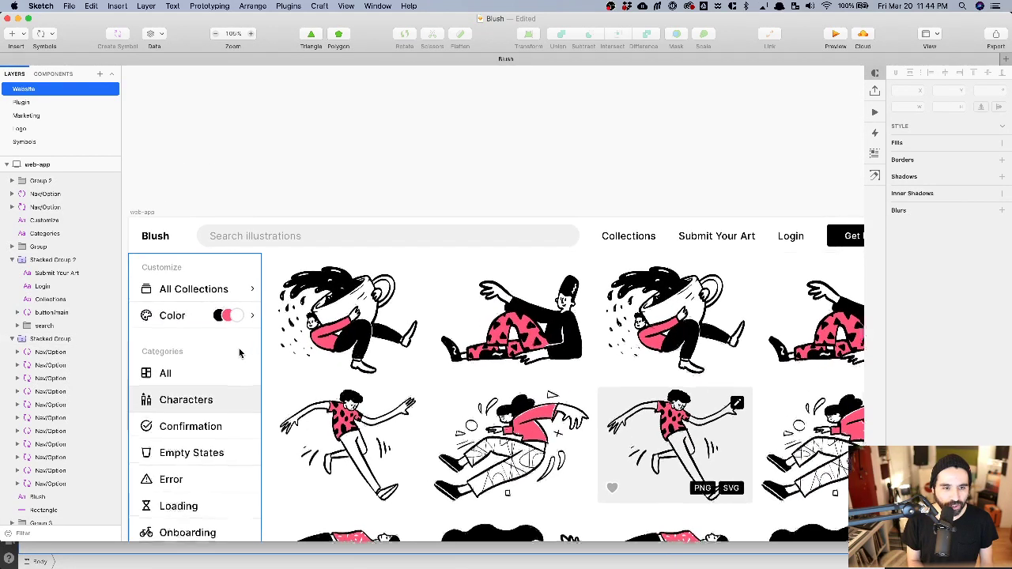
Examine the web-app header from the Blush logo to the Submit Your Art link, and the neighbouring sign-up artboard.
left_click(172, 230)
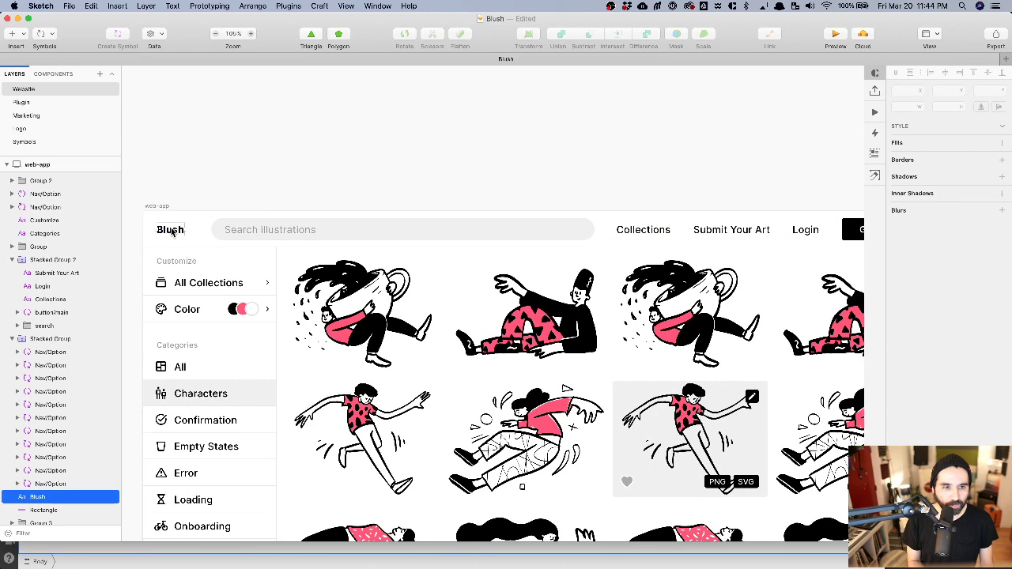
left_click(269, 182)
scroll(206, 186, "right", 5)
scroll(206, 186, "down", 2)
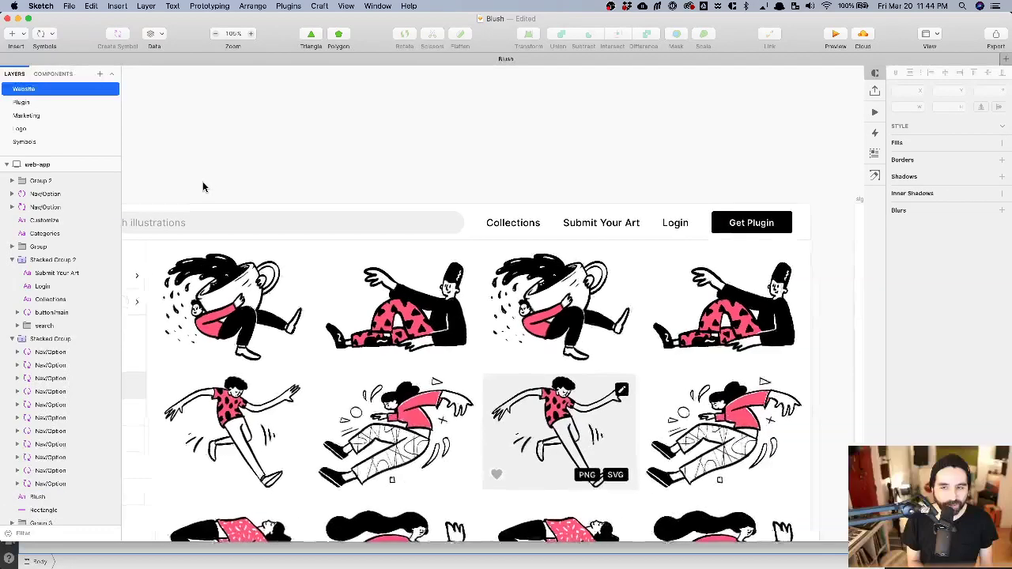
left_click(521, 193)
left_click(597, 144)
left_click(615, 190)
left_click(599, 151)
scroll(599, 154, "down", 1)
scroll(599, 154, "down", 3)
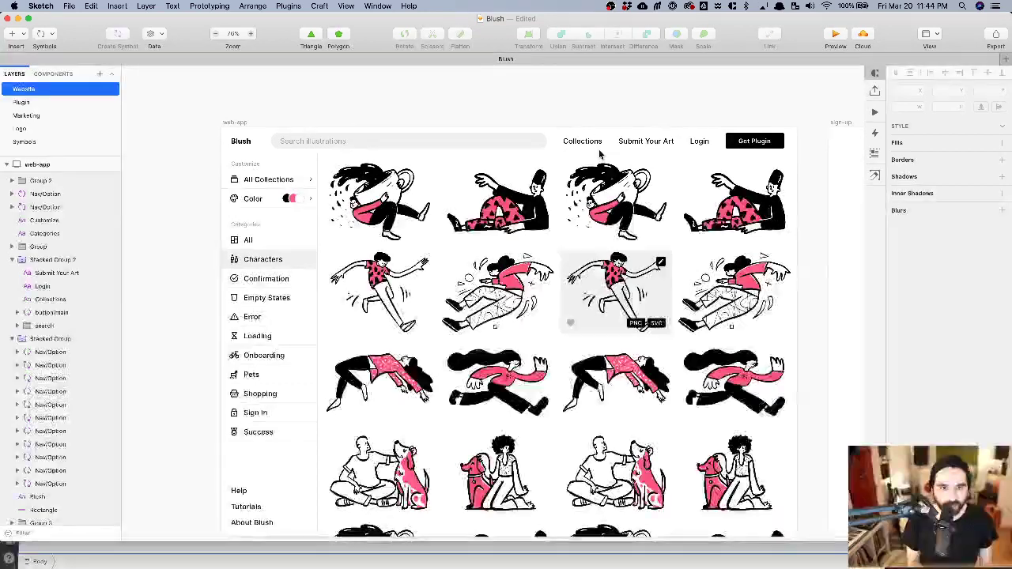
scroll(599, 155, "down", 2)
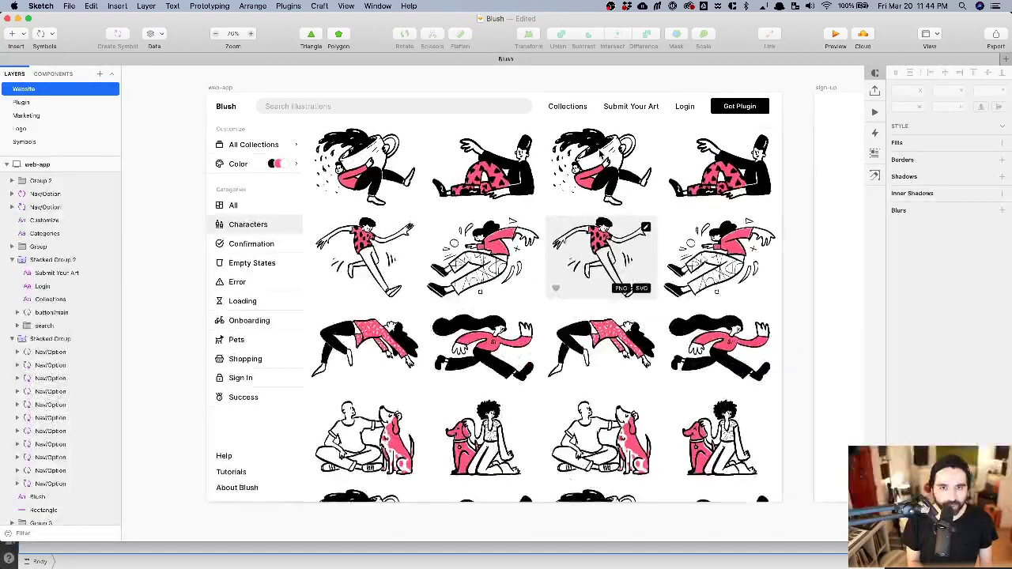
double_click(656, 105)
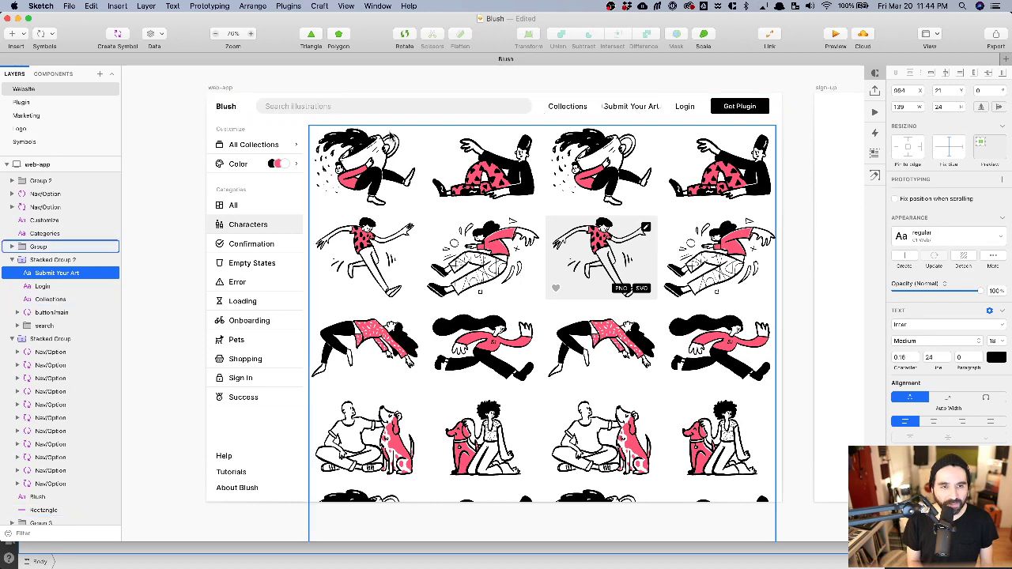
scroll(389, 136, "right", 6)
scroll(389, 136, "right", 6)
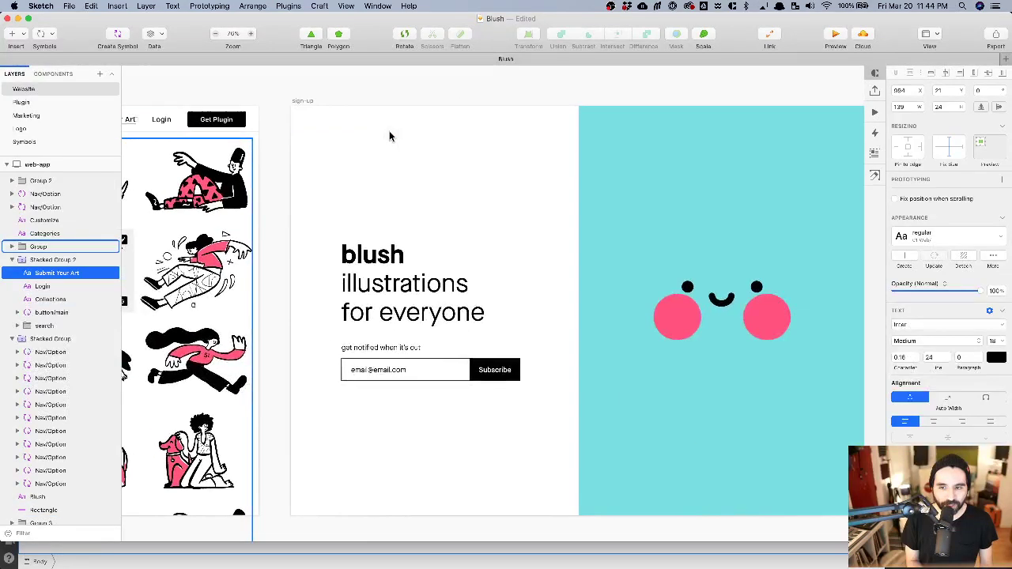
Examine the sign-up artboard's tagline, email subscription form and face illustration, and return to the whole web-app artboard.
left_click(396, 290)
left_click(399, 85)
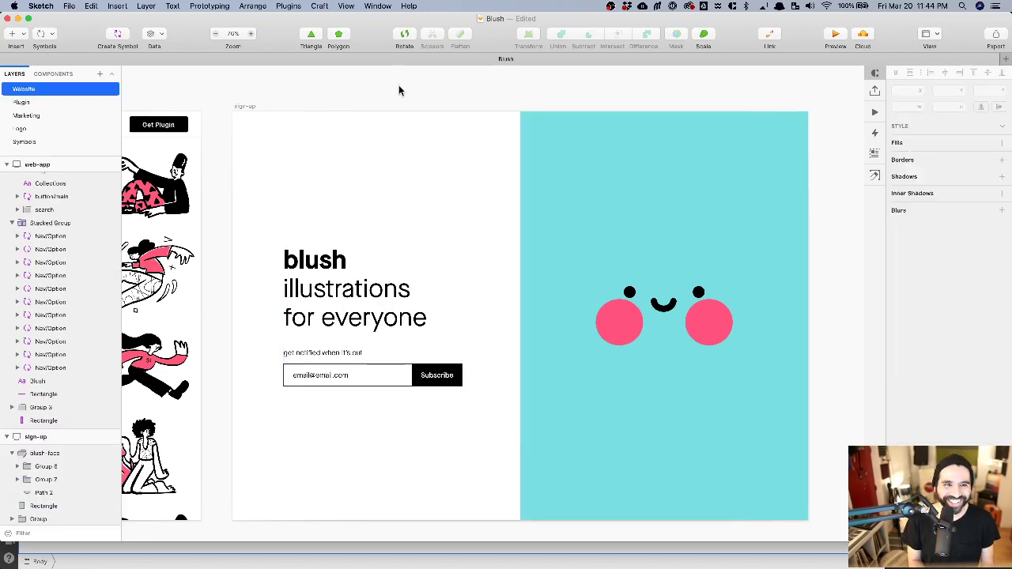
scroll(398, 88, "down", 3)
scroll(400, 92, "left", 4)
scroll(399, 92, "left", 5)
scroll(365, 115, "up", 3)
scroll(358, 127, "up", 2)
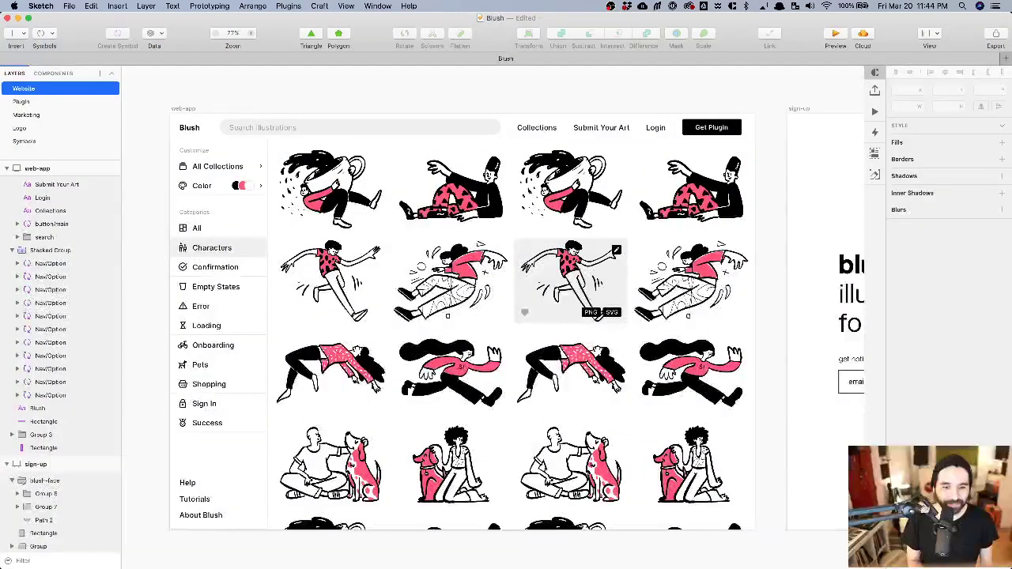
Switch to Figma and open the most recently viewed Untitled draft.
mouse_move(380, 539)
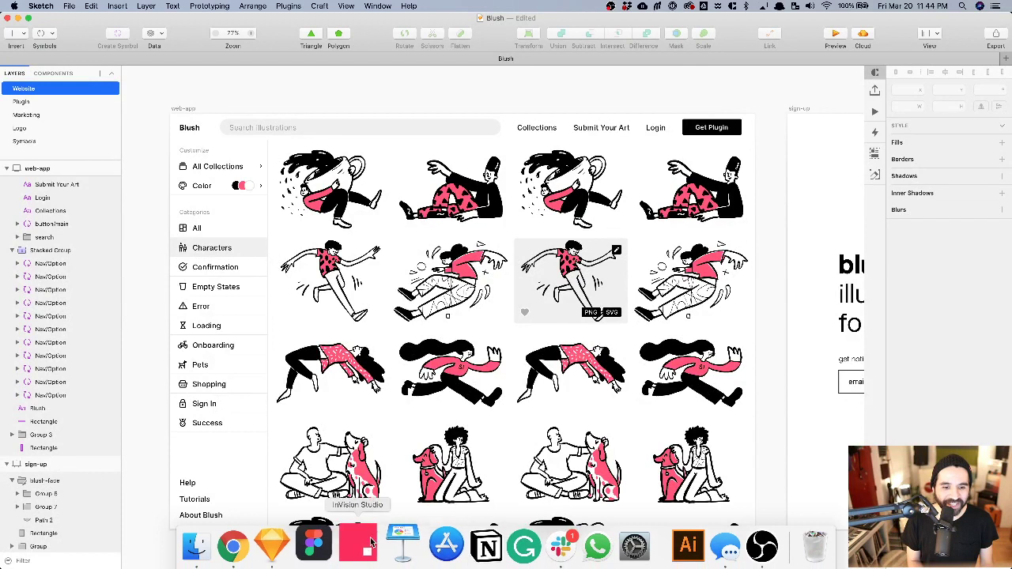
left_click(324, 544)
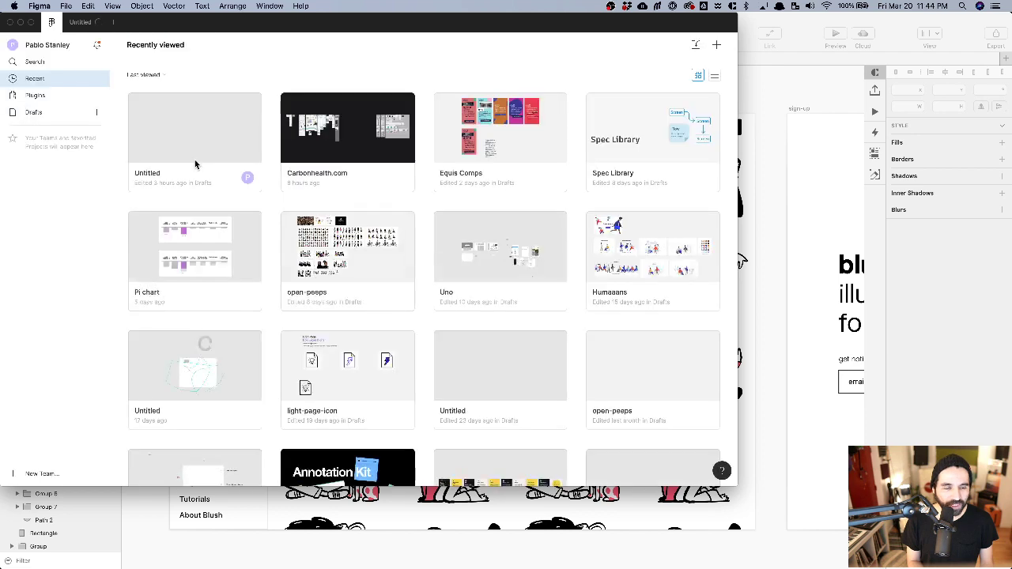
double_click(210, 120)
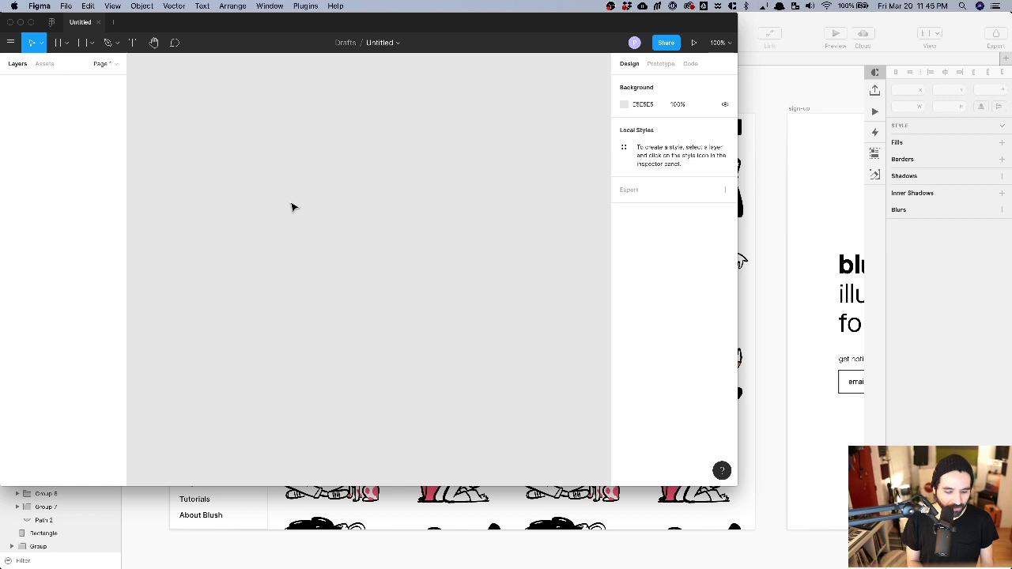
Draw a rectangle about 213 × 301 on the empty canvas and run the Blush development plugin with its window beside it.
key("r")
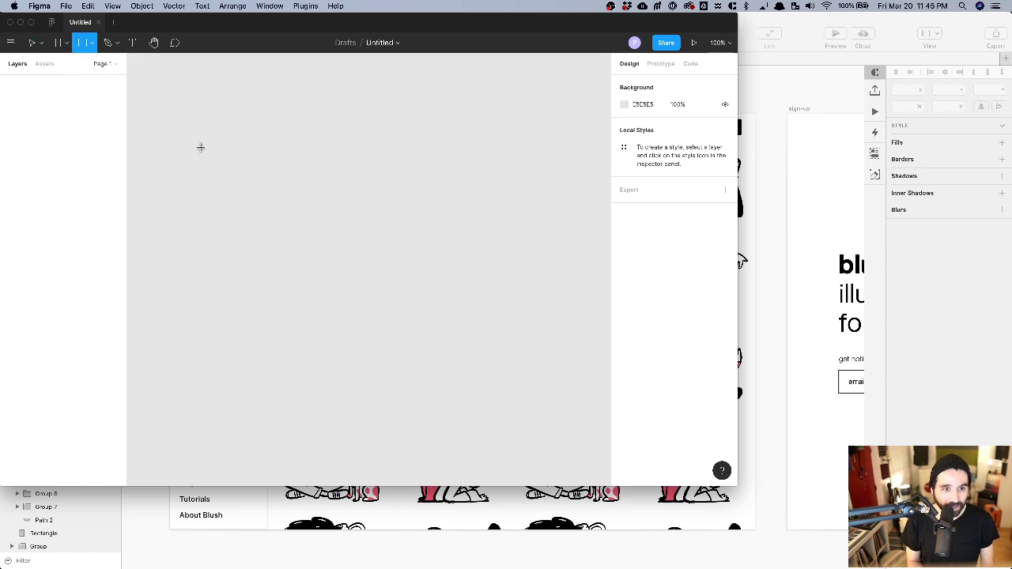
left_click_drag(201, 147, 313, 307)
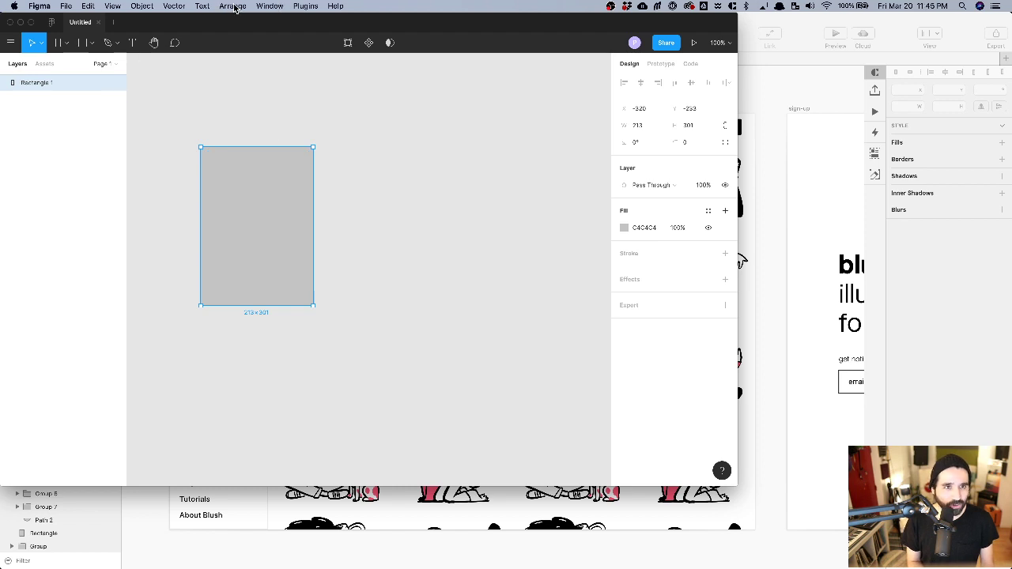
left_click(306, 5)
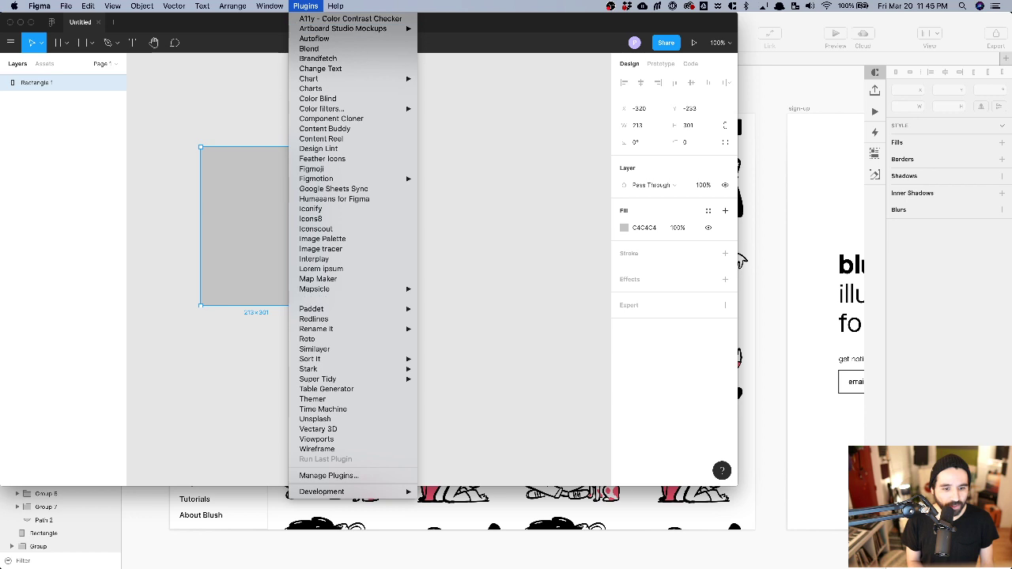
mouse_move(355, 492)
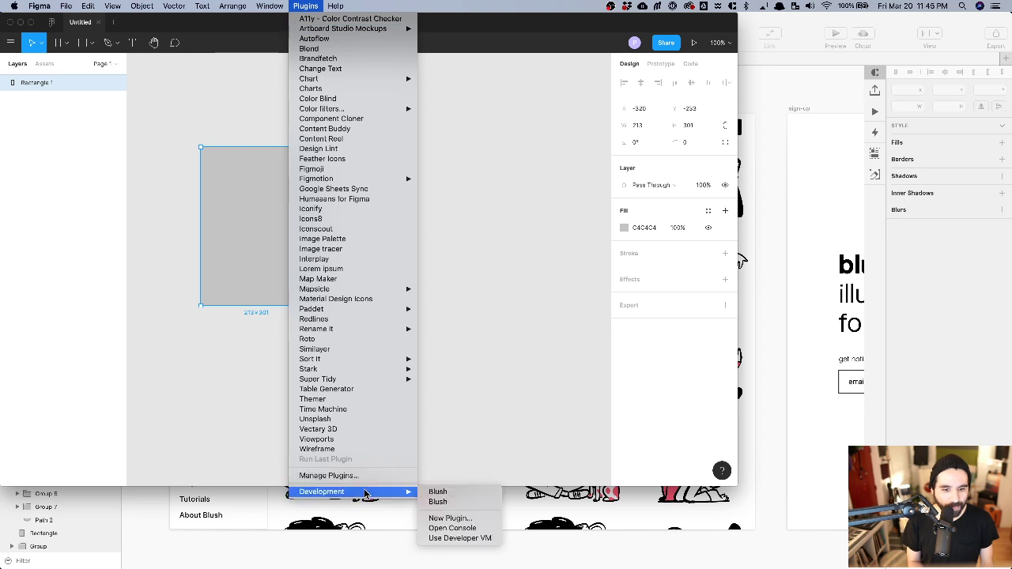
left_click(481, 498)
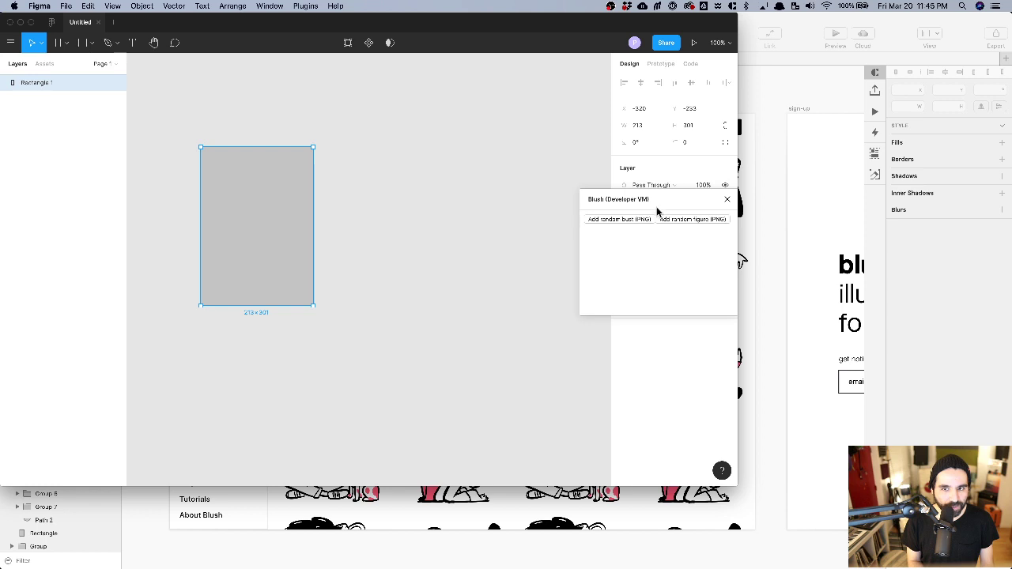
left_click_drag(635, 196, 412, 179)
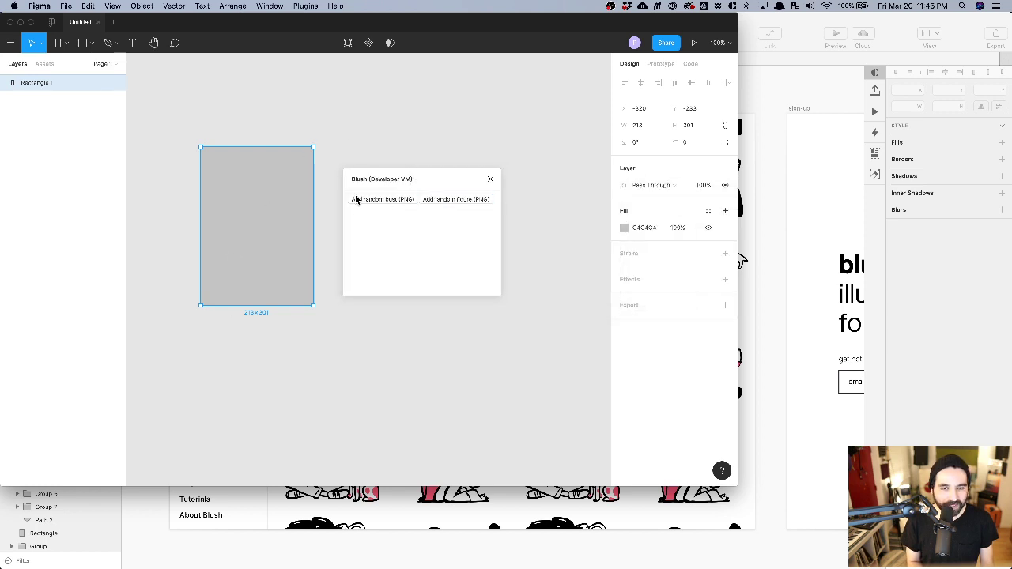
Fill the rectangle with a random Blush figure, and duplicate it to its right with another random figure in the copy.
scroll(296, 143, "up", 5)
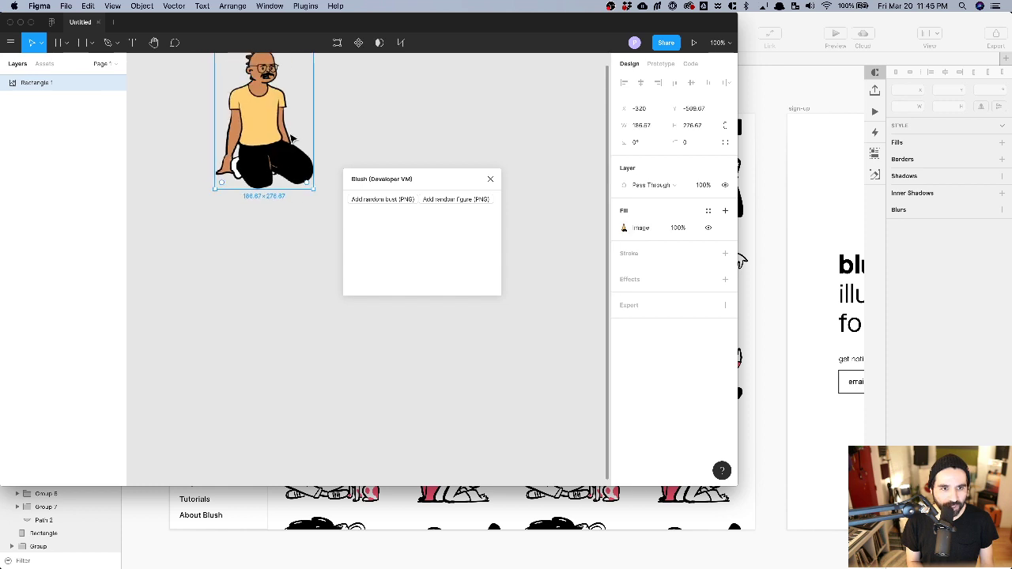
left_click_drag(295, 194, 311, 269)
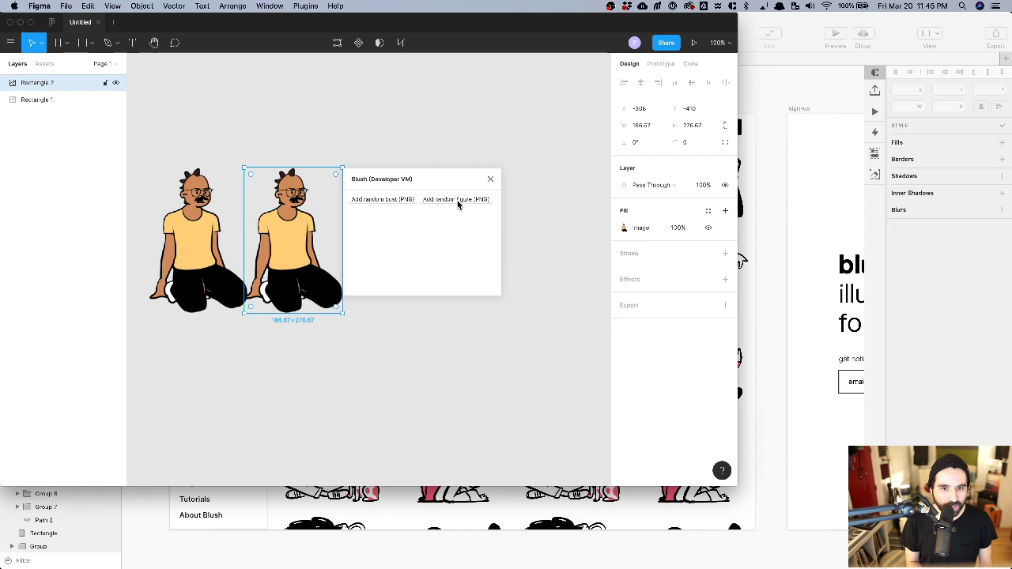
left_click_drag(399, 182, 501, 175)
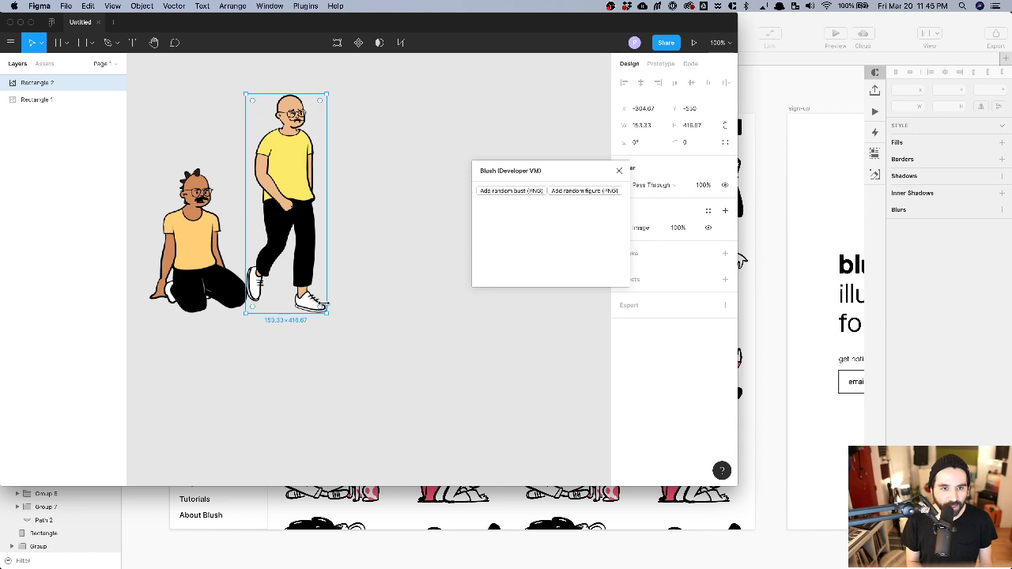
Add a duplicate at each end of the figure row and replace each copy with a random Blush figure.
left_click_drag(303, 235, 390, 239)
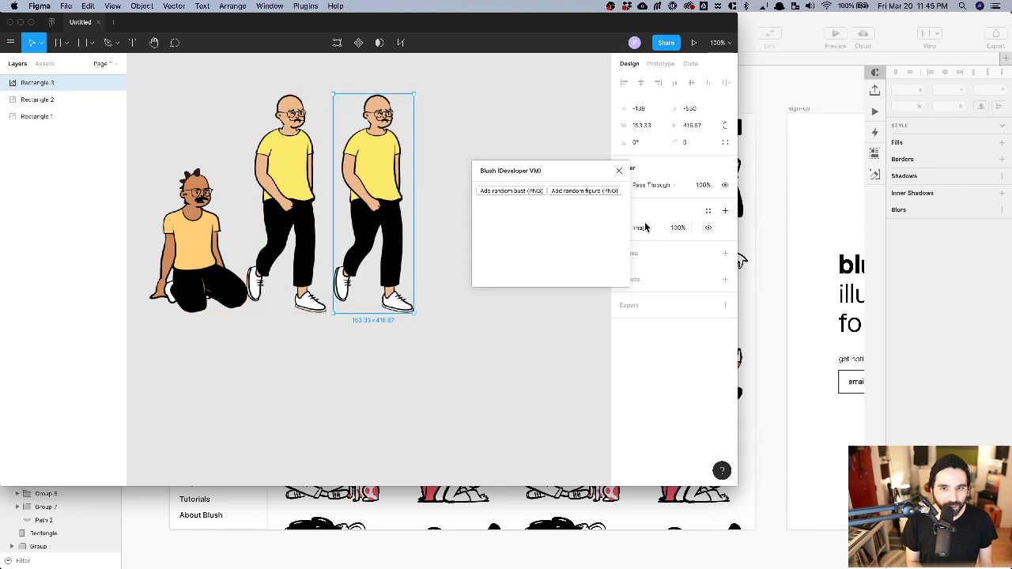
left_click(586, 191)
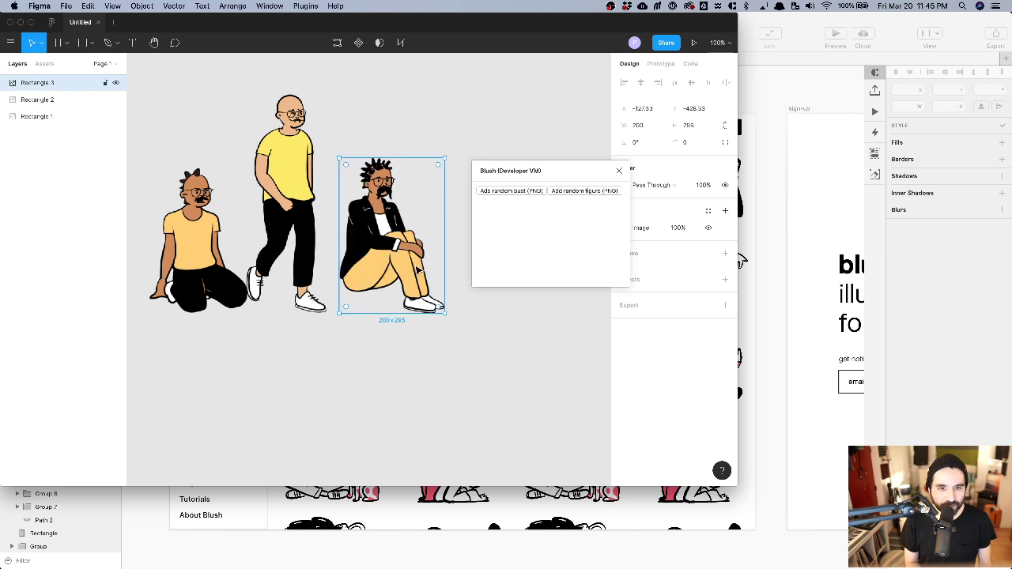
scroll(417, 271, "down", 3)
left_click_drag(416, 243, 228, 243)
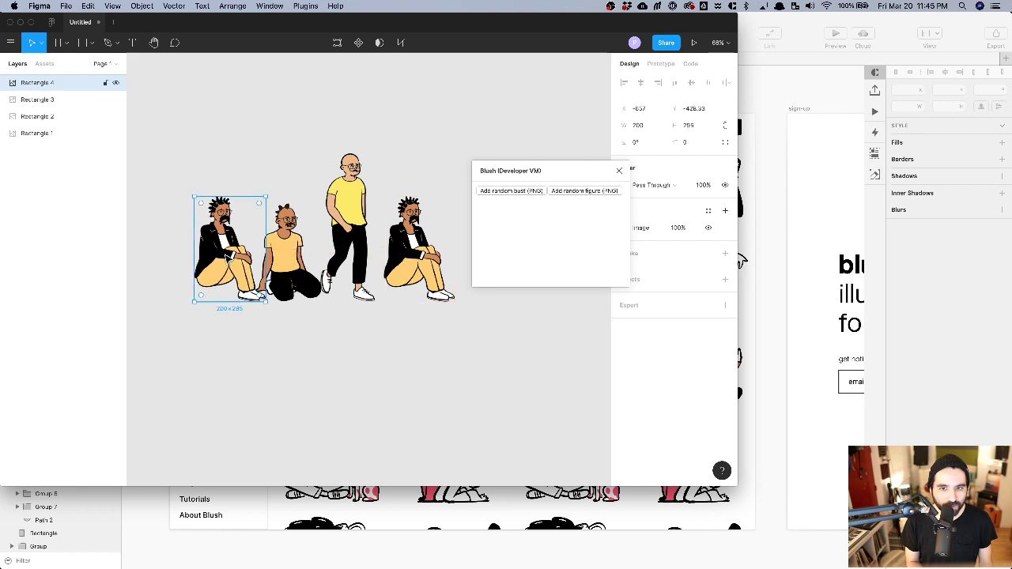
left_click(575, 193)
Duplicate the seated figure in green trousers to its left and replace the copy with a random Blush figure.
left_click_drag(224, 261, 161, 261)
scroll(269, 276, "left", 5)
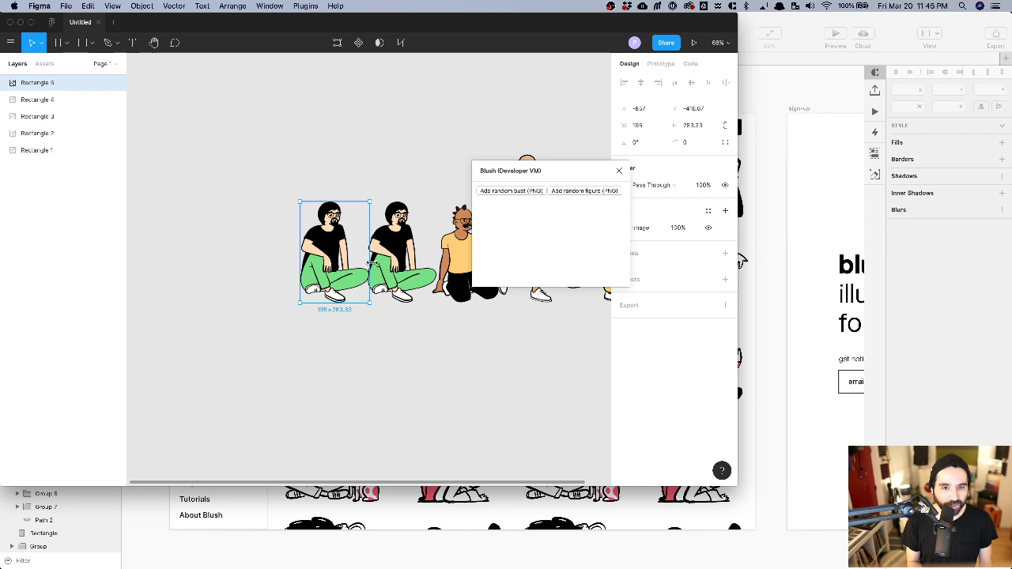
scroll(372, 263, "up", 5)
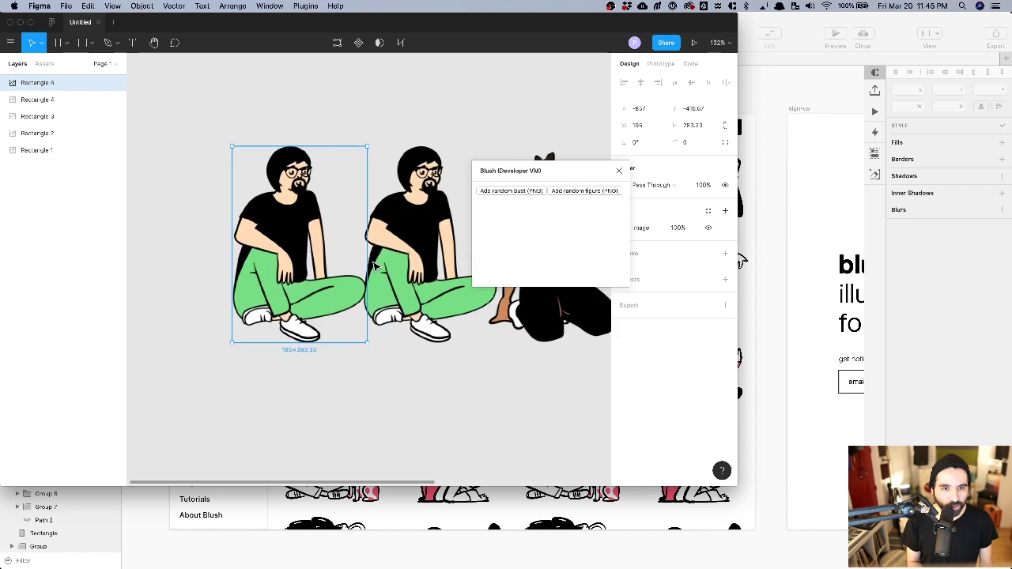
left_click(585, 194)
scroll(340, 233, "down", 5)
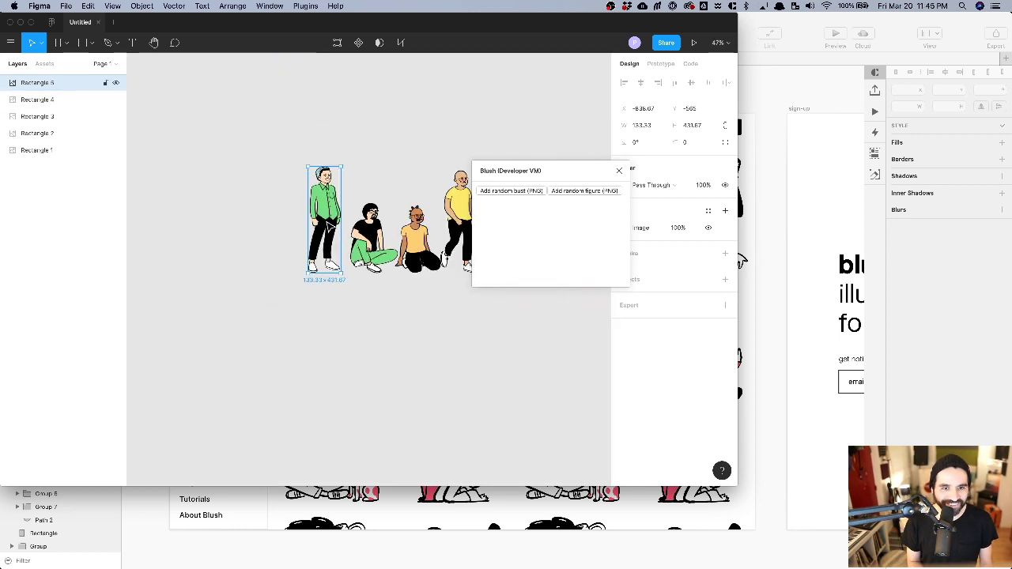
Duplicate the seated figure in green trousers below the row and replace the copy with a random Blush bust.
left_click(330, 303)
left_click(374, 237)
left_click_drag(373, 237, 374, 316)
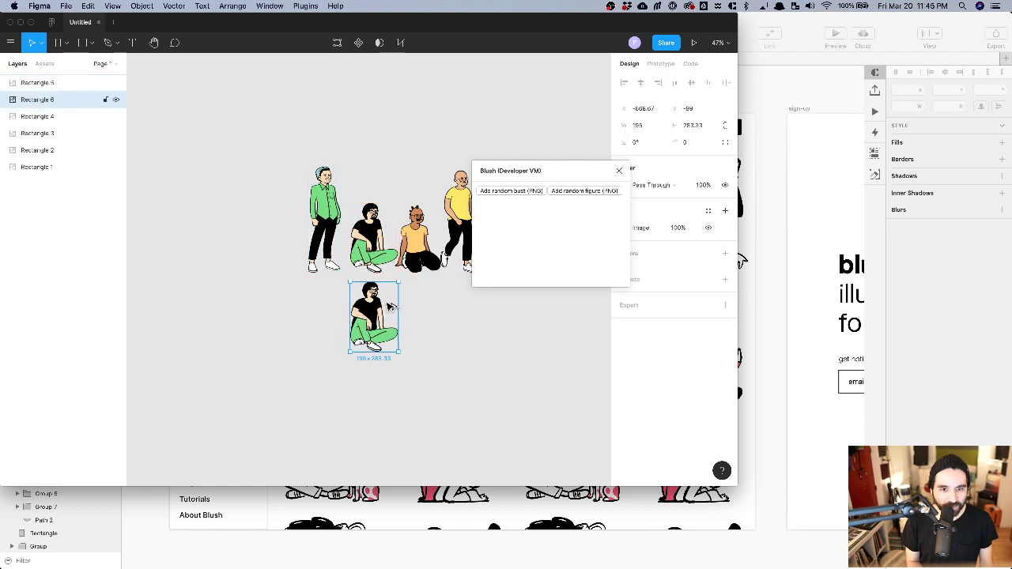
left_click(539, 197)
scroll(382, 345, "up", 8)
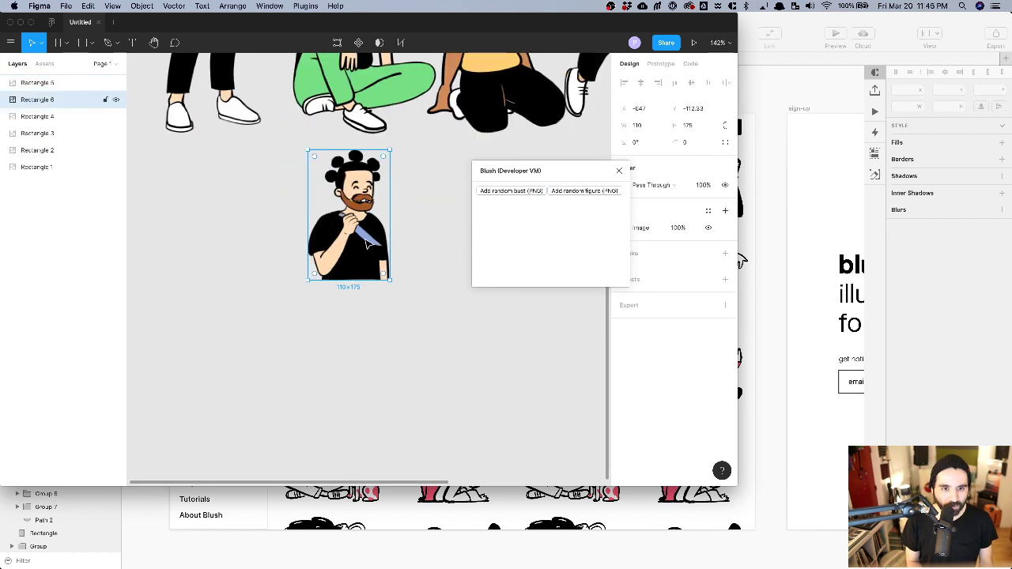
Extend the bust row leftward from the knife-holding bust with two duplicates, replacing each with a random Blush bust.
left_click_drag(357, 242, 272, 242)
left_click(536, 195)
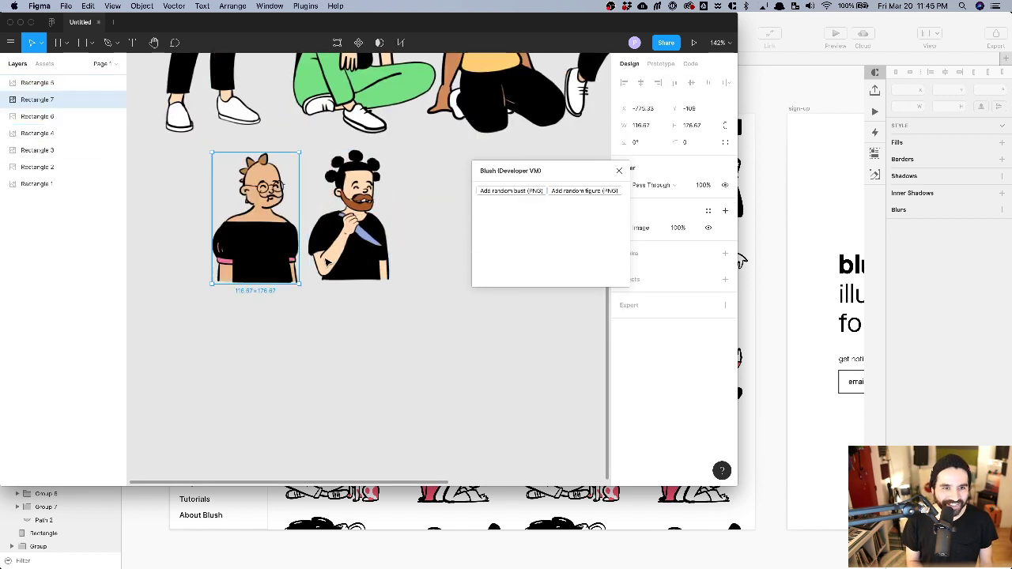
scroll(346, 269, "left", 3)
left_click_drag(348, 267, 219, 273)
left_click(514, 193)
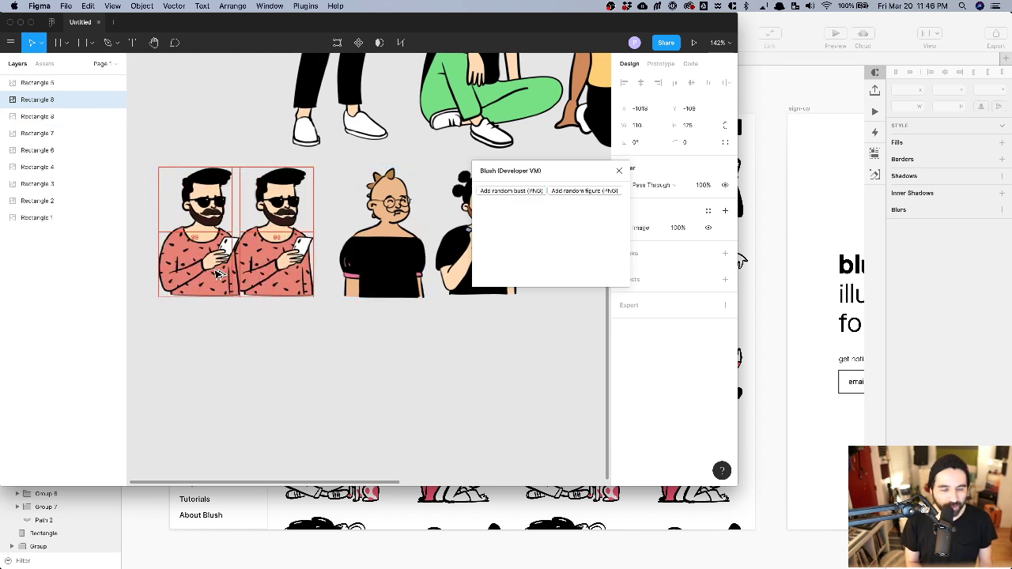
Enlarge the Figma window, move the Blush plugin window clear of the busts, and replace the leftmost duplicate with a random bust.
scroll(265, 267, "down", 5)
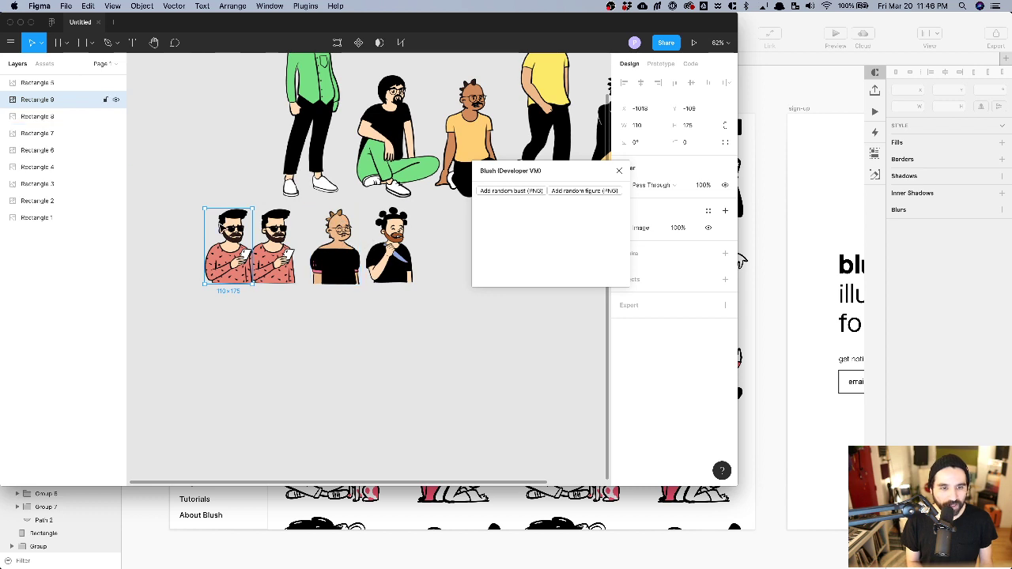
scroll(225, 227, "up", 5)
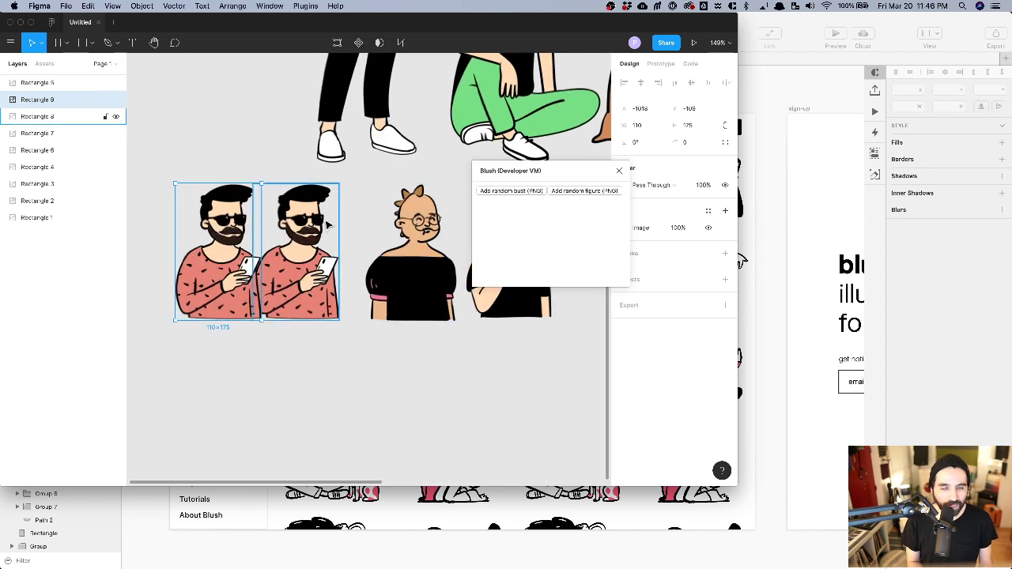
double_click(531, 27)
left_click_drag(579, 169, 751, 229)
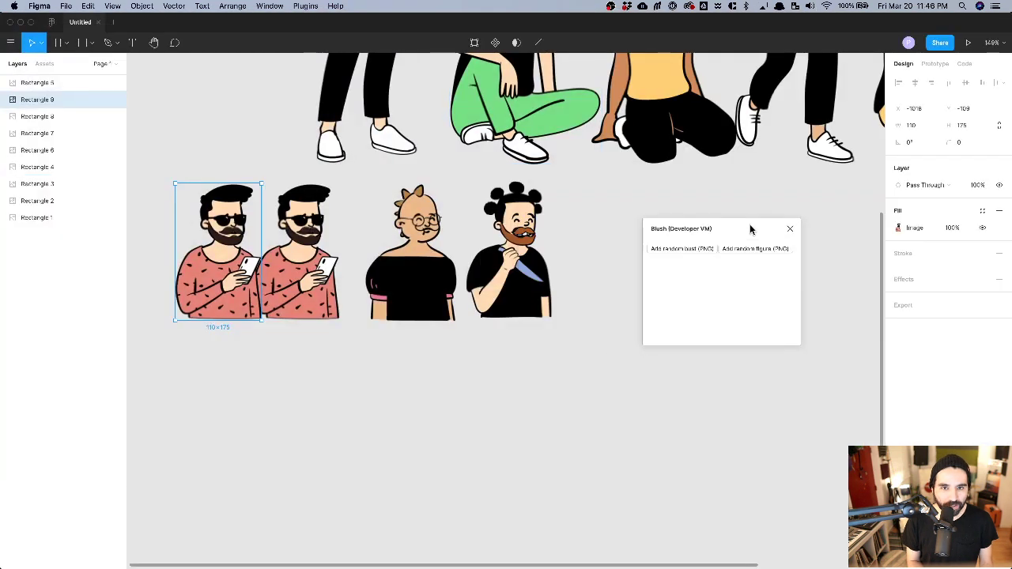
left_click(701, 254)
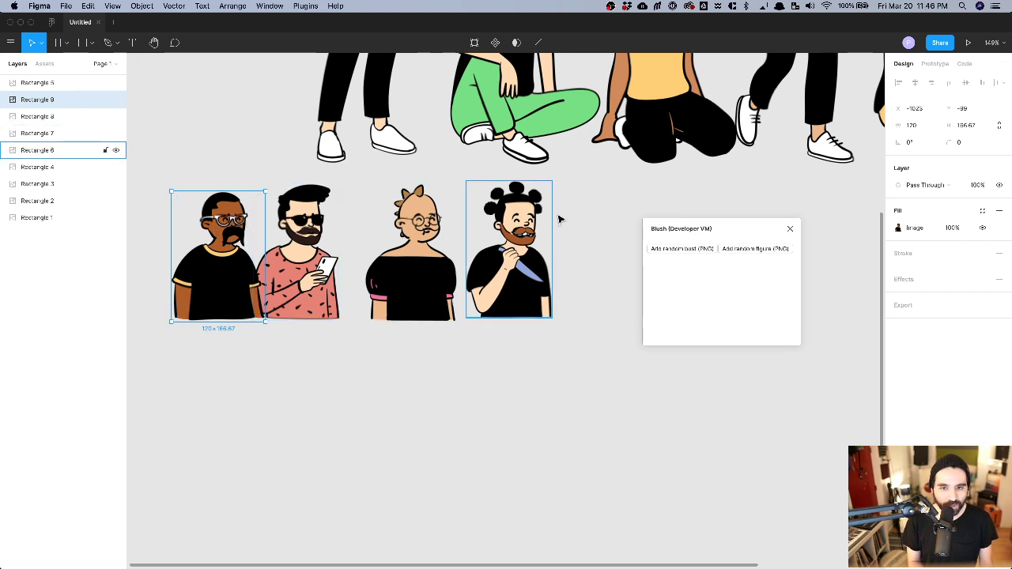
Duplicate the green-shirted standing figure to its left, replace the copy with a random Blush figure and move it closer.
left_click(531, 228)
scroll(538, 238, "down", 10)
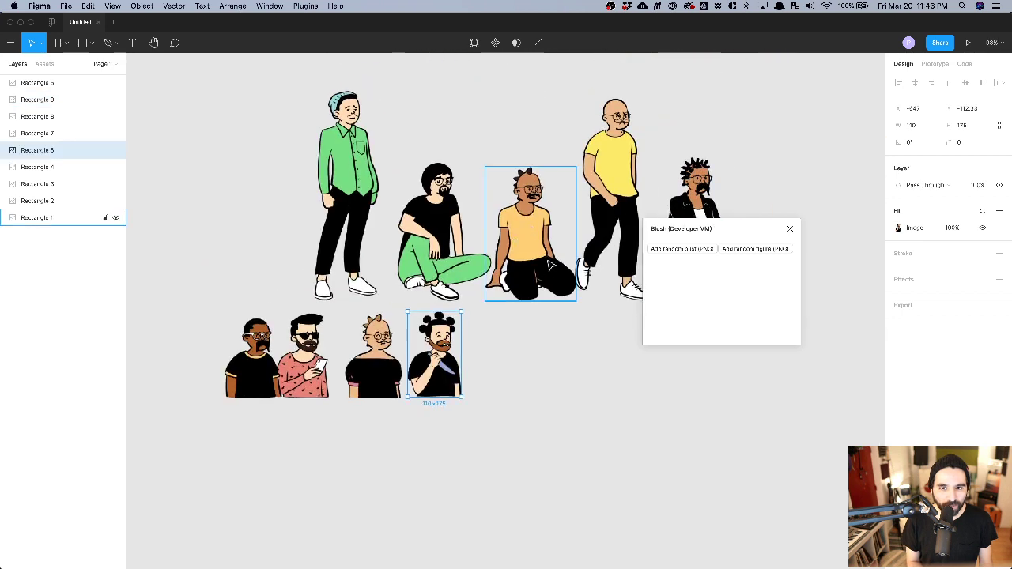
left_click(549, 266)
scroll(550, 266, "right", 3)
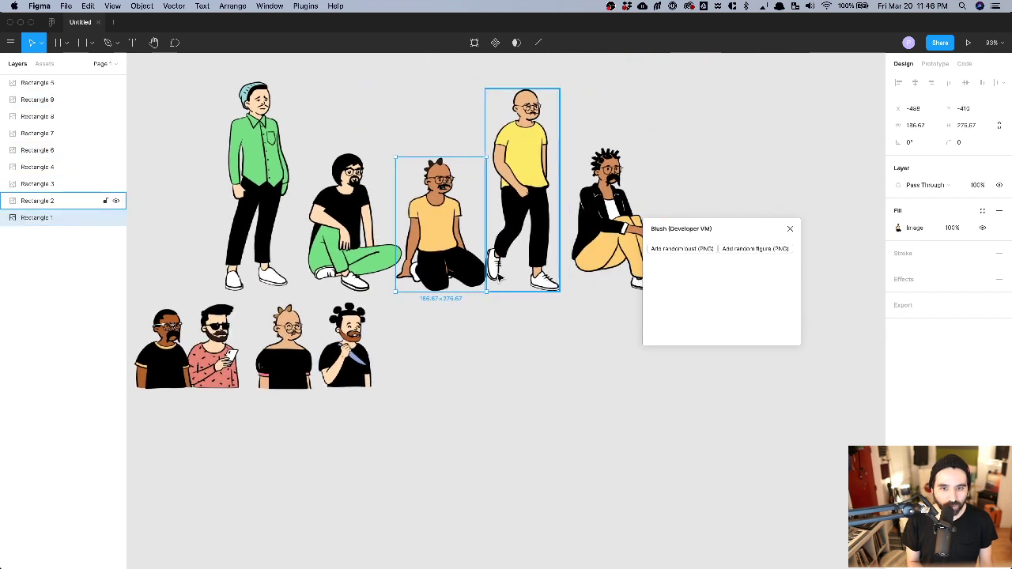
left_click_drag(255, 224, 163, 223)
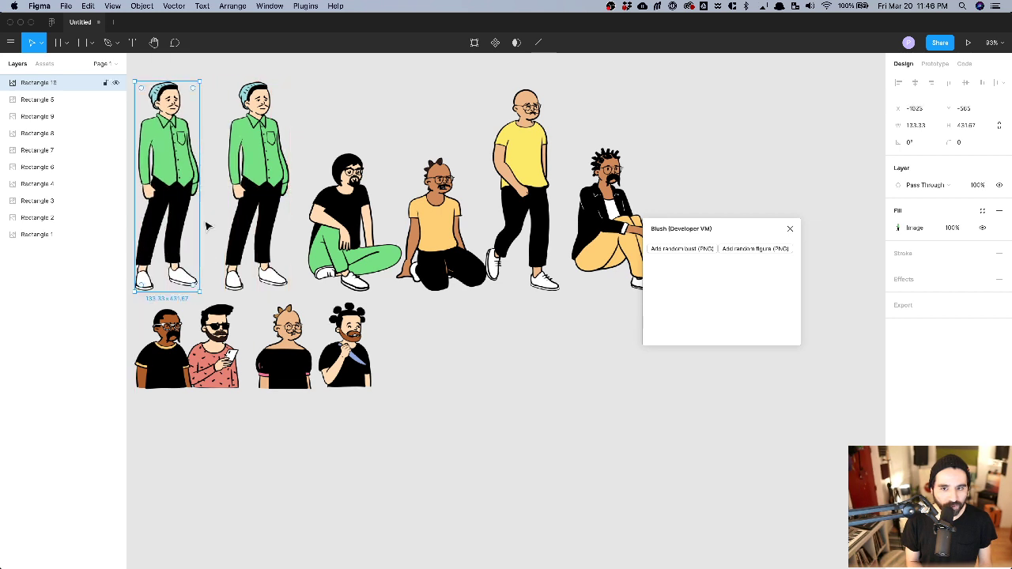
left_click(756, 249)
scroll(324, 207, "left", 4)
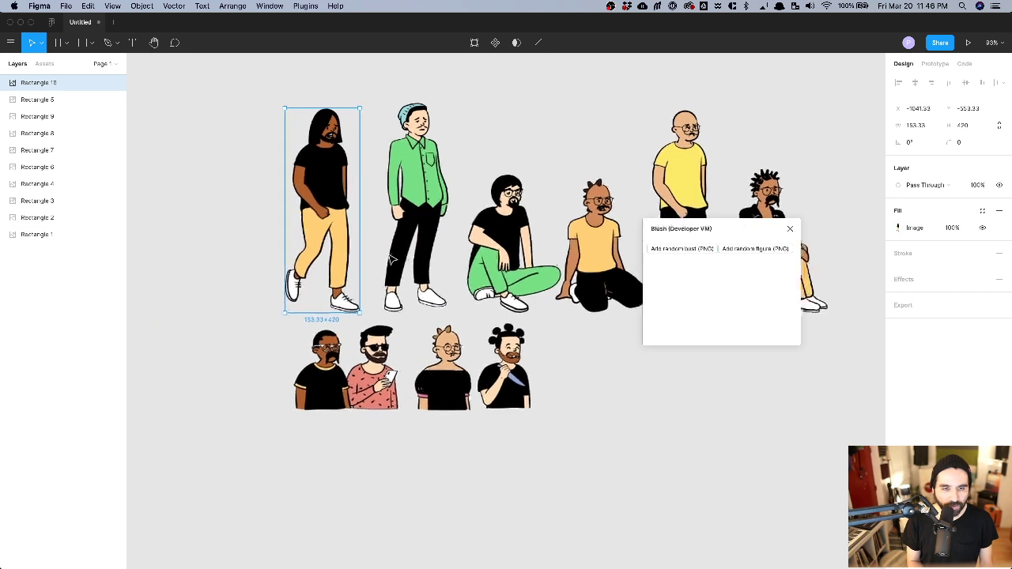
left_click_drag(328, 204, 350, 202)
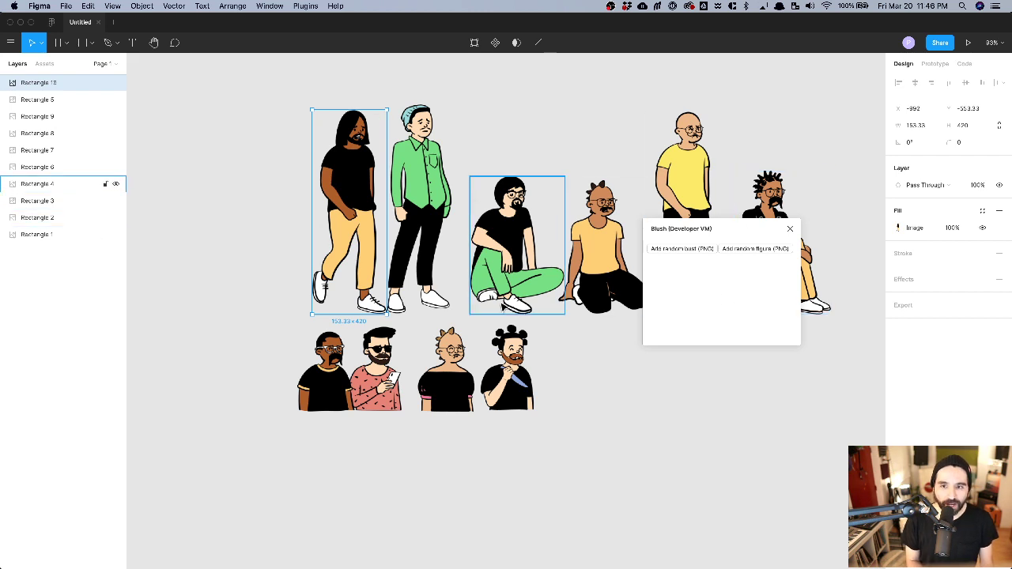
left_click(647, 432)
Switch back to the web-app artboard of the Blush document in Sketch.
key("super+Tab")
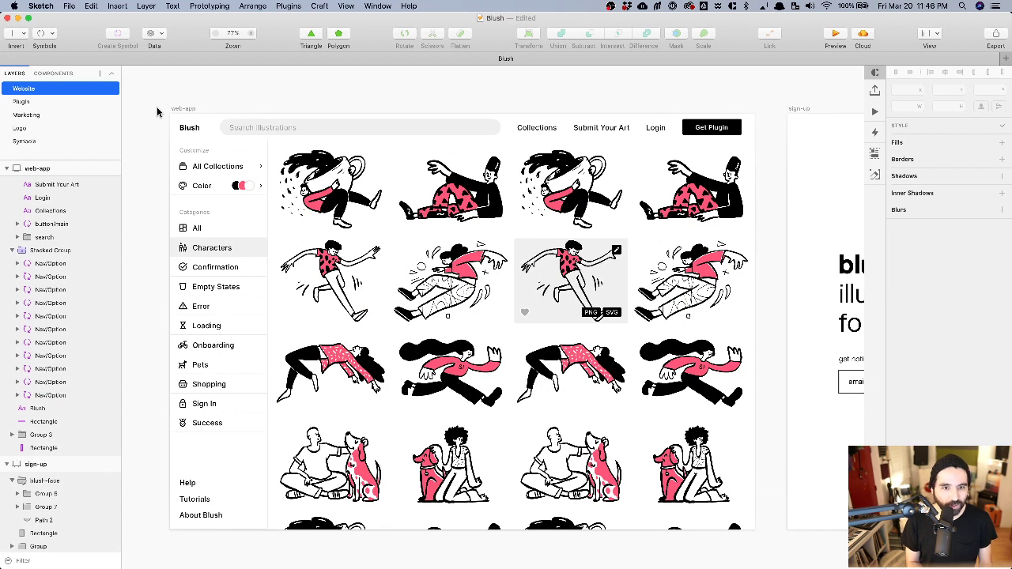
left_click(203, 206)
left_click(156, 154)
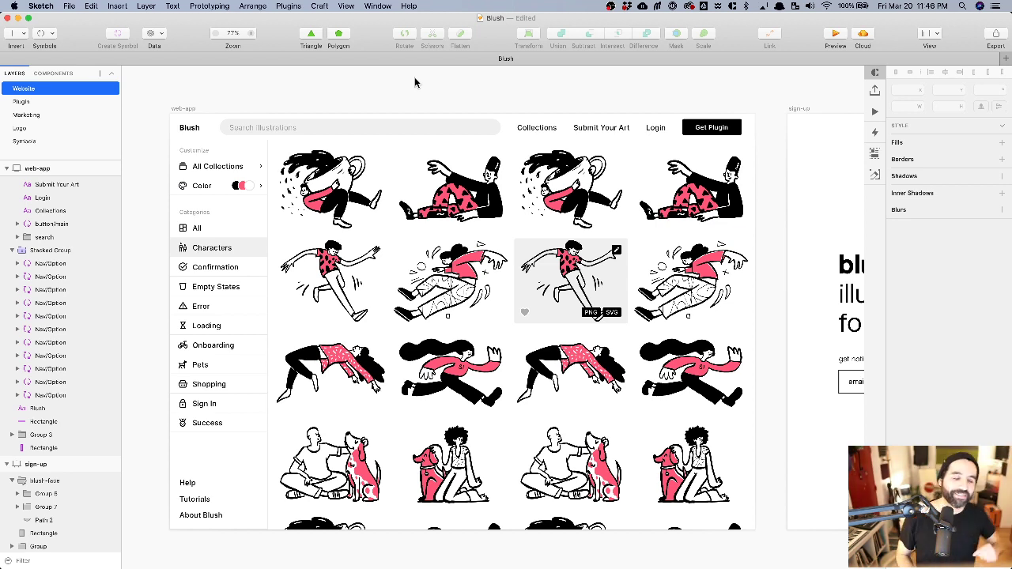
Switch to Chrome with the Webflow Blush Site project open.
key("super+Tab")
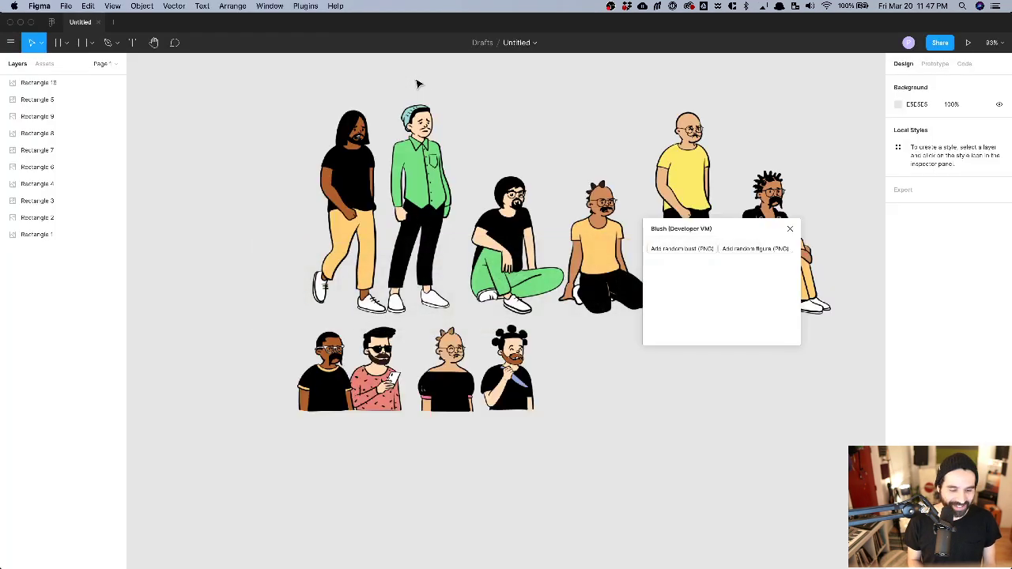
key("super+Tab")
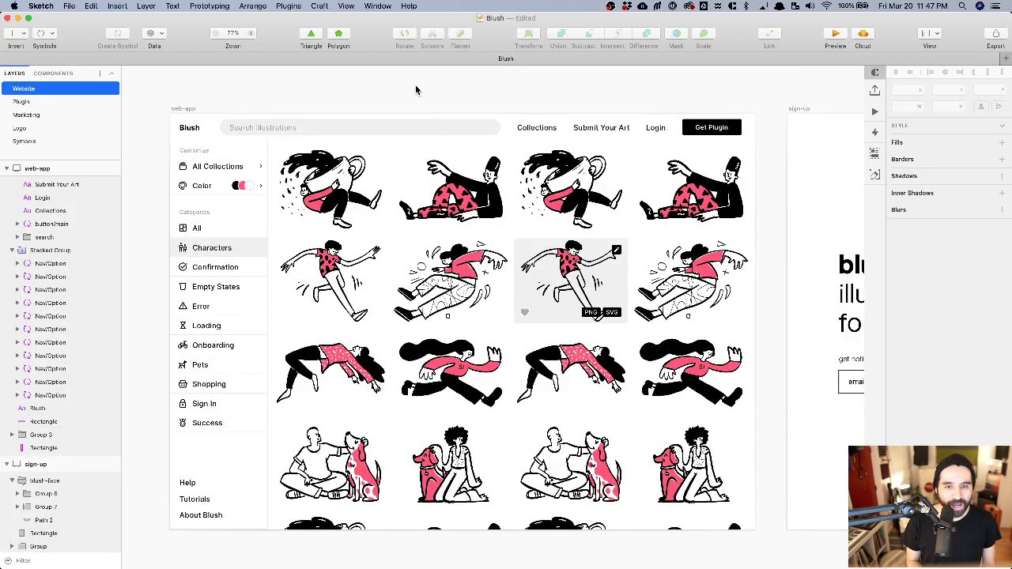
mouse_move(449, 554)
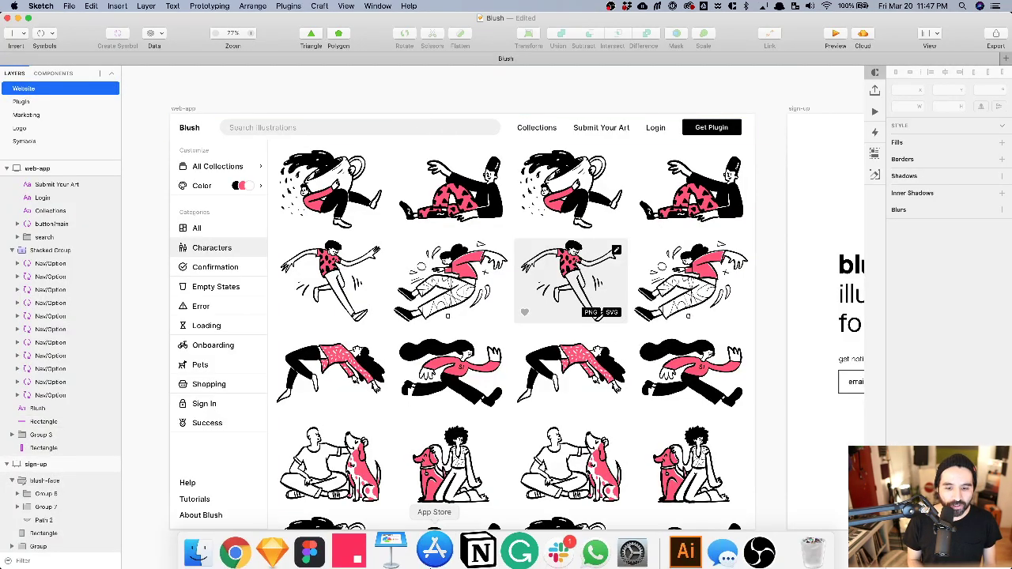
left_click(244, 546)
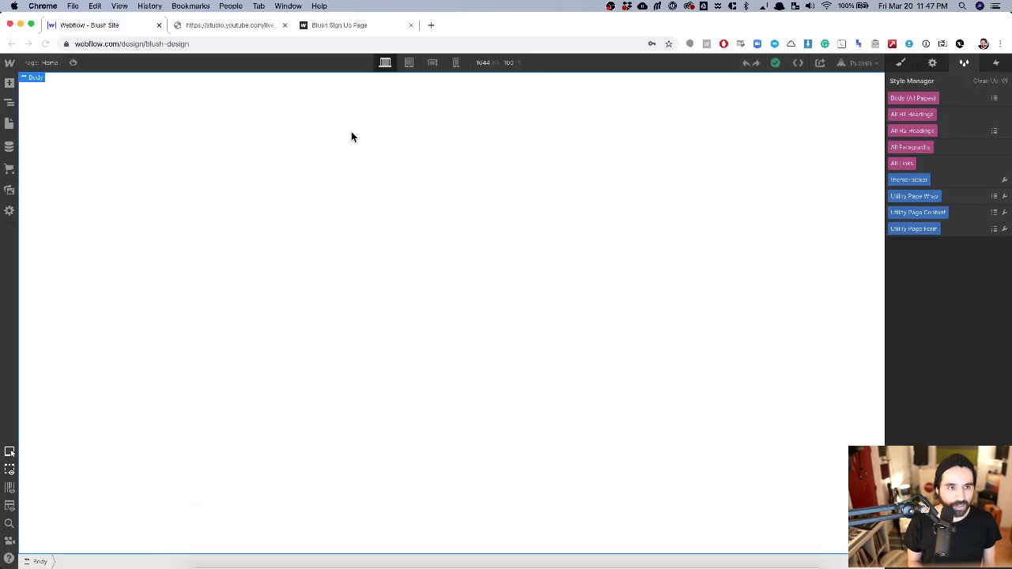
Check the YouTube live chat and highlight the tip about hardware acceleration in Chrome.
left_click(227, 28)
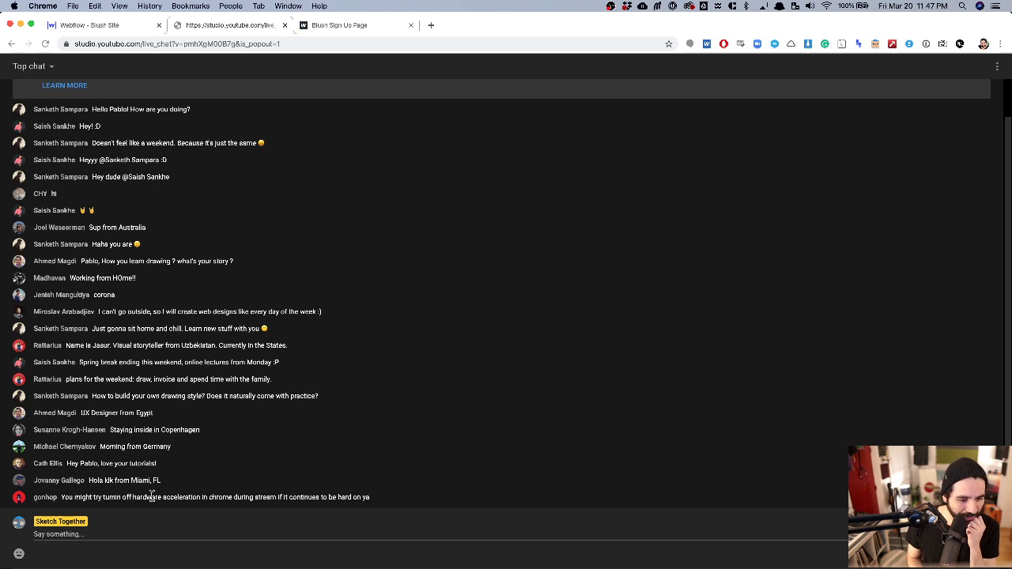
left_click_drag(133, 497, 227, 495)
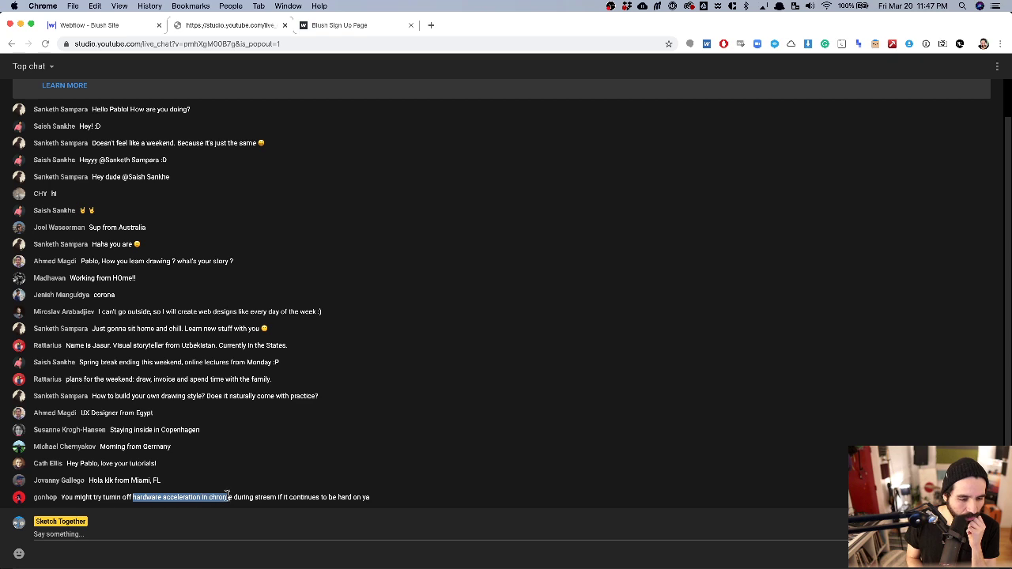
left_click(269, 428)
left_click(324, 6)
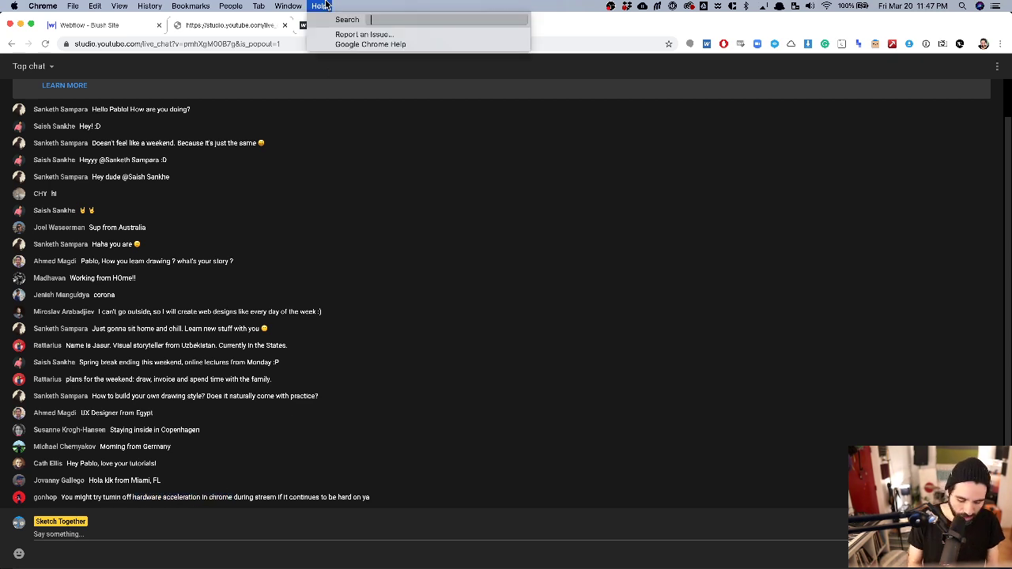
type("hardwar")
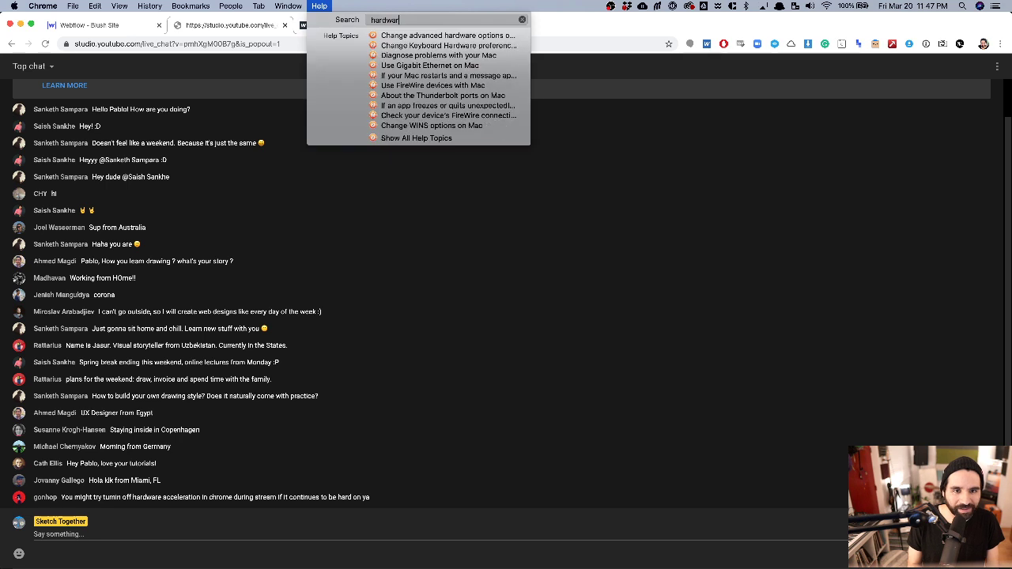
key("BackSpace")
key("BackSpace")
key("BackSpace")
key("BackSpace")
key("BackSpace")
key("BackSpace")
key("BackSpace")
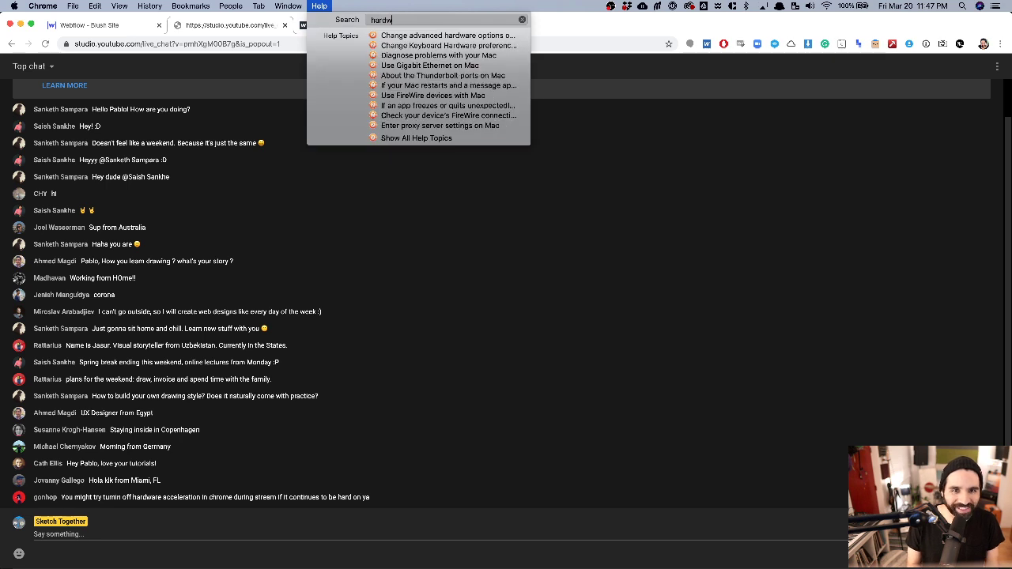
key("Escape")
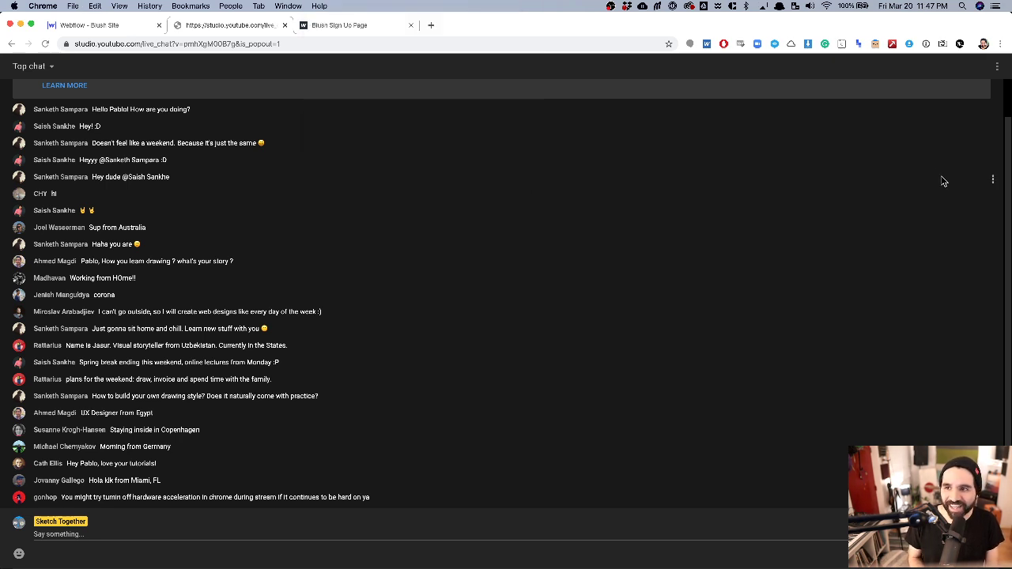
Find the hardware acceleration option in Chrome's settings by searching "har" and turn it off.
left_click(1001, 43)
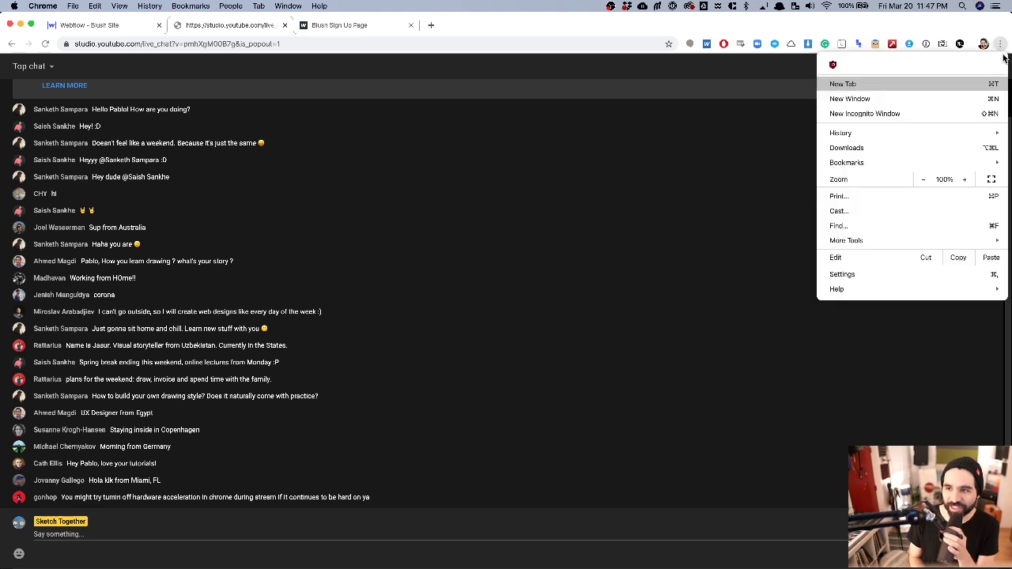
left_click(842, 274)
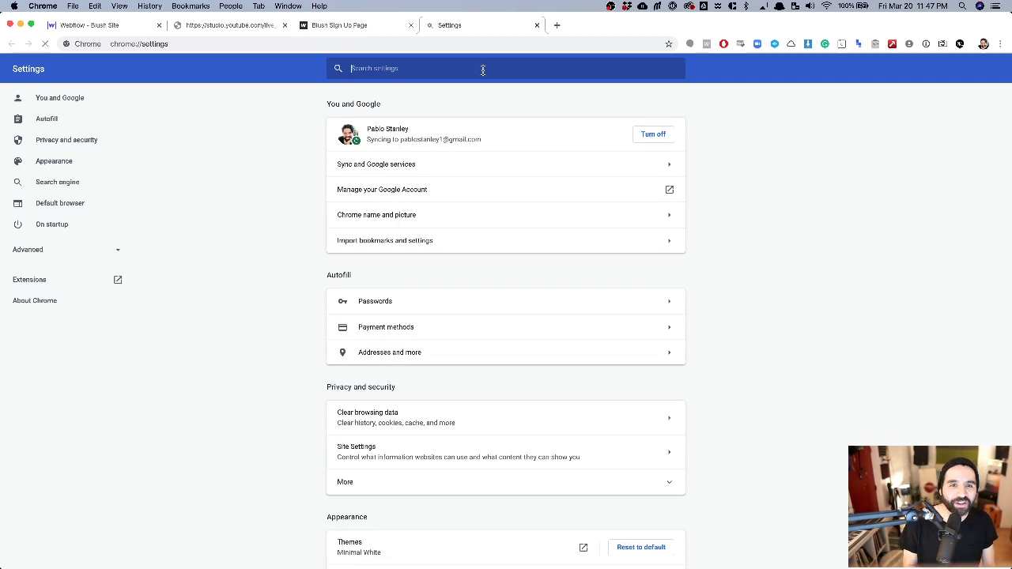
type("har")
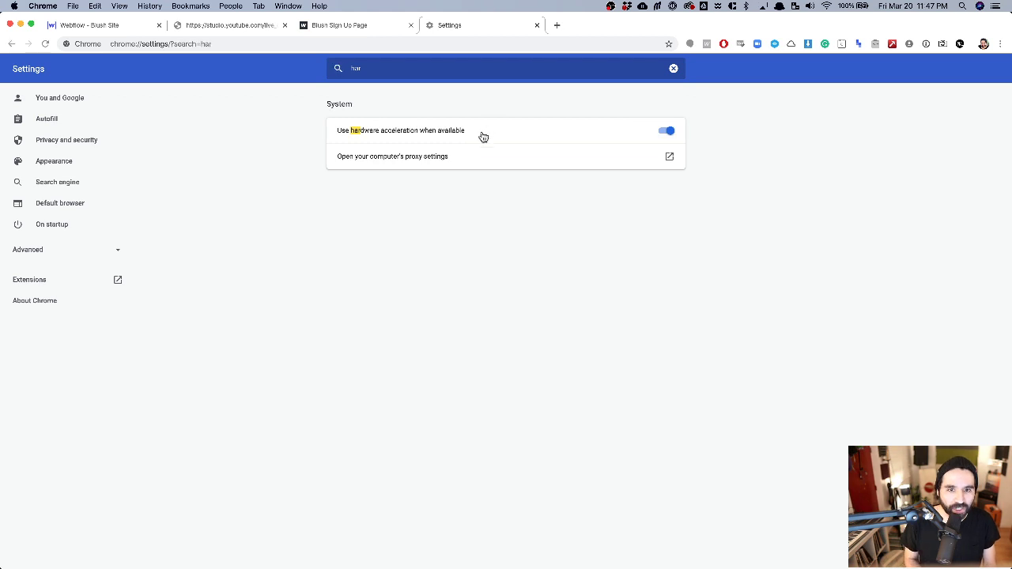
left_click(669, 131)
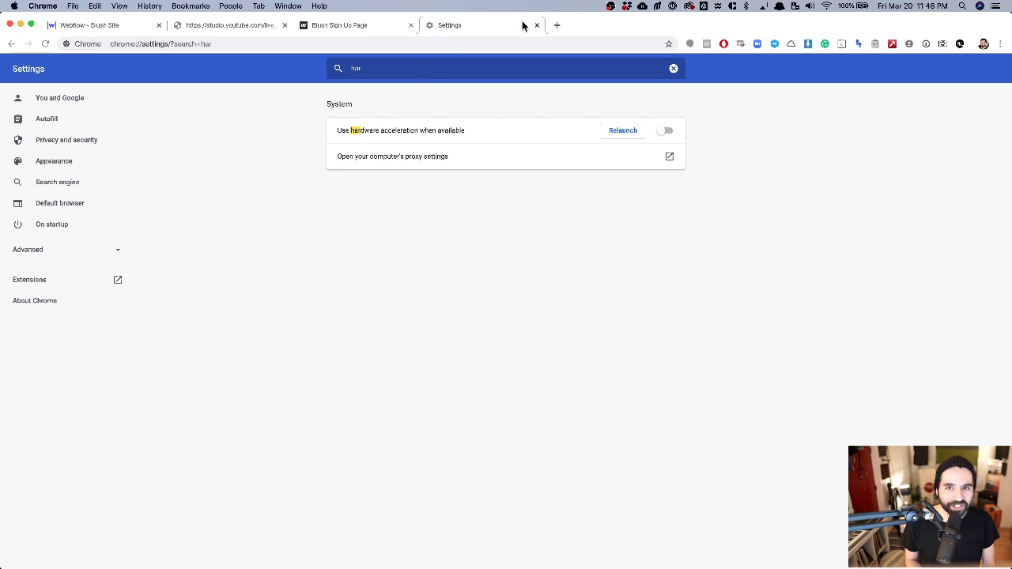
Check the live chat again, return to the Webflow Blush Site and close the Settings page.
left_click(219, 24)
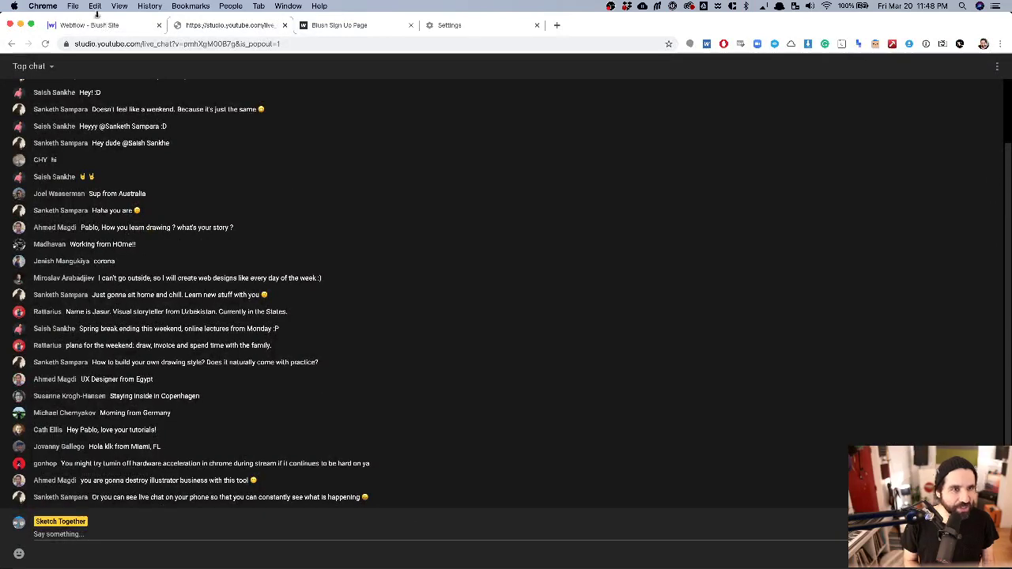
left_click(131, 31)
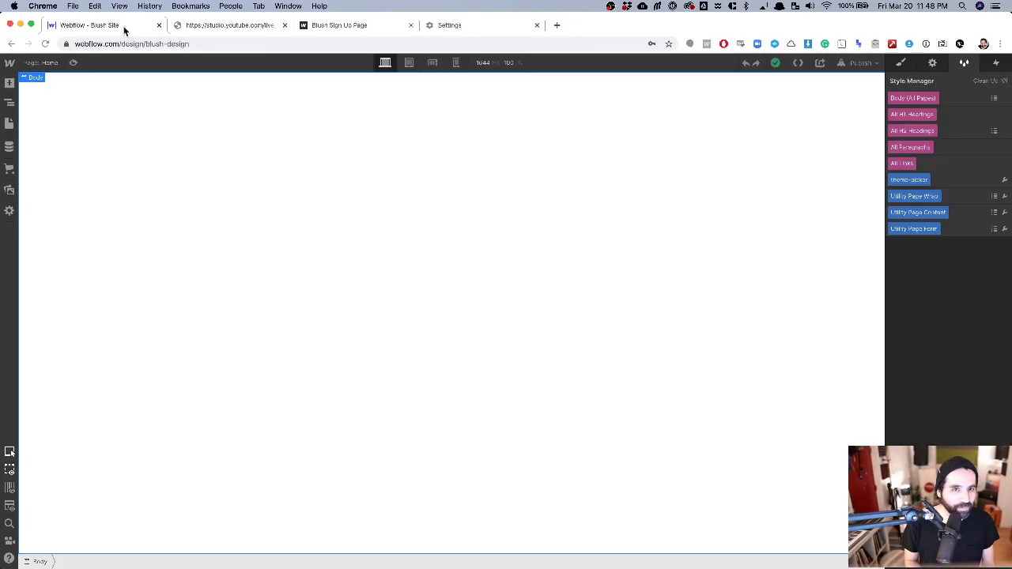
left_click(537, 25)
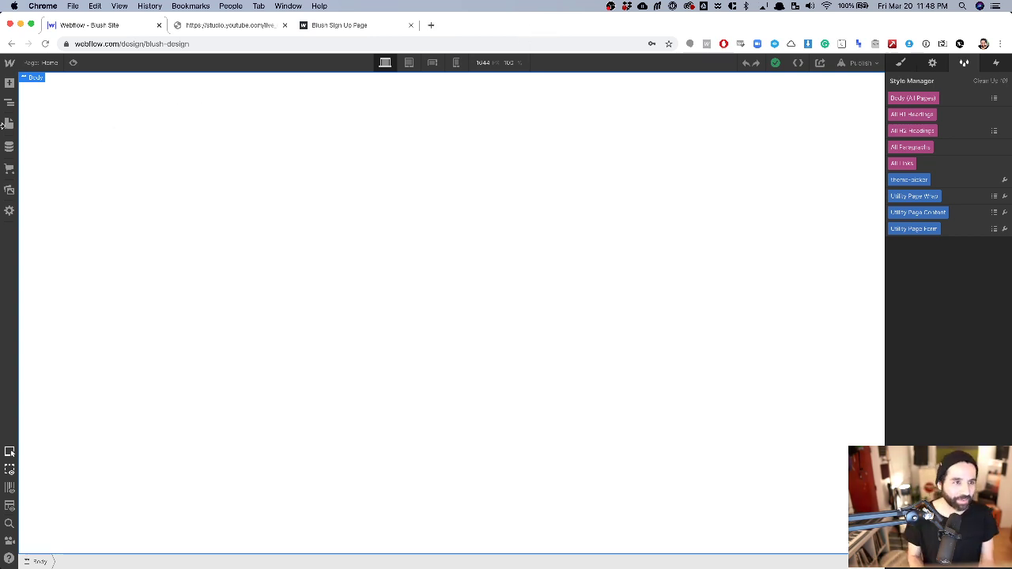
Switch to Sketch and inspect the web-app artboard's header background, Blush title, header item group and the All category option.
key("super+Tab")
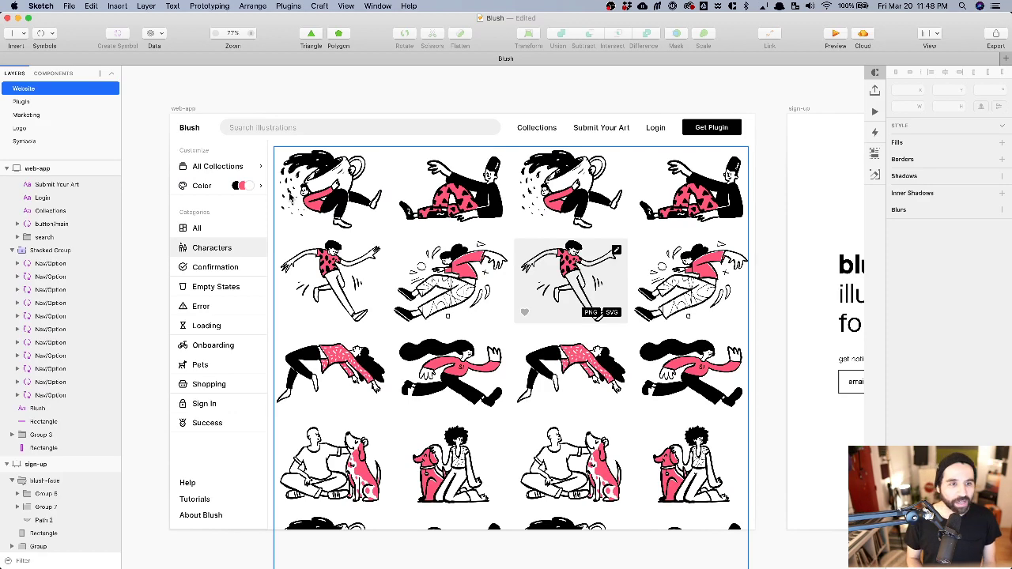
left_click(212, 126)
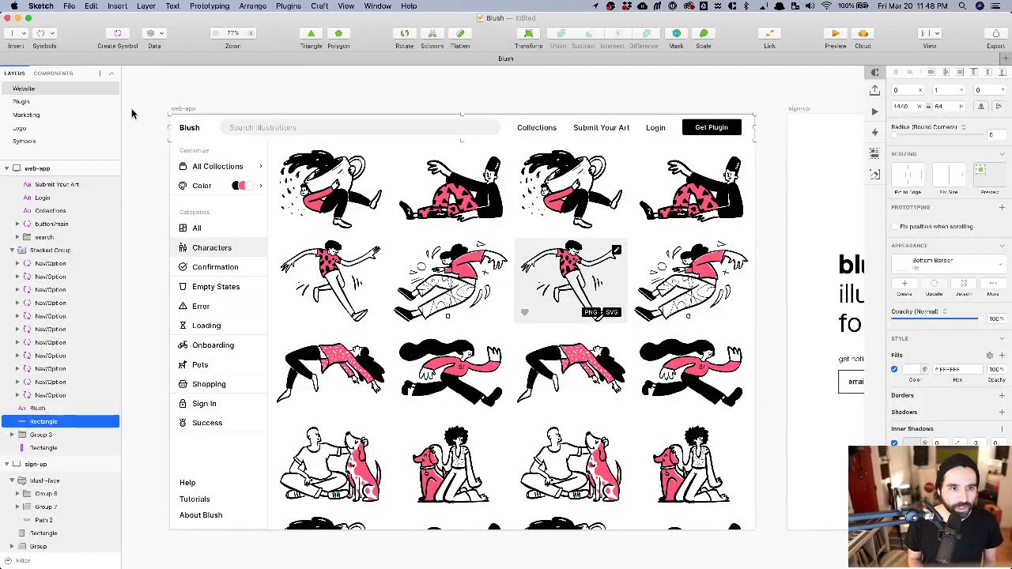
left_click(195, 134)
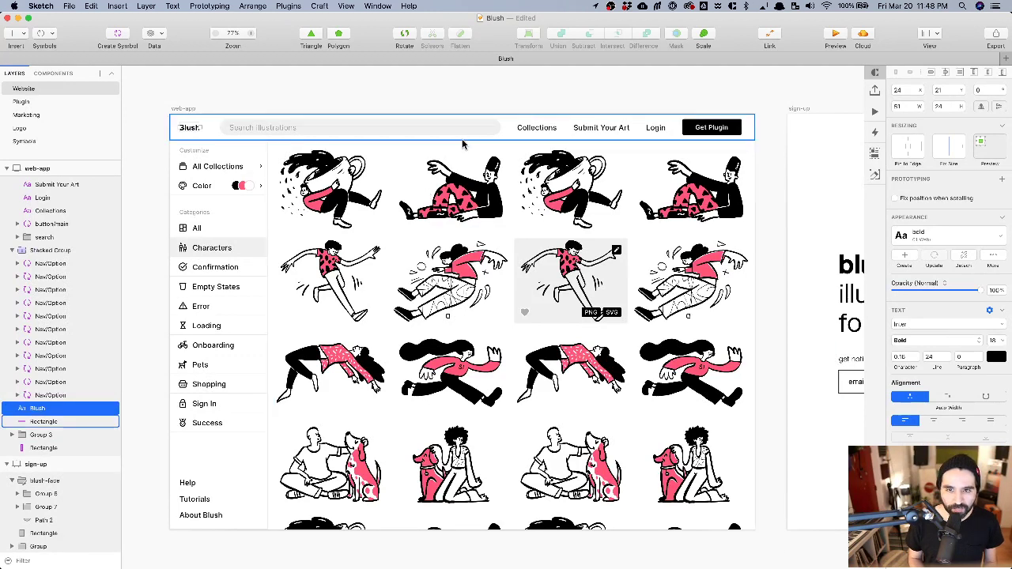
left_click(550, 131)
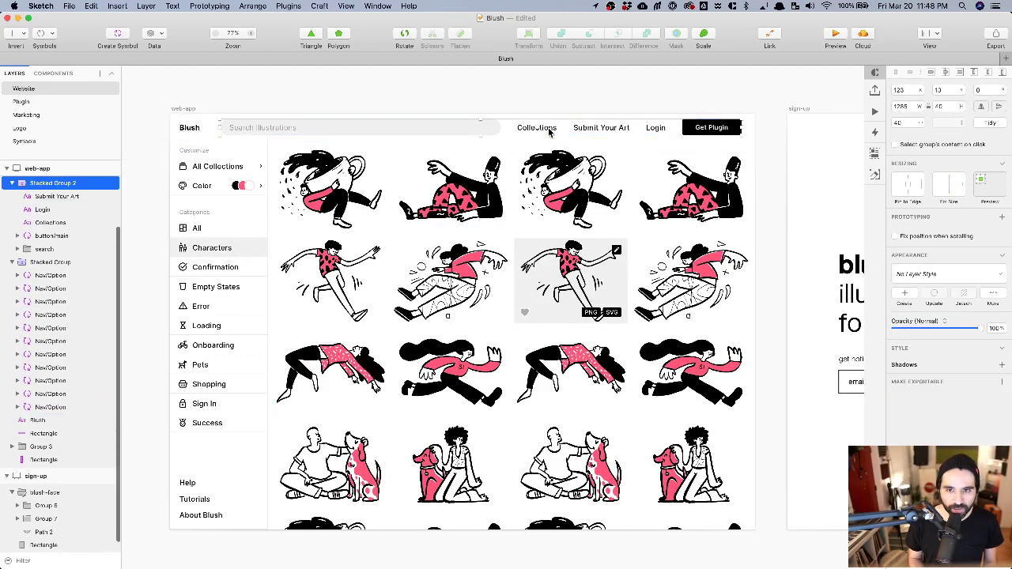
left_click(221, 175)
left_click(197, 229)
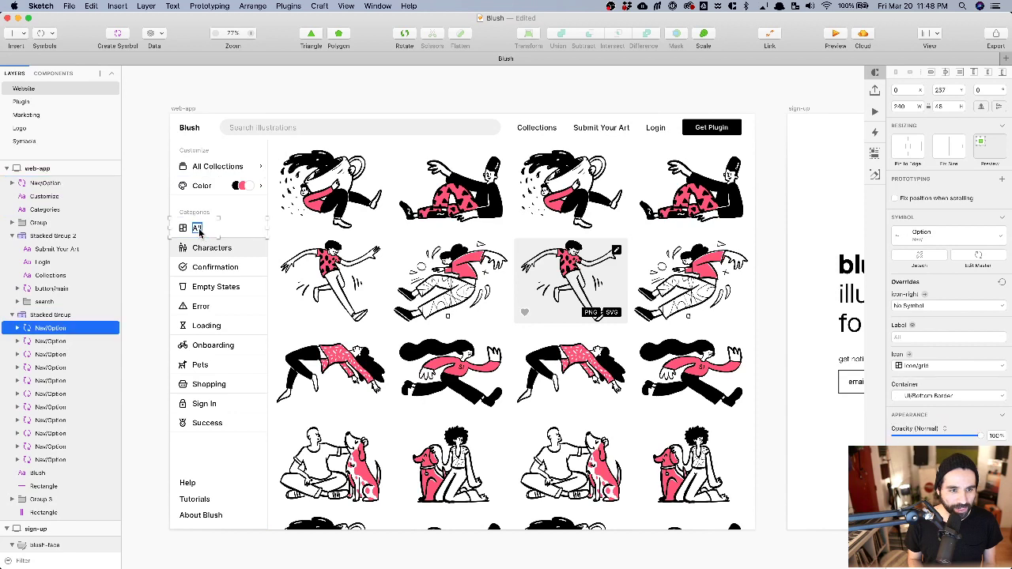
Open the symbol master of the All option, inspect its label's text settings and return to the web-app artboard.
double_click(219, 229)
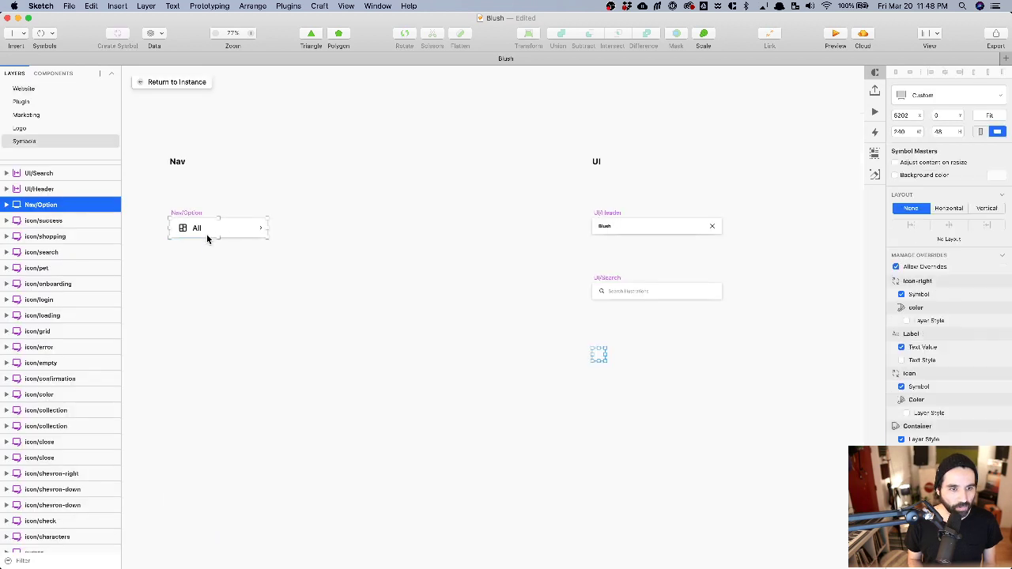
left_click(197, 230)
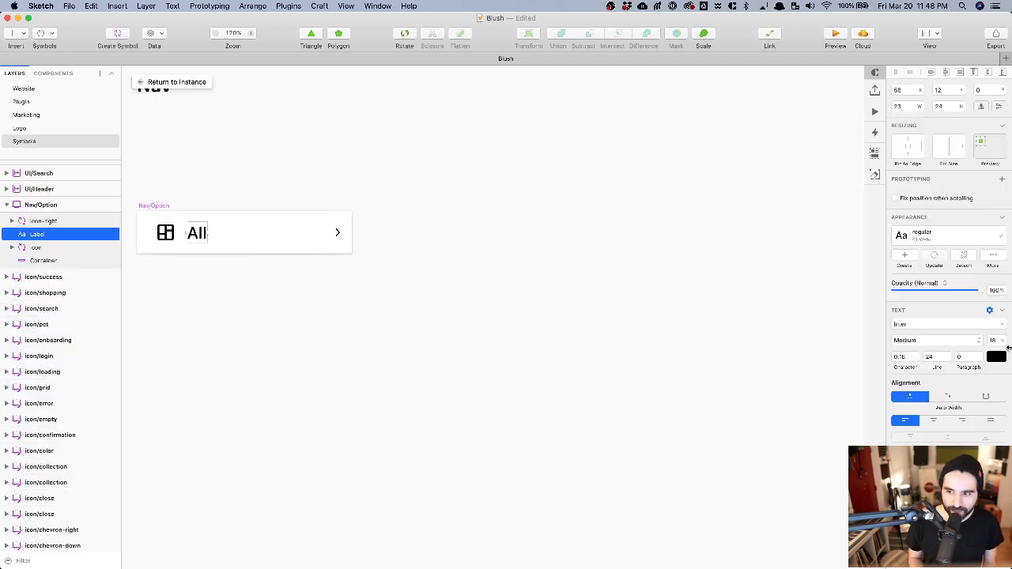
left_click(164, 82)
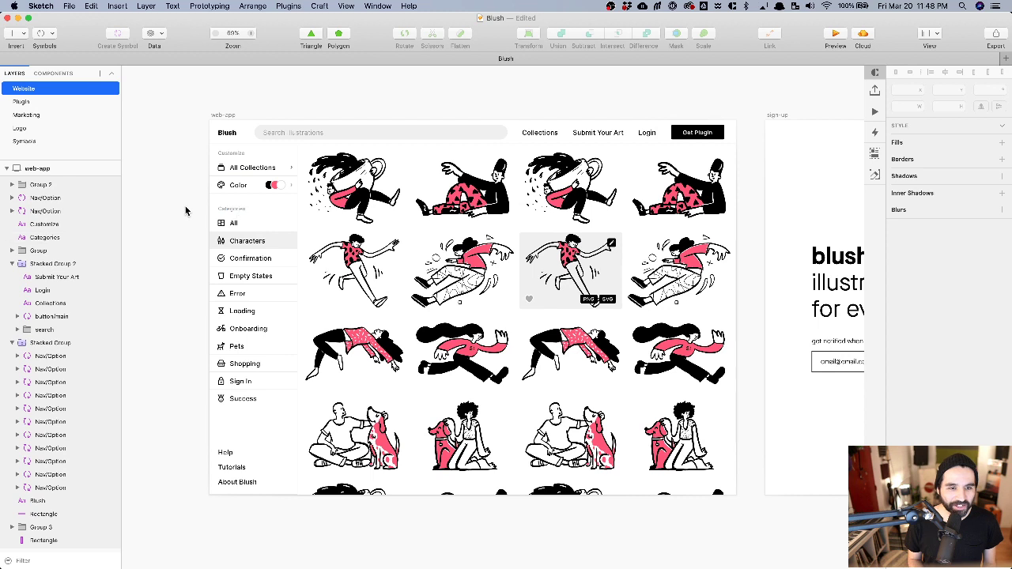
left_click(223, 115)
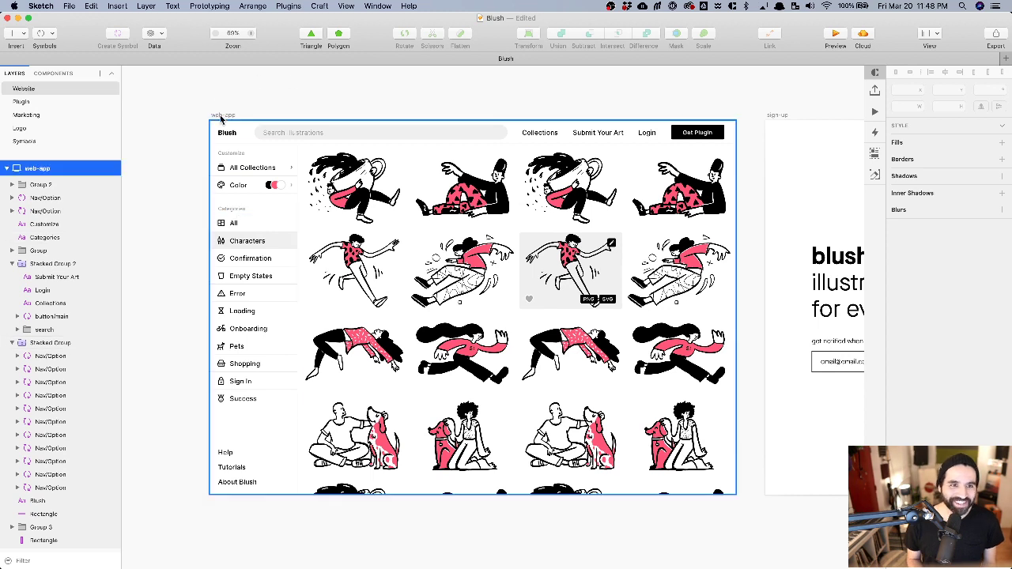
Switch back to Webflow in Chrome and view the elements available for adding to the page.
key("super+Tab")
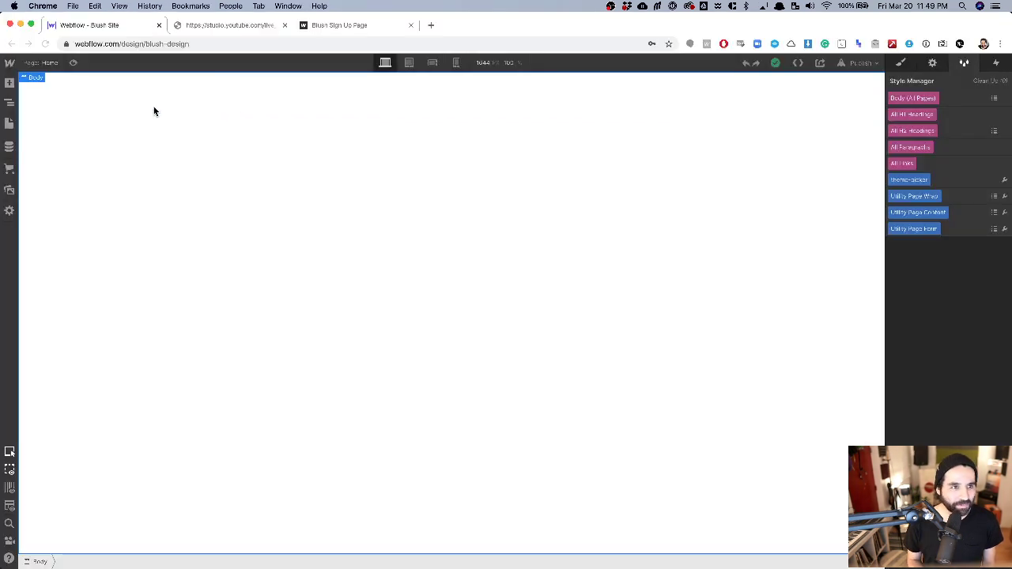
left_click(9, 86)
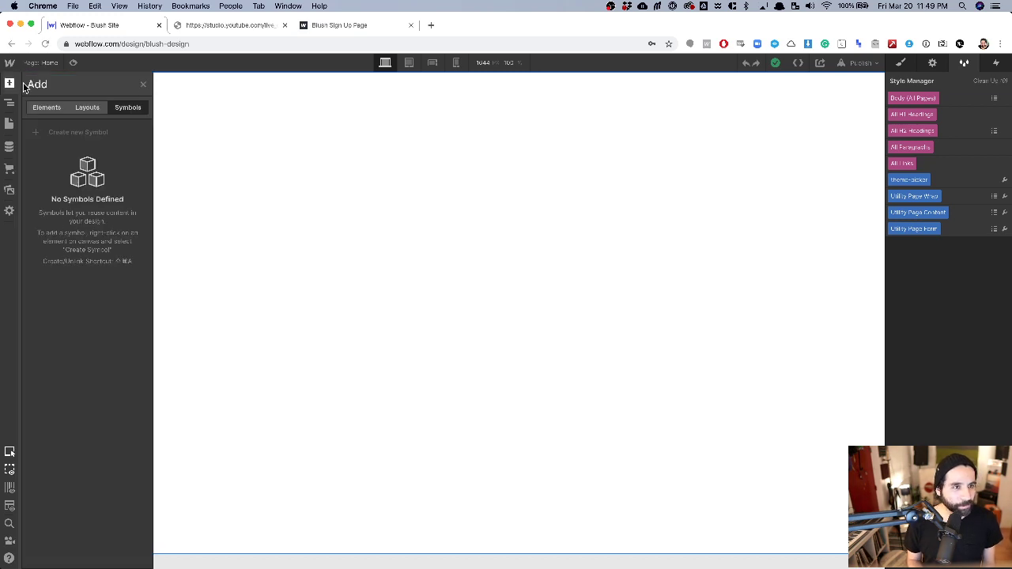
left_click(36, 109)
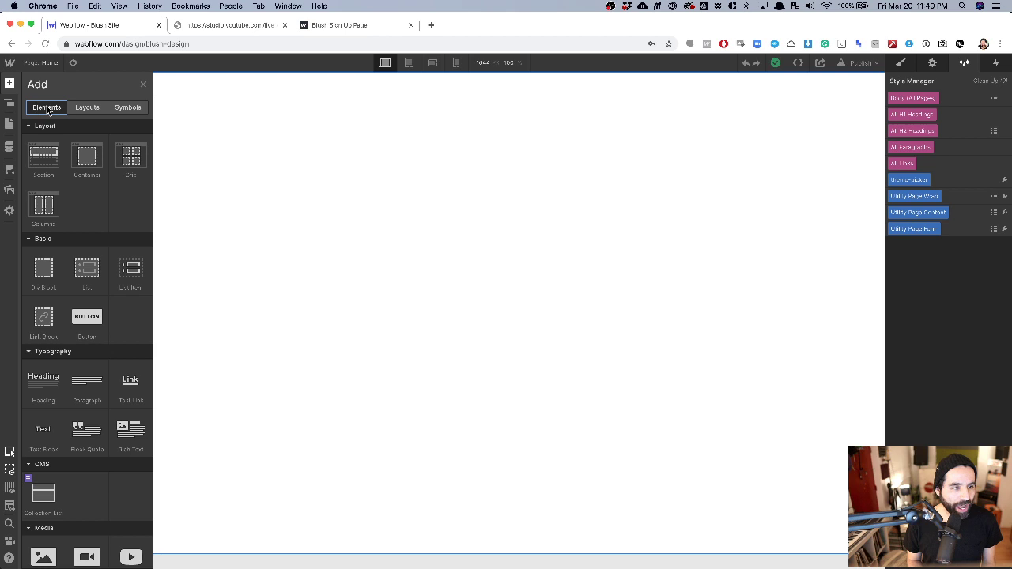
left_click(359, 156)
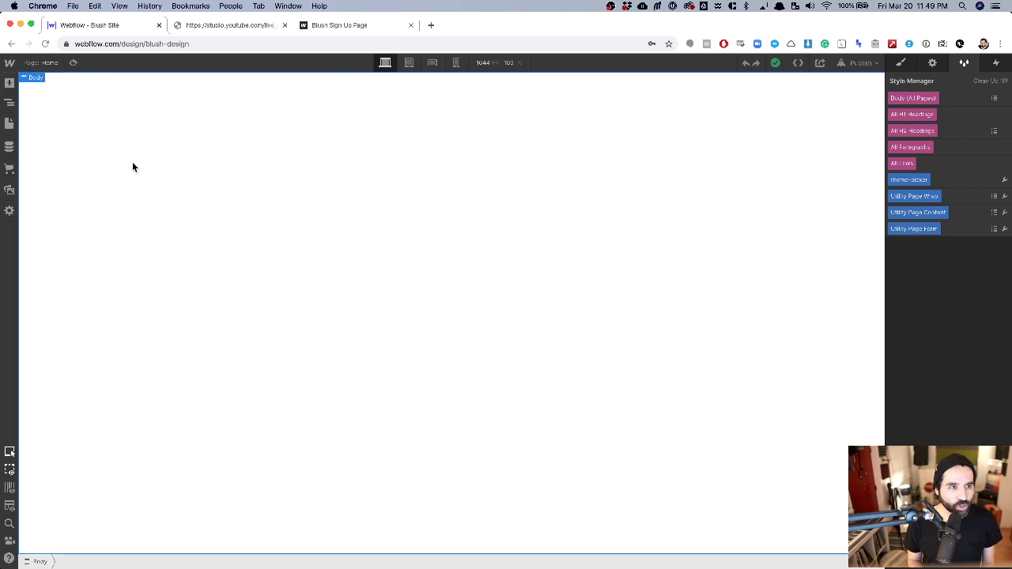
Review the CMS collections, viewing the Coffee, Dog Jumping, Ballet and Groovy illustrations and the Reading with Coffee composition.
left_click(10, 146)
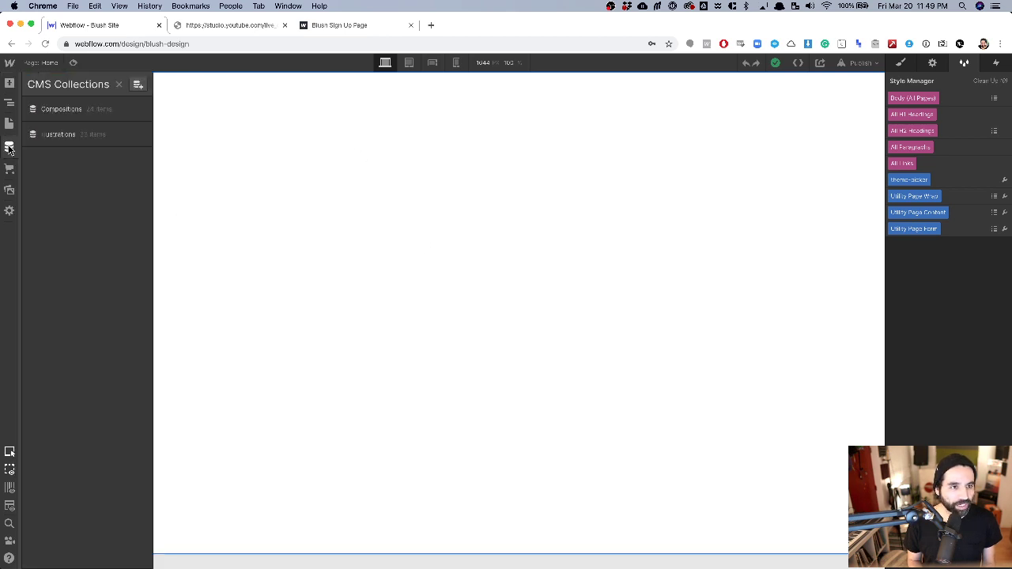
left_click(79, 136)
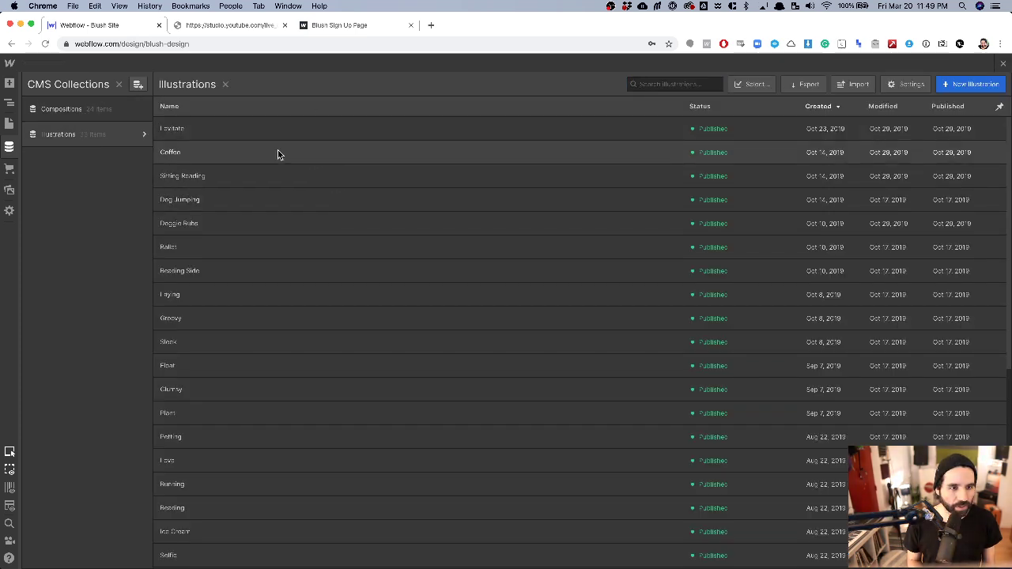
left_click(278, 151)
left_click(196, 204)
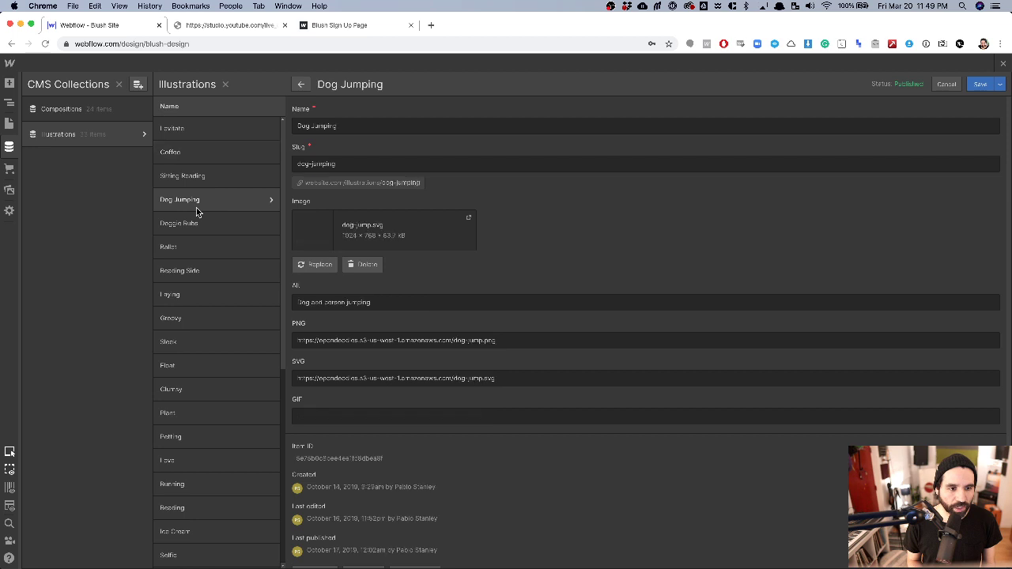
left_click(202, 253)
left_click(202, 316)
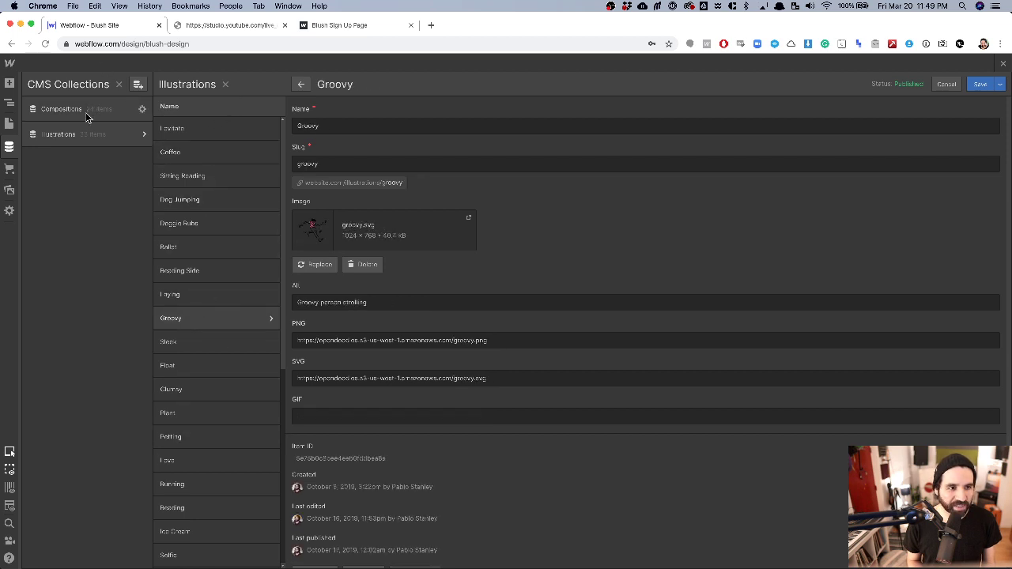
left_click(85, 112)
left_click(204, 158)
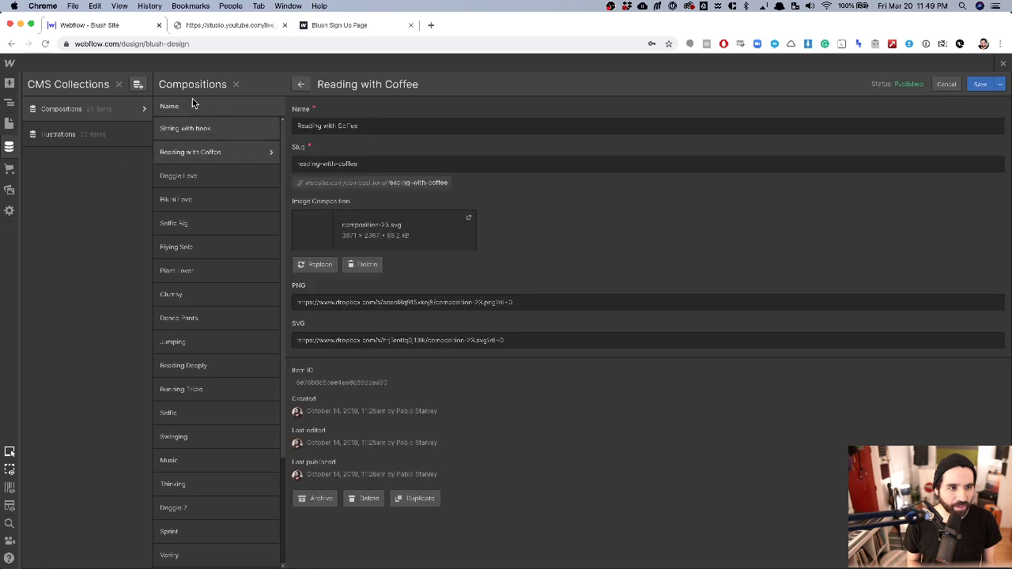
Leave the CMS collections and view the site's page list, returning to the blank Home page canvas.
left_click(190, 280)
left_click(195, 207)
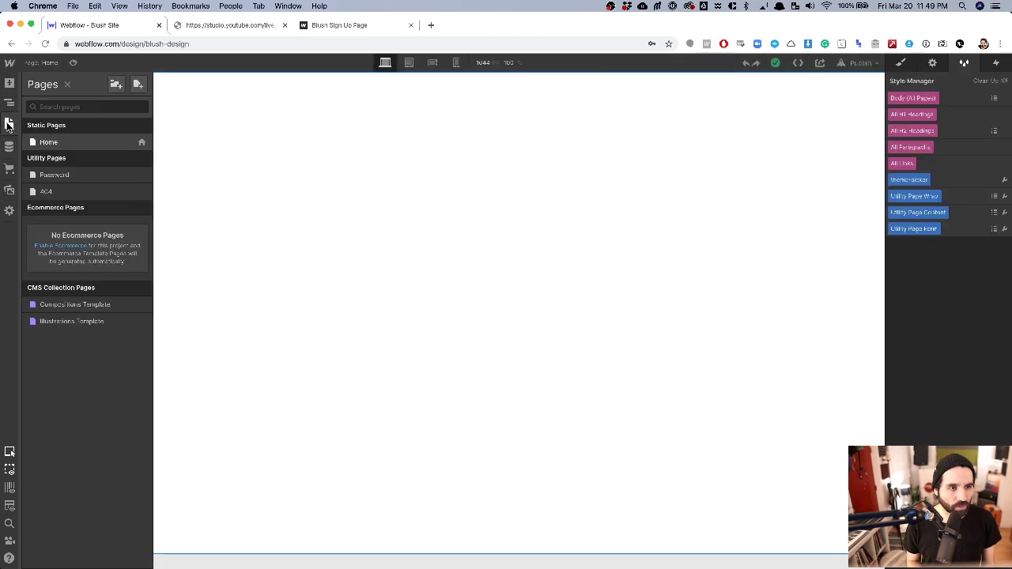
left_click(10, 124)
left_click(253, 134)
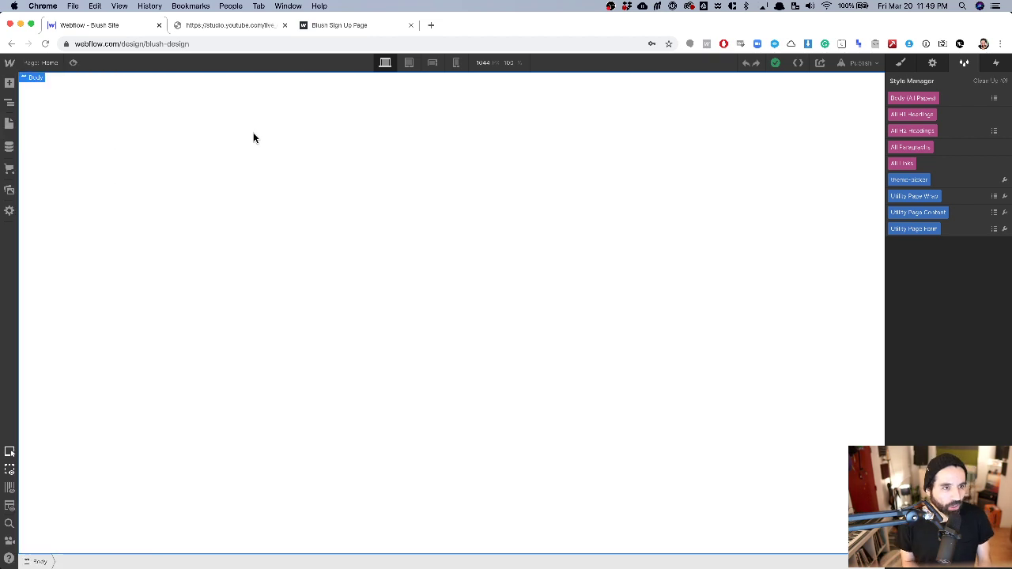
Look through the symbols, prebuilt layouts and elements available for adding to the Home page.
left_click(10, 83)
left_click(133, 108)
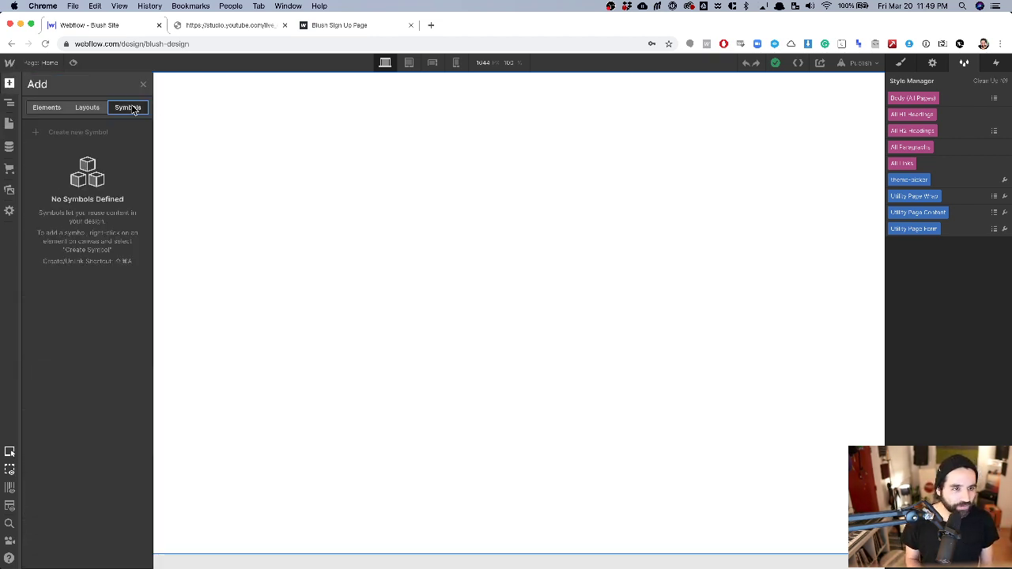
left_click(85, 107)
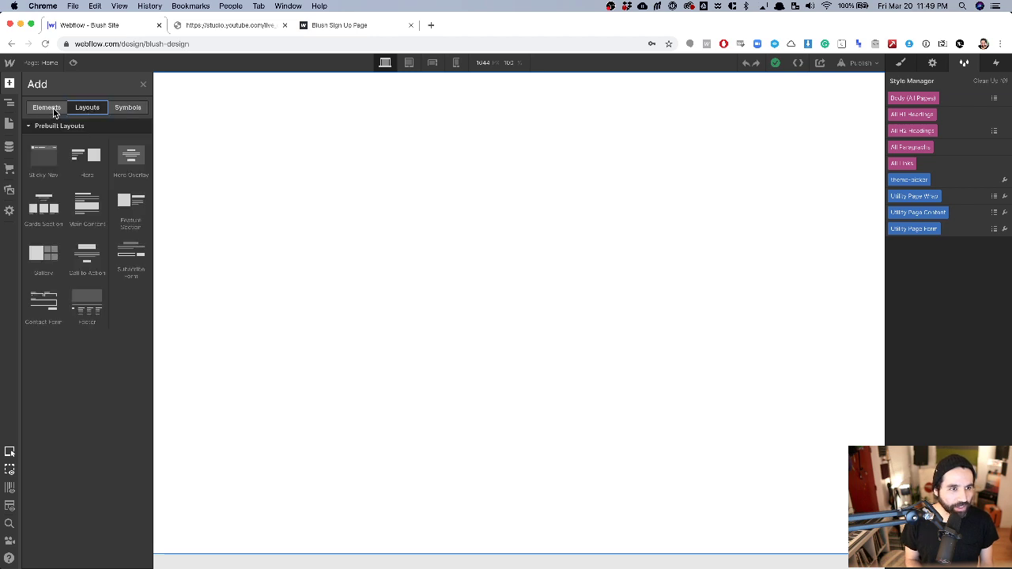
left_click(52, 108)
Add a Navbar component to the page body and open its settings.
scroll(105, 274, "down", 10)
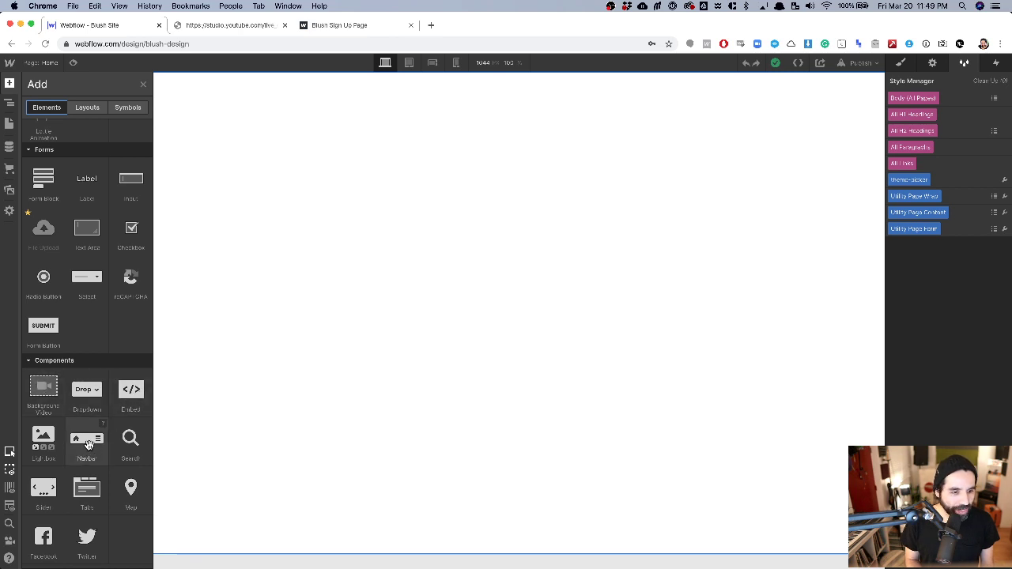
left_click_drag(88, 445, 178, 364)
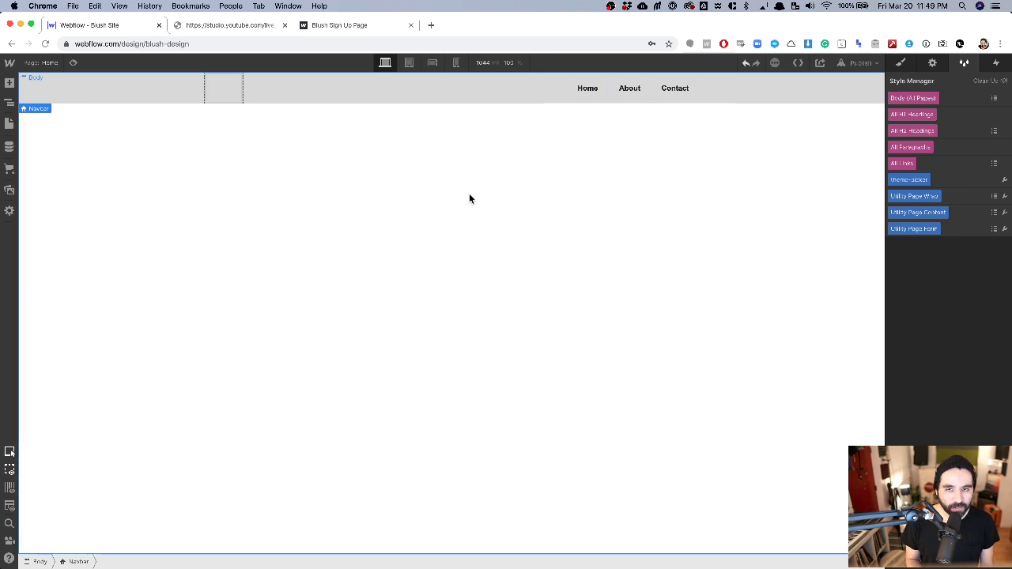
left_click(934, 65)
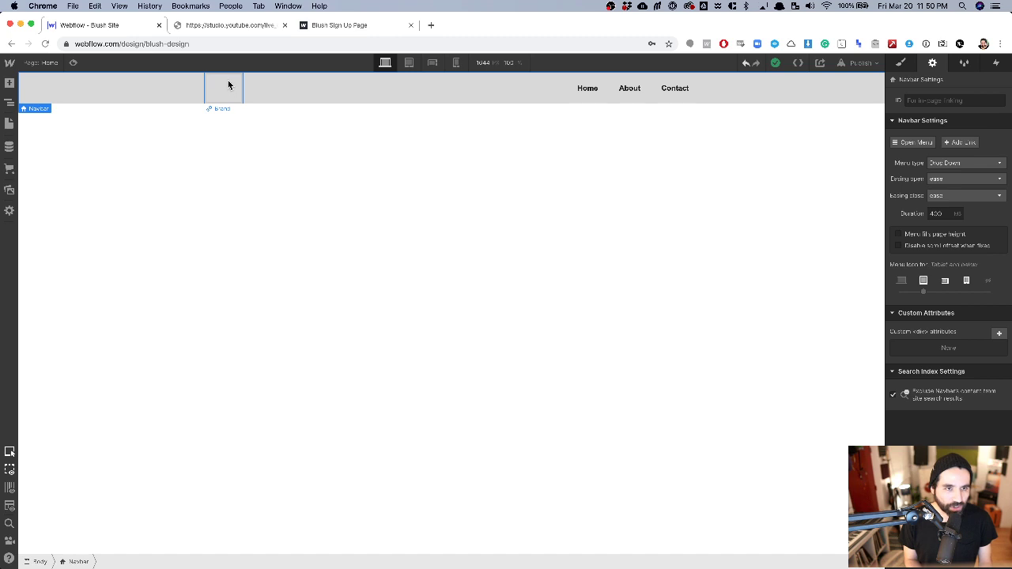
Switch to Sketch and inspect the Blush title and header layout of the web-app artboard.
key("super+Tab")
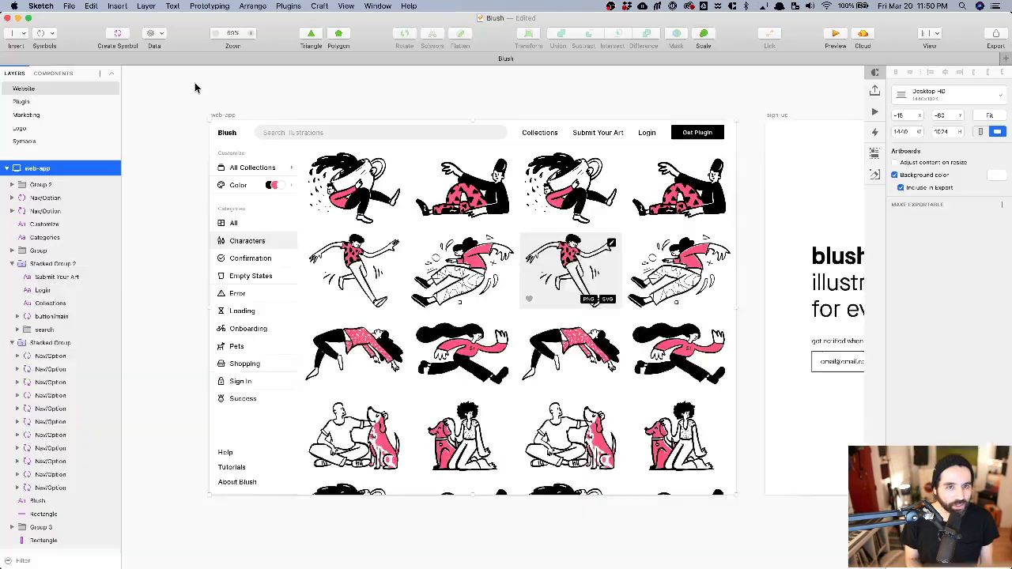
scroll(222, 138, "up", 5)
left_click(229, 139)
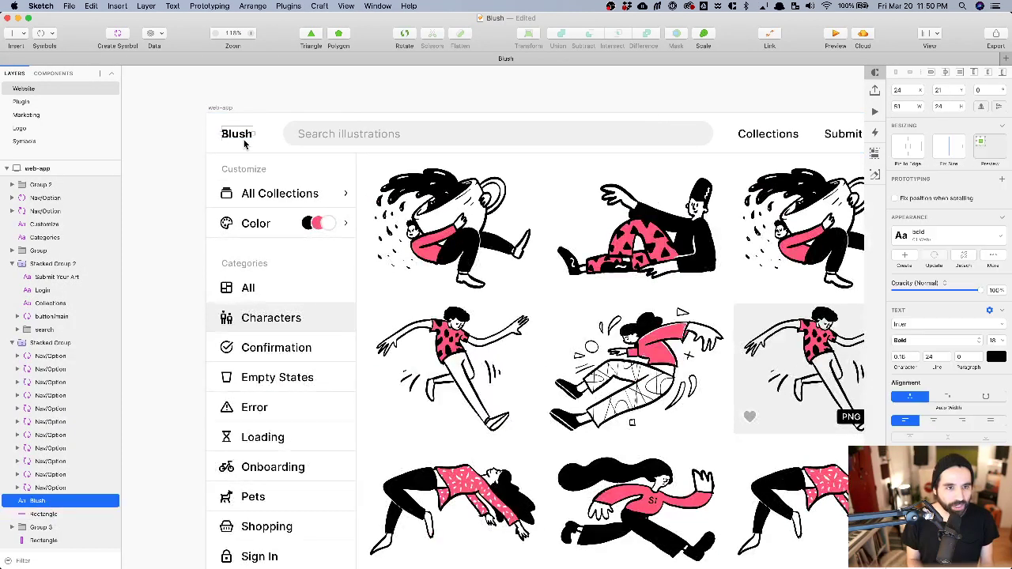
scroll(245, 143, "down", 3)
scroll(244, 143, "down", 2)
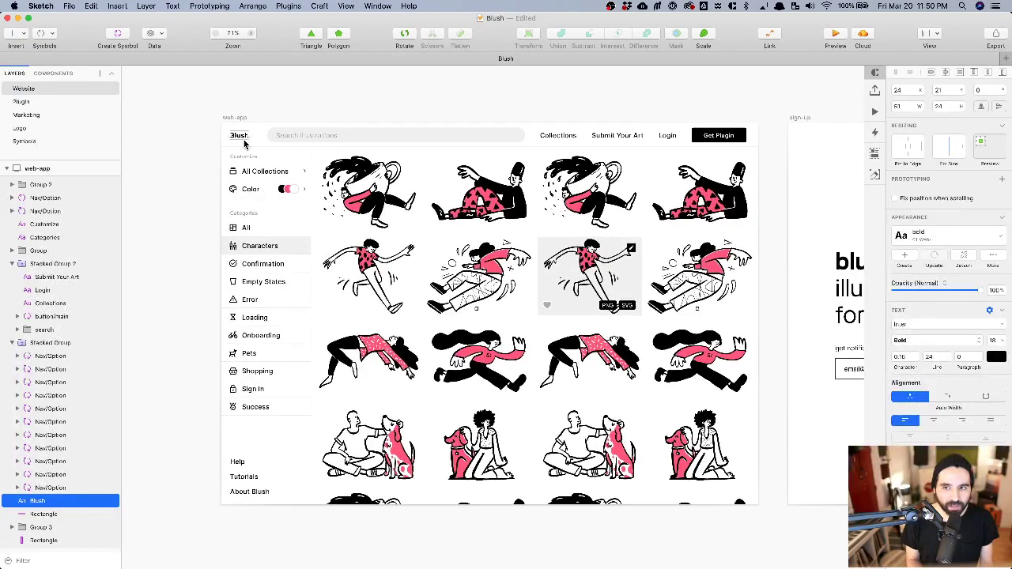
Switch back to Webflow in Chrome and delete the Navbar from the page.
key("super+Tab")
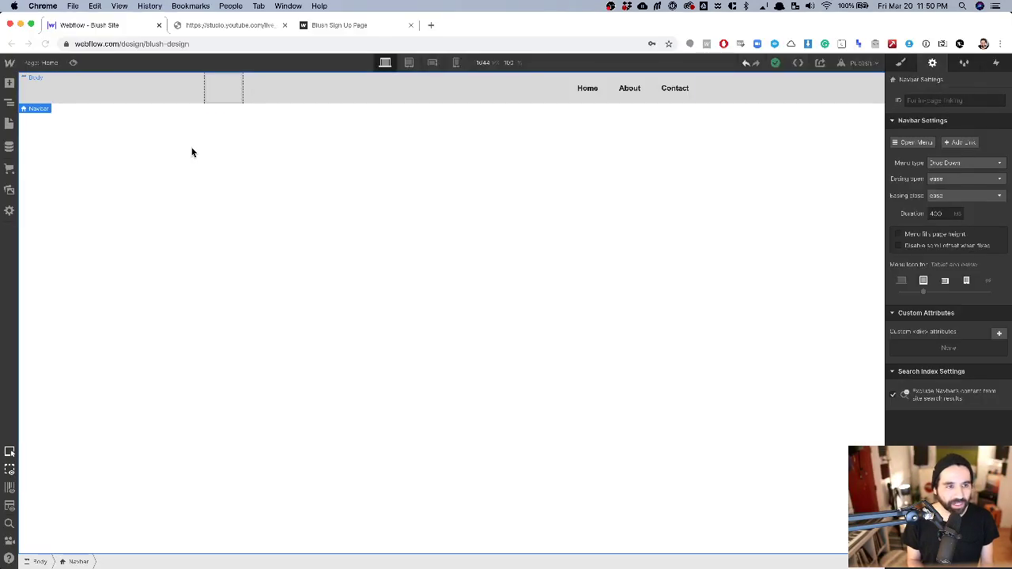
left_click(166, 89)
key("Delete")
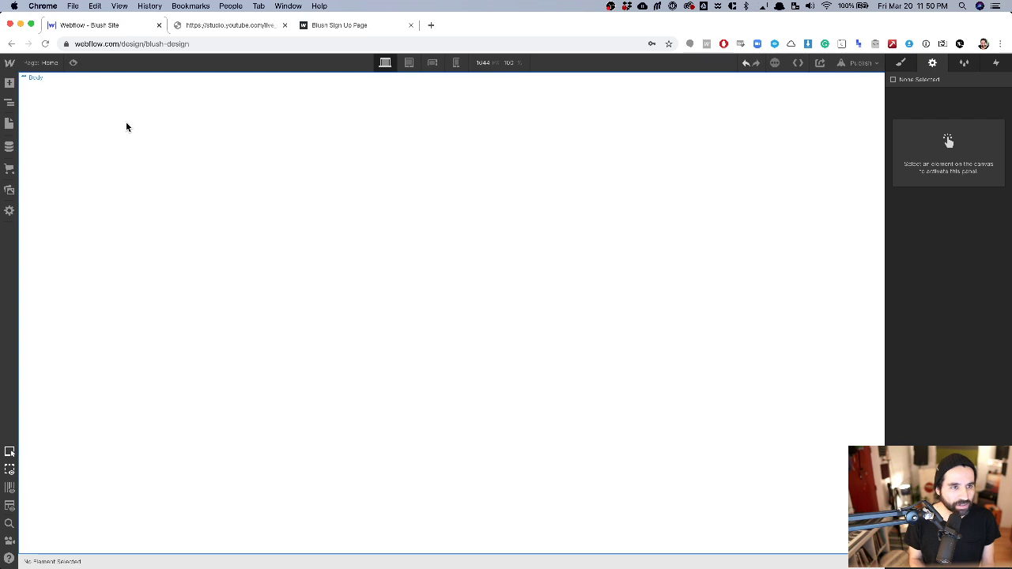
Add a Div Block to the empty page body.
left_click(117, 132)
left_click(10, 83)
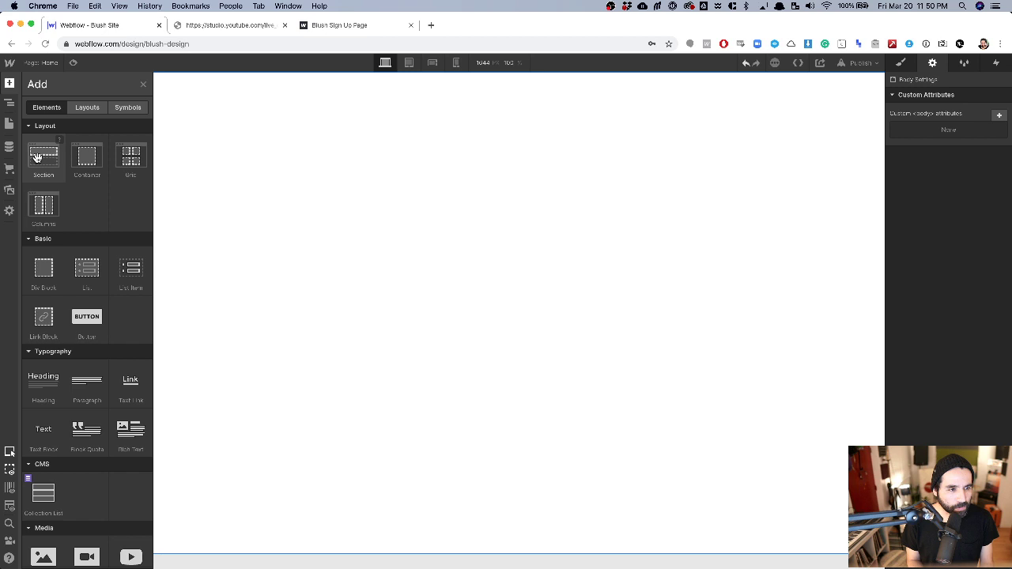
left_click(50, 273)
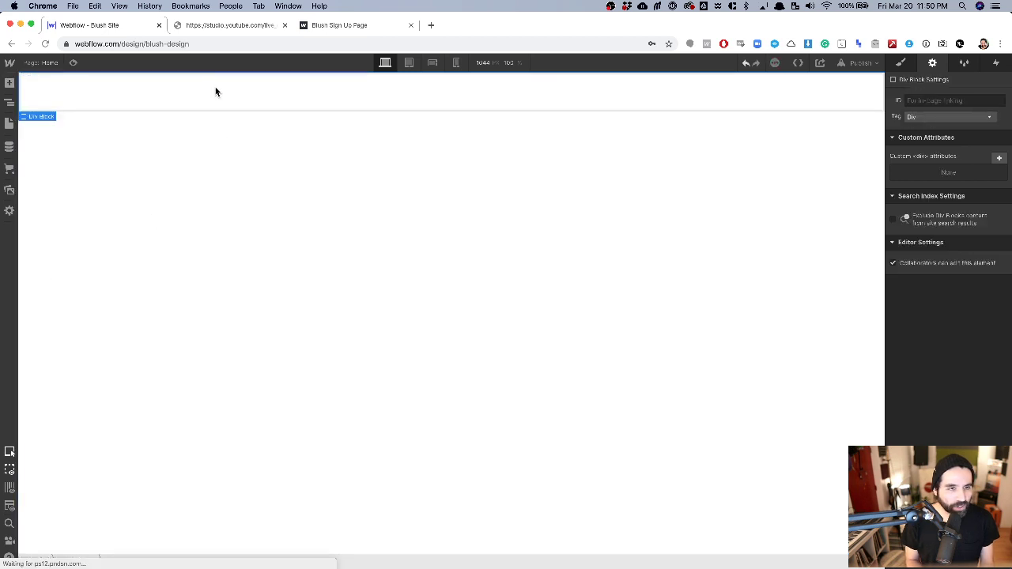
Check the web-app header in Sketch, then return to Webflow and add an H1 Heading inside the Div Block.
key("super+Tab")
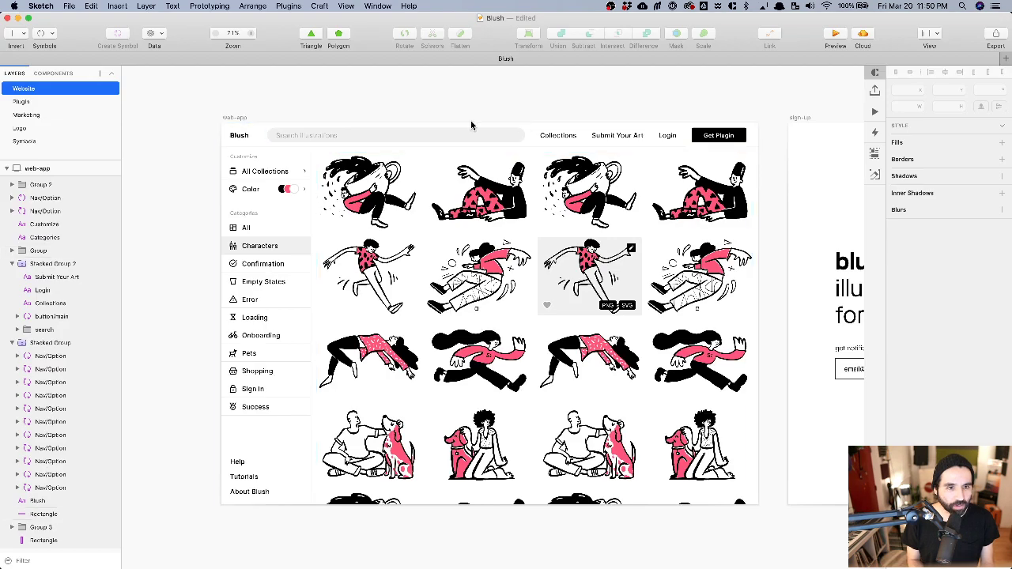
key("super+Tab")
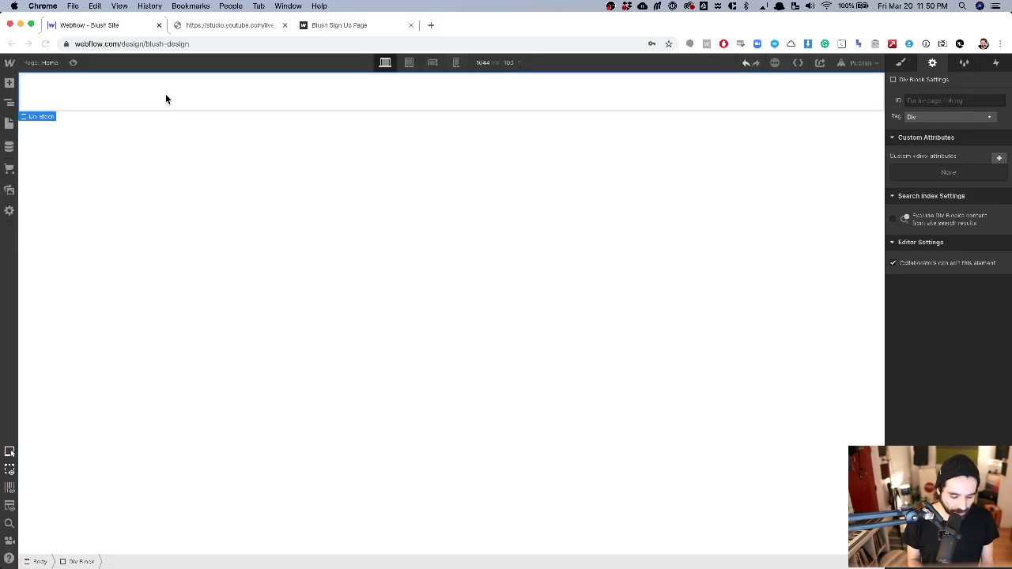
key("super+e")
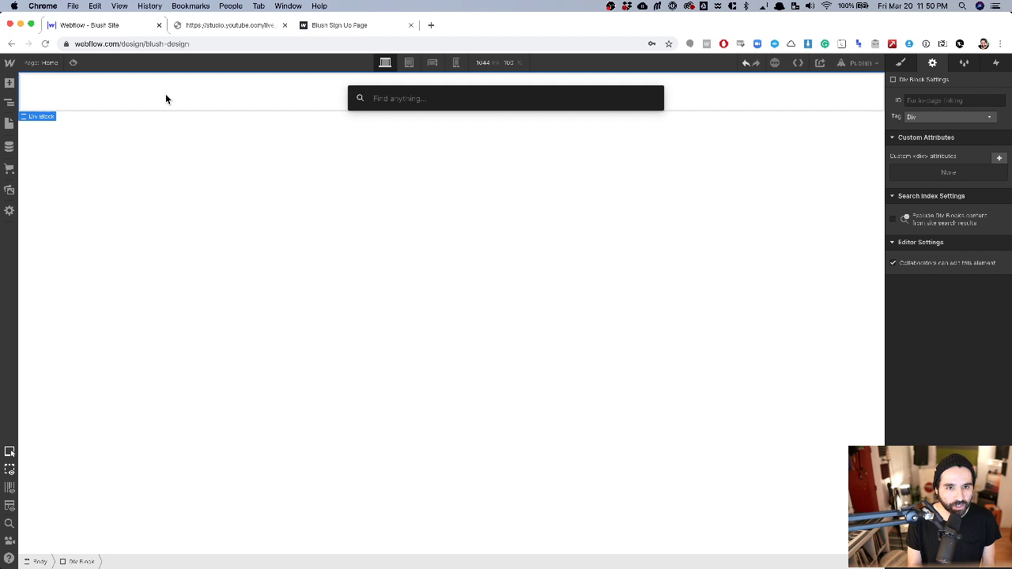
type("h")
key("Return")
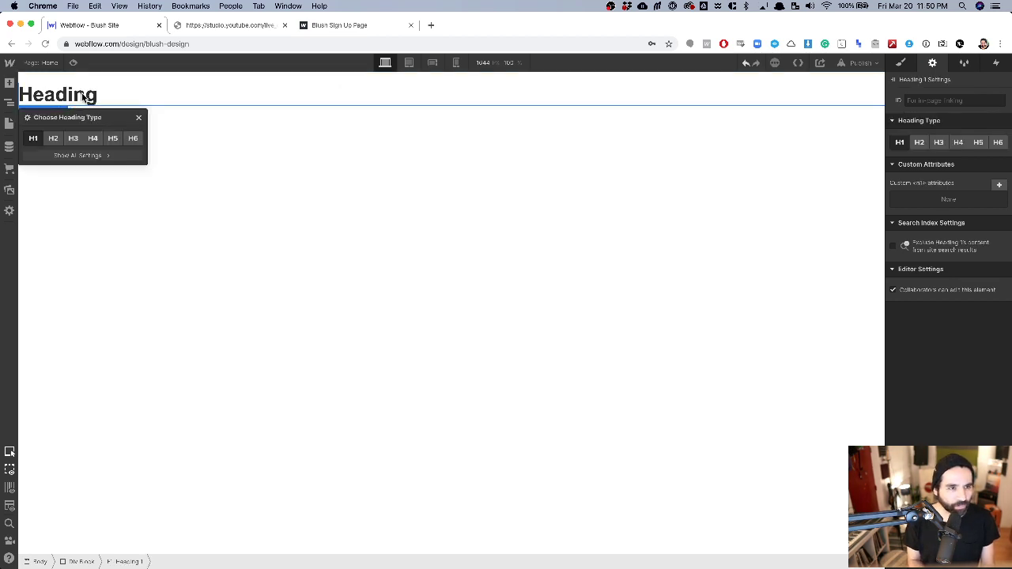
Add a Link Block to the Div Block and move the Heading inside it.
key("super+e")
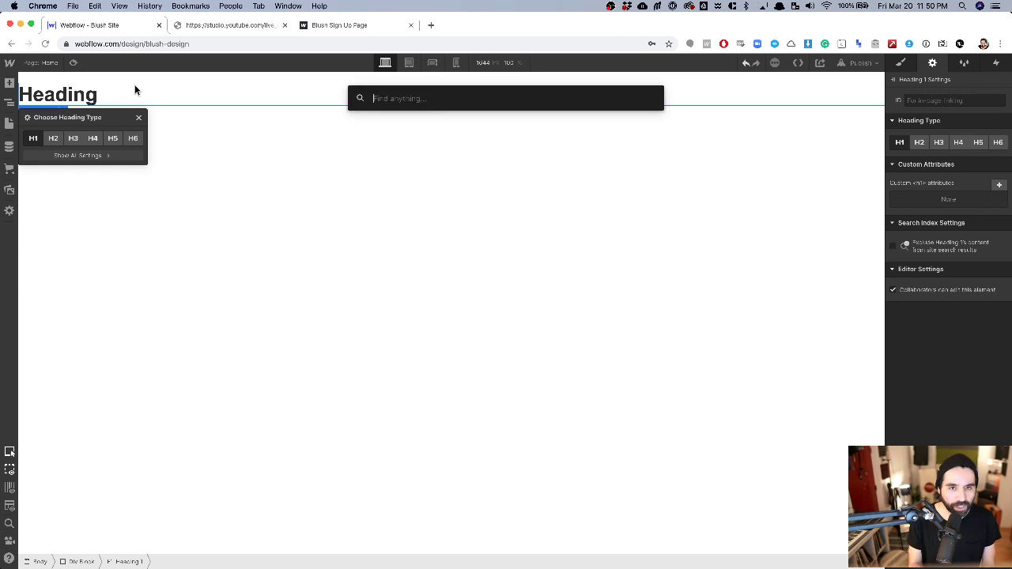
type("link")
key("Return")
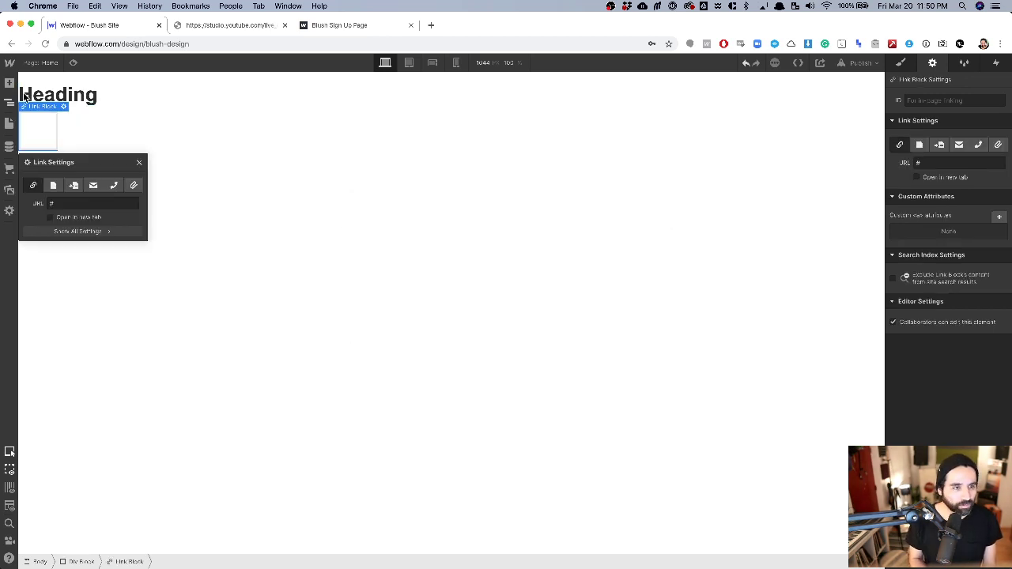
left_click(91, 102)
left_click_drag(91, 101, 43, 134)
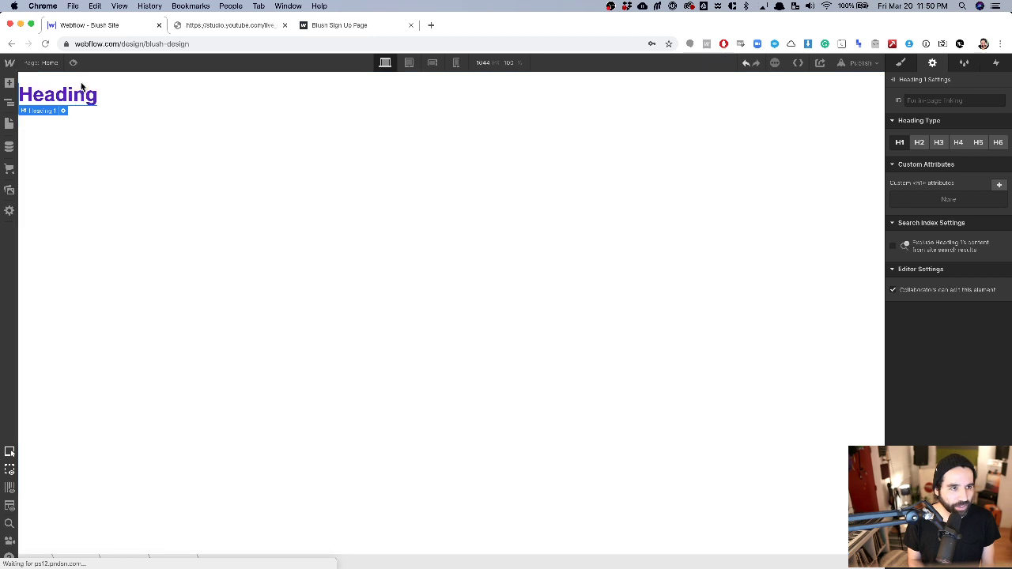
Switch to Sketch to inspect the text settings of the header's Blush title, then return to Webflow.
key("super+Tab")
scroll(241, 140, "up", 3)
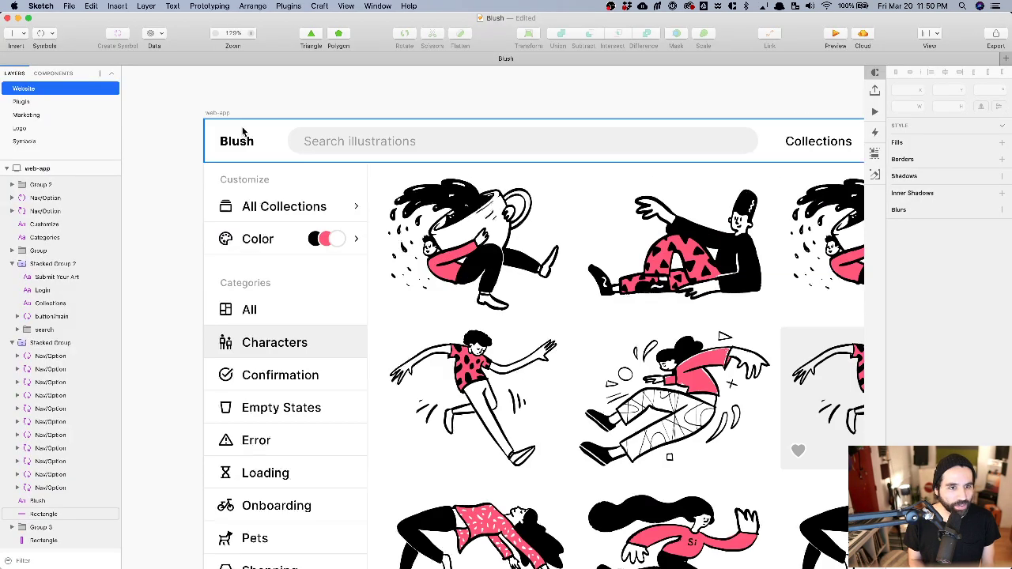
left_click(241, 140)
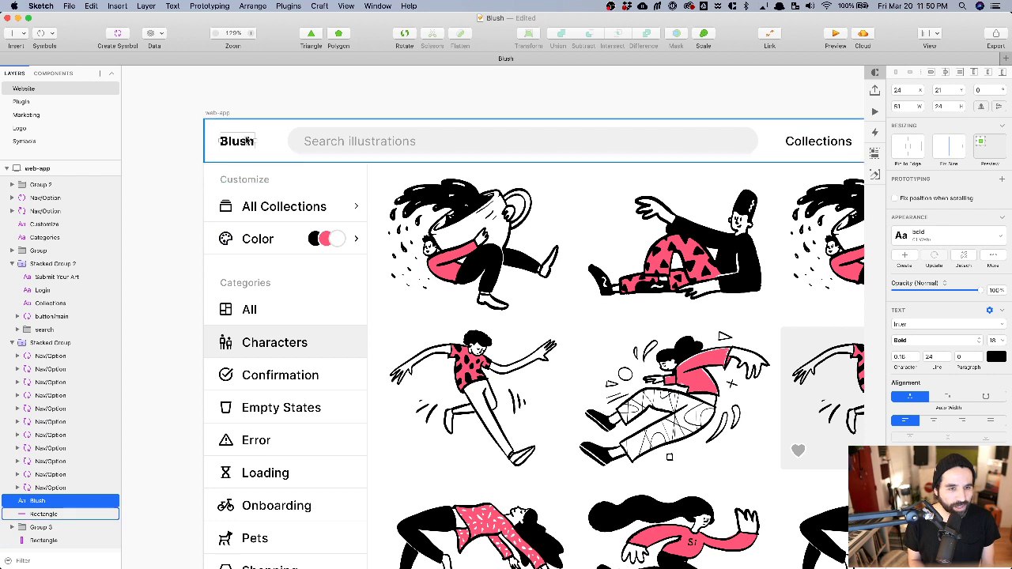
key("super+Tab")
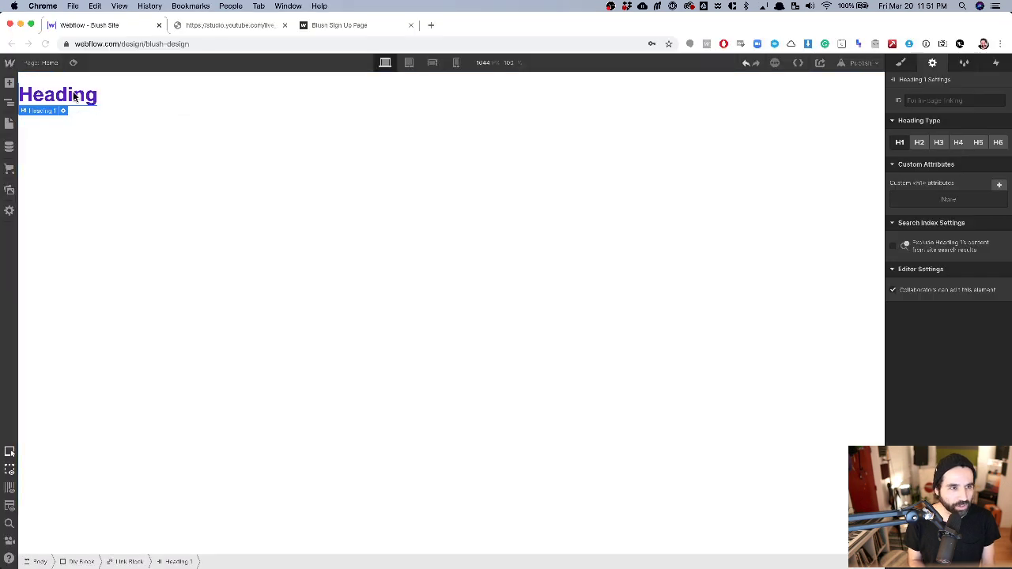
Open the Navigator and examine how the Heading is nested in the Link Block and Div Block by selecting each element.
left_click(9, 104)
left_click(56, 108)
left_click(67, 130)
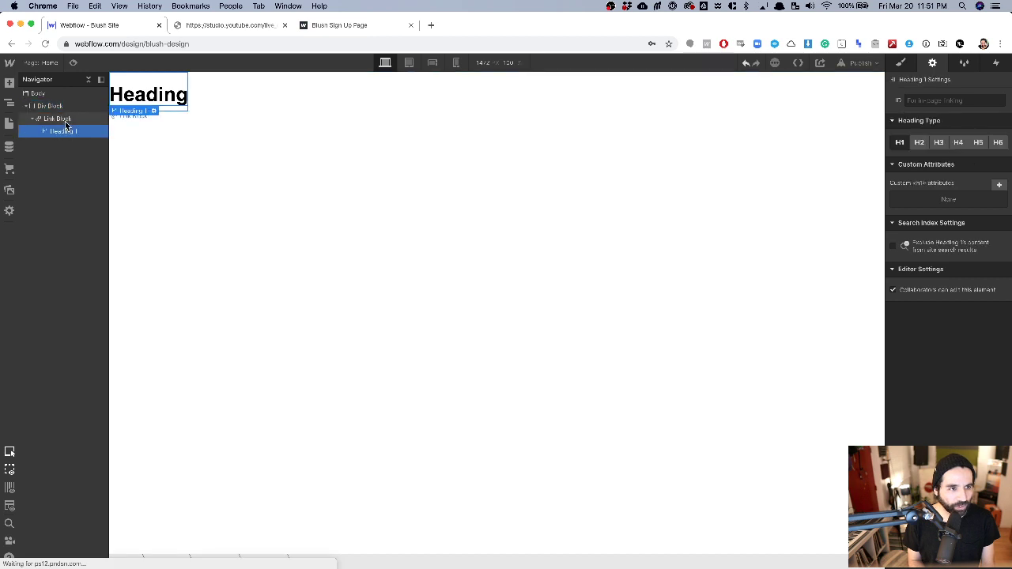
left_click(62, 119)
left_click(72, 132)
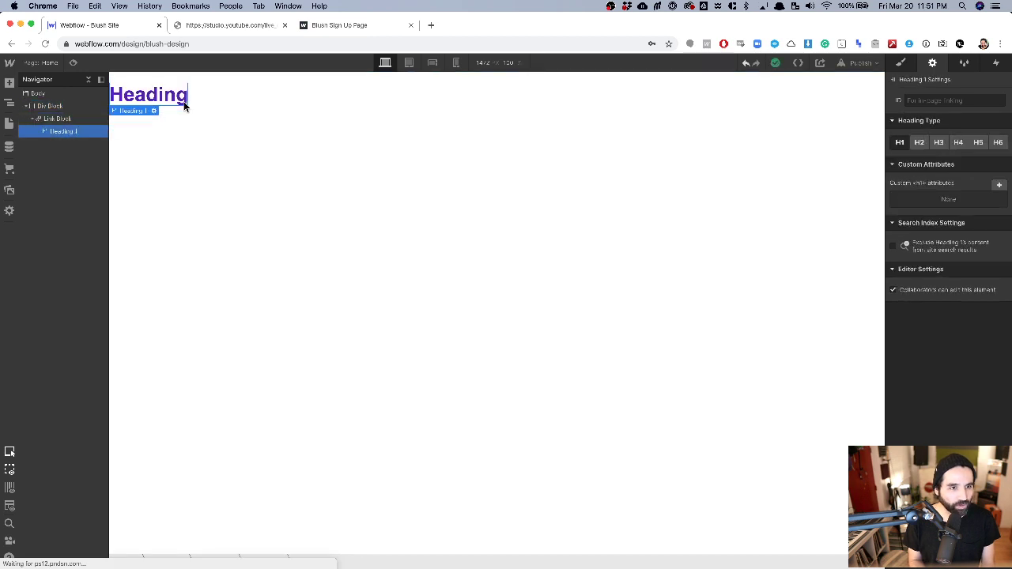
left_click(246, 184)
left_click(177, 102)
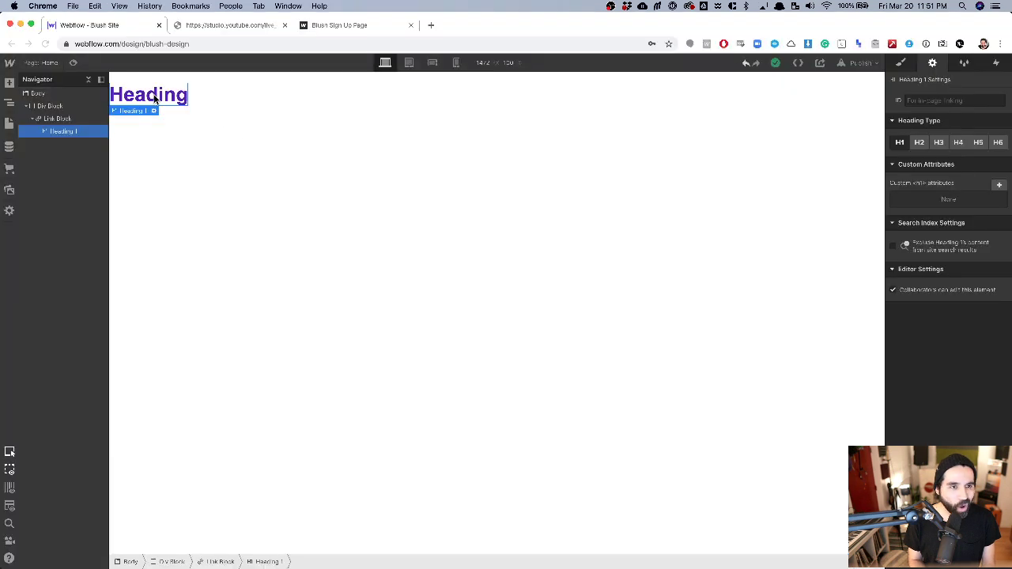
left_click(210, 162)
left_click(176, 112)
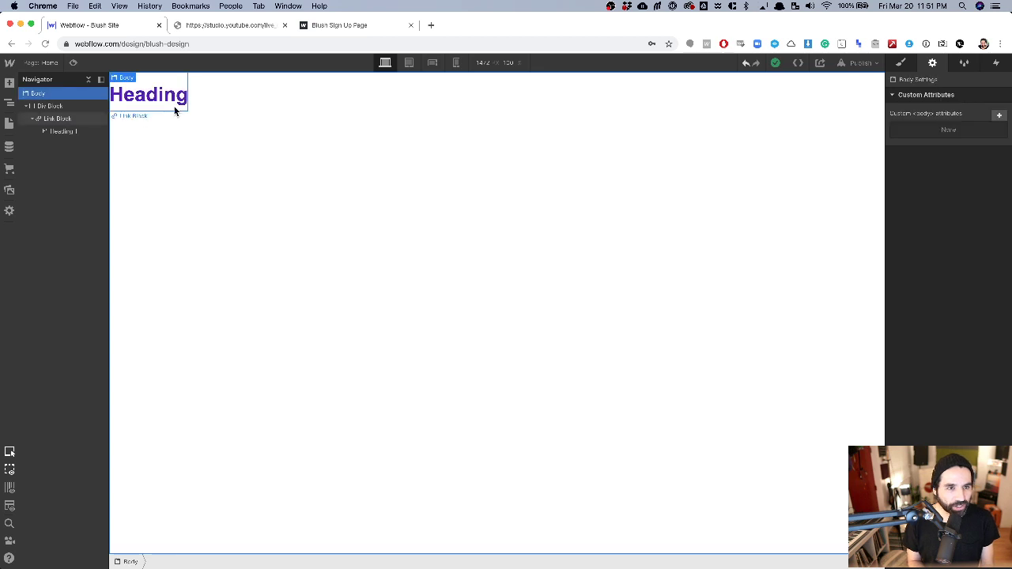
left_click(178, 109)
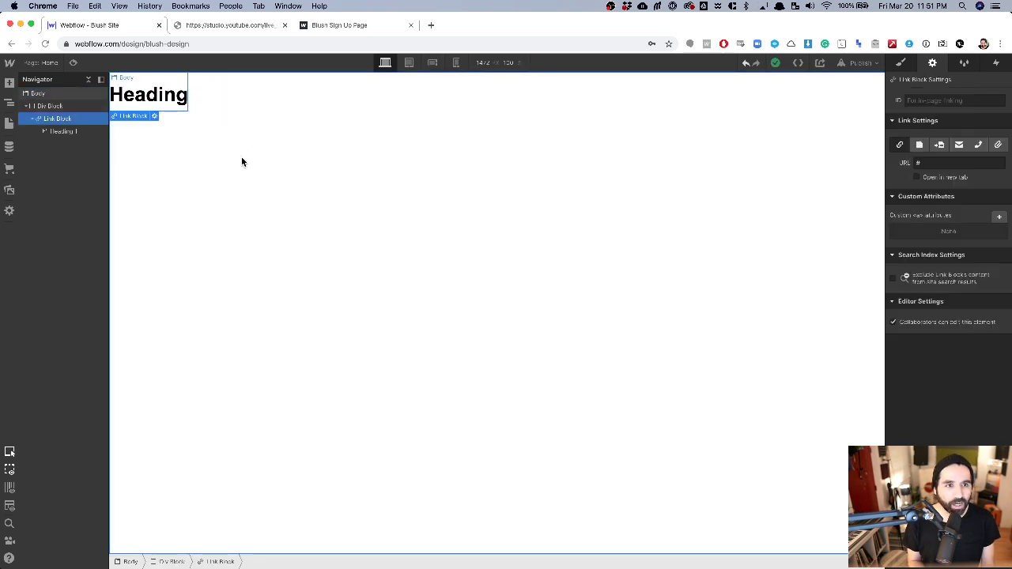
left_click(217, 136)
left_click(159, 97)
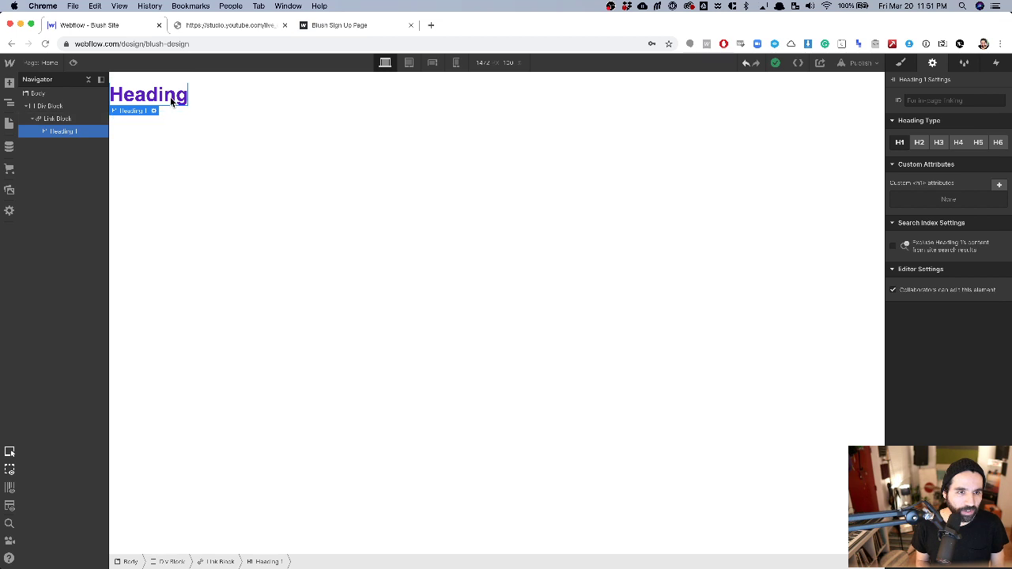
Check the header's search field in Sketch, then return to Webflow and add a Search element to the Div Block.
key("super+Tab")
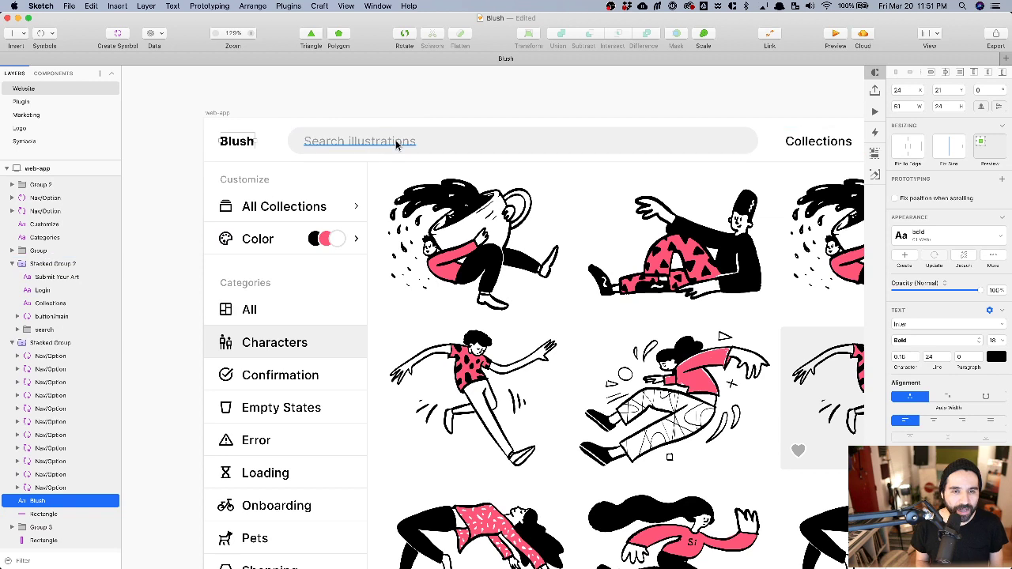
scroll(355, 146, "right", 5)
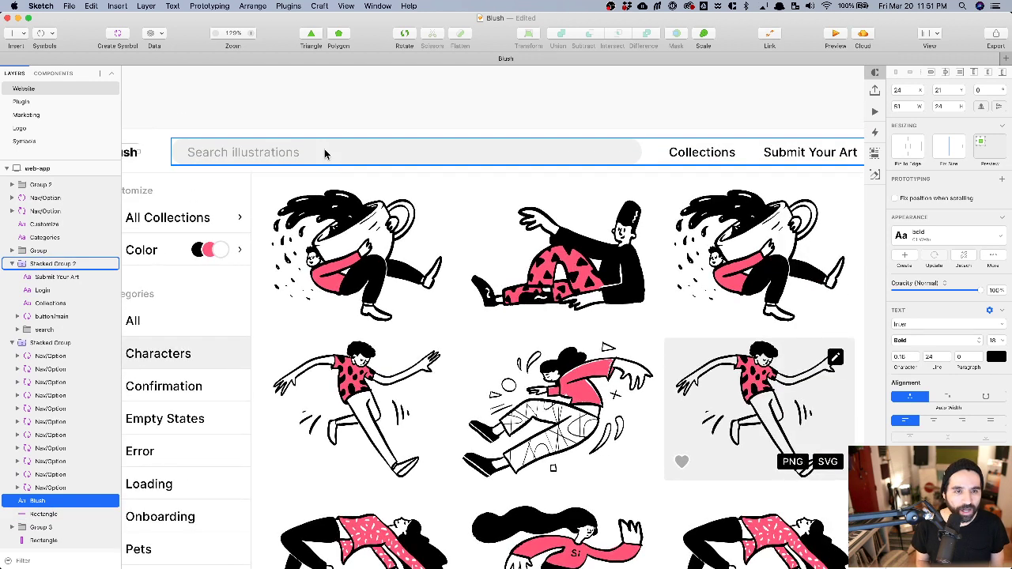
key("super+Tab")
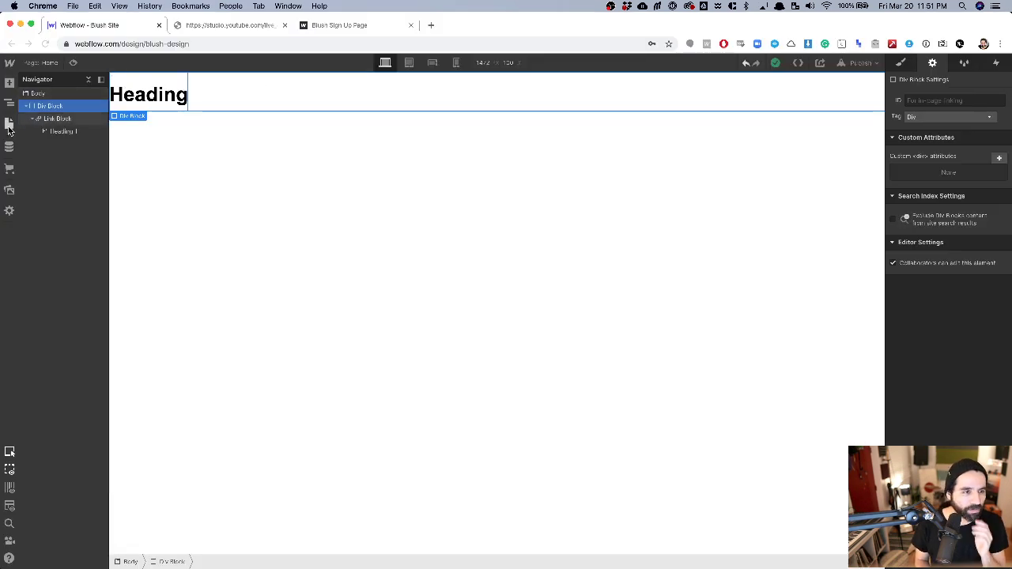
left_click(9, 82)
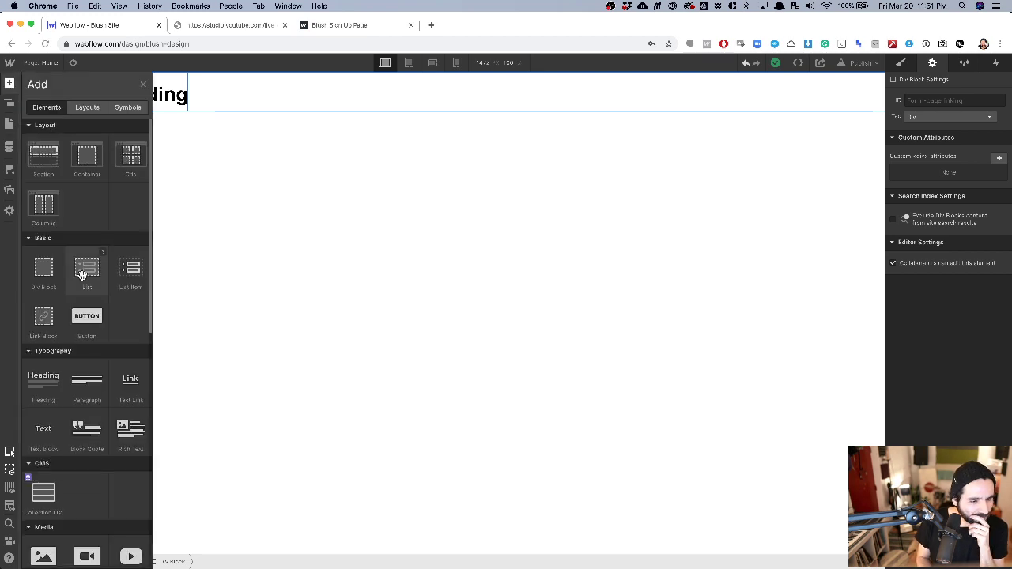
scroll(81, 275, "down", 8)
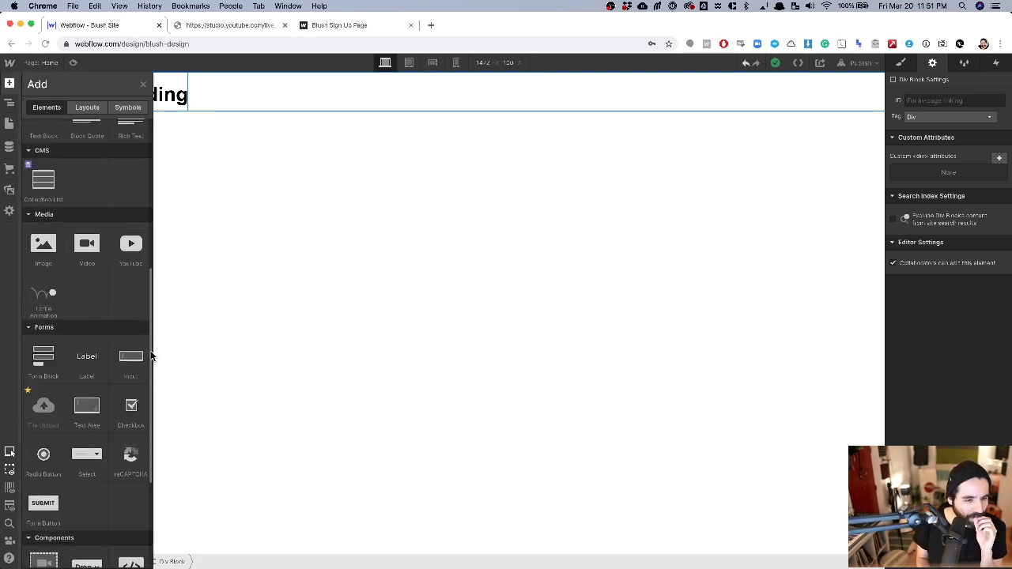
scroll(132, 364, "down", 2)
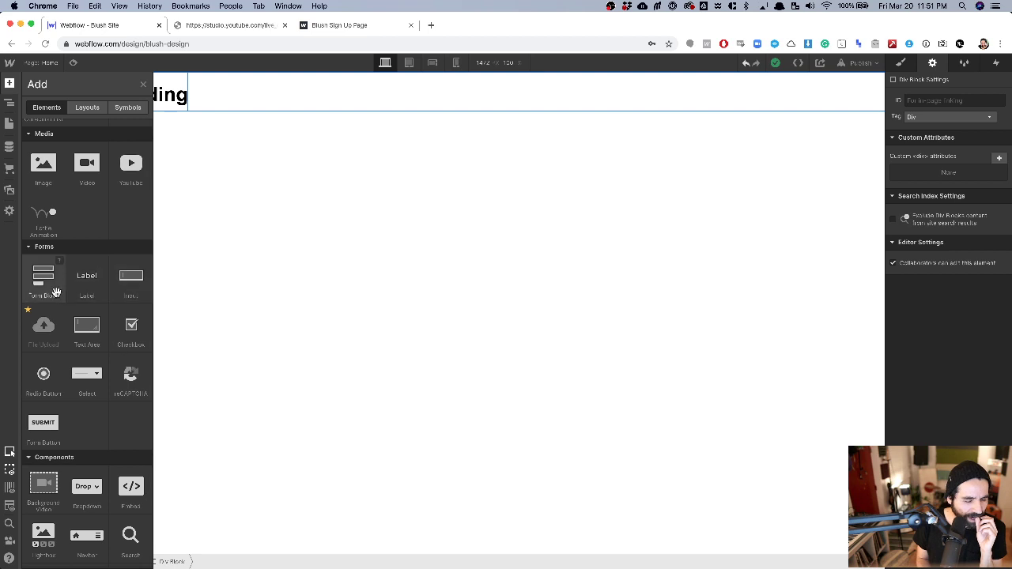
scroll(50, 289, "down", 2)
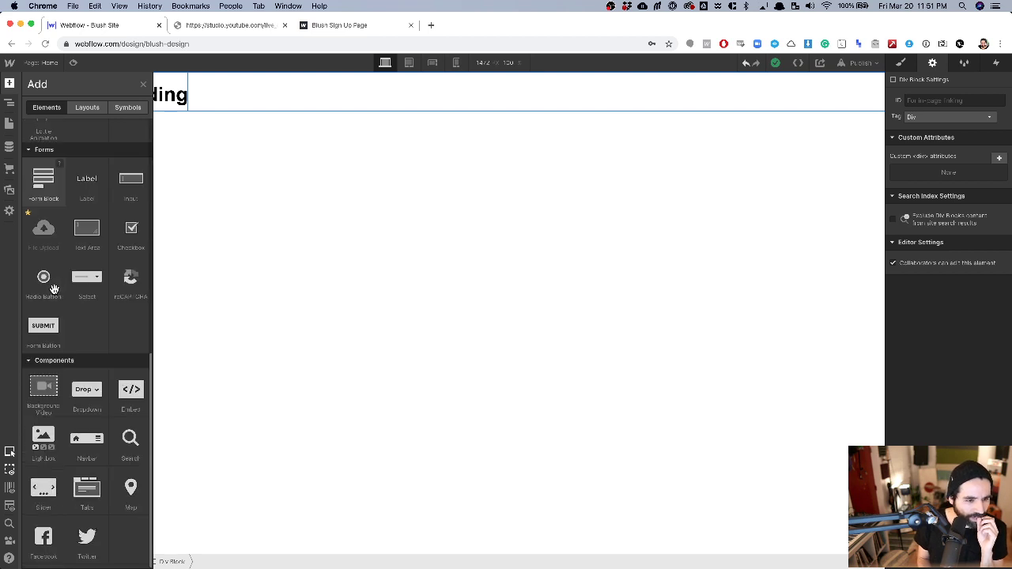
left_click(131, 441)
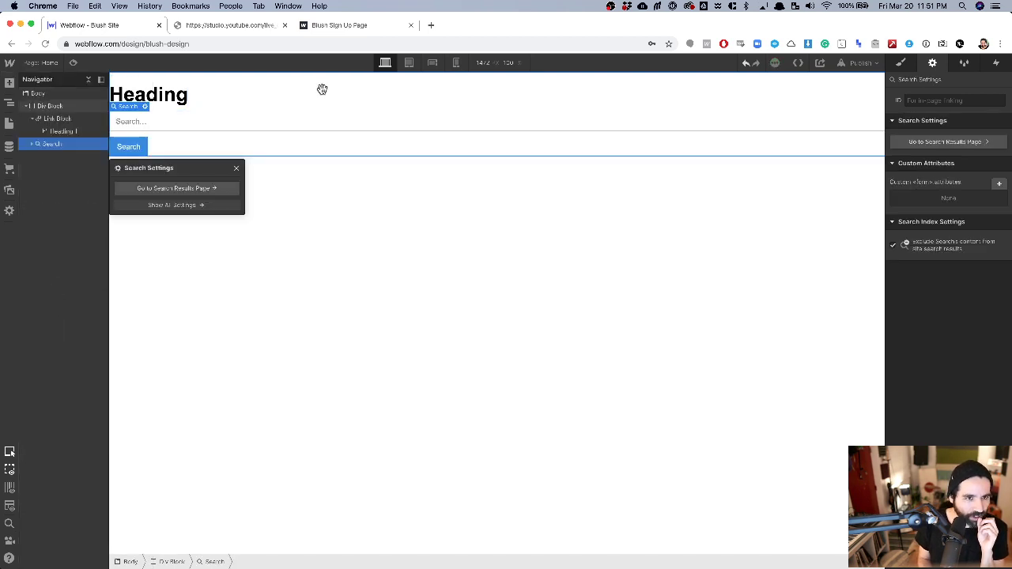
Try to move the Search element inside the Link Block, then select the parent Div Block.
mouse_move(49, 144)
left_mouse_down()
mouse_move(40, 140)
mouse_move(66, 132)
mouse_move(62, 144)
left_mouse_up()
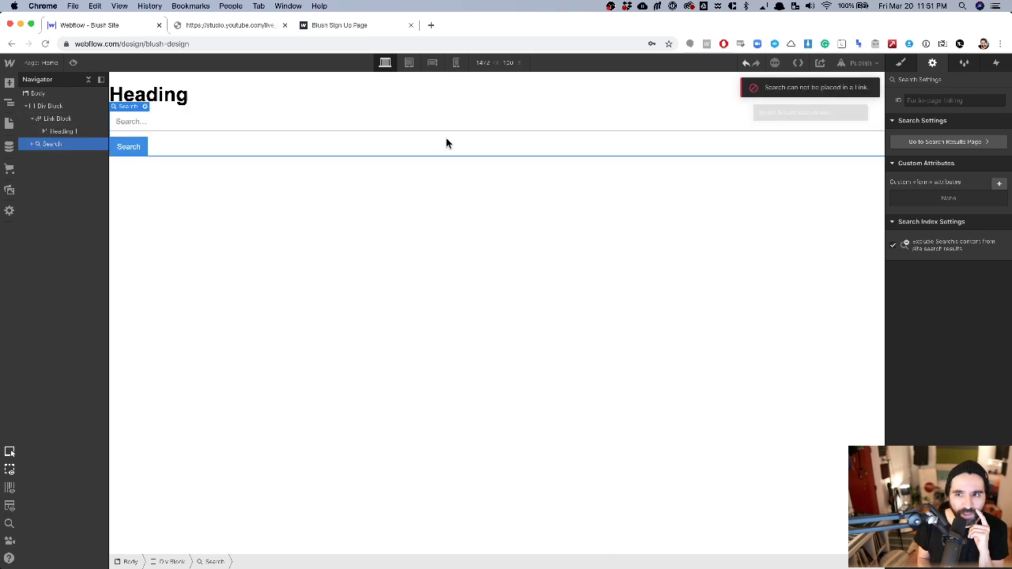
left_click_drag(62, 142, 62, 117)
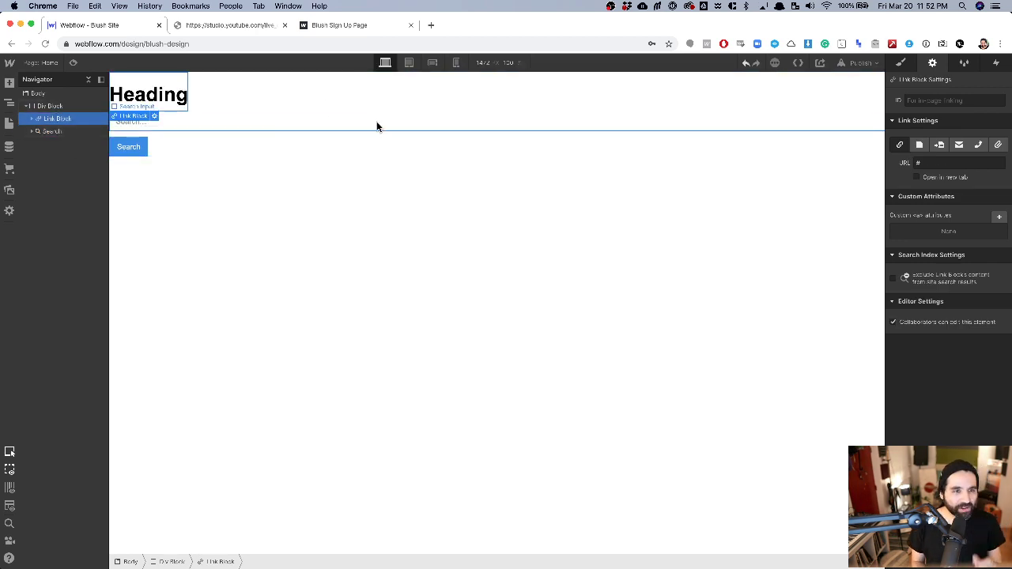
left_click(181, 144)
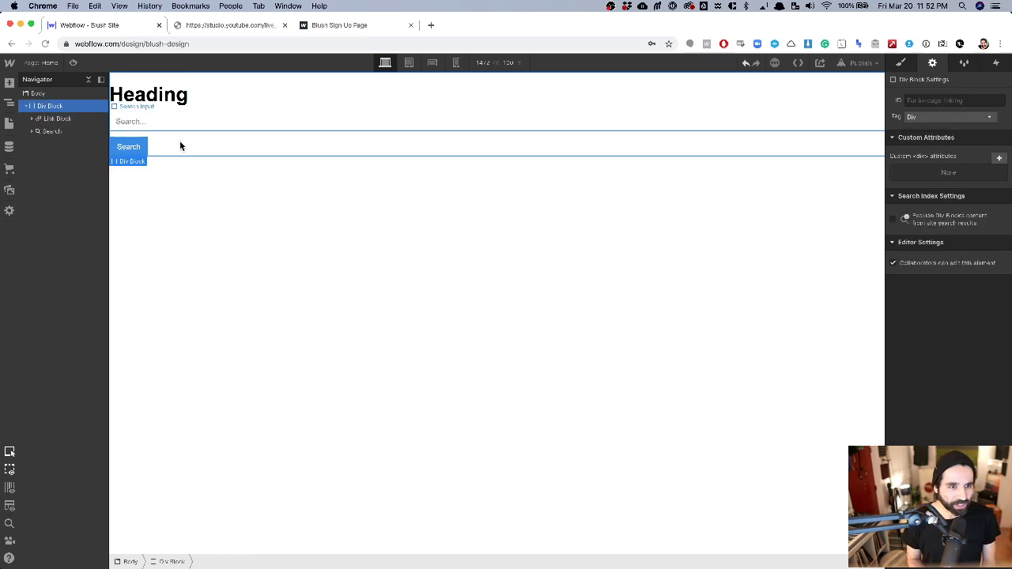
Switch to Sketch to examine the header's search field, navigation links and Get Plugin button, then return to Webflow.
key("super+Tab")
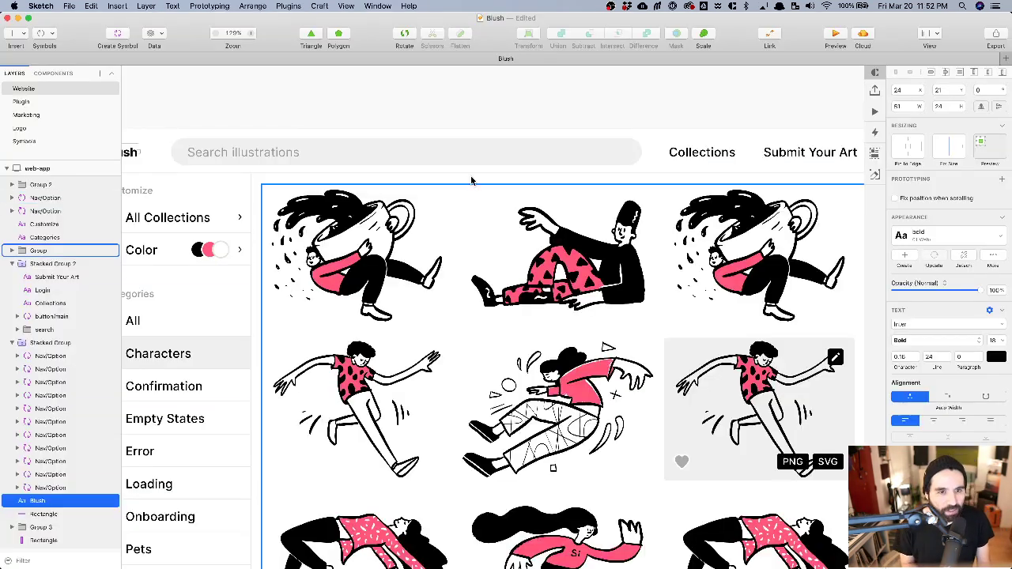
scroll(427, 165, "right", 5)
scroll(654, 154, "right", 5)
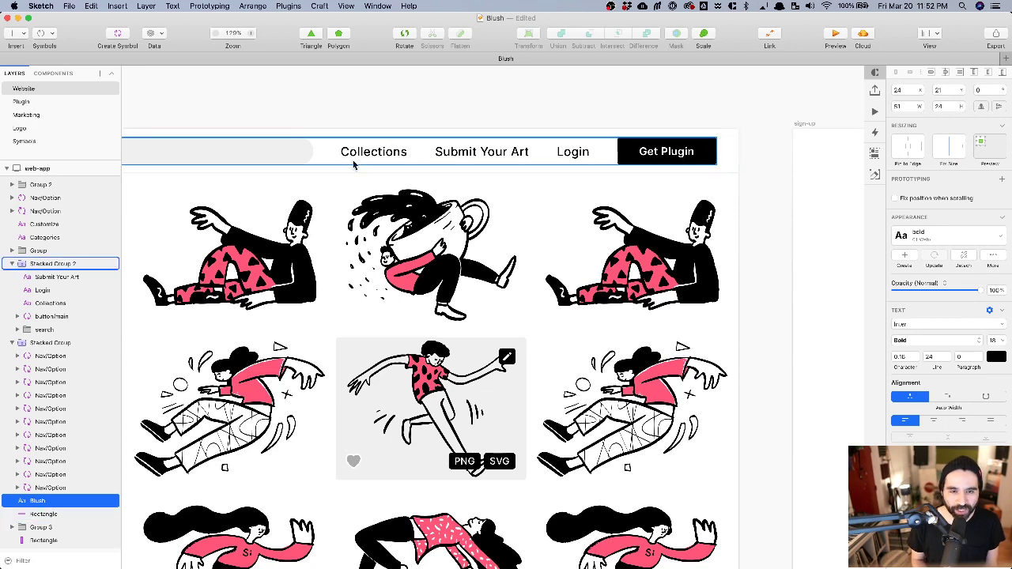
scroll(354, 163, "down", 5)
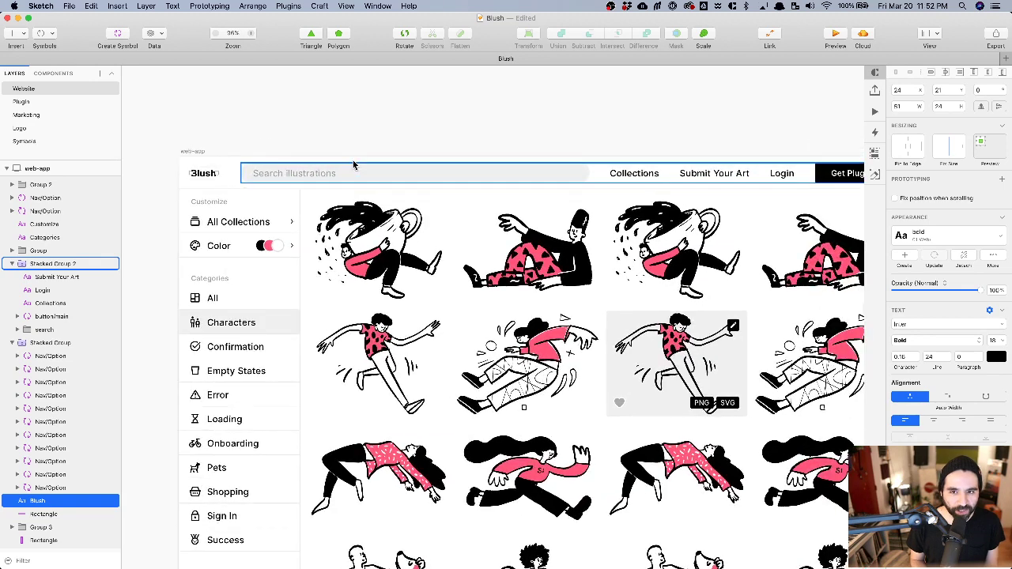
scroll(352, 163, "right", 3)
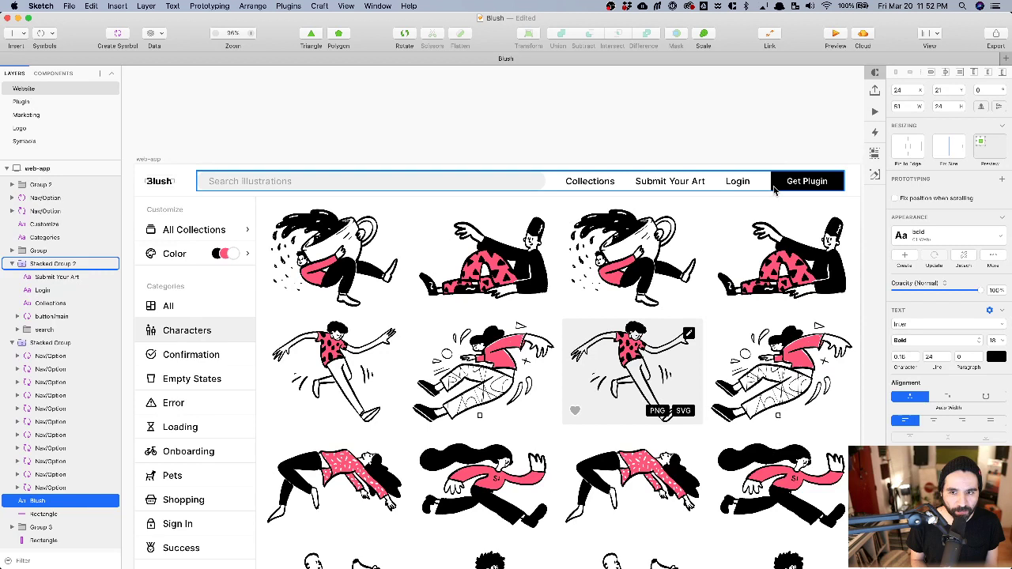
key("super+Tab")
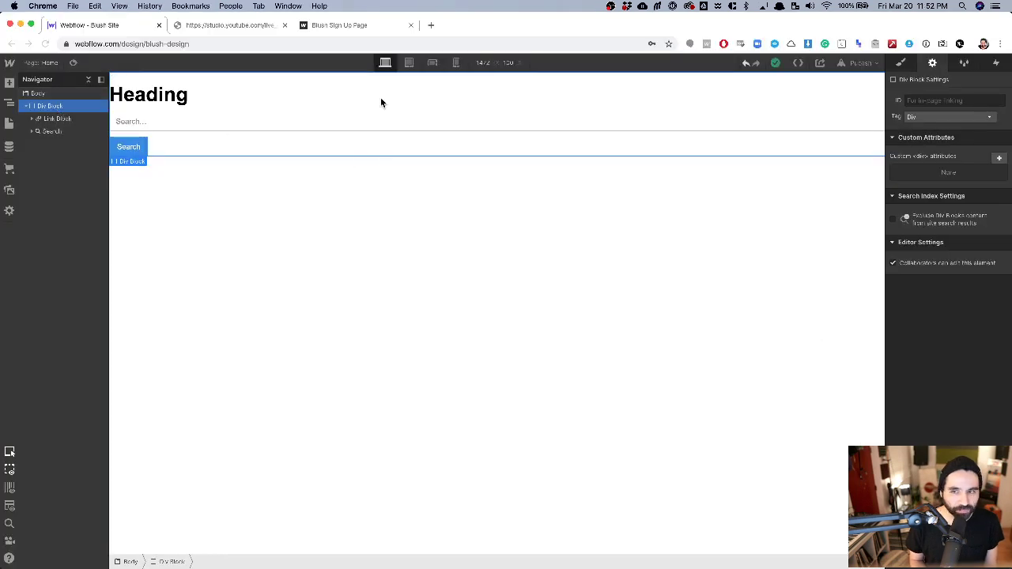
Set the Div Block's display to Grid and delete the grid's second row.
left_click(902, 65)
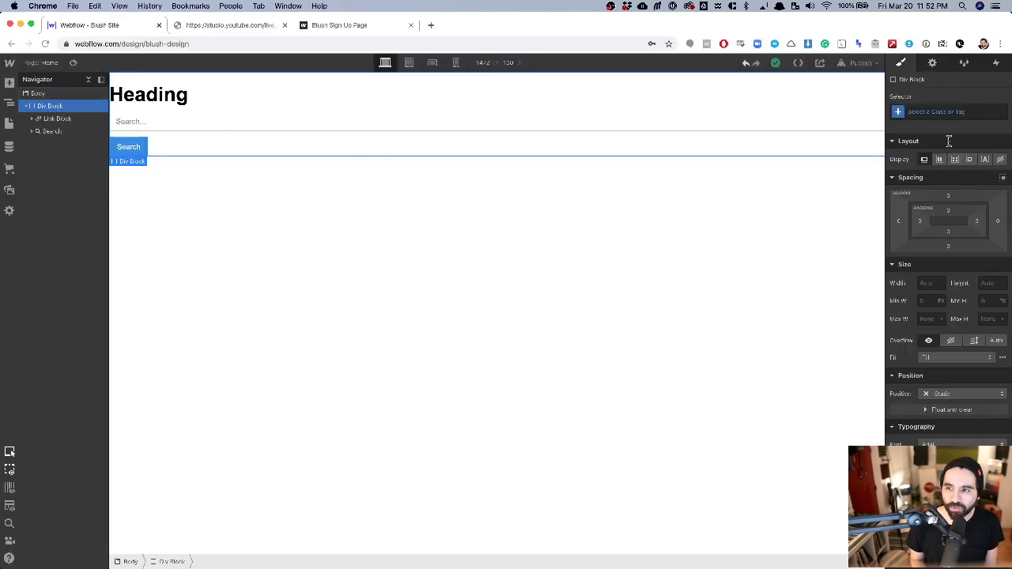
left_click(954, 159)
left_click(495, 172)
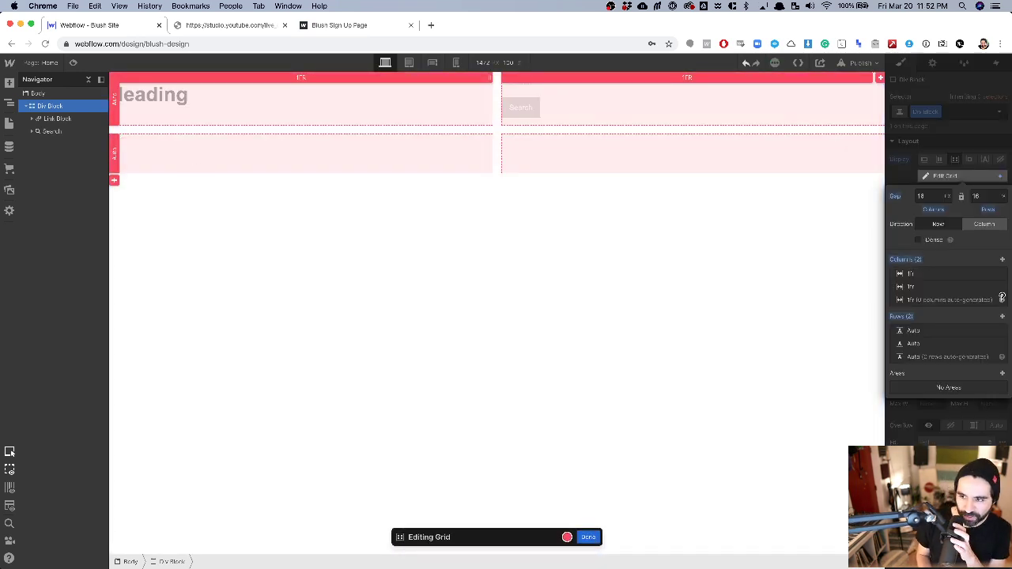
left_click(1002, 346)
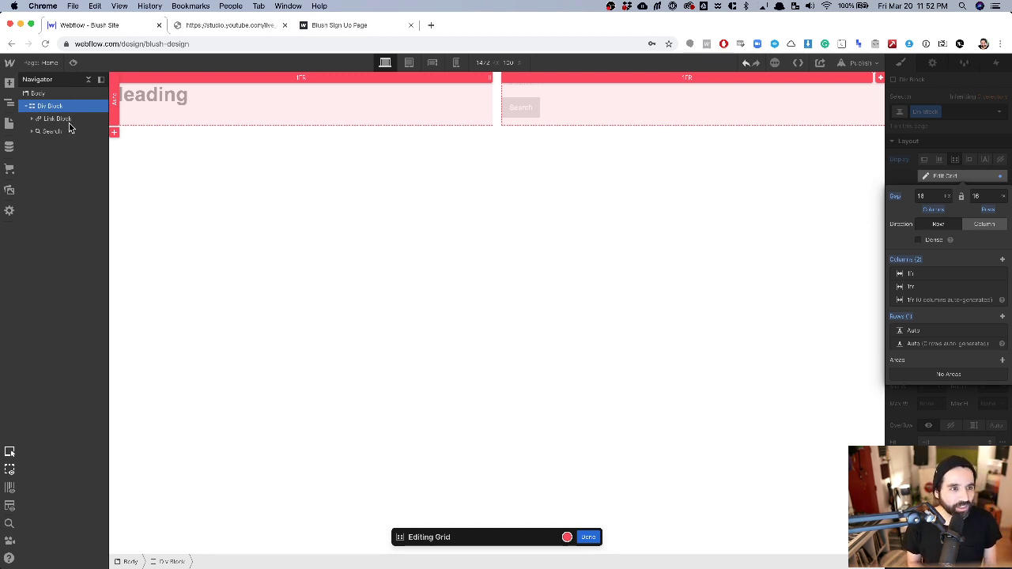
Review the header's sections in Sketch, then return to Webflow, add a third 1fr column to the grid and finish editing it.
key("super+Tab")
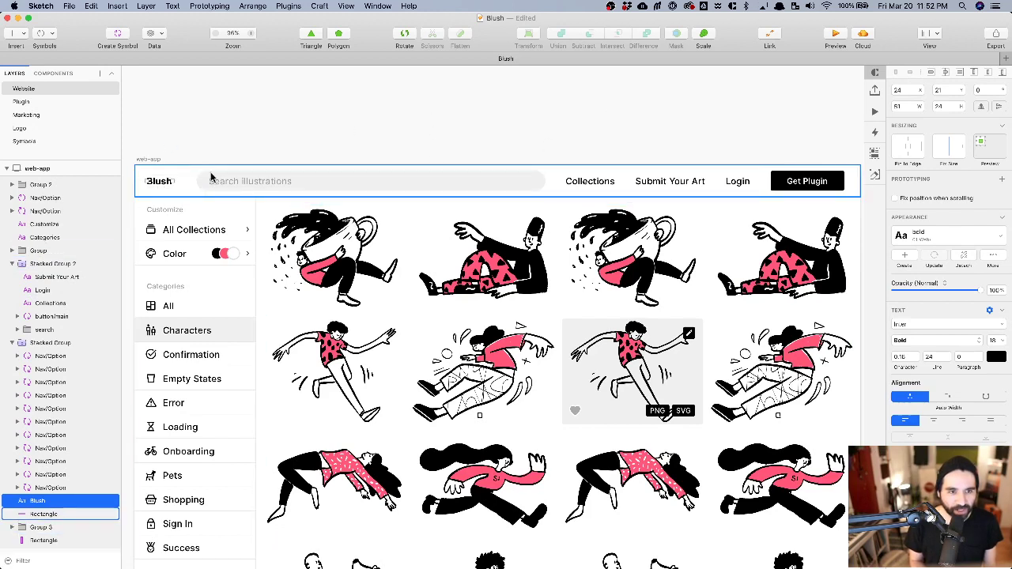
scroll(637, 143, "right", 5)
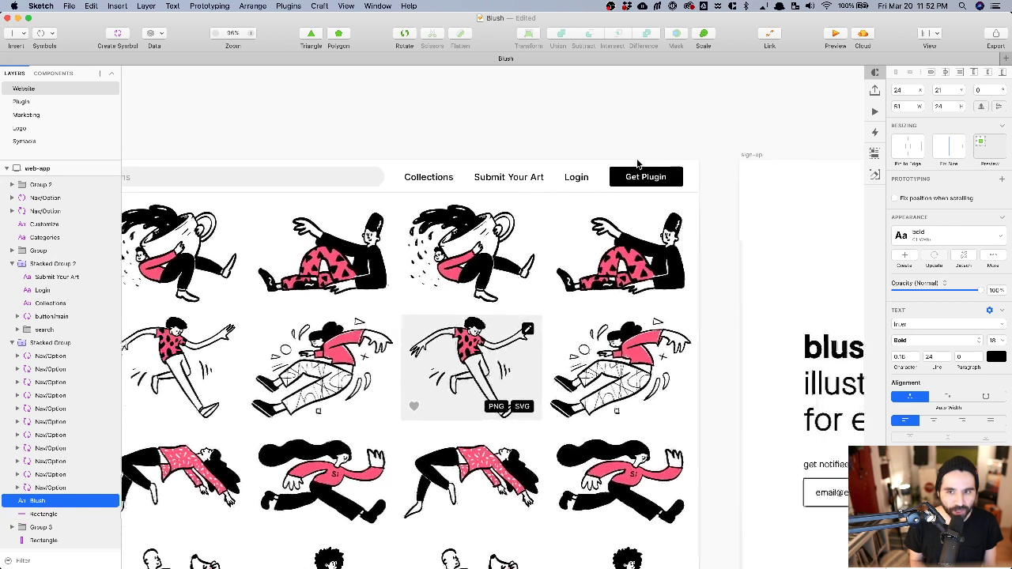
scroll(638, 164, "left", 1)
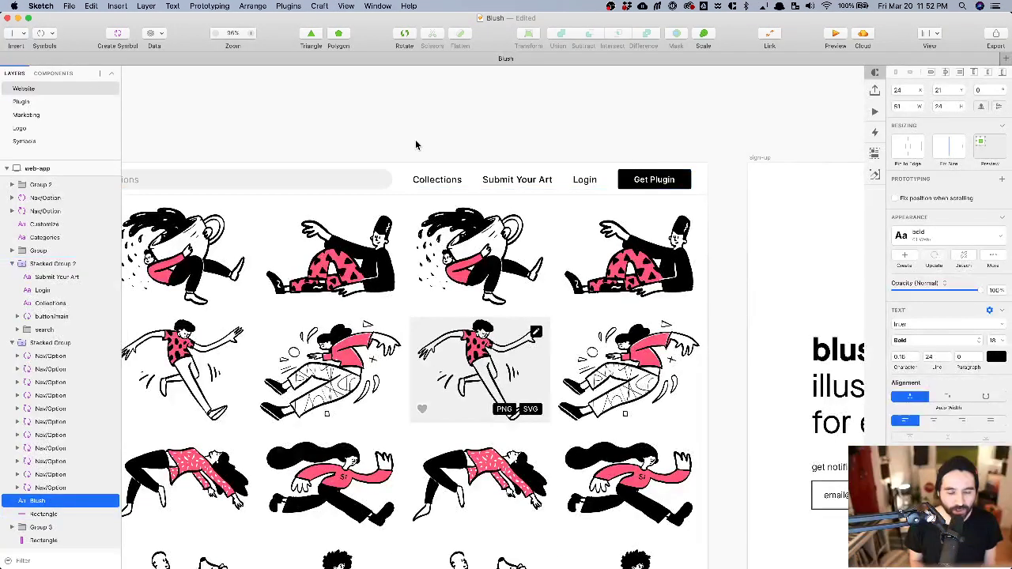
scroll(409, 130, "left", 3)
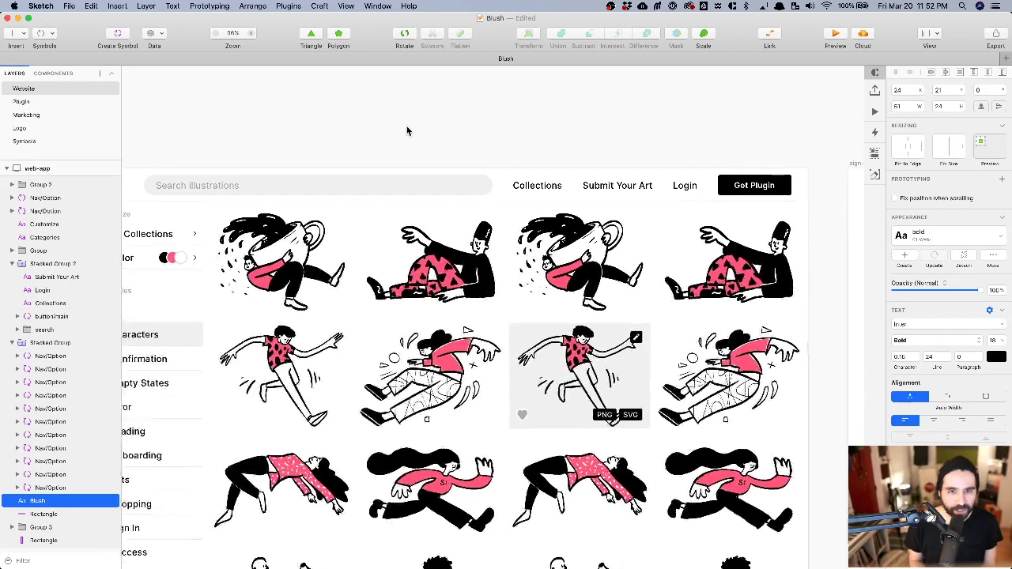
key("super+Tab")
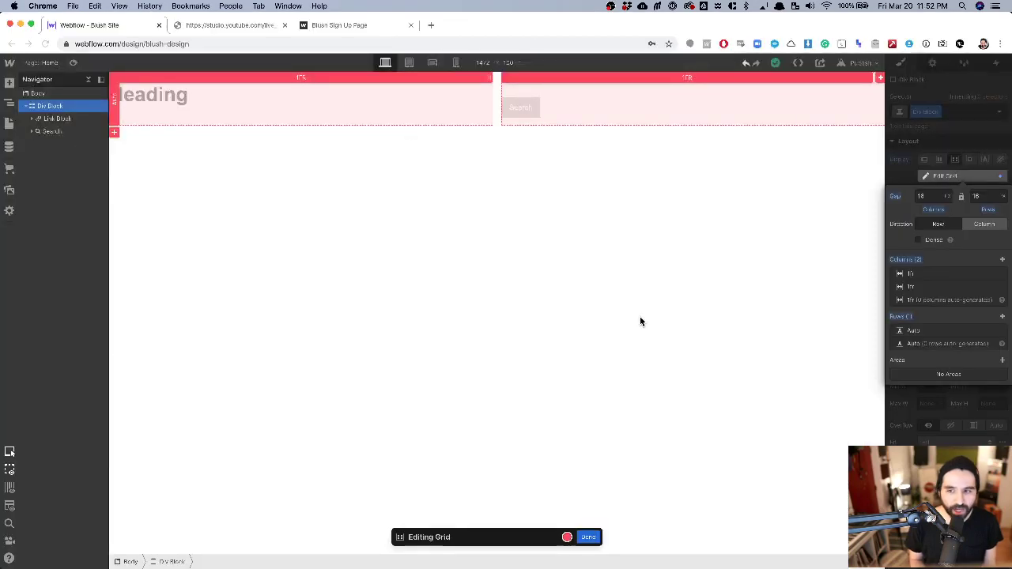
left_click(1002, 260)
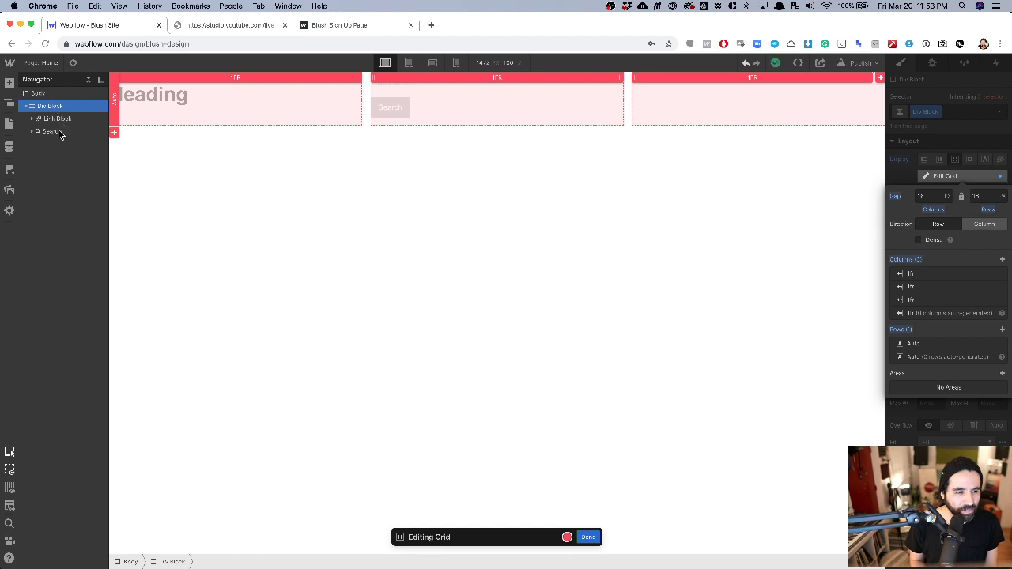
left_click(588, 537)
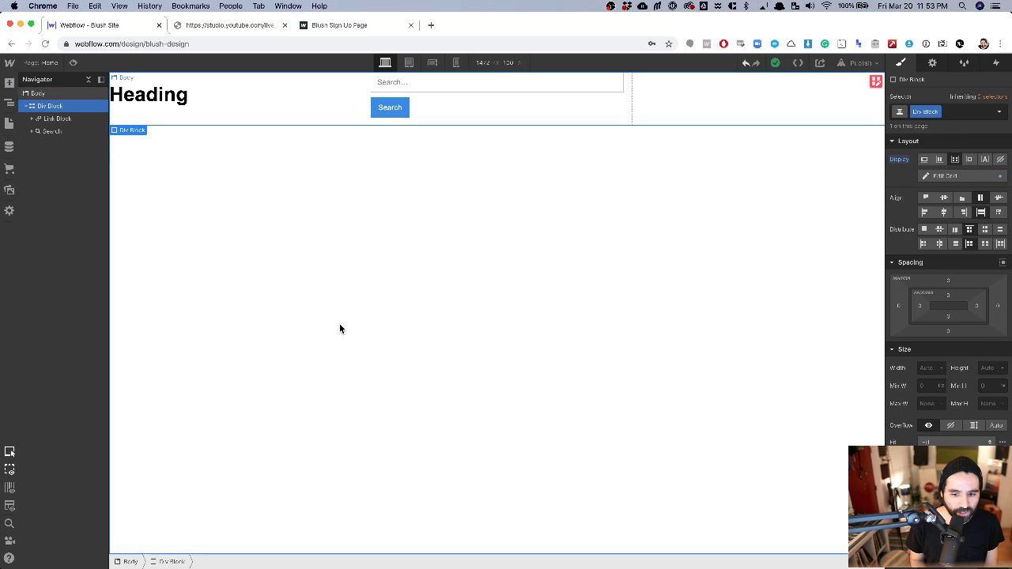
Add a new Div Block inside the grid Div Block, filling its empty third column.
left_click(56, 119)
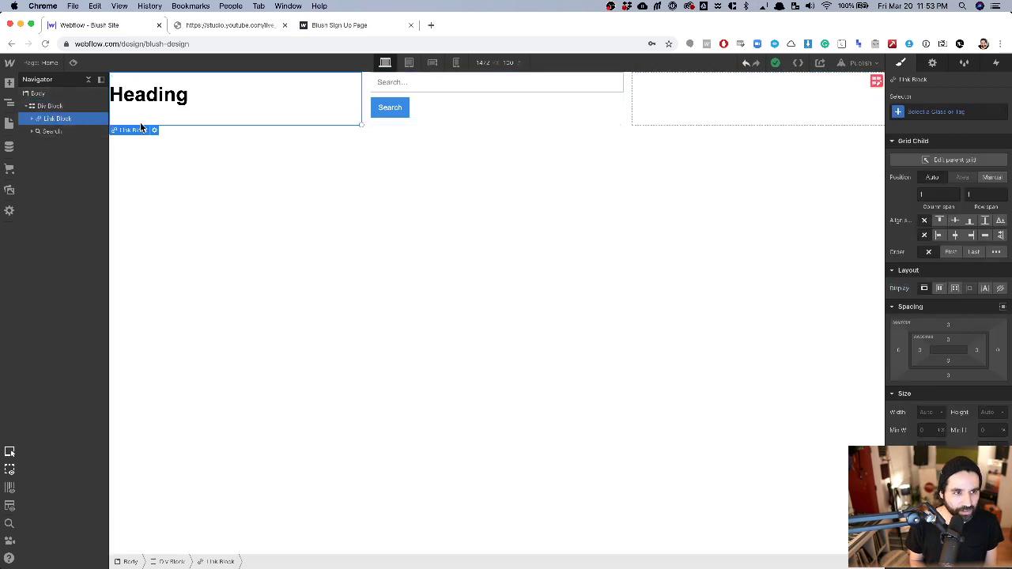
left_click(455, 83)
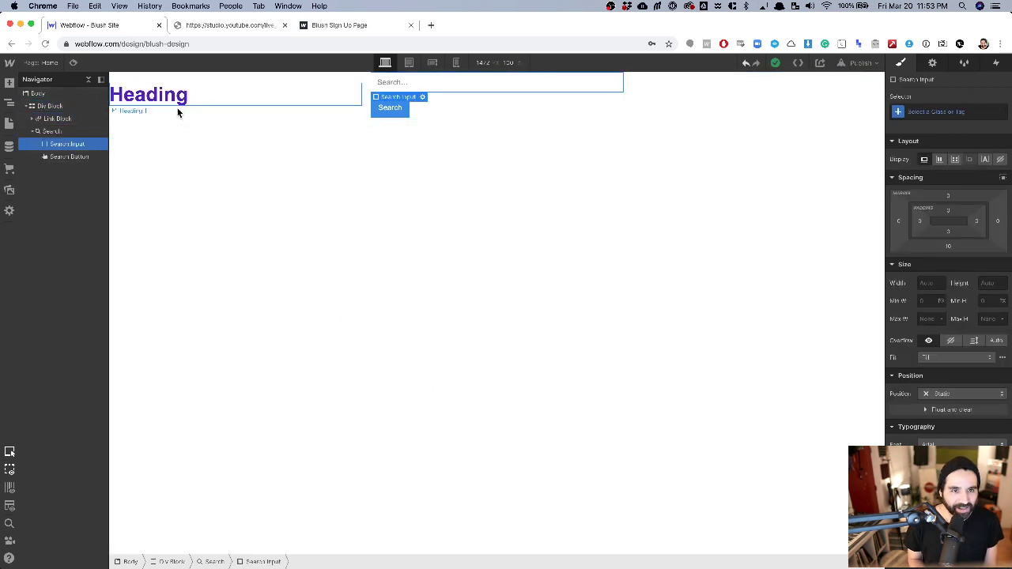
left_click(29, 106)
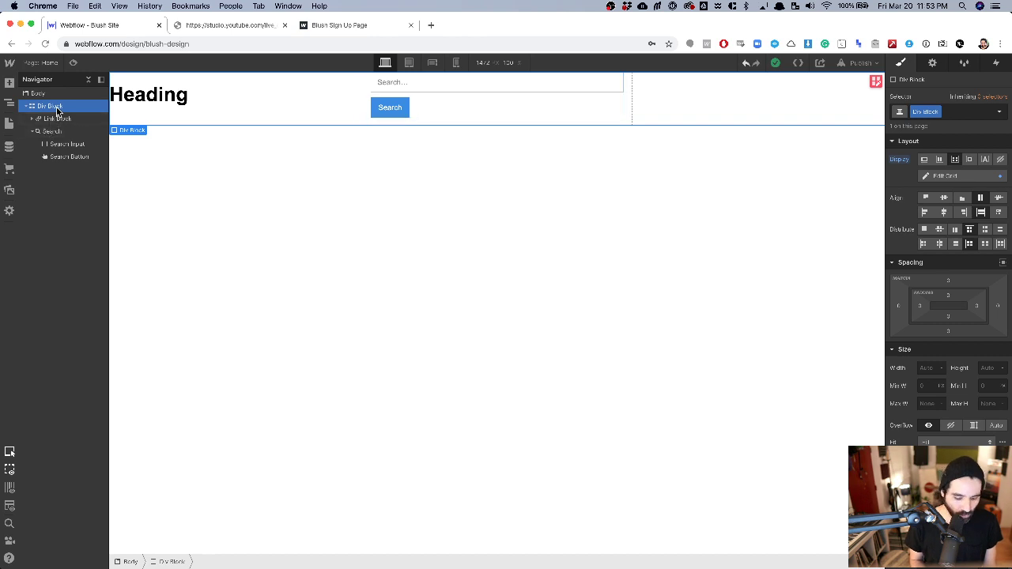
key("super+e")
type("div")
key("Return")
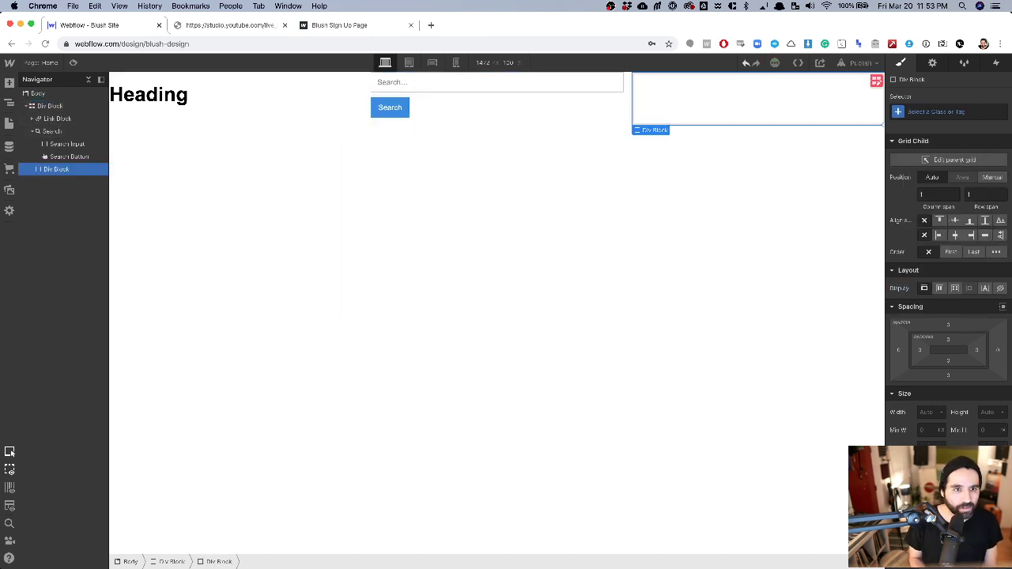
Check the header's navigation links in Sketch, then return to Webflow and add a Link Block inside the new Div Block.
key("super+e")
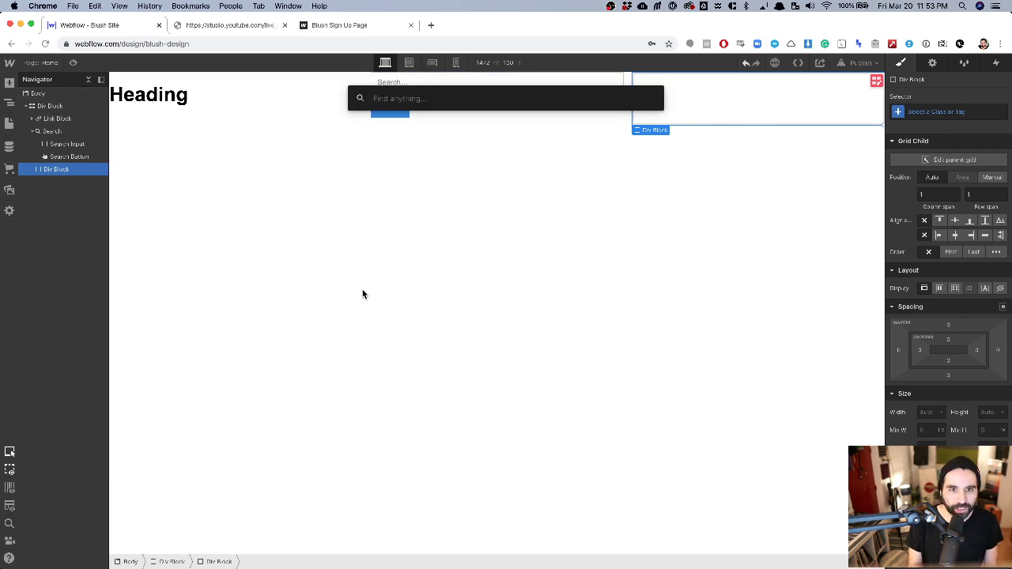
type("link")
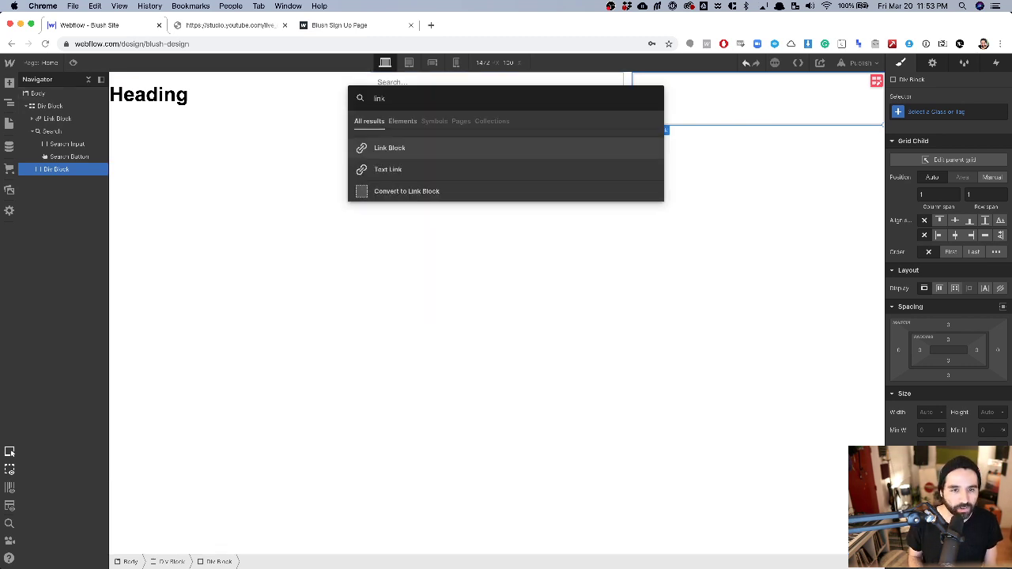
key("Down")
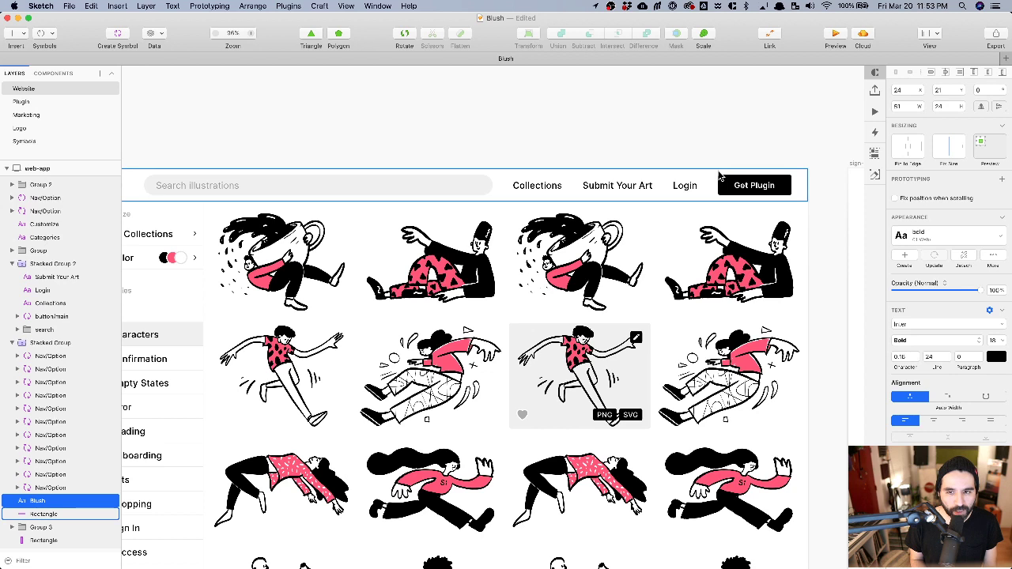
key("super+Tab")
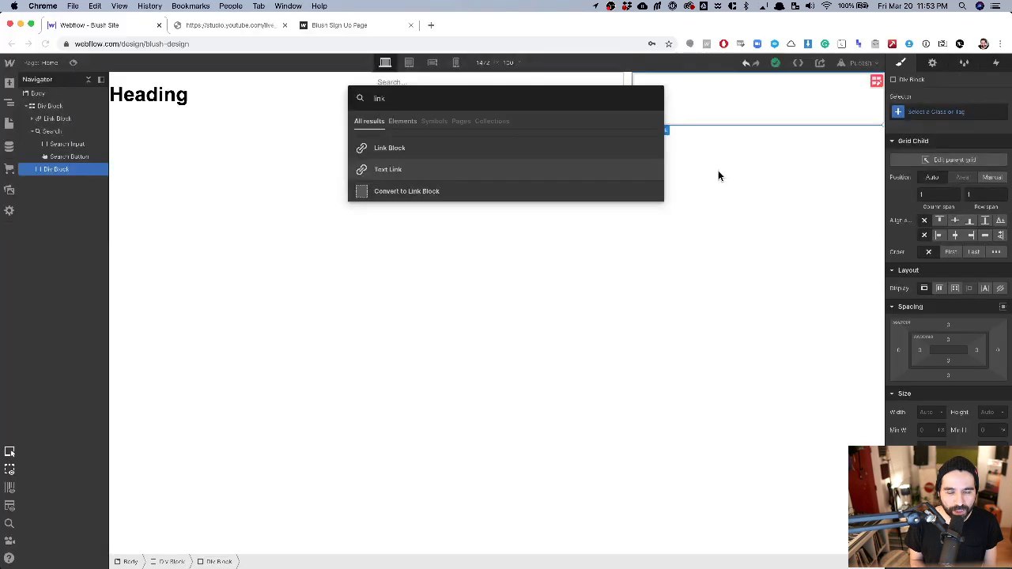
left_click(398, 150)
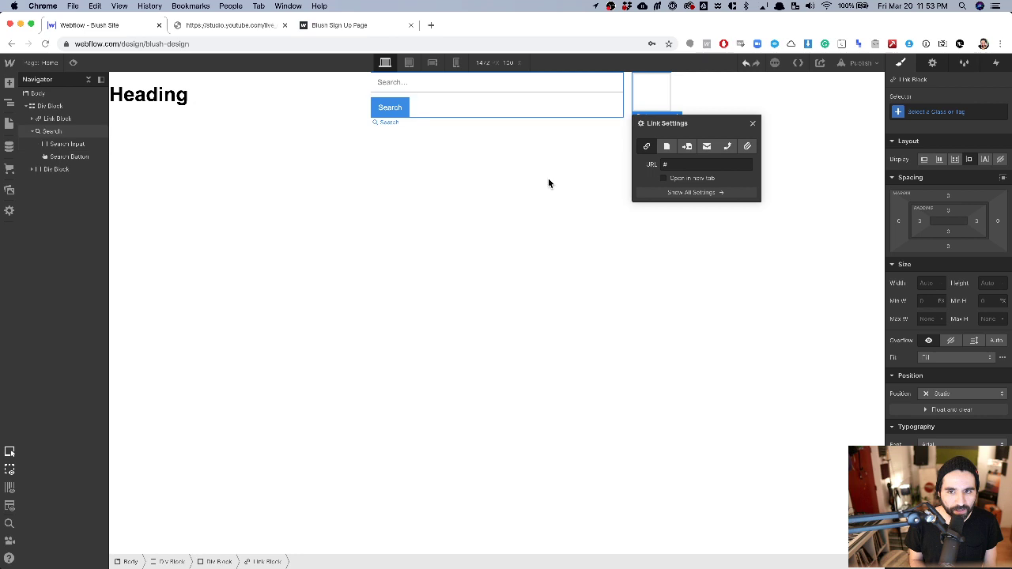
key("super+Tab")
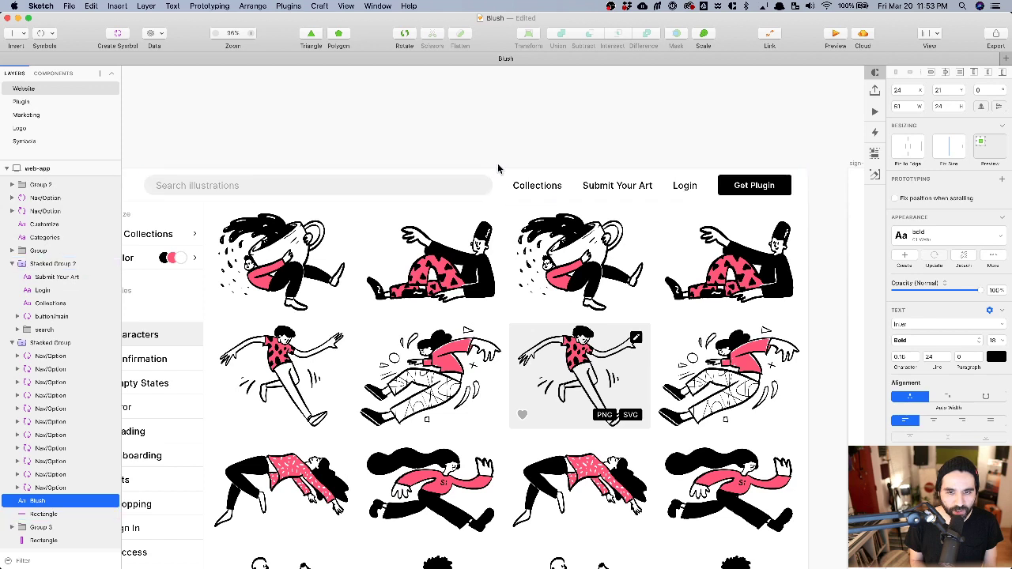
key("super+Tab")
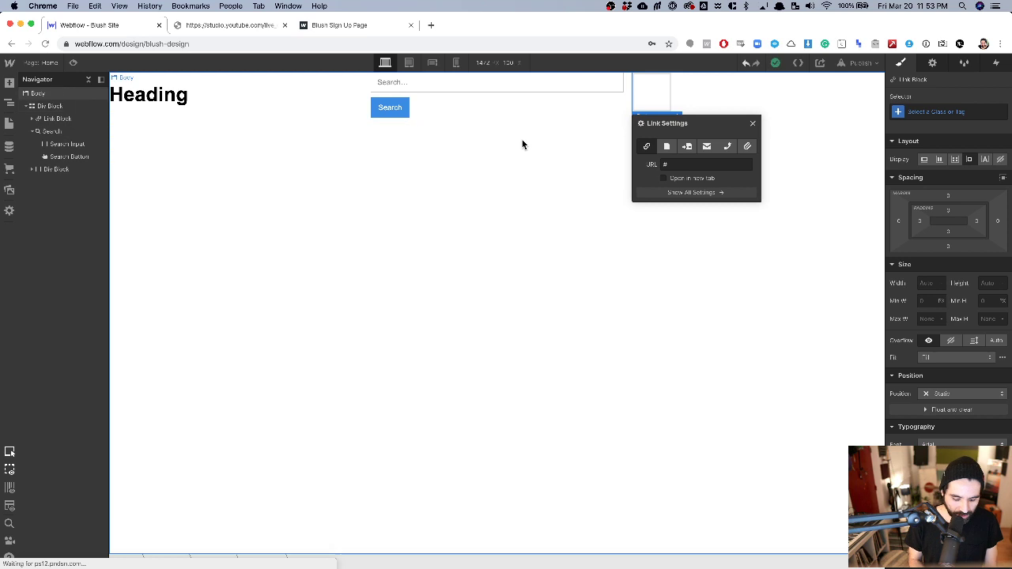
key("super+e")
type("p")
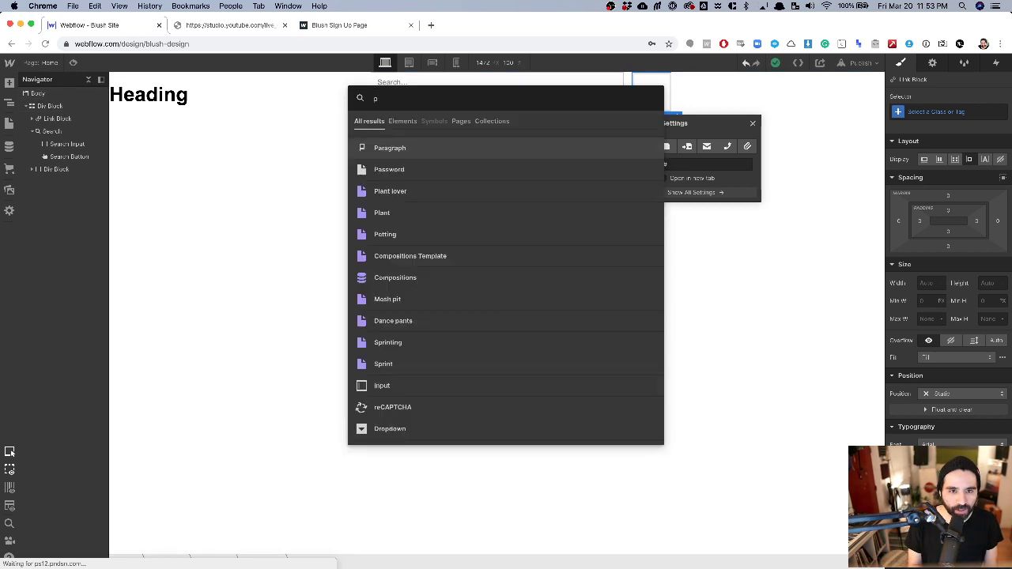
key("BackSpace")
type("te")
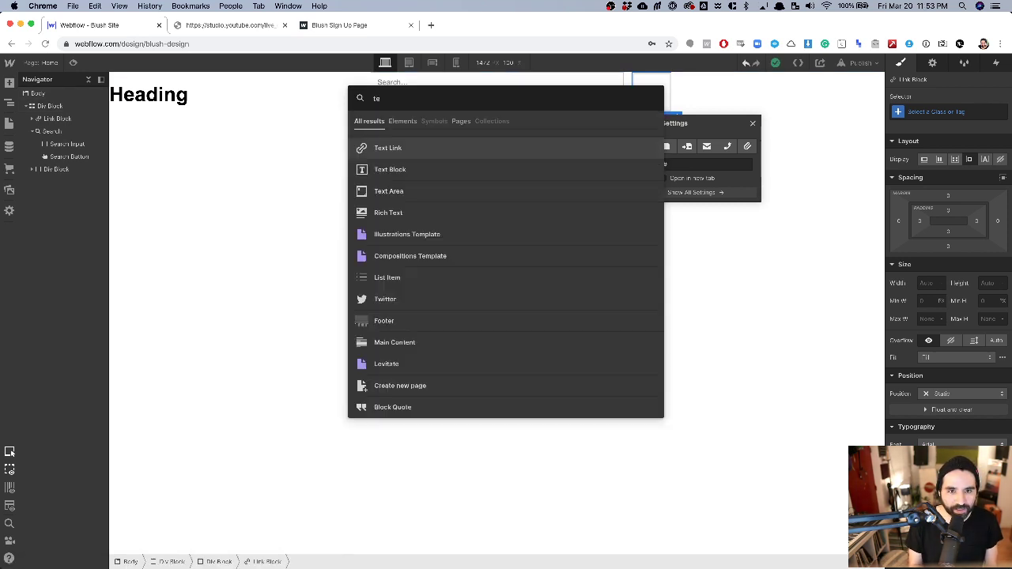
key("BackSpace")
key("BackSpace")
type("pa")
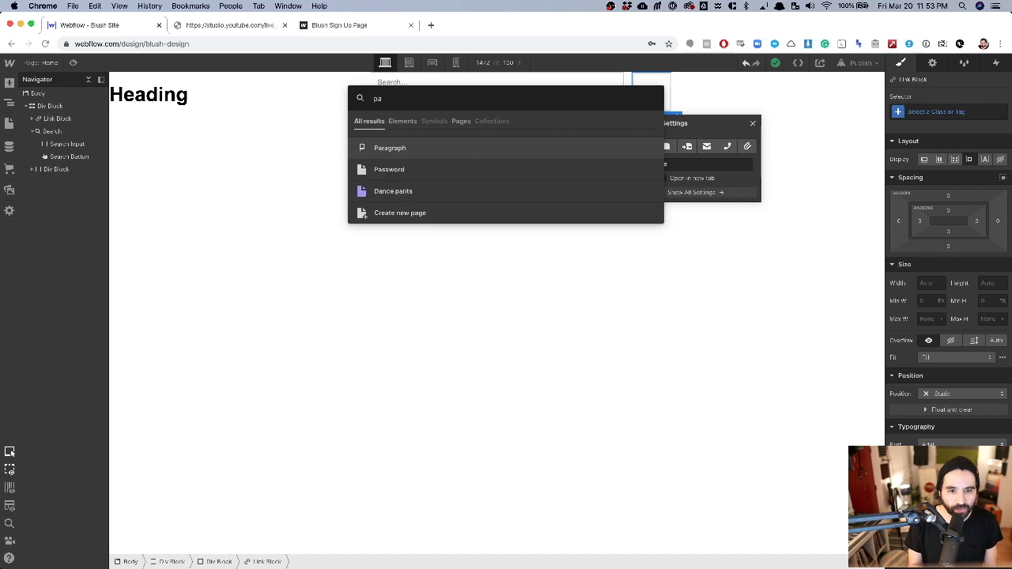
key("Return")
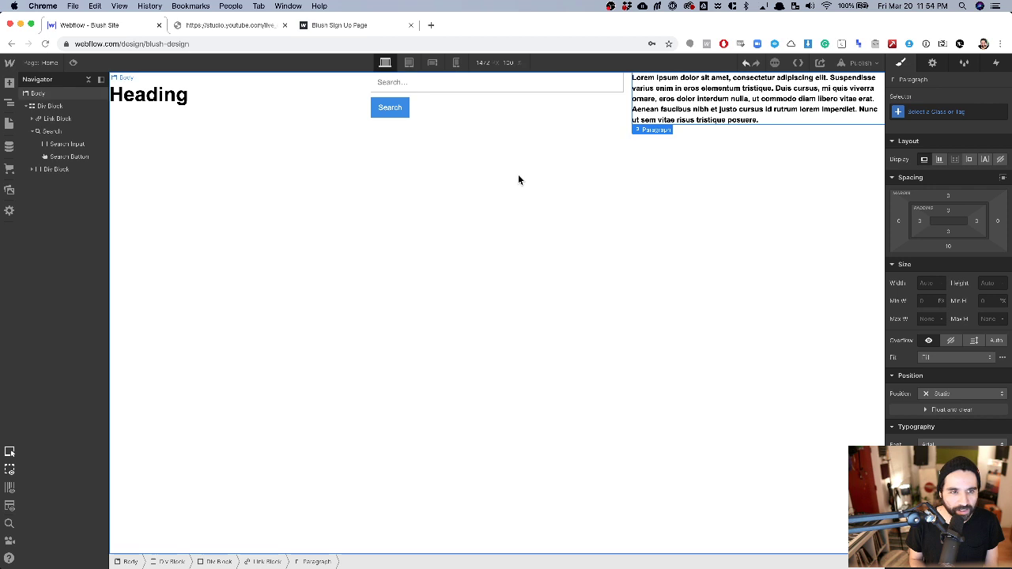
key("Delete")
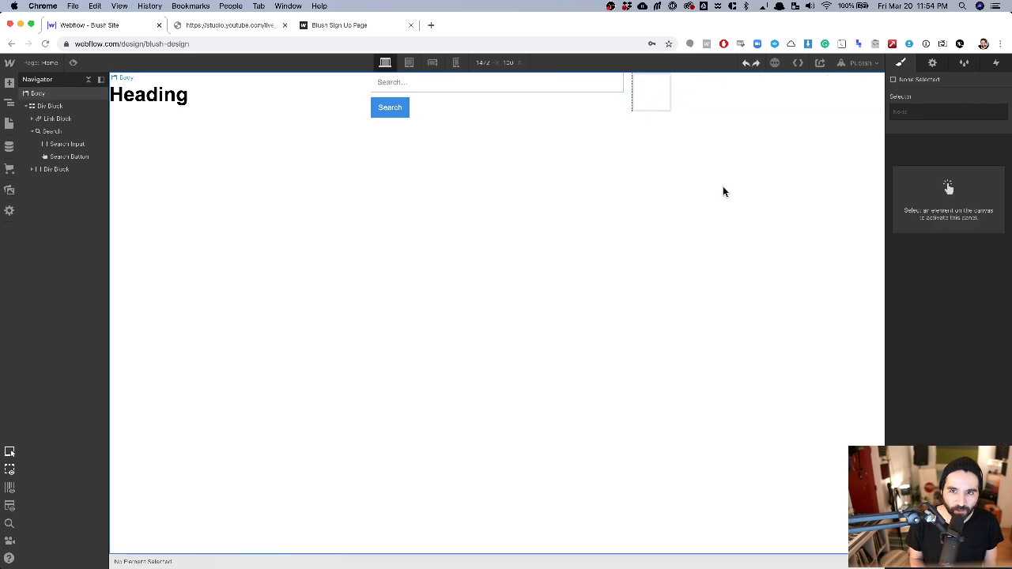
Add a Text Block inside the empty Link Block in the grid's third column.
left_click(646, 98)
key("super+e")
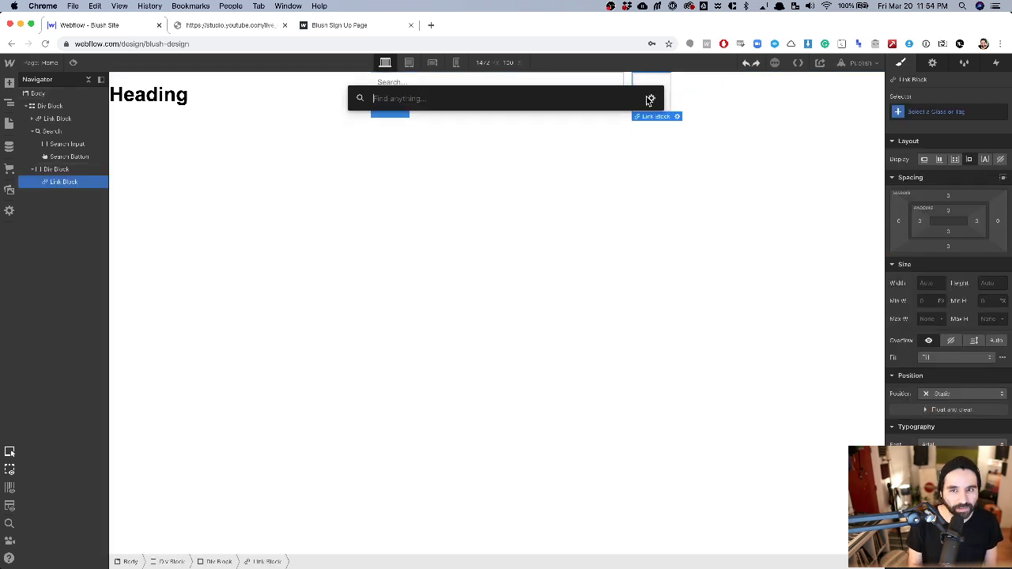
type("te")
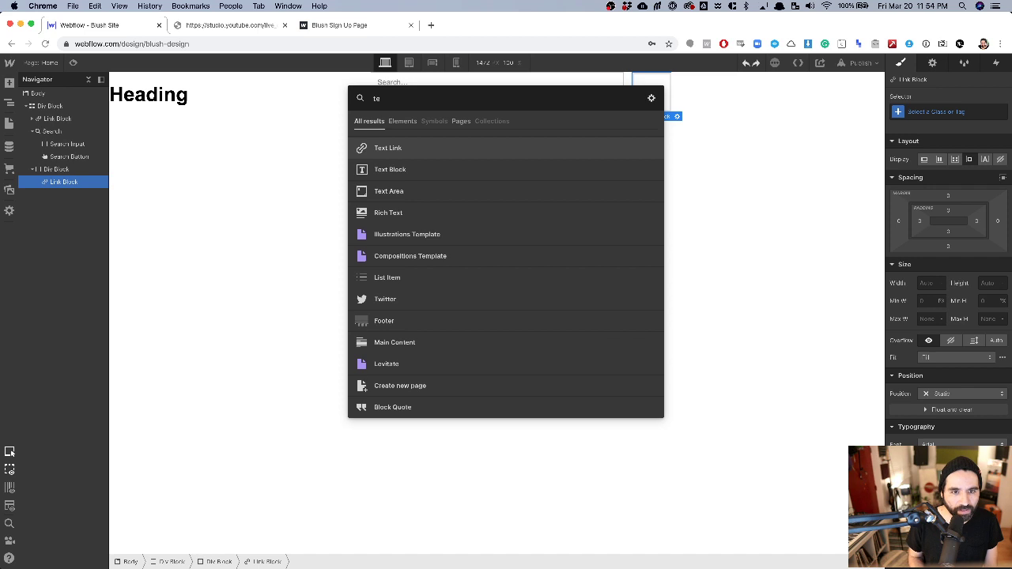
left_click(409, 184)
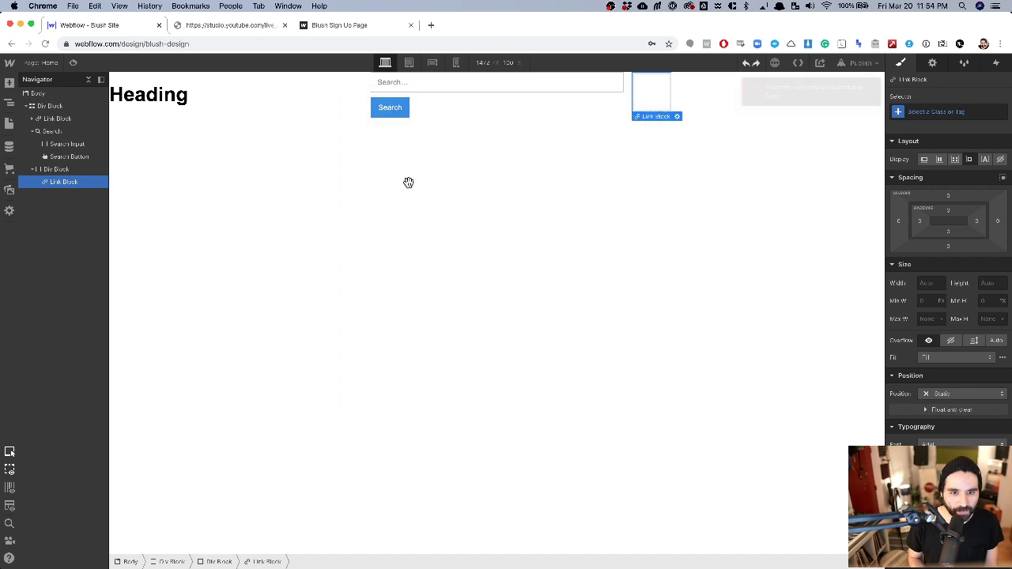
key("super+e")
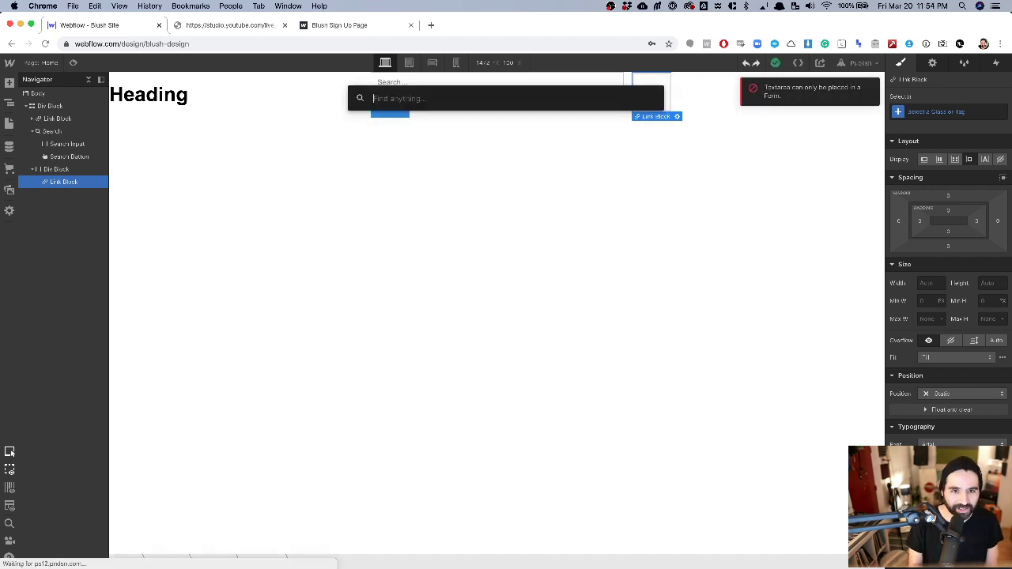
type("tex")
left_click(528, 171)
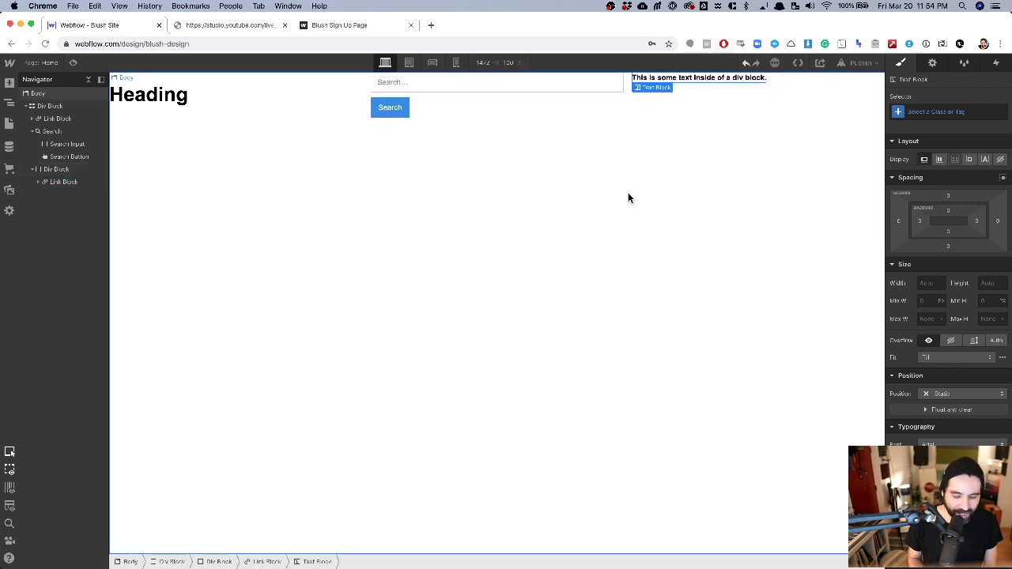
Check the first navigation label in Sketch, then return to Webflow and replace the Text Block's placeholder text with "Collections".
key("super+Tab")
left_click(532, 184)
double_click(532, 184)
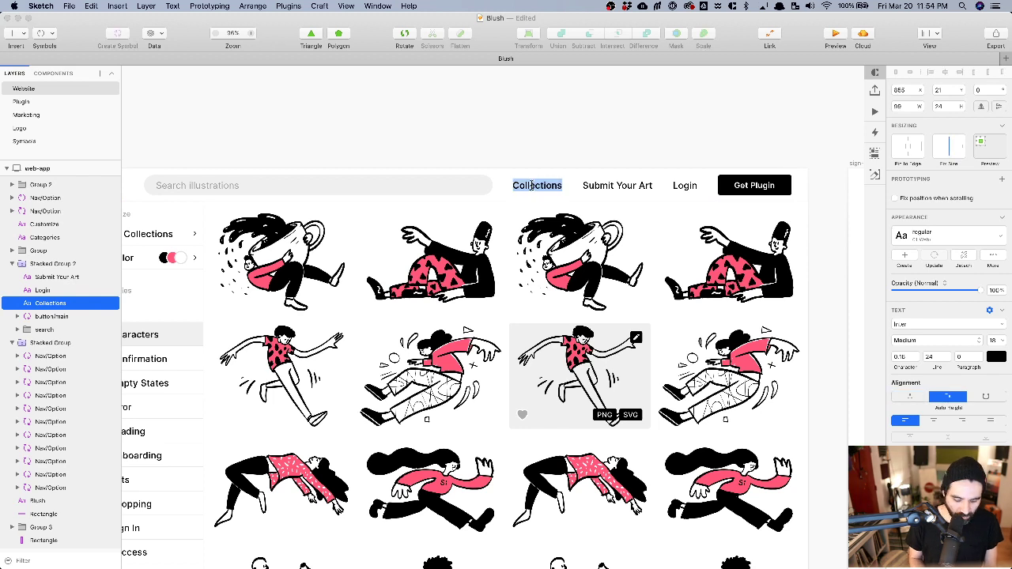
key("super+Tab")
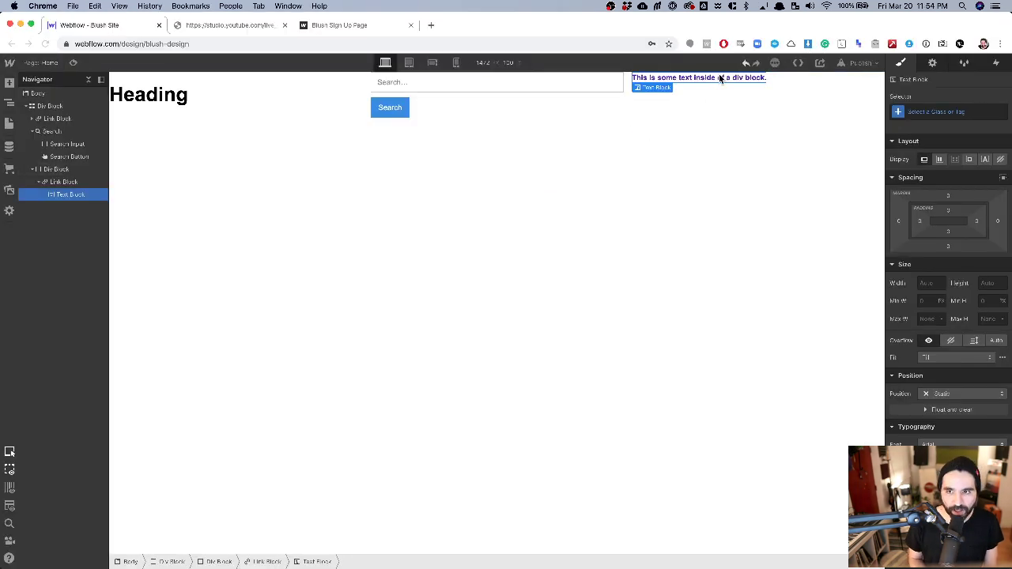
double_click(720, 78)
type("C")
key("super+a")
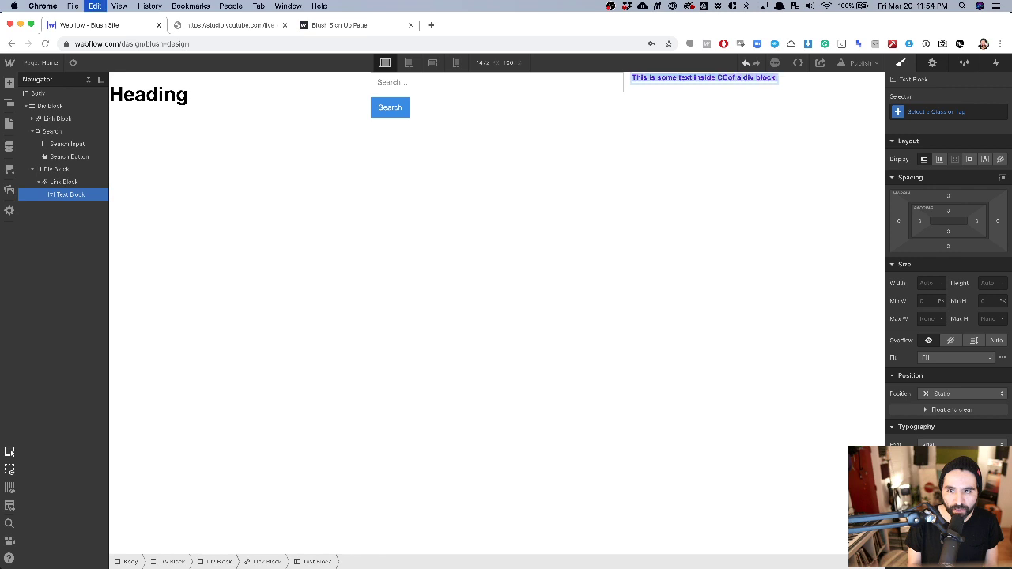
type("Collections")
Check the next navigation link in Sketch, then return to Webflow and paste a copy of the Collections Link Block into its parent Div Block.
key("super+Tab")
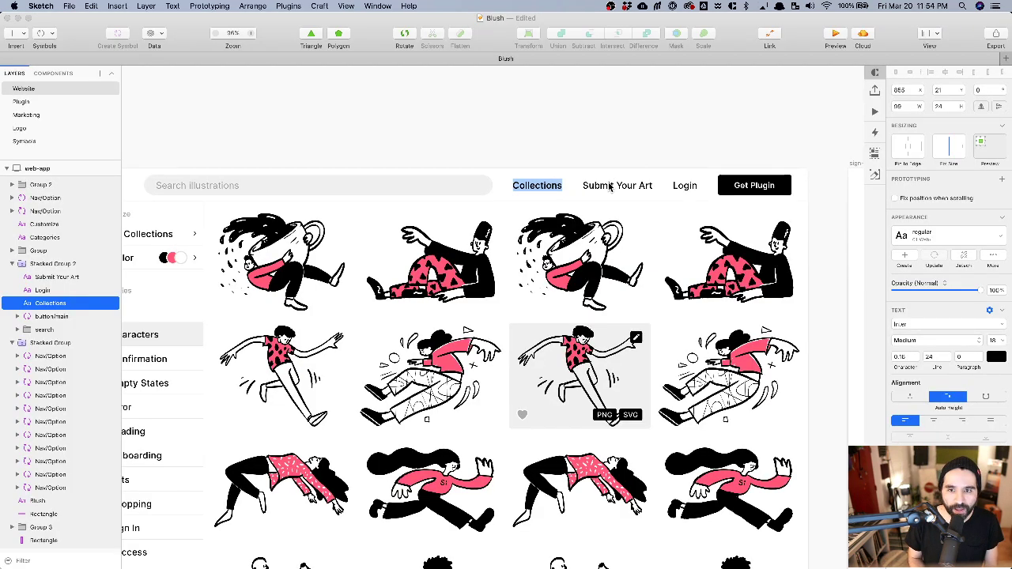
key("super+Tab")
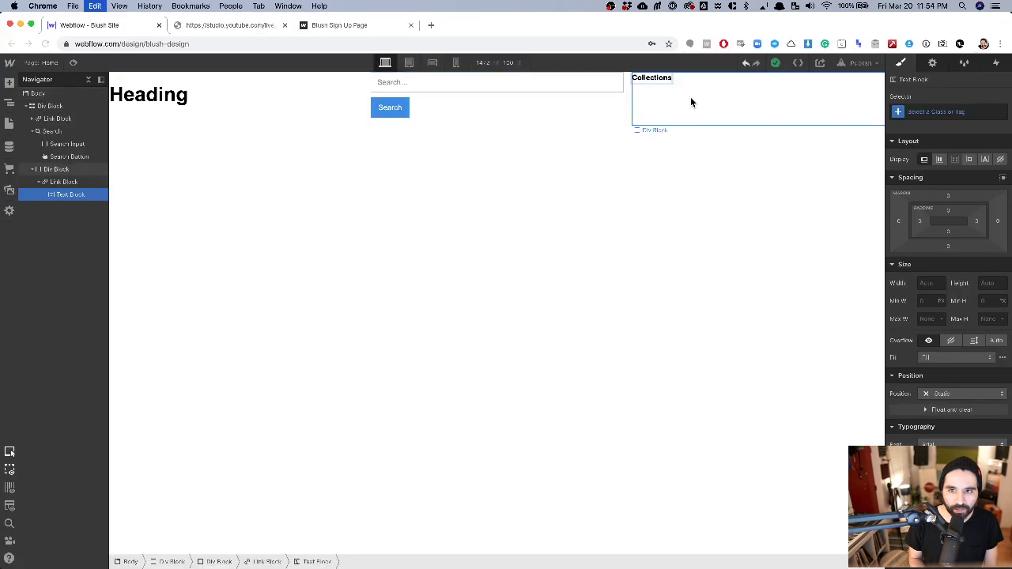
left_click(57, 170)
left_click(63, 183)
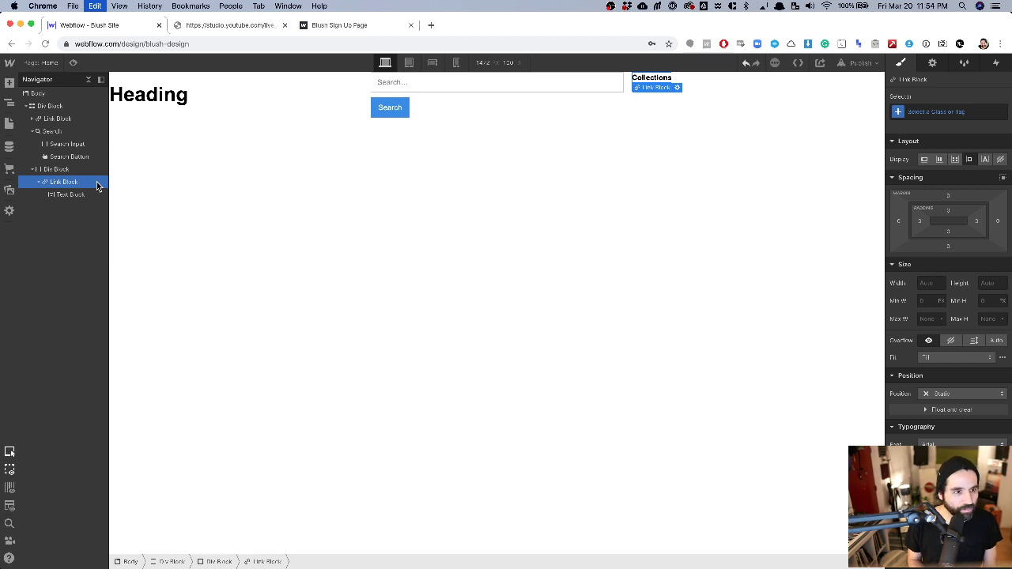
left_click(55, 169)
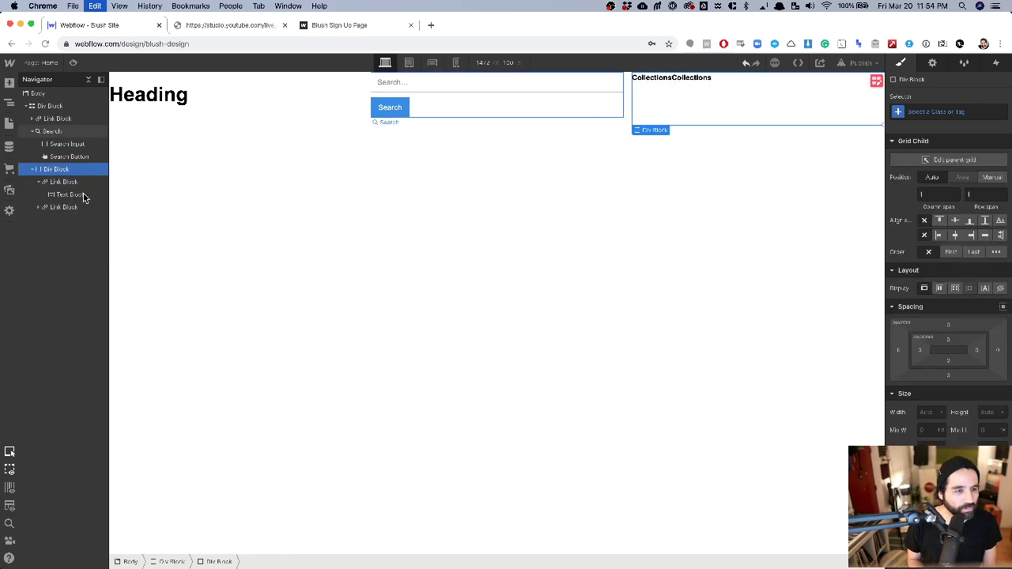
key("super+v")
Change the copied Link Block's text to "Join the Gang".
left_click(67, 207)
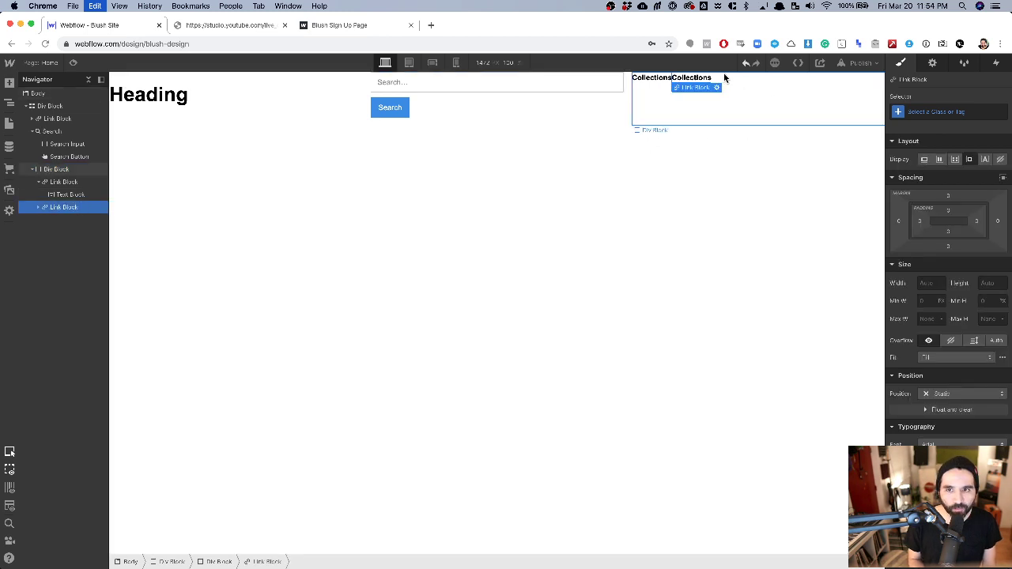
double_click(688, 77)
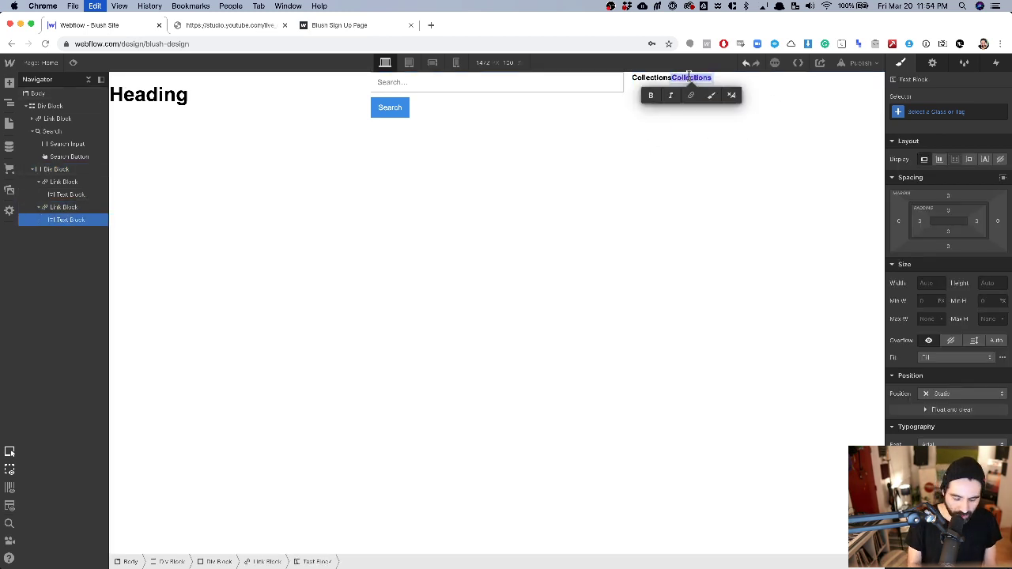
type("Subm")
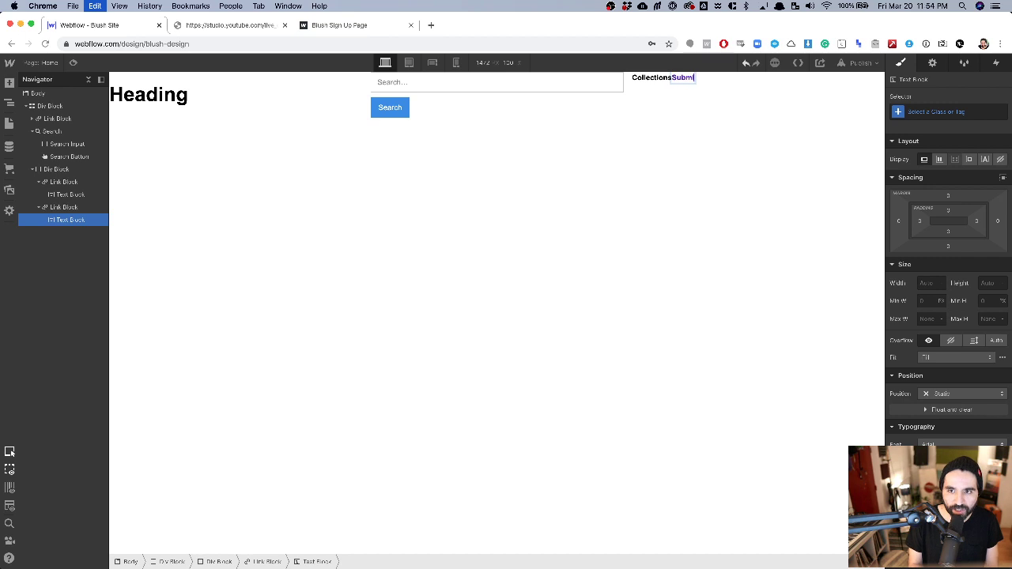
type("it Your")
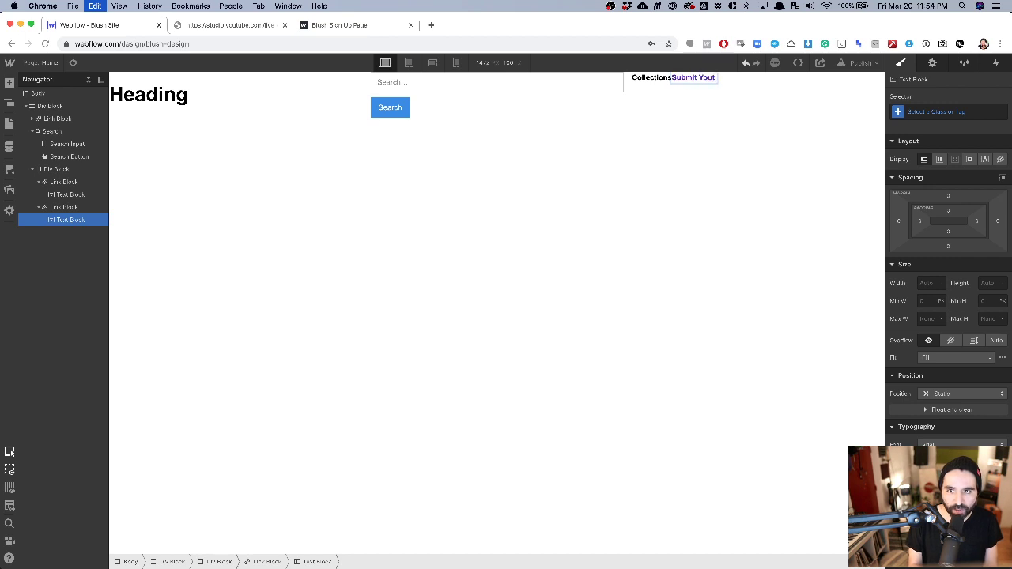
key("super+BackSpace")
type("ec")
key("BackSpace")
key("BackSpace")
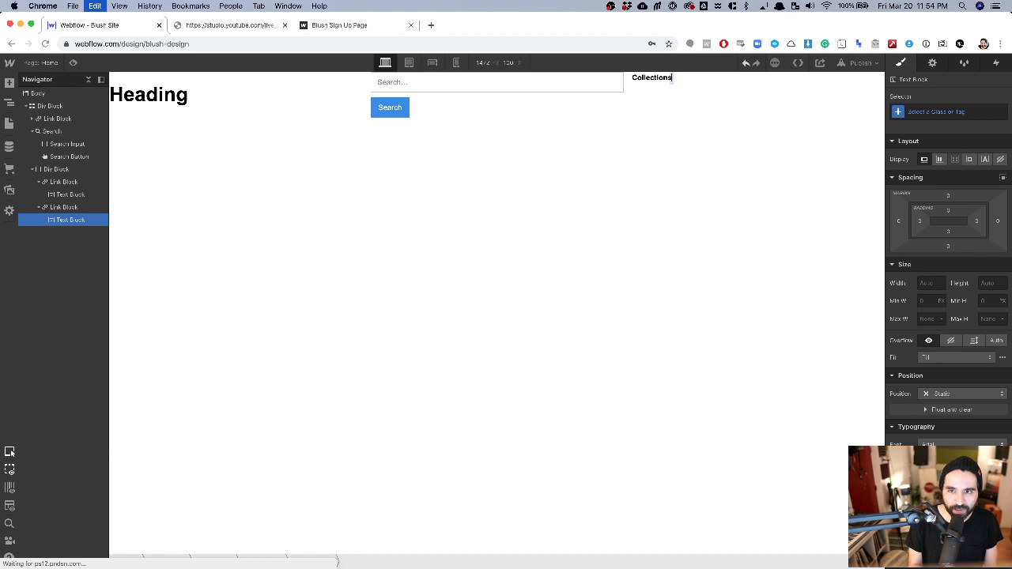
type("Join the Gang")
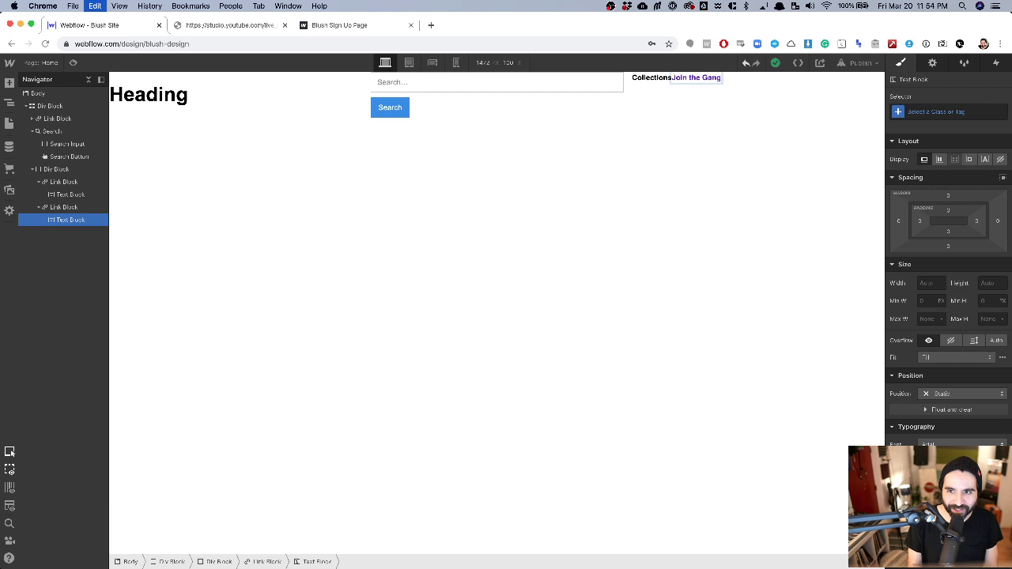
Duplicate the "Join the Gang" Link Block within the Div Block, checking the remaining navigation links in Sketch.
left_click(74, 182)
left_click(76, 207)
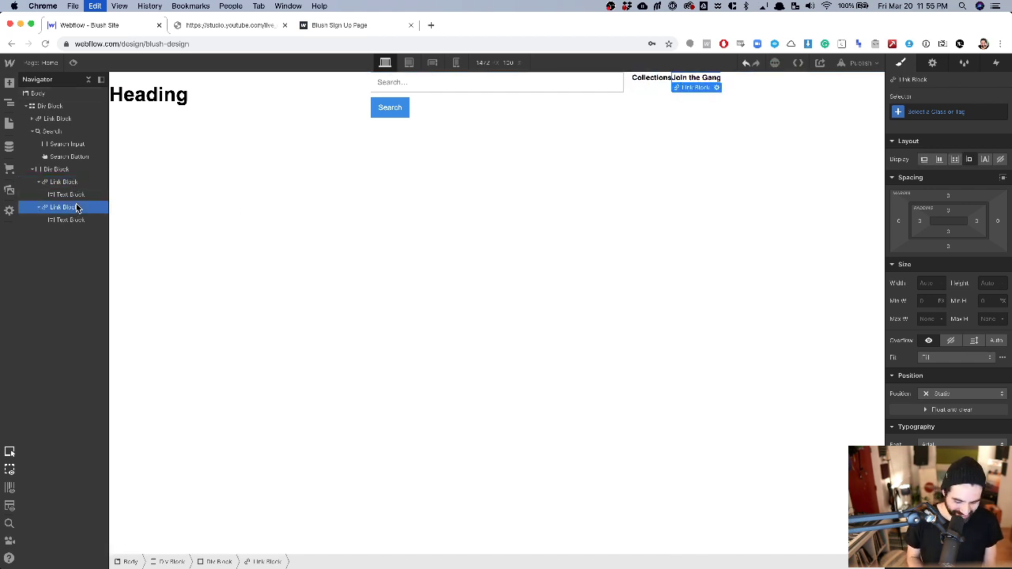
key("super+Tab")
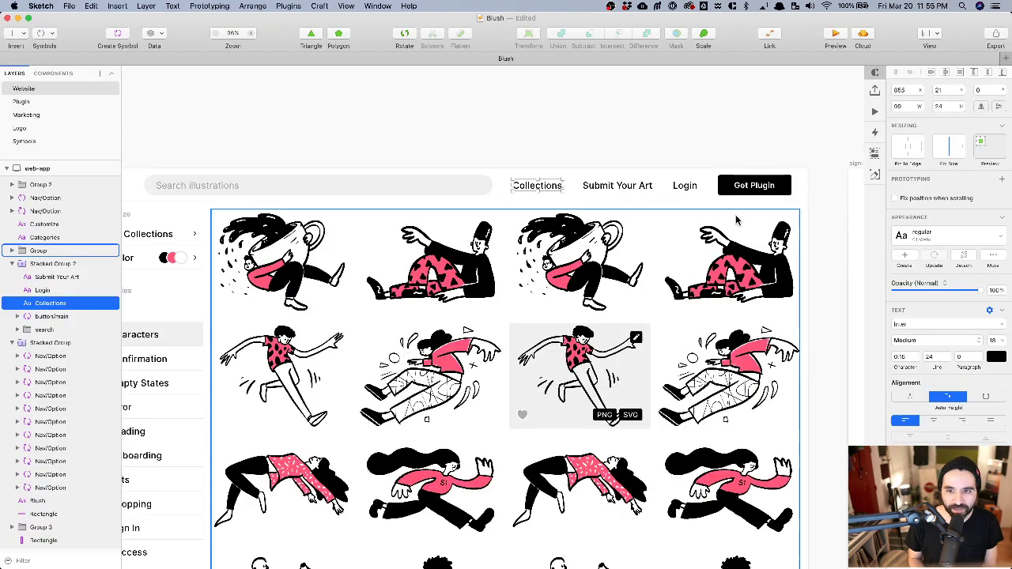
key("super+Tab")
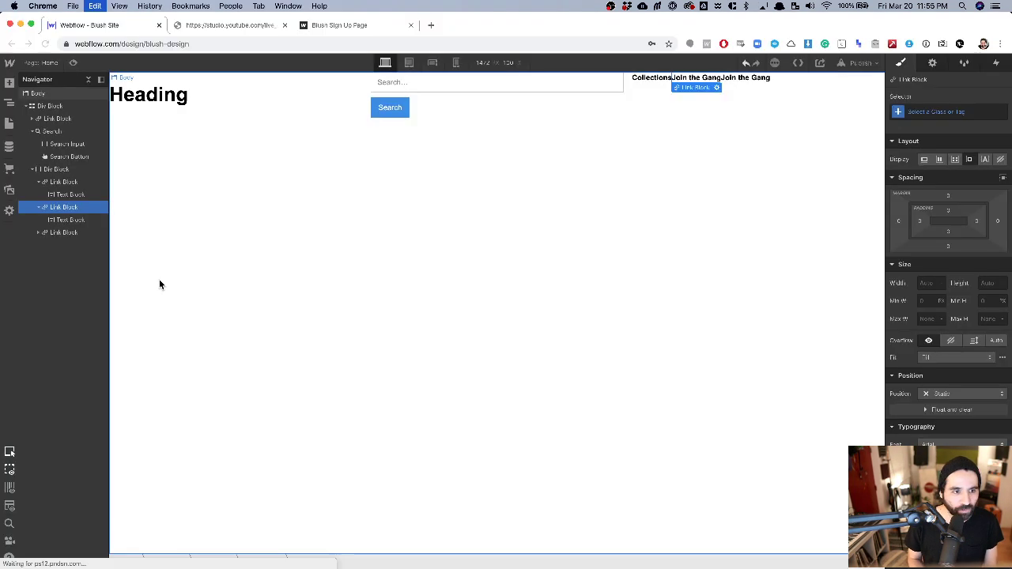
Change the third Link Block's text to "Login".
left_click(38, 233)
left_click(72, 245)
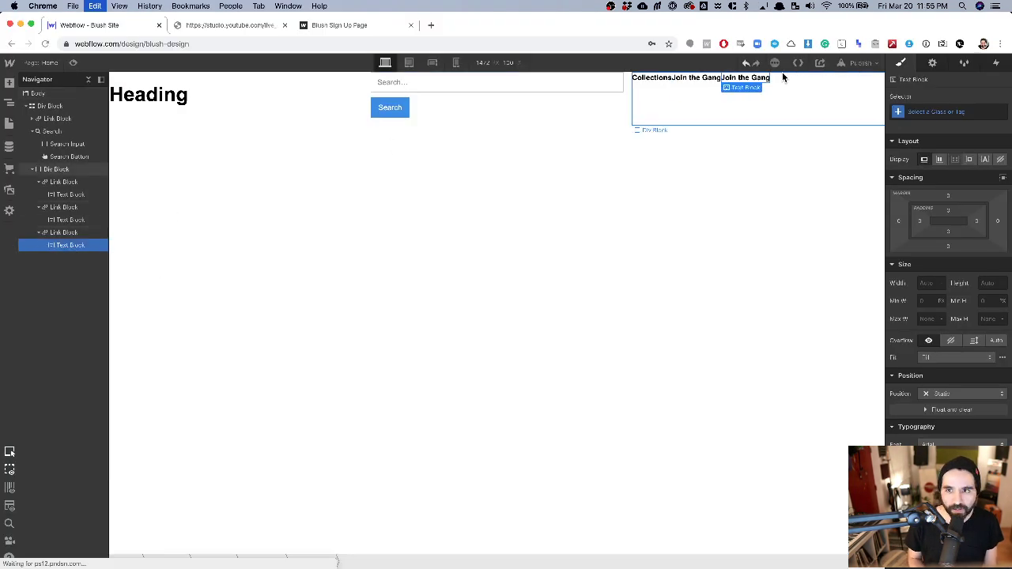
double_click(759, 76)
type("L")
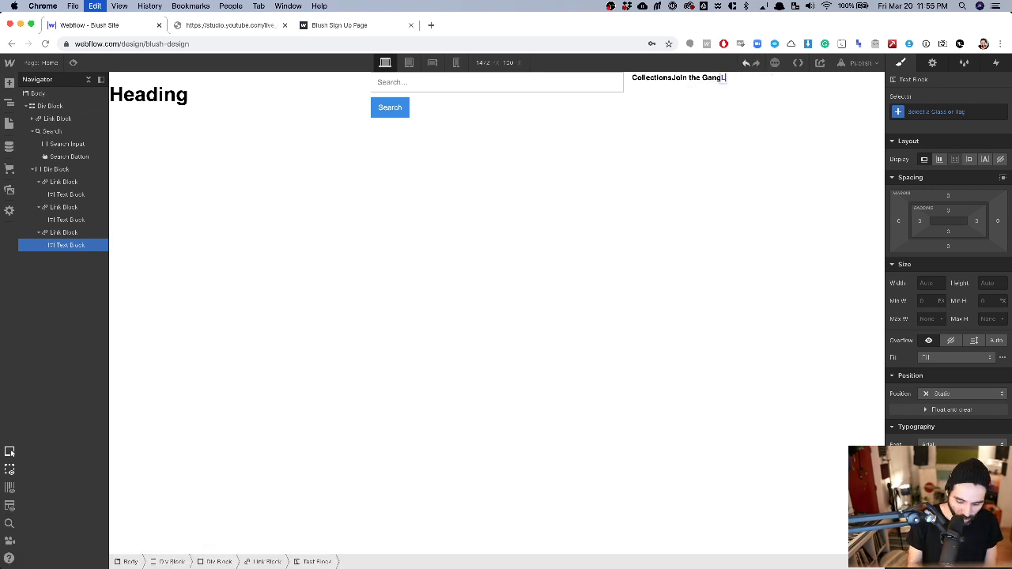
type("ogin")
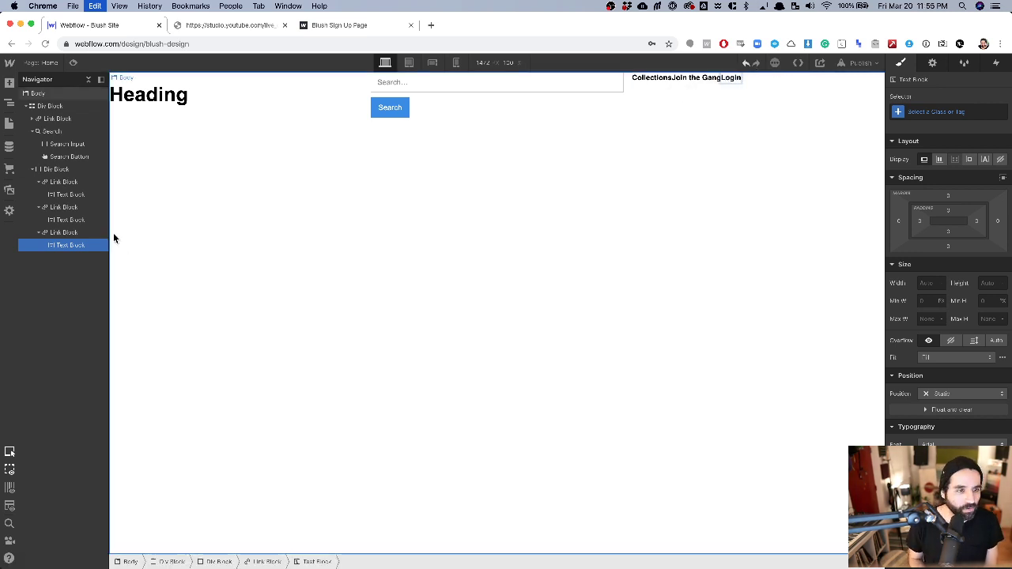
Select the Div Block holding the navigation links, review the header's Get Plugin button in Sketch and return to Webflow.
left_click(57, 169)
key("super+Tab")
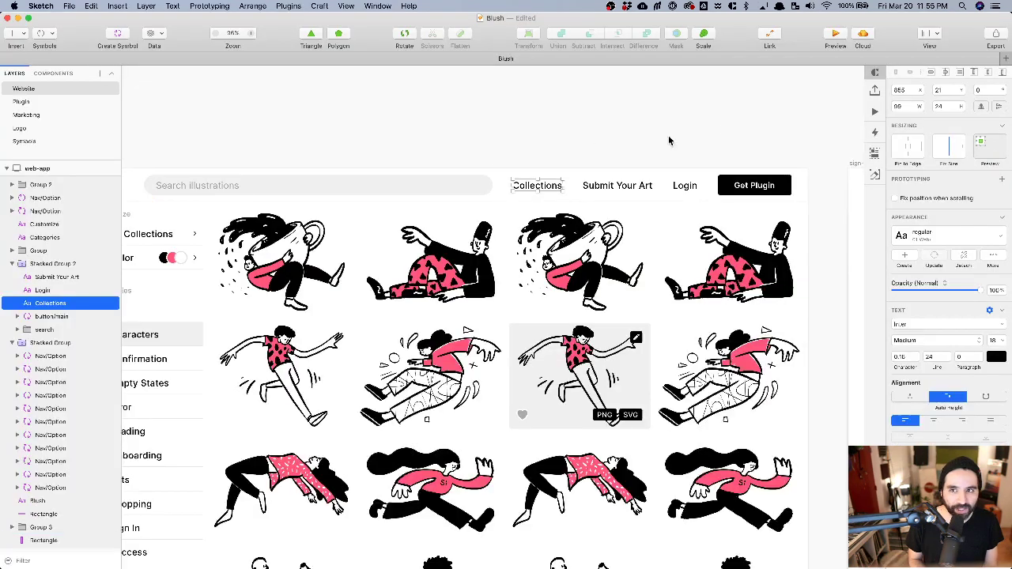
scroll(741, 174, "down", 3)
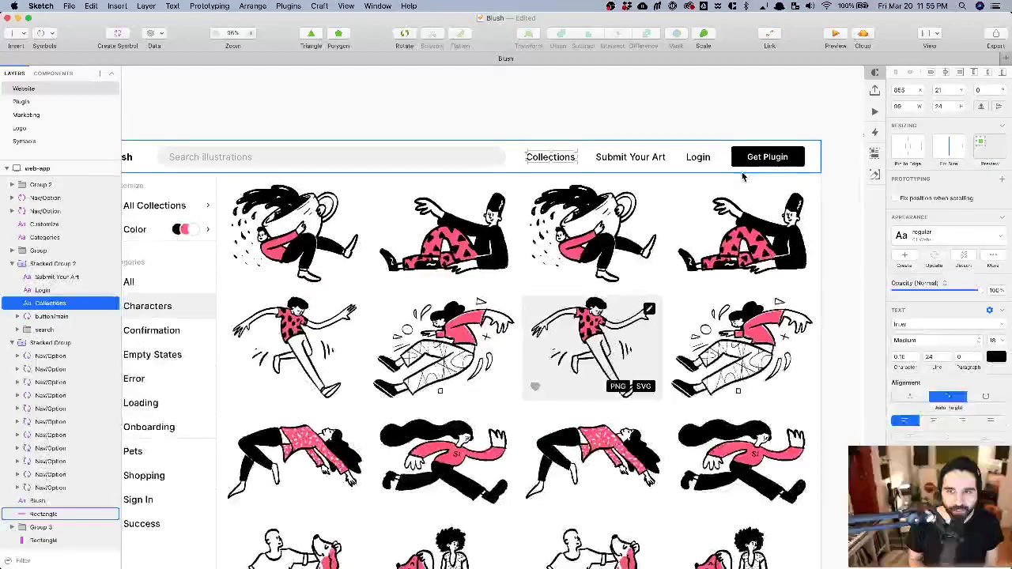
scroll(741, 176, "left", 2)
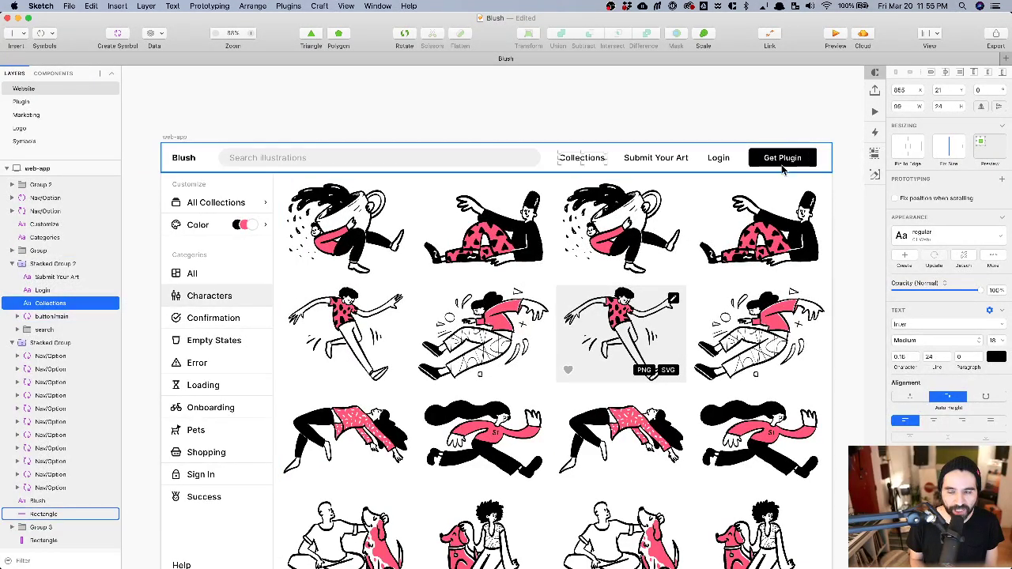
left_click(779, 141)
key("super+Tab")
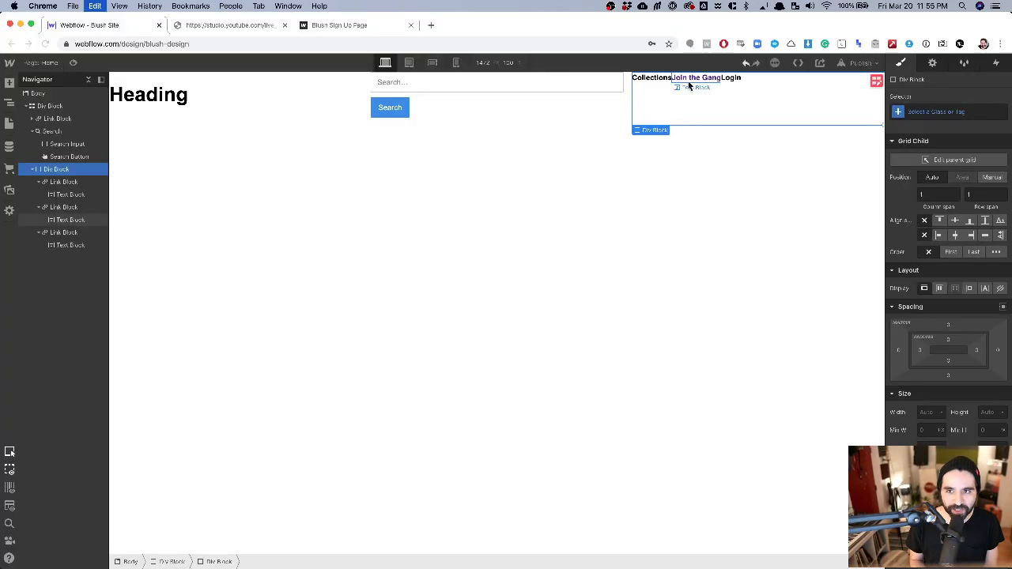
Check the Get Plugin button in Sketch, then add a Button element after the Login link in Webflow's navigation Div Block.
left_click_drag(736, 81, 757, 82)
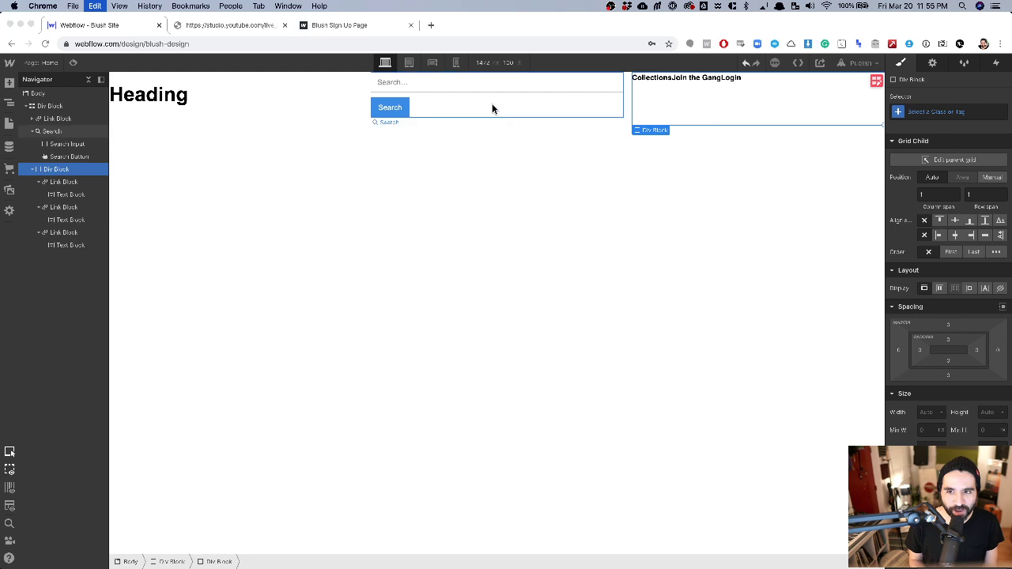
key("super+Tab")
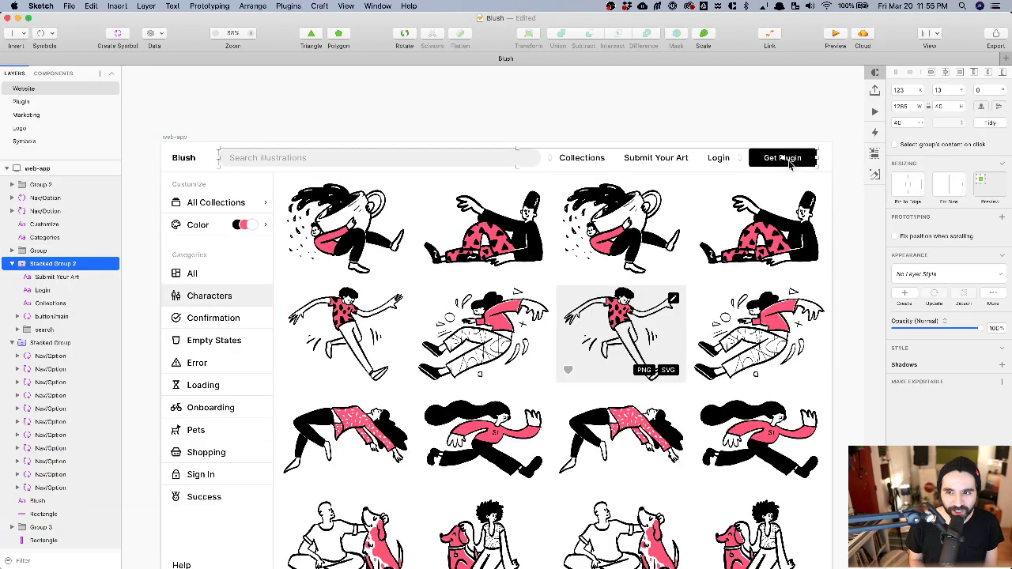
key("super+Tab")
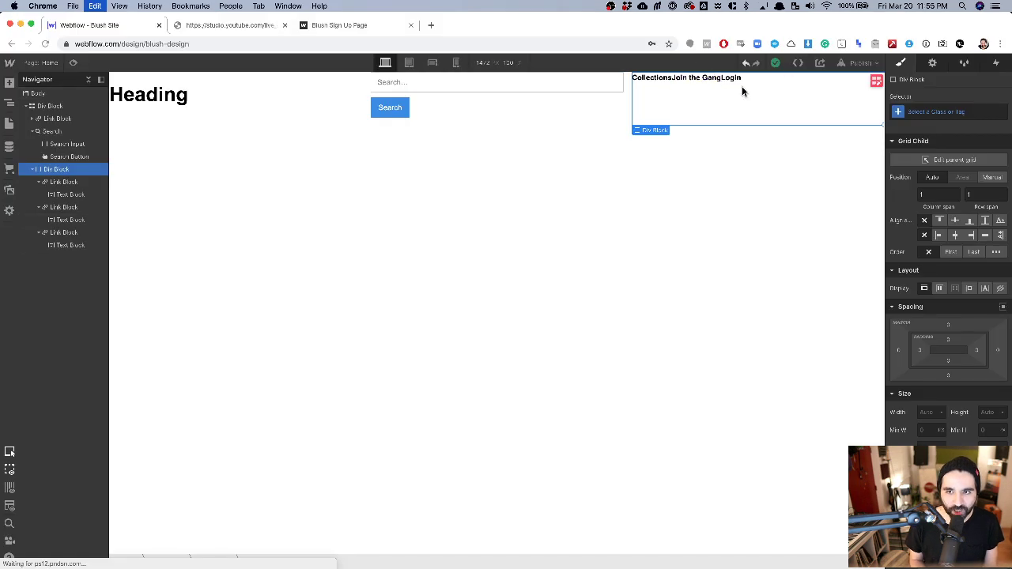
key("super+Tab")
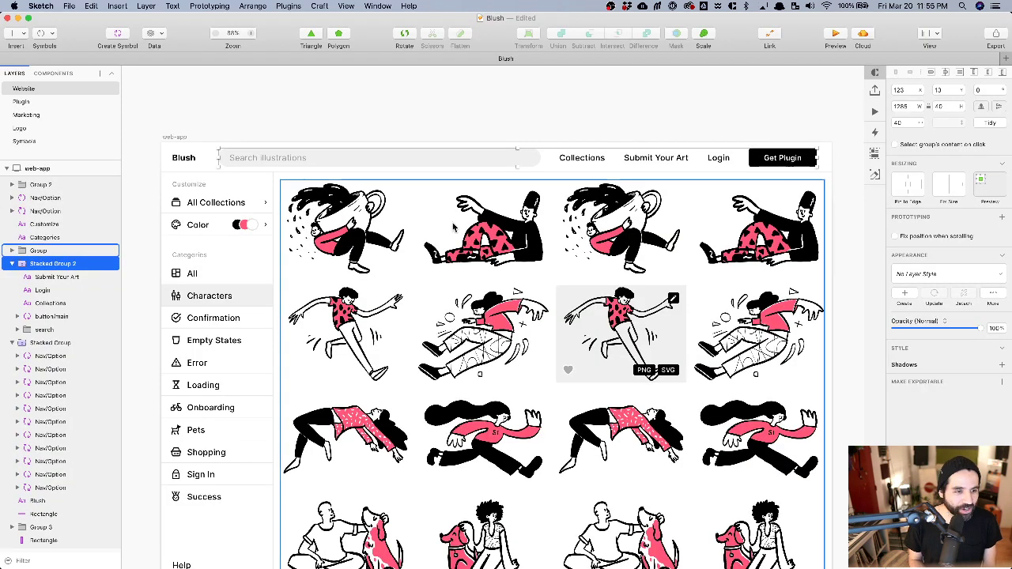
double_click(771, 158)
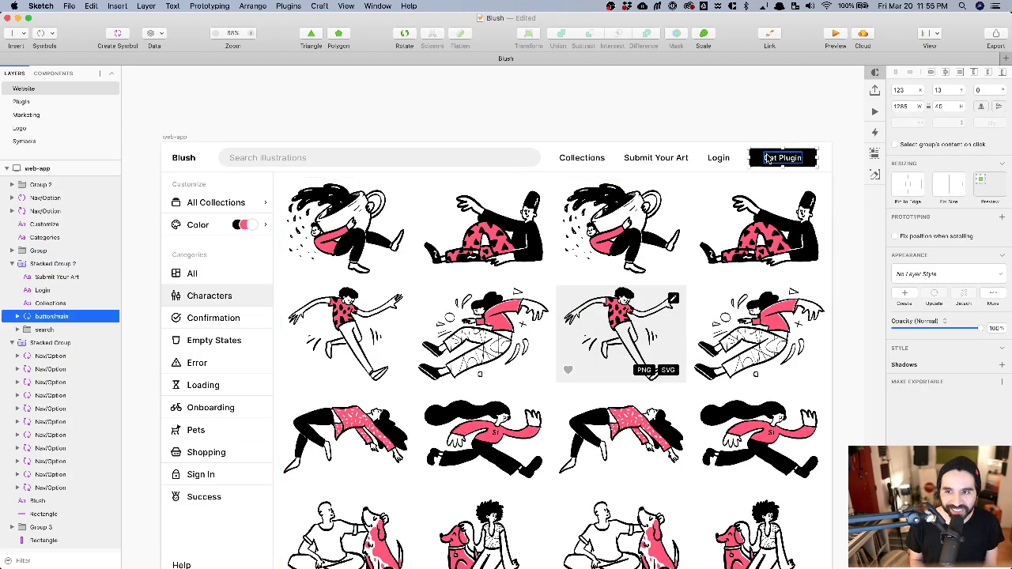
key("super+Tab")
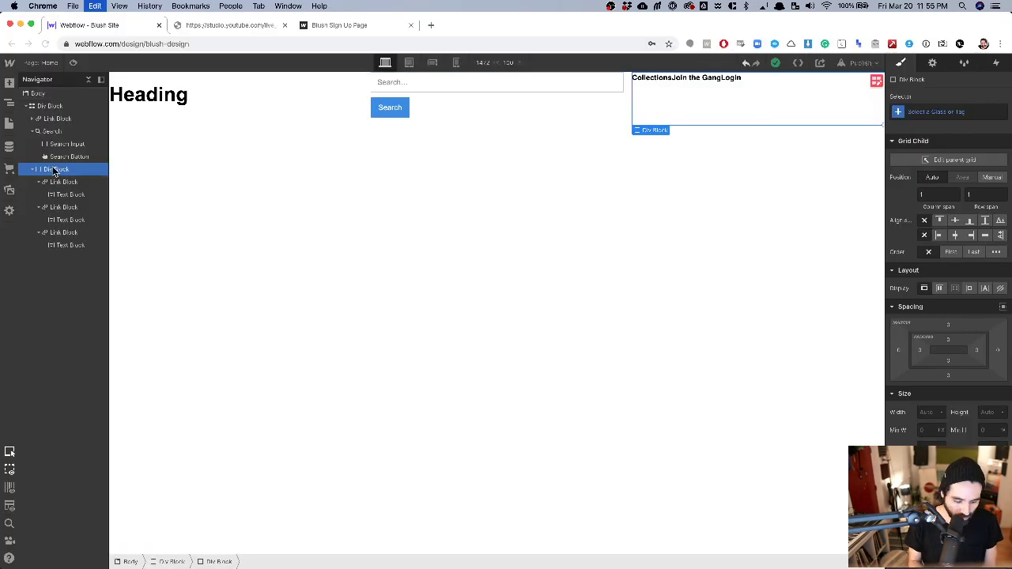
key("super+e")
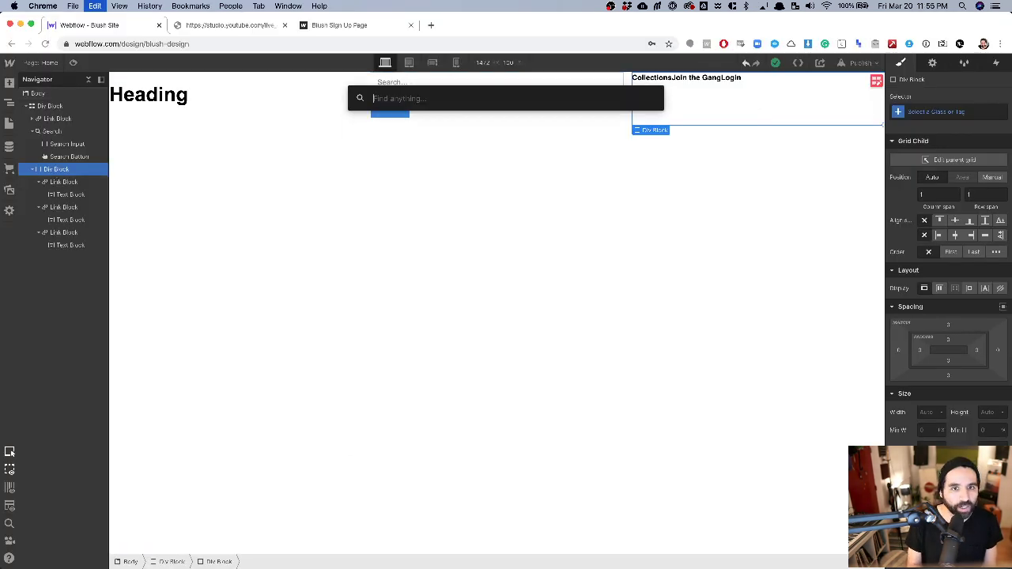
type("bu")
key("Return")
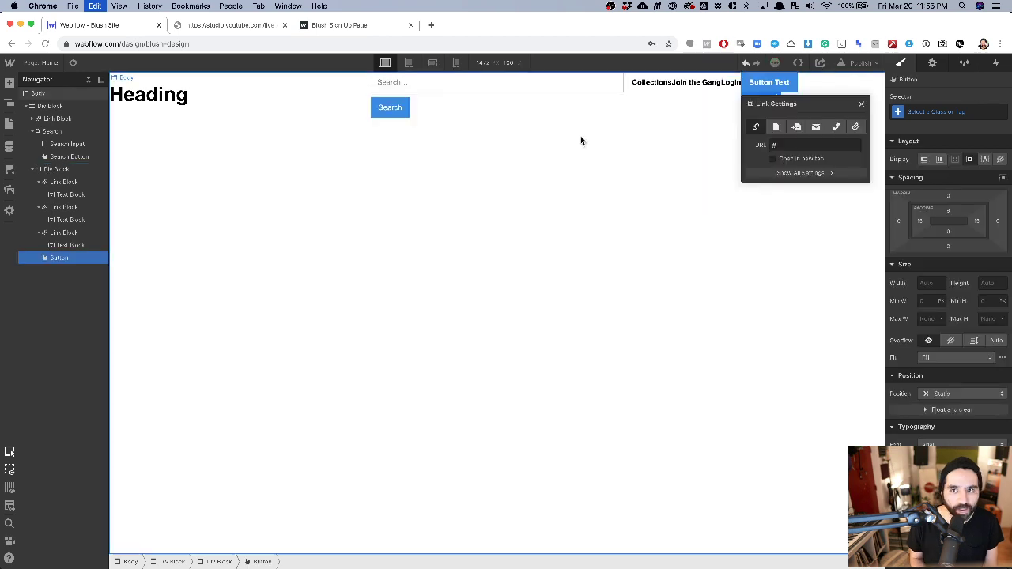
left_click(861, 103)
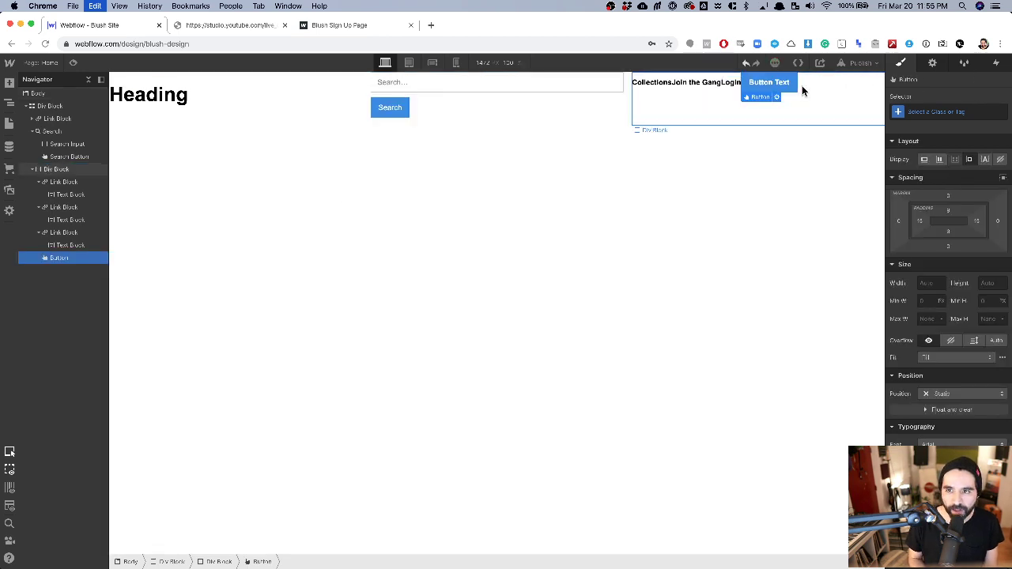
Change the new header button's text to "Get Plugin".
double_click(771, 83)
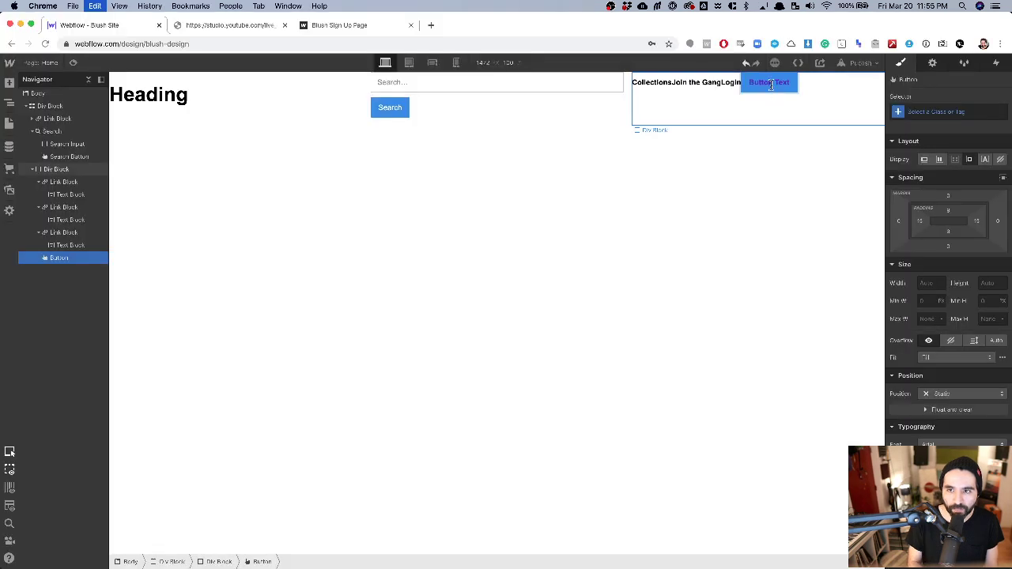
left_click(771, 85)
type("Gn Text")
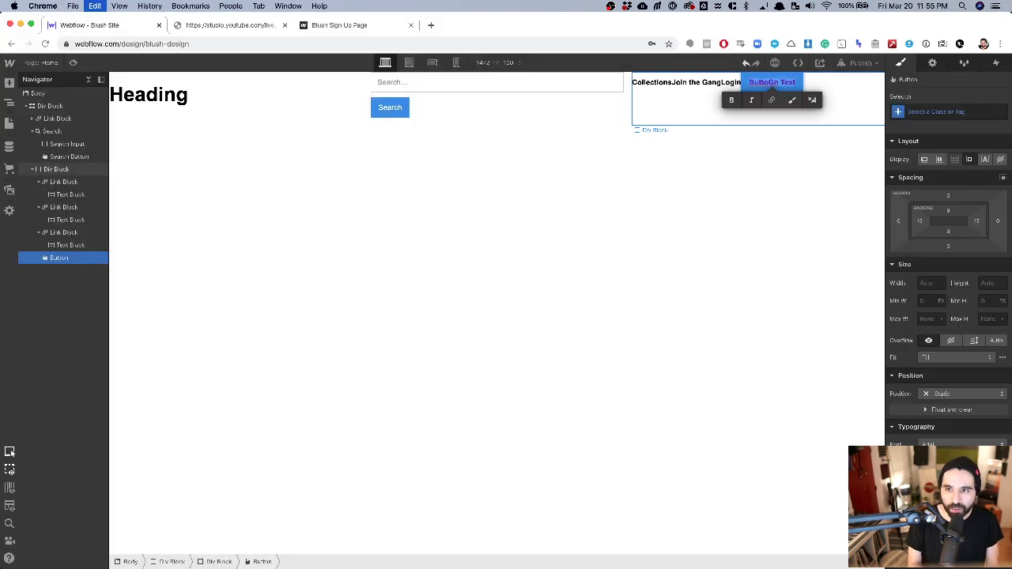
type("Get Plugin")
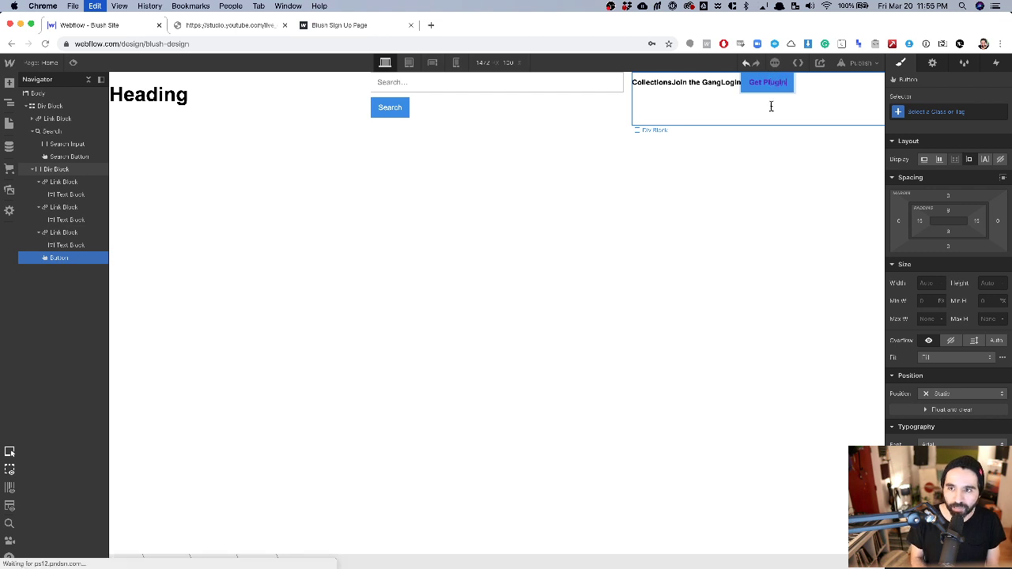
key("Escape")
left_click(765, 201)
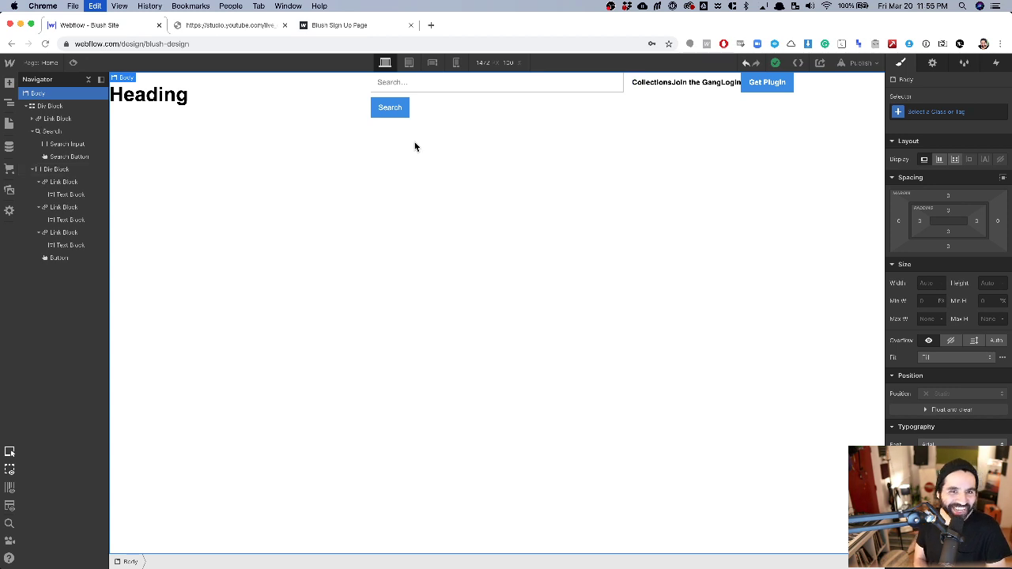
Set the Body (All Pages) typography to the system-ui font at 18 px, checking the Blush title in Sketch first.
left_click(234, 103)
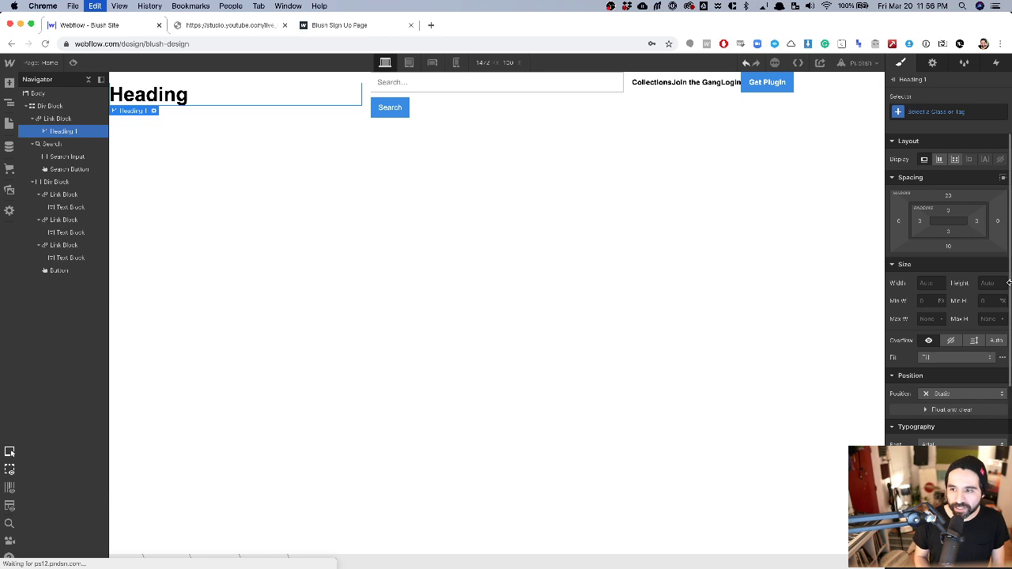
key("super+Tab")
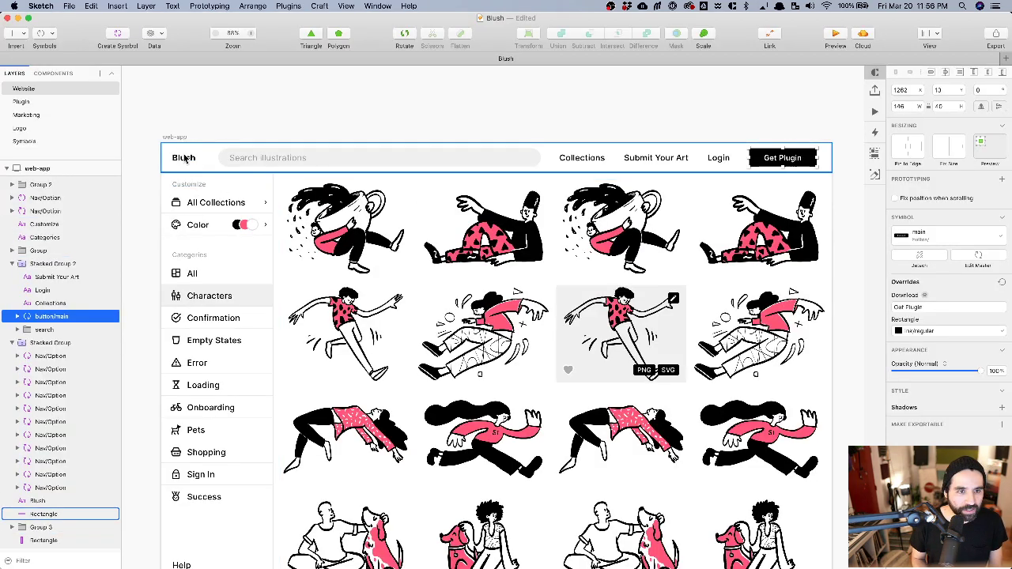
key("super+Tab")
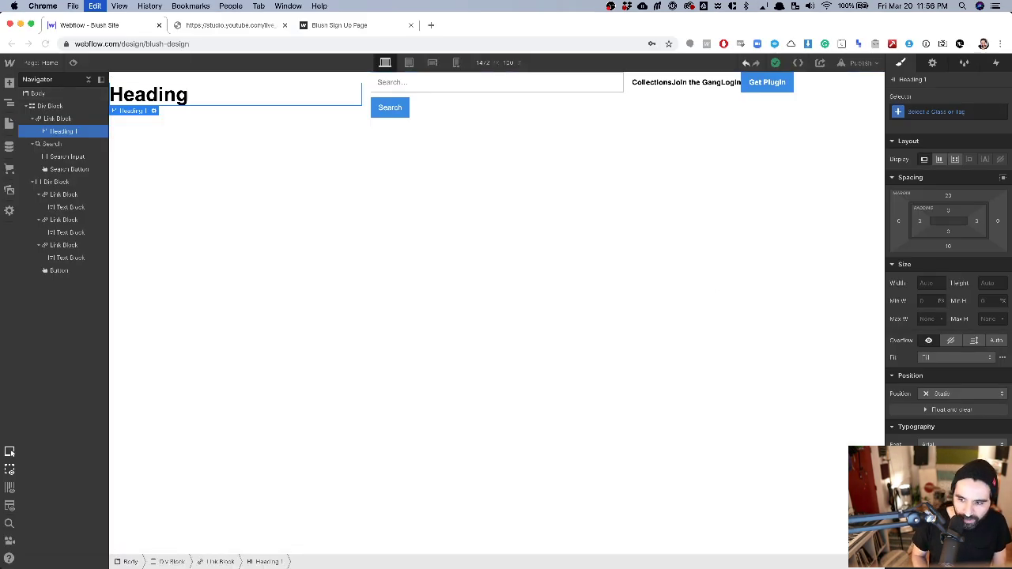
left_click(66, 95)
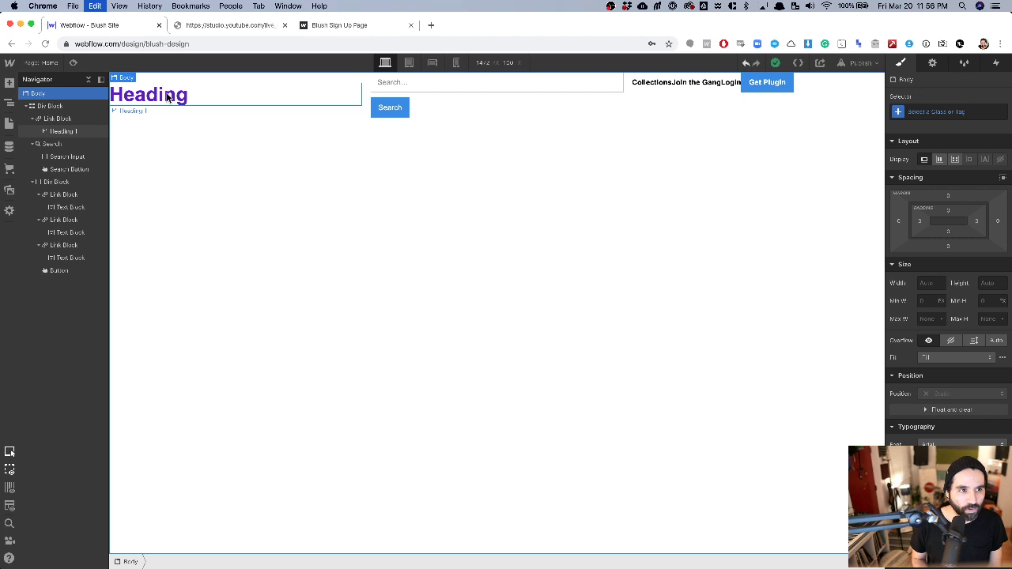
left_click(951, 111)
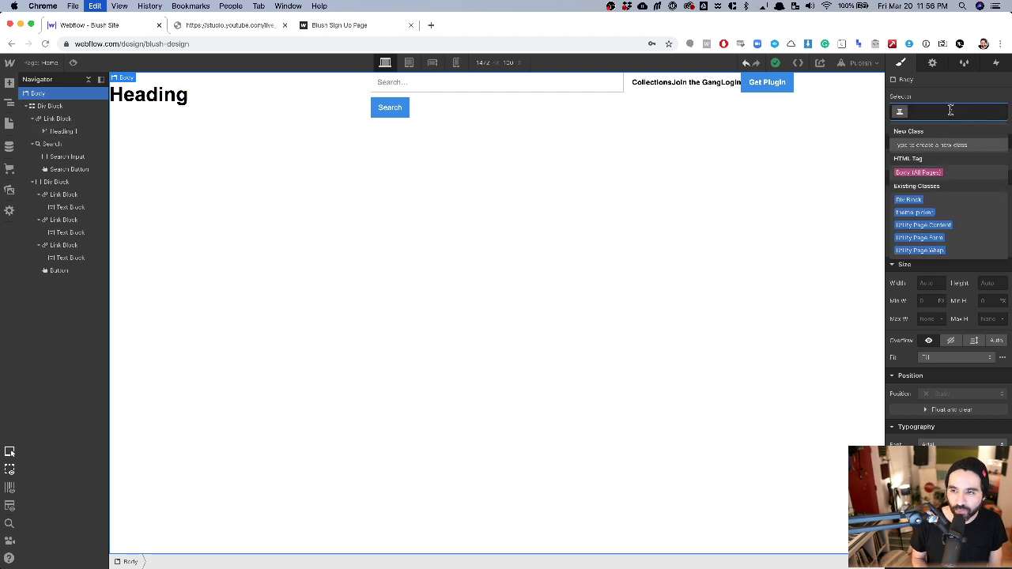
left_click(939, 178)
scroll(949, 440, "down", 2)
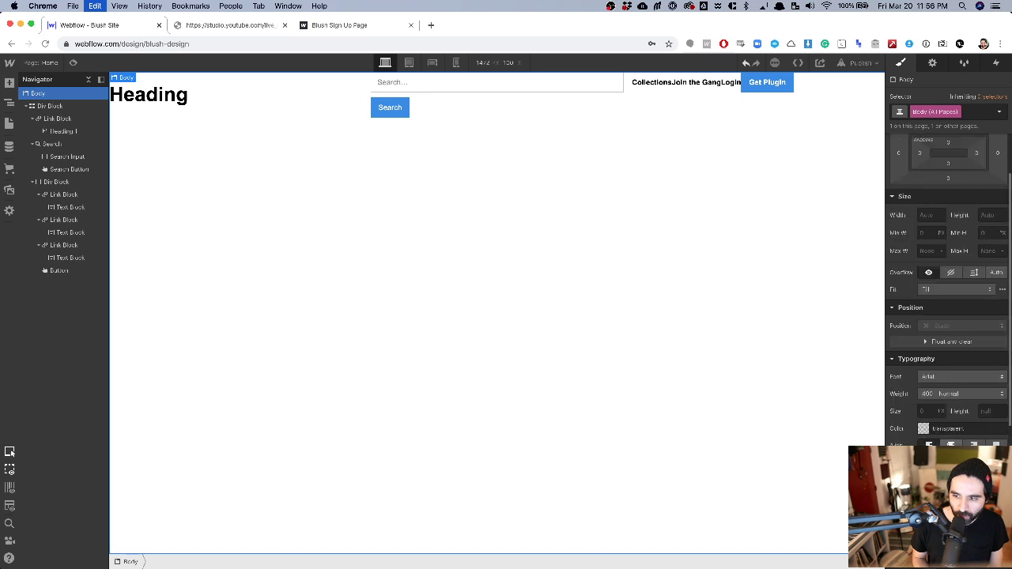
left_click(941, 376)
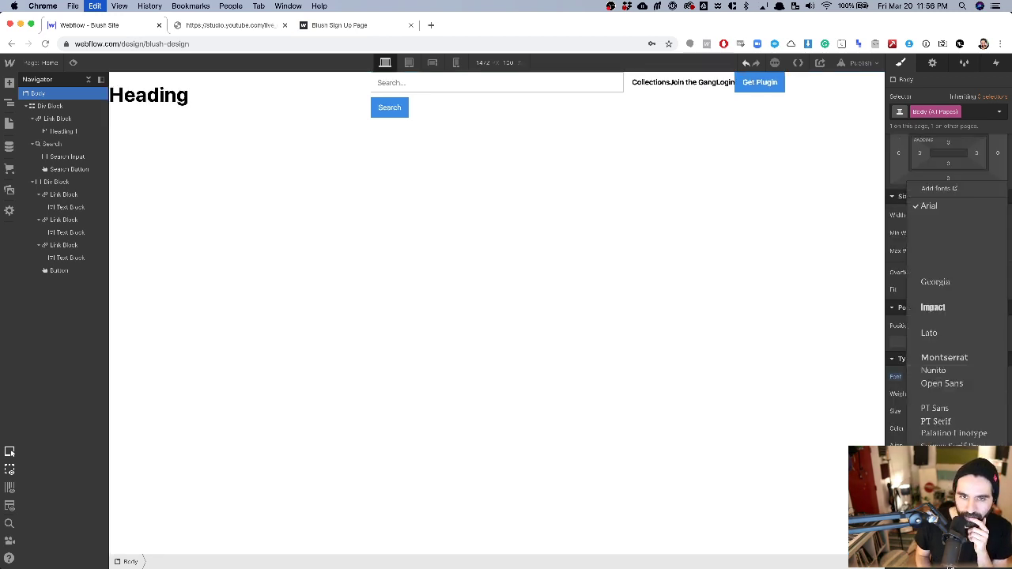
key("Escape")
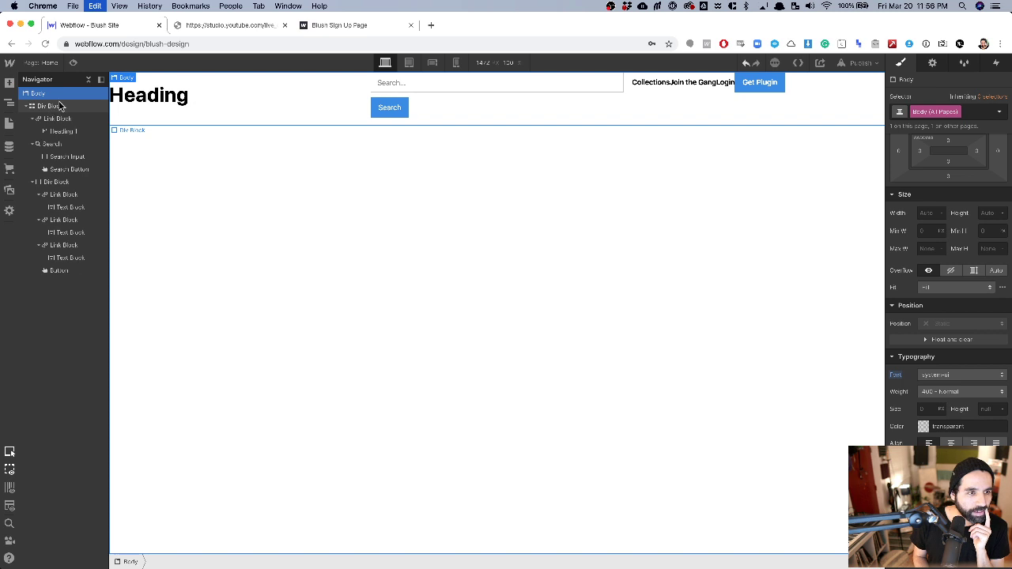
left_click(934, 410)
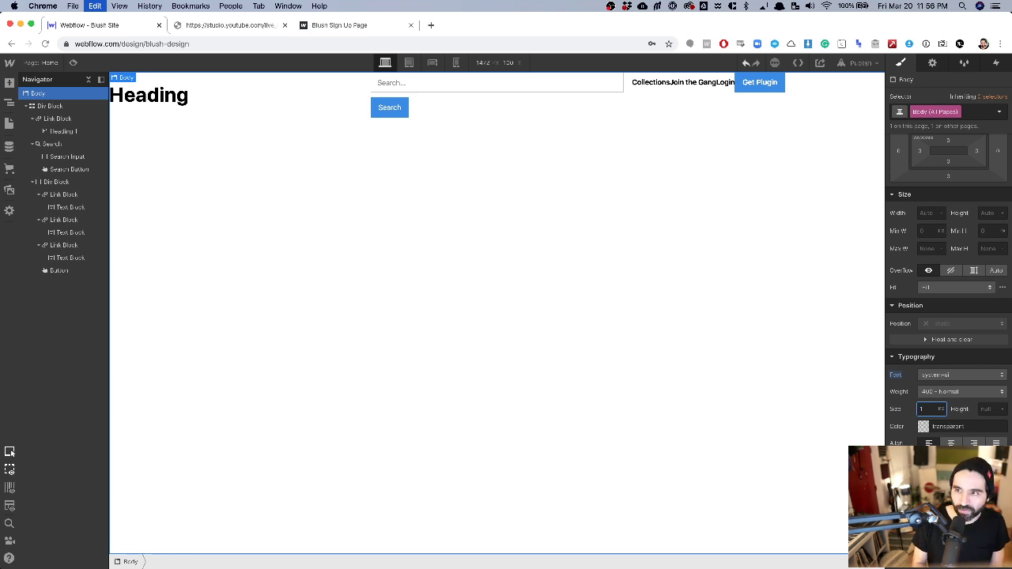
type("18")
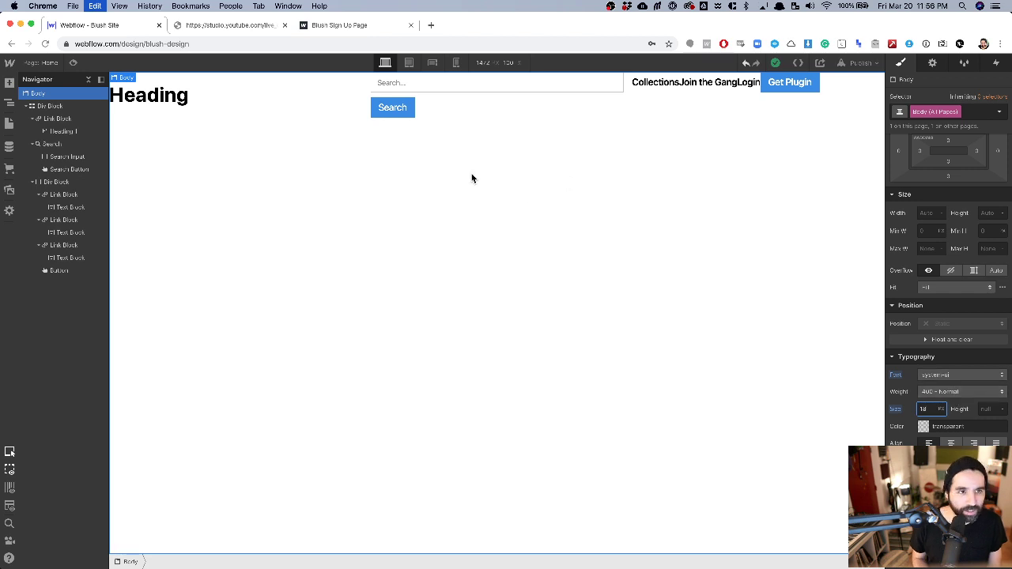
Set the header Heading's own font size to 18 px.
left_click(169, 95)
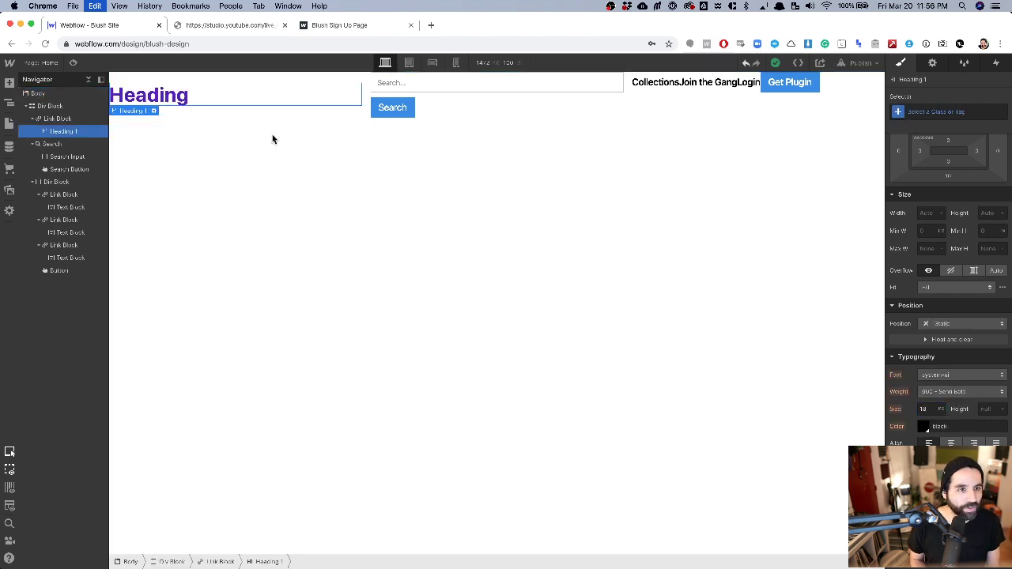
left_click(927, 409)
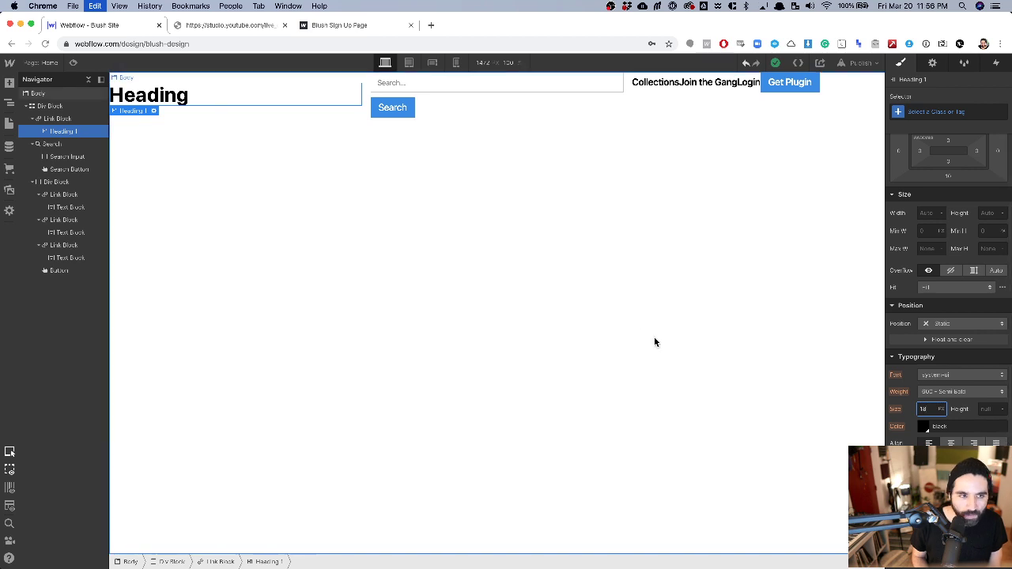
left_click(261, 120)
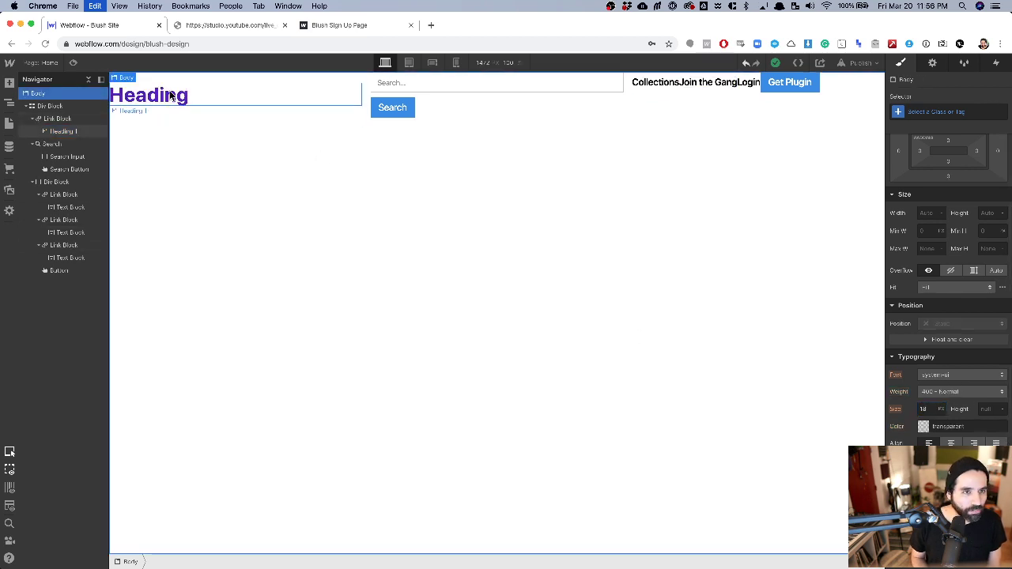
left_click(61, 130)
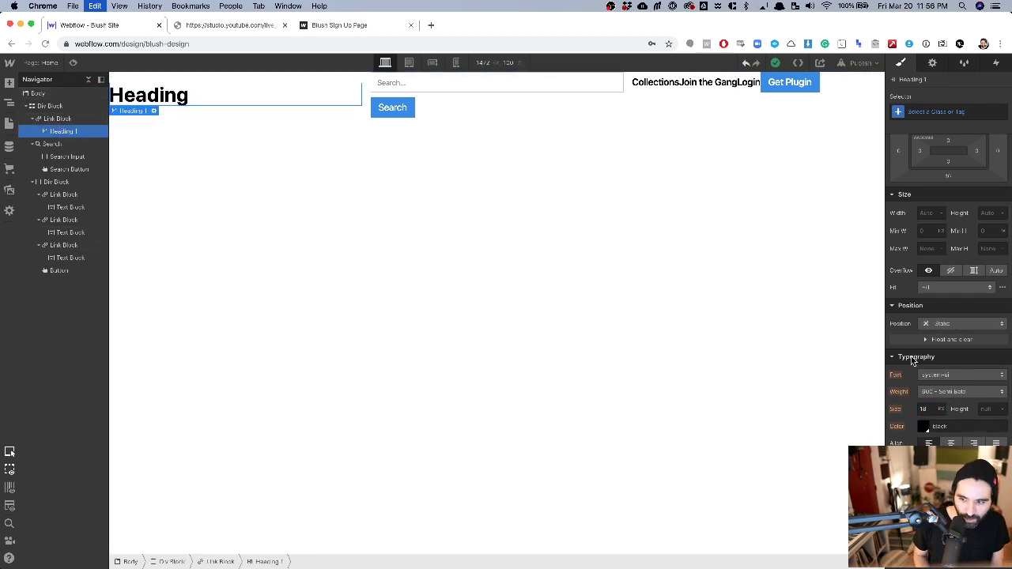
left_click(929, 413)
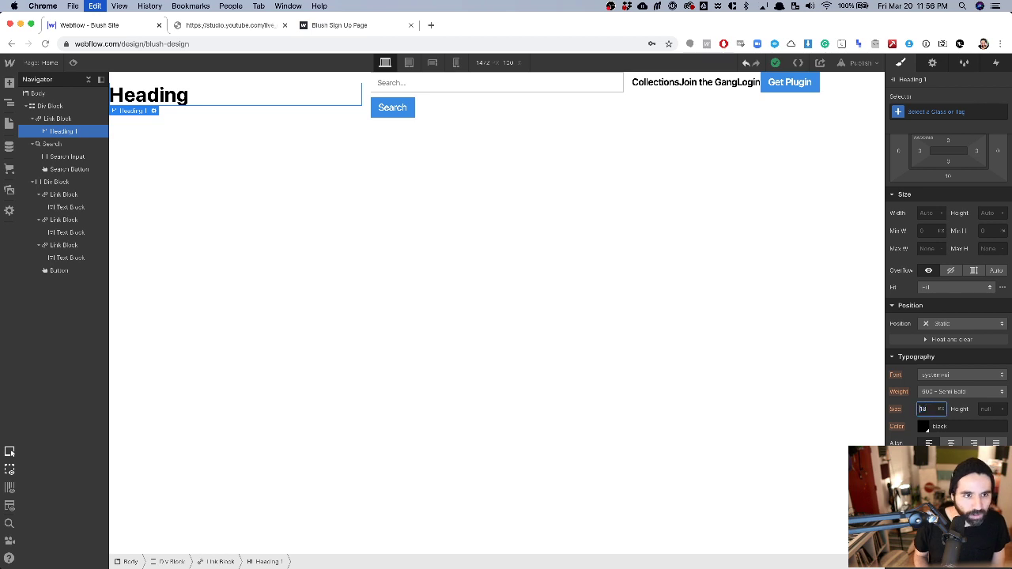
key("Down")
key("Up")
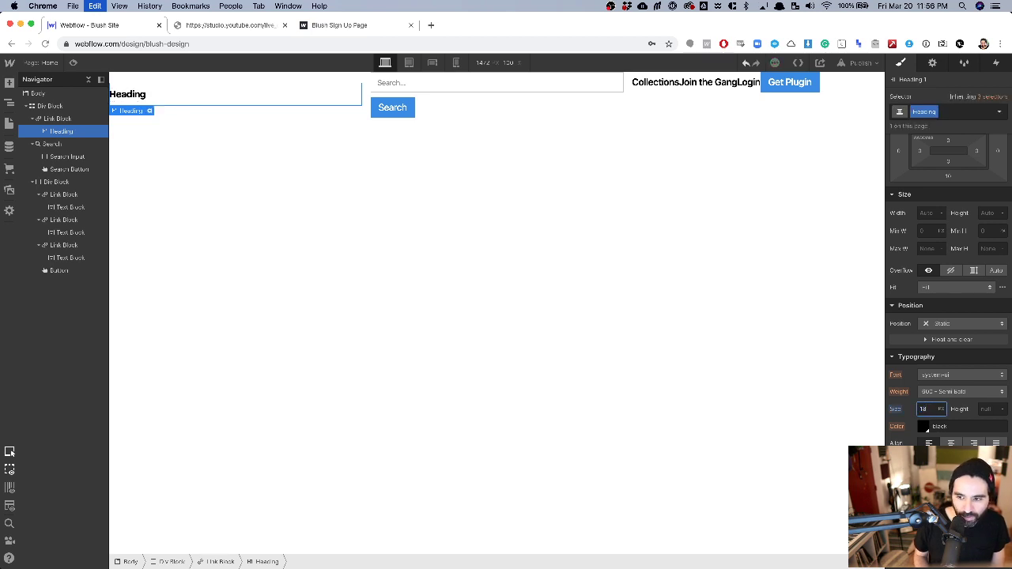
left_click(352, 180)
Set the Heading's top and bottom margins to 0.
left_click(139, 98)
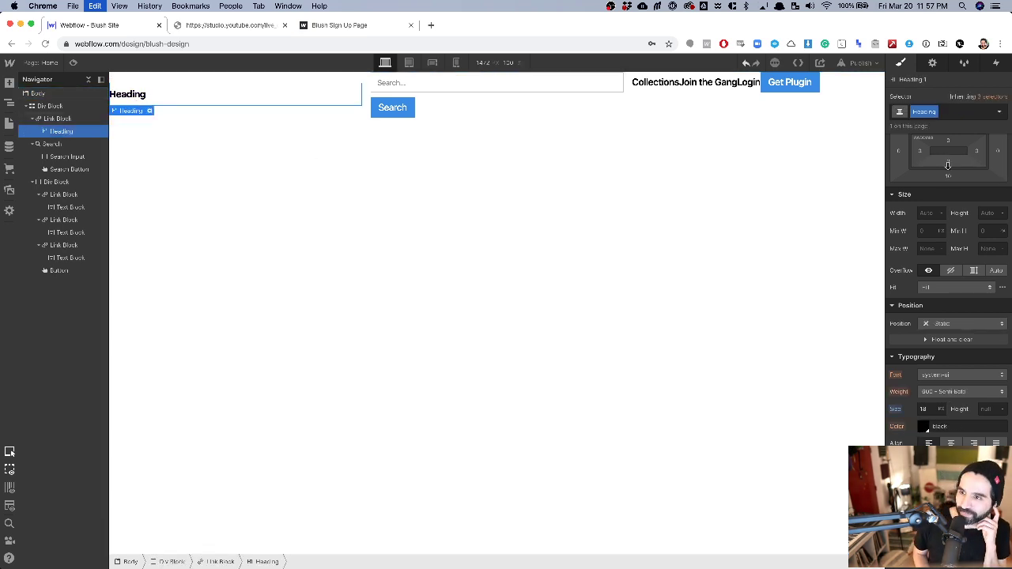
scroll(957, 208, "up", 3)
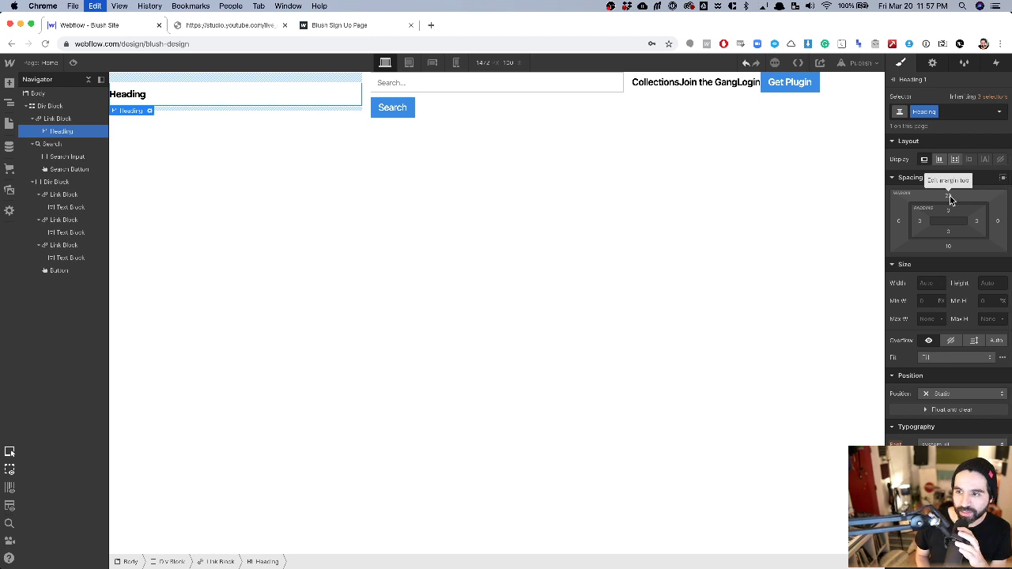
left_click(950, 195)
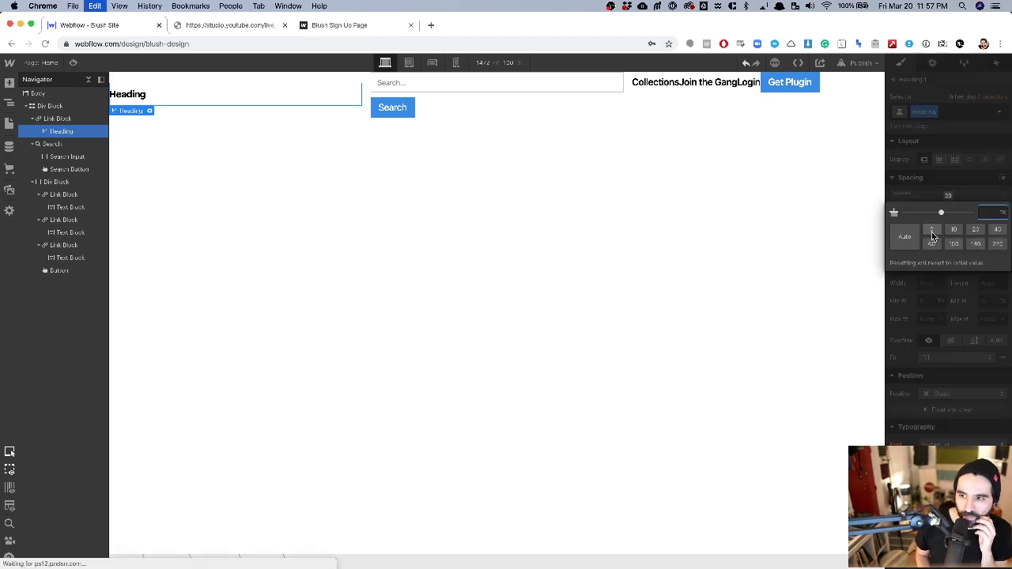
left_click(933, 231)
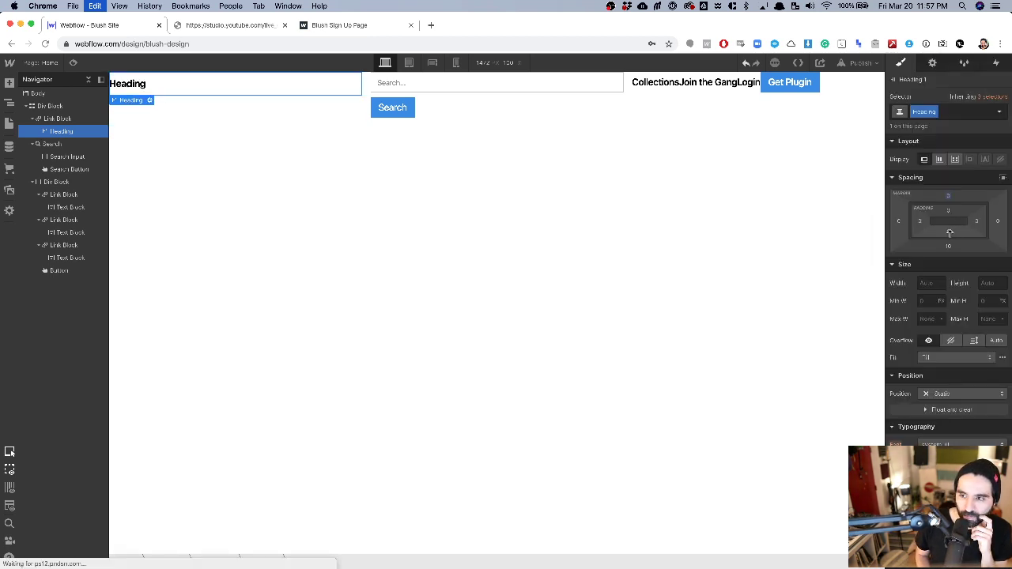
left_click(949, 246)
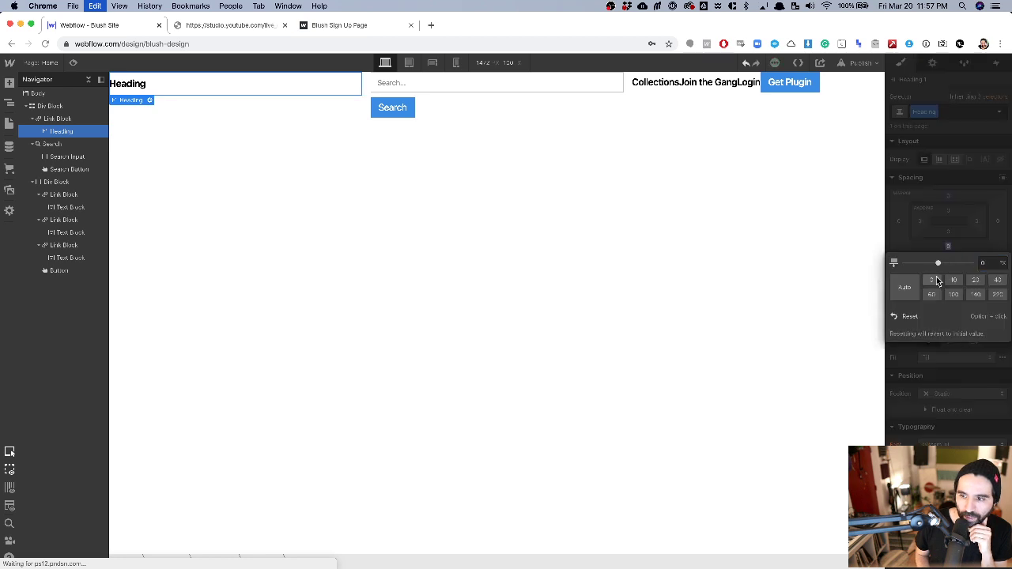
left_click(359, 167)
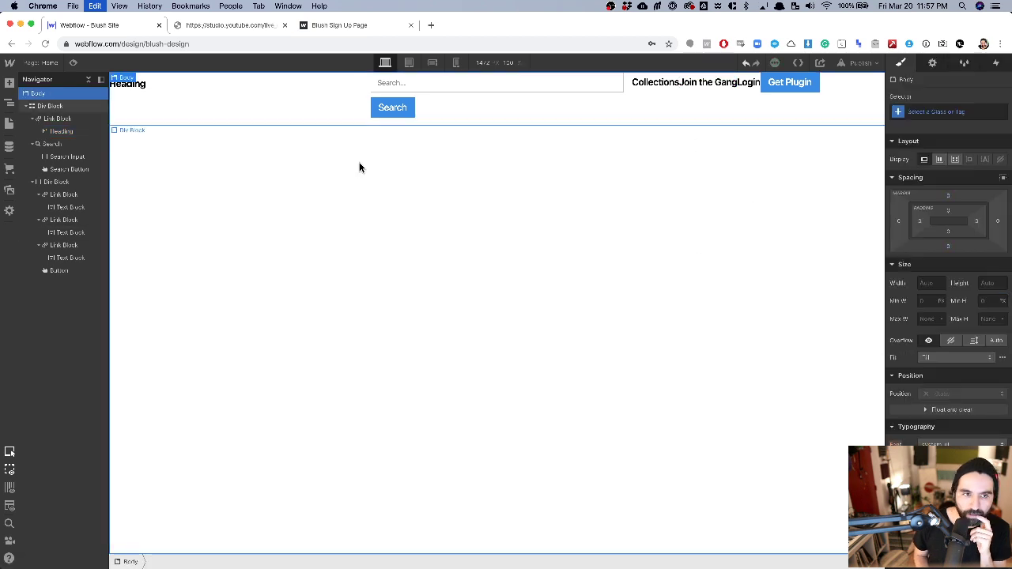
Try to delete the Search button beneath the header's search input.
left_click(174, 92)
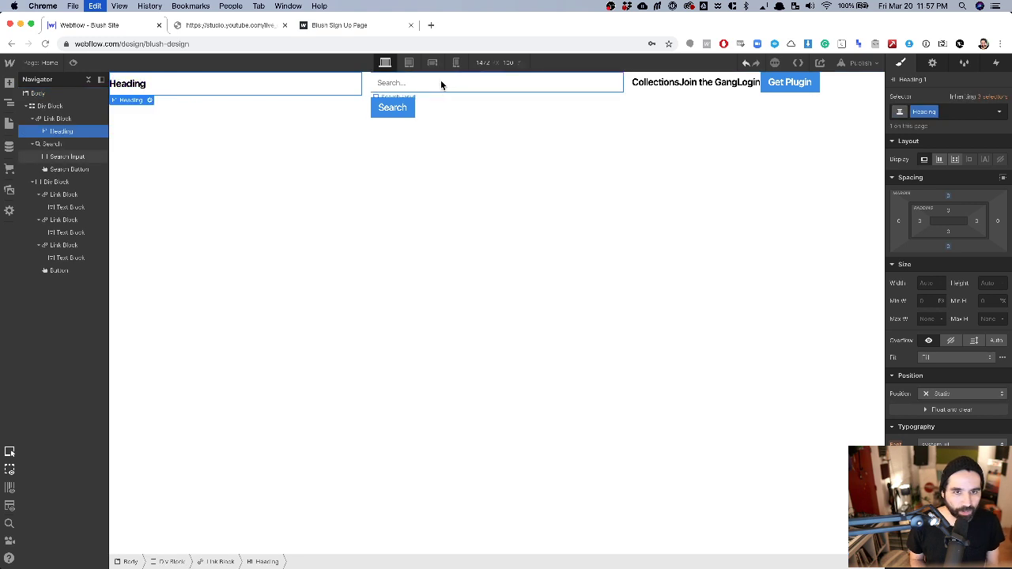
left_click(422, 84)
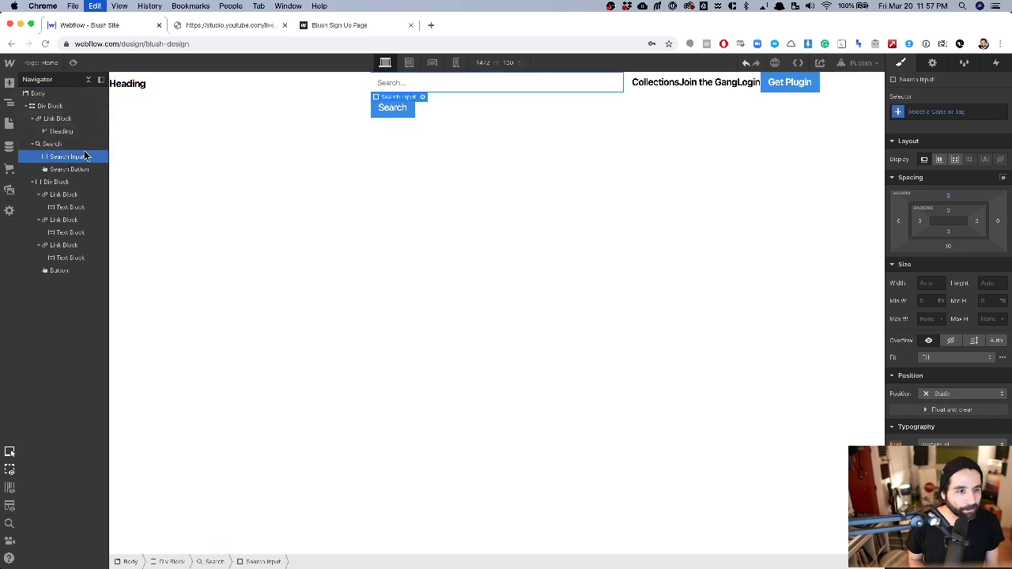
left_click(400, 113)
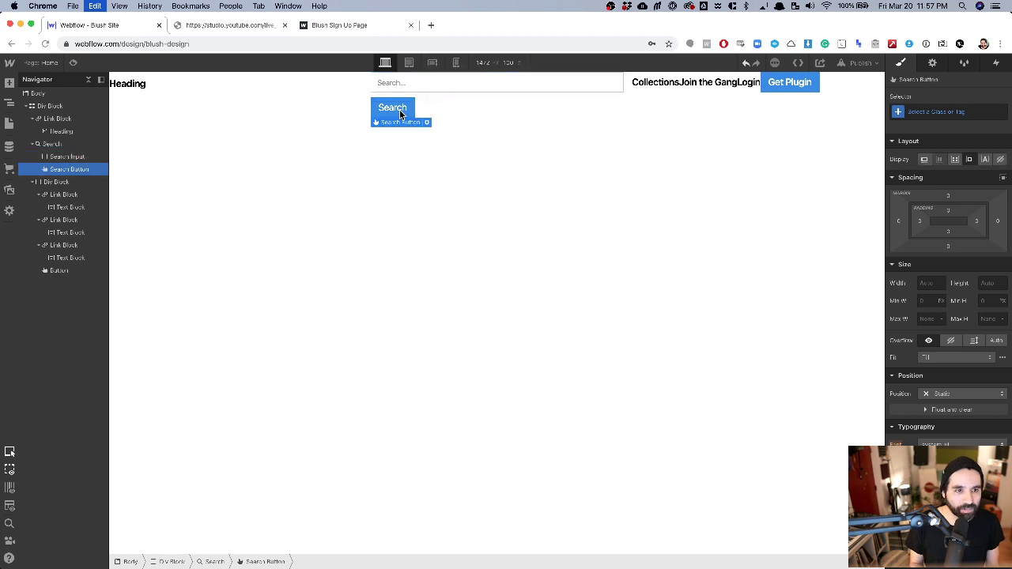
key("Delete")
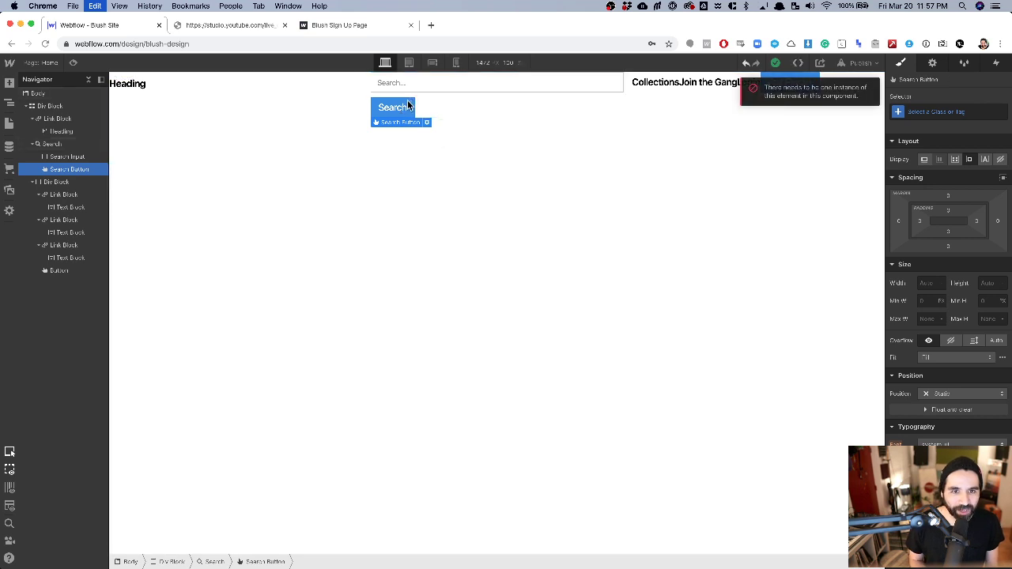
Hide the Search button by setting its display to None.
left_click(933, 64)
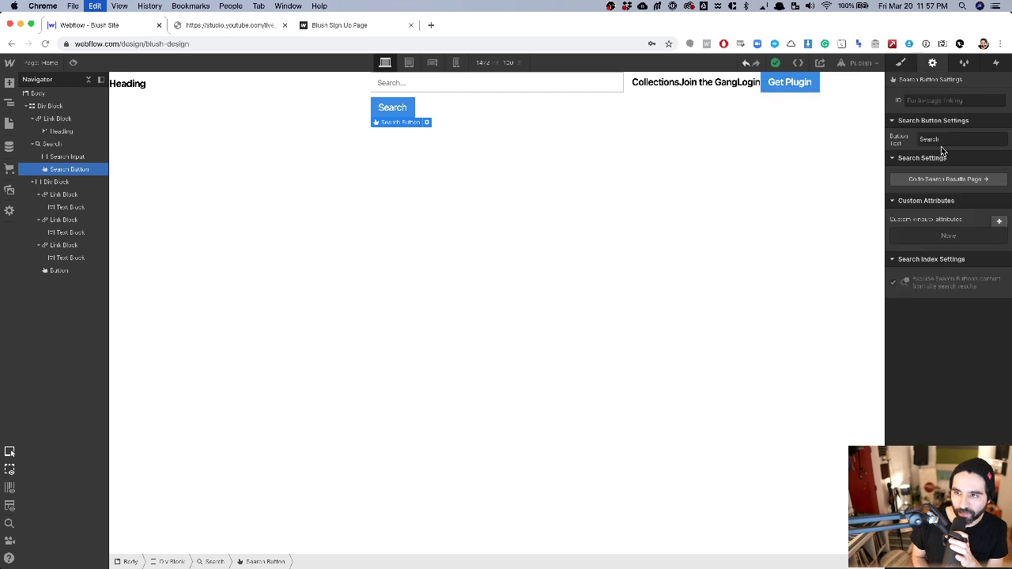
left_click(903, 61)
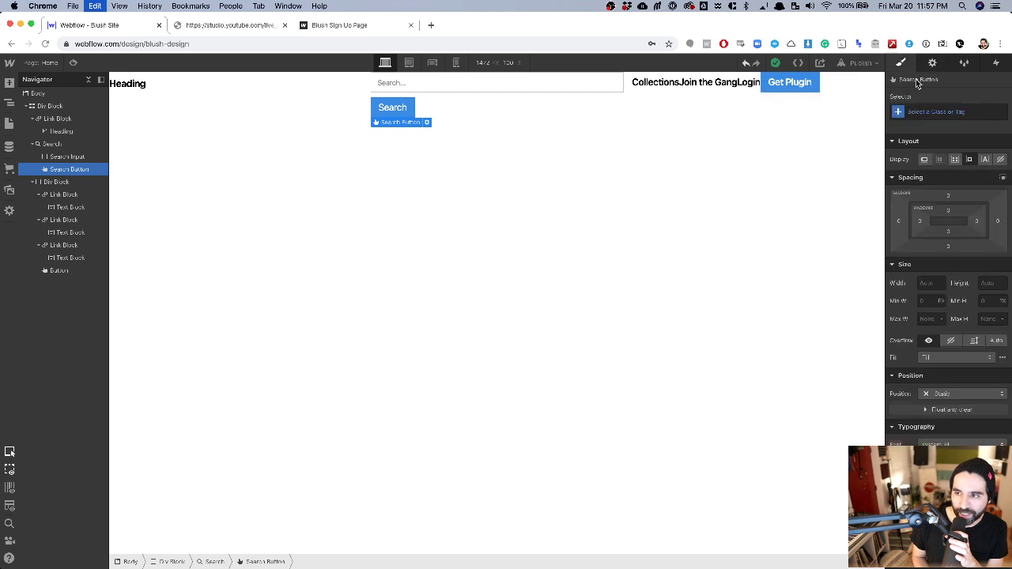
left_click(1001, 159)
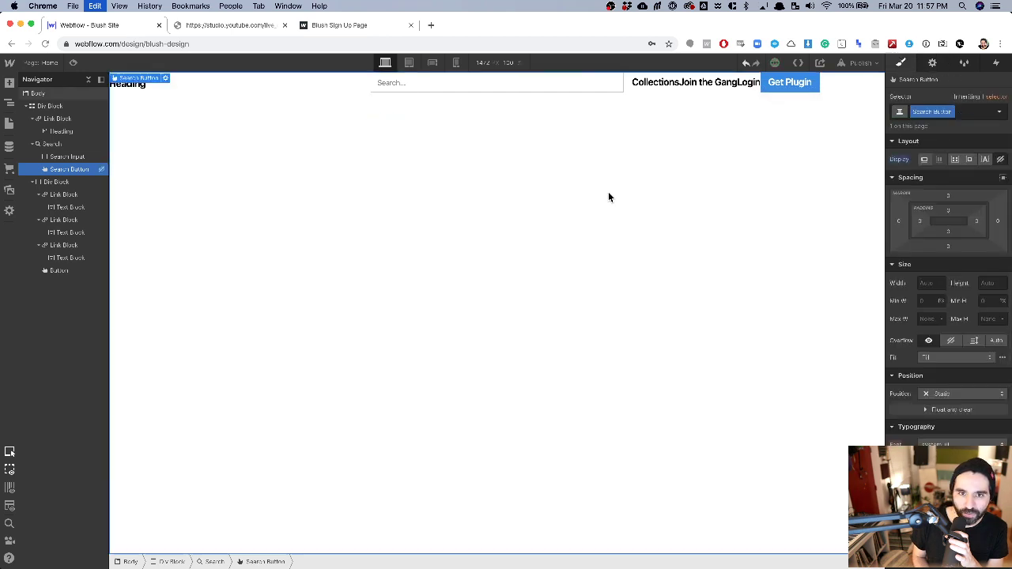
Set the Collections link block's left and right padding to 20 px, checking the link spacing in the Sketch design.
left_click(509, 88)
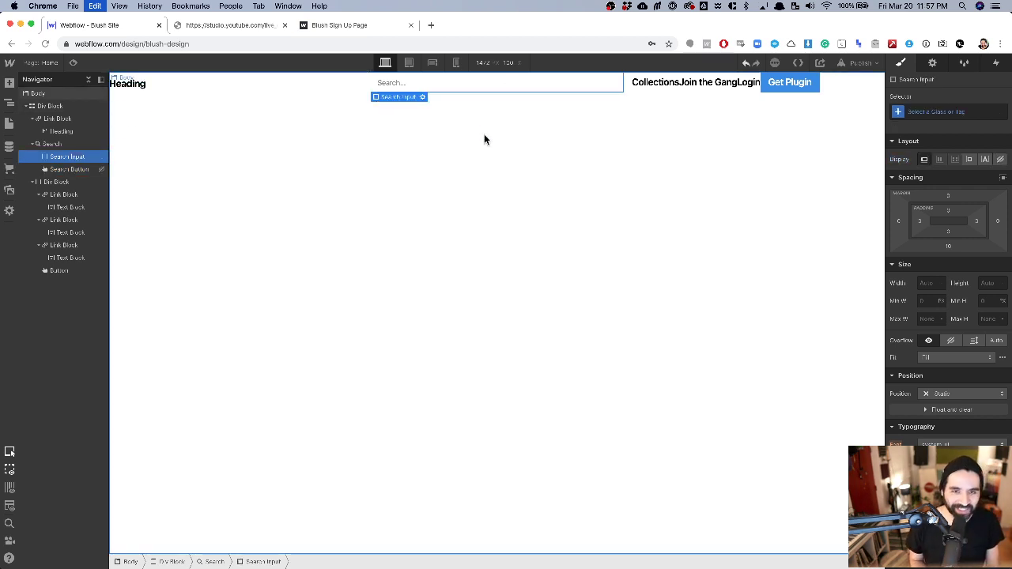
left_click(653, 84)
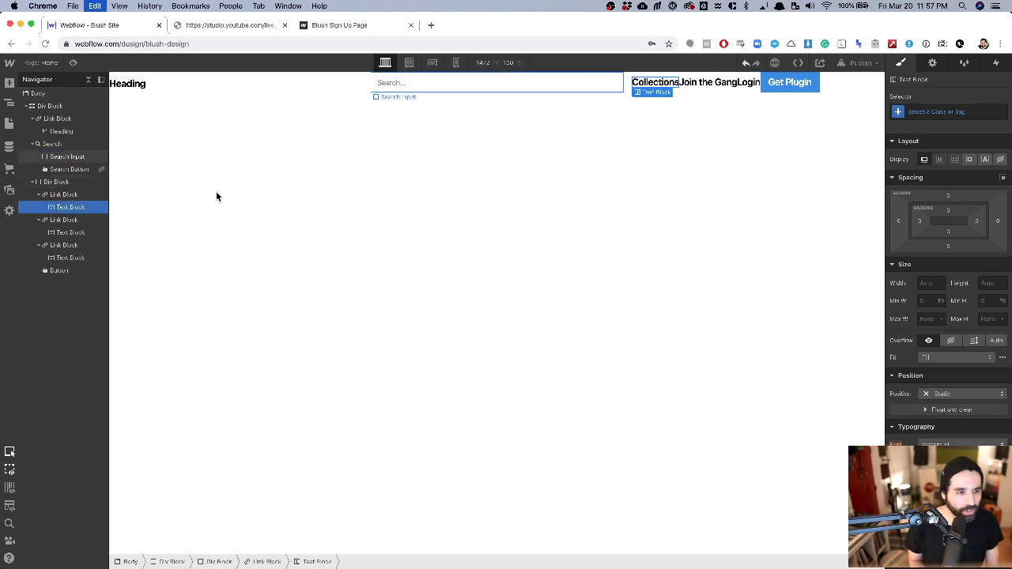
left_click(66, 193)
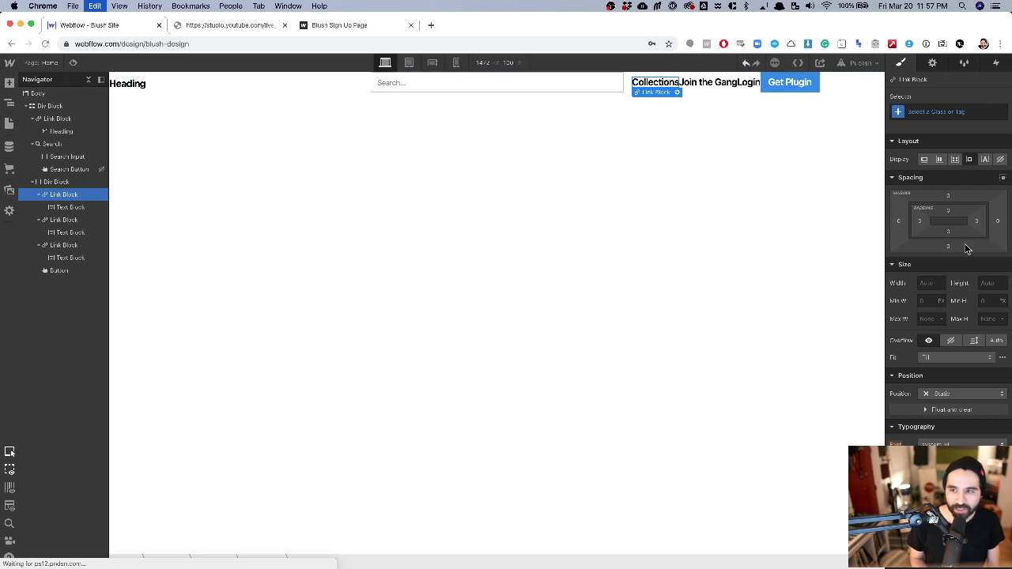
key("super+Tab")
left_click(592, 162)
left_click(591, 162)
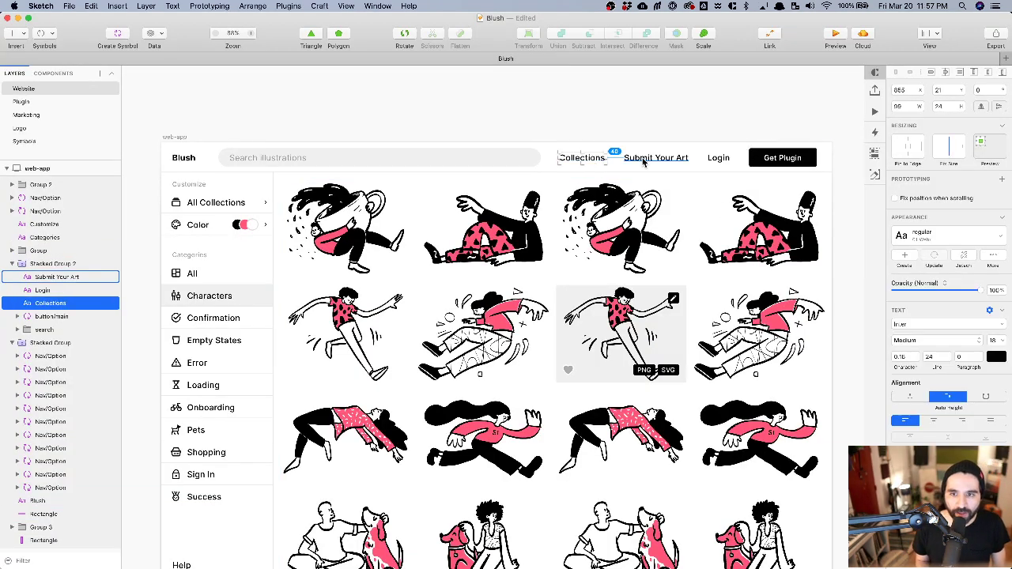
key("super+Tab")
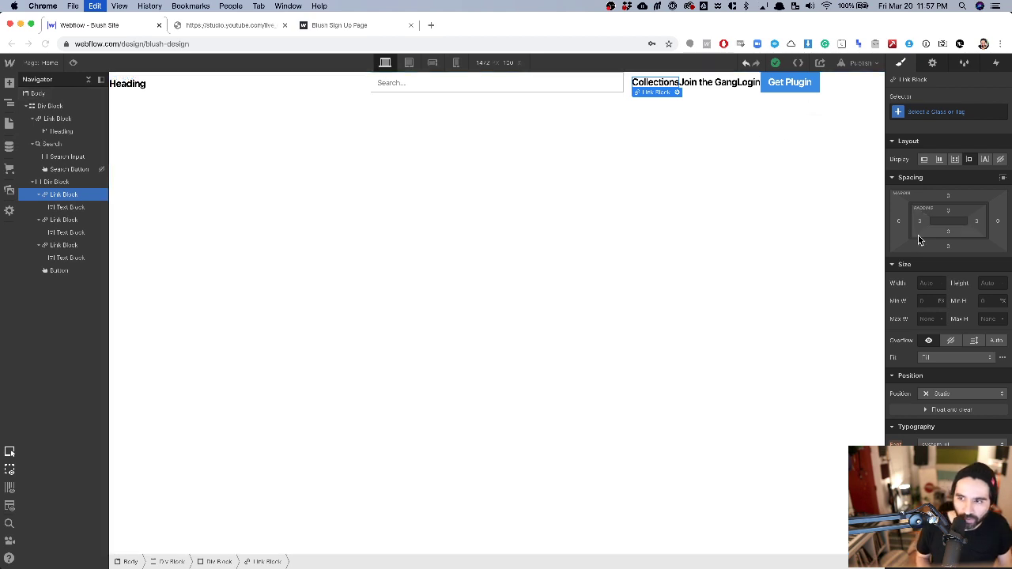
mouse_move(952, 225)
left_mouse_down()
mouse_move(964, 227)
mouse_move(953, 229)
left_mouse_up()
Examine the spacing around the Collections, Submit Your Art and Login links in the Sketch header.
key("super+Tab")
left_click(586, 105)
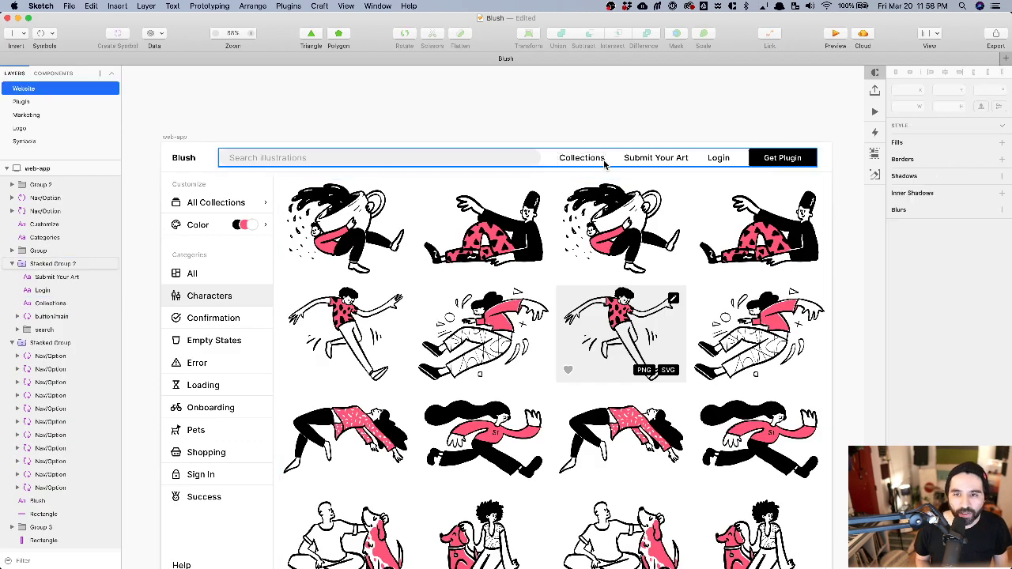
left_click(582, 157)
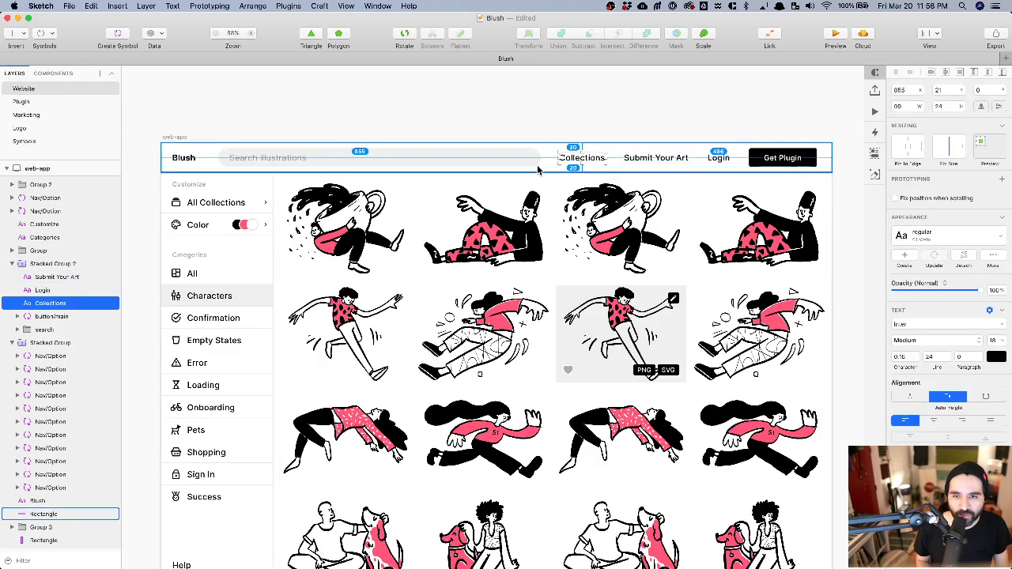
left_click(657, 159)
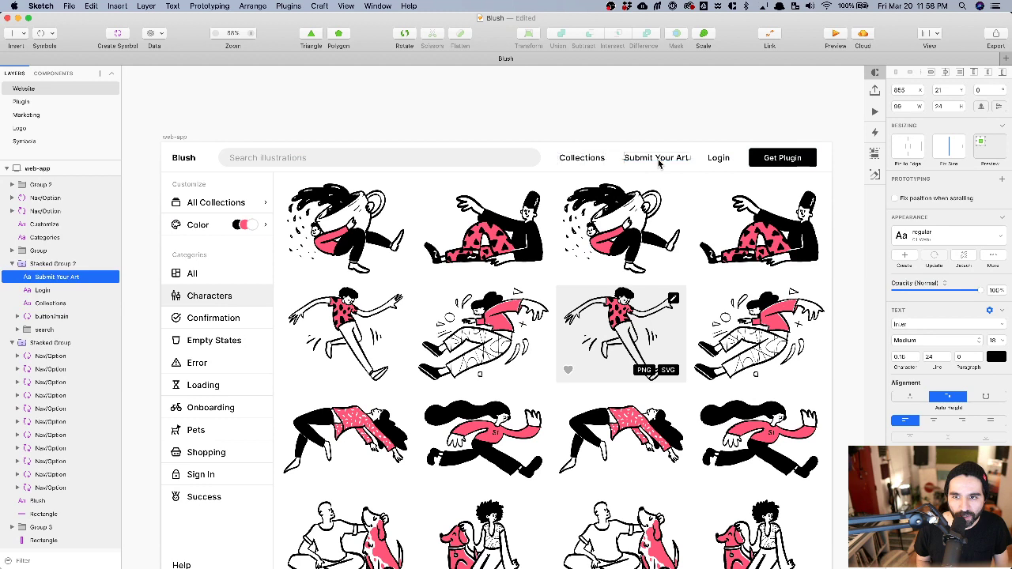
left_click(723, 159)
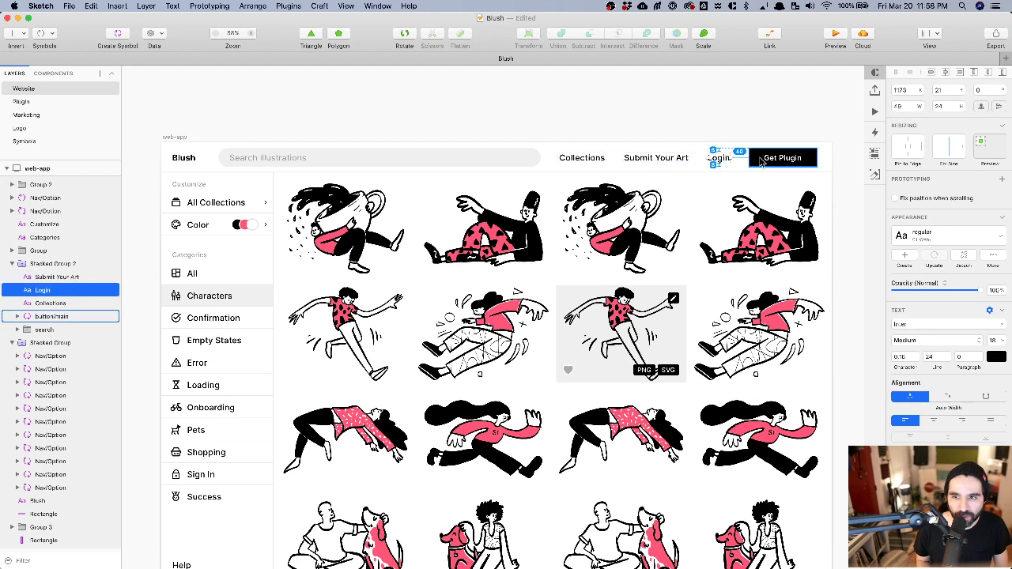
left_click(659, 108)
Return to Webflow and rename the Collections link block's class to "nav-link".
key("super+Tab")
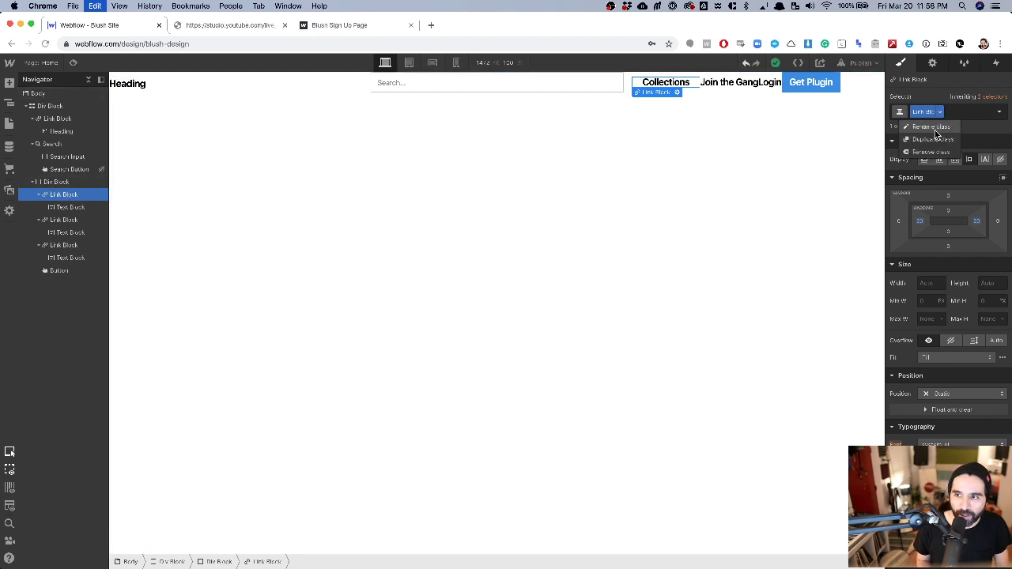
type("nav-l")
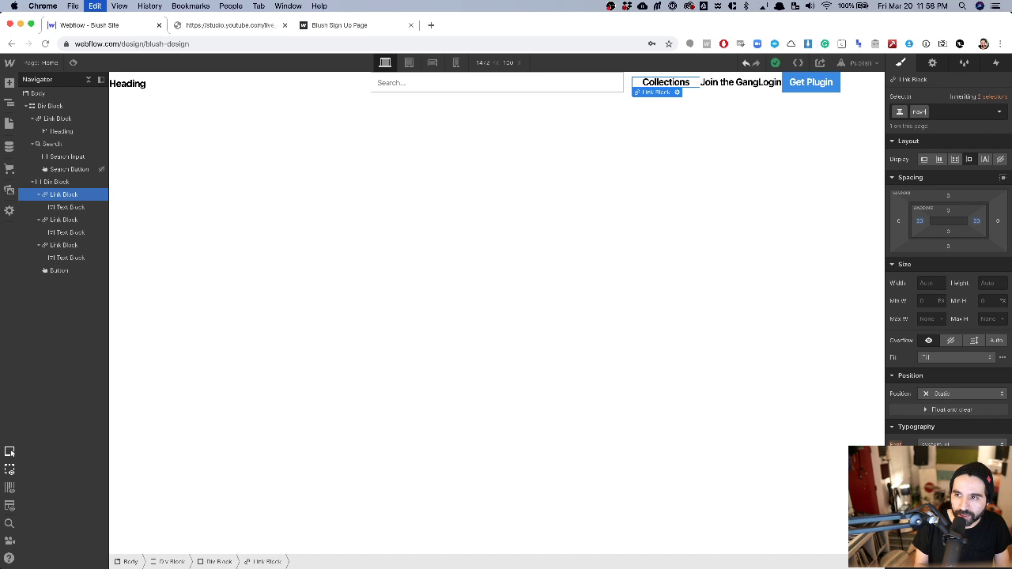
type("ink")
key("Return")
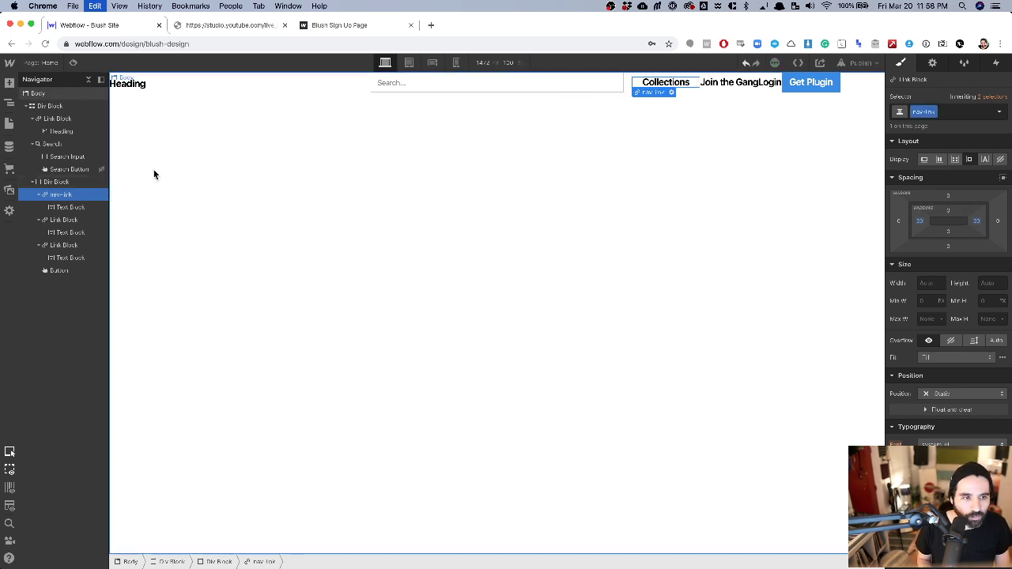
Give the div block that holds the navigation links and button a new class named "nav".
left_click(68, 184)
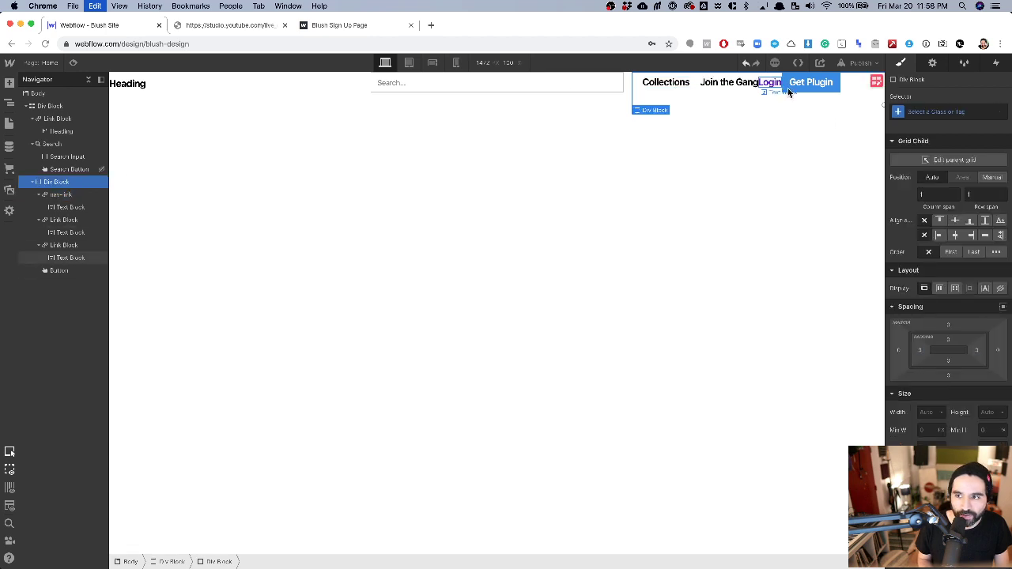
left_click(929, 112)
type("nav")
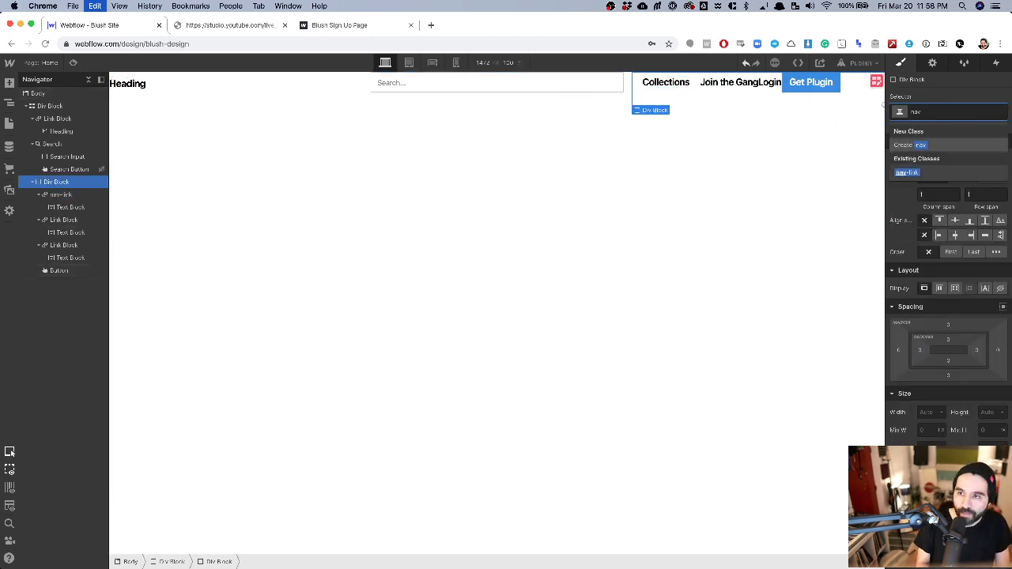
key("Return")
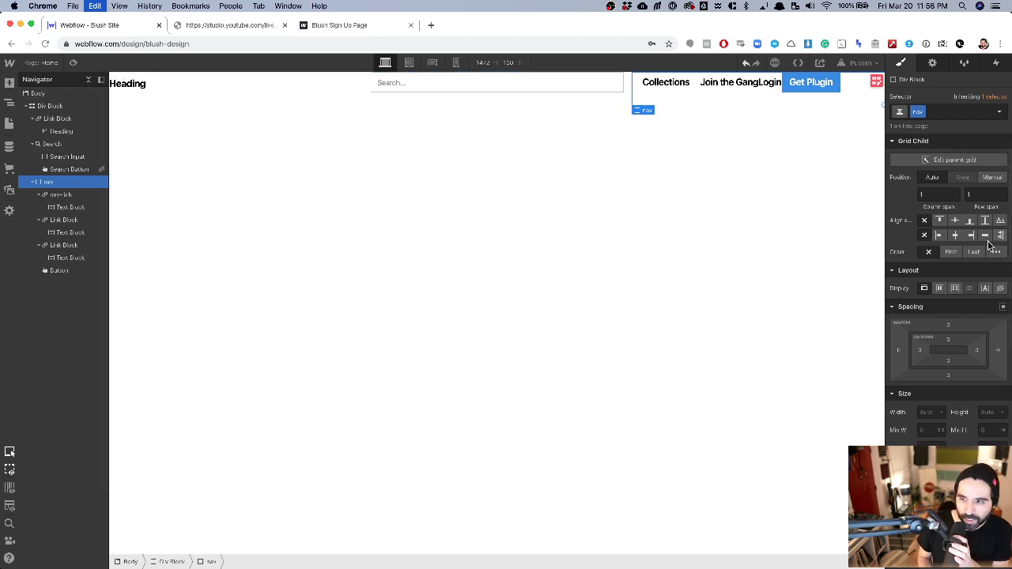
Lay out the nav block as a horizontal flexbox with centered alignment and space-around justification.
left_click(940, 289)
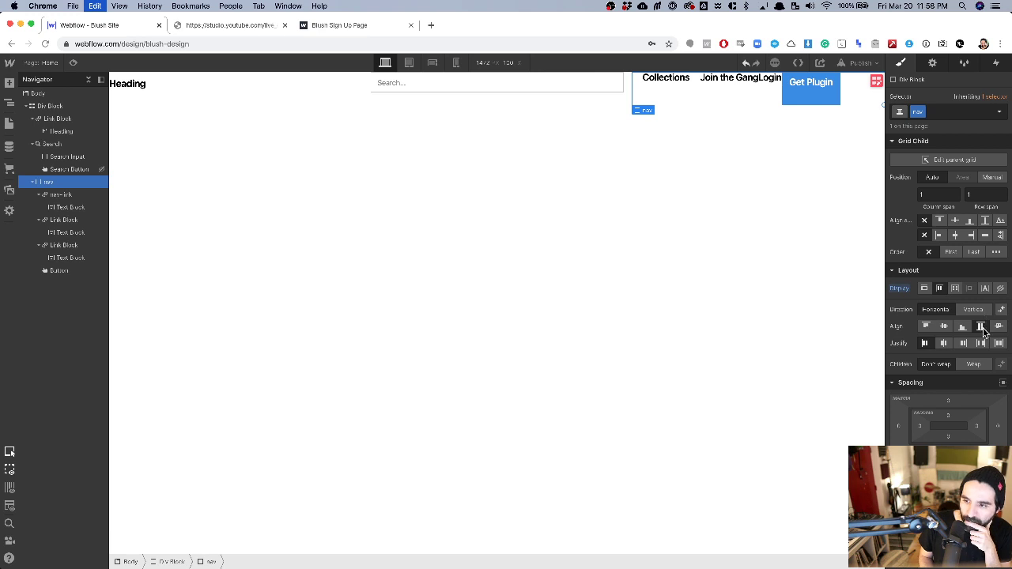
left_click(945, 328)
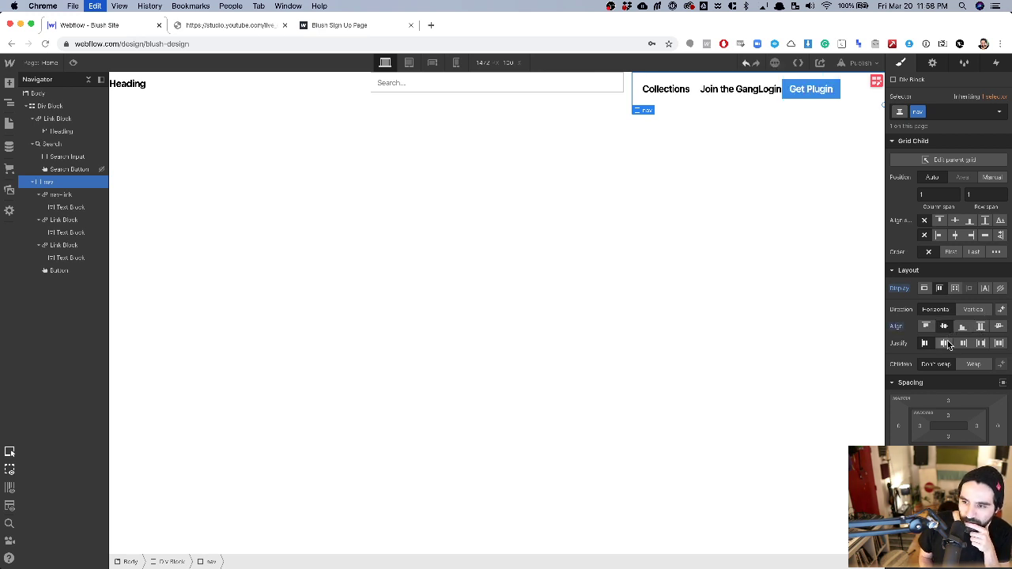
left_click(999, 343)
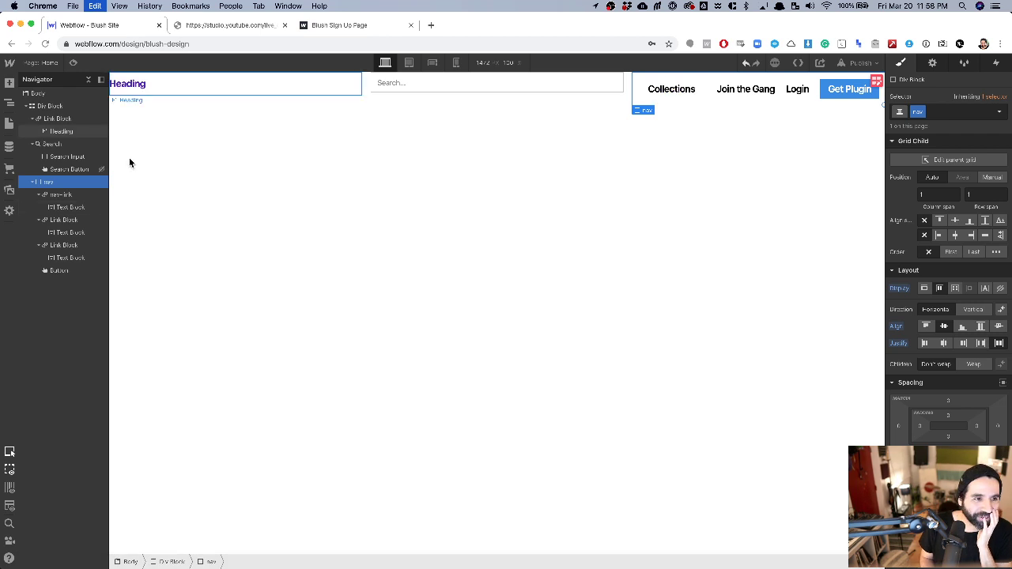
Set the nav-link class's top and bottom padding to 20 px and compare it with the Collections link's spacing in Sketch.
left_click(65, 219)
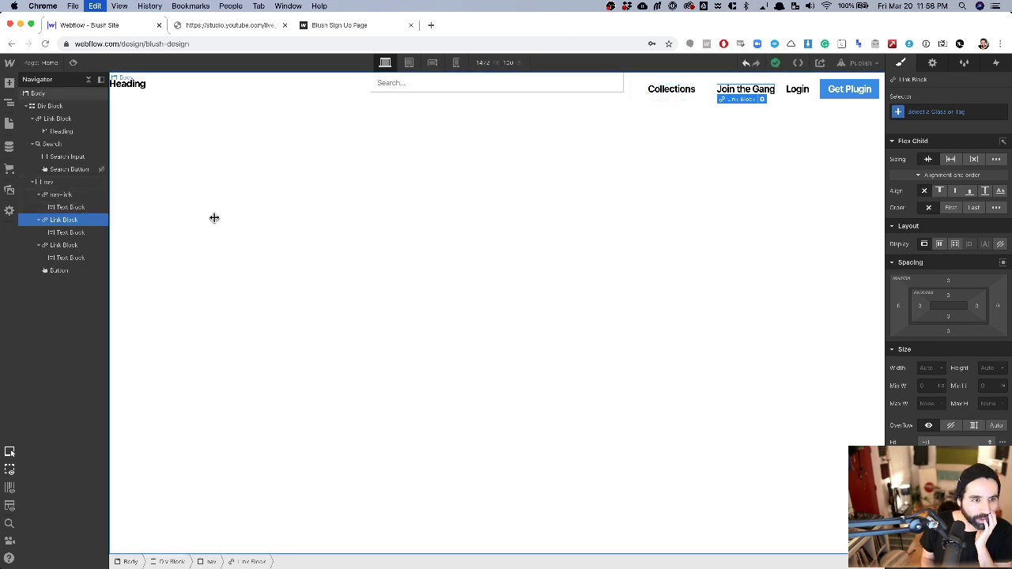
left_click(66, 195)
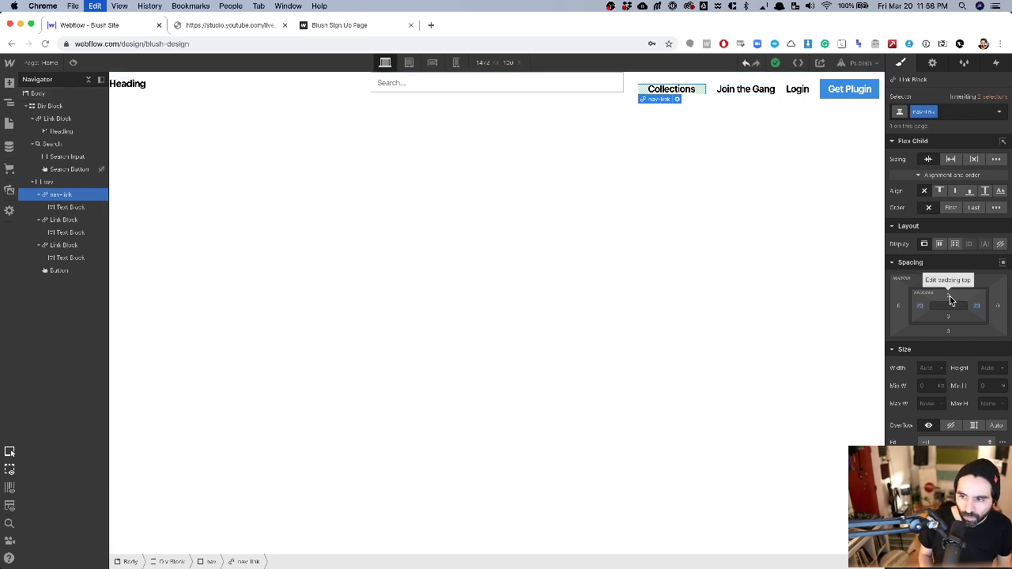
left_click_drag(952, 313, 958, 318)
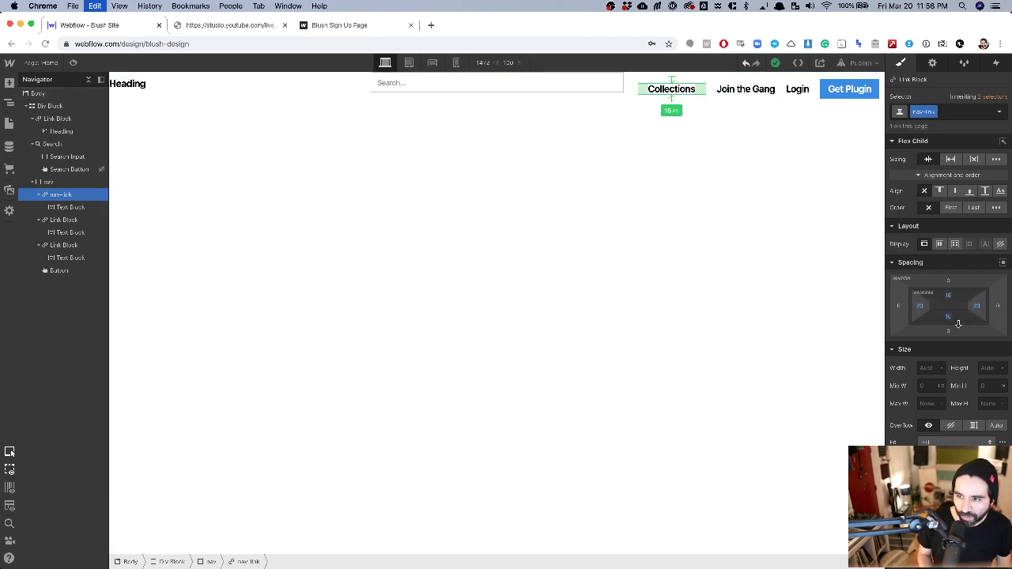
left_click_drag(958, 327, 959, 329)
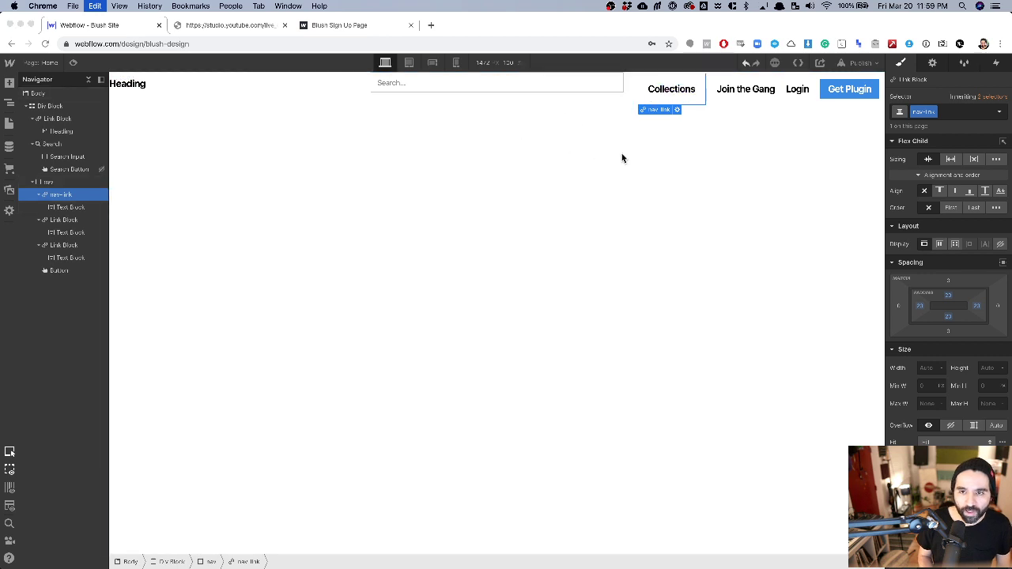
key("super+Tab")
left_click(593, 158)
key("alt")
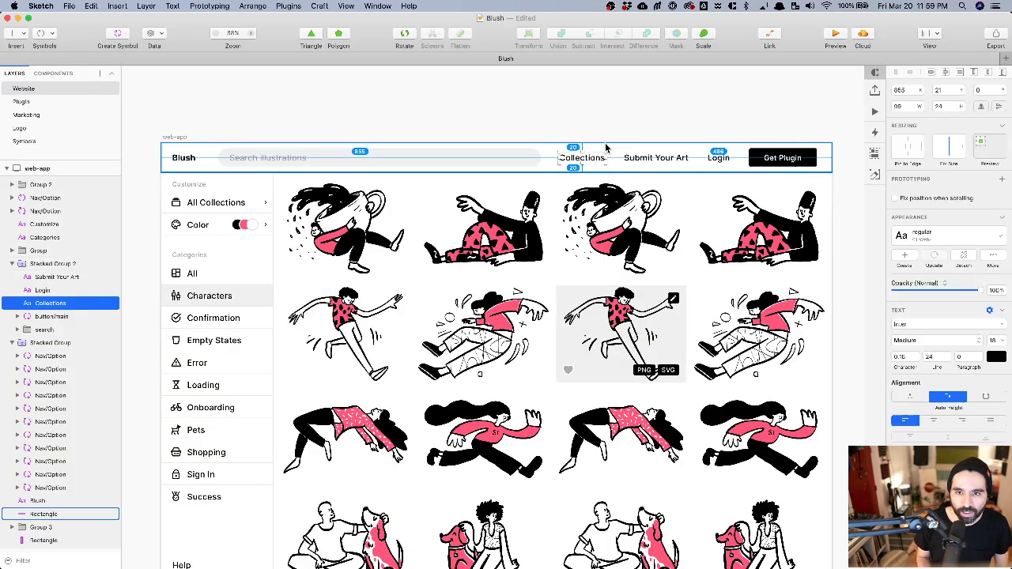
key("super+Tab")
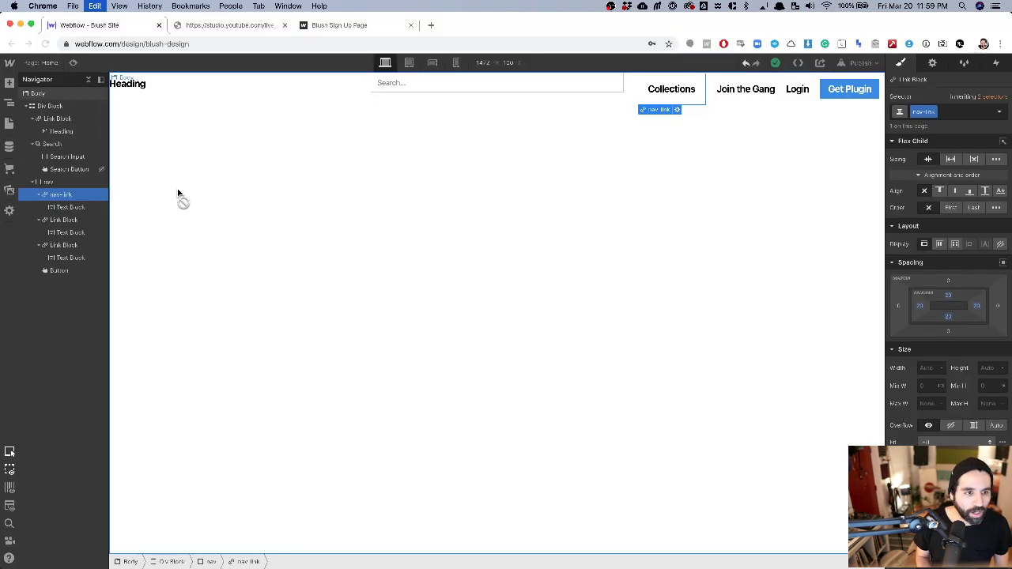
Apply the existing nav-link class to the Join the Gang link block.
left_click(64, 219)
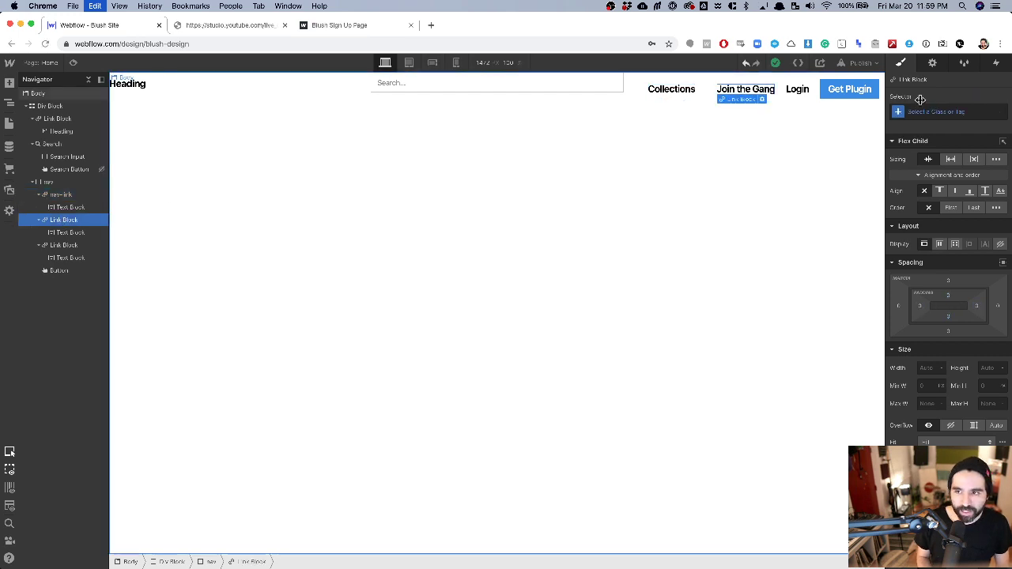
left_click(948, 110)
type("nav")
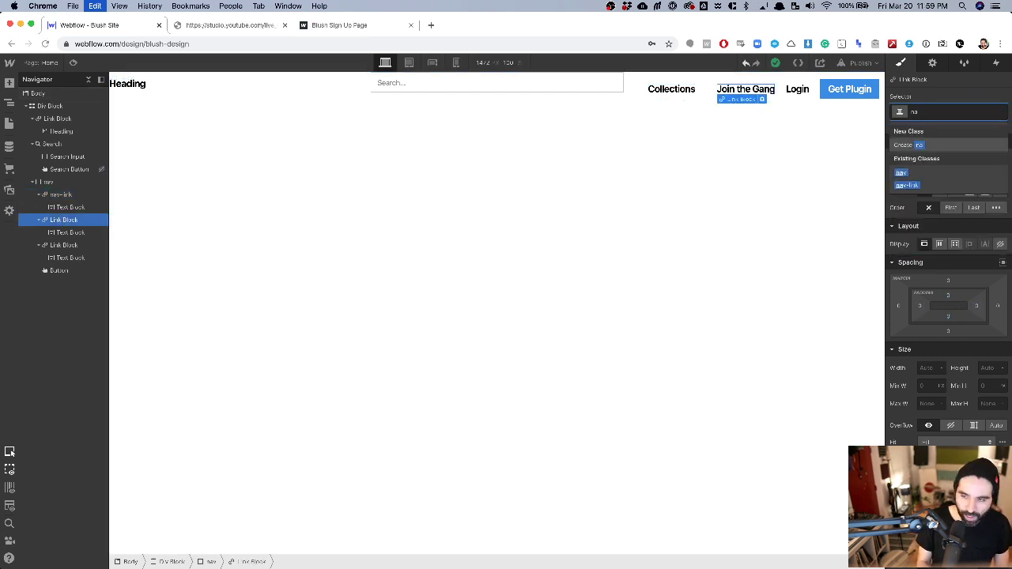
key("Down")
key("Down")
key("Return")
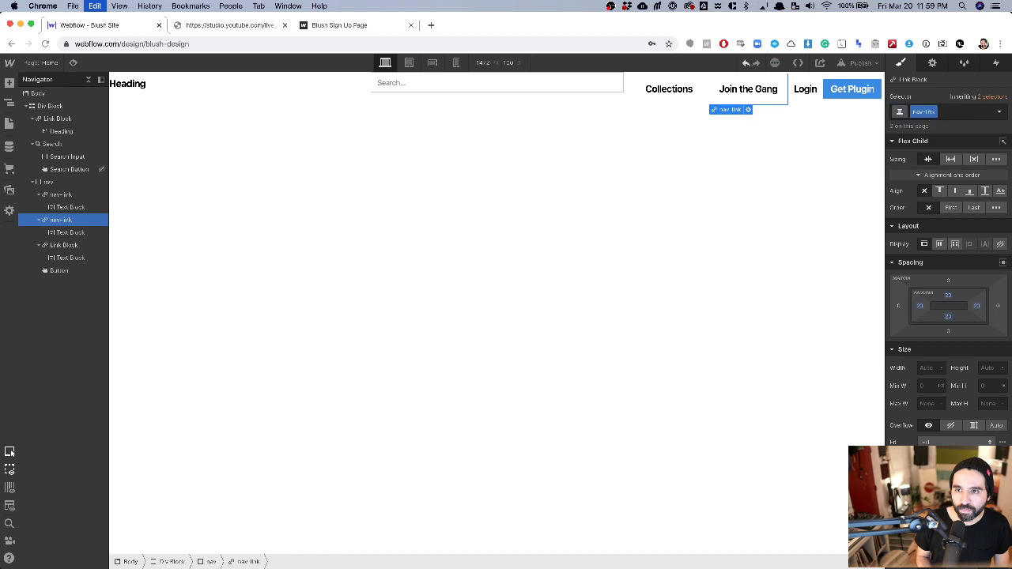
left_click(787, 75)
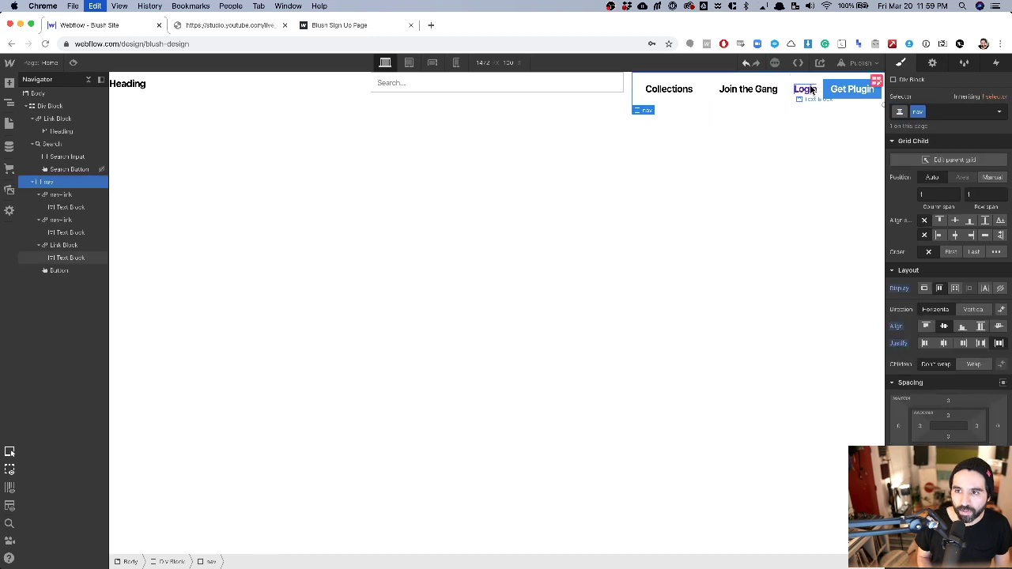
Apply the existing nav-link class to the Login link block.
left_click(811, 90)
key("super+Up")
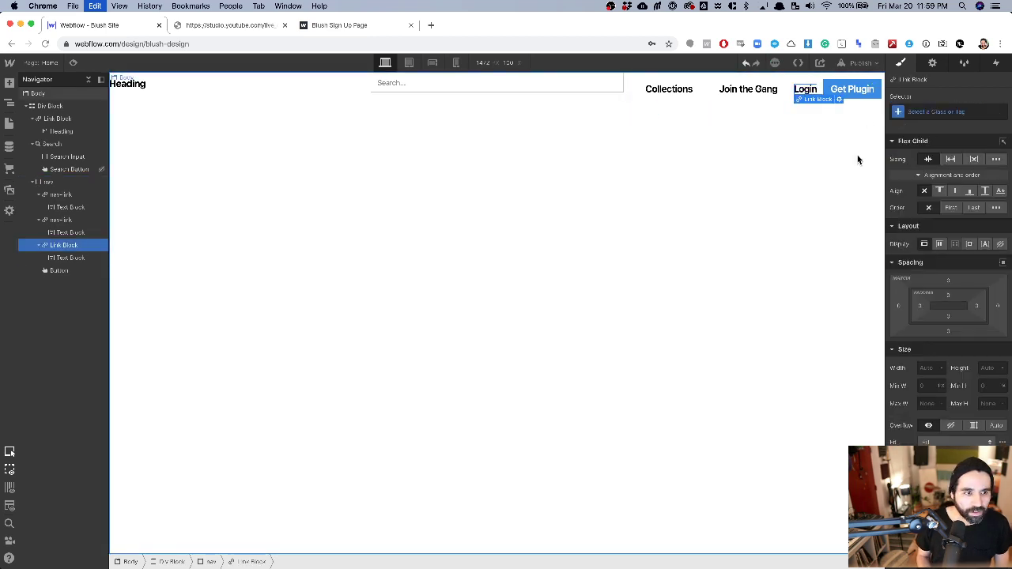
left_click(946, 111)
type("nav")
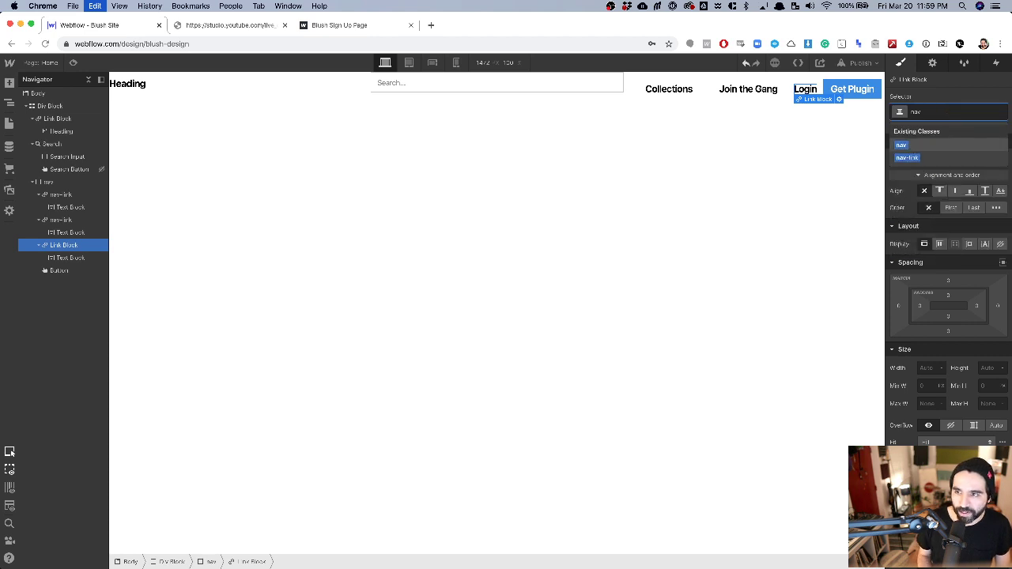
key("Down")
key("Return")
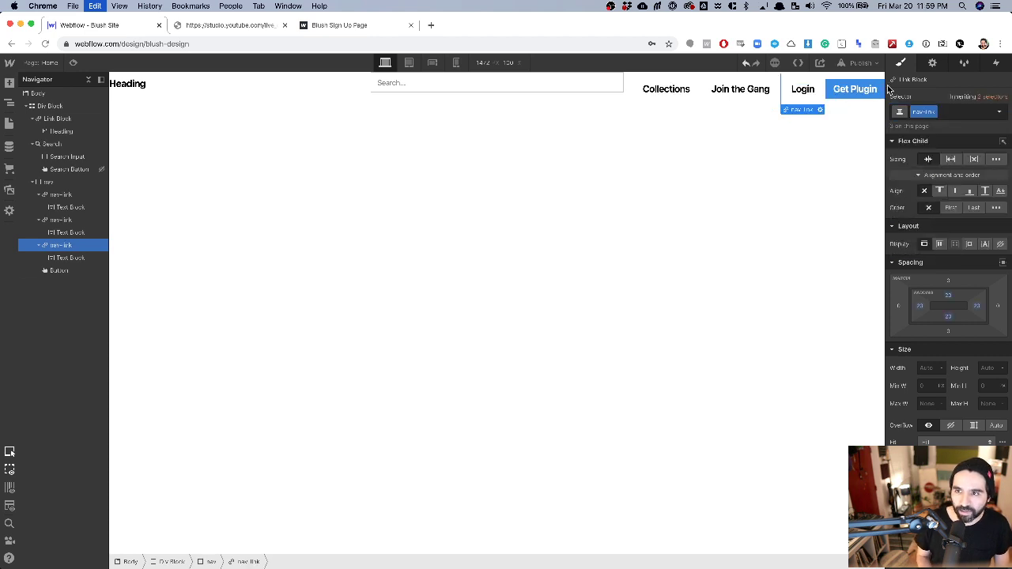
Select the Get Plugin button, switch to Sketch and inspect the matching button's dimensions in the web-app header.
left_click(851, 83)
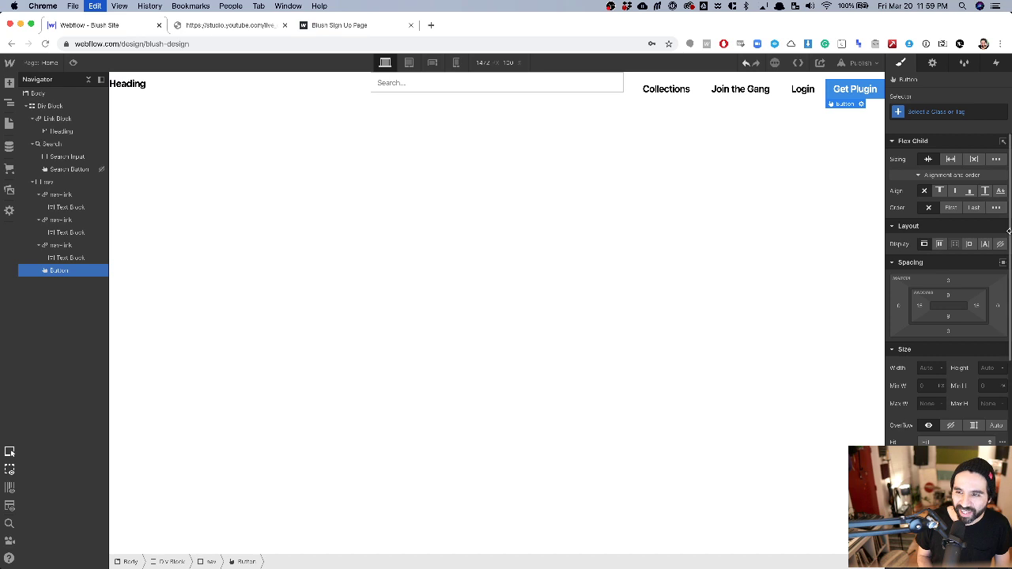
key("super+Tab")
left_click(811, 155)
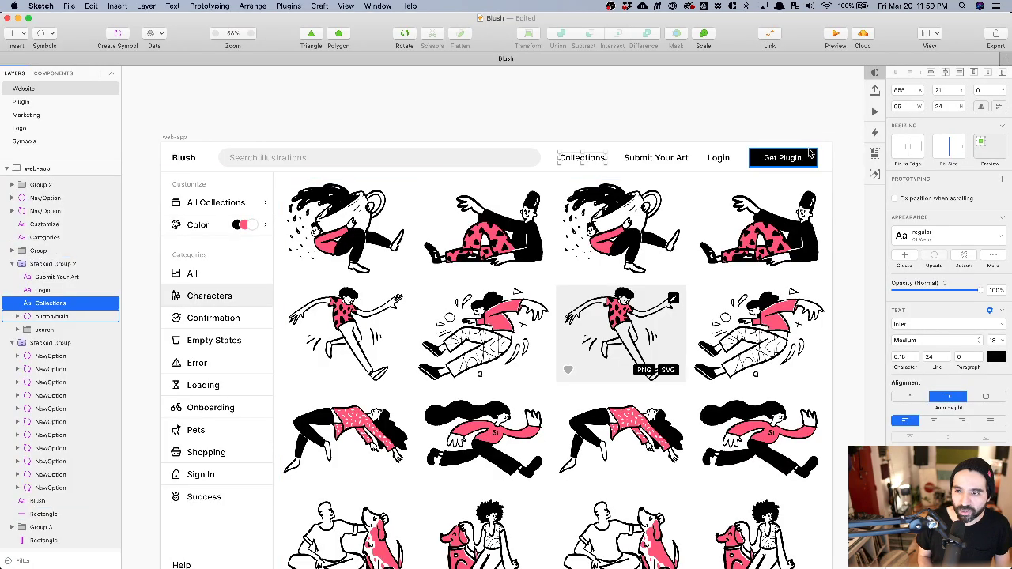
scroll(764, 140, "up", 5)
scroll(712, 140, "right", 1)
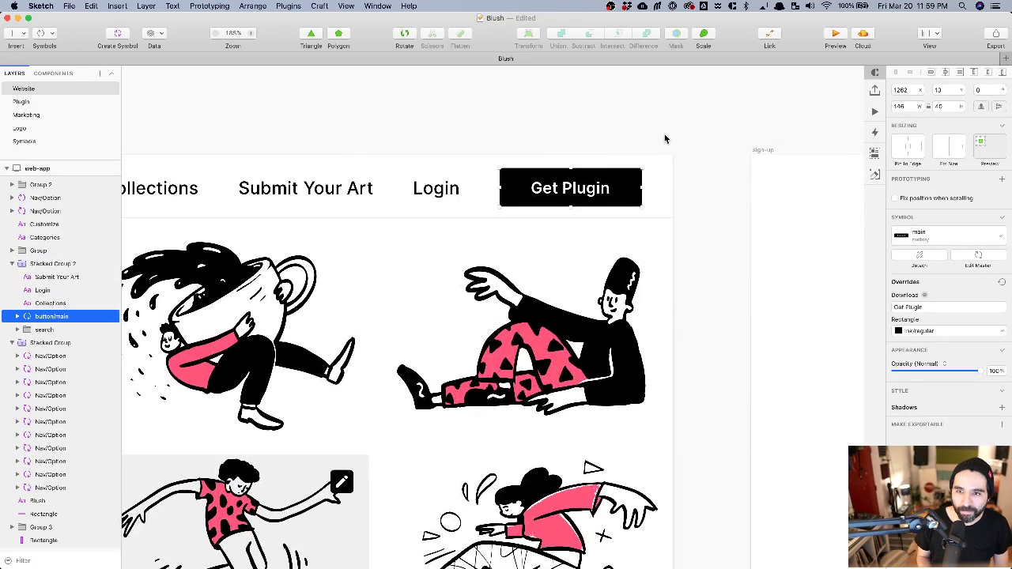
key("super+Tab")
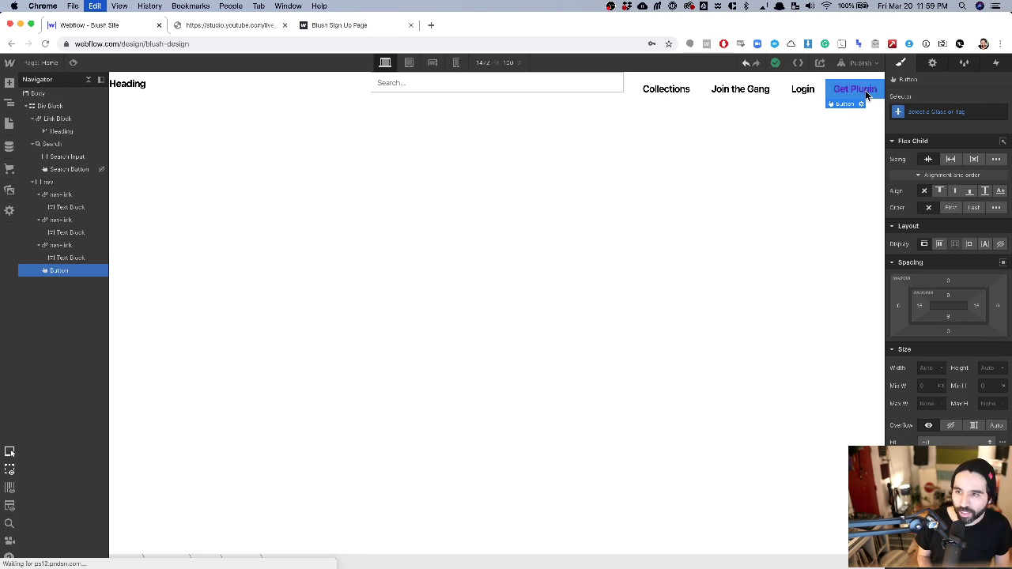
Open the master of the Get Plugin button symbol in Sketch and inspect its Download label's text properties.
key("super+Tab")
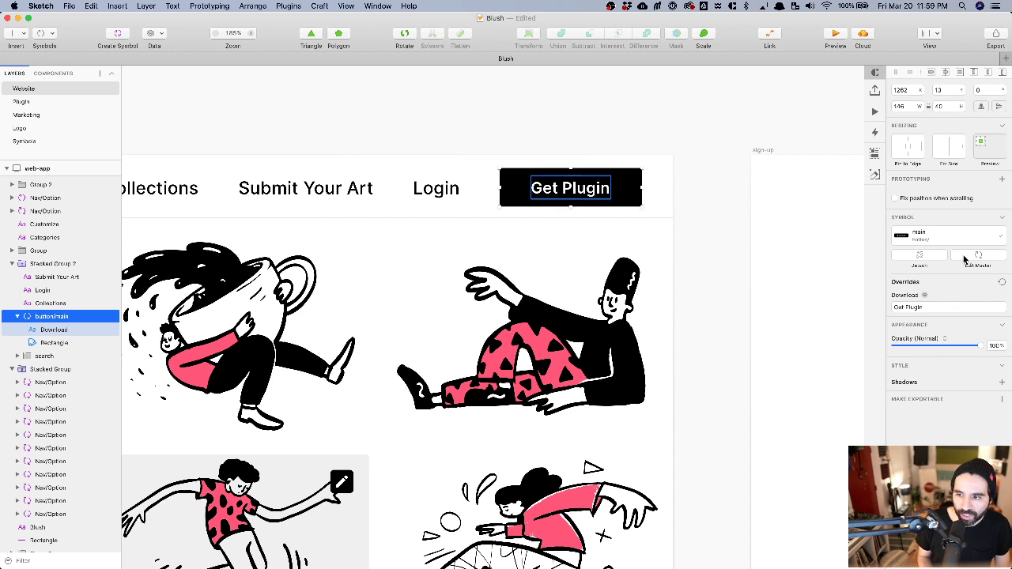
left_click(669, 136)
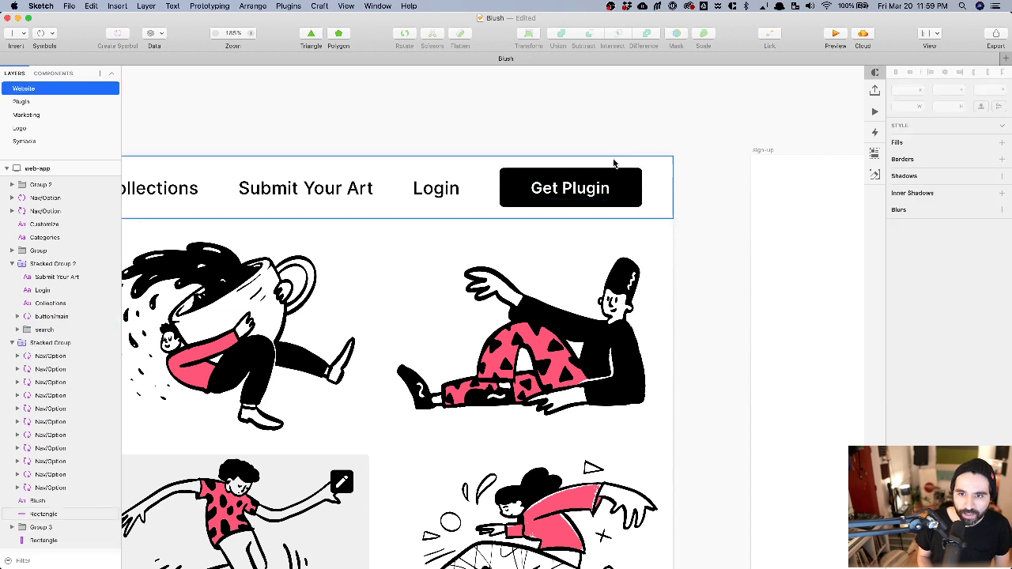
left_click(623, 181)
double_click(623, 181)
left_click(549, 199)
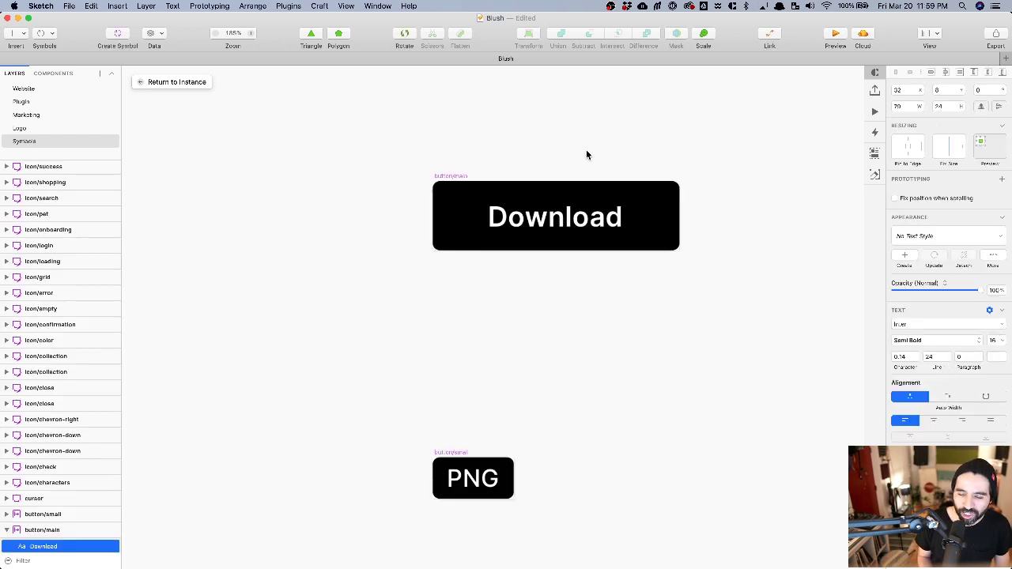
scroll(586, 152, "up", 5)
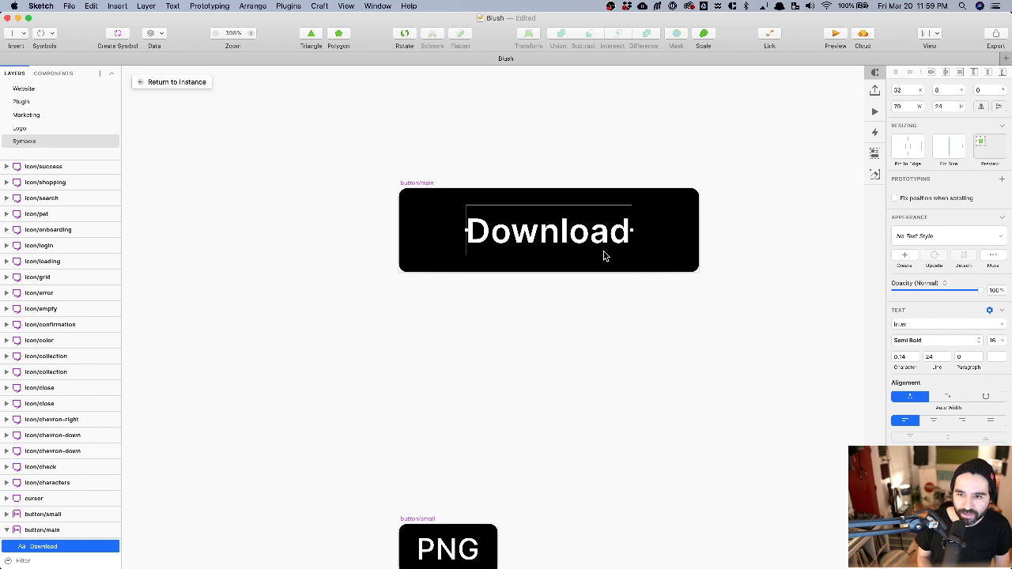
key("super+Tab")
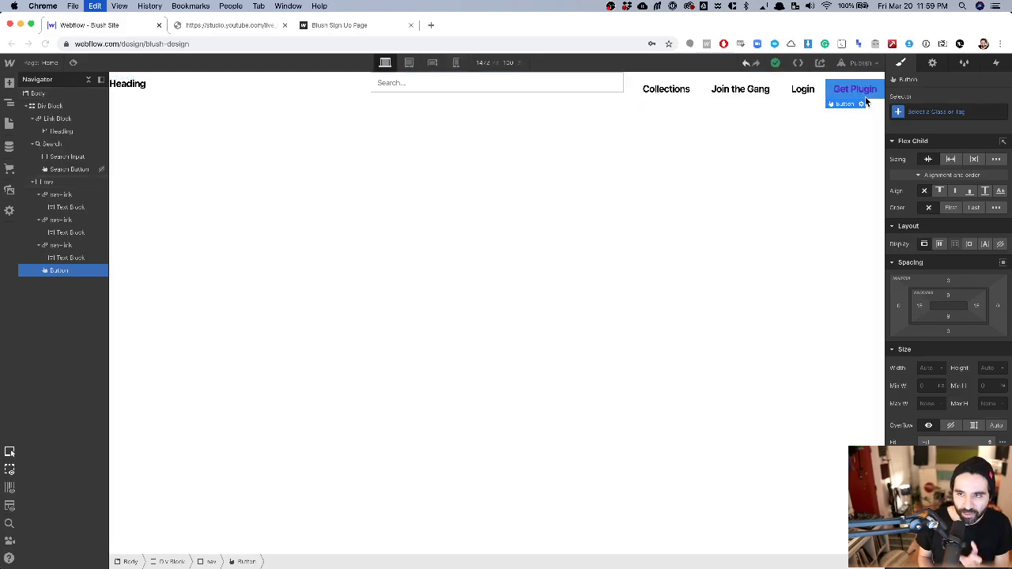
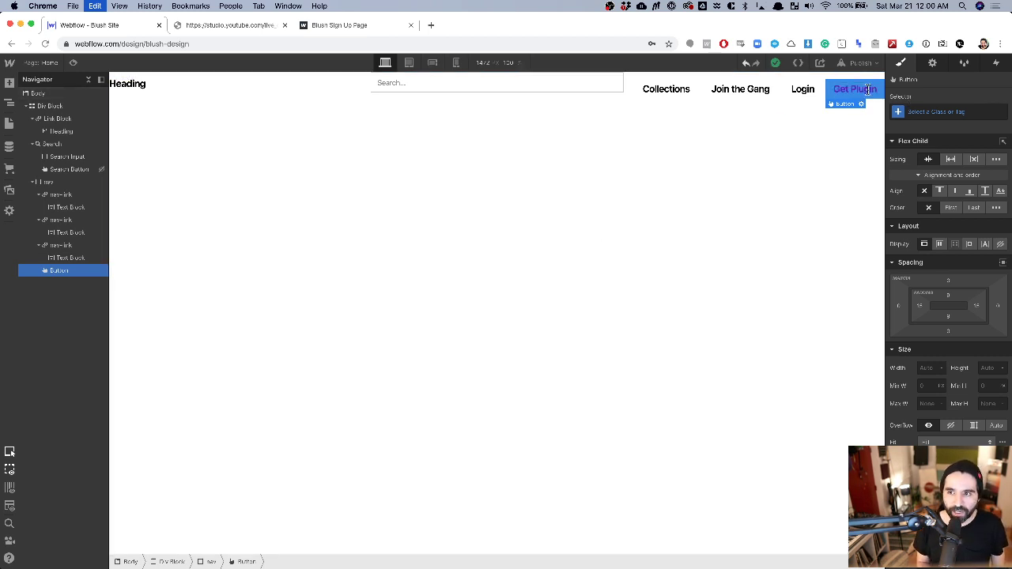
Set the Get Plugin button's font size to 16 px in Webflow and close the stray Extensions preferences window.
left_click(825, 129)
left_click(870, 88)
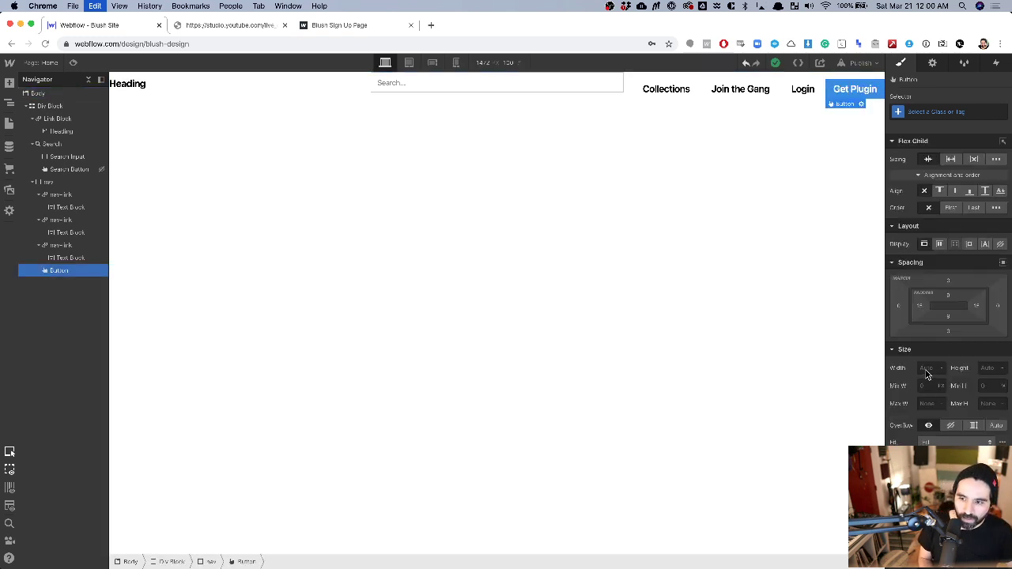
double_click(856, 92)
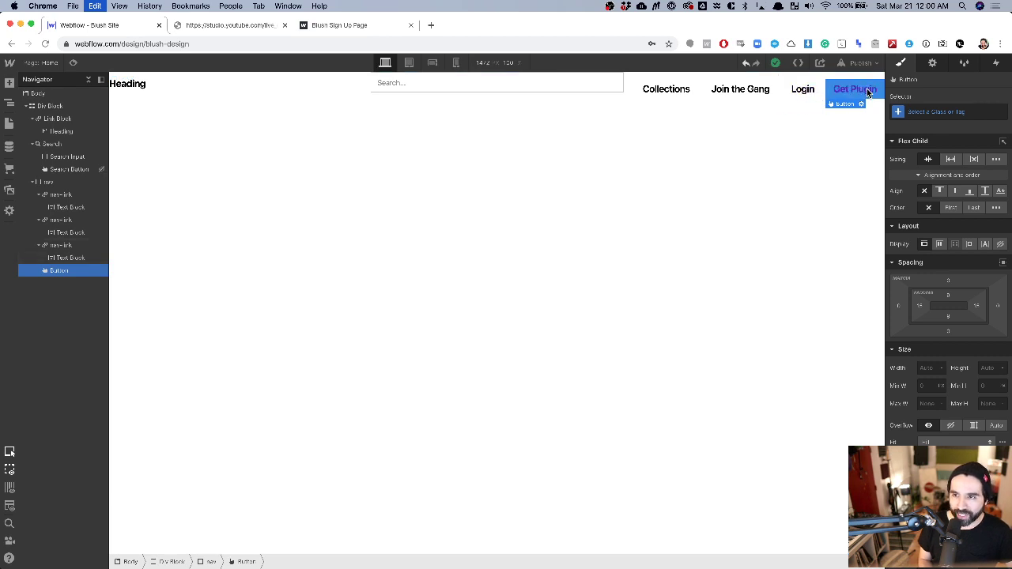
key("Escape")
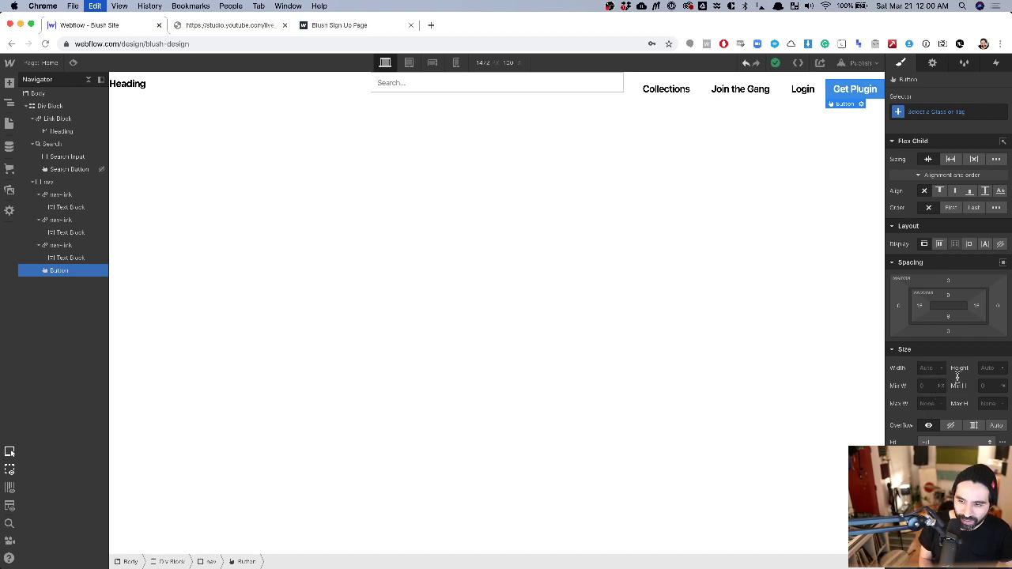
scroll(951, 396, "down", 3)
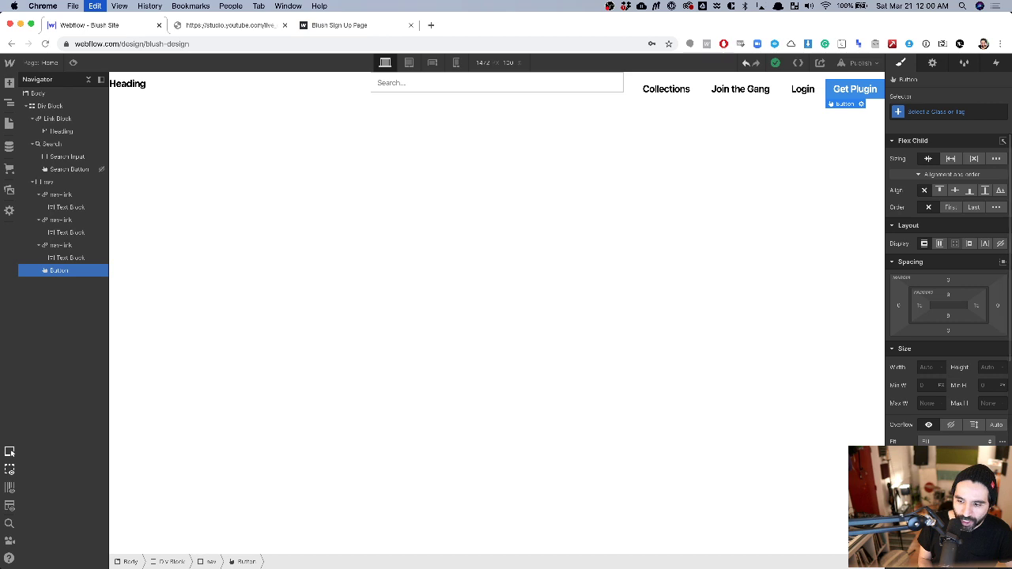
scroll(931, 425, "down", 1)
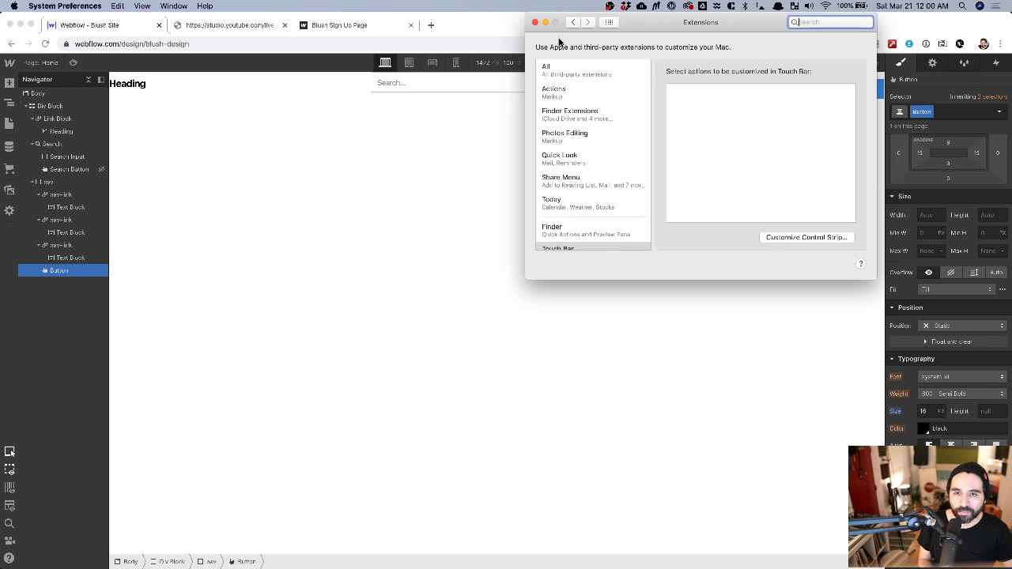
left_click(536, 23)
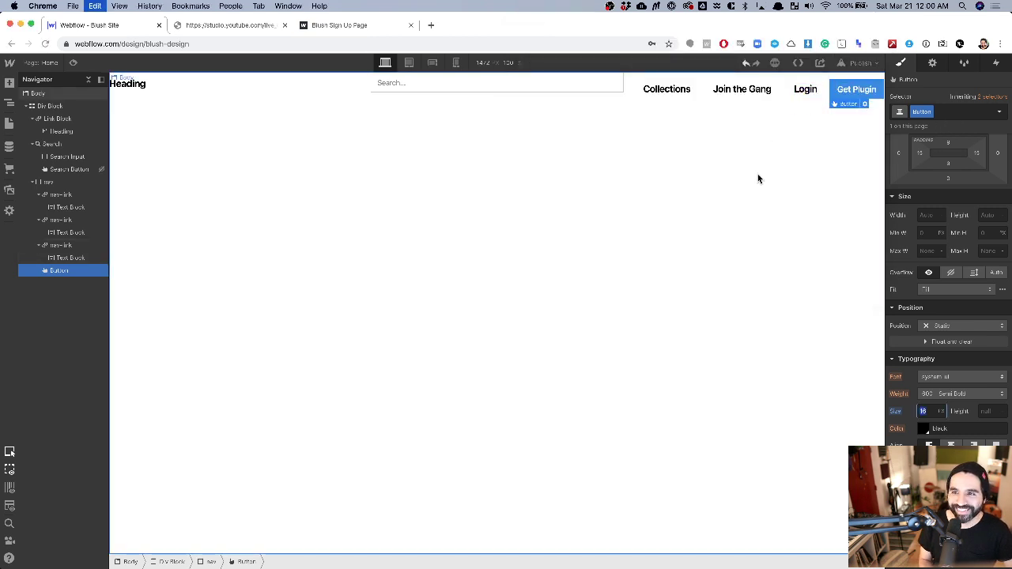
Measure the Download label's margins in Sketch and set the Get Plugin button's top and bottom padding to 8 px in Webflow.
key("super+Tab")
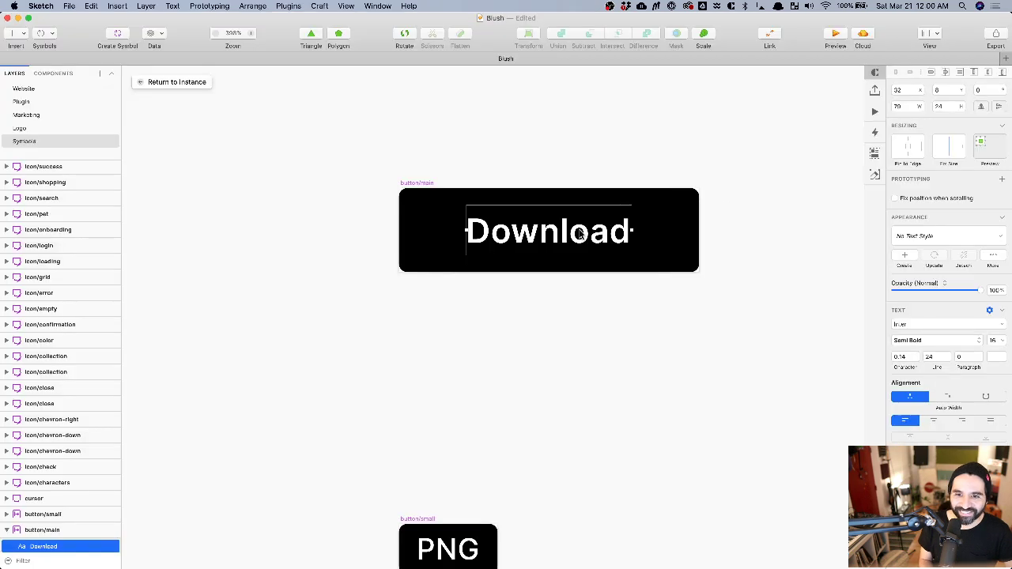
key("alt")
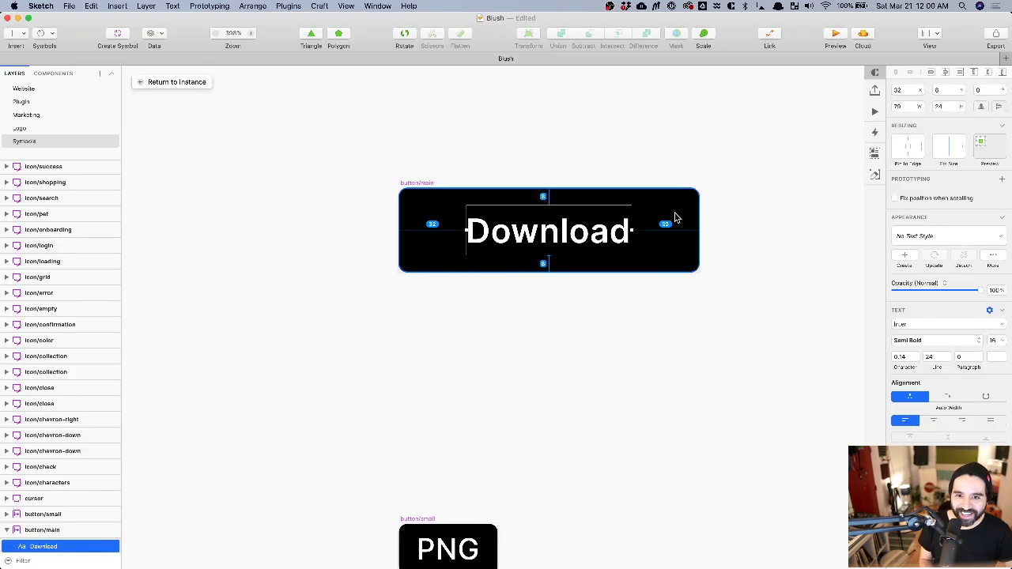
key("super+Tab")
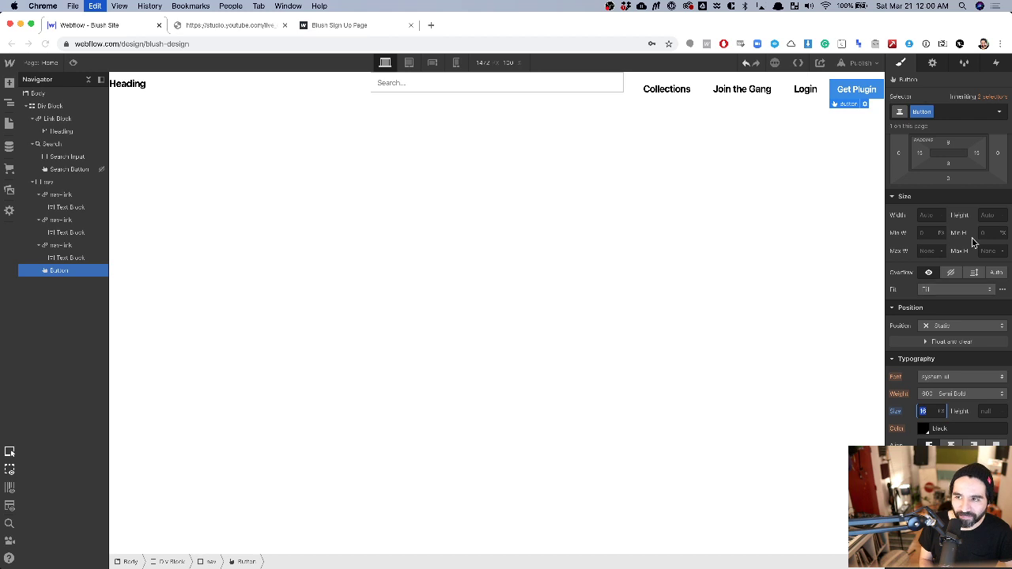
scroll(970, 224, "up", 2)
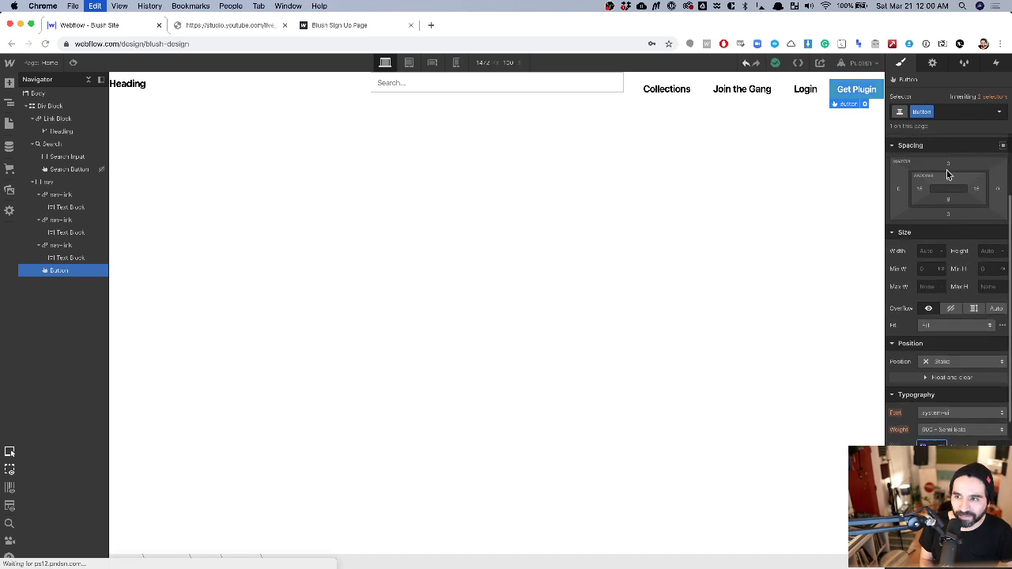
left_click(950, 176)
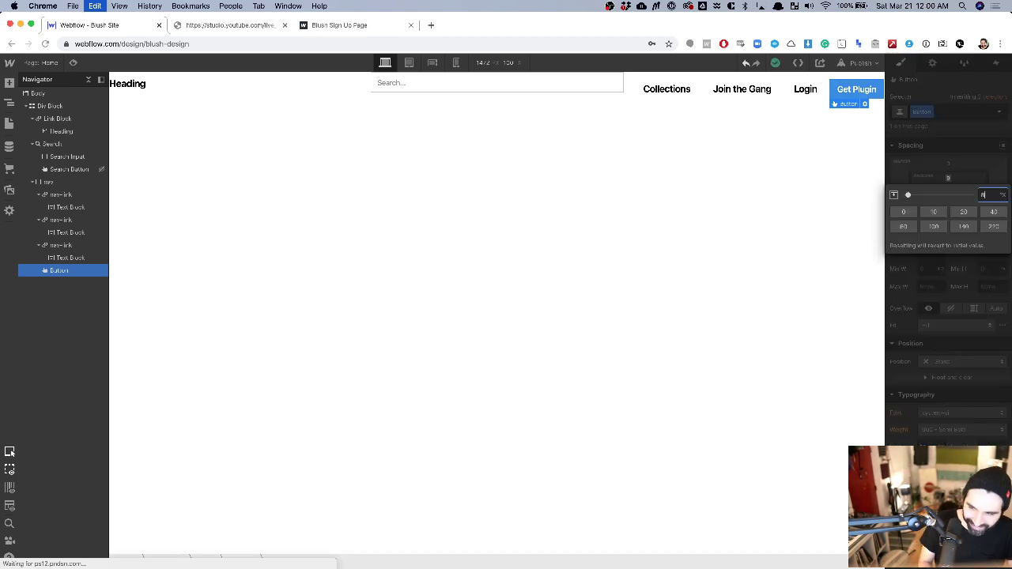
left_click(949, 199)
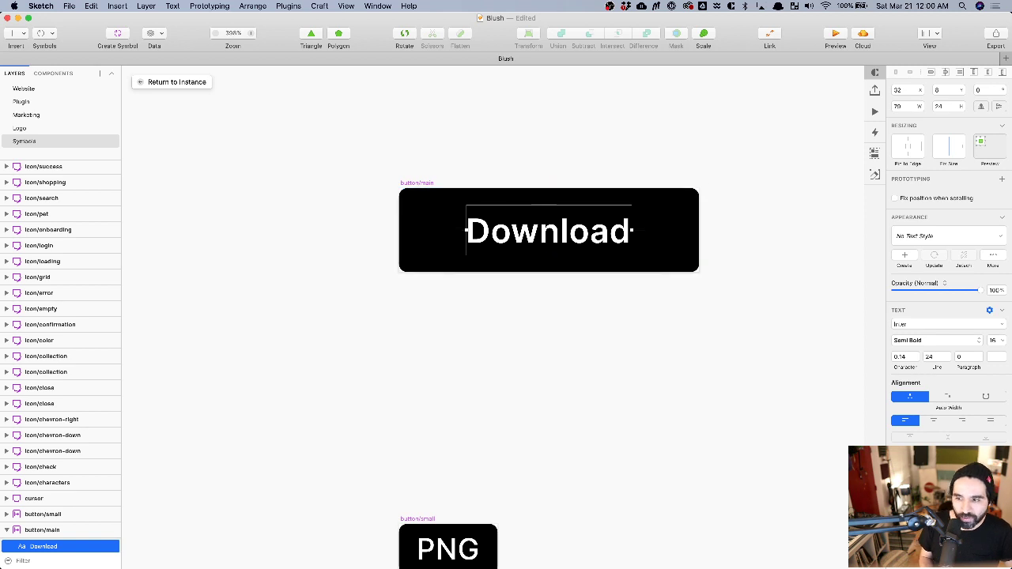
Recheck the button symbol in Sketch and set the Get Plugin button's left and right padding to 32 px in Webflow.
key("super+Tab")
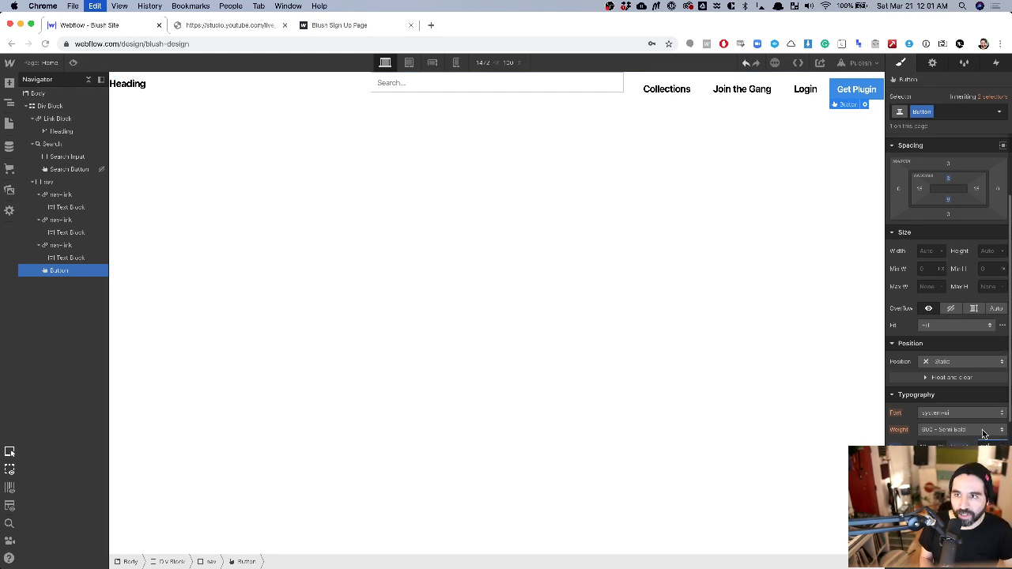
key("super+Tab")
key("Escape")
key("super+Tab")
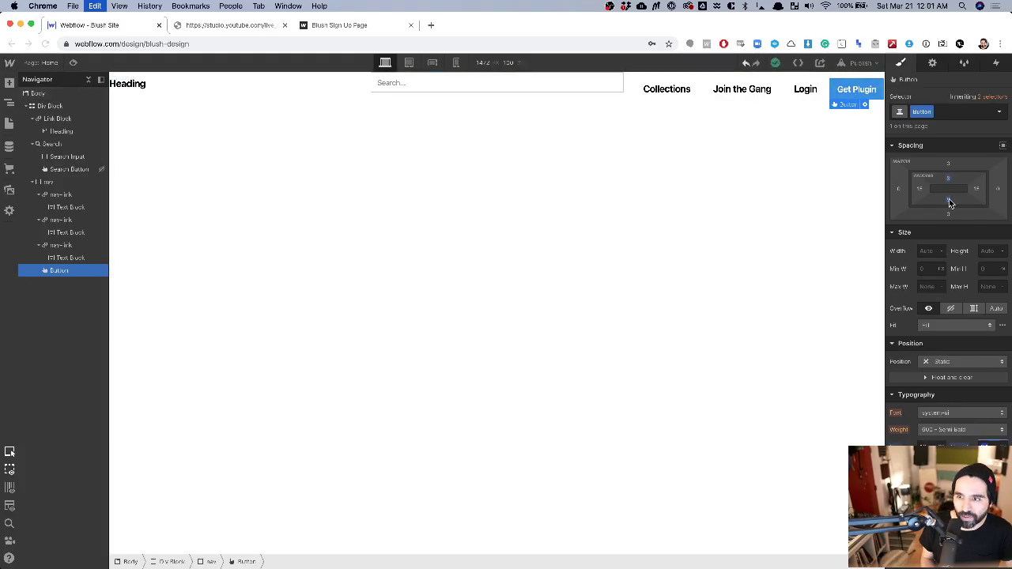
left_click(921, 193)
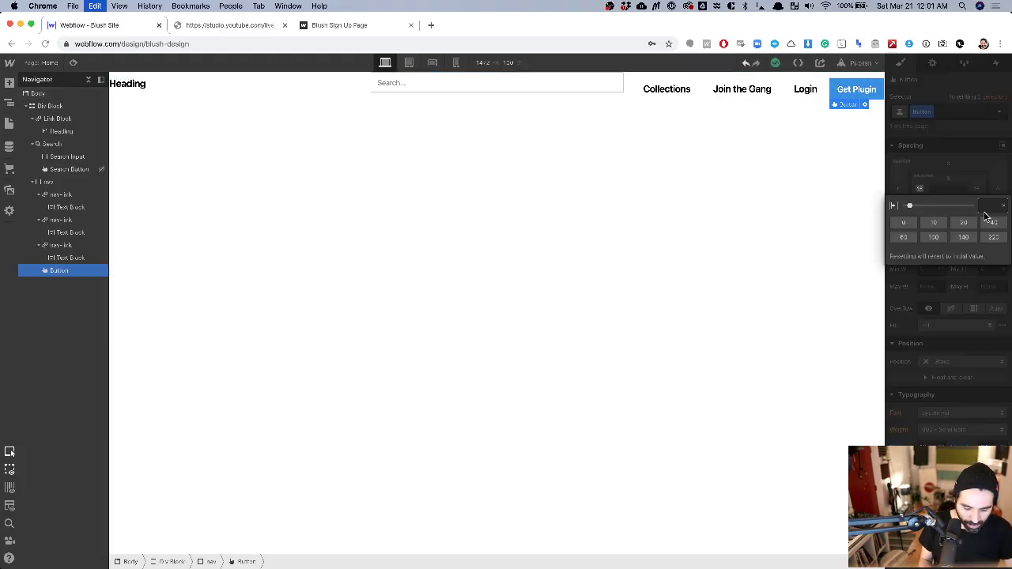
type("32")
key("Return")
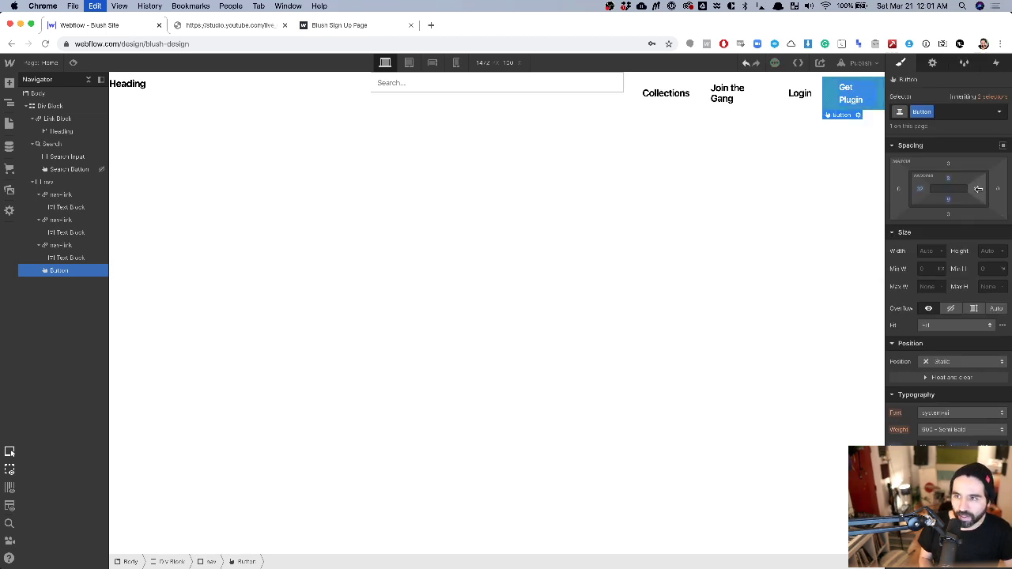
left_click(979, 189)
type("32")
key("Return")
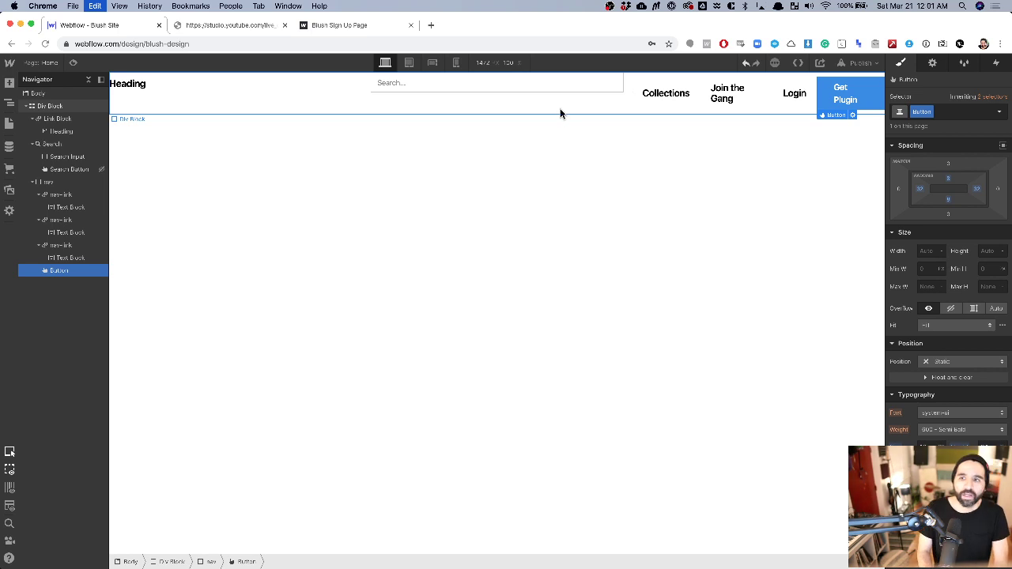
Edit the header div block's grid and set its first column's width to 0.25 fr.
left_click(45, 106)
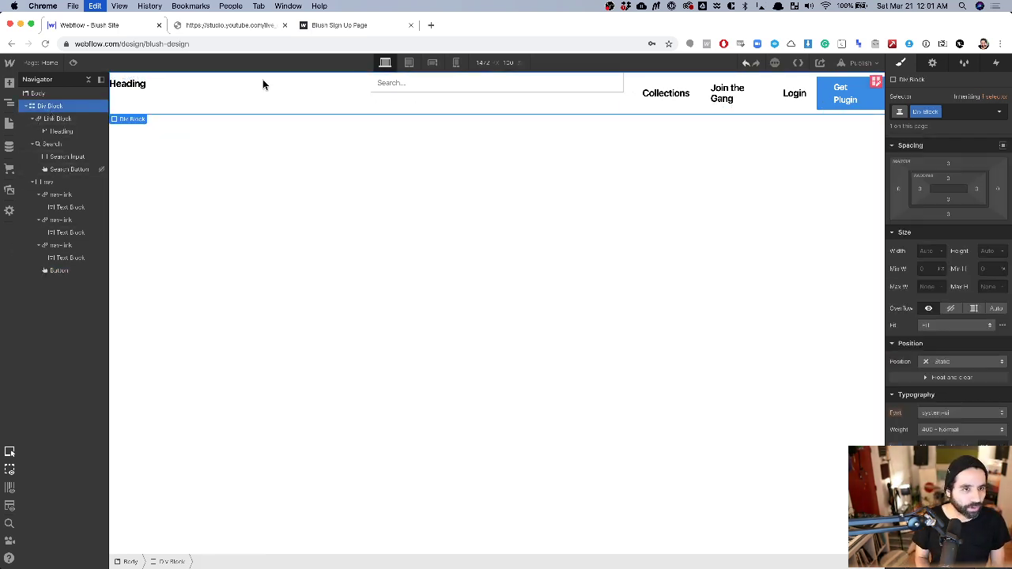
left_click(877, 79)
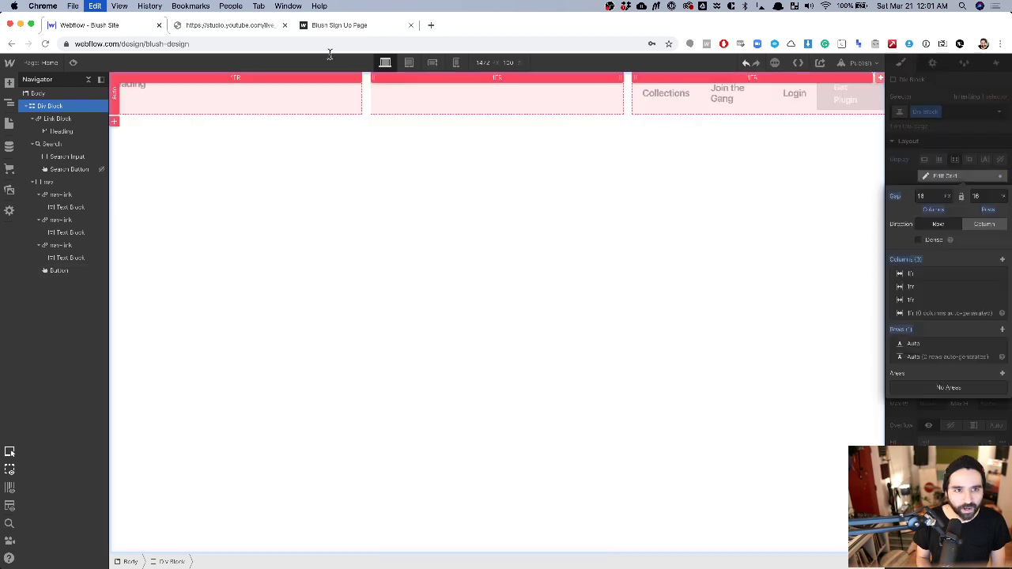
left_click(240, 77)
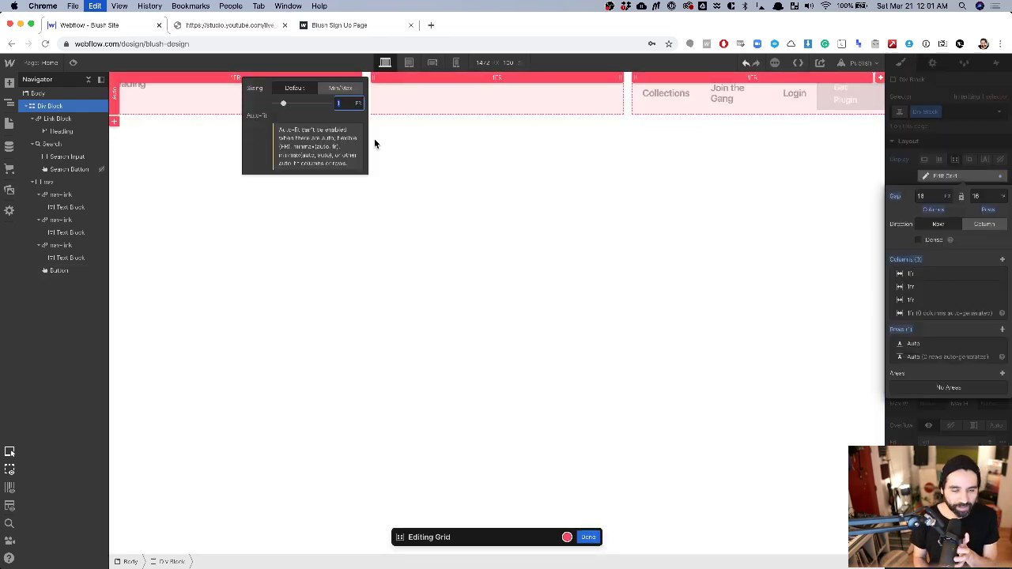
type(".25")
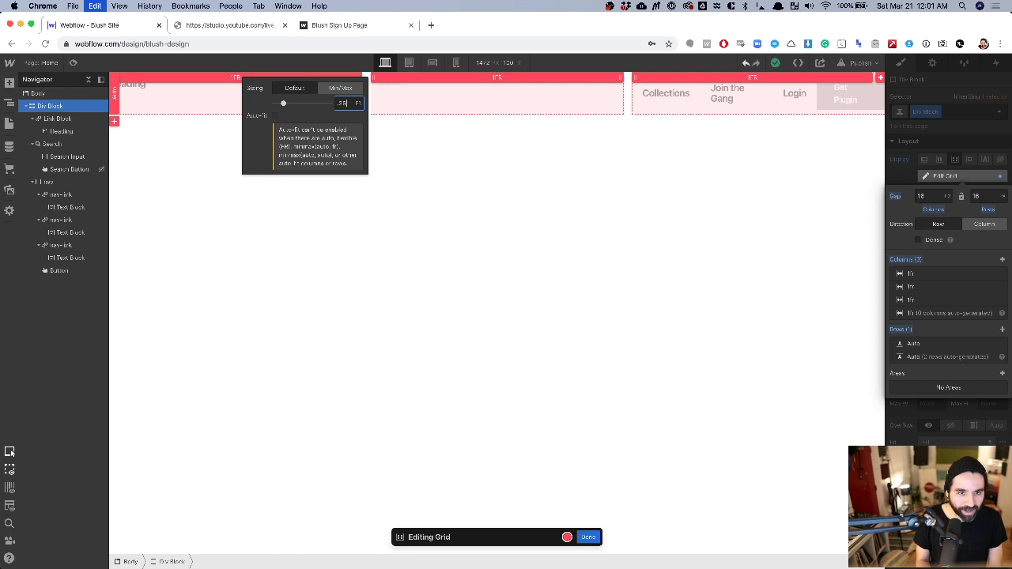
key("Return")
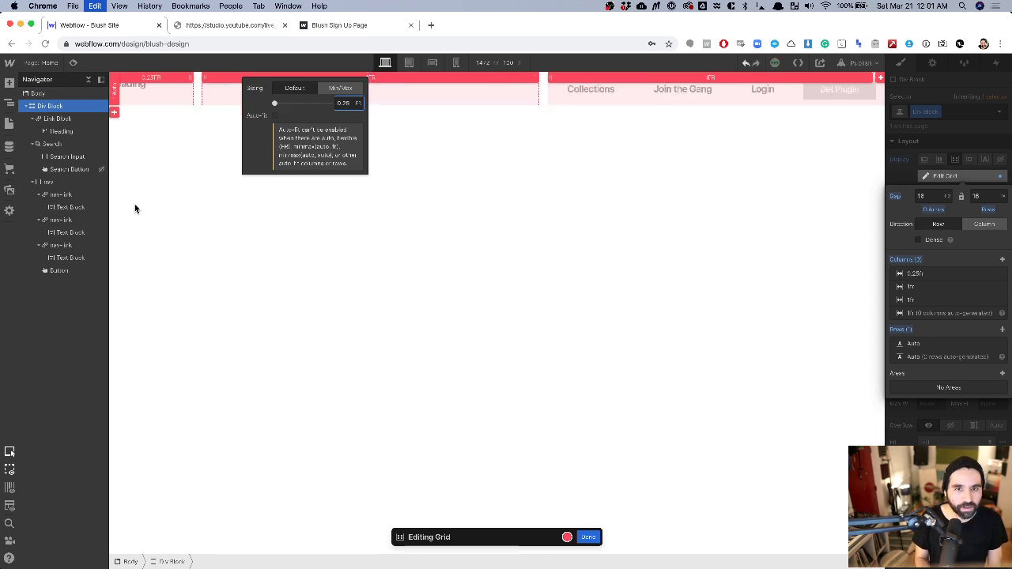
Try min/max sizing on the header grid's first column with a 100 px maximum.
left_click(314, 234)
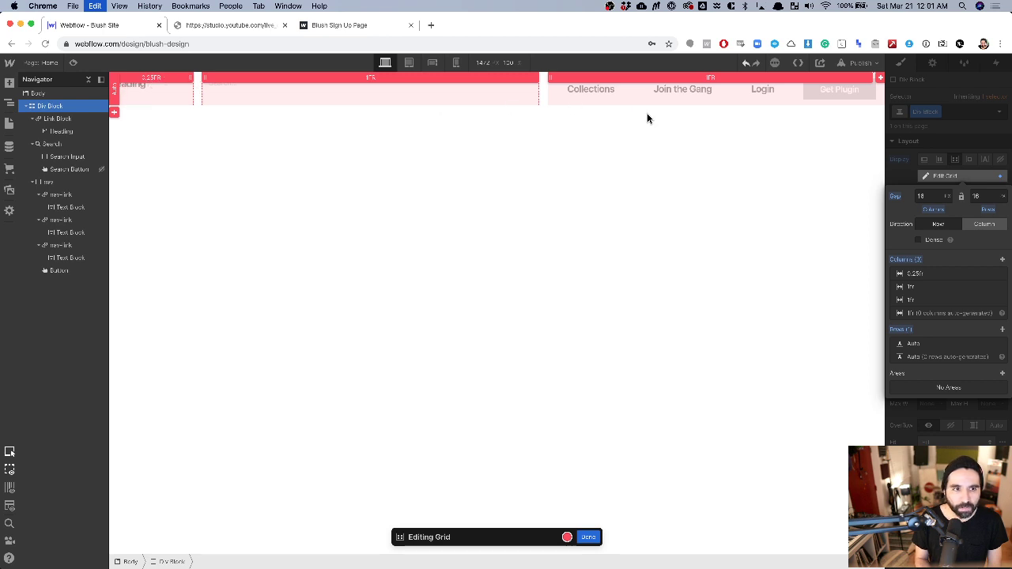
left_click(165, 79)
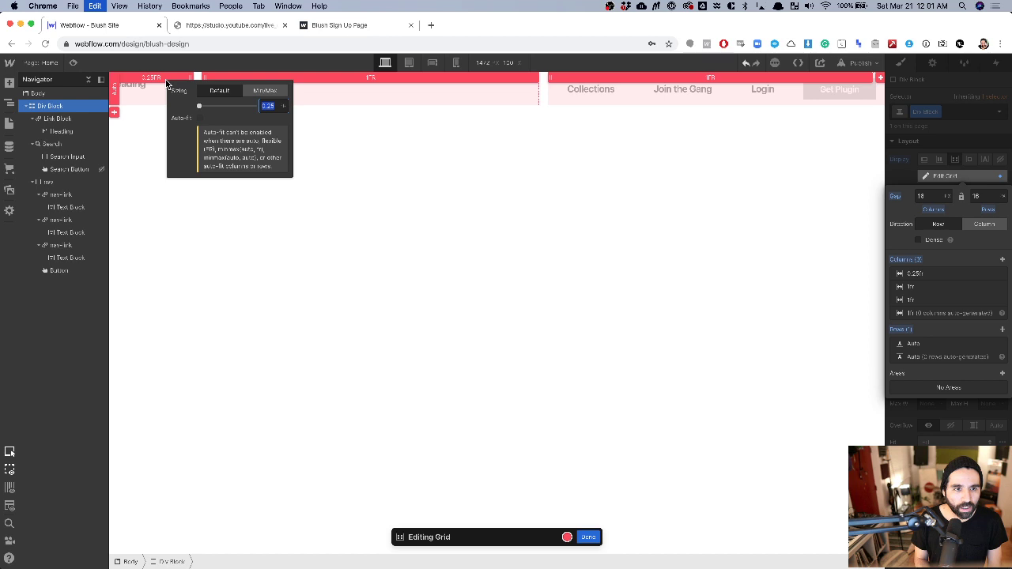
left_click(264, 91)
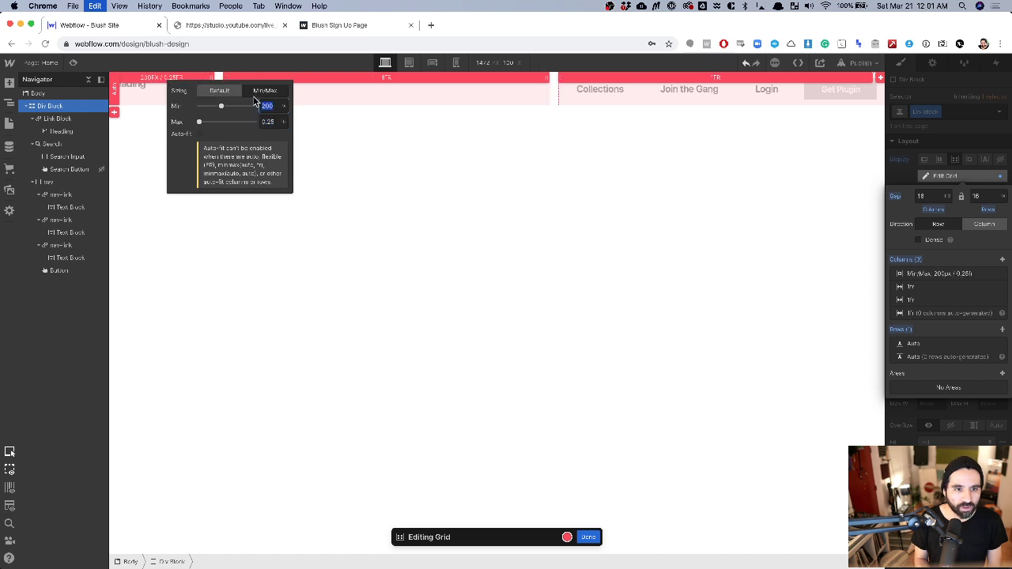
left_click(276, 123)
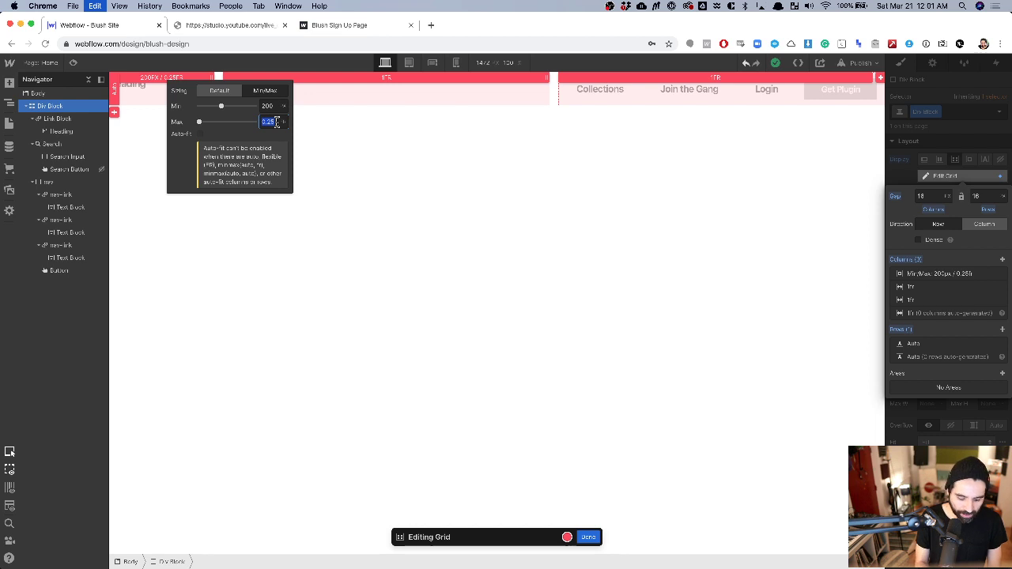
type("100")
key("Return")
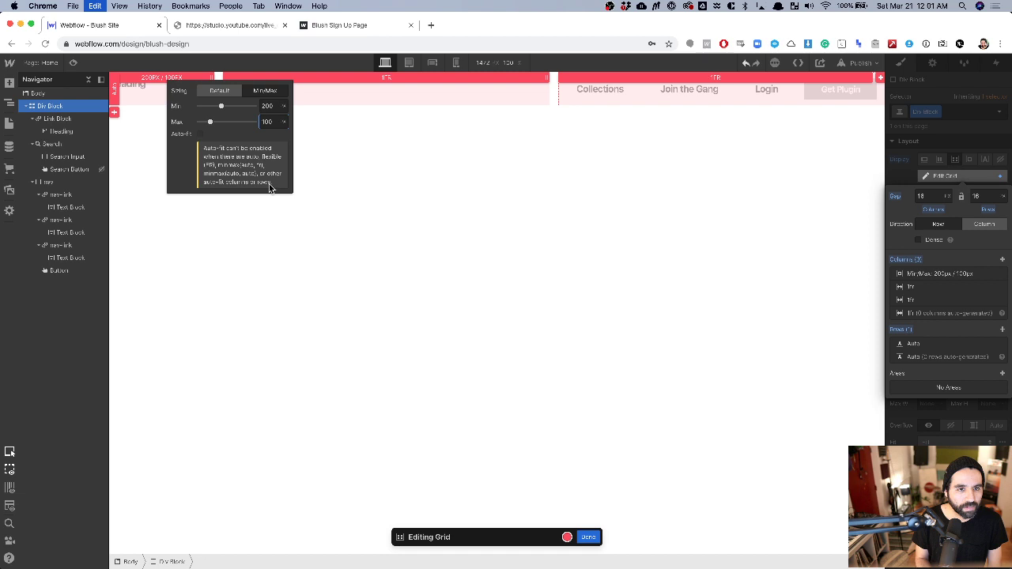
Return the first column to default sizing at 0.25 fr and finish editing the grid.
left_click(219, 90)
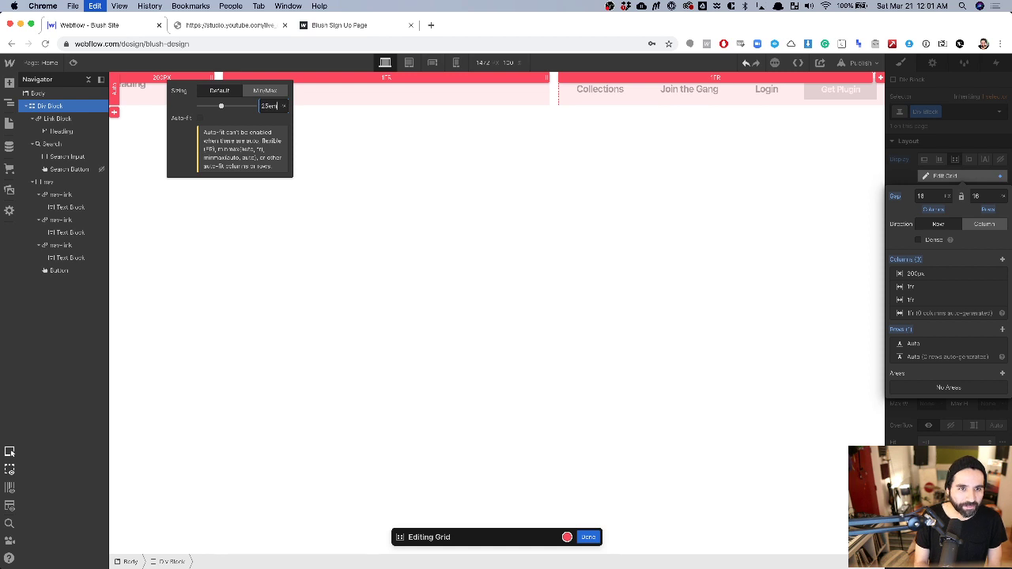
type(".25")
key("Return")
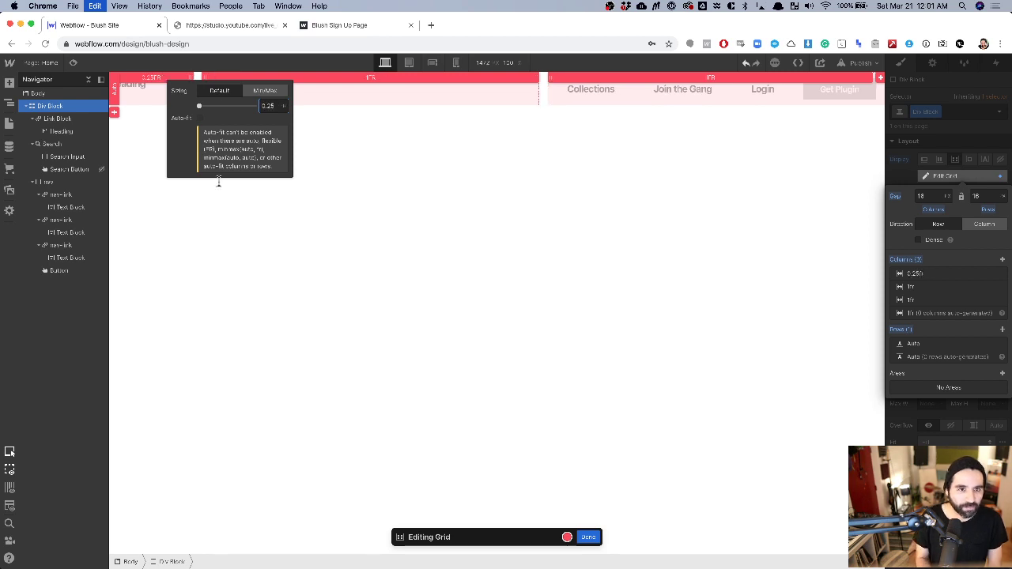
left_click(407, 177)
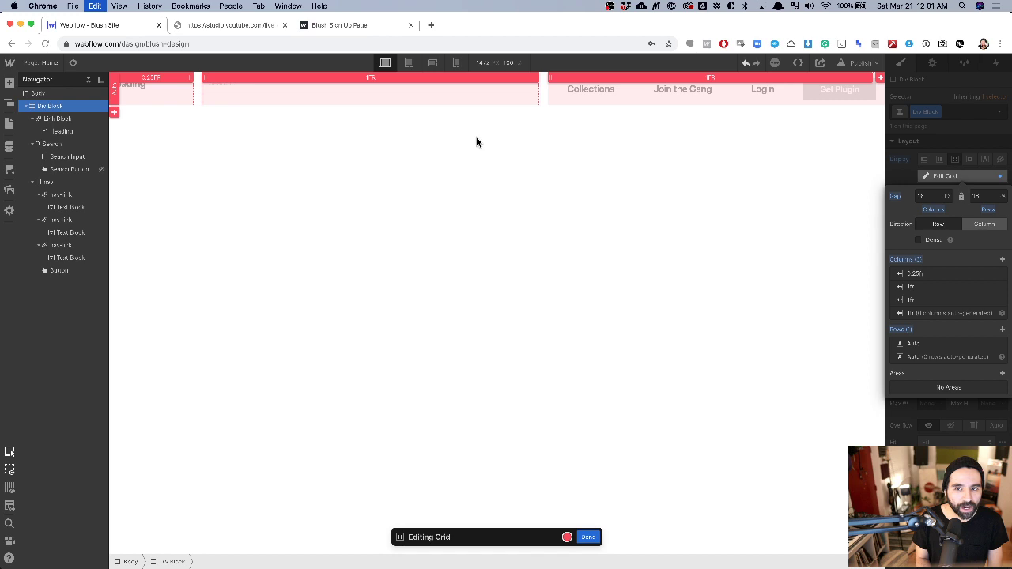
left_click(588, 537)
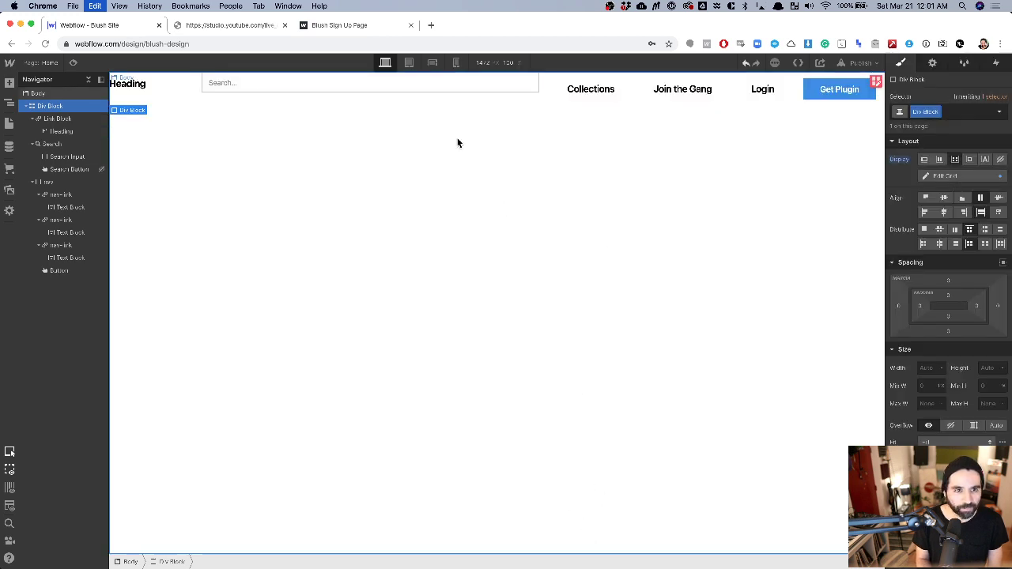
Change the header's logo heading text to "Blush".
double_click(133, 84)
type("Bl")
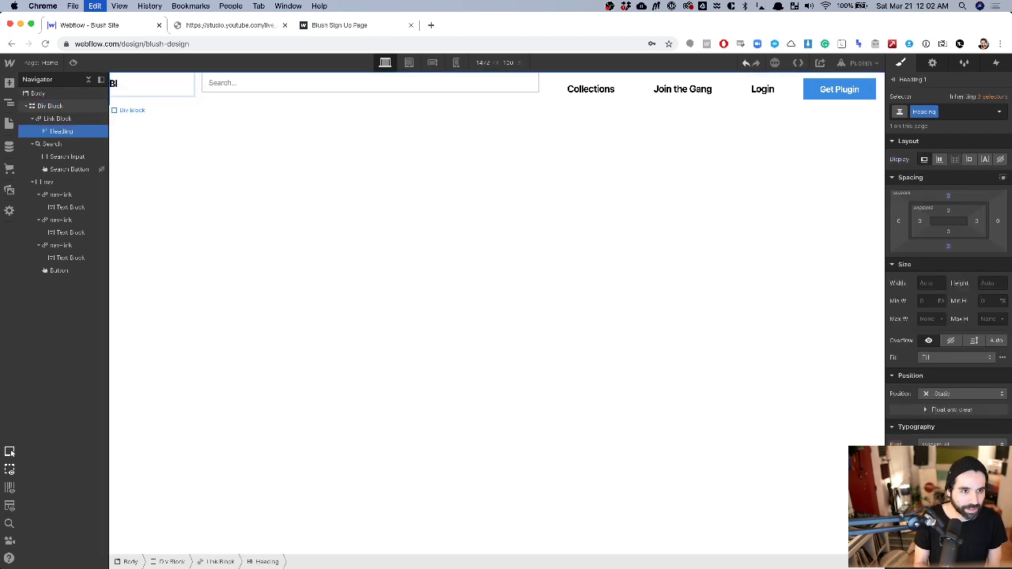
type("ush")
left_click(352, 213)
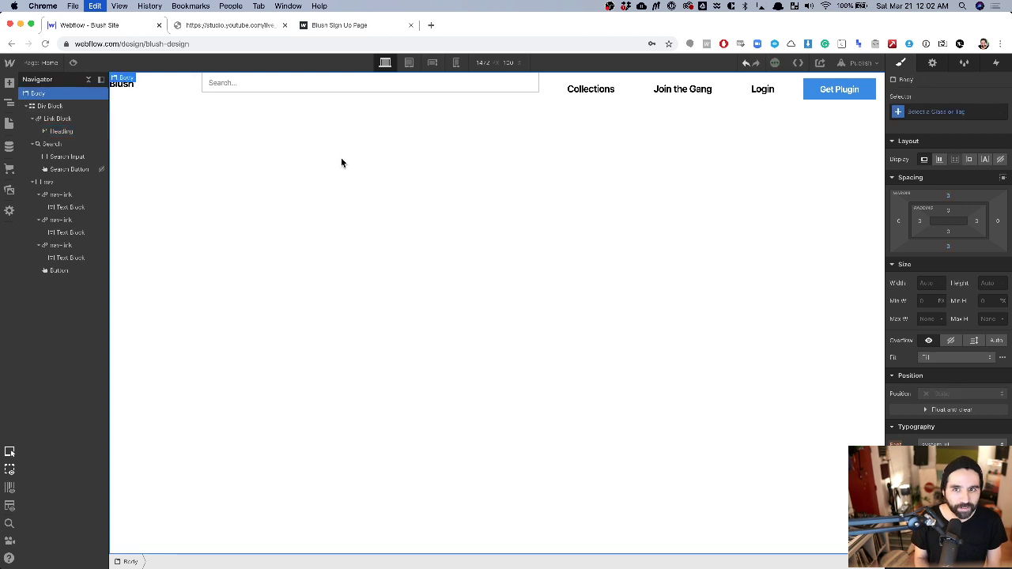
Return to the web-app artboard in Sketch and inspect the search bar's rectangle and its placeholder text.
key("super+Tab")
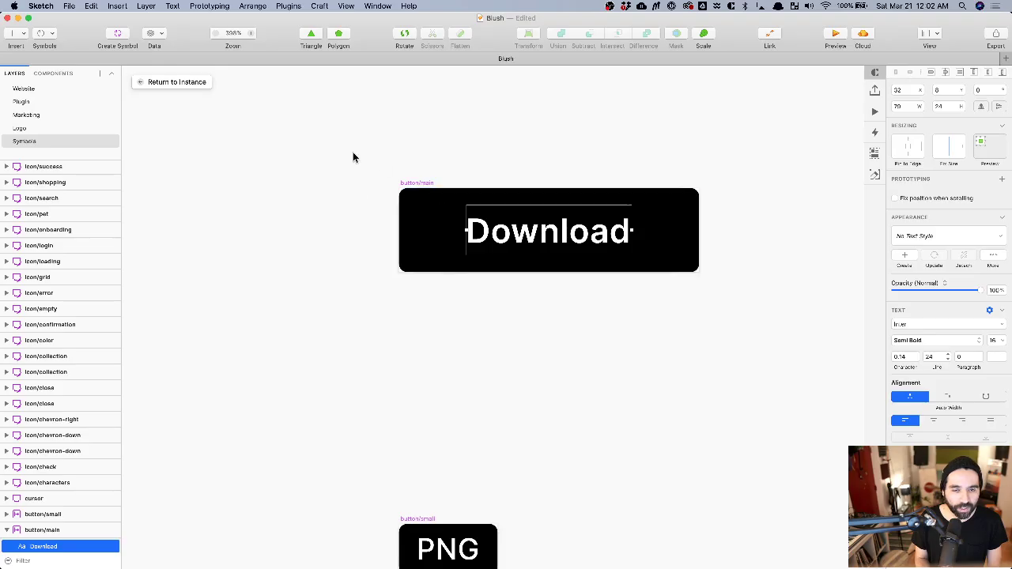
left_click(162, 83)
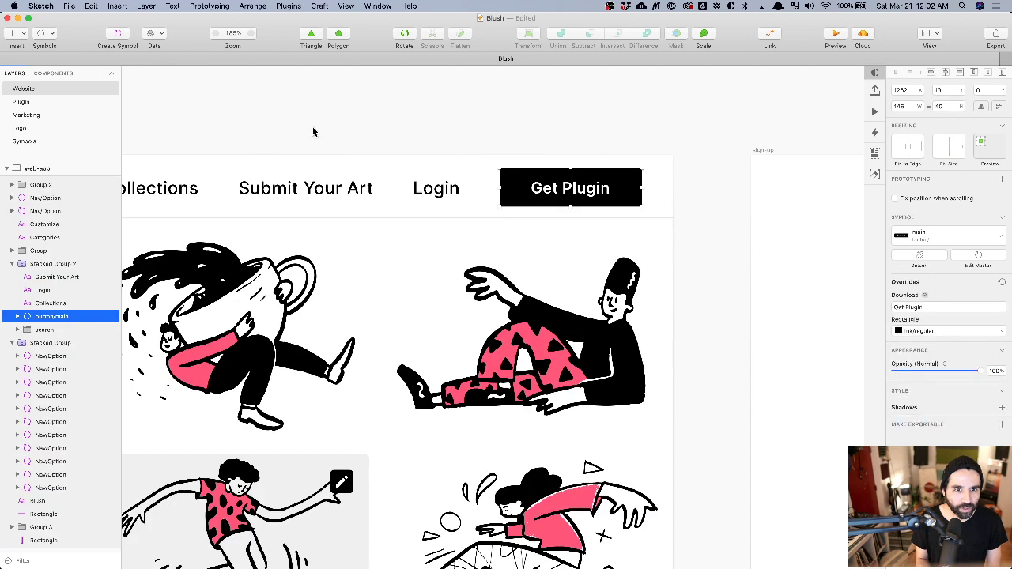
left_click(361, 172)
scroll(362, 171, "up", 4)
double_click(398, 183)
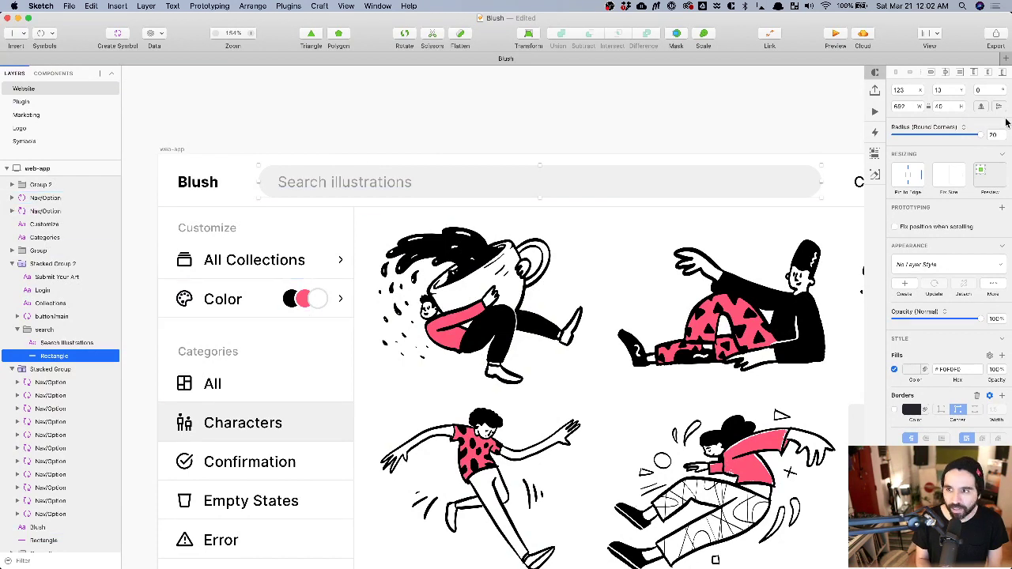
key("super+Tab")
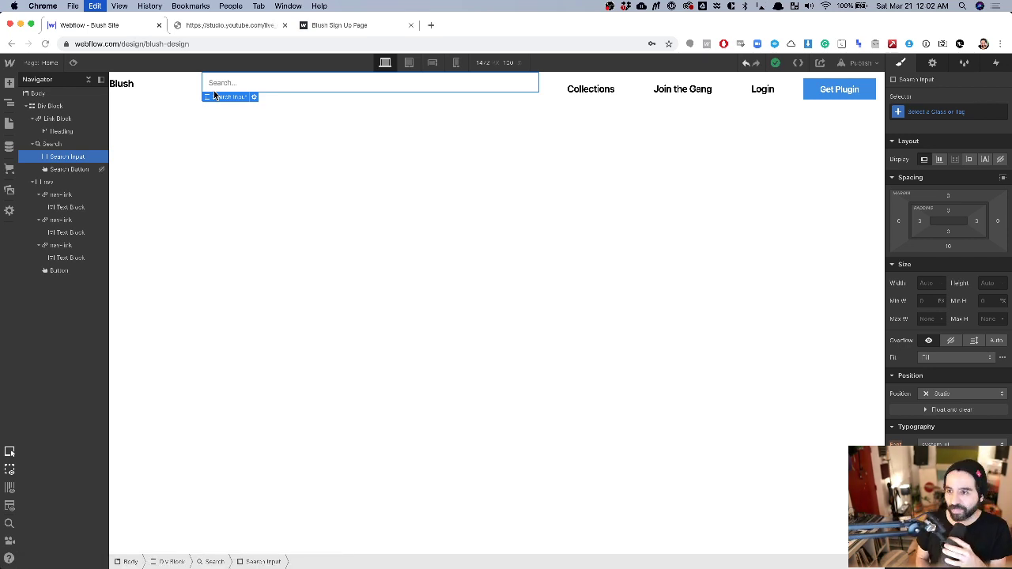
key("super+Tab")
left_click(366, 182)
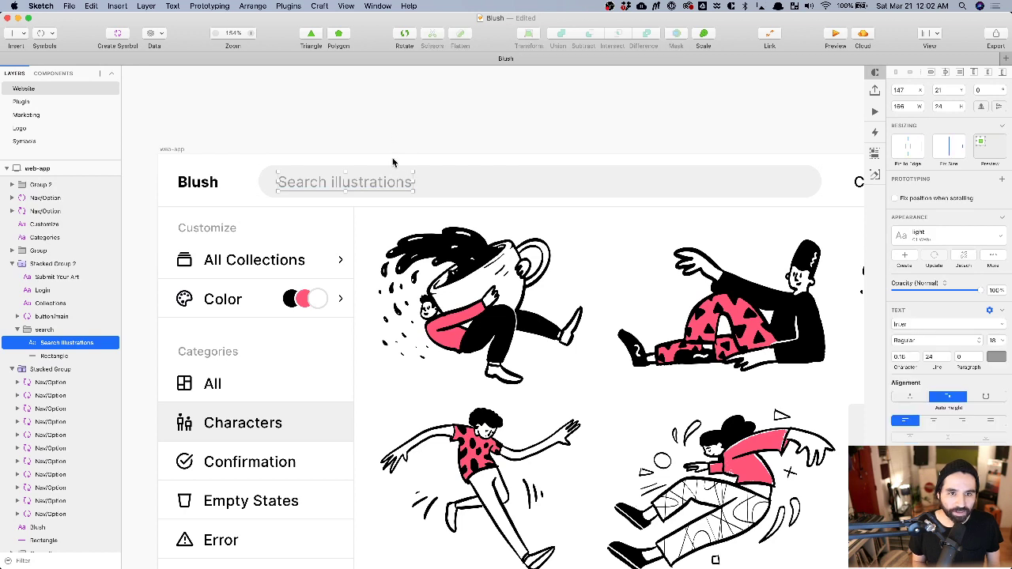
Set the search input's height to 40 px in Webflow.
key("super+Tab")
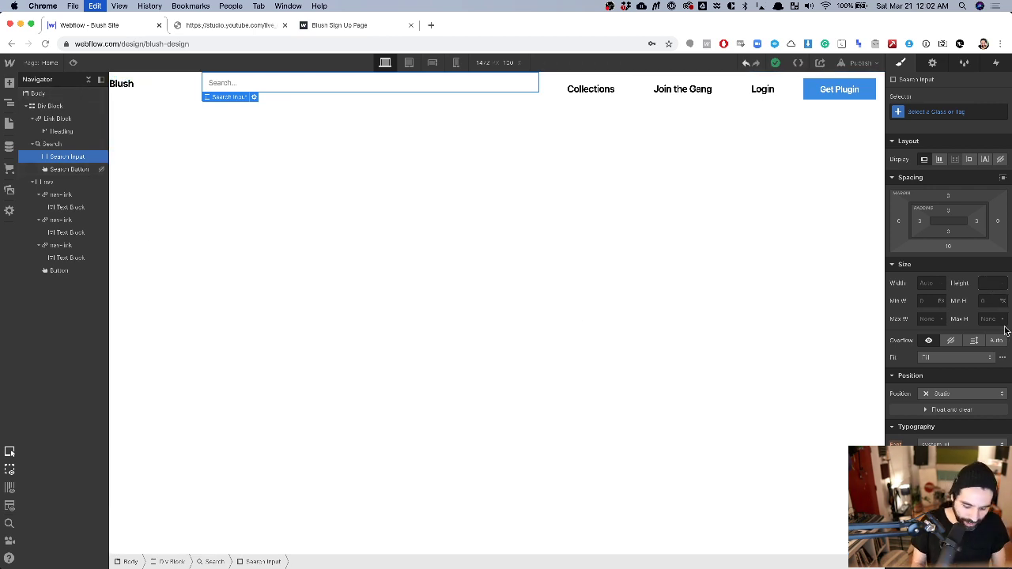
left_click(988, 282)
type("40")
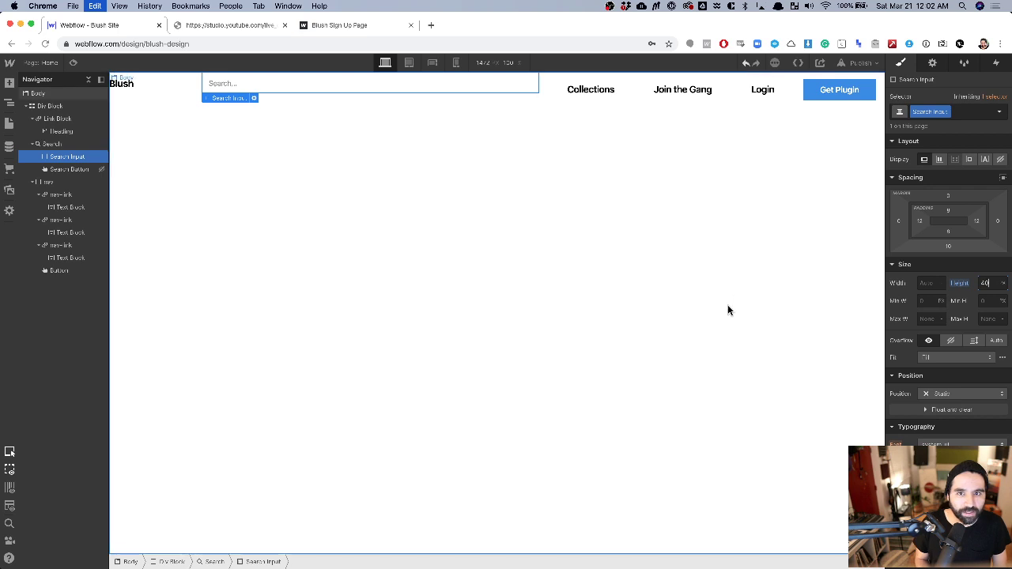
Check the search bar's corner radius in Sketch and set the search input's border radius to 40 px in Webflow.
key("super+Tab")
left_click(771, 227)
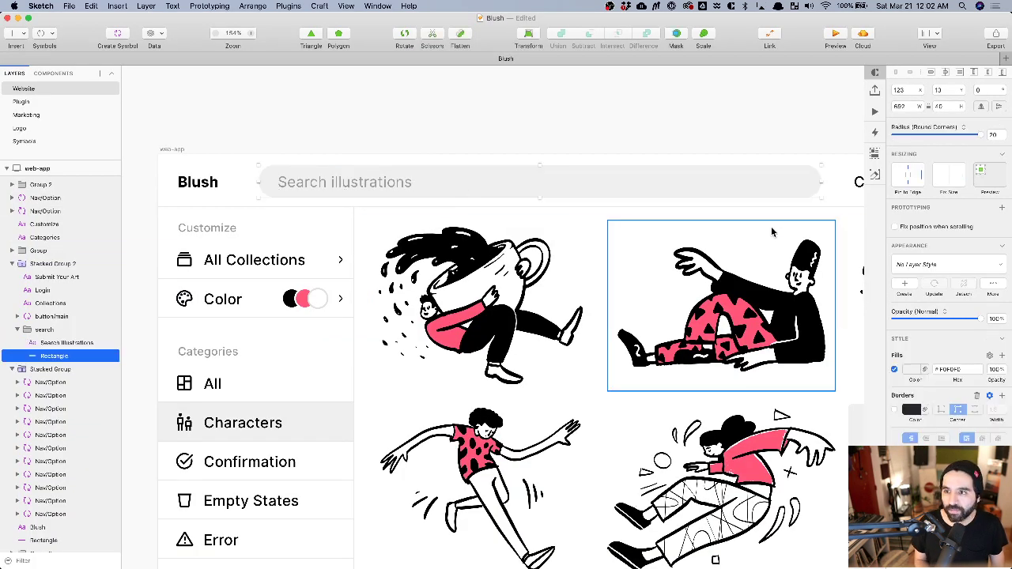
key("super+Tab")
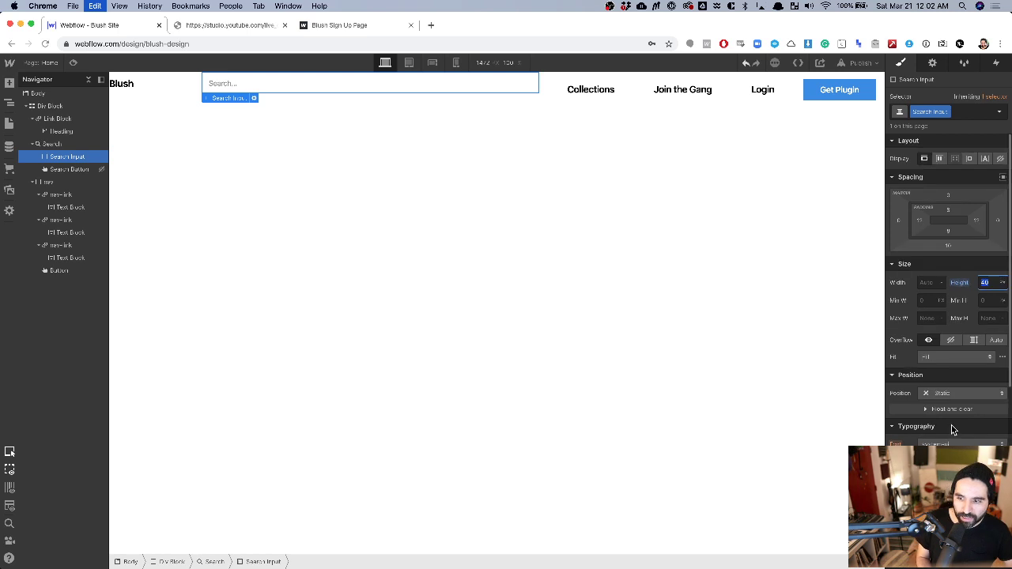
scroll(952, 424, "down", 5)
left_click(994, 334)
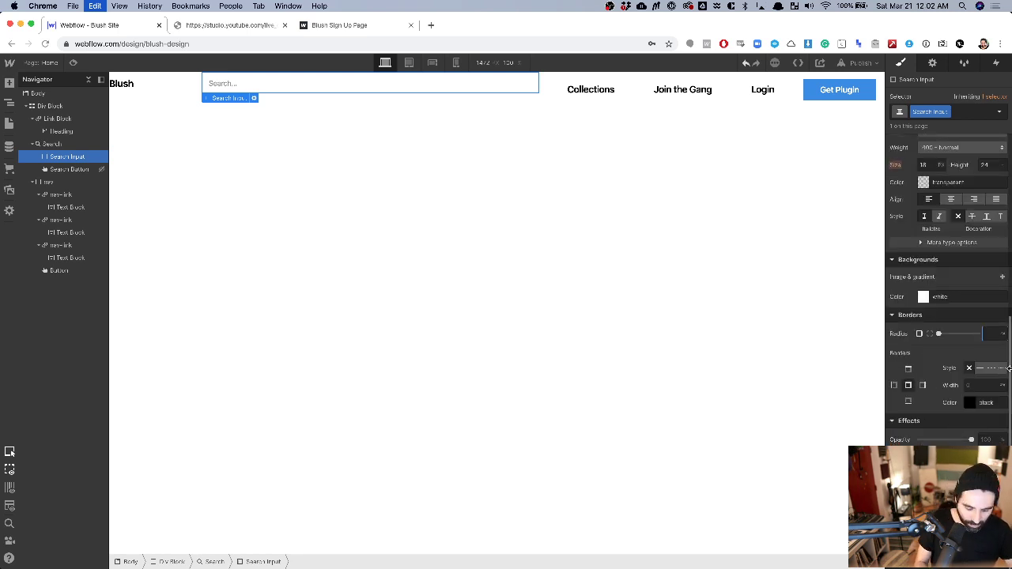
type("40")
key("Return")
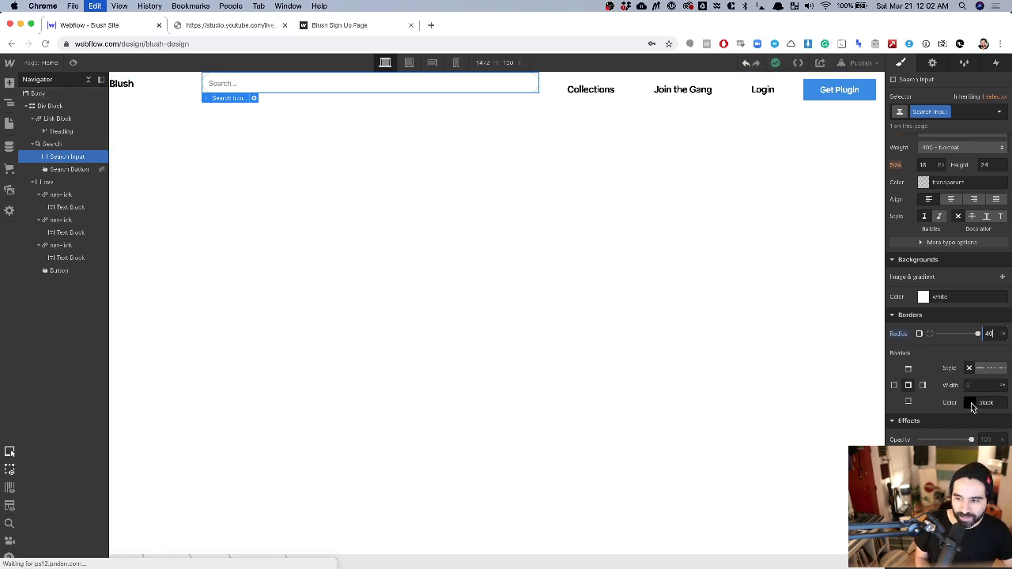
Look up the search bar's fill in Sketch and set the search input's background colour to #f0f0f0 in Webflow.
key("super+Tab")
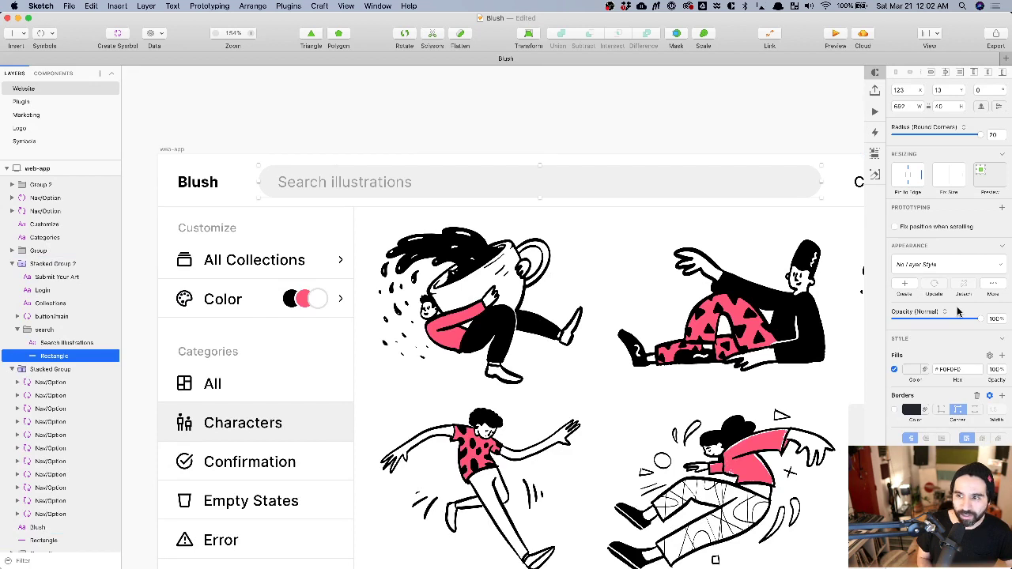
left_click(948, 369)
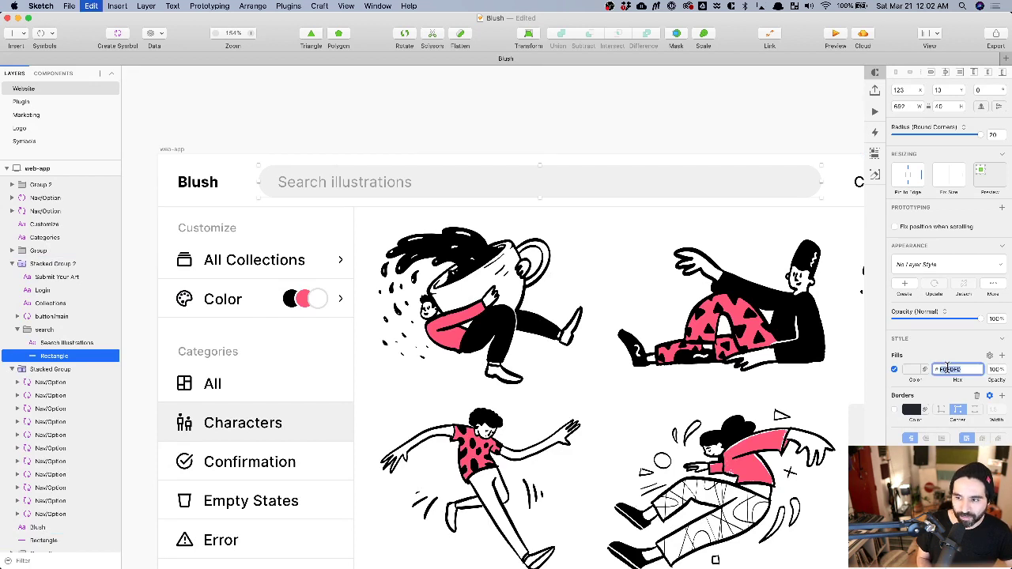
key("super+Tab")
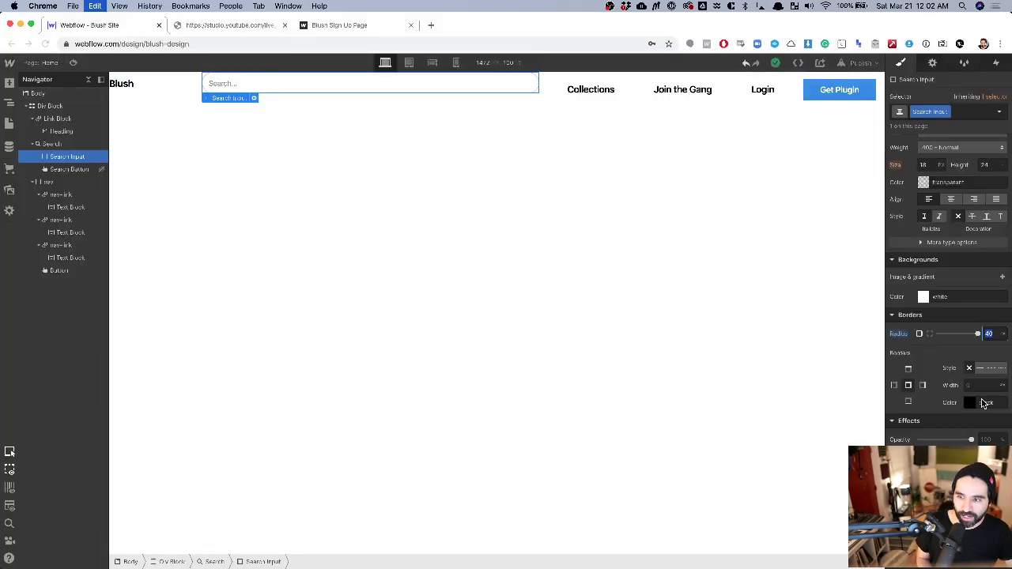
left_click(924, 297)
left_click(903, 425)
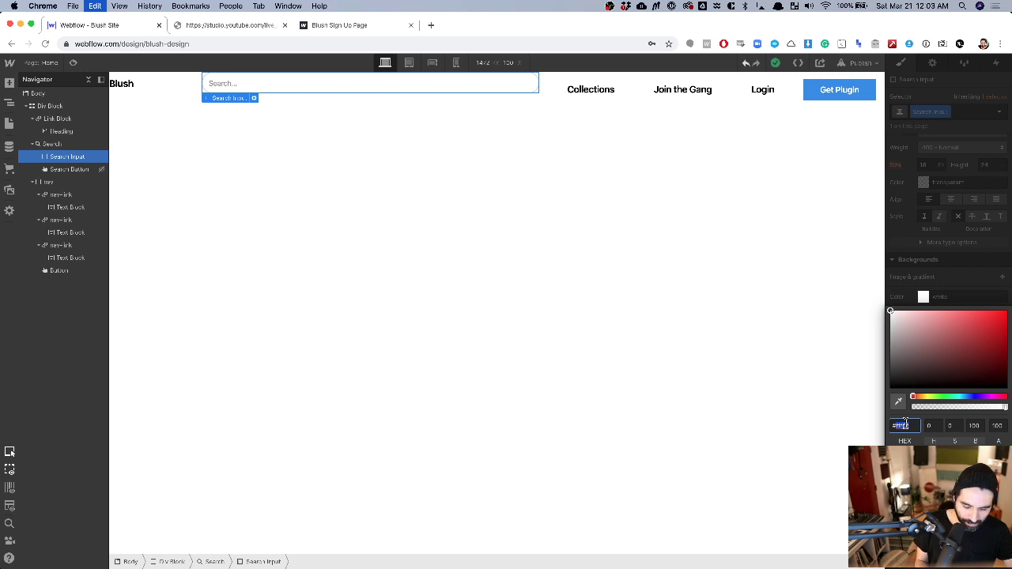
key("super+Tab")
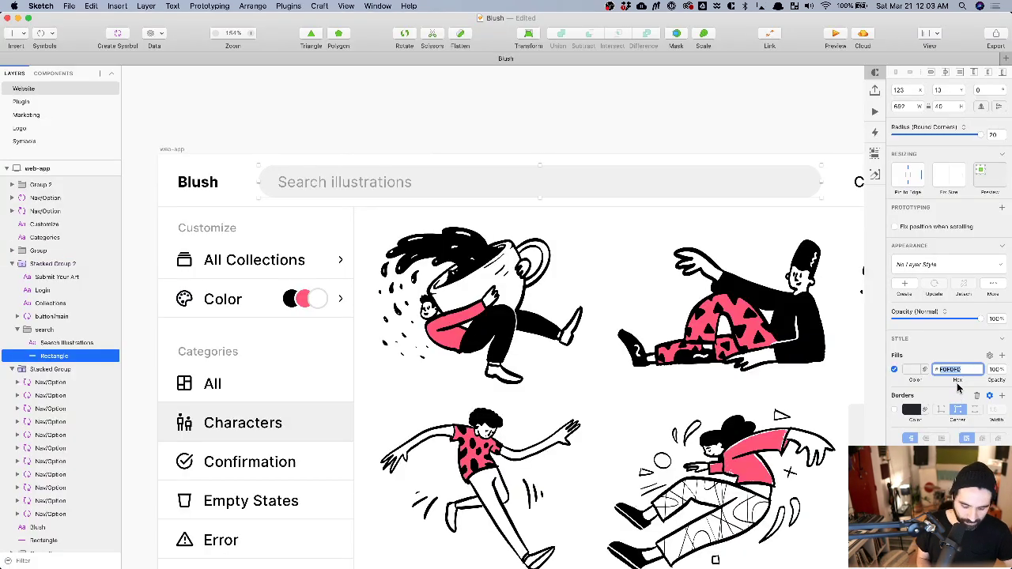
key("super+Tab")
type("f0f0f0")
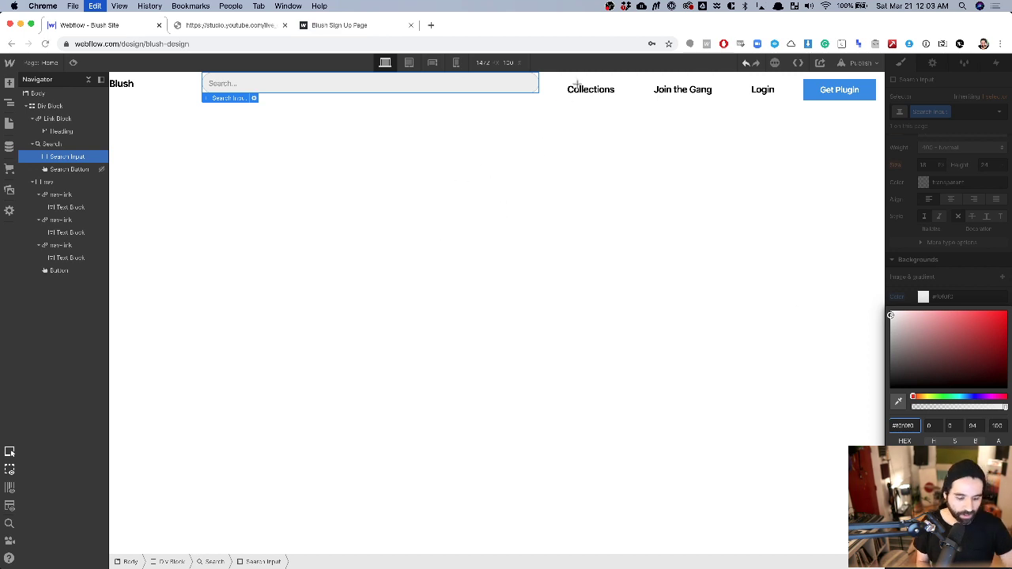
left_click(533, 264)
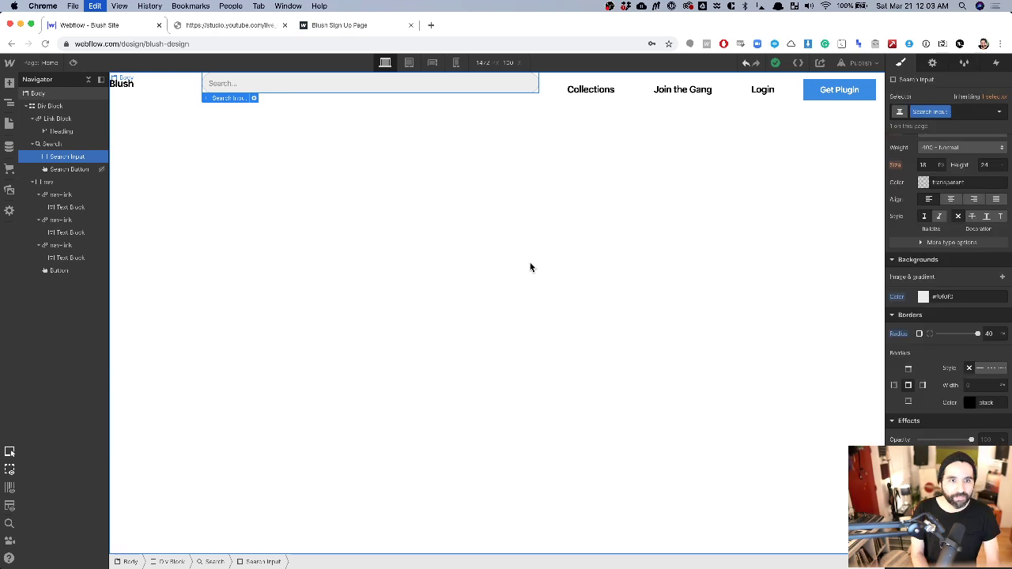
Set the "Search illustrations" placeholder's font size to 16 in the Sketch design.
key("super+Tab")
left_click(368, 183)
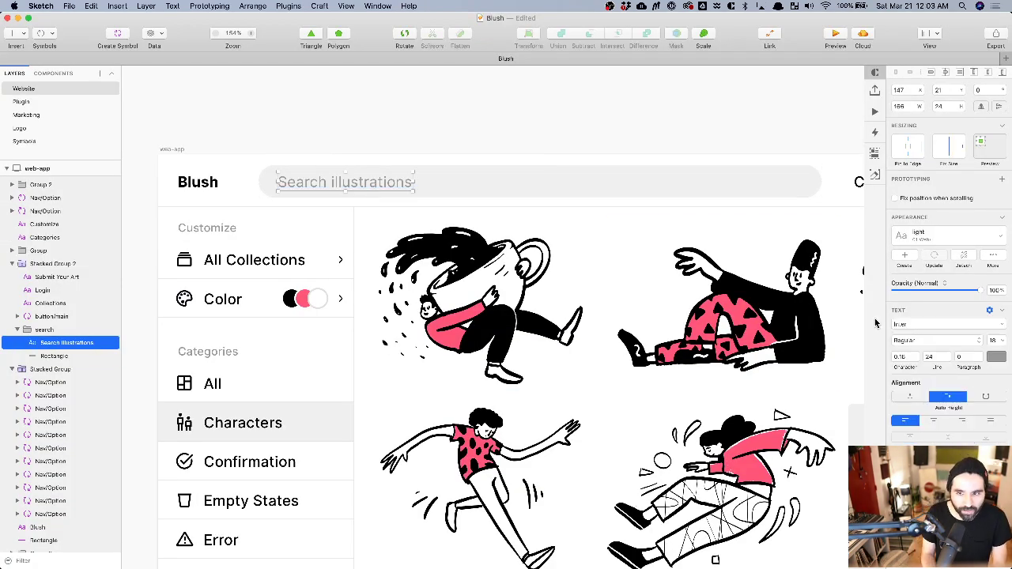
left_click(997, 342)
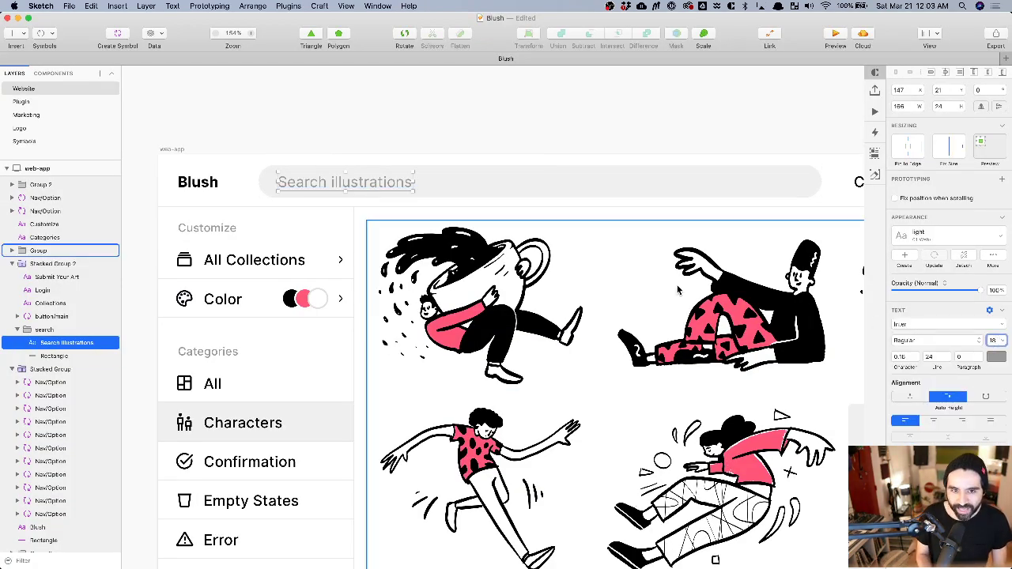
scroll(680, 291, "down", 3)
scroll(680, 291, "right", 4)
key("Down")
key("Down")
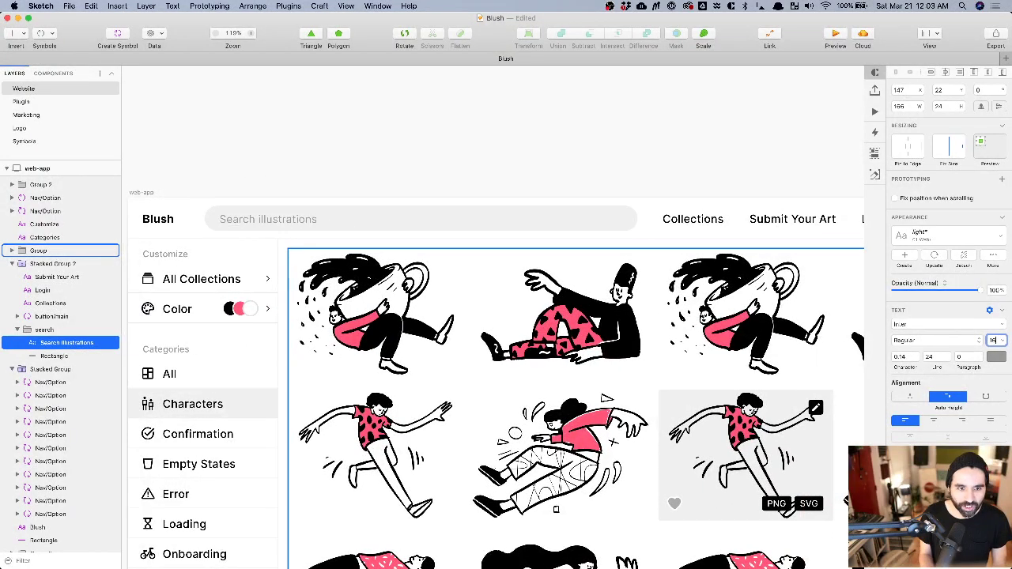
Centre the placeholder text vertically on the search bar's rectangle and measure its spacing.
left_click(334, 218, "shift")
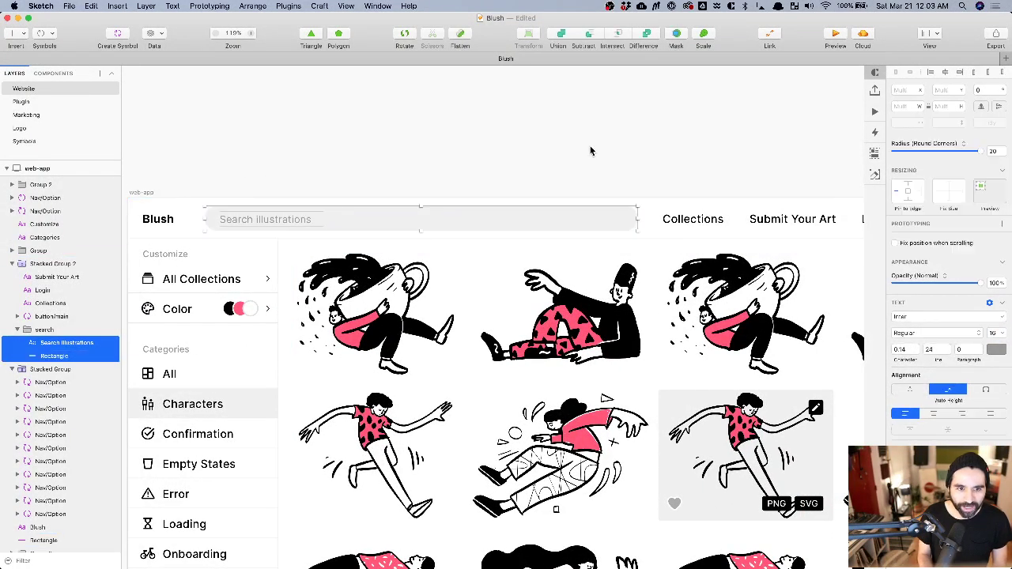
left_click(423, 144)
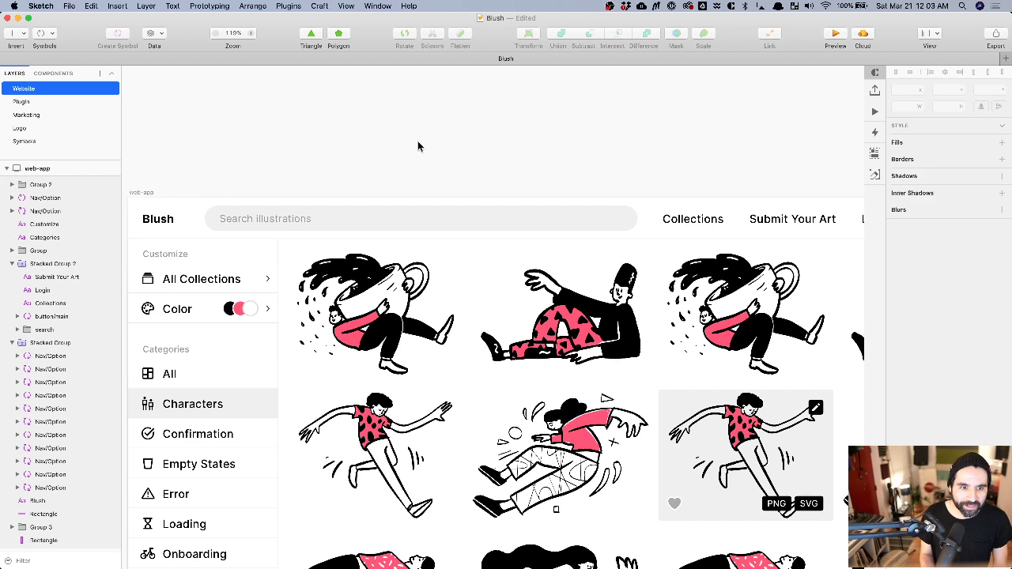
left_click(265, 219)
key("alt")
left_click(357, 127)
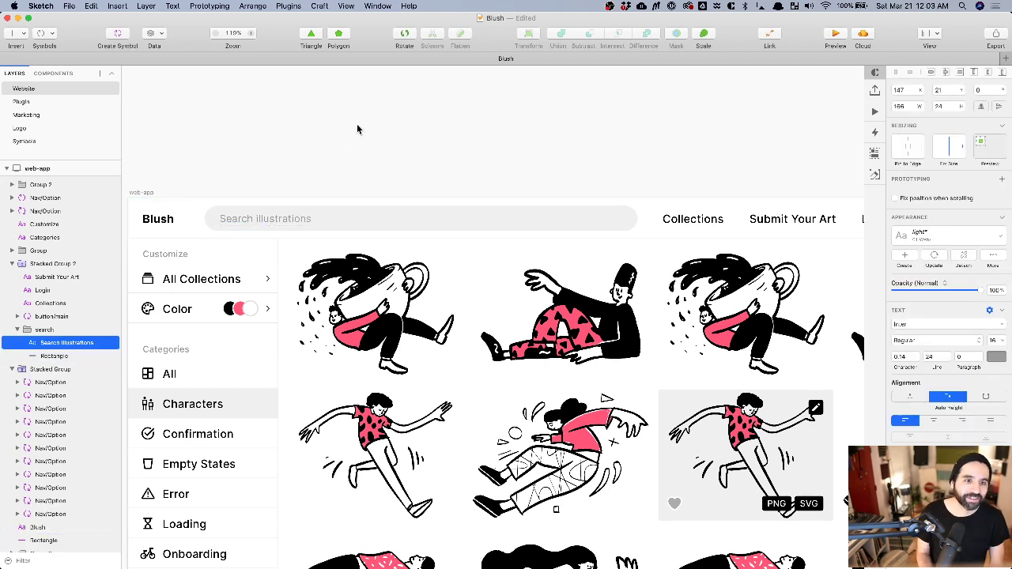
Examine the "Search illustrations" placeholder text and its type settings in the Sketch header.
scroll(357, 126, "down", 2)
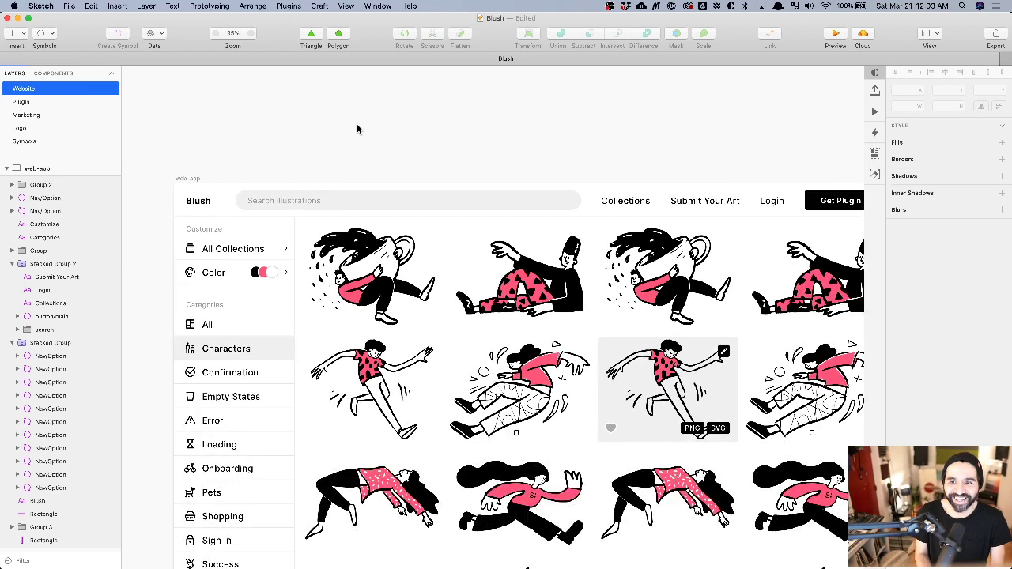
scroll(357, 129, "down", 2)
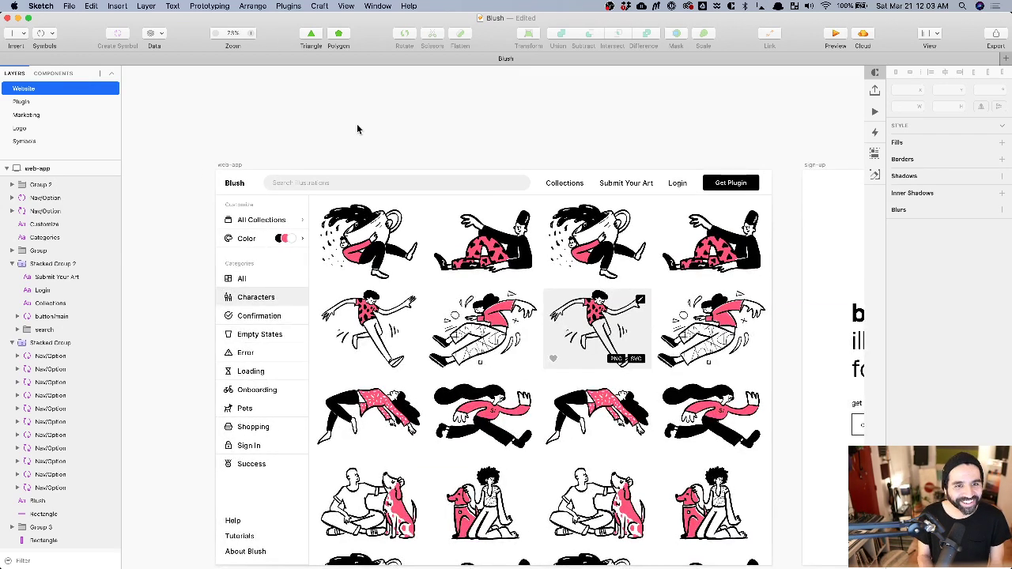
scroll(287, 141, "up", 2)
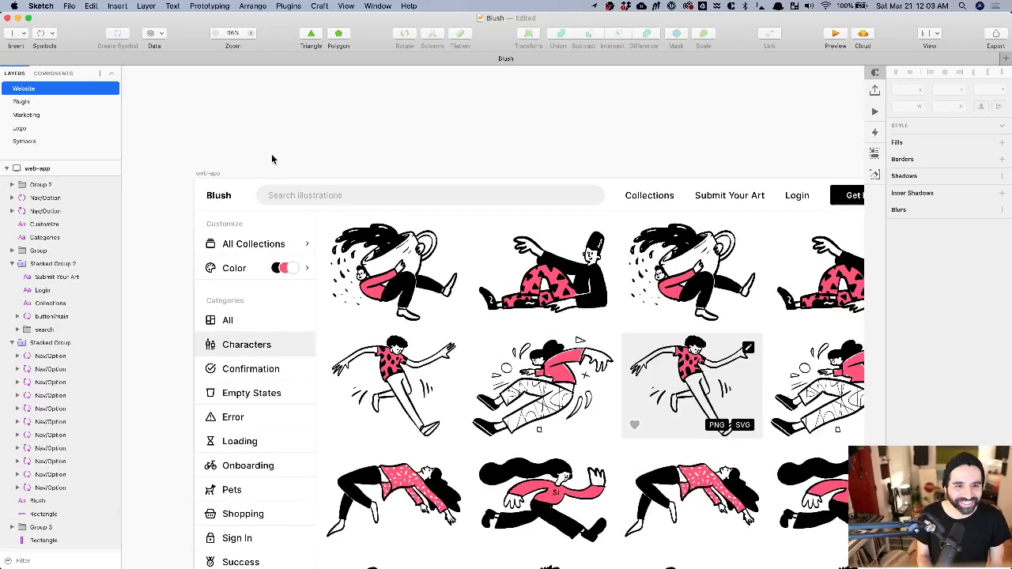
left_click(295, 199)
left_click(296, 198)
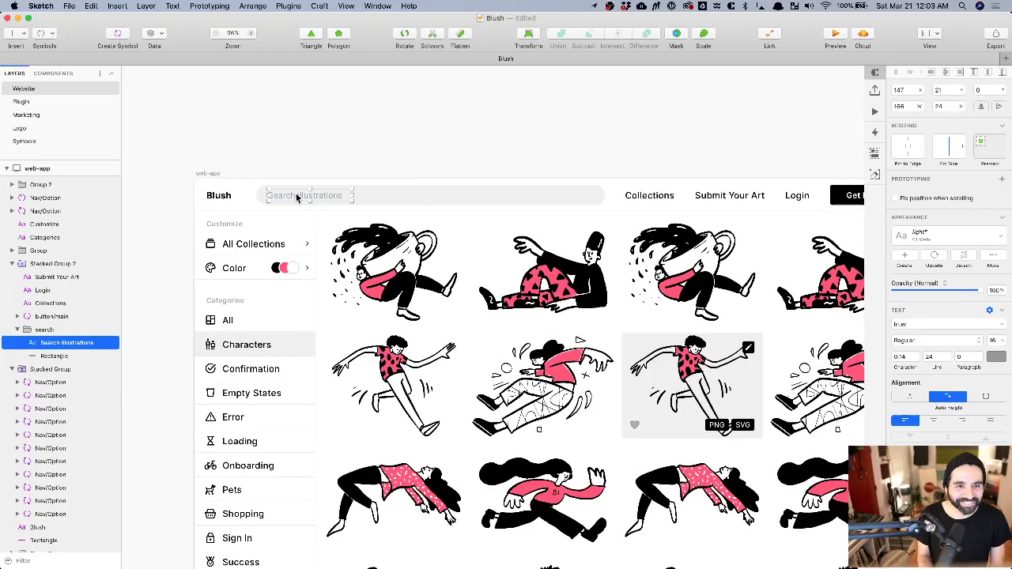
left_click(353, 140)
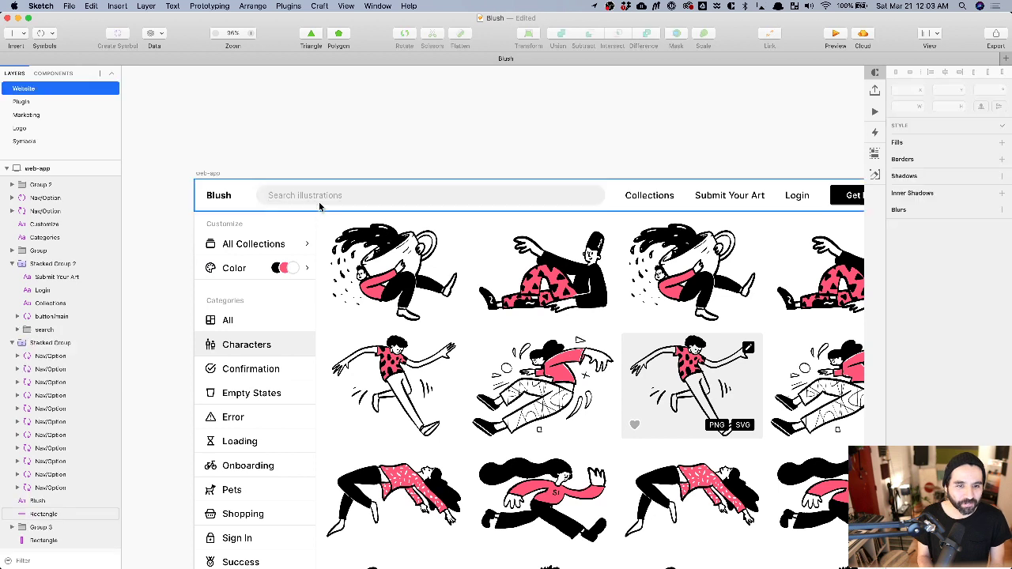
left_click(319, 197)
left_click(340, 124)
Switch to Webflow and set the search input's font size to 16 px.
key("super+Tab")
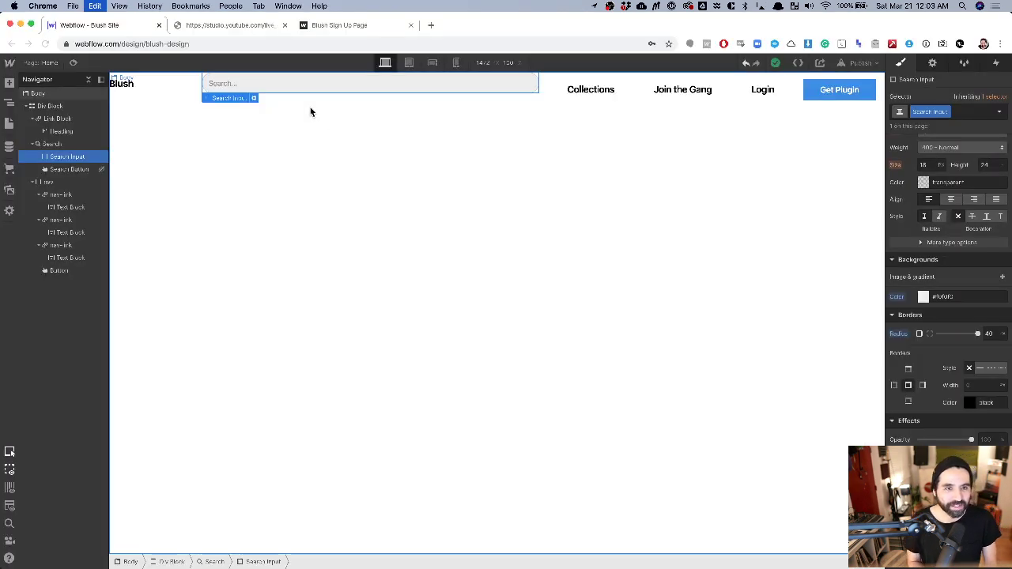
scroll(1004, 298, "up", 1)
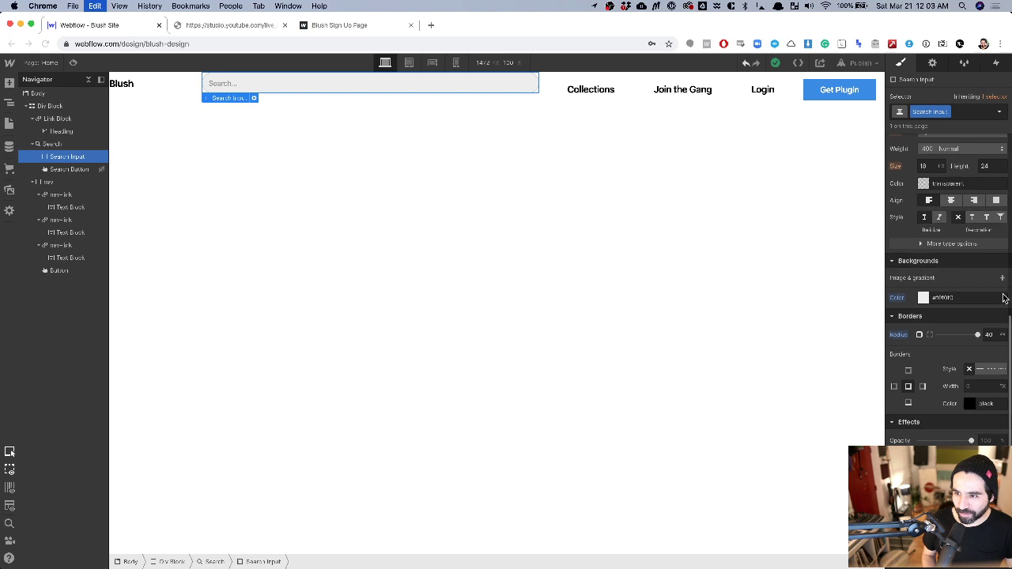
scroll(1004, 299, "up", 3)
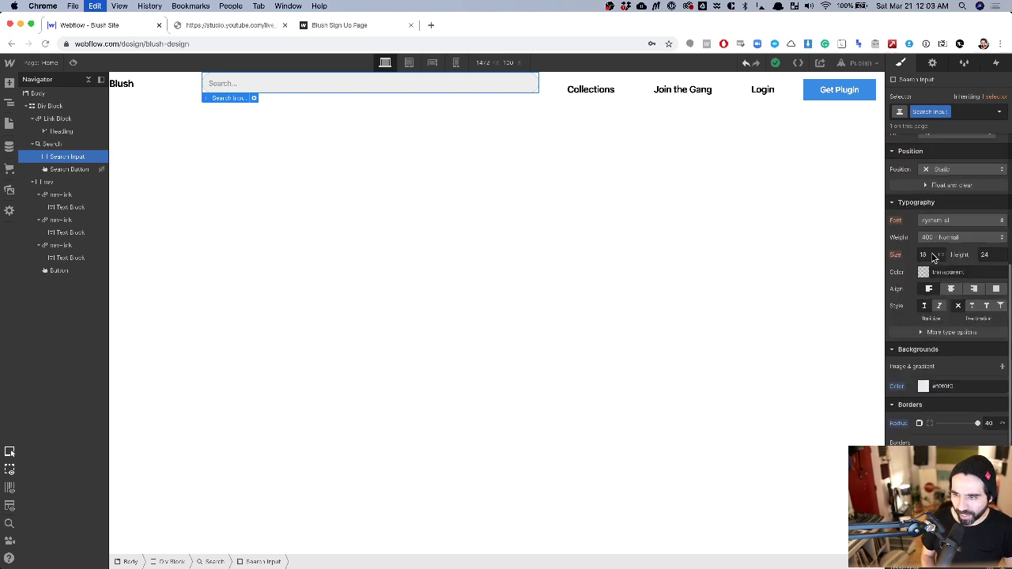
type("18")
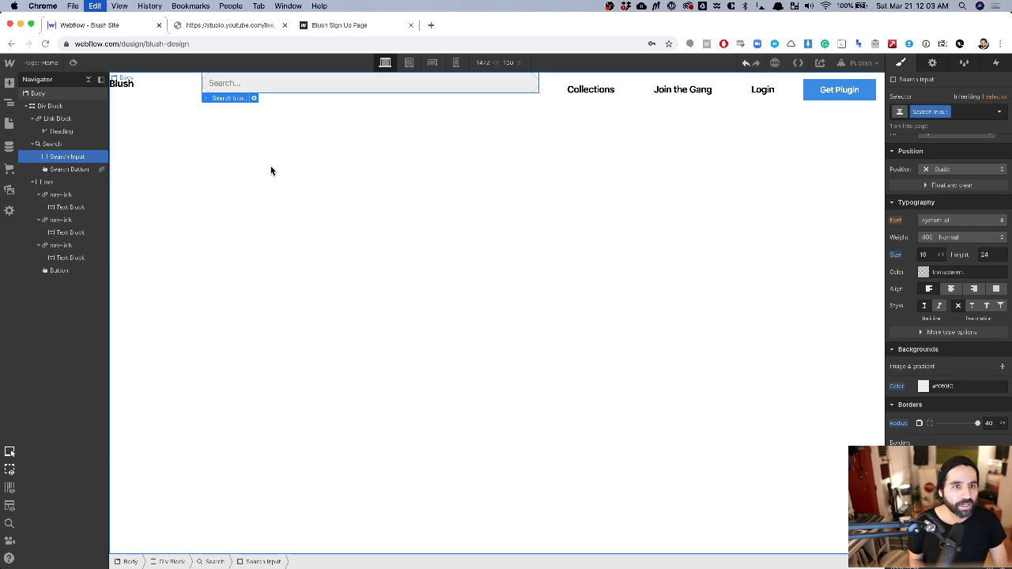
left_click(132, 142)
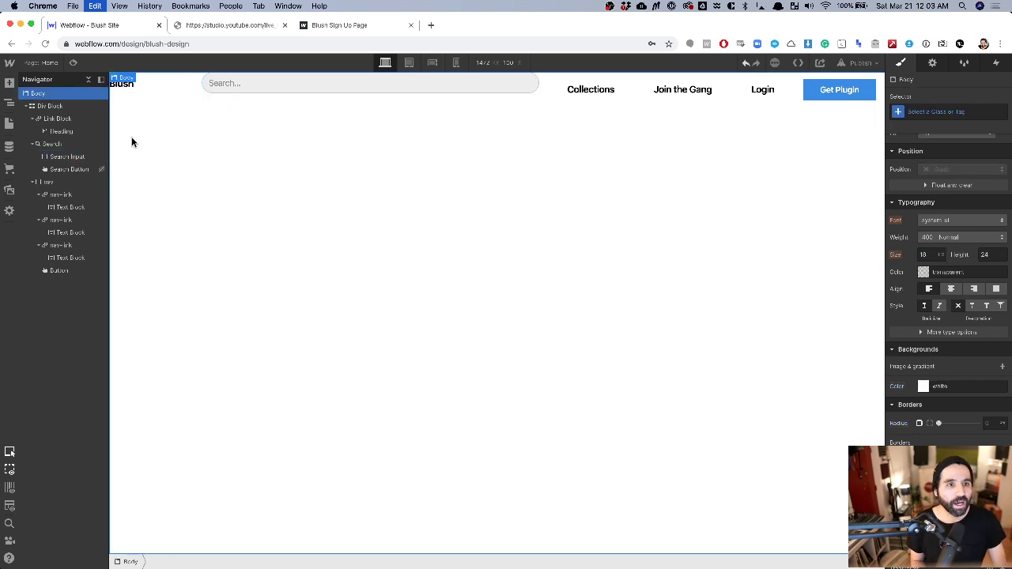
Centre the items of the header's grid div block vertically.
left_click(176, 108)
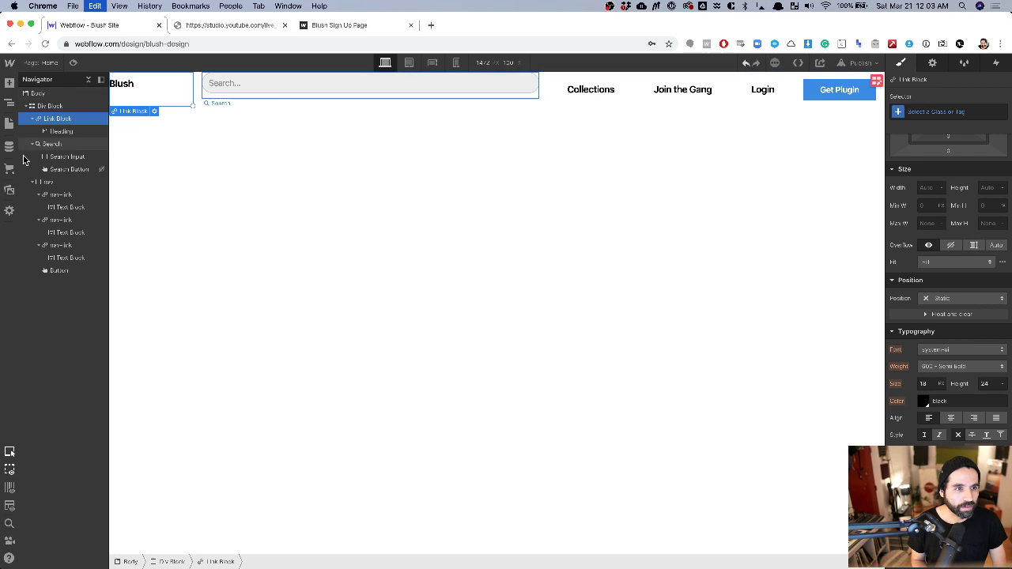
left_click(48, 106)
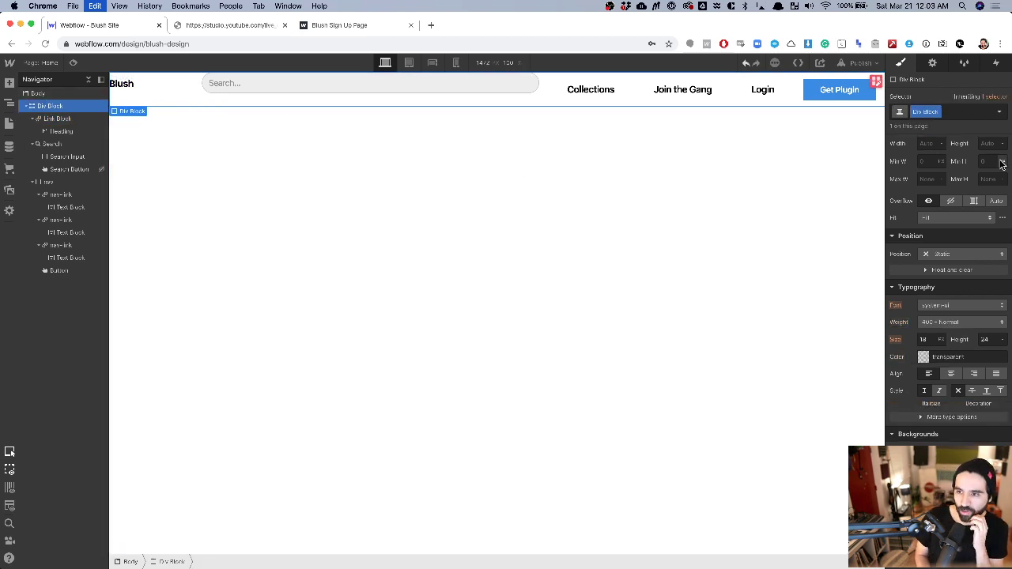
scroll(965, 237, "up", 5)
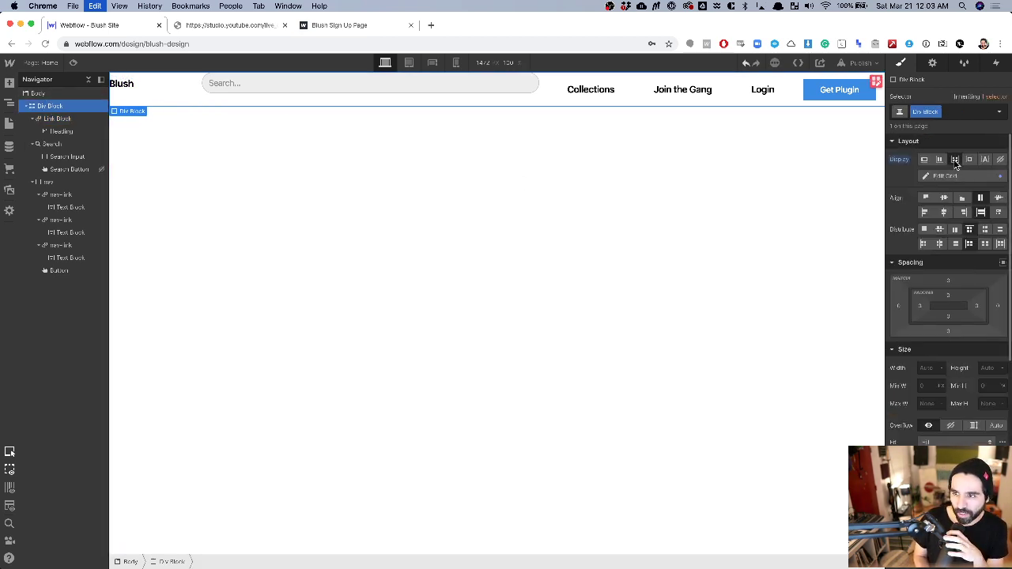
left_click(945, 197)
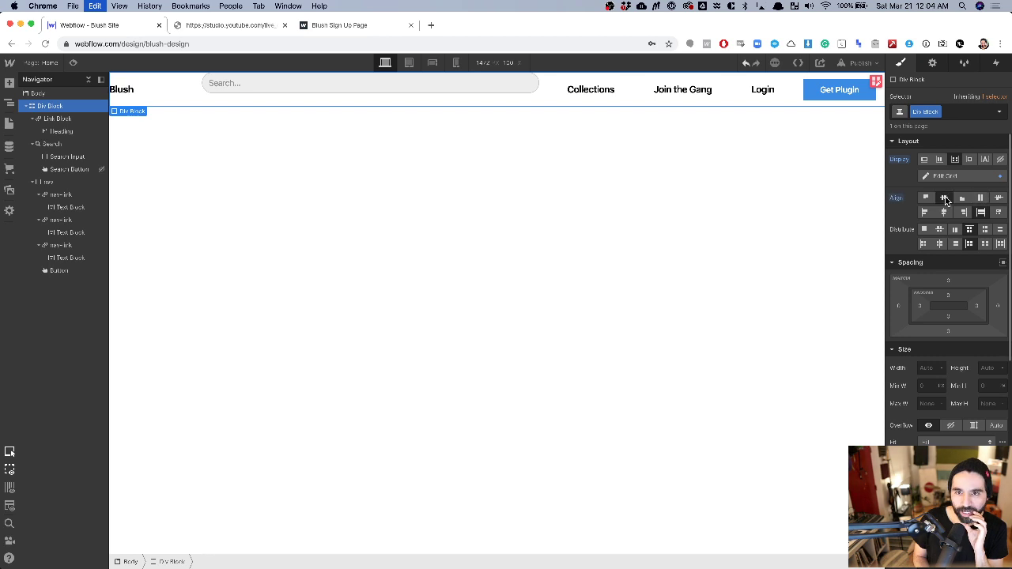
Set the bottom margin of the header's Search element to 0.
left_click(54, 118)
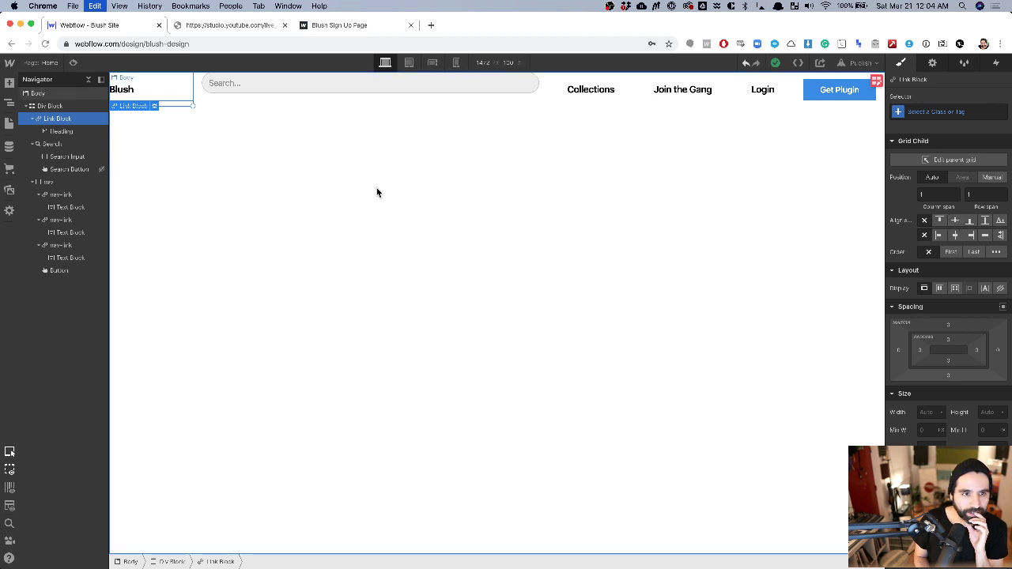
left_click(224, 104)
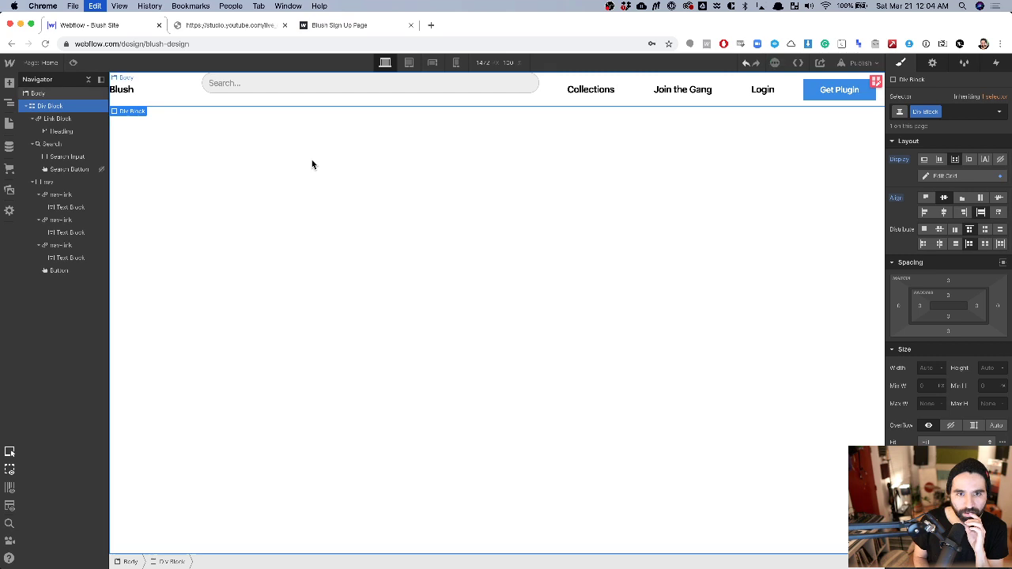
left_click(332, 100)
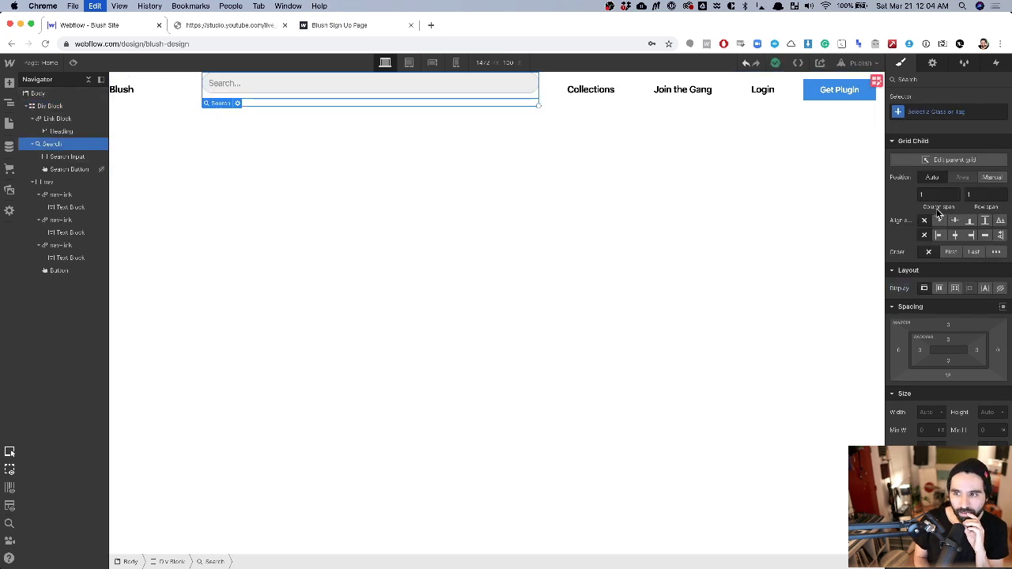
left_click(949, 375)
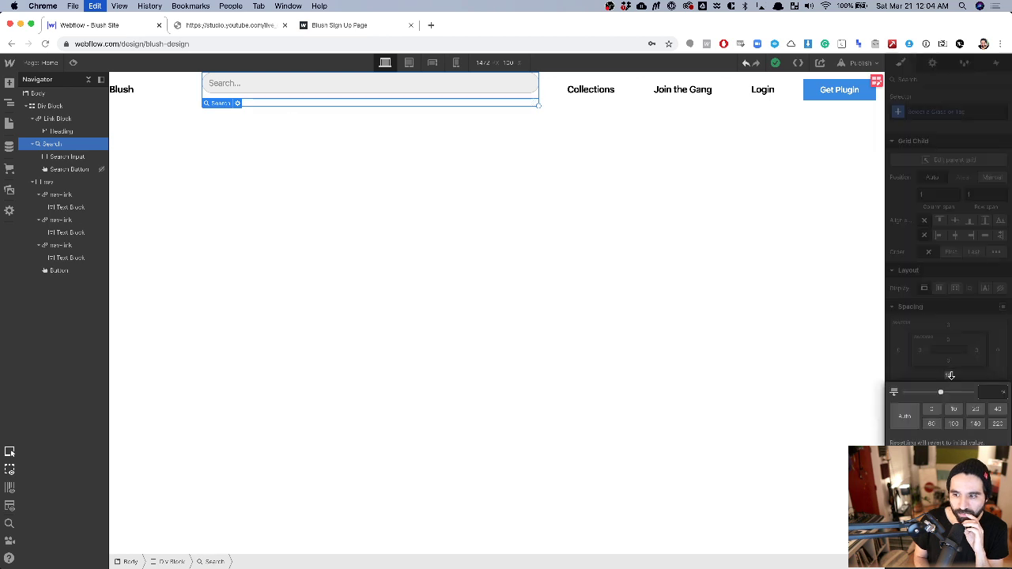
left_click(933, 409)
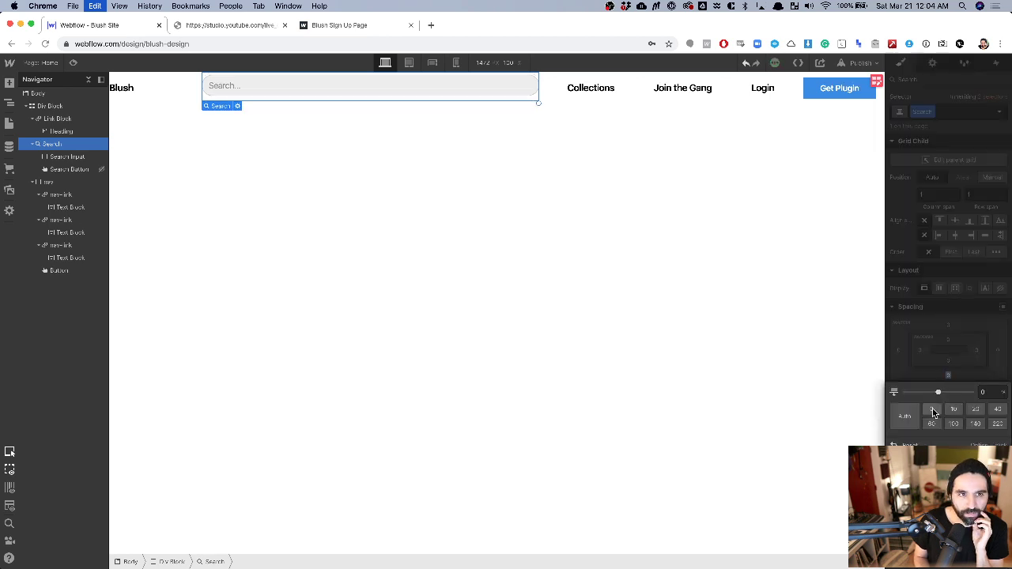
left_click(957, 311)
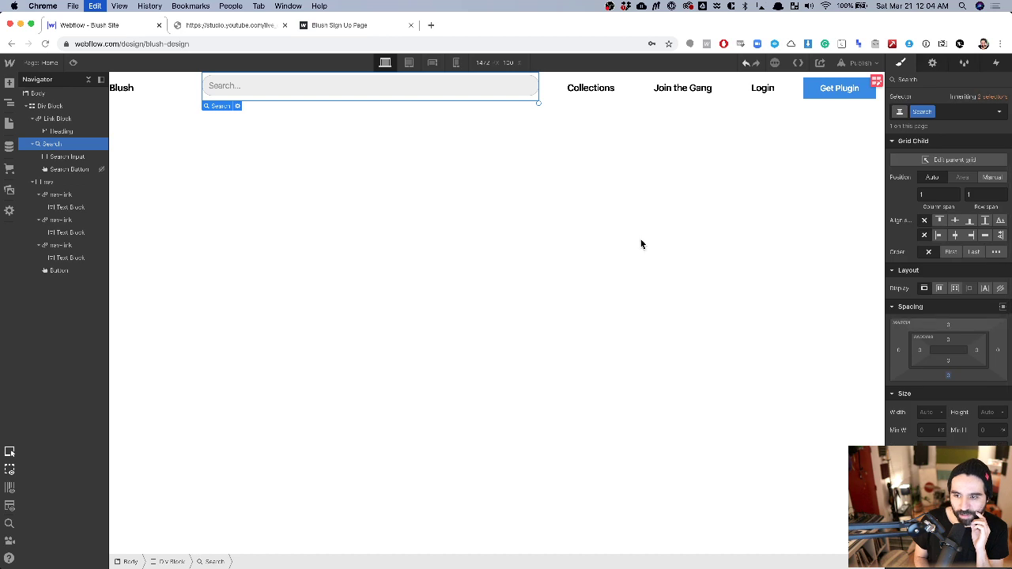
Set the Search Input's bottom margin to 0 and check the logo heading and Collections link beside it.
left_click(72, 158)
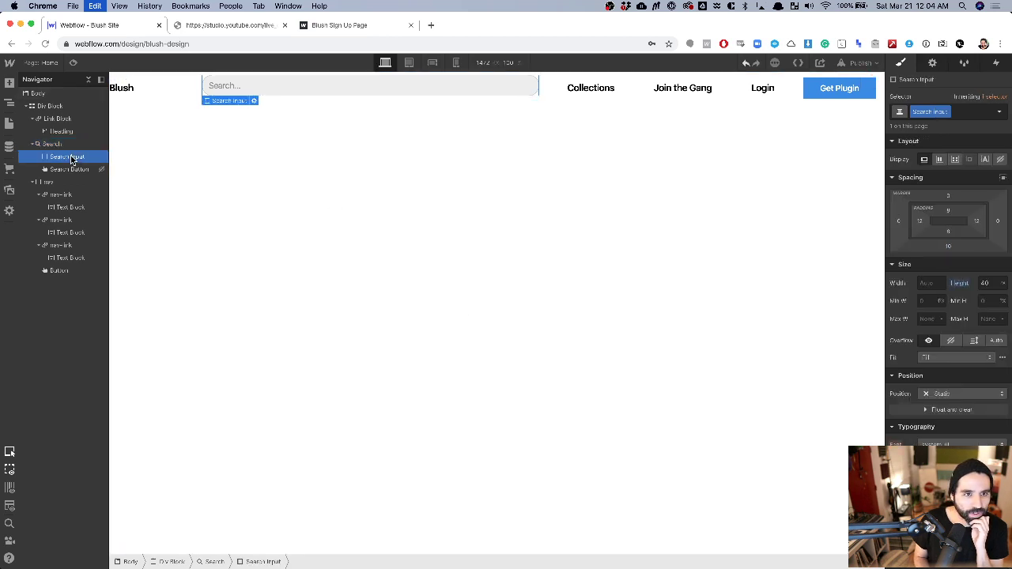
left_click(949, 247)
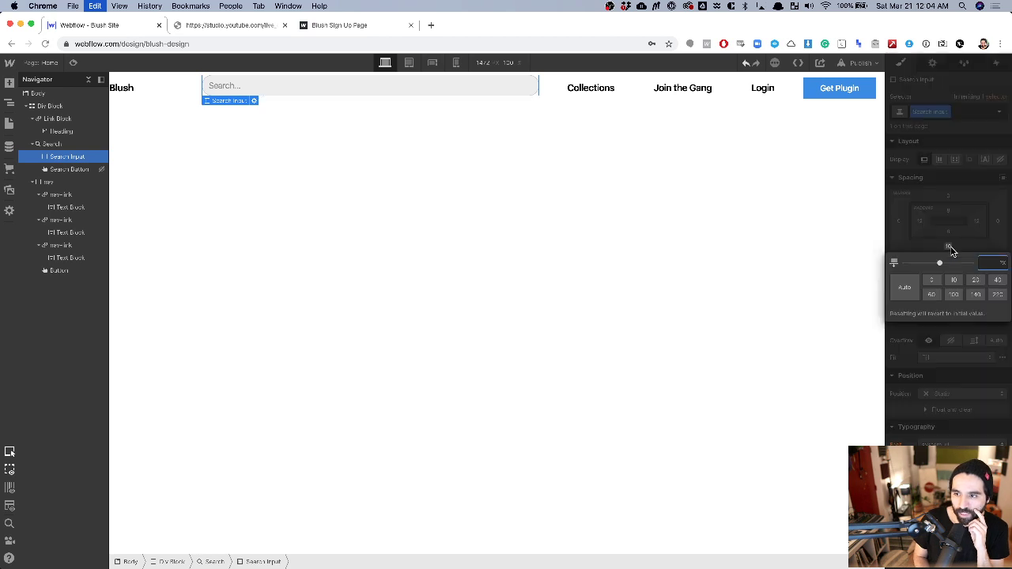
left_click(931, 280)
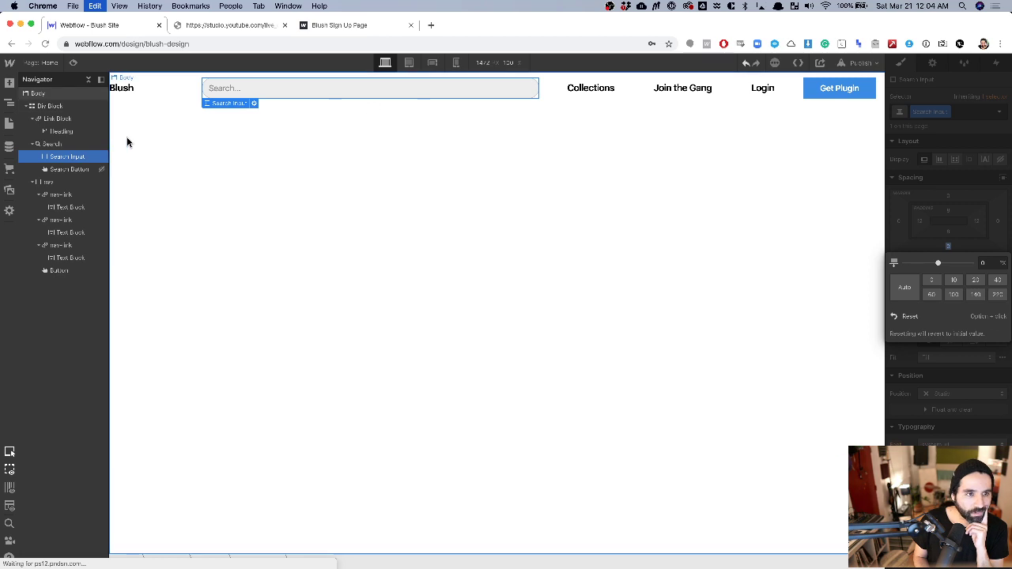
left_click(139, 94)
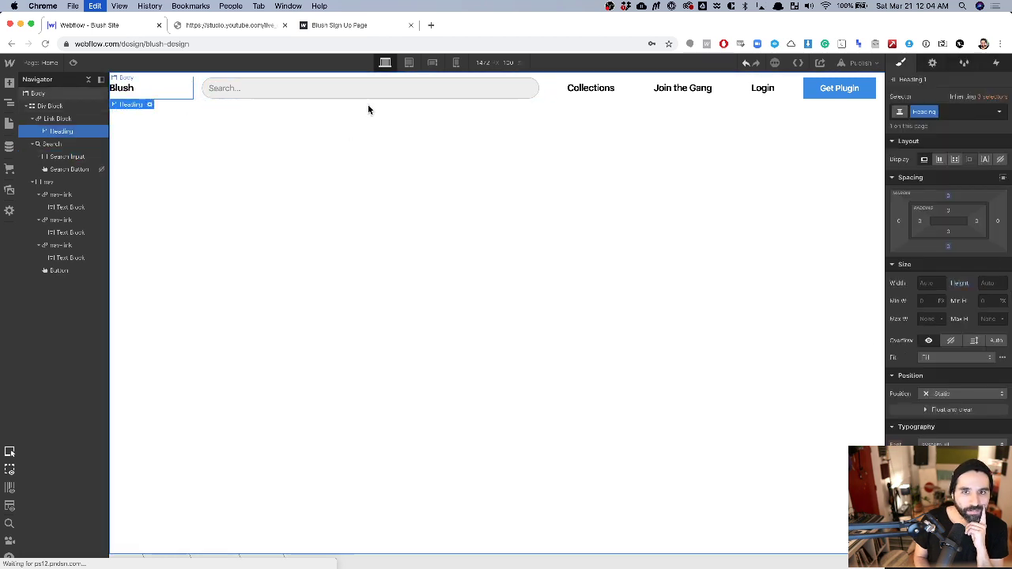
left_click(601, 102)
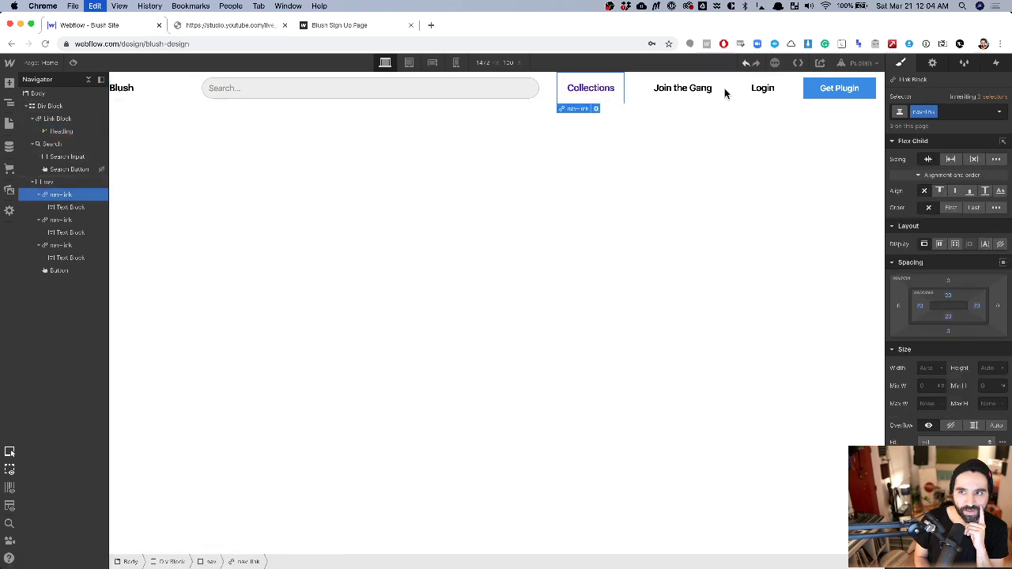
Select the Get Plugin button in Webflow and look up the fill of its button/main symbol rectangle in Sketch.
left_click(871, 87)
key("super+Tab")
scroll(572, 165, "right", 5)
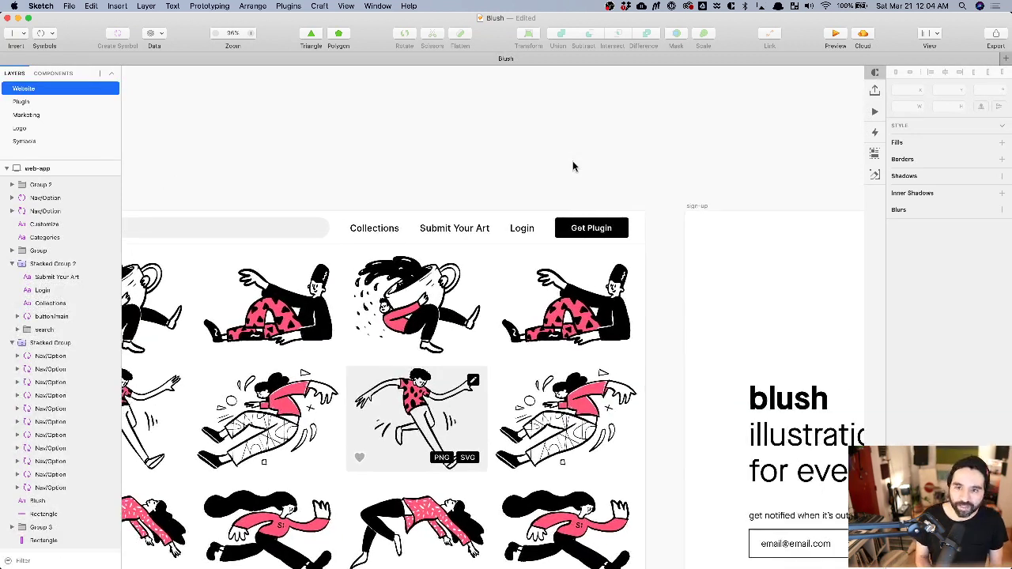
left_click(605, 230)
scroll(597, 228, "up", 5)
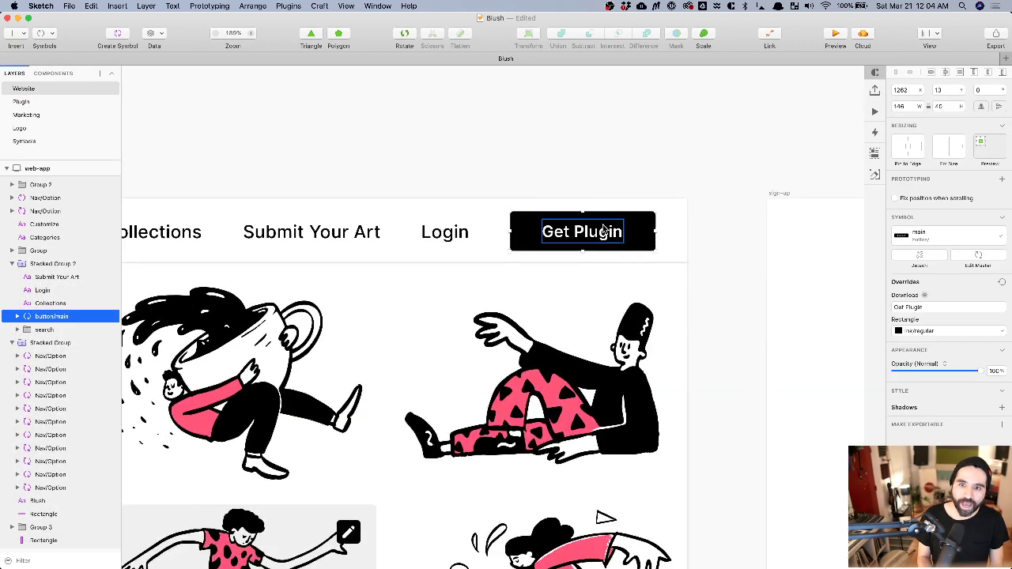
double_click(632, 223)
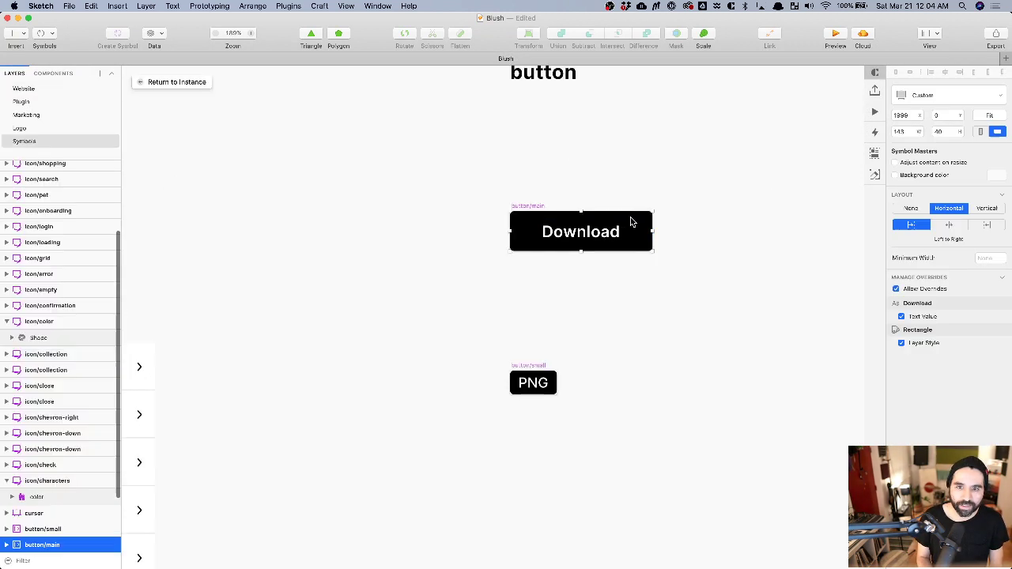
left_click(621, 165)
left_click(520, 221)
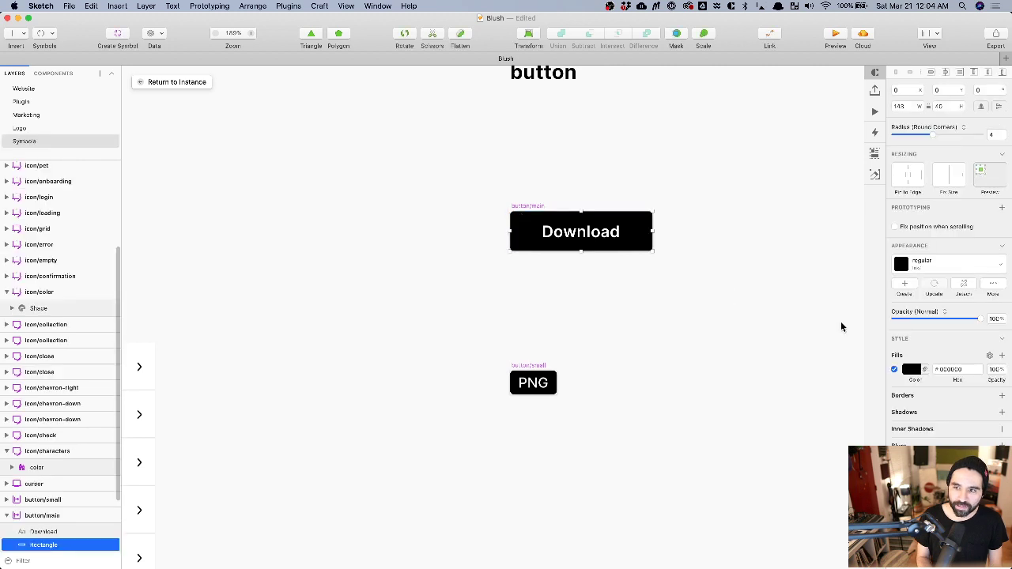
left_click(949, 369)
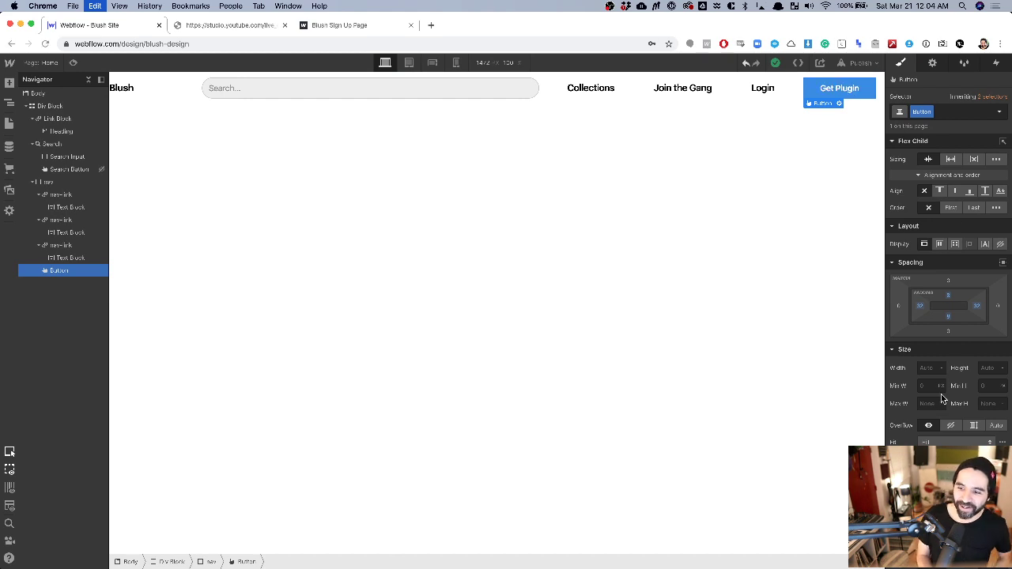
Set the Get Plugin button's background colour to the Black swatch in Webflow.
scroll(941, 394, "down", 5)
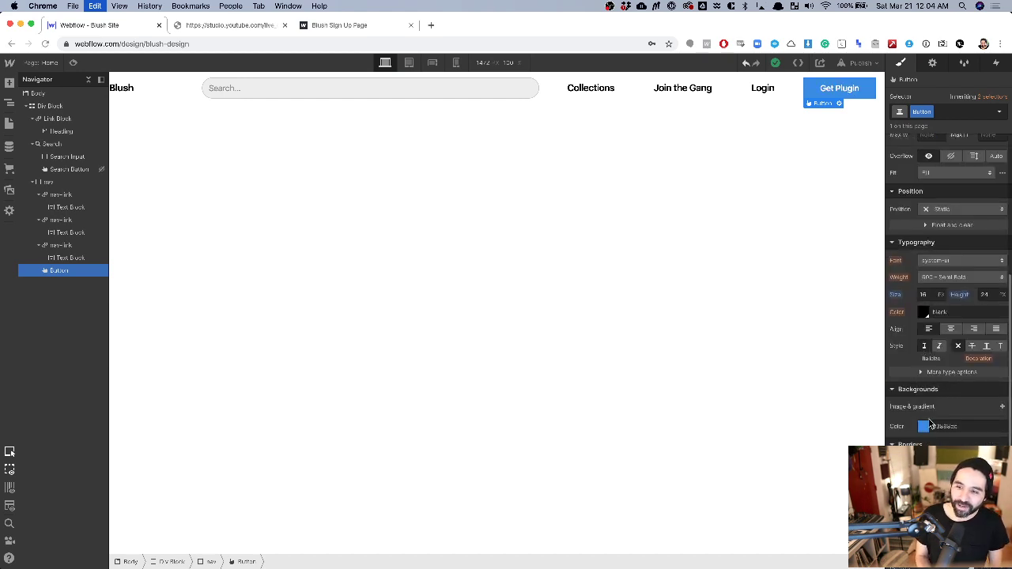
left_click(927, 429)
left_click(906, 372)
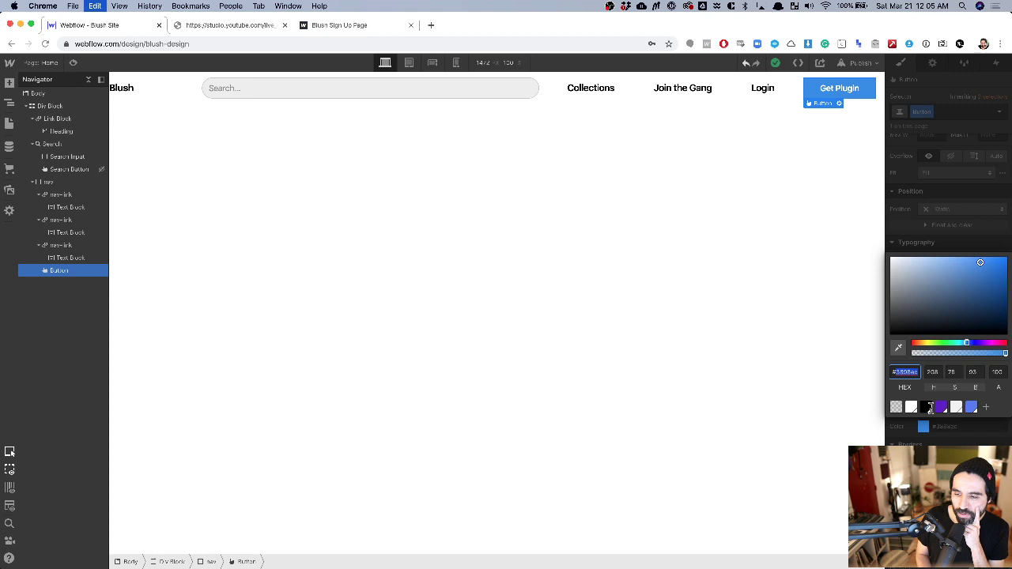
left_click(927, 406)
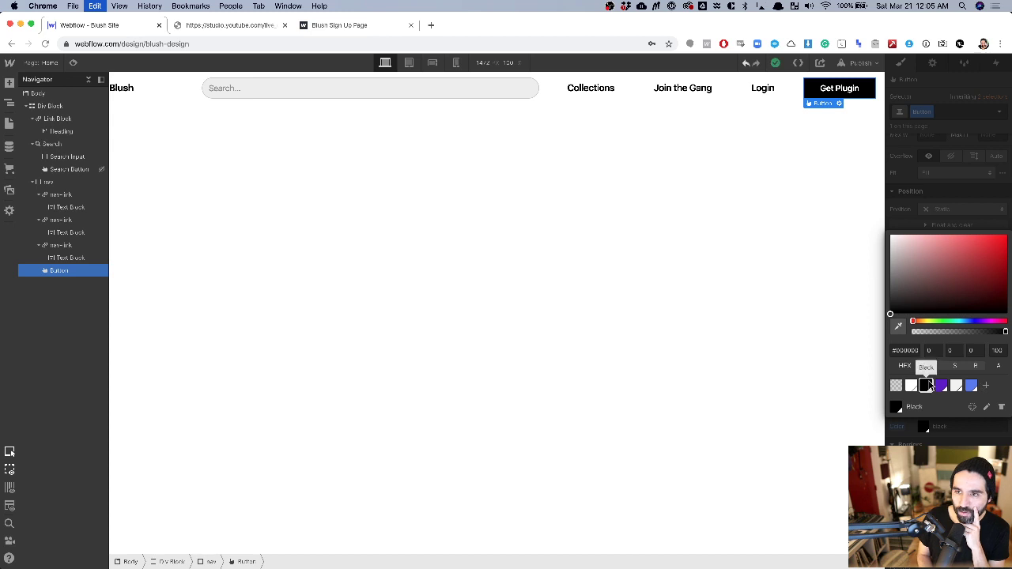
left_click(930, 193)
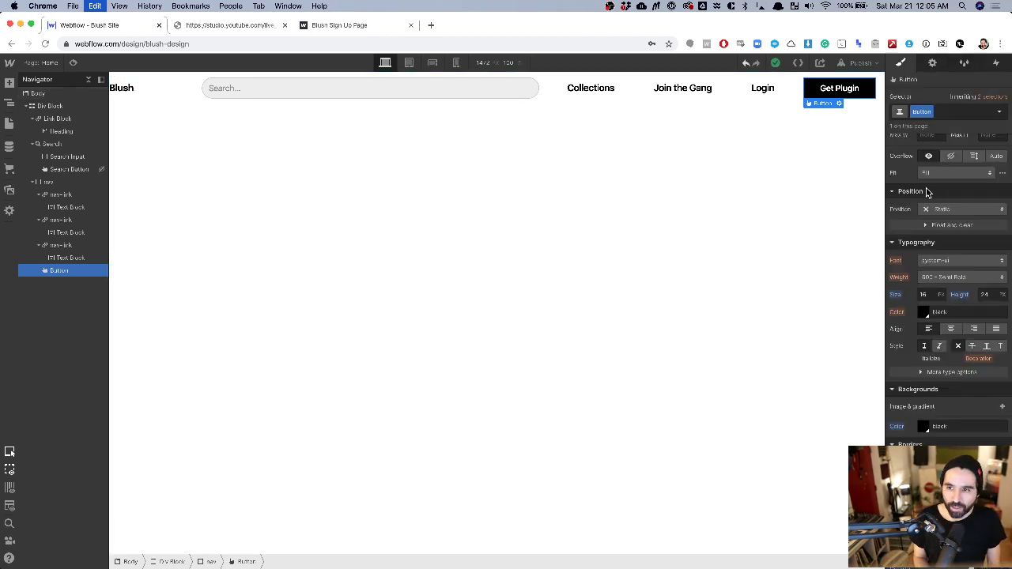
Check the button rectangle's corner radius in Sketch and open the Get Plugin button's border width for editing in Webflow.
key("super+Tab")
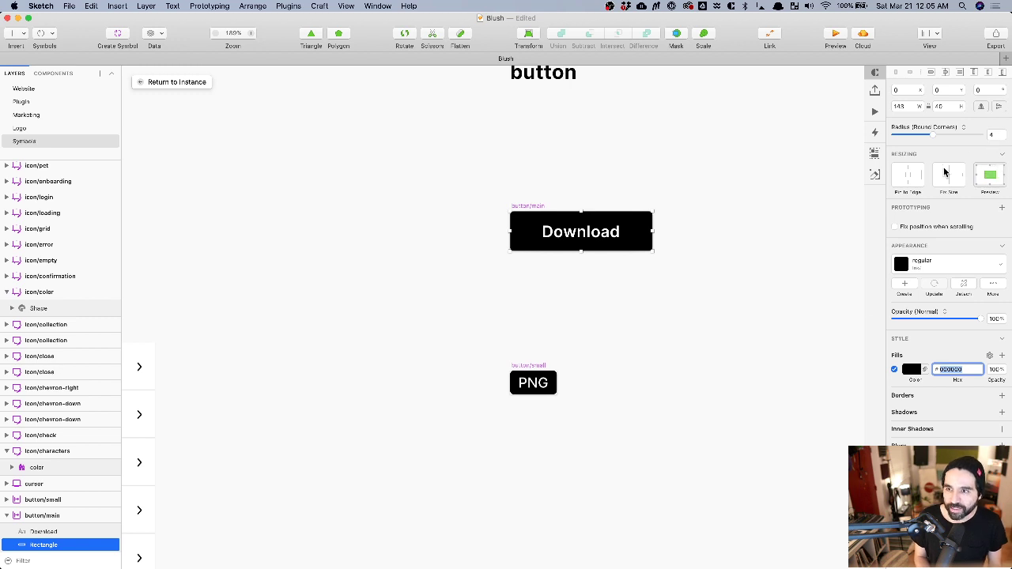
key("super+Tab")
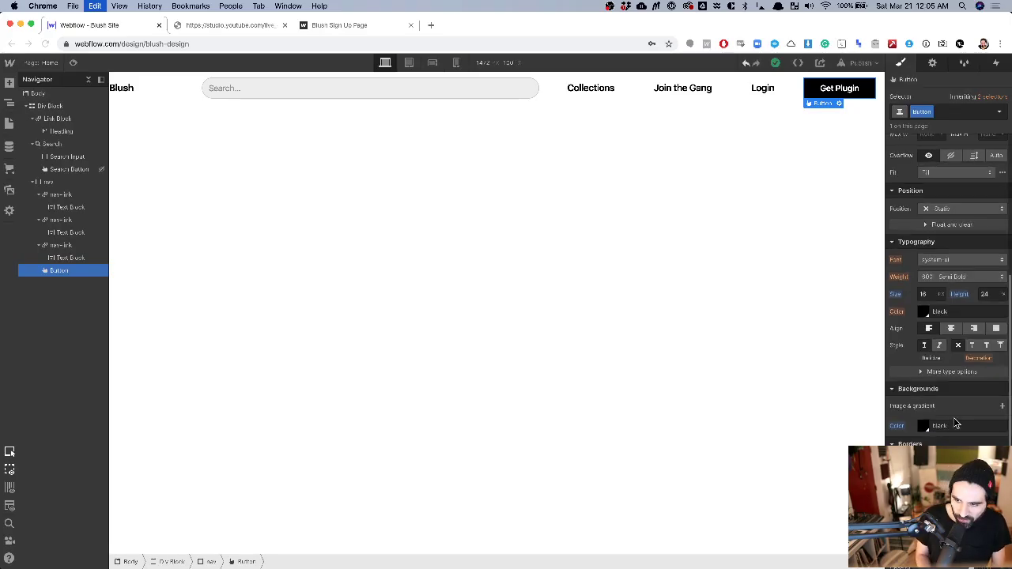
scroll(955, 424, "down", 3)
left_click(982, 383)
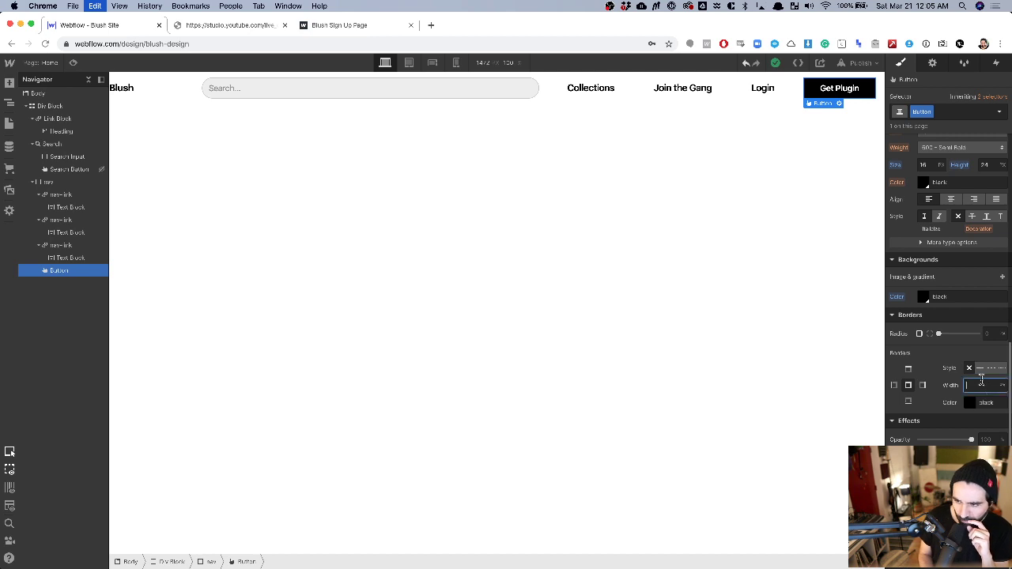
Round the corners of the Get Plugin button with a border radius of 4 px.
left_click(1002, 333)
left_click(994, 342)
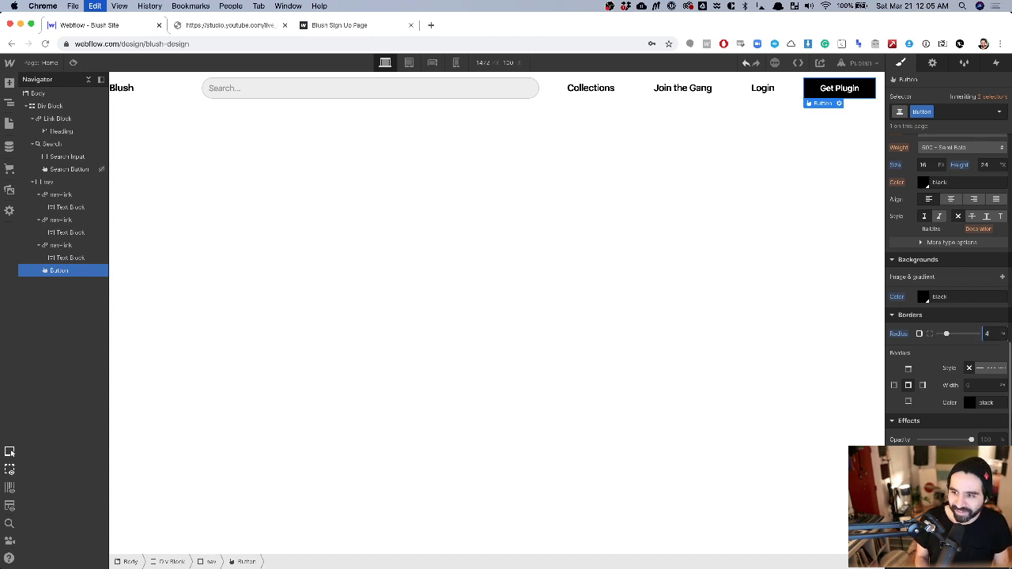
left_click(820, 146)
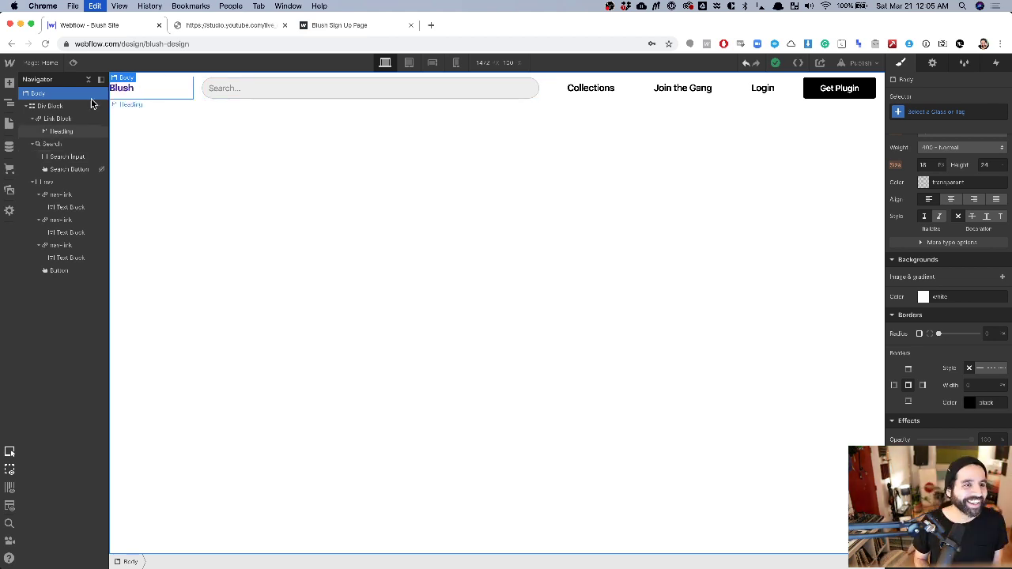
Edit the grid of the header Div Block and set its second column, holding the search field, to 1.25 fr.
left_click(60, 106)
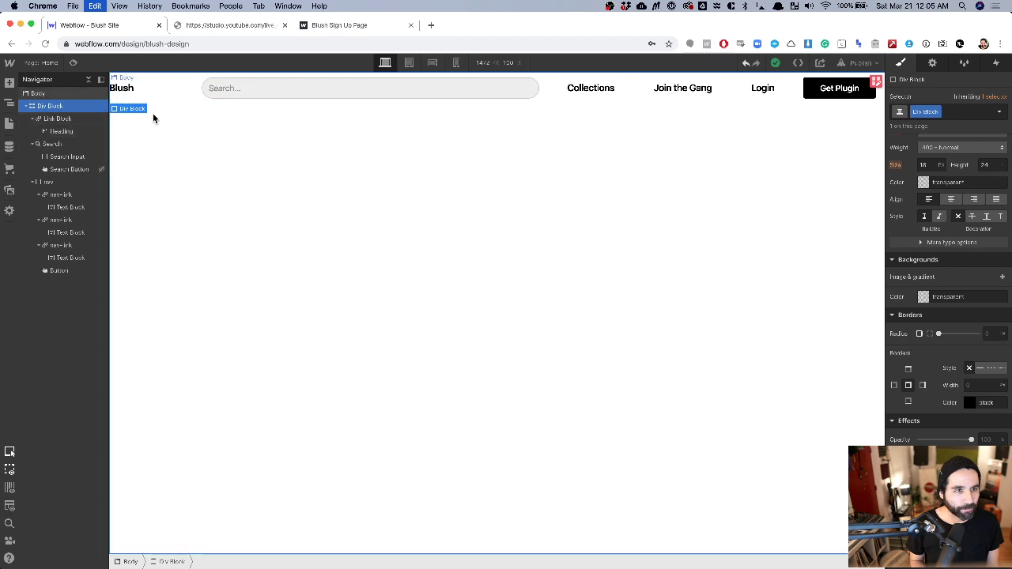
left_click(876, 80)
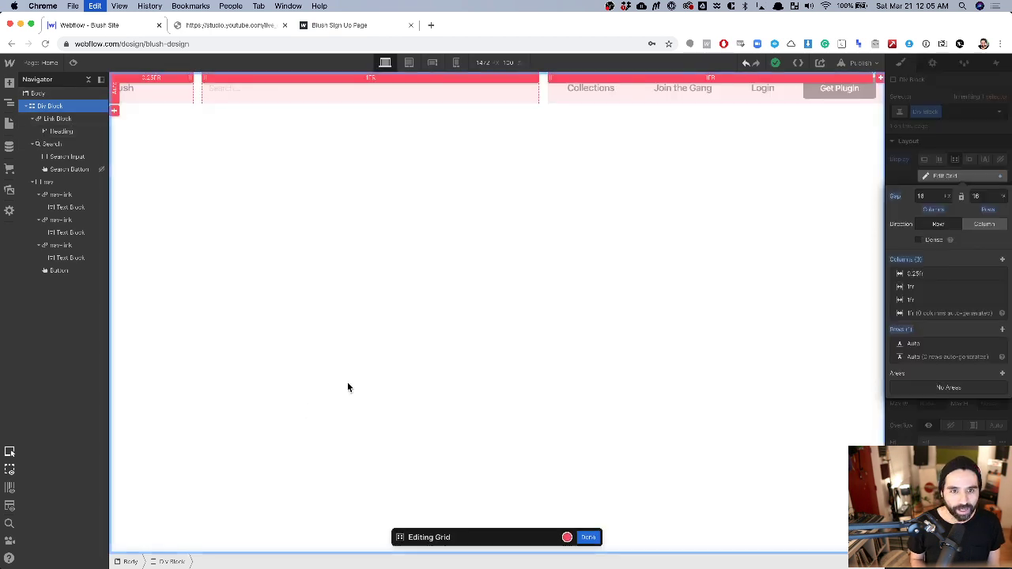
left_click(378, 75)
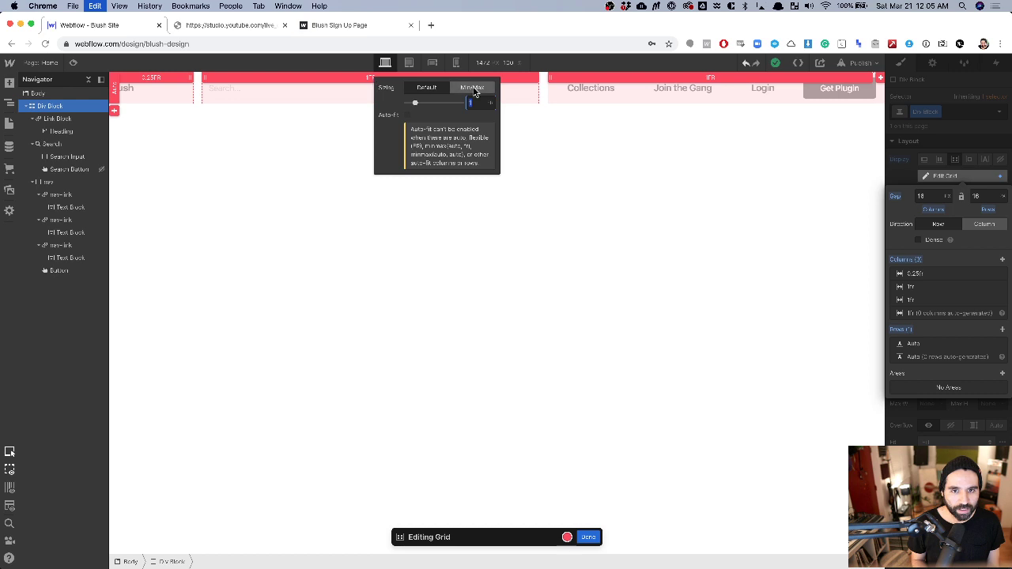
type("1.5")
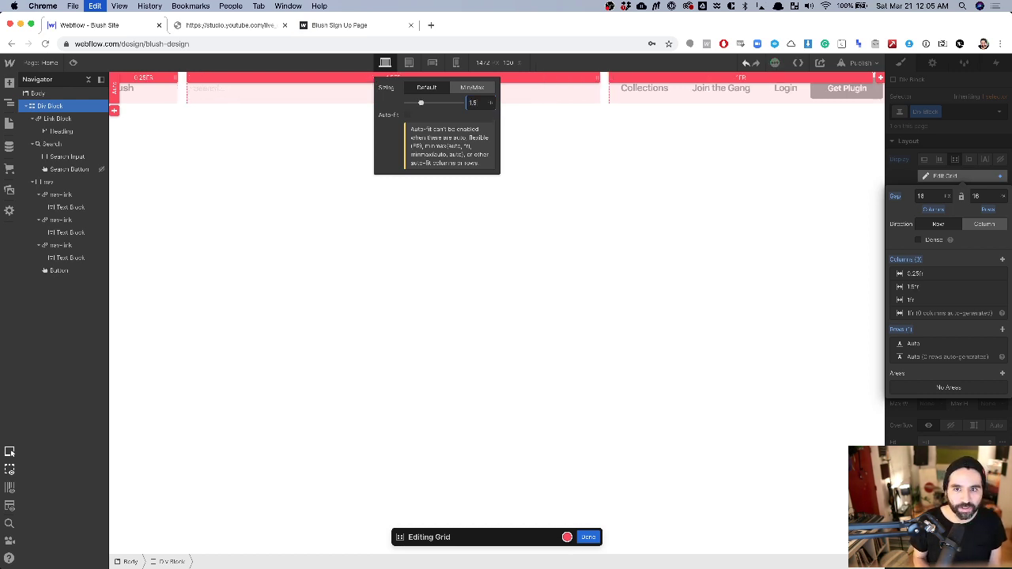
key("BackSpace")
type("25")
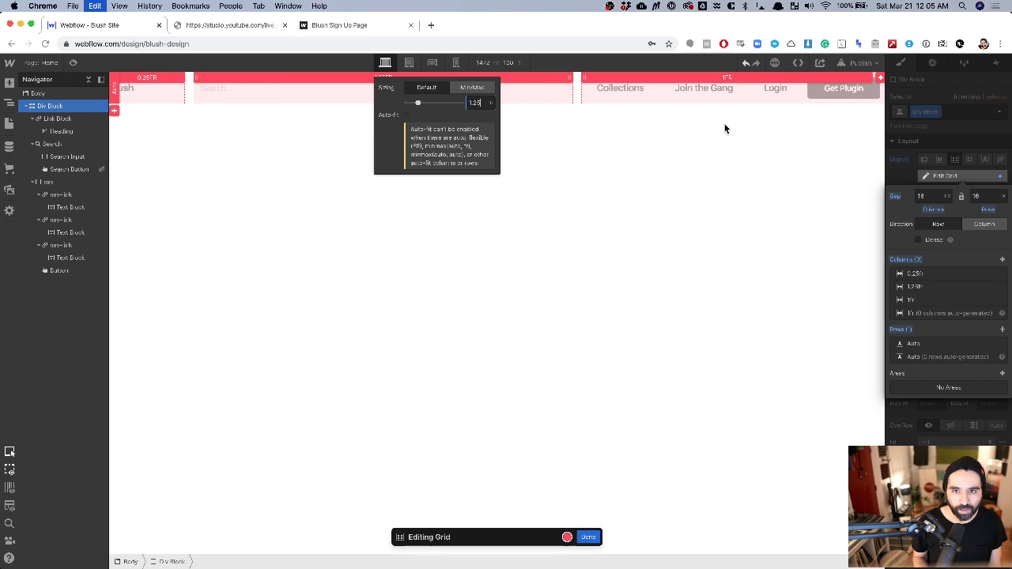
left_click(423, 224)
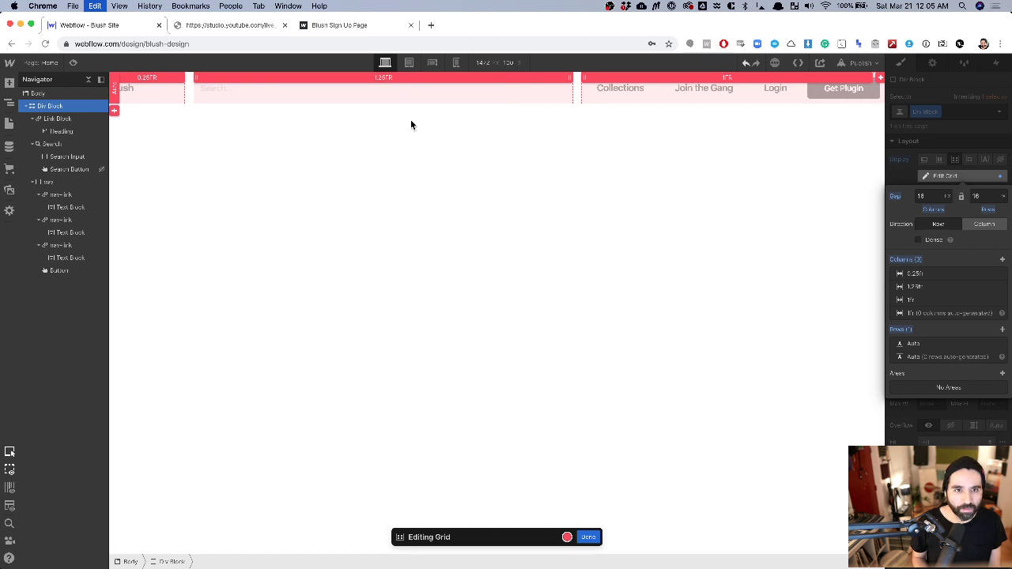
left_click(162, 78)
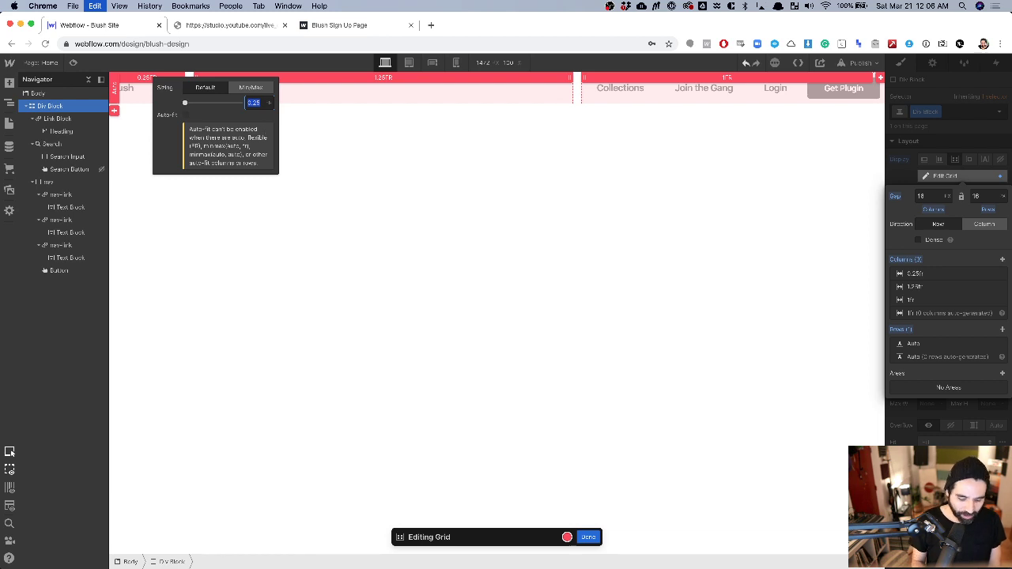
key("BackSpace")
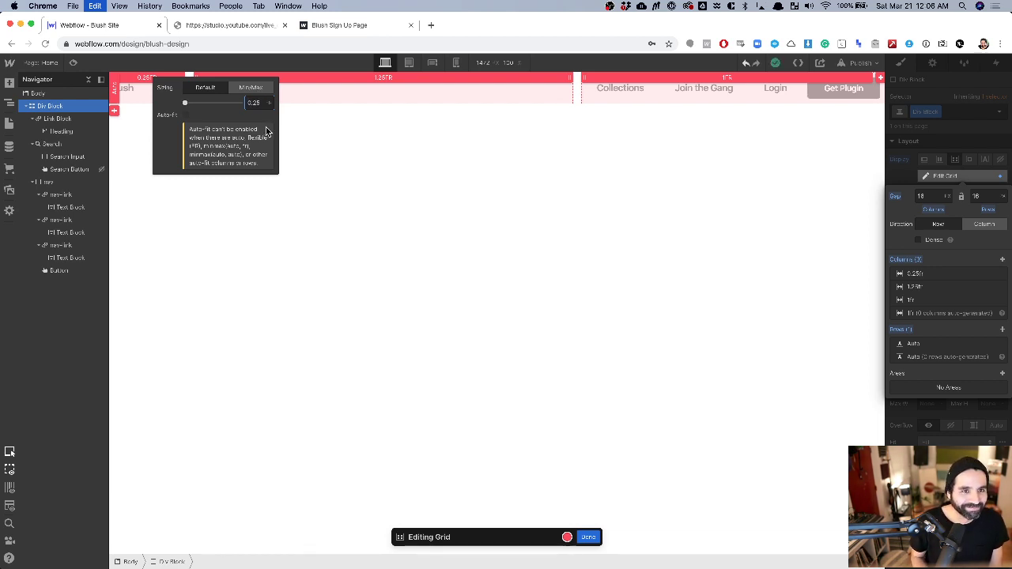
left_click(375, 145)
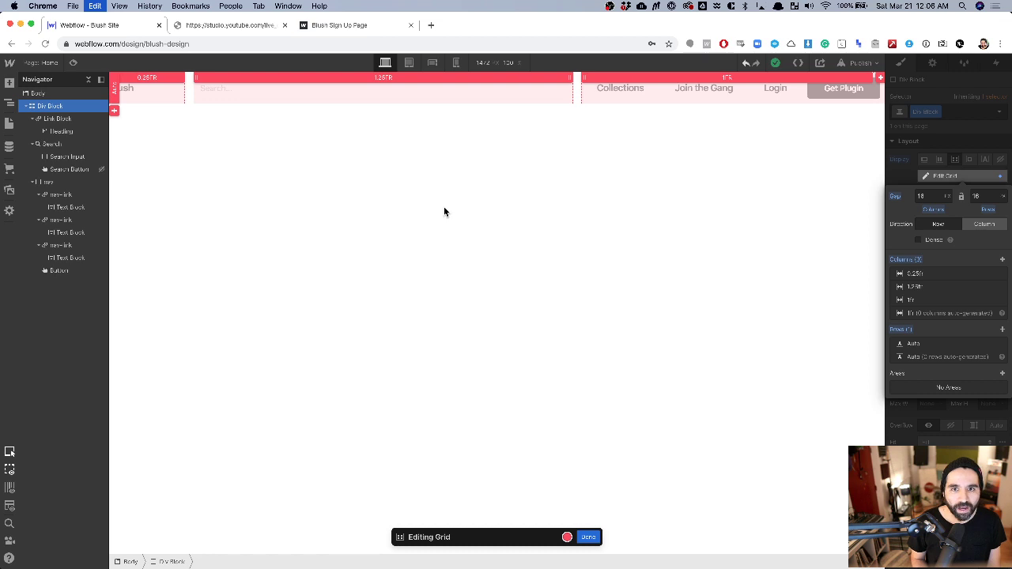
Change the header grid's first column to a fixed width of 200 px and reduce it stepwise to 110 px.
left_click(147, 77)
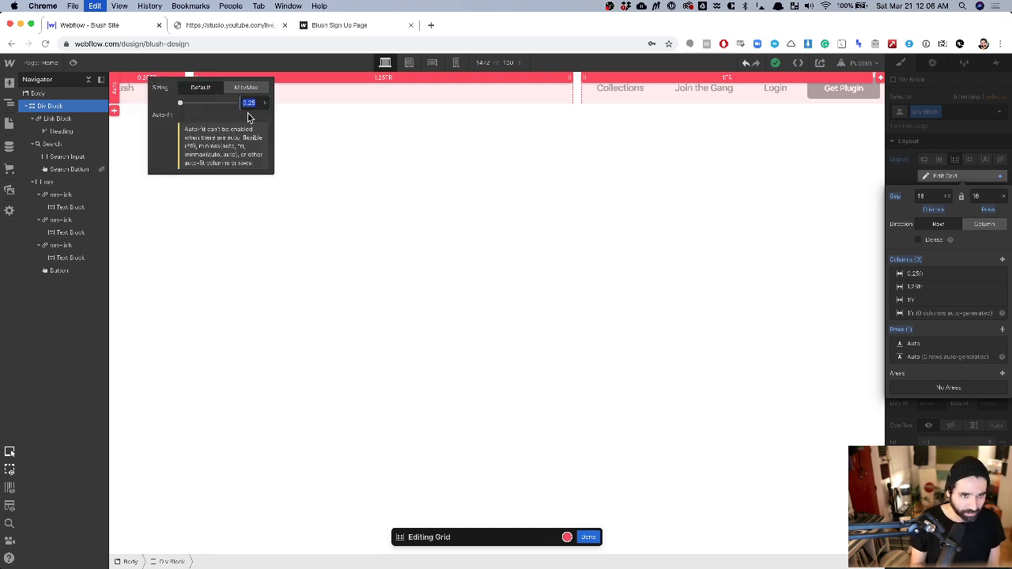
type("200")
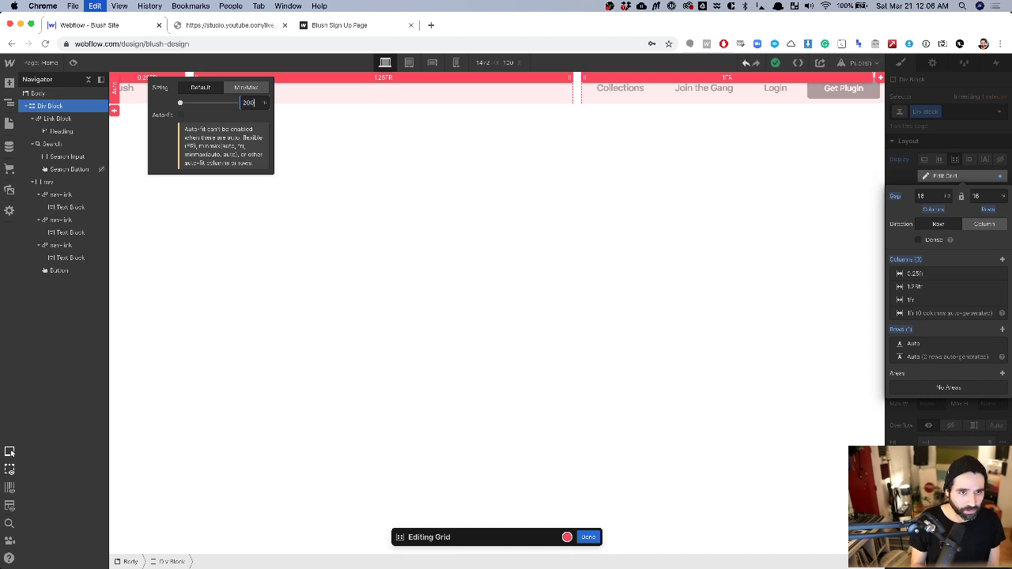
key("Return")
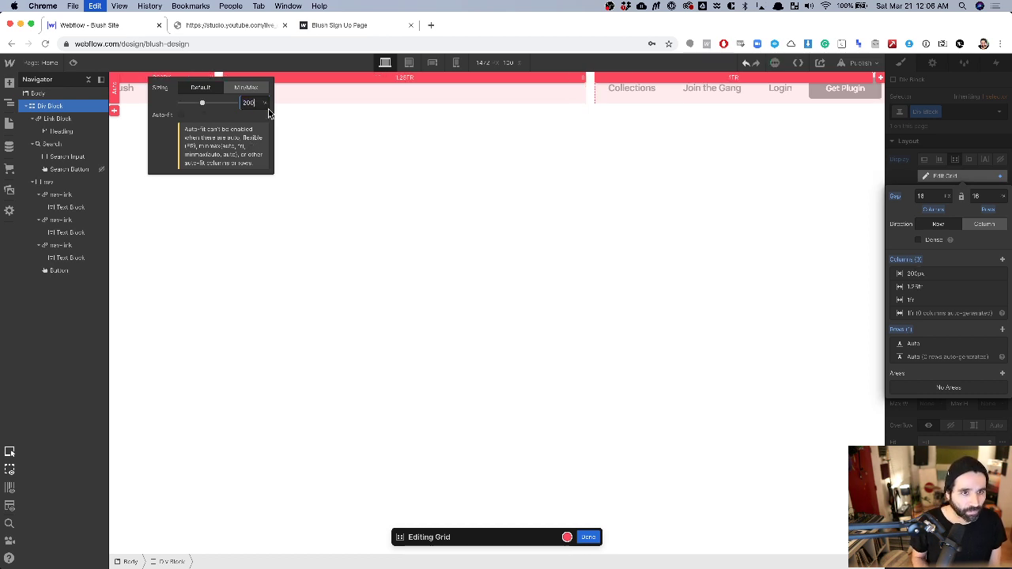
key("shift+Down")
key("shift+Down")
key("shift+Down")
key("shift+Down")
key("shift+Down")
key("shift+Down")
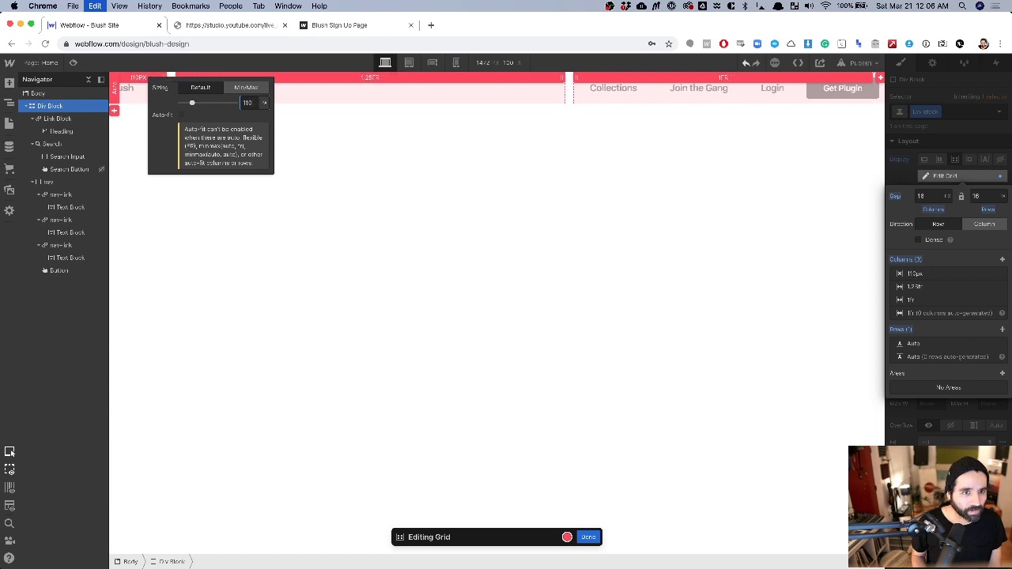
Switch to Sketch and measure the gap between the Blush logo and the search field in the web-app artboard.
key("super+Tab")
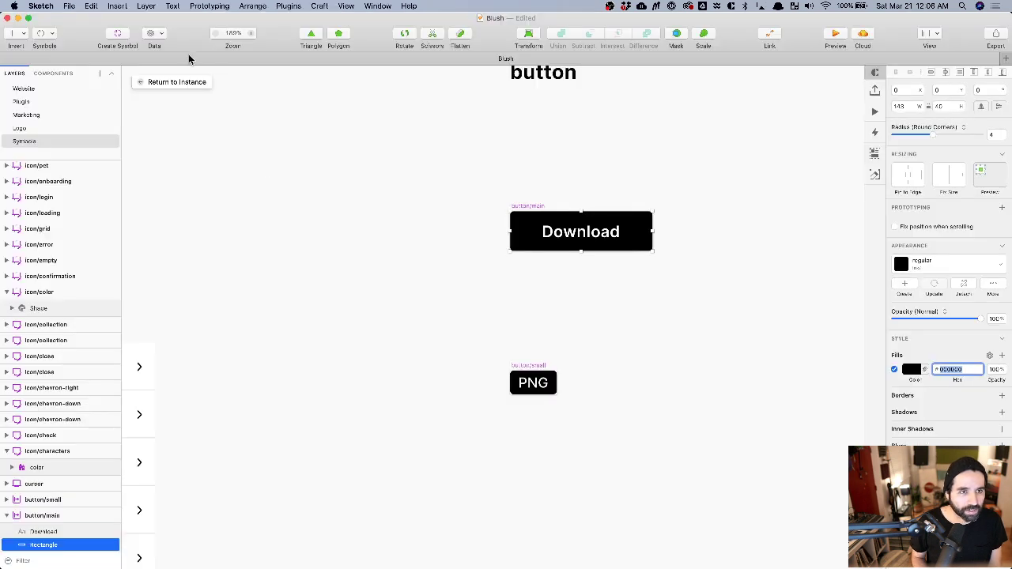
left_click(184, 81)
scroll(239, 146, "left", 10)
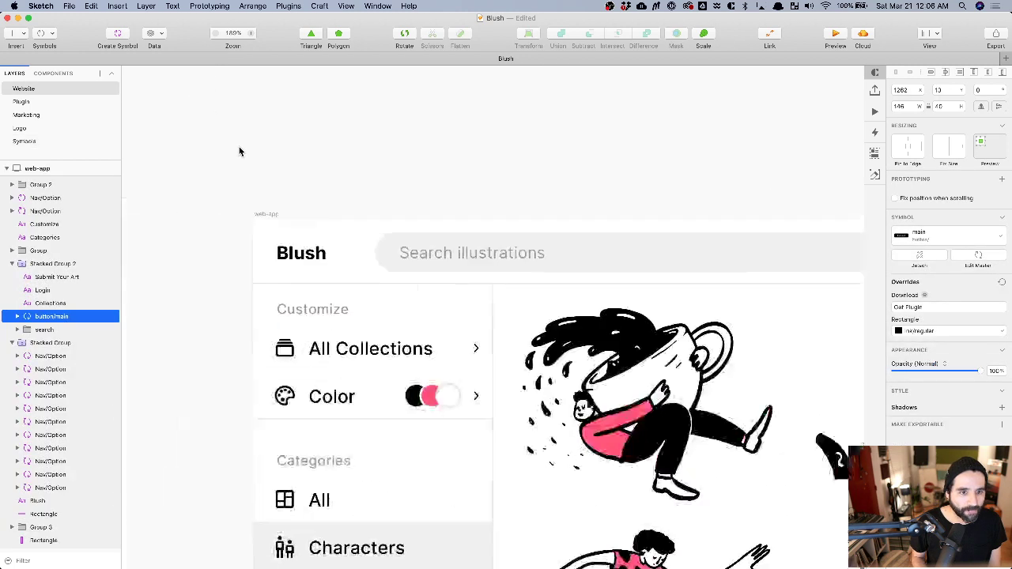
left_click(371, 253)
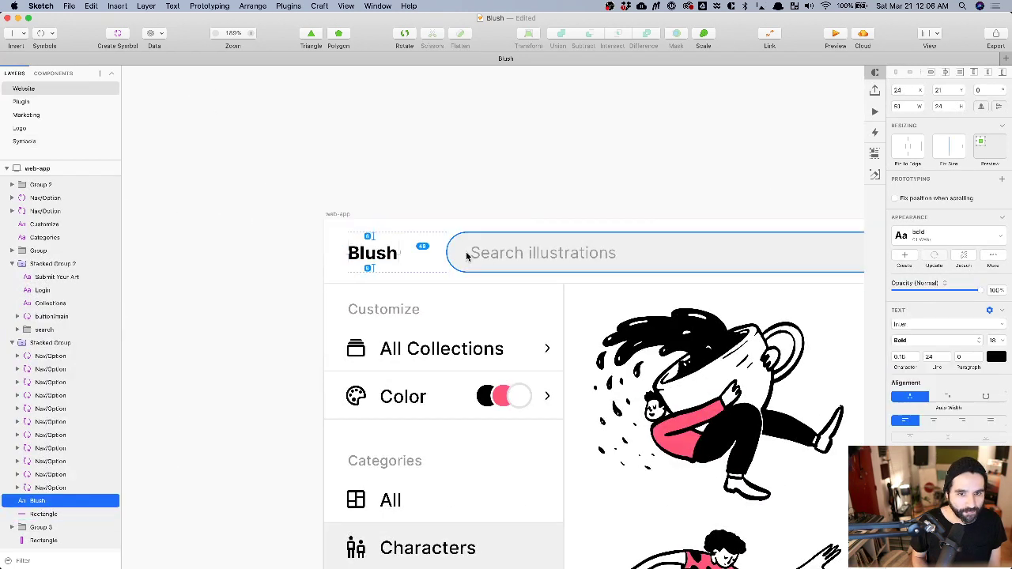
Return to Webflow, set the header grid's first column to 80 px and finish editing the grid.
key("super+Tab")
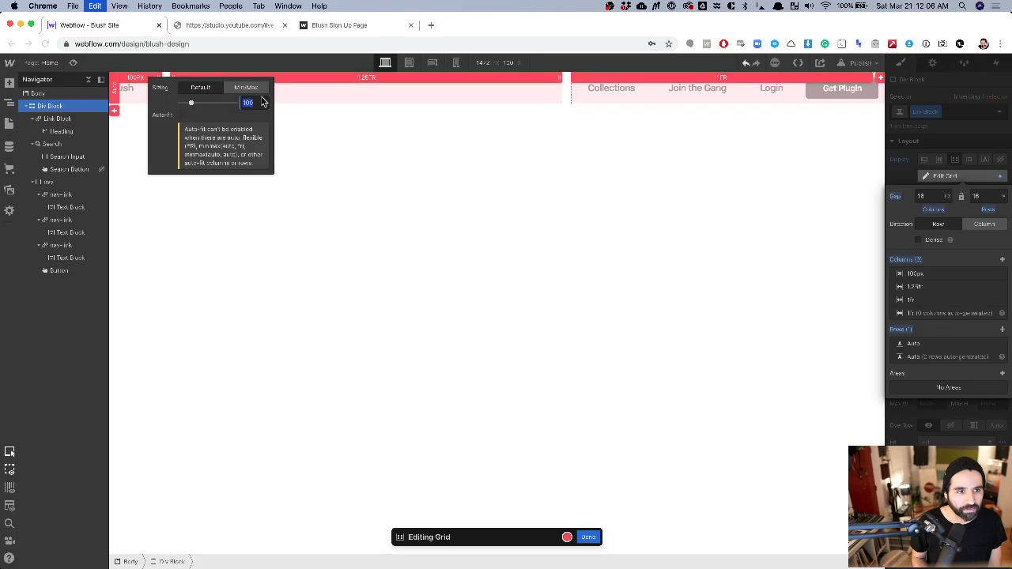
type("80")
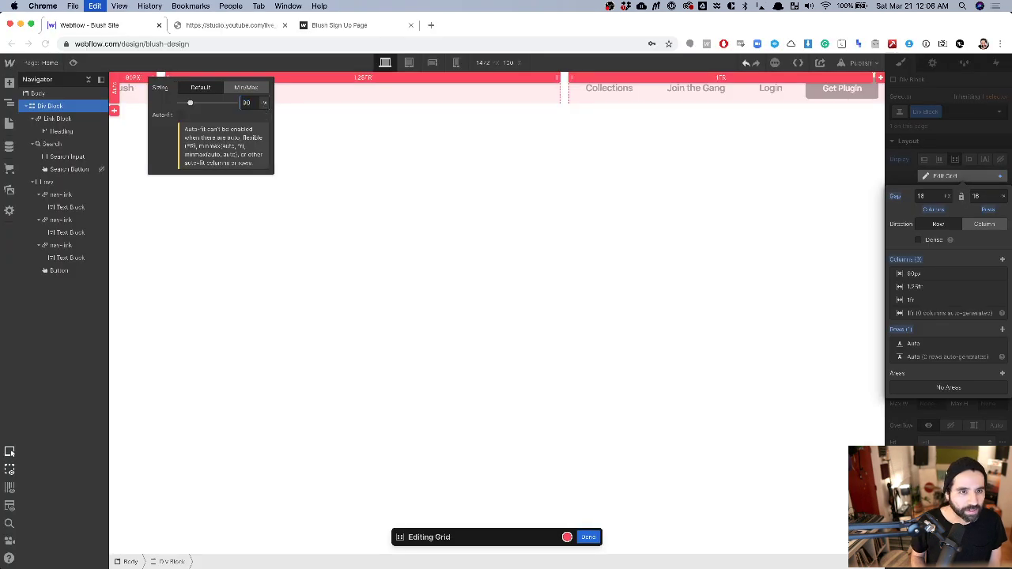
left_click(336, 196)
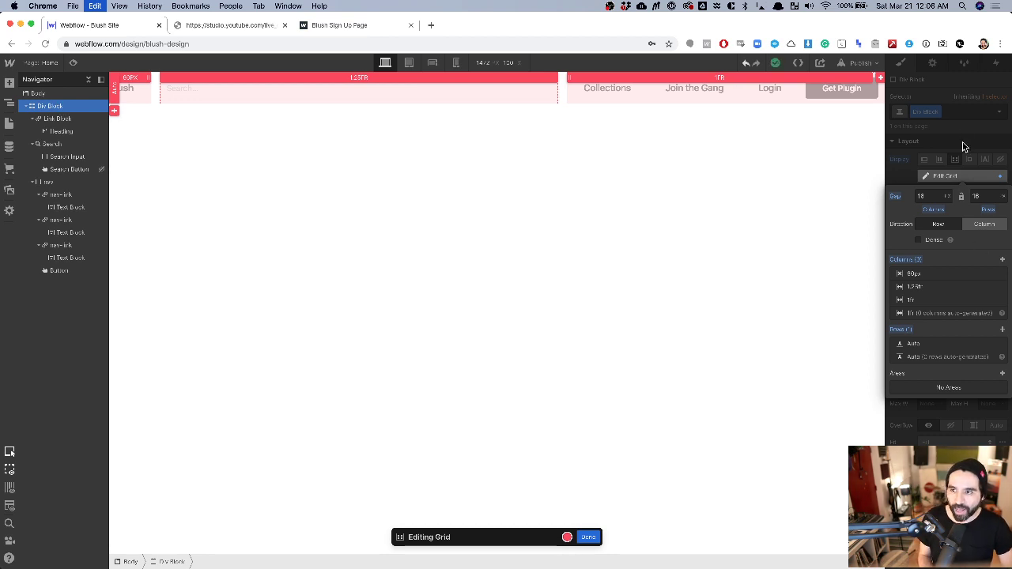
key("Escape")
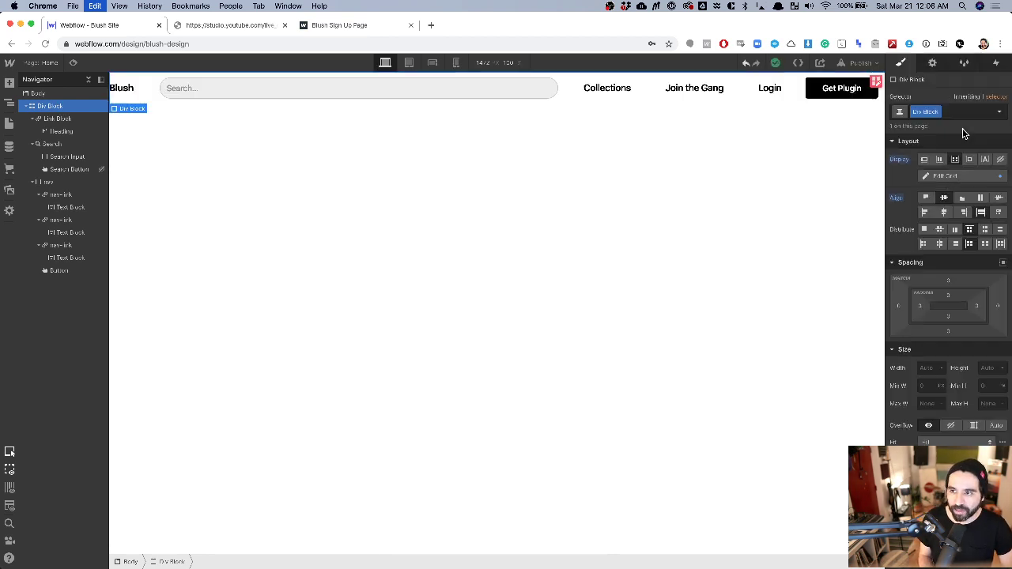
Set the header Div Block's left and right padding to 24 px, checking the logo's offset in Sketch.
left_click(921, 304)
key("super+Tab")
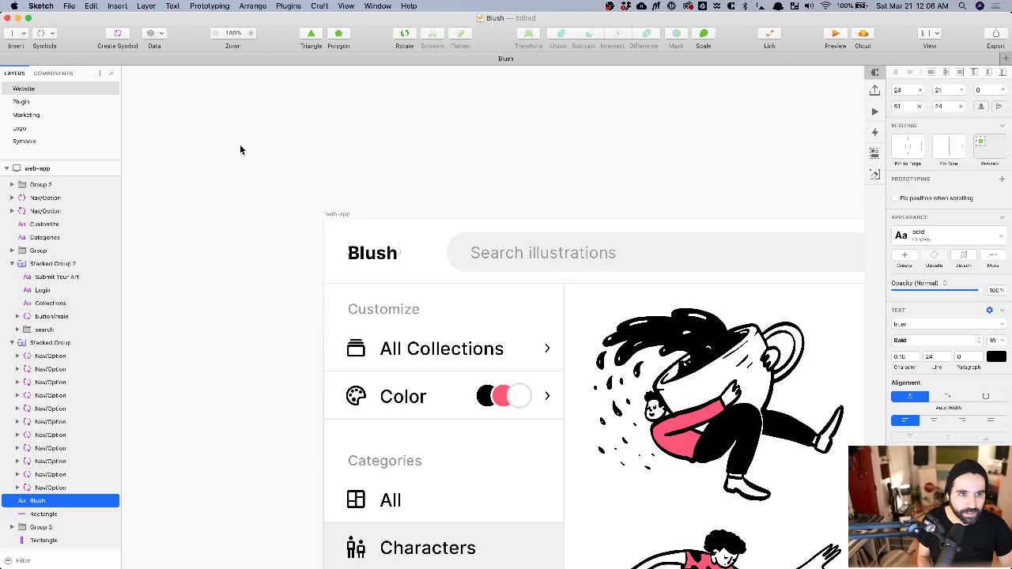
key("super+Tab")
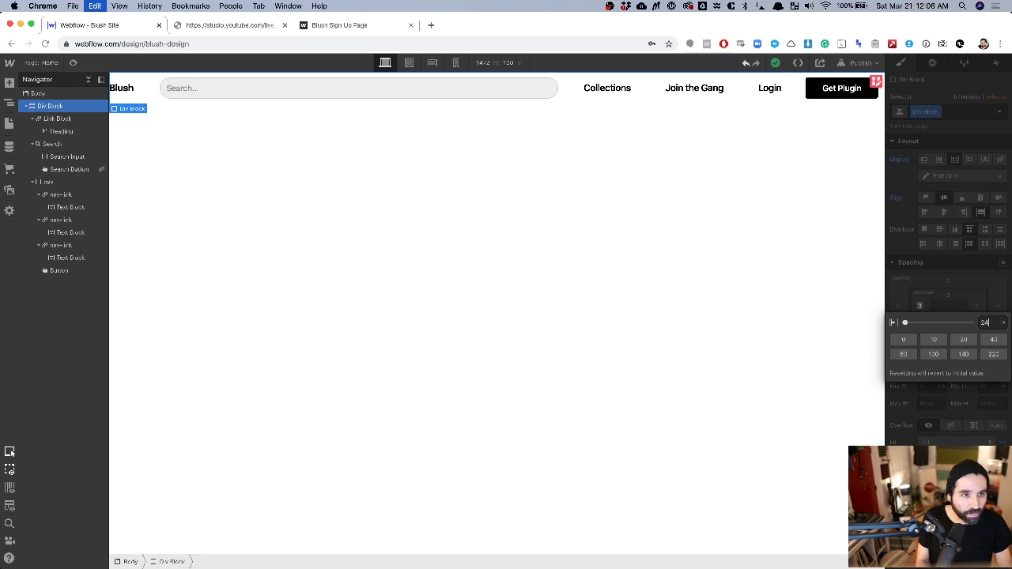
key("Return")
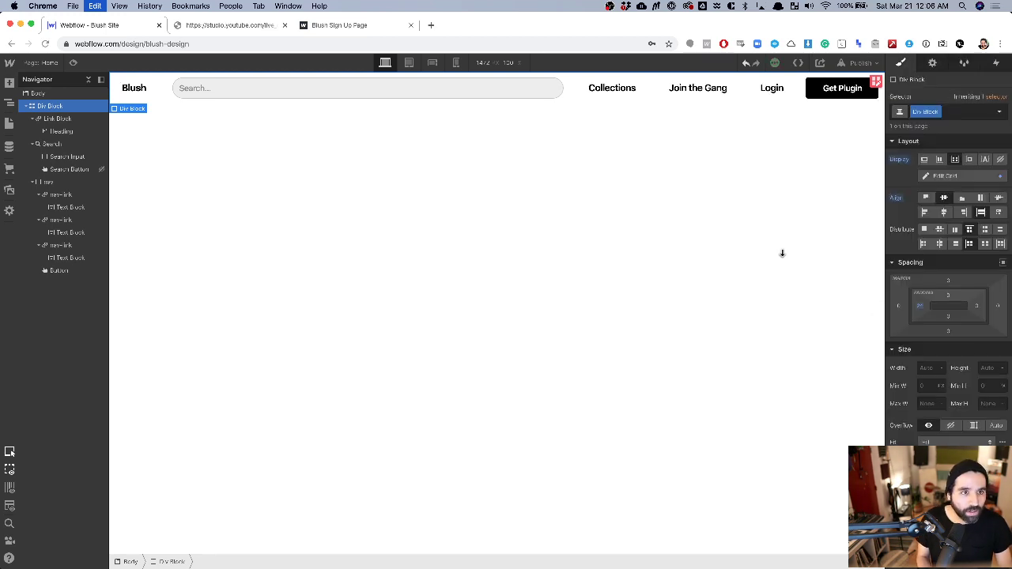
left_click(978, 306)
type("24")
key("Return")
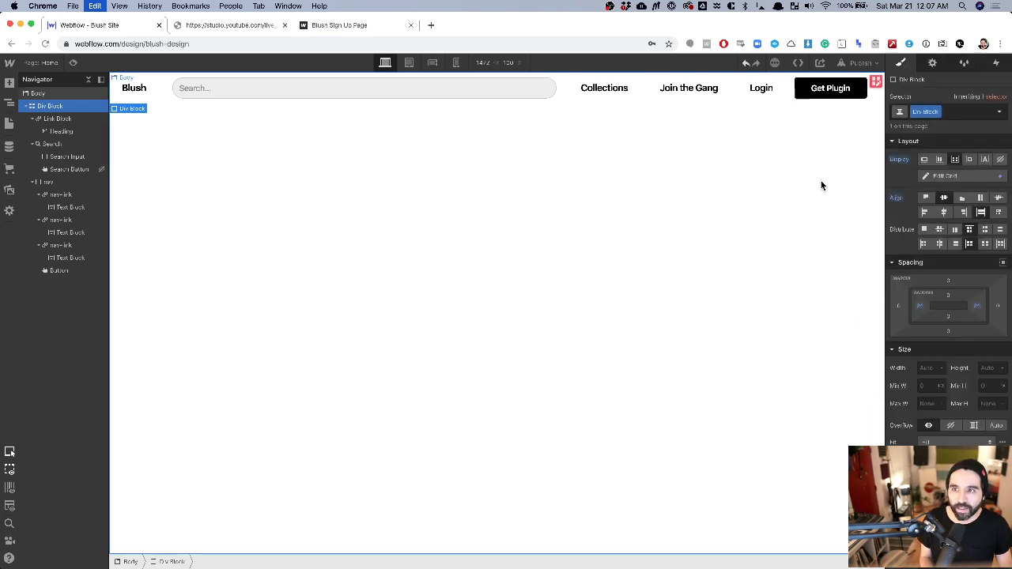
left_click(874, 108)
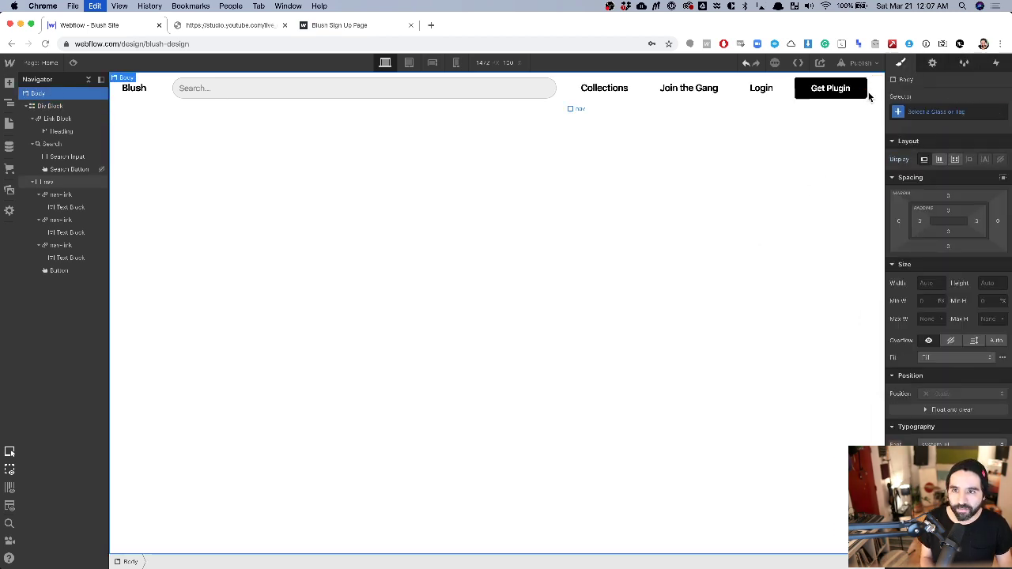
left_click(870, 96)
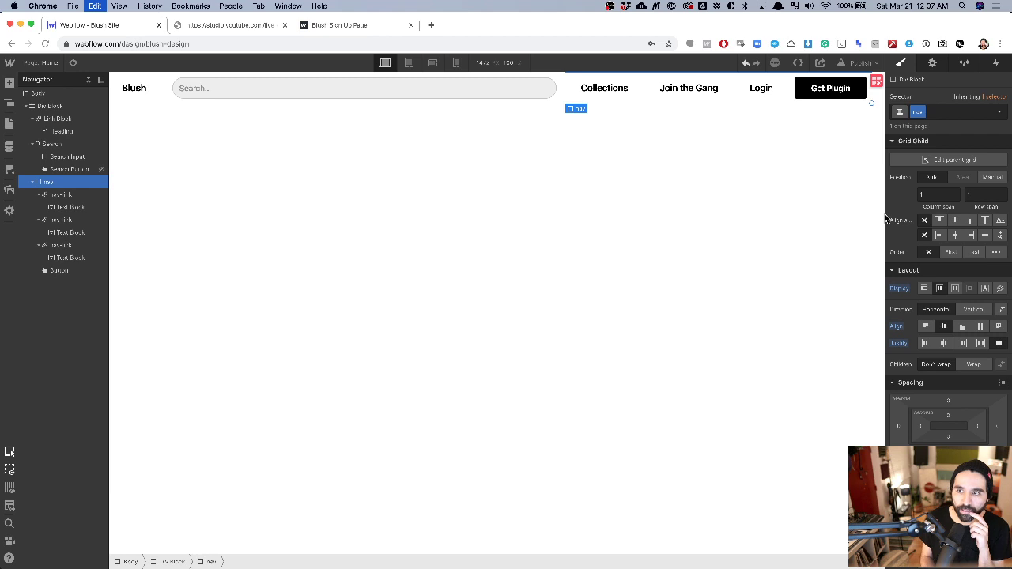
left_click(678, 170)
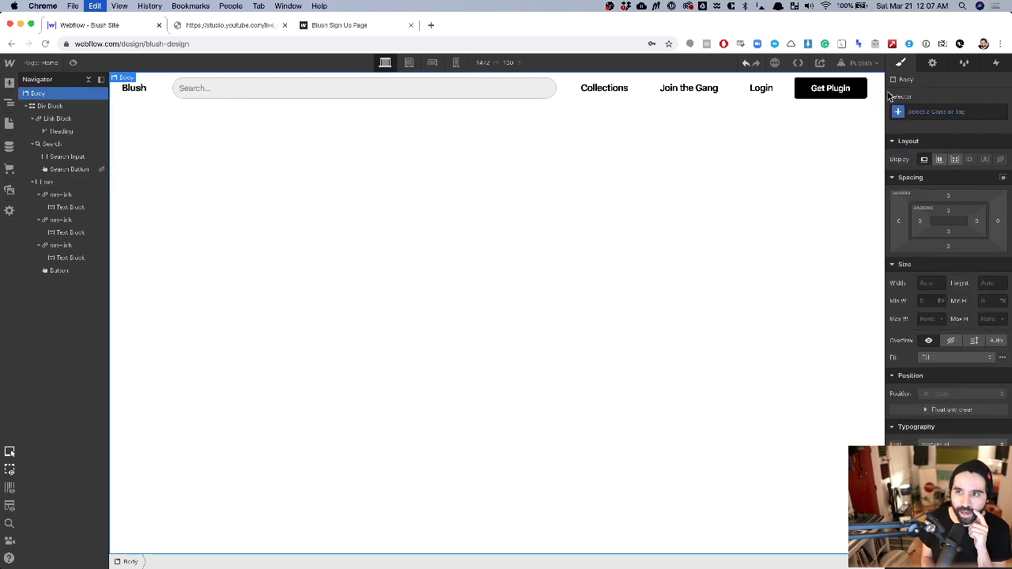
left_click(871, 97)
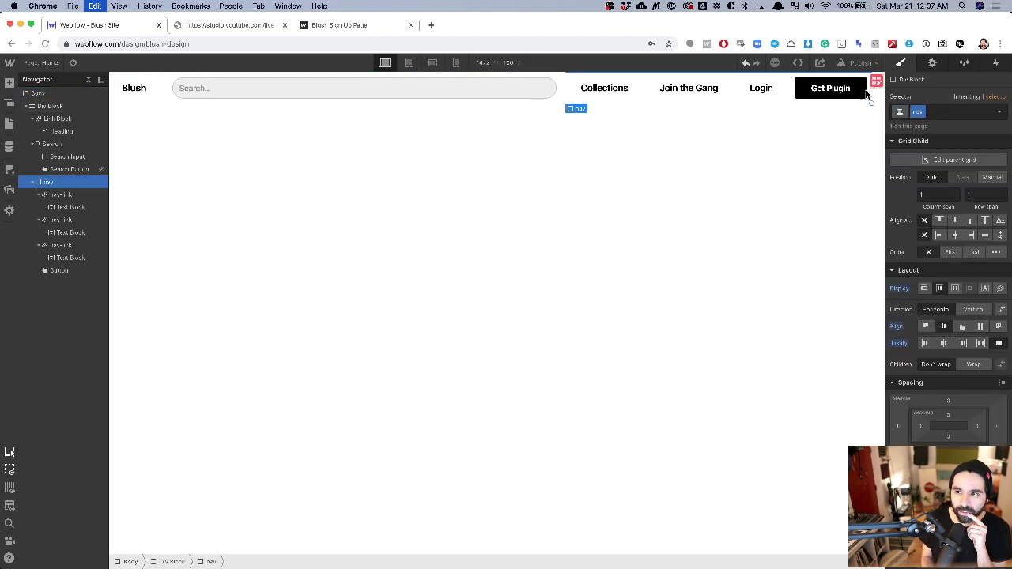
Change the text colour of the Get Plugin button's Hover state.
left_click(860, 92)
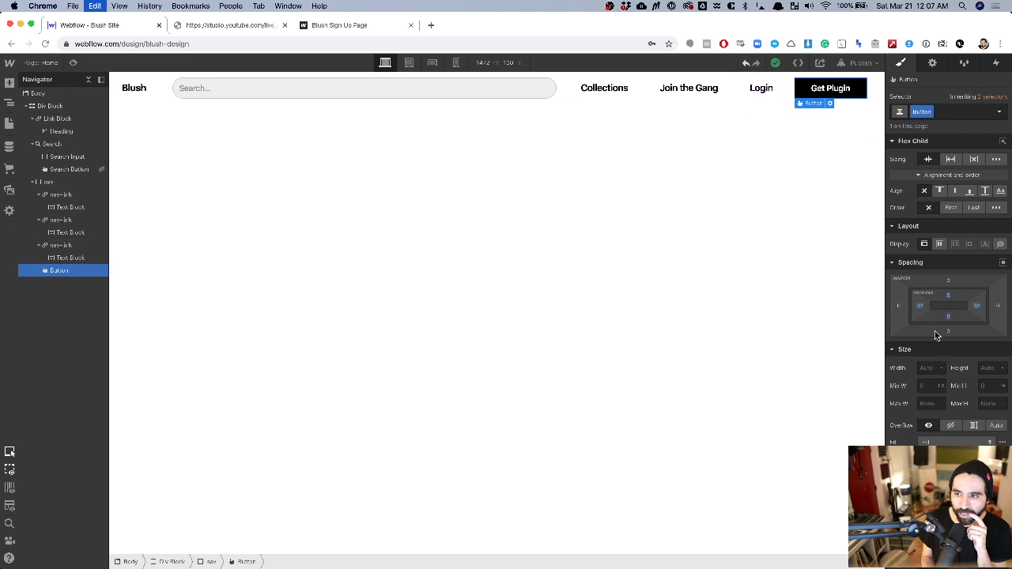
double_click(829, 90)
key("Escape")
left_click(999, 111)
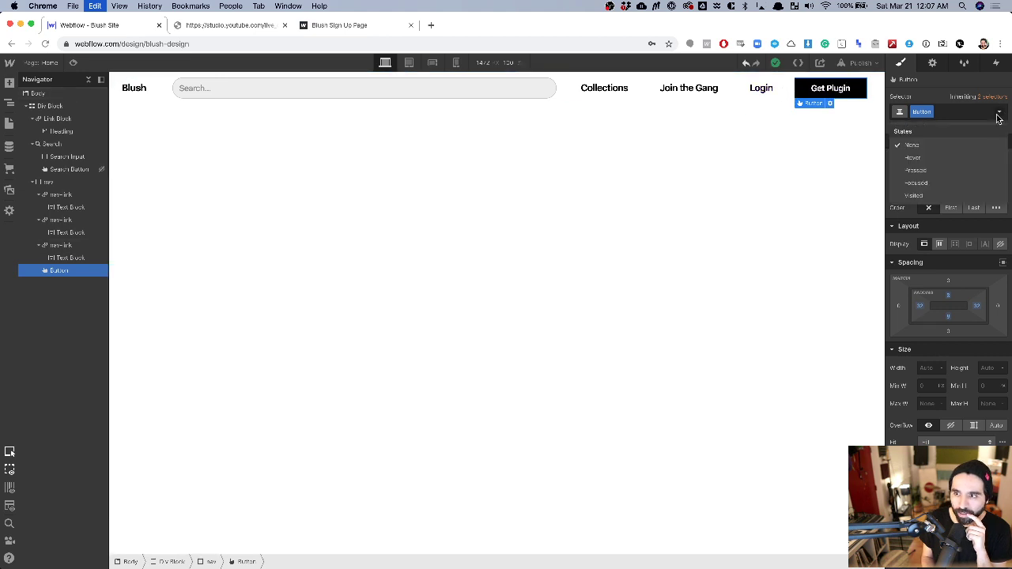
left_click(969, 160)
scroll(946, 356, "down", 5)
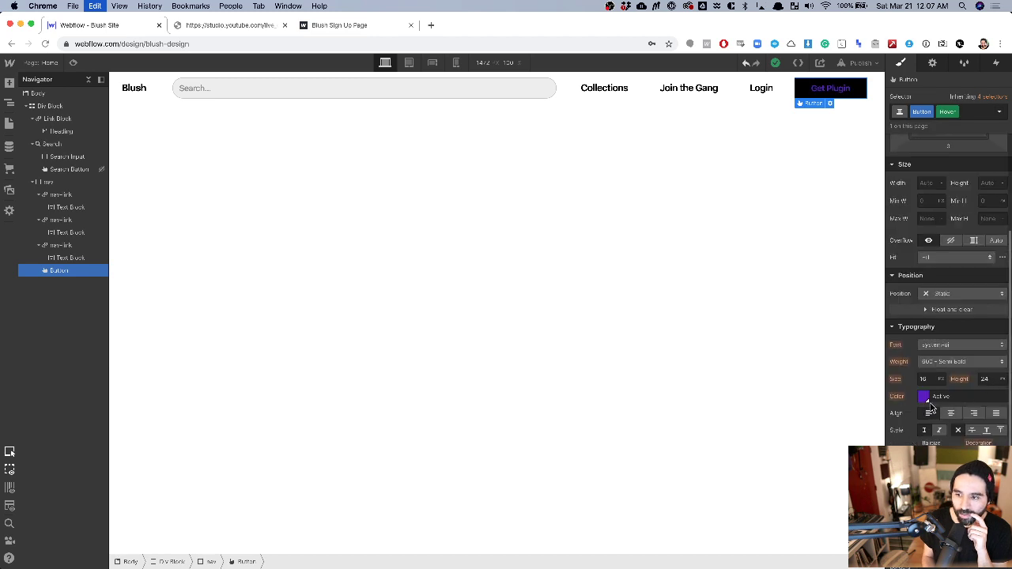
left_click(924, 397)
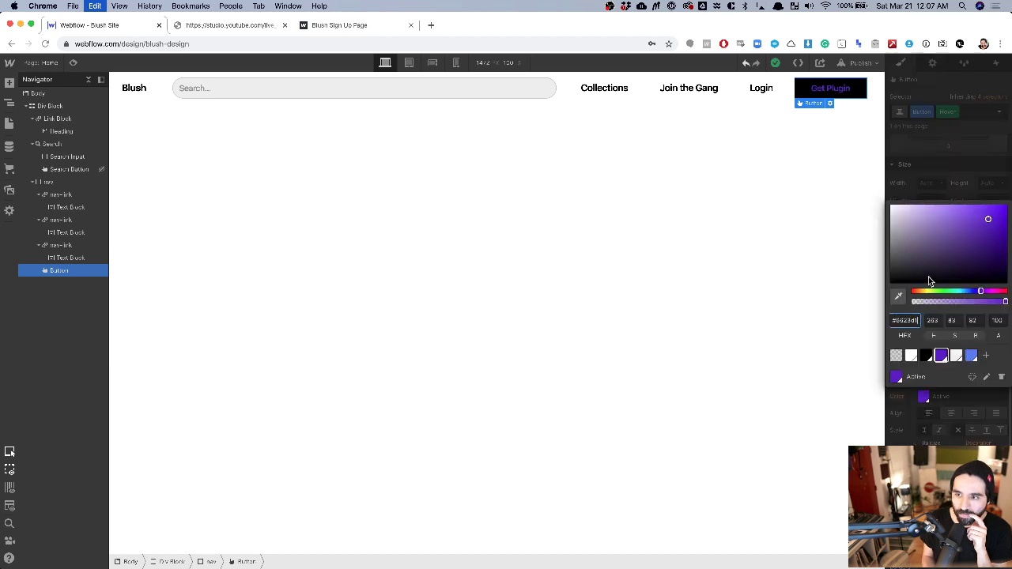
left_click(917, 250)
left_click(785, 168)
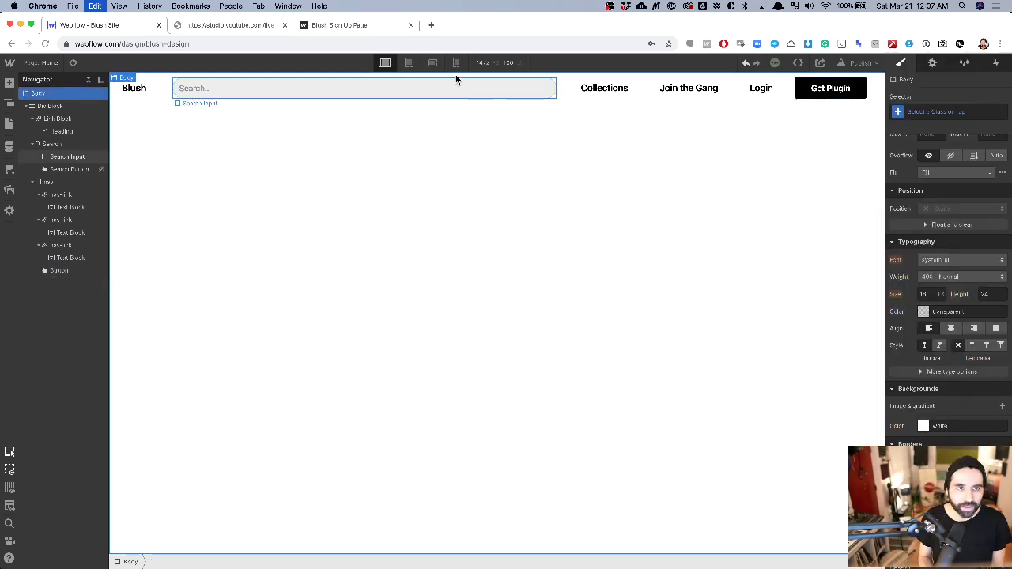
Preview the page, test the header at slightly different canvas widths and return to the design view.
left_click(74, 63)
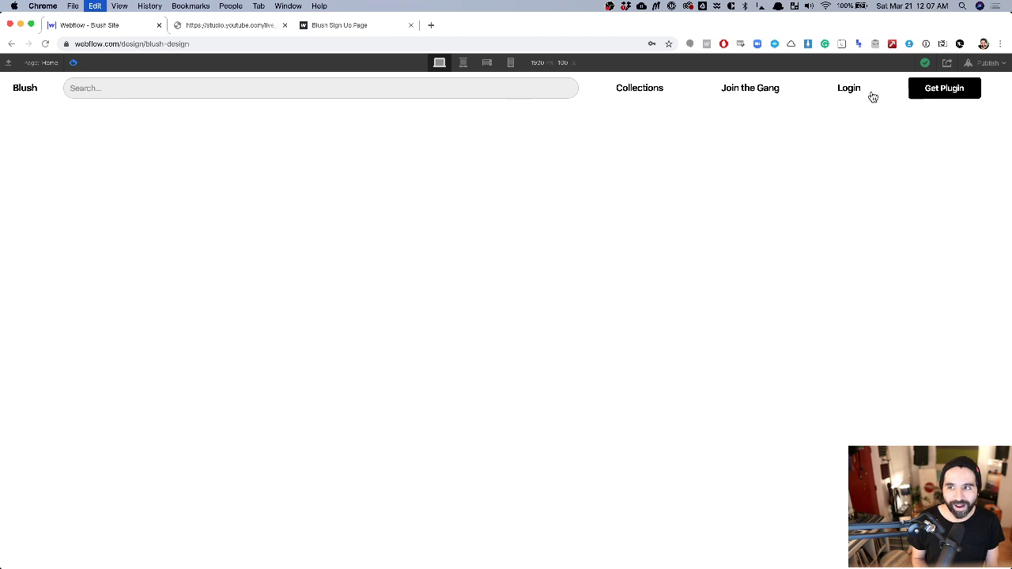
left_click_drag(1010, 102, 1008, 137)
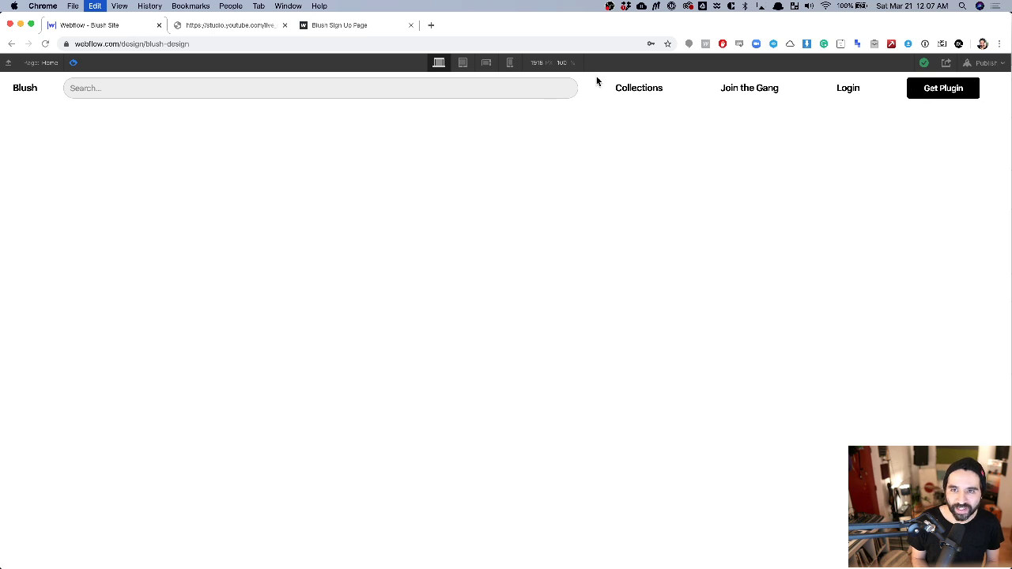
left_click_drag(1008, 132, 1008, 156)
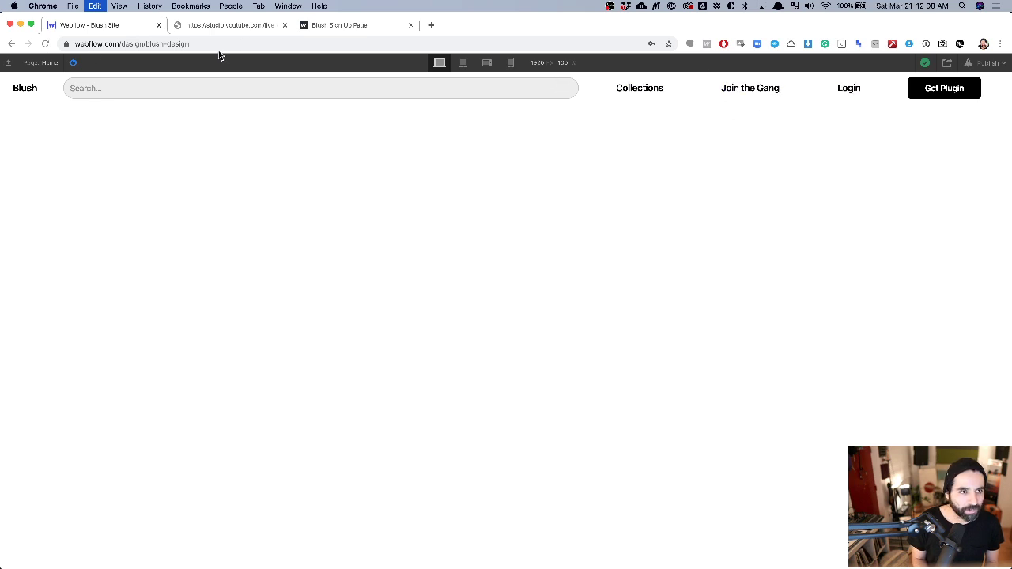
left_click(65, 64)
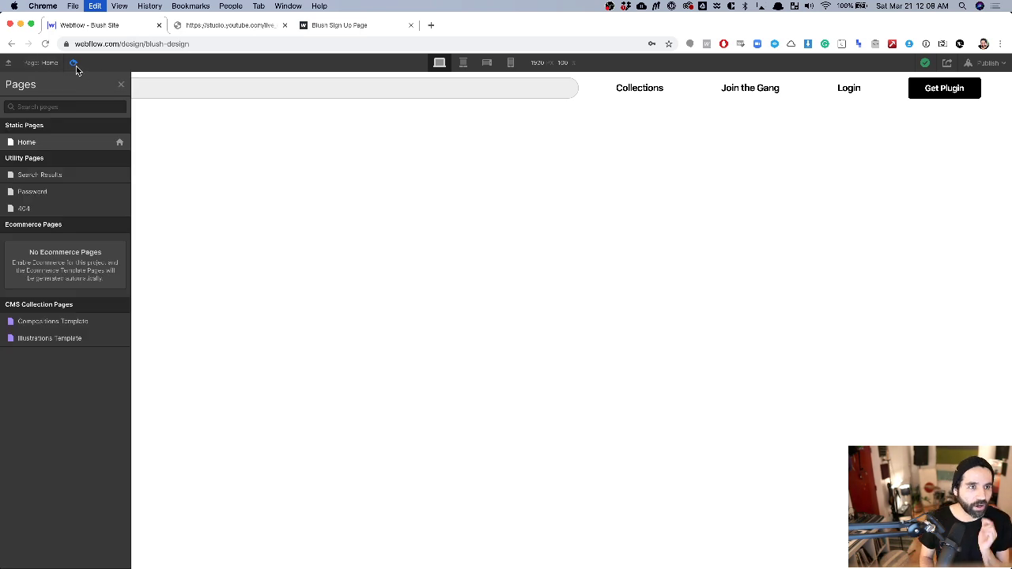
left_click(73, 63)
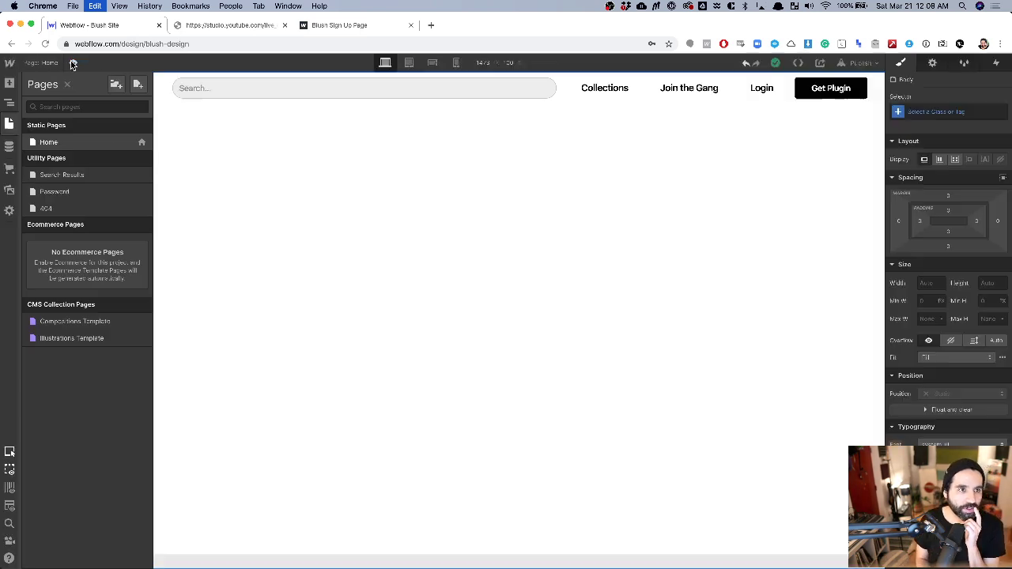
Edit the header Div Block's grid and give the second column Min/Max sizing with a 200 px minimum and Auto maximum.
left_click(596, 84)
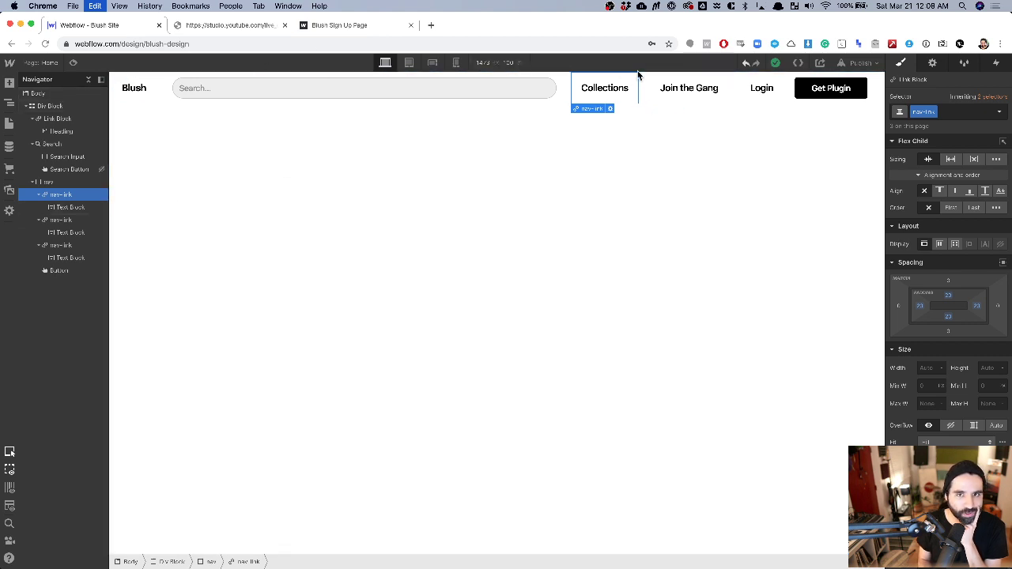
left_click(79, 110)
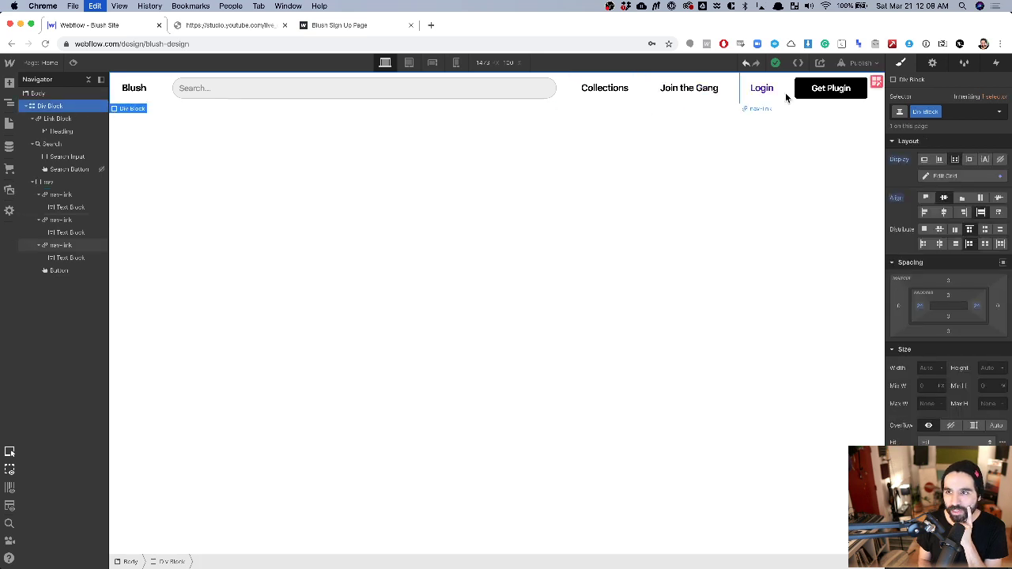
left_click(876, 82)
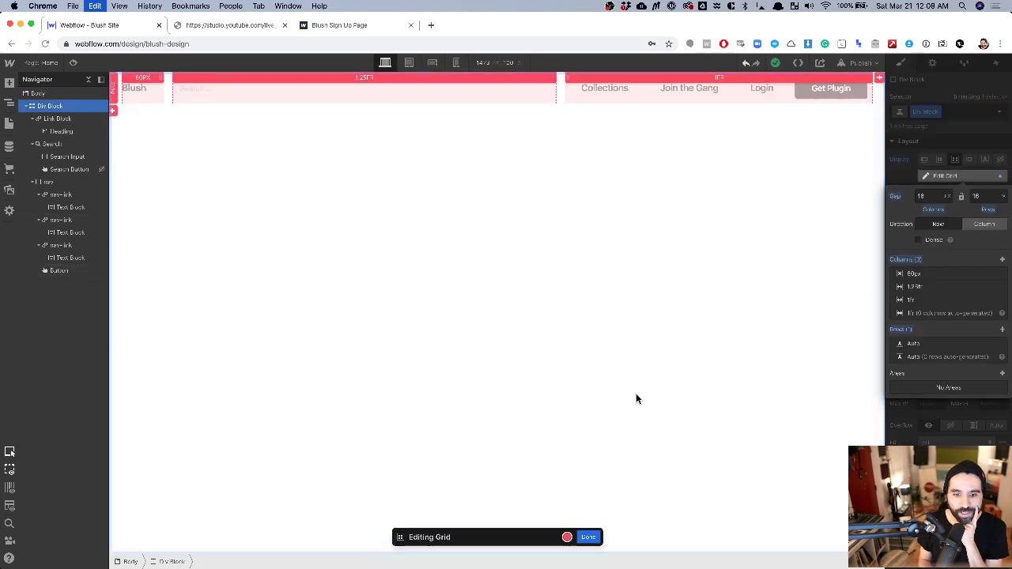
left_click(362, 79)
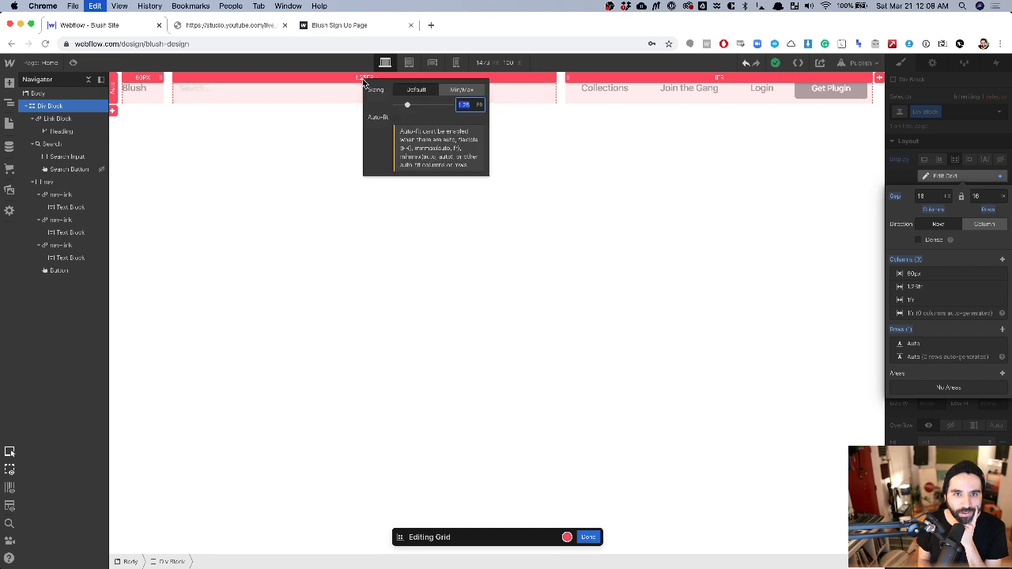
left_click(472, 91)
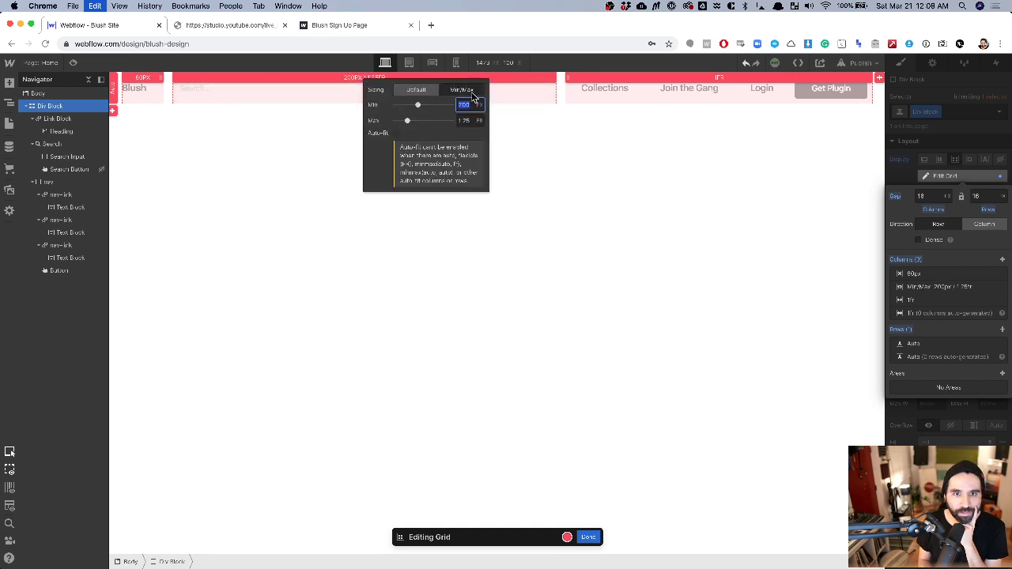
left_click(467, 121)
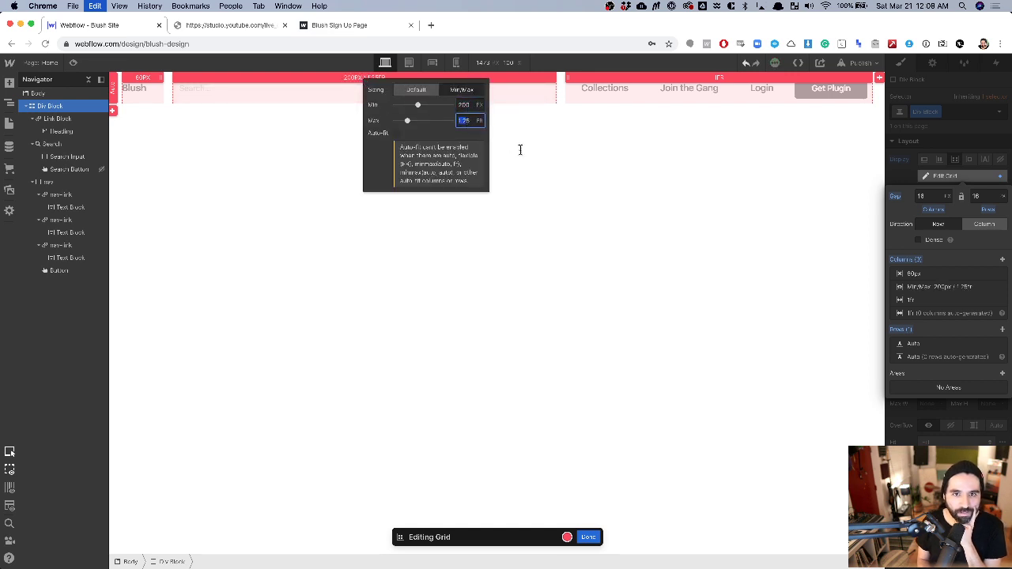
type("auto5")
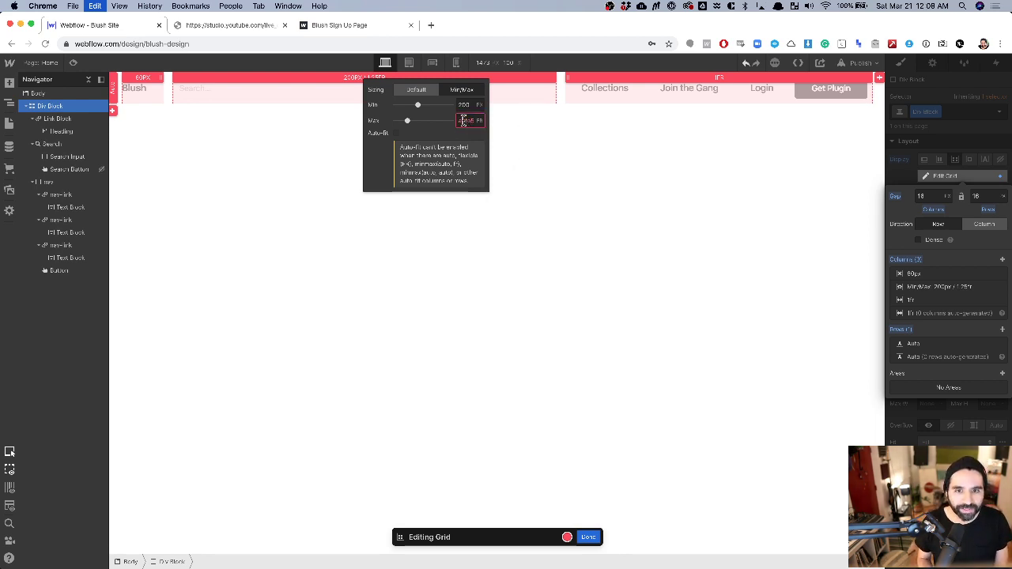
key("BackSpace")
key("BackSpace")
key("BackSpace")
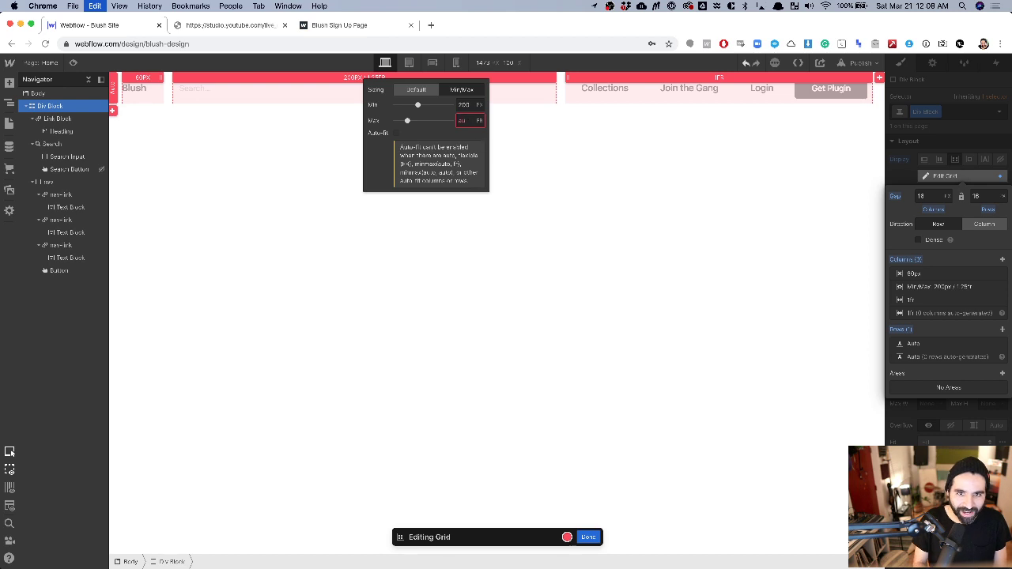
key("Return")
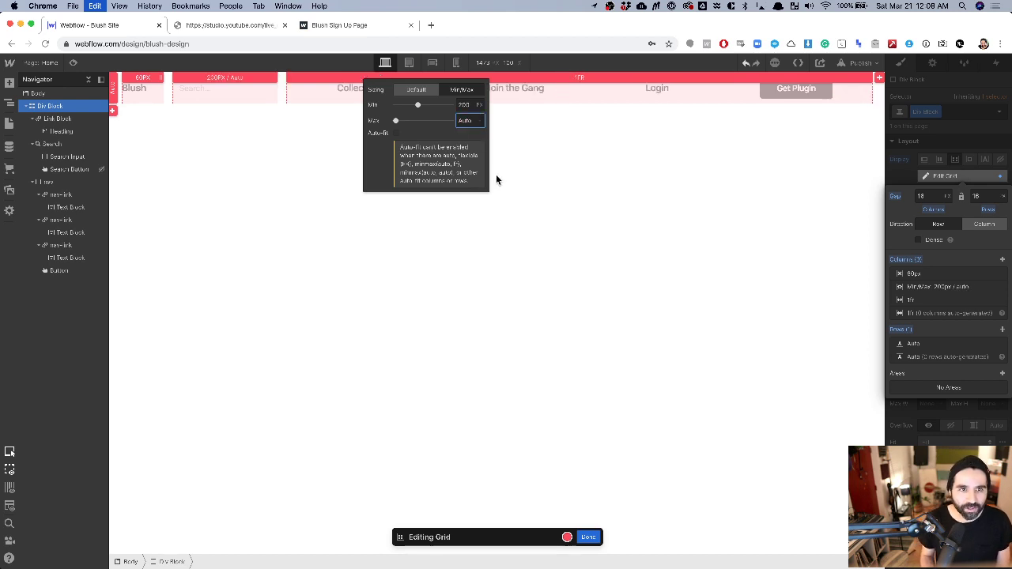
Switch the header grid's third column to Min/Max sizing with a 200 px minimum.
left_click(593, 76)
left_click(580, 78)
left_click(681, 90)
type("200")
key("Return")
Switch to Sketch and group Collections, Submit Your Art, Login and the Get Plugin button to get their combined width.
key("super+Tab")
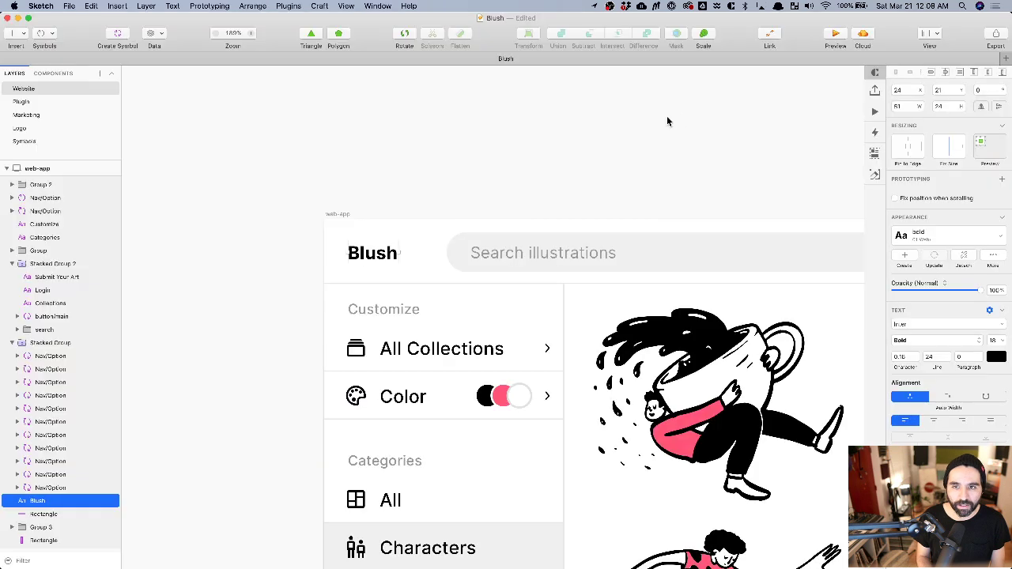
scroll(606, 231, "right", 8)
left_click(459, 276)
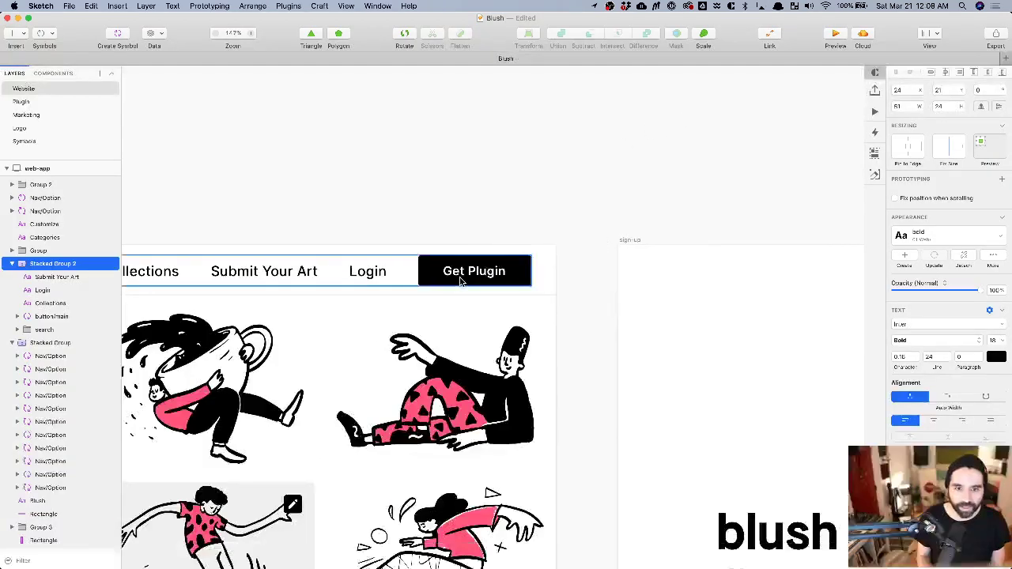
scroll(463, 275, "left", 5)
left_click(437, 274)
left_click(624, 272, "shift")
left_click(545, 278, "shift")
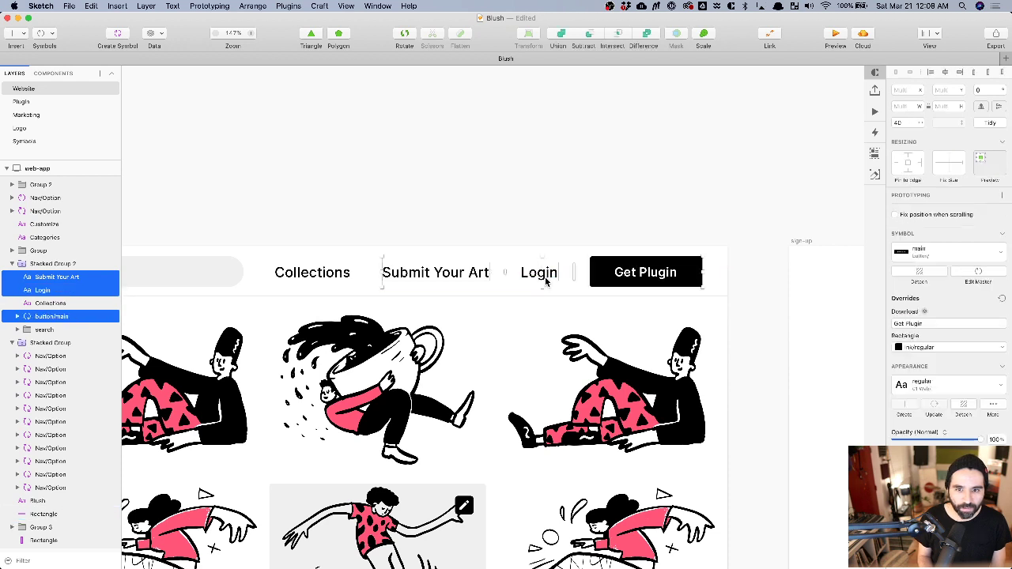
left_click(345, 274, "shift")
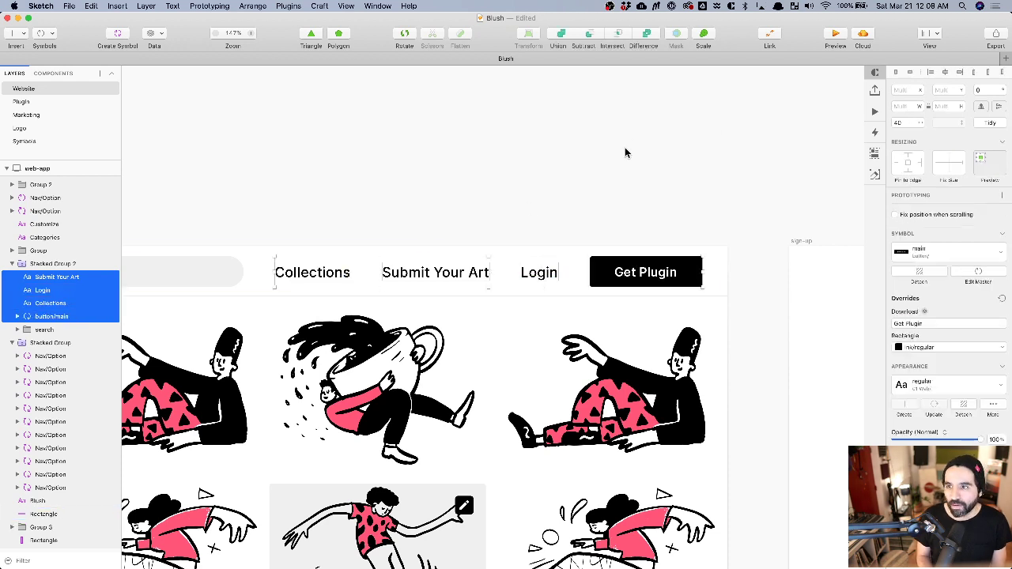
key("super+g")
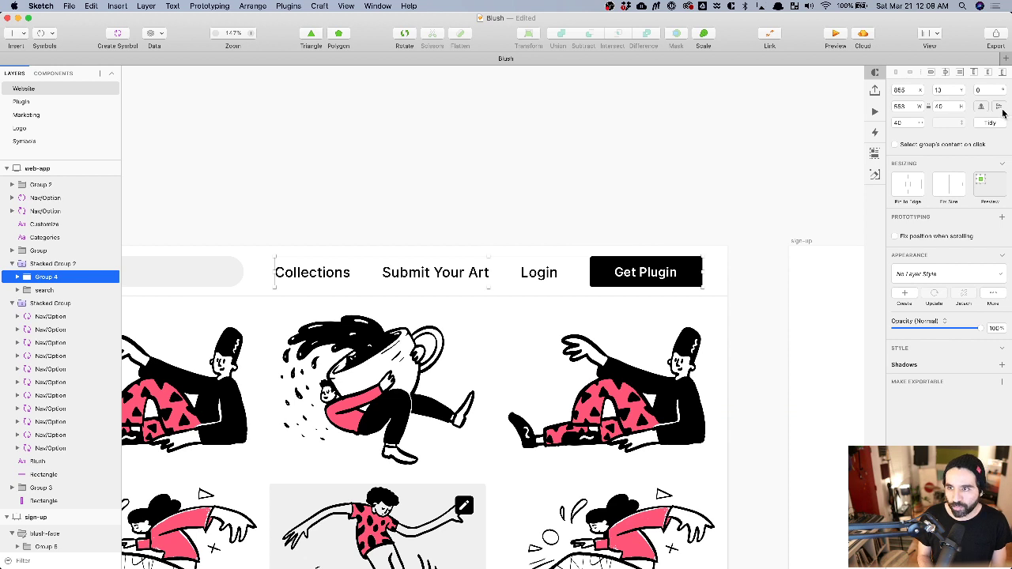
Return to Webflow and set the third grid column to a 200 px minimum and a 558 px maximum.
key("super+Tab")
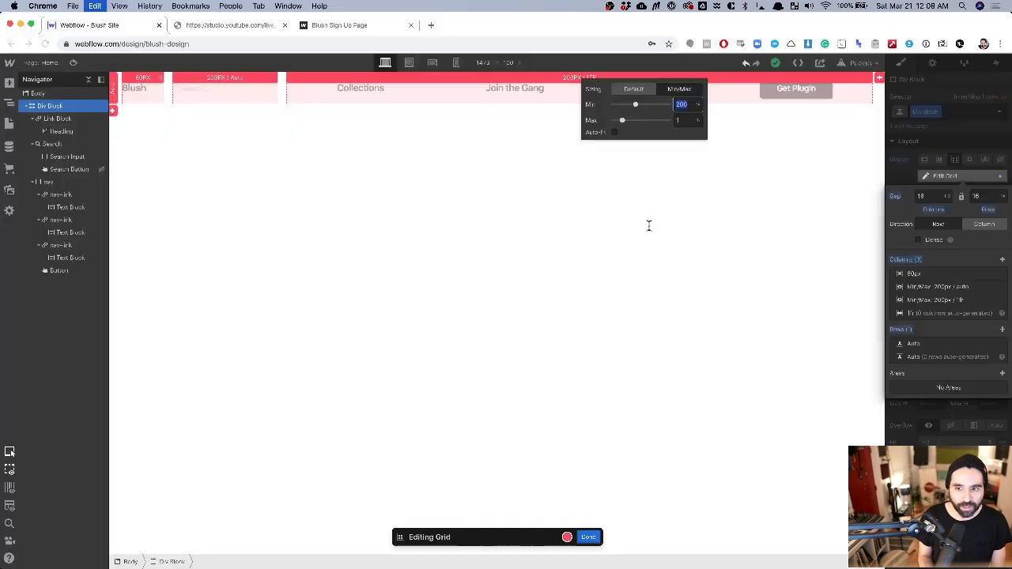
type("558")
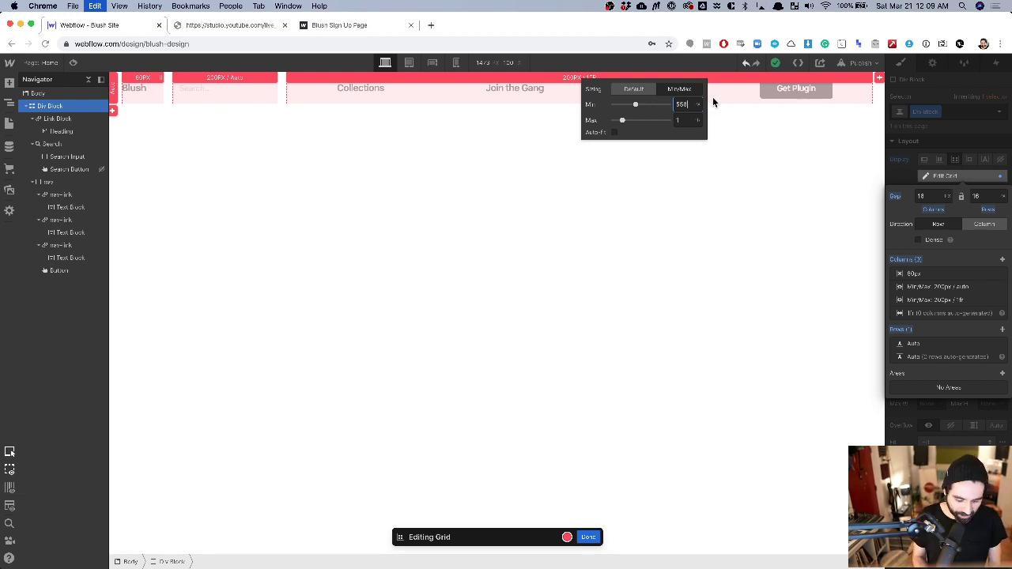
key("super+a")
key("BackSpace")
type("200")
key("Tab")
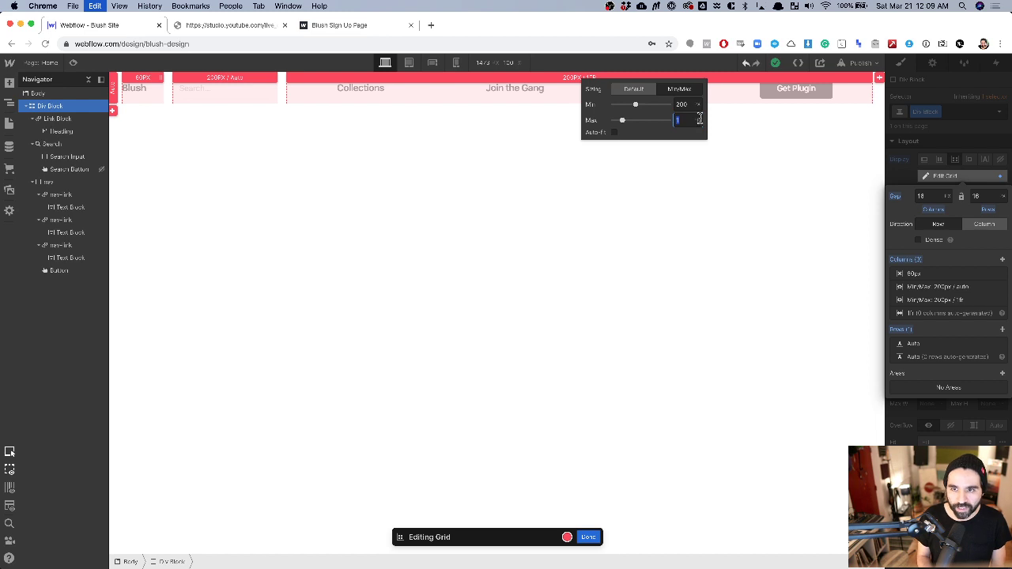
type("55")
left_click(699, 122)
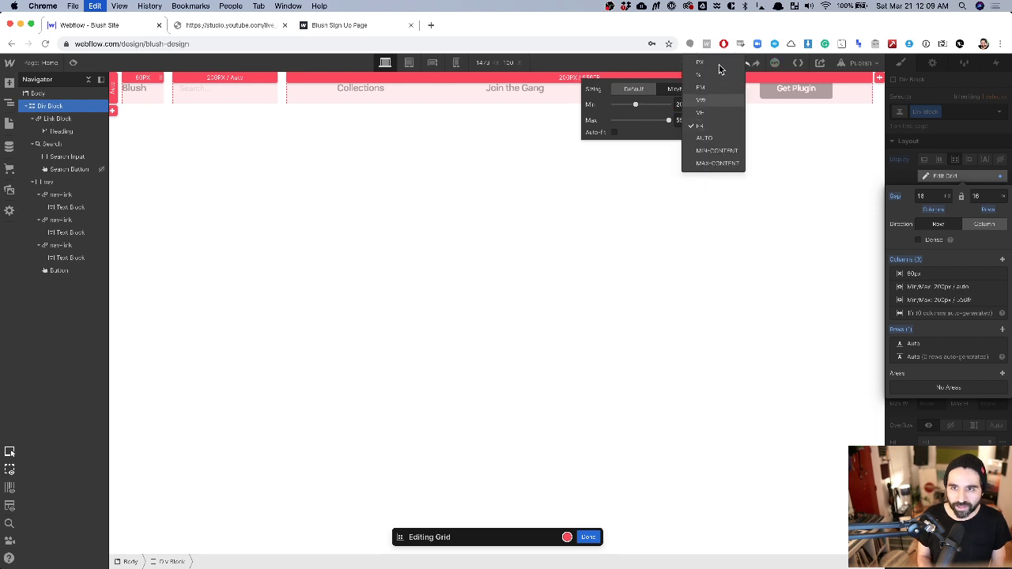
left_click(718, 62)
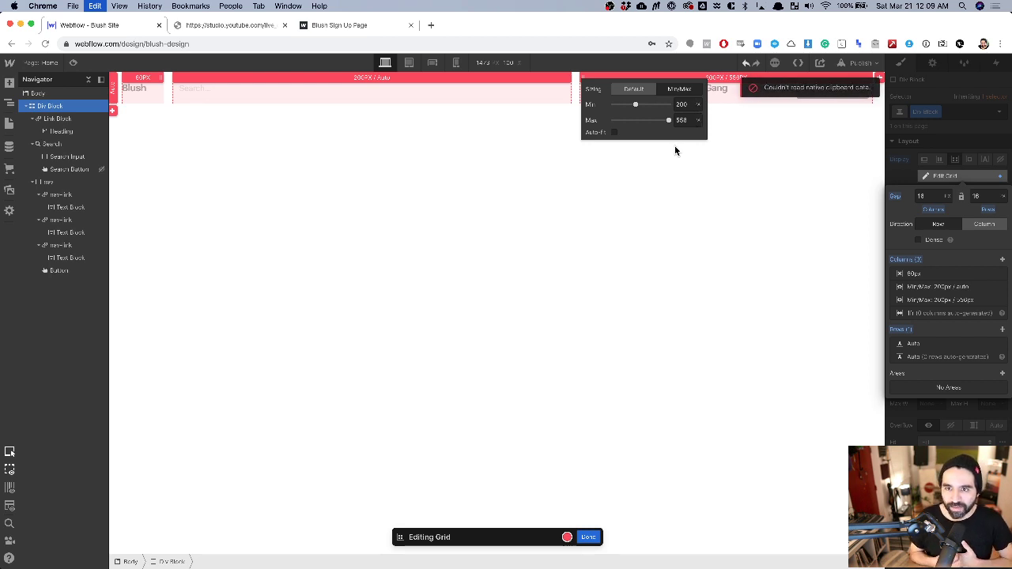
Try to set the third column's minimum to 400 px and finish editing the grid.
left_click(681, 104)
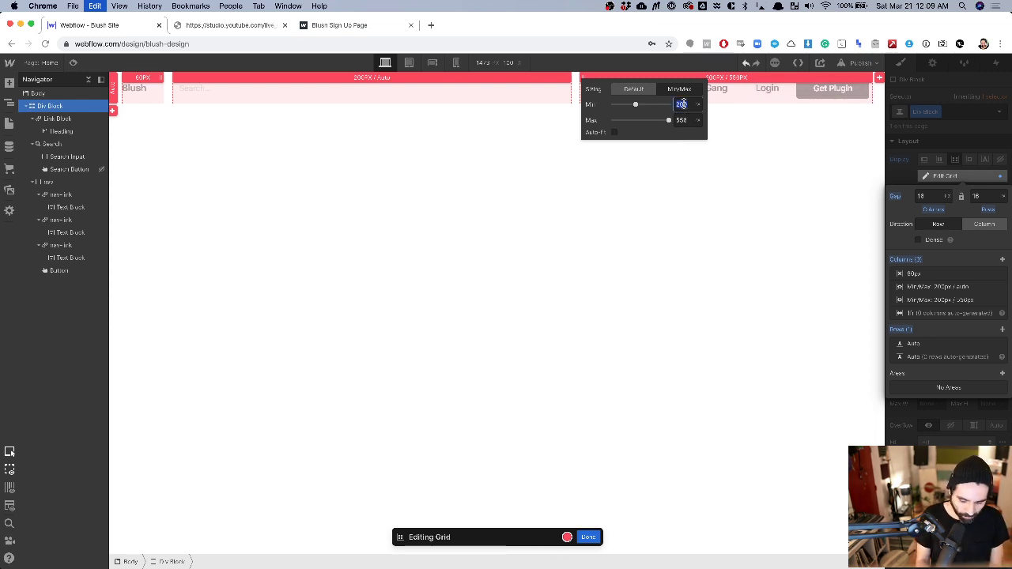
type("400")
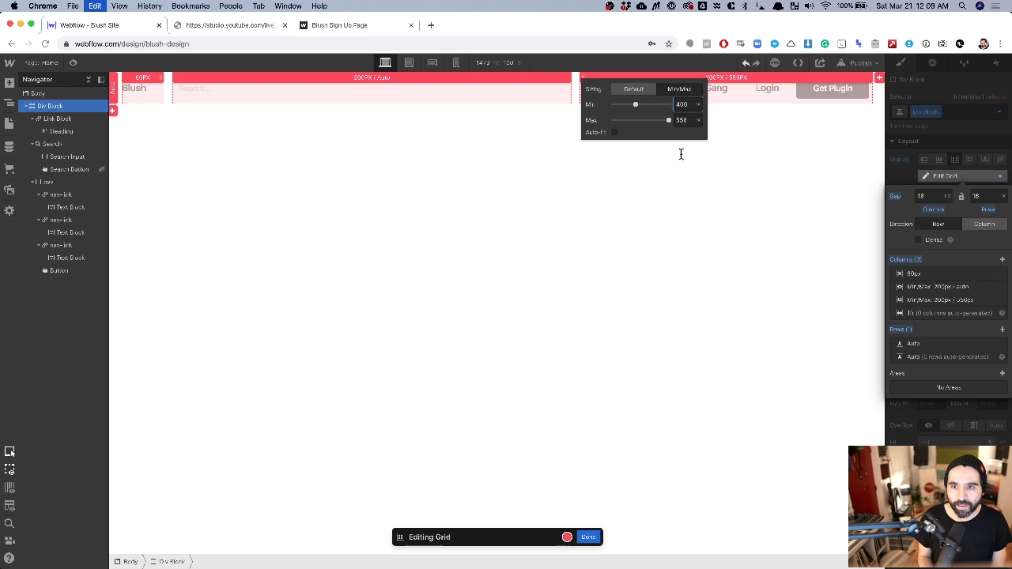
left_click(635, 181)
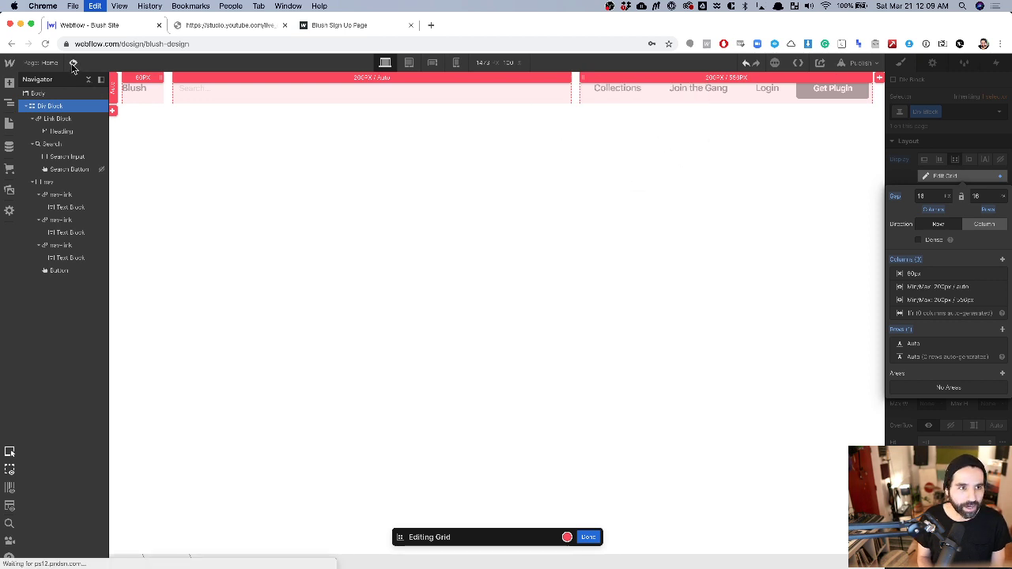
left_click(587, 537)
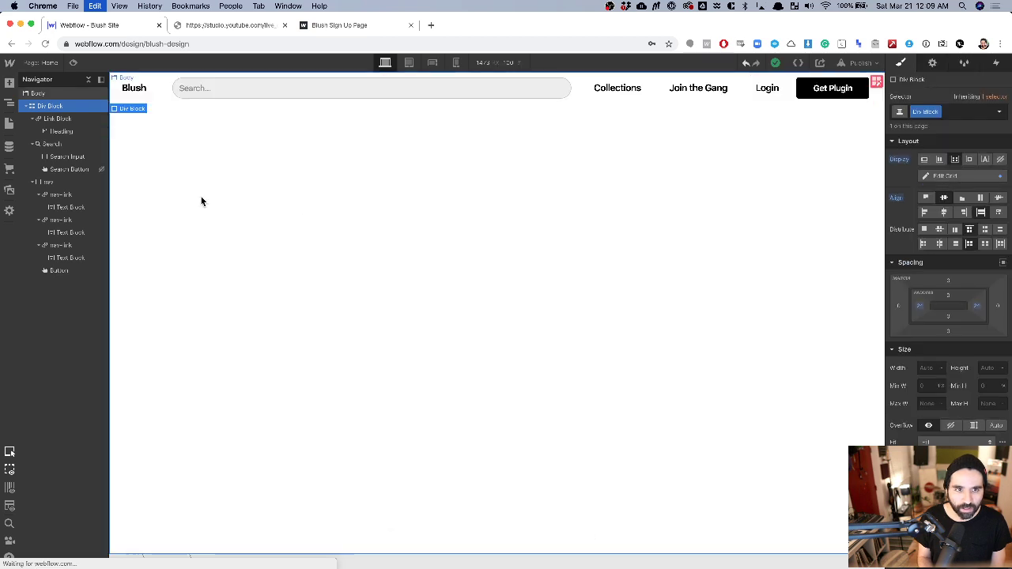
Preview the page and resize the canvas to check how the header's search field and links adapt.
left_click(76, 63)
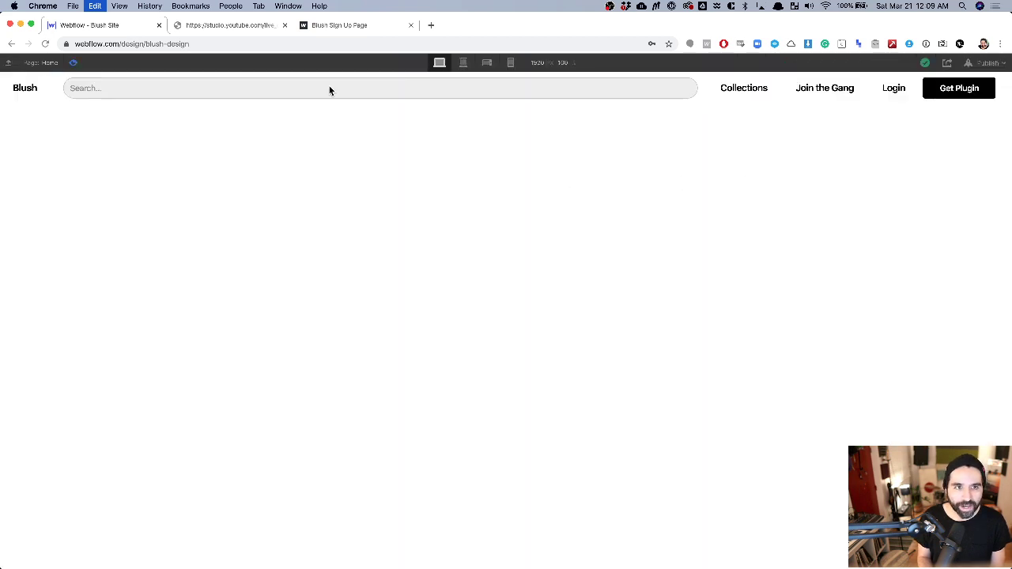
mouse_move(1009, 125)
left_mouse_down()
mouse_move(757, 134)
mouse_move(694, 151)
mouse_move(1007, 169)
mouse_move(477, 197)
mouse_move(738, 309)
mouse_move(1008, 214)
mouse_move(432, 217)
mouse_move(355, 206)
mouse_move(637, 208)
mouse_move(1009, 186)
mouse_move(847, 187)
left_mouse_up()
left_click_drag(1009, 194, 1010, 193)
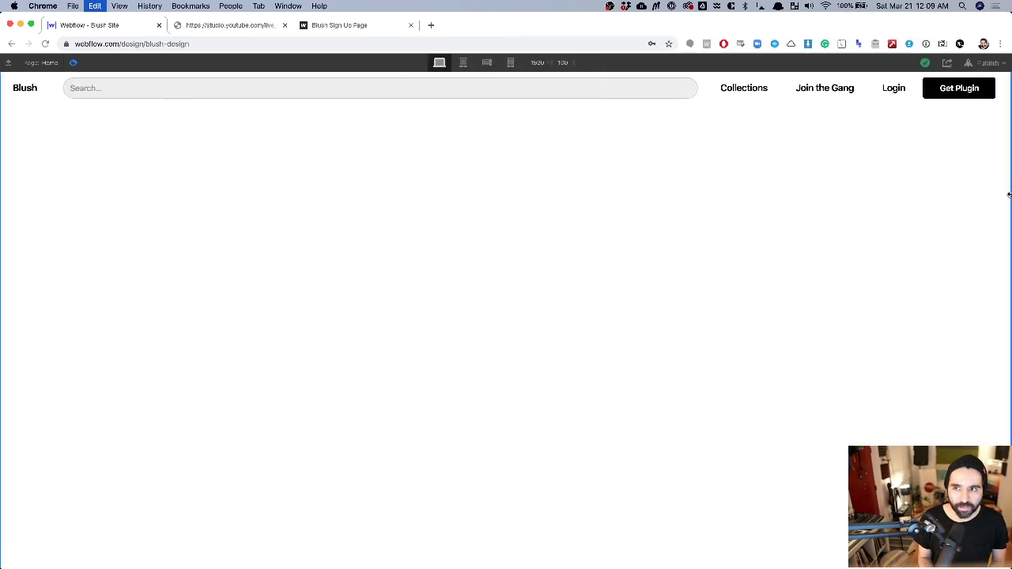
Check the YouTube live chat, return to the Blush site and leave the preview.
left_click(225, 26)
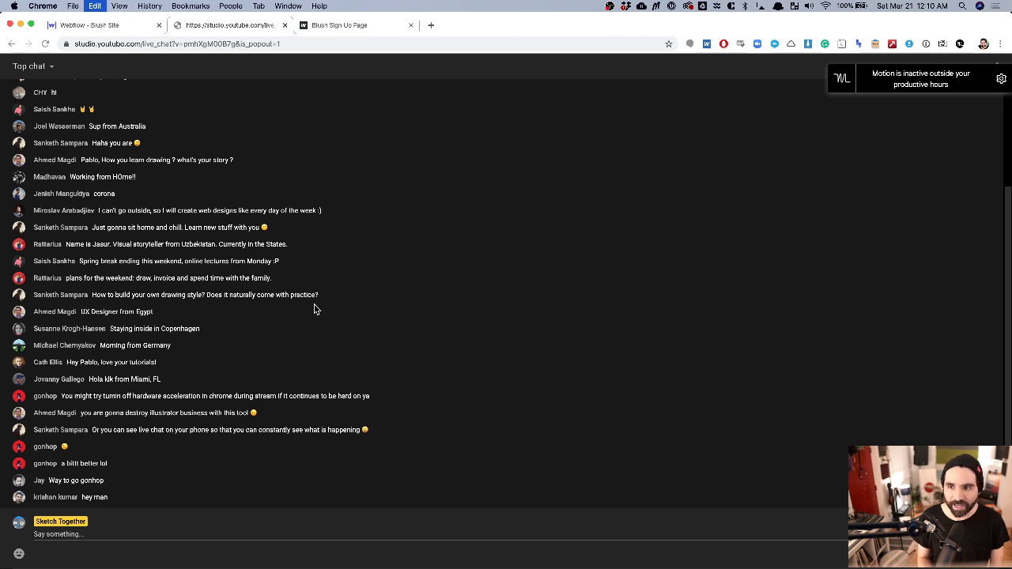
key("ctrl+shift+Tab")
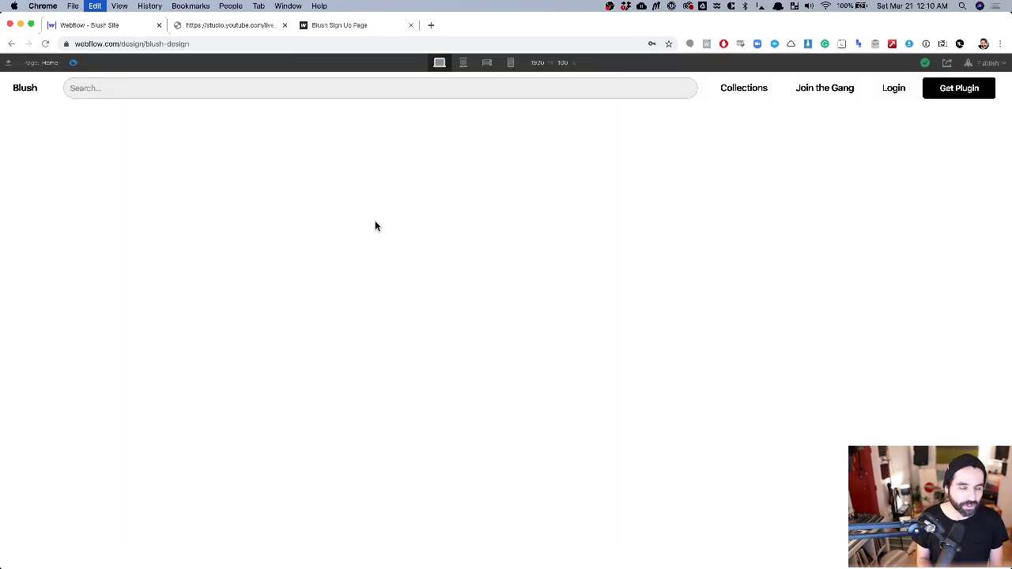
left_click(73, 64)
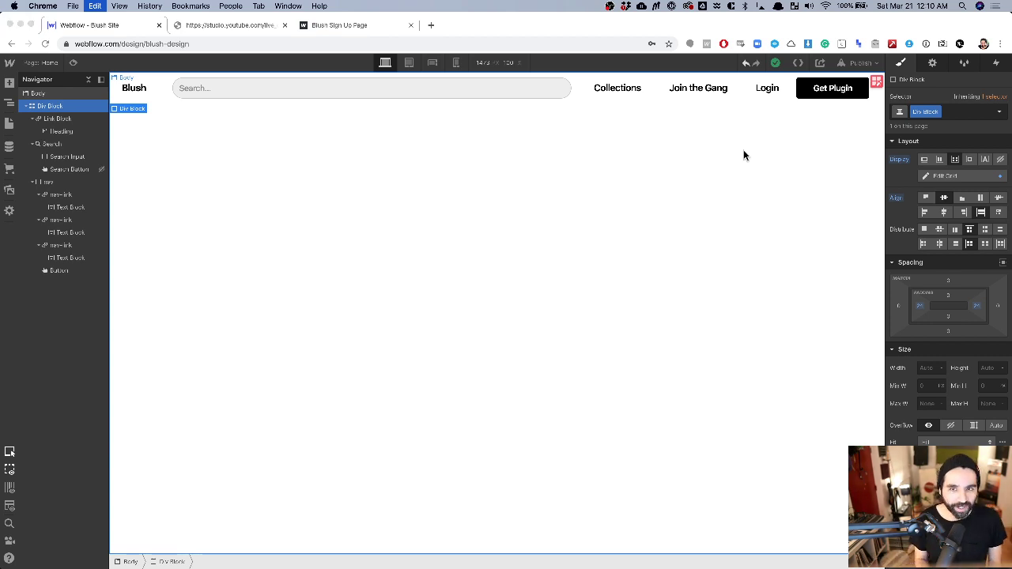
Switch to Sketch and inspect the size of the sidebar's background rectangle on the web-app artboard.
key("super+Tab")
scroll(401, 227, "down", 3)
scroll(401, 227, "up", 3)
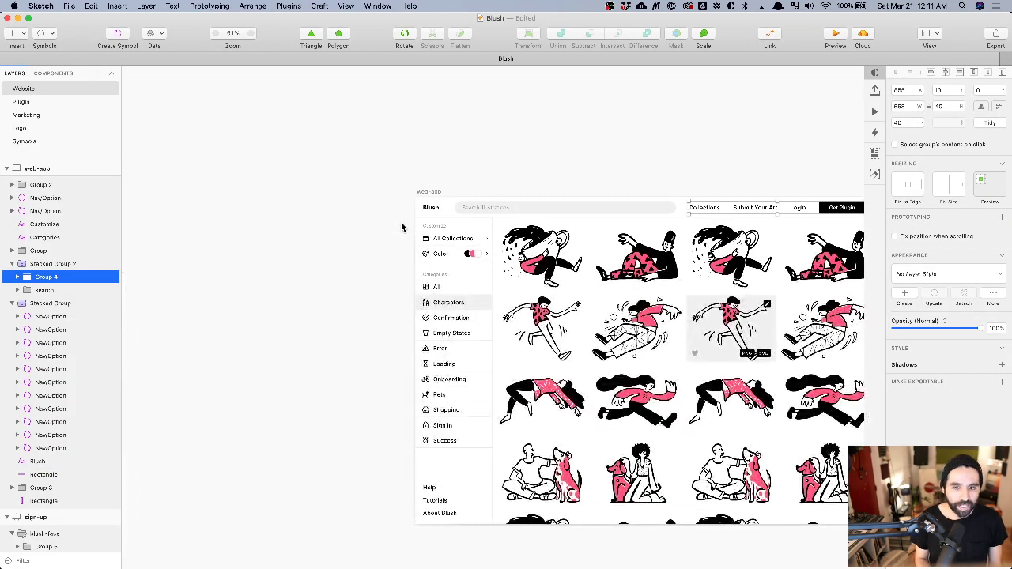
scroll(449, 309, "up", 3)
scroll(448, 308, "up", 3)
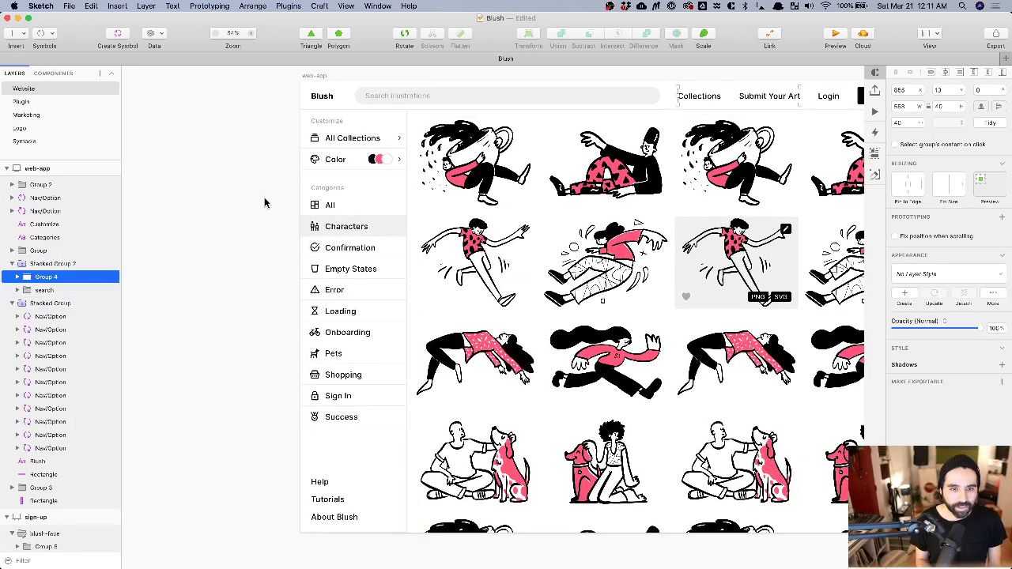
key("super+Tab")
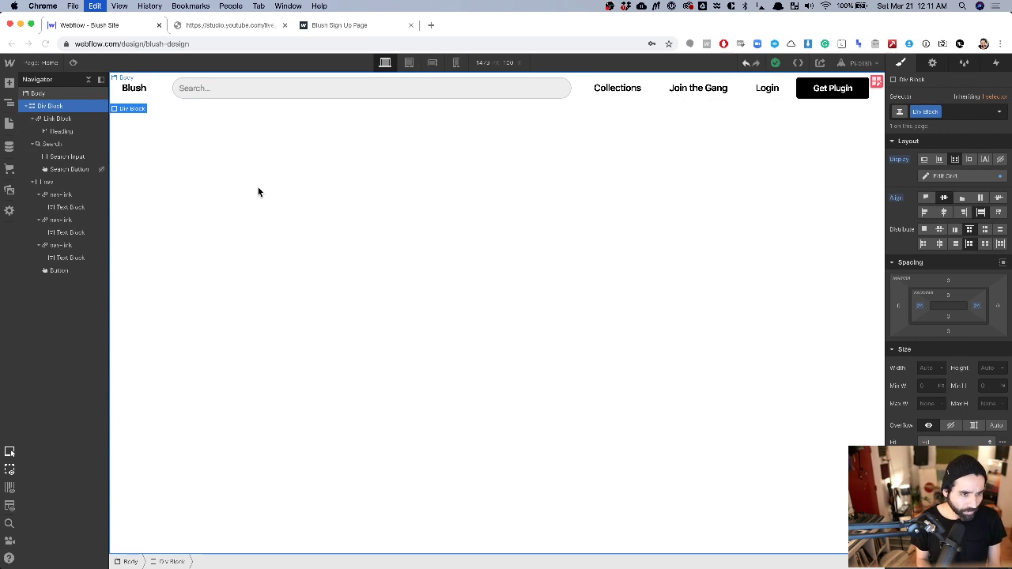
key("super+Tab")
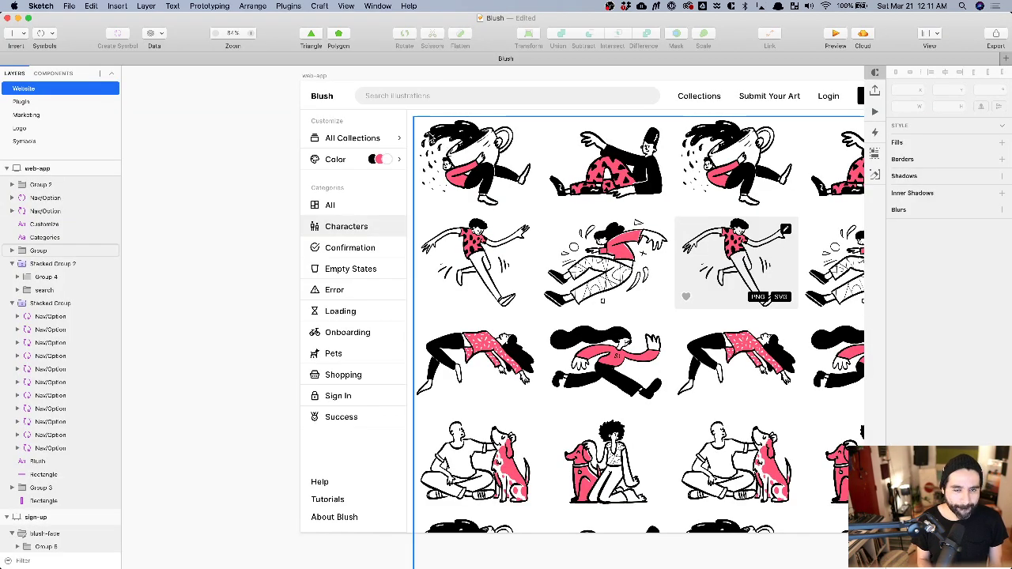
left_click(356, 451)
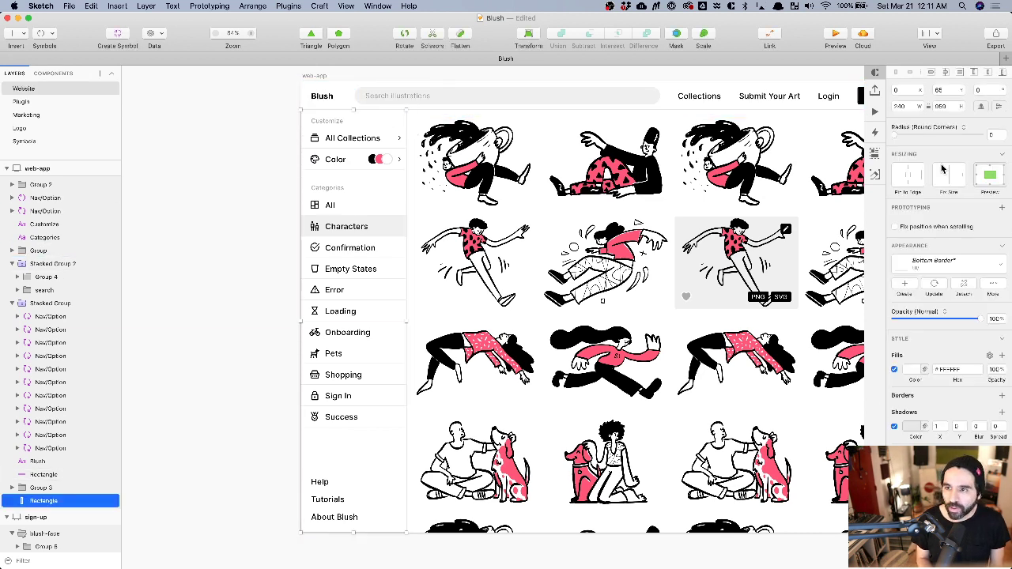
Return to Webflow and add a new div block to the Body, below the header grid.
key("super+Tab")
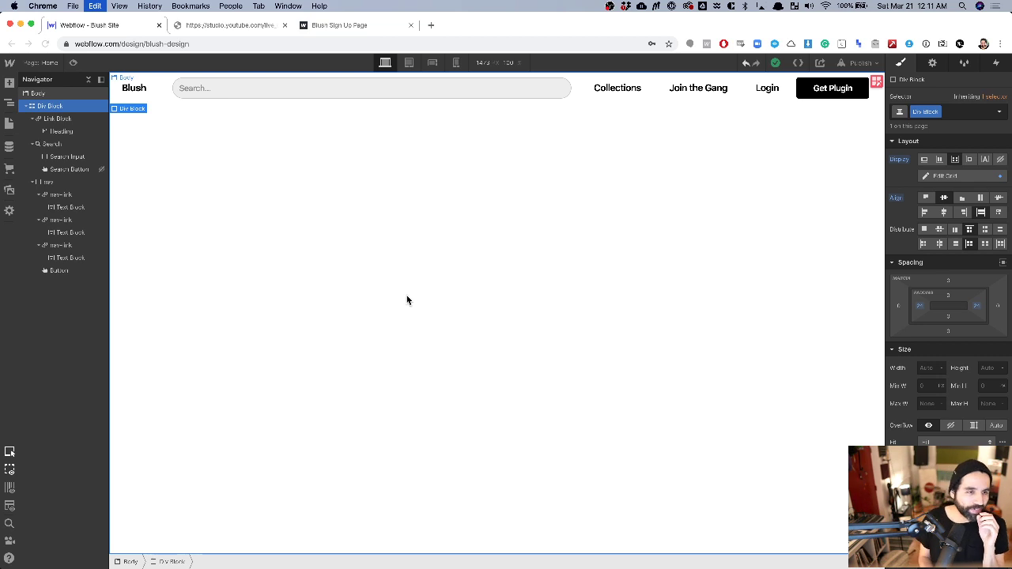
left_click(27, 105)
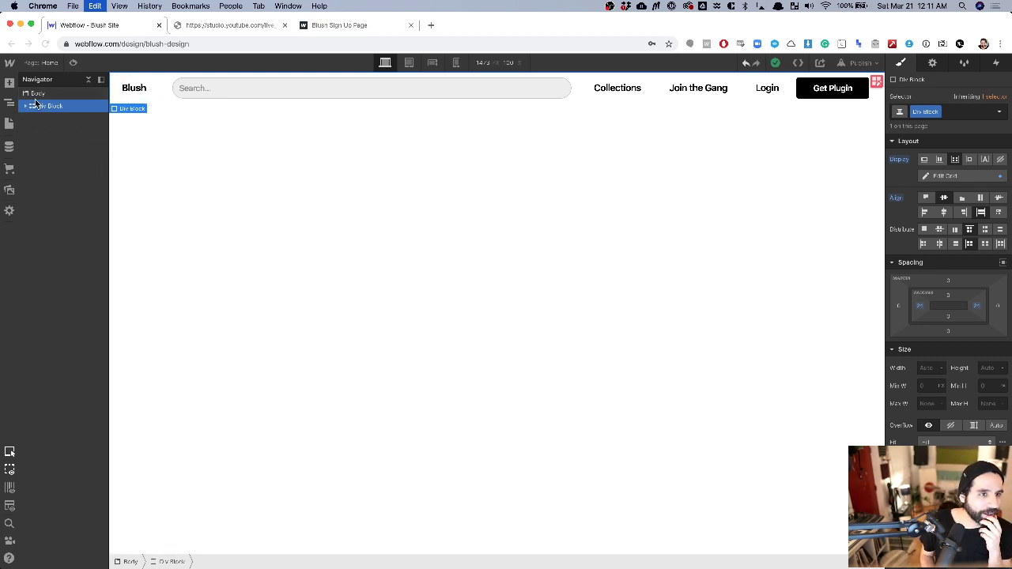
left_click(38, 94)
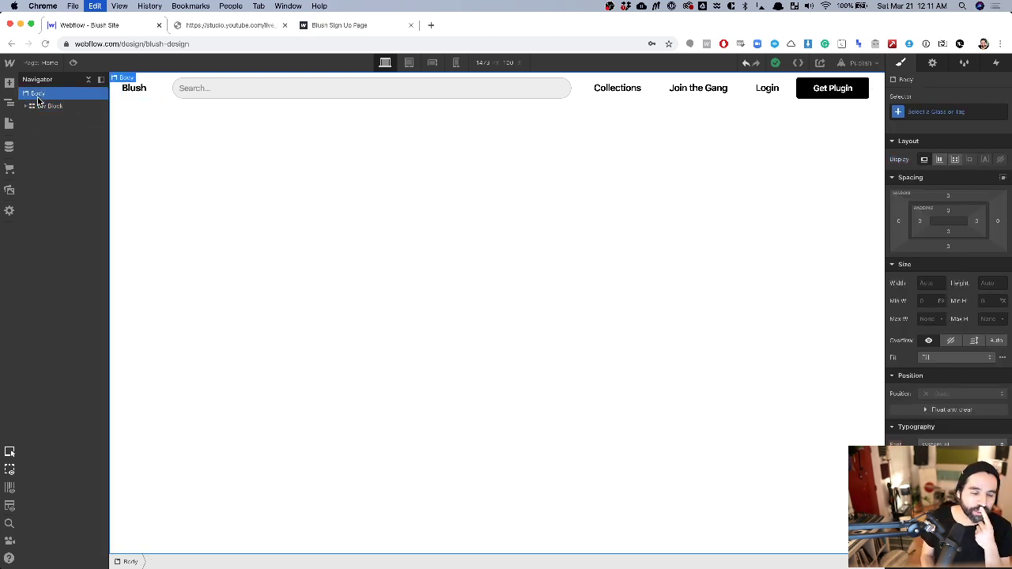
key("super+e")
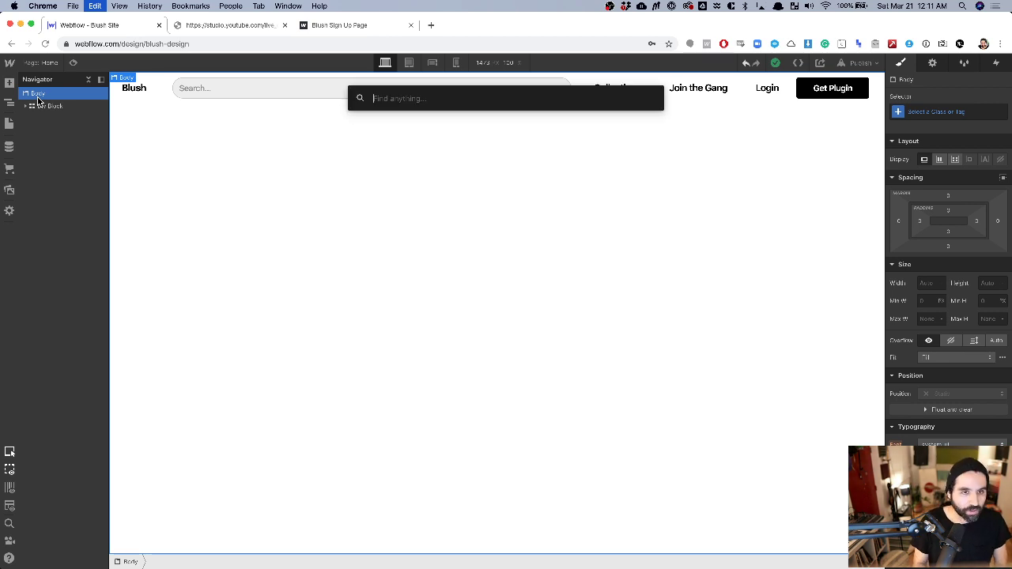
type("div")
key("Return")
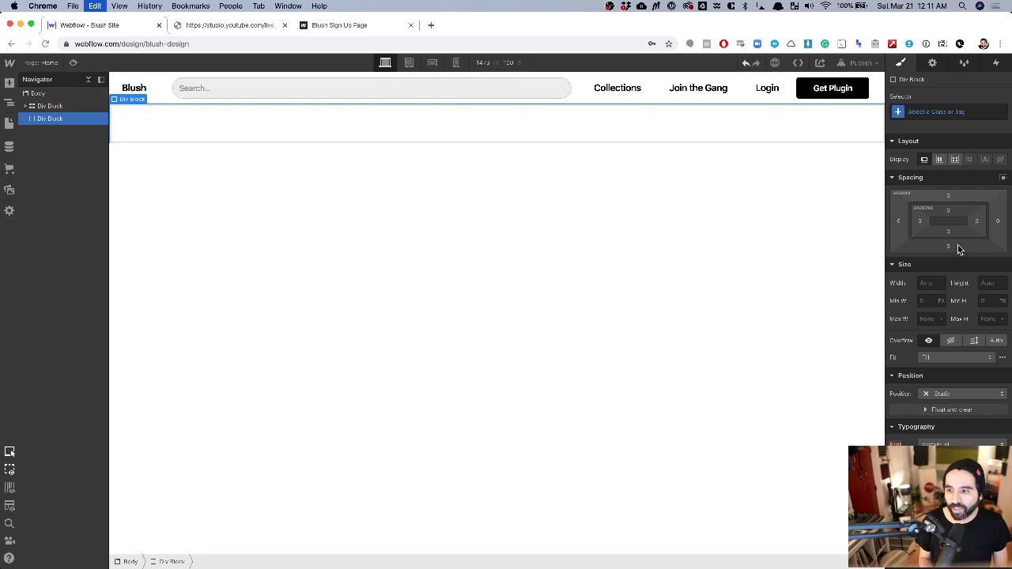
Set the new div block's width to 240 px and its height to 100%.
left_click(930, 282)
type("240")
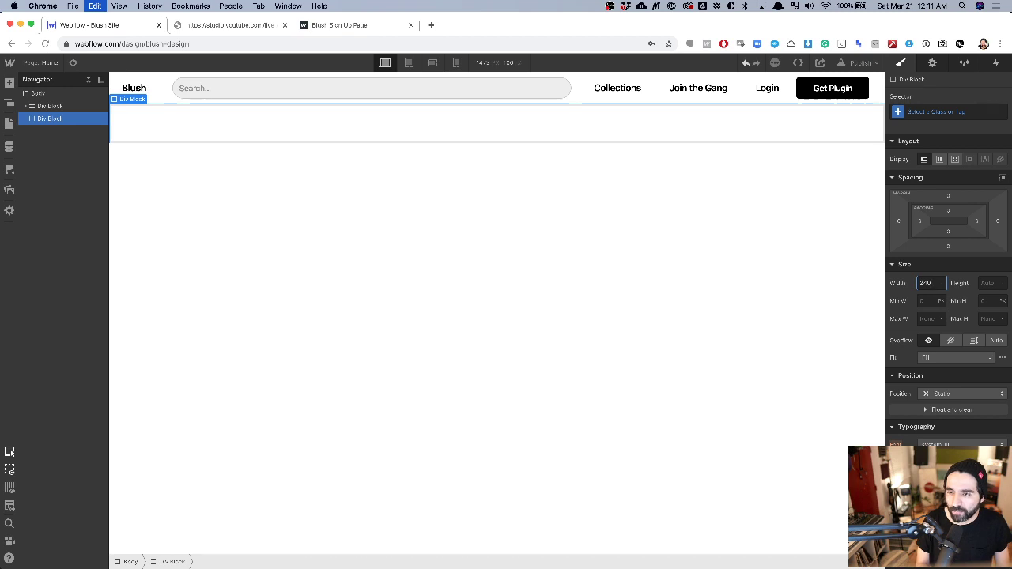
key("Return")
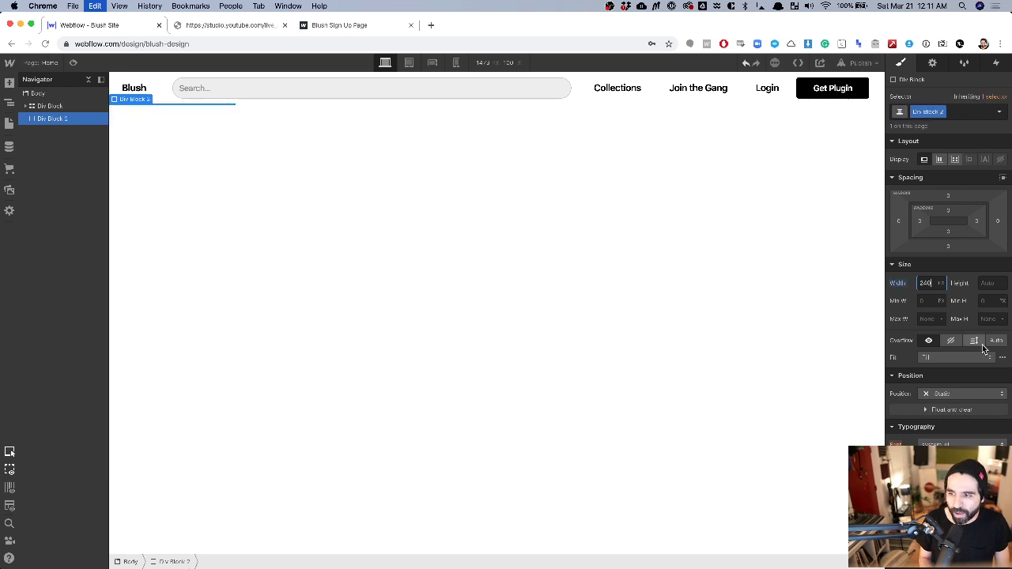
left_click(992, 286)
type("100")
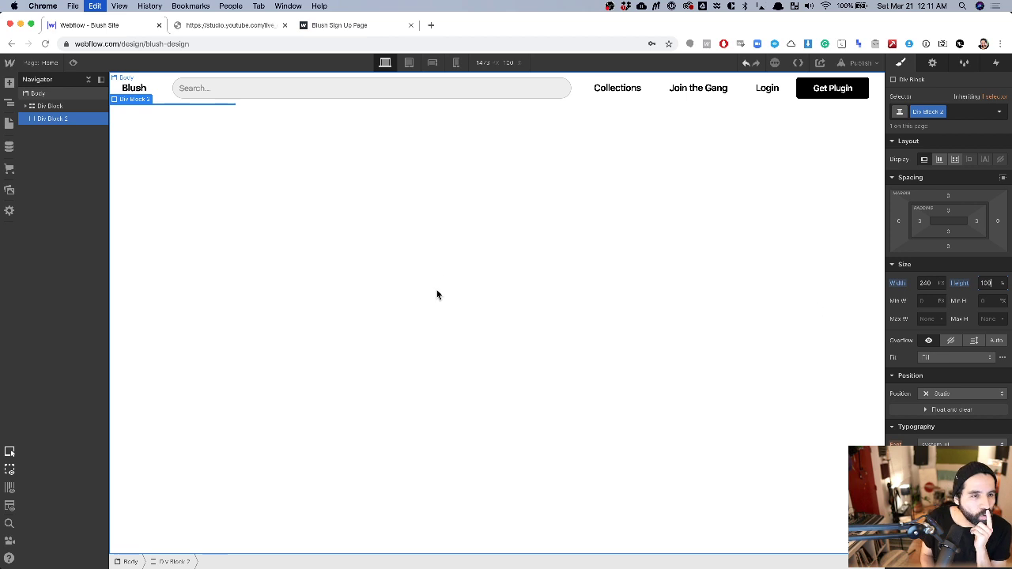
Try a height of 100 VH on the Body and reset it.
left_click(51, 95)
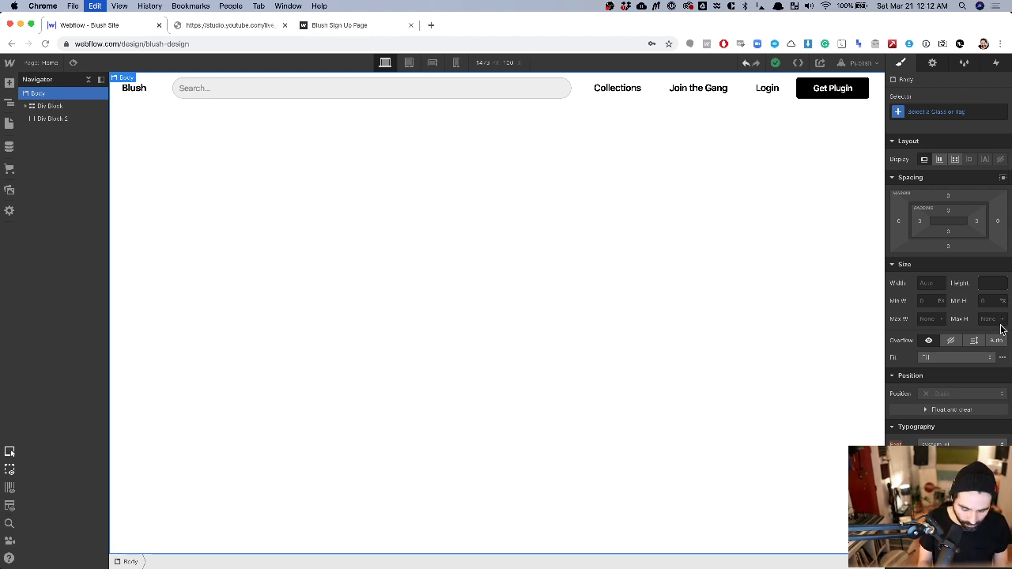
type("00vh")
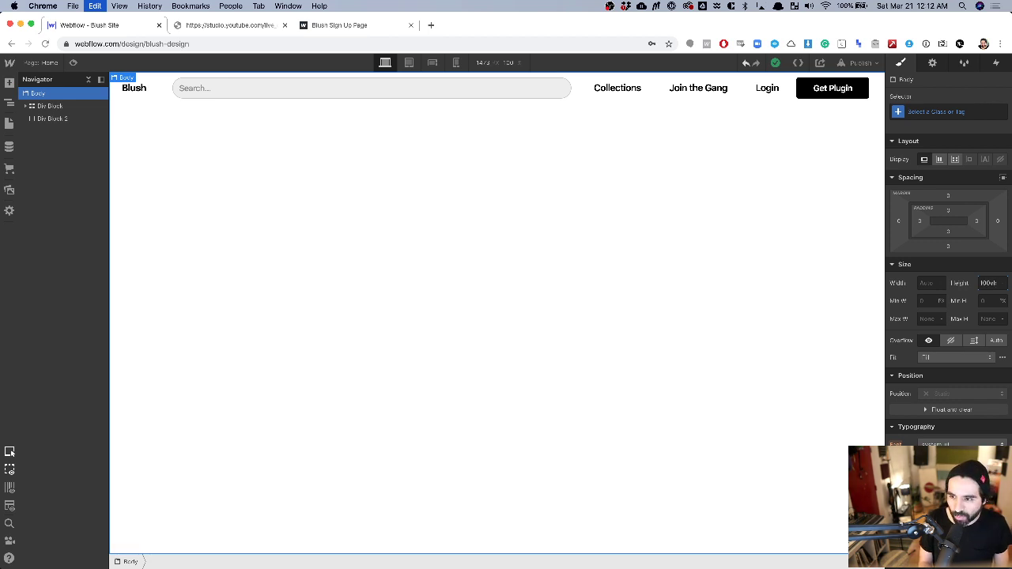
key("Return")
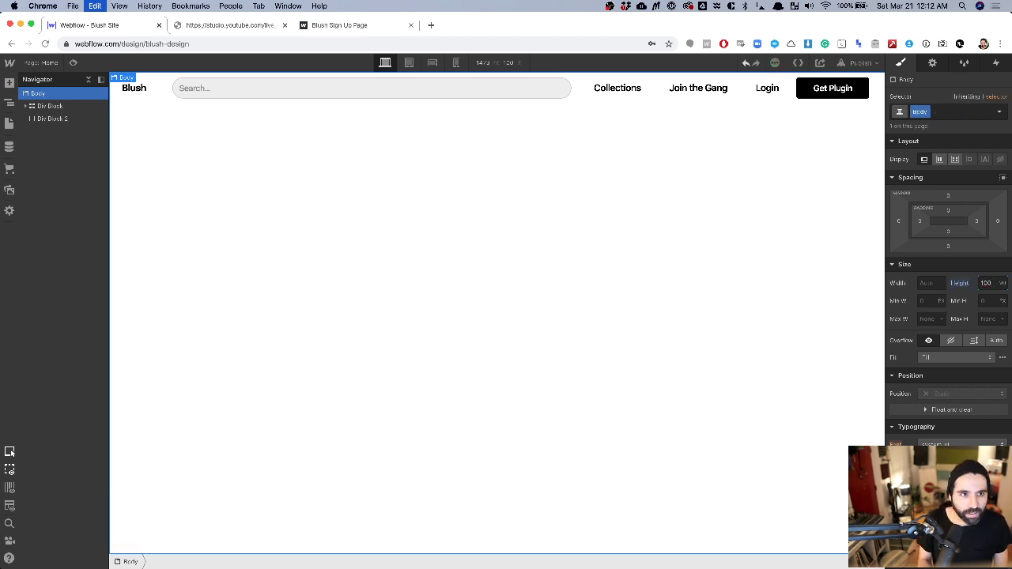
left_click(960, 283)
left_click(914, 298)
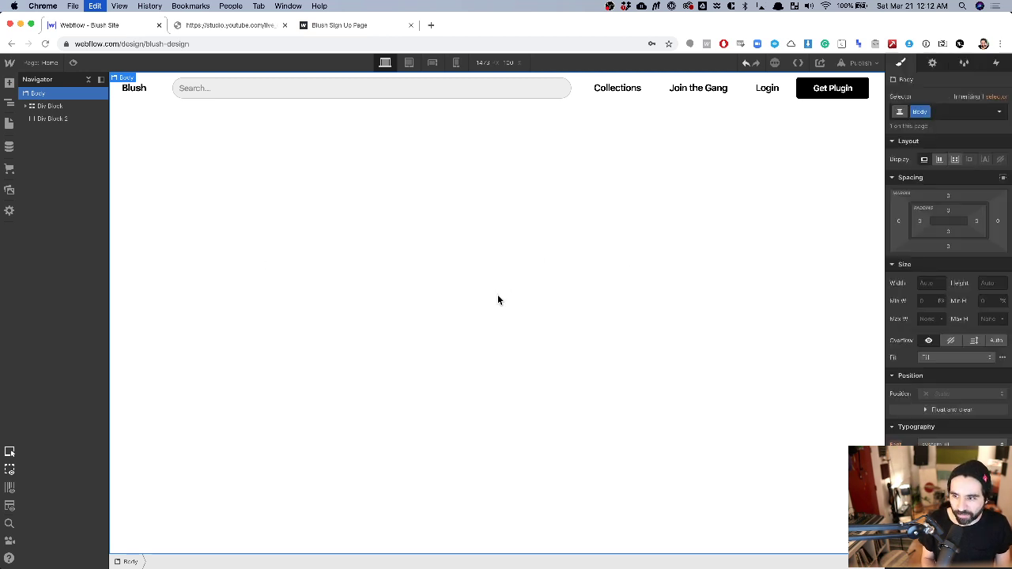
Set the sidebar div block's height to 100 VH and check how it scrolls with the page.
left_click(66, 118)
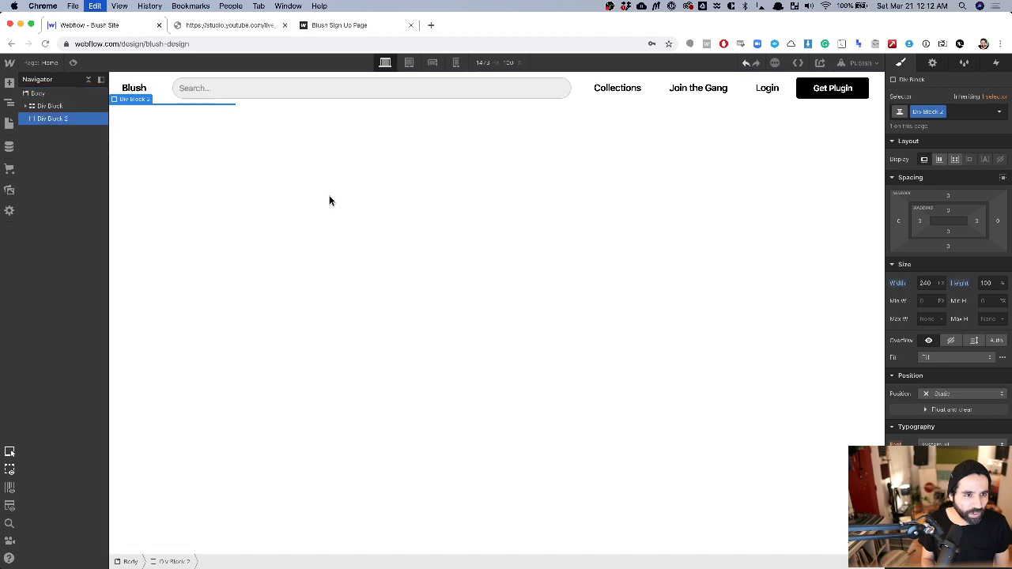
left_click(989, 283)
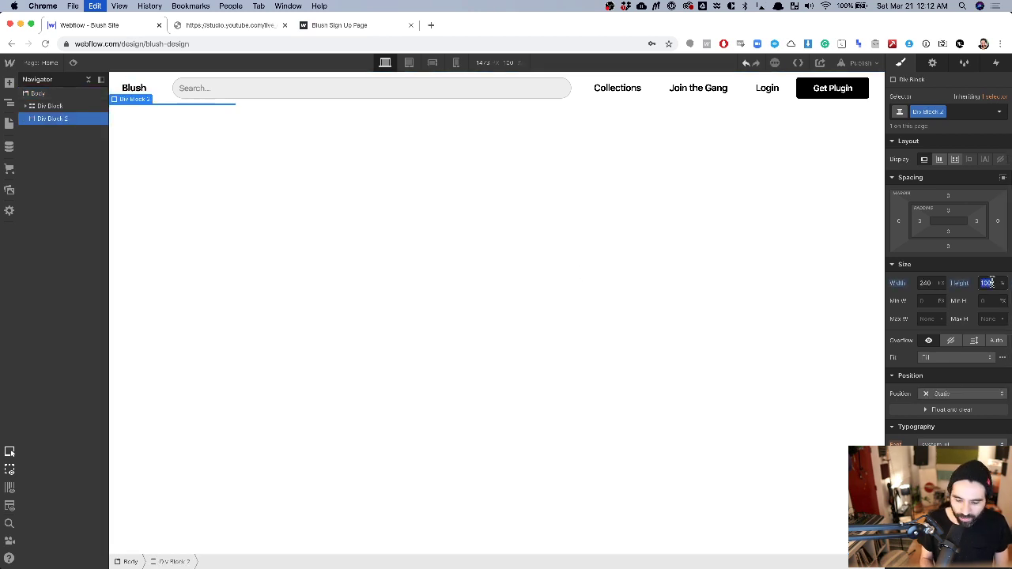
type("100vh")
key("Return")
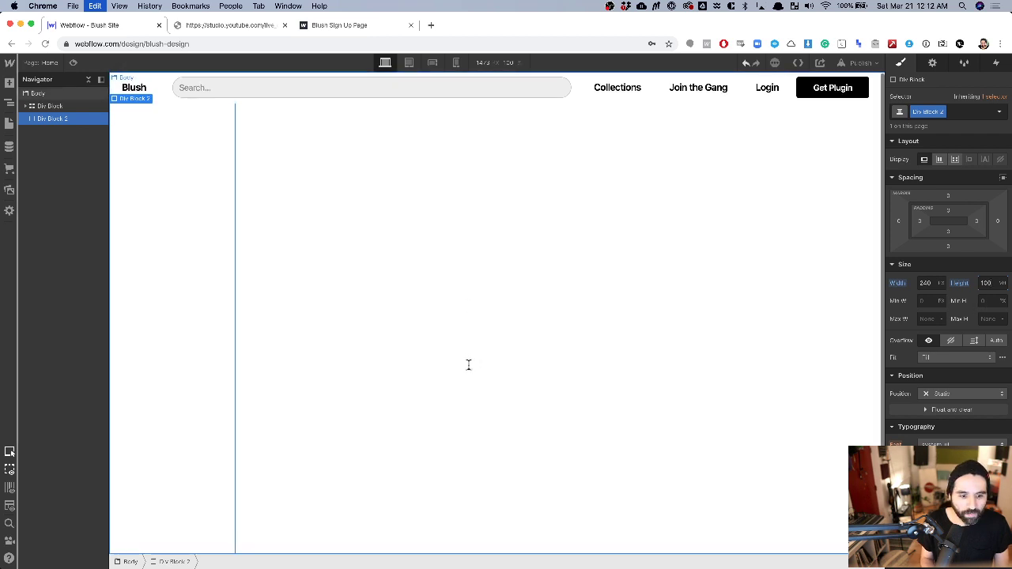
scroll(468, 366, "down", 2)
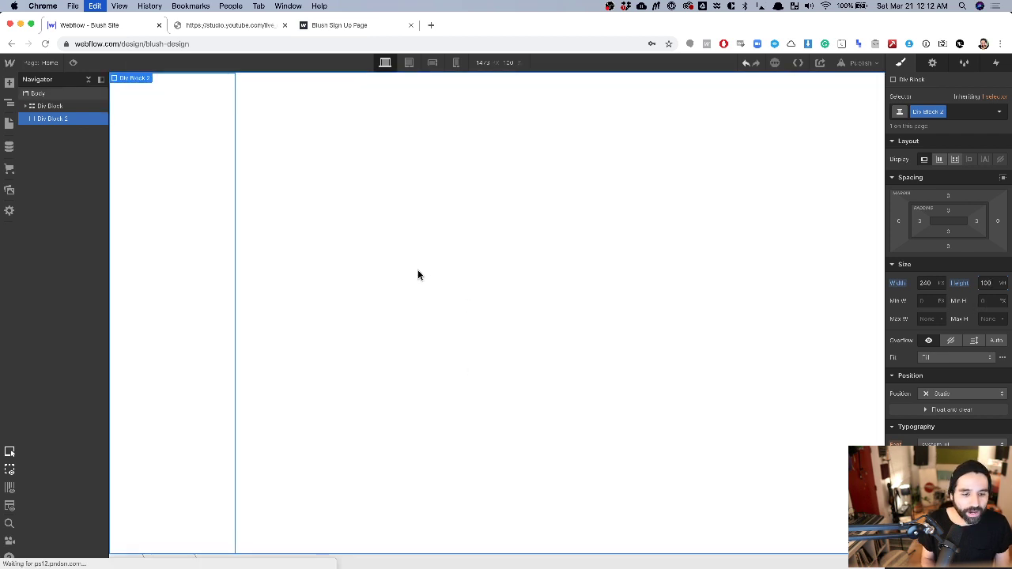
scroll(419, 275, "up", 2)
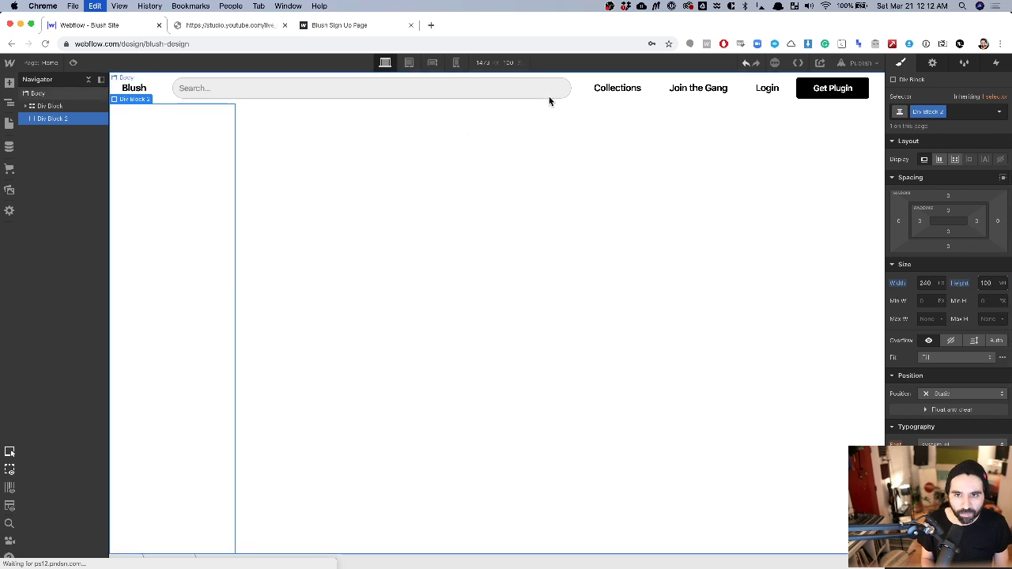
Check the header rectangle's height in Sketch and give the sidebar div block a 64 px top margin in Webflow.
key("super+Tab")
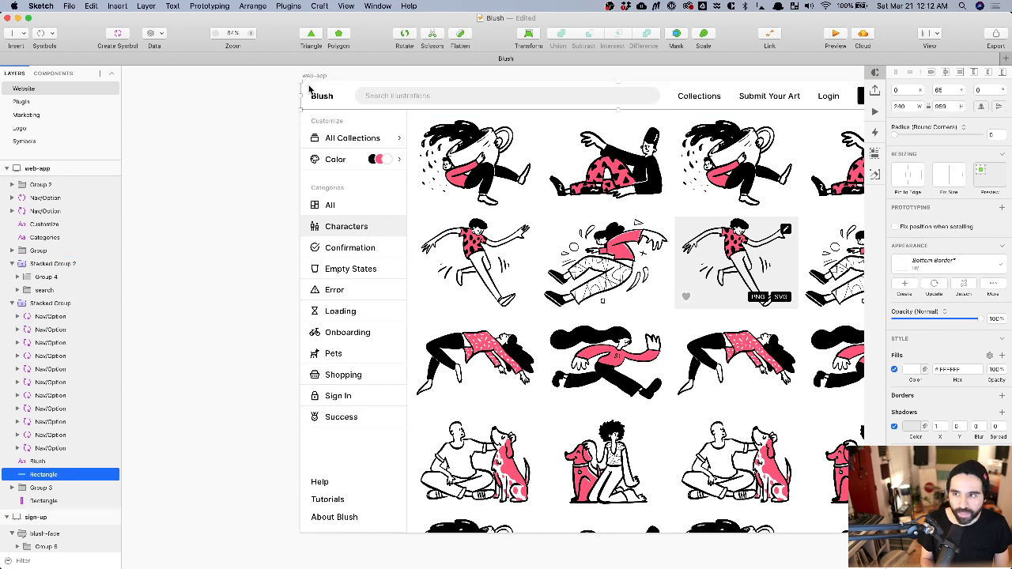
key("super+Tab")
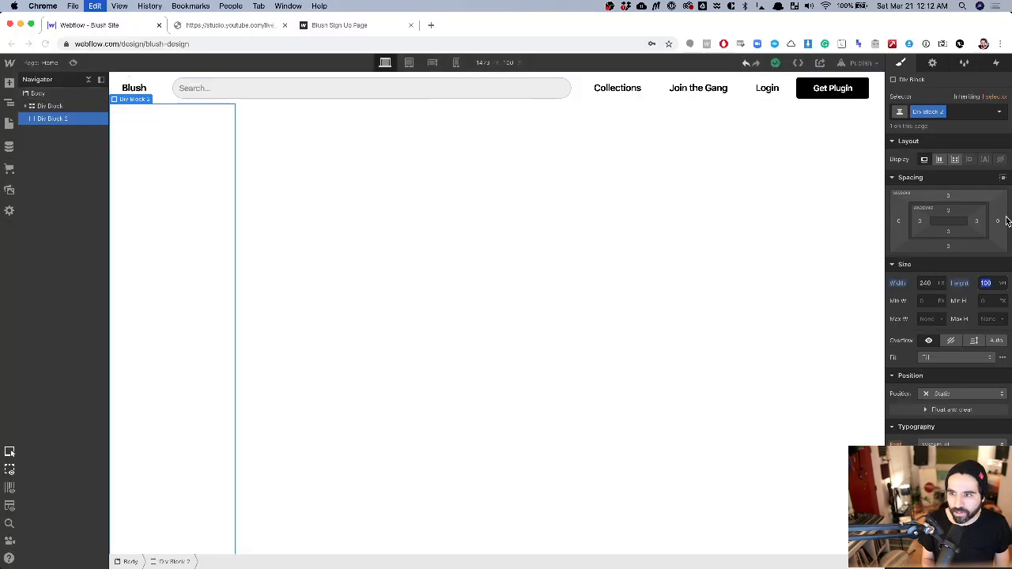
left_click(952, 197)
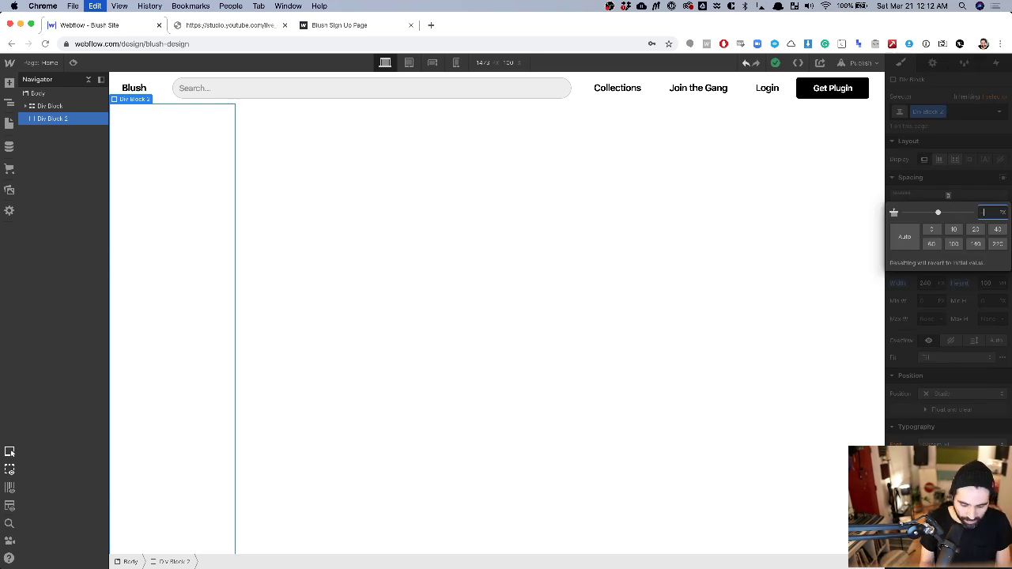
key("Return")
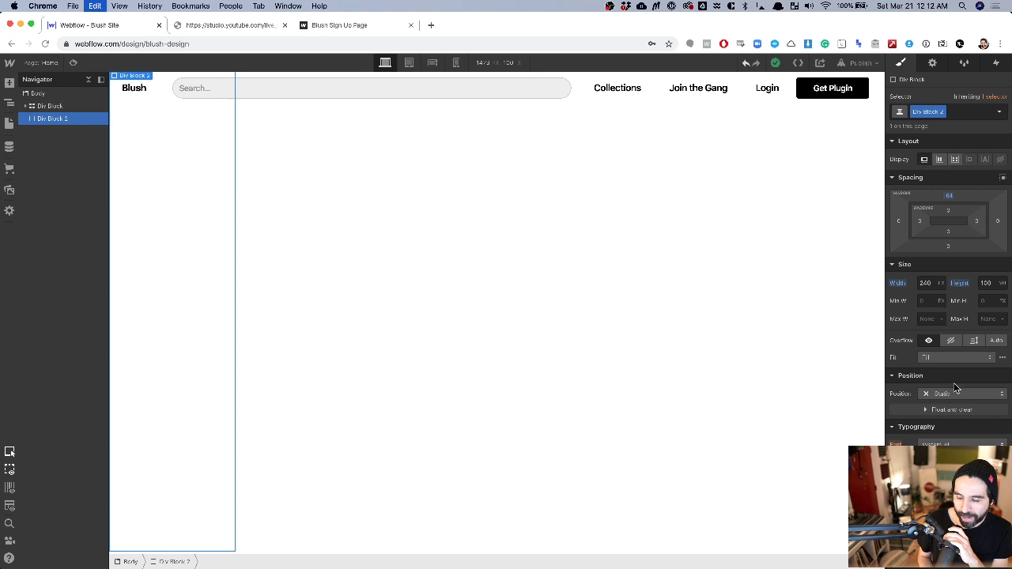
Reset the sidebar div block's height and width, and set its width to 240 px.
left_click(960, 283)
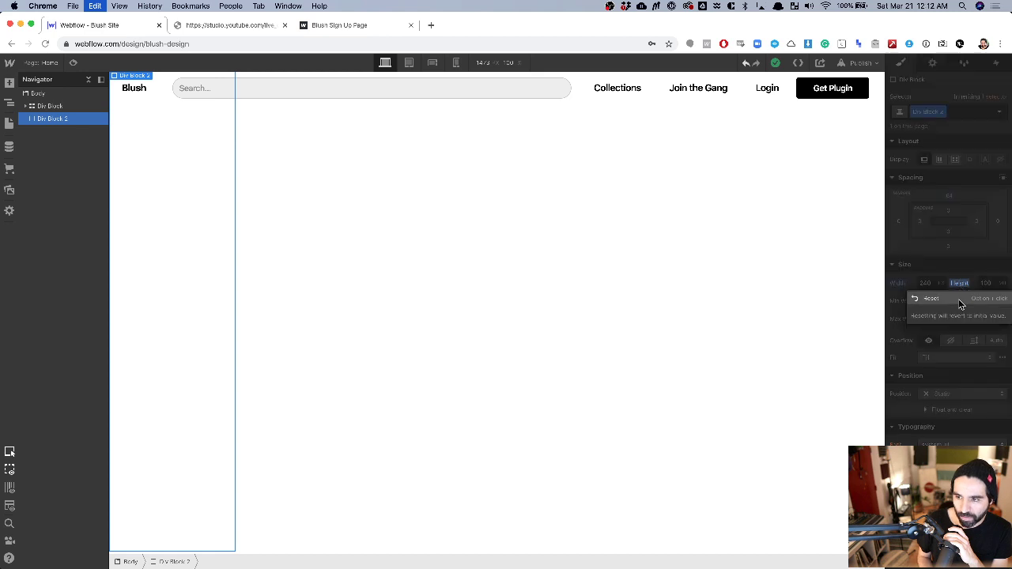
left_click(899, 283)
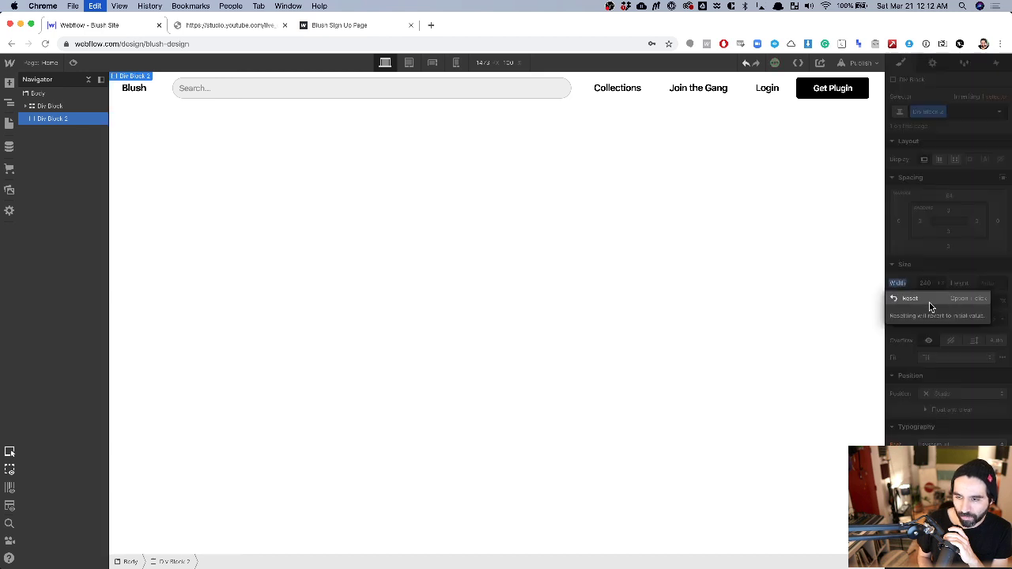
left_click(930, 302)
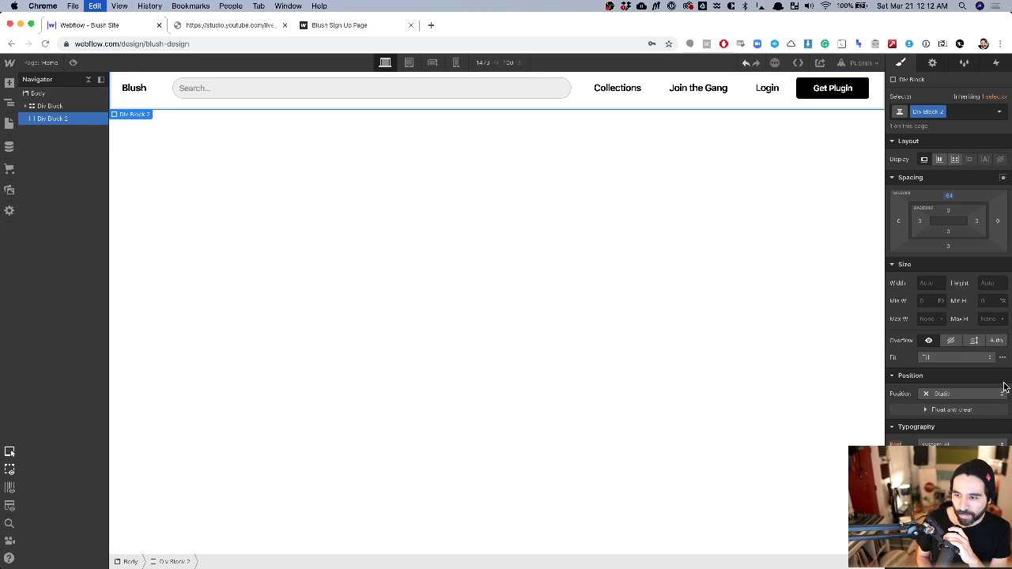
left_click(930, 283)
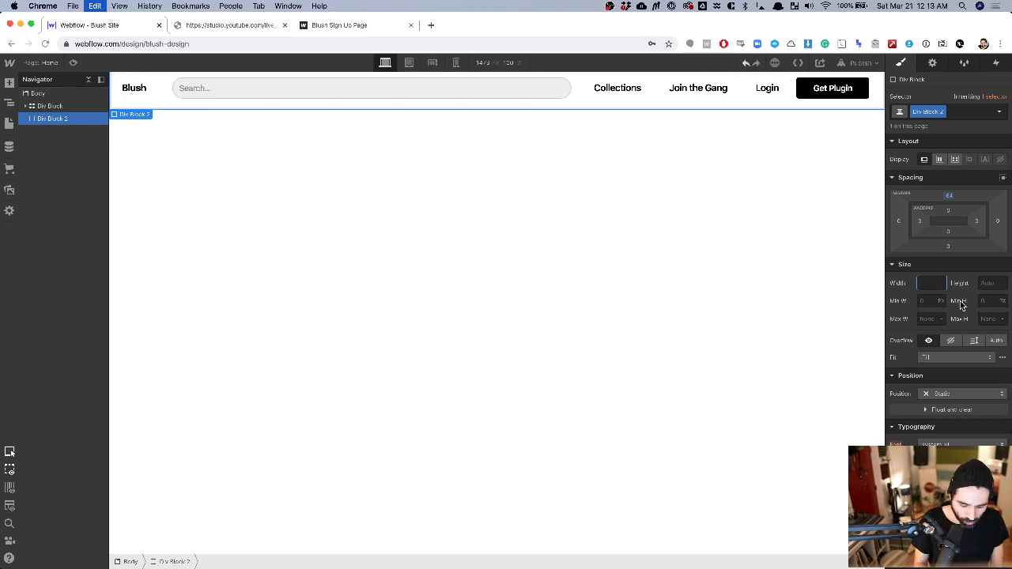
type("240")
key("Return")
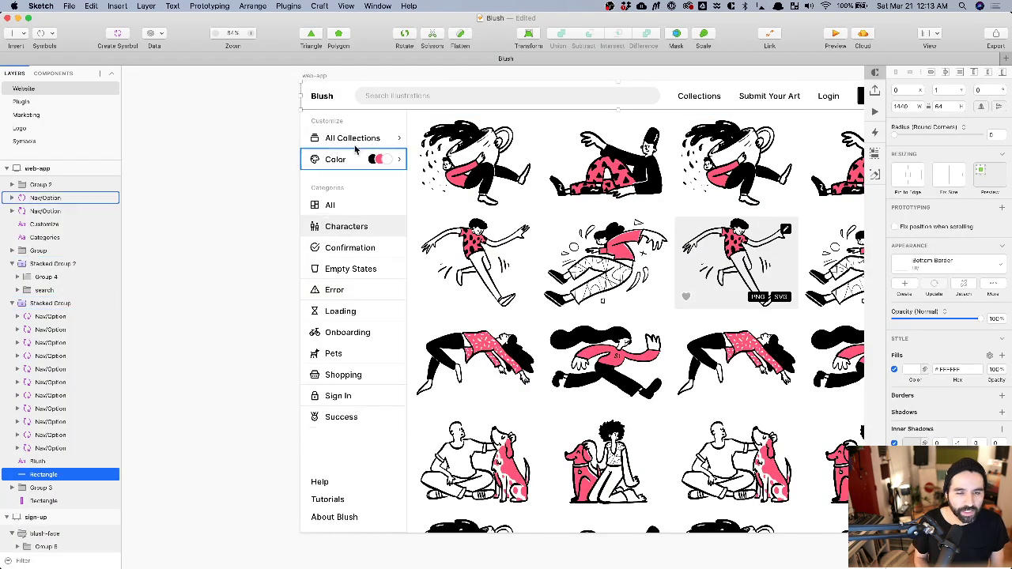
Examine how the sidebar rectangle sits beneath the header on Sketch's web-app artboard.
left_click(356, 147)
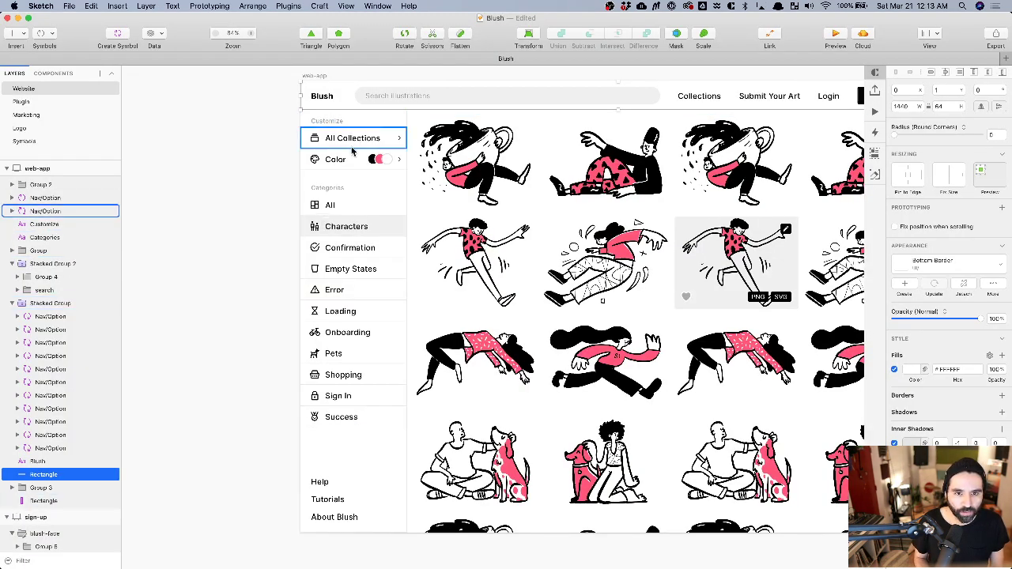
scroll(355, 147, "right", 5)
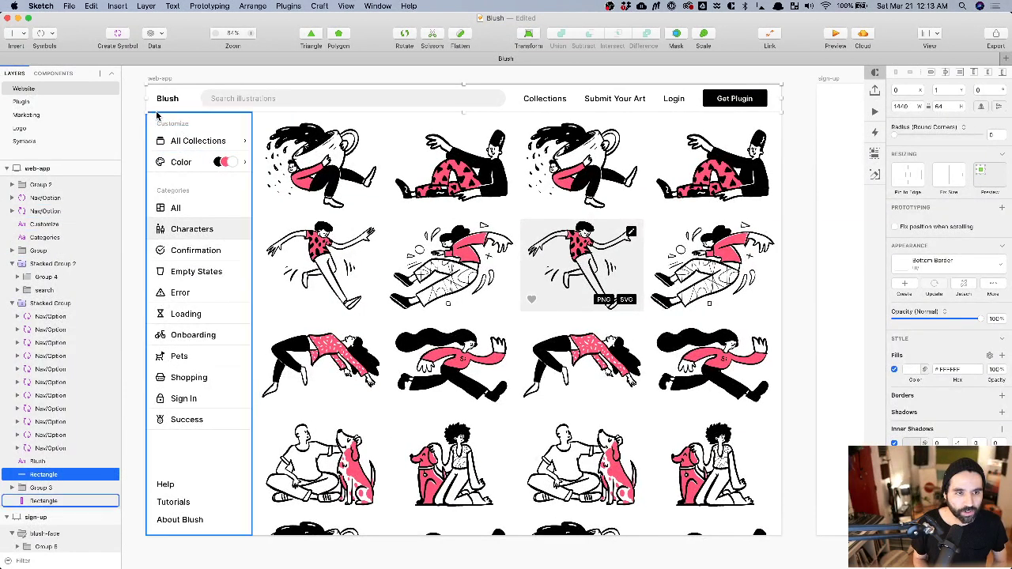
left_click(139, 126)
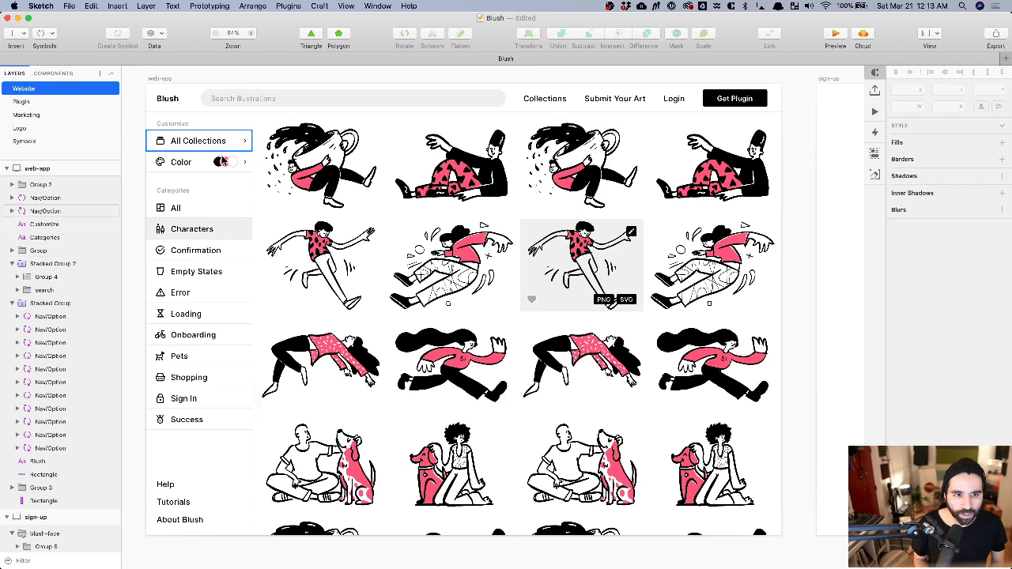
left_click(148, 134, "super")
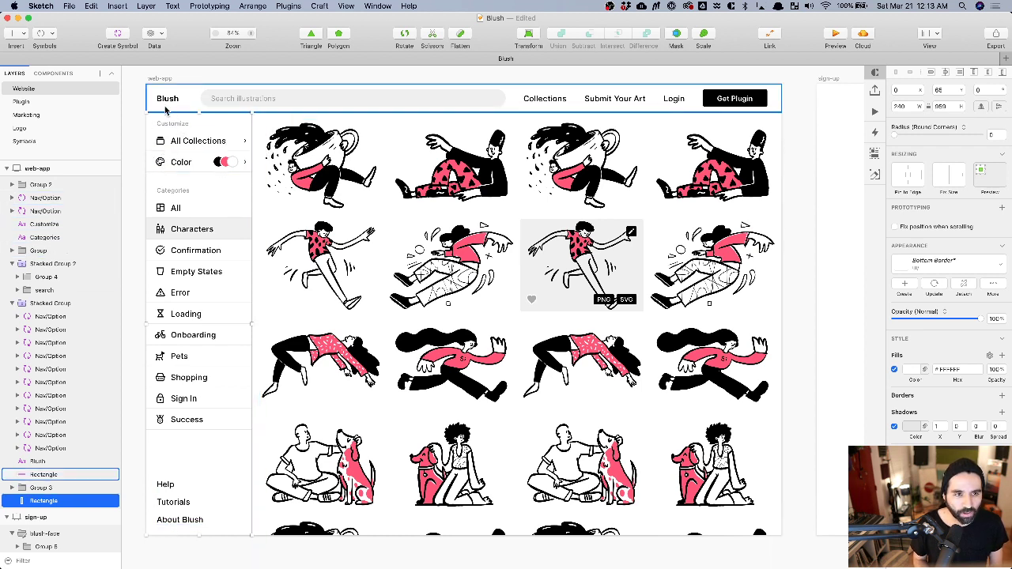
Examine the Customize label, sidebar options and illustration group on Sketch's web-app artboard.
key("Escape")
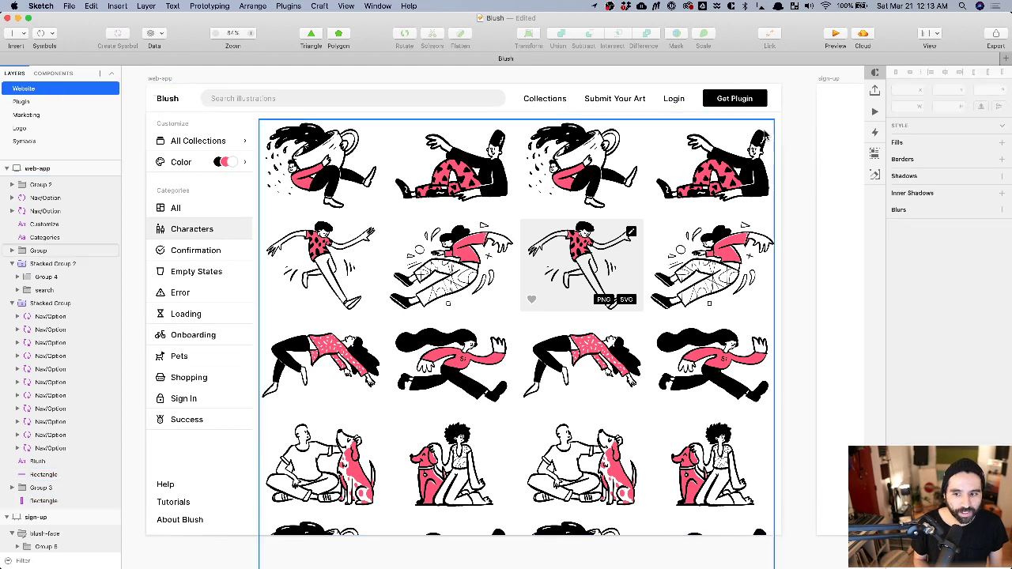
left_click(163, 128)
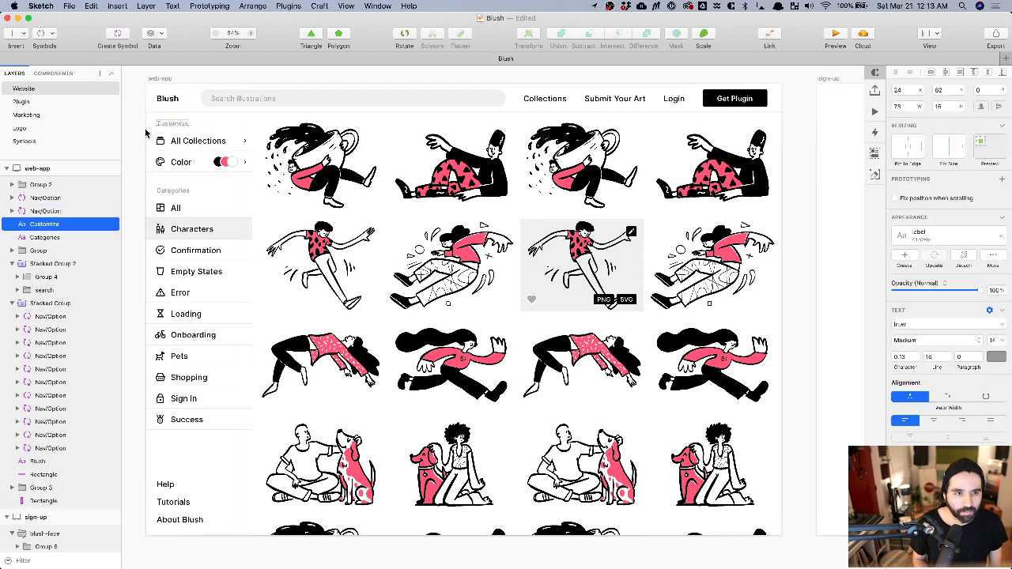
left_click(140, 132)
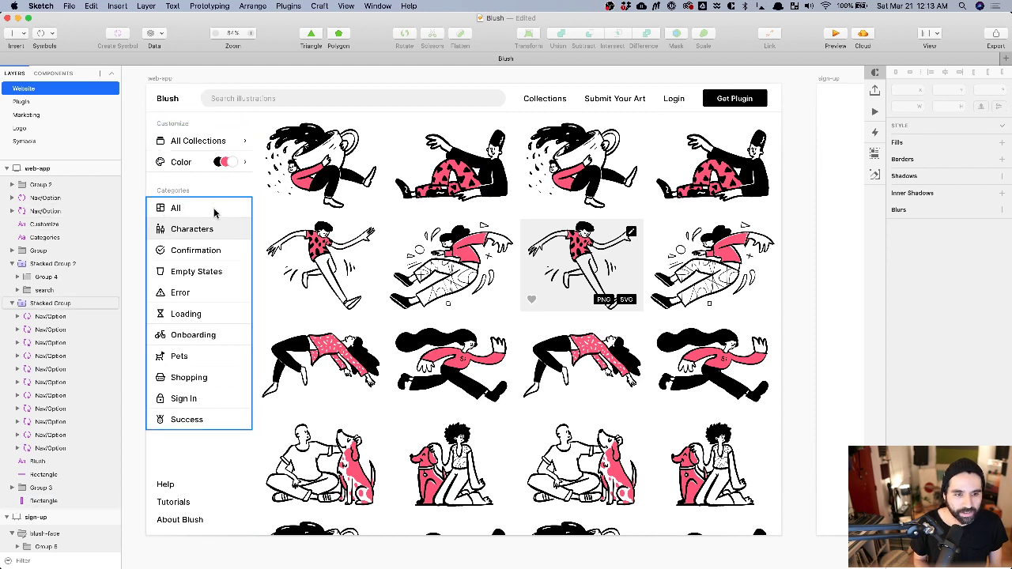
left_click(470, 158)
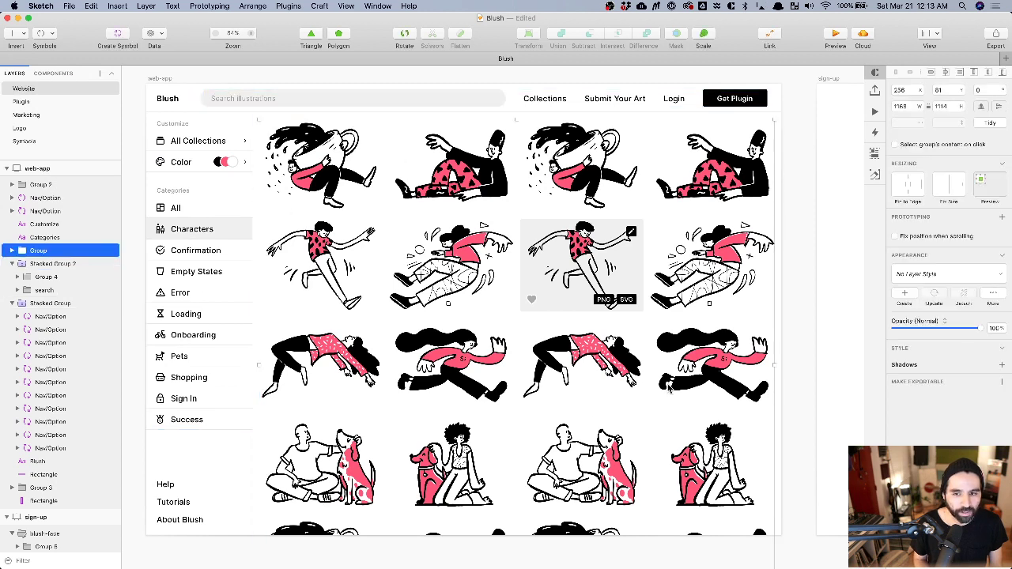
left_click(140, 163)
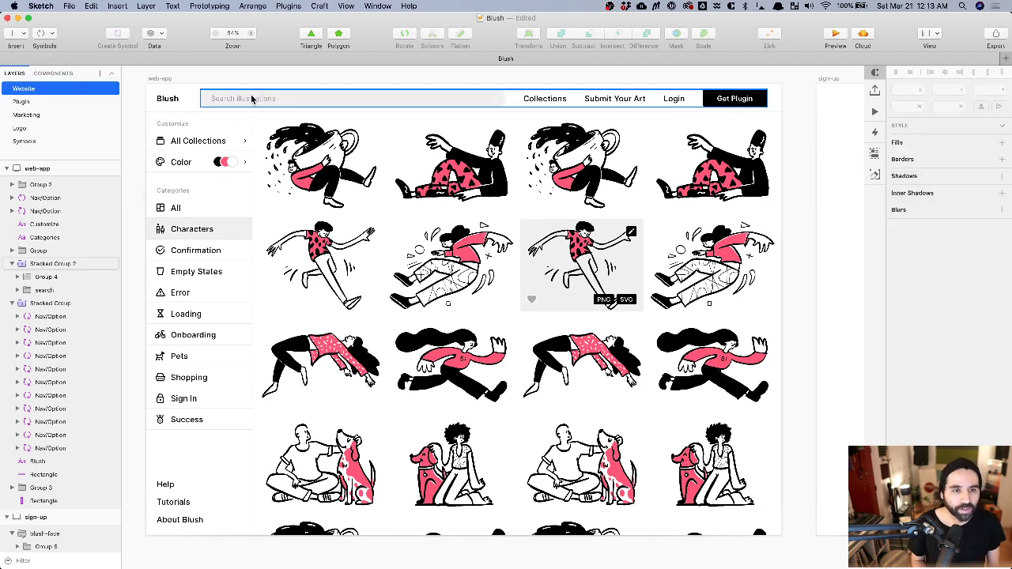
left_click(183, 125)
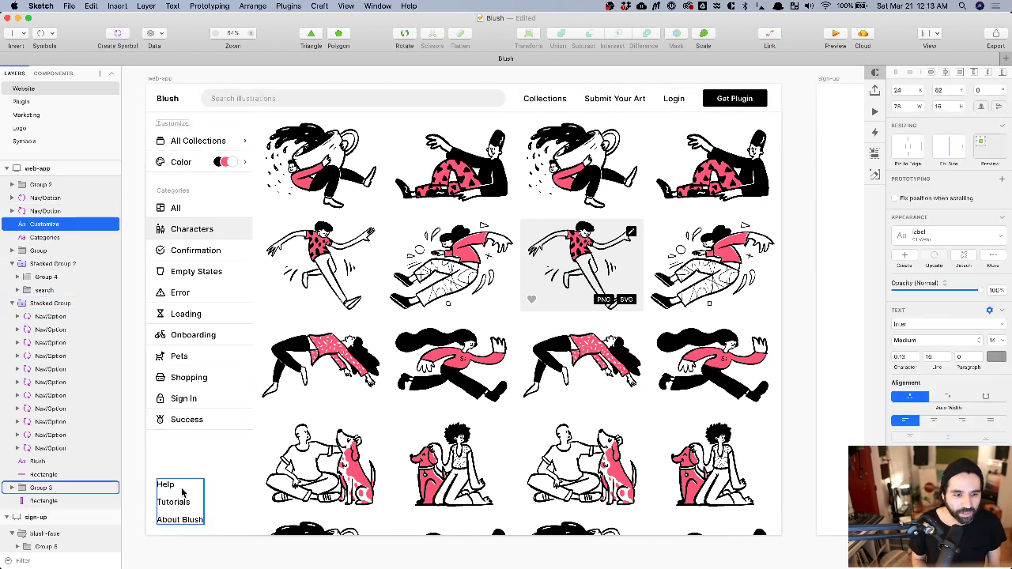
left_click(140, 265)
Switch to Webflow and give the sidebar div block an Absolute position pinned along the page's full left edge.
key("super+Tab")
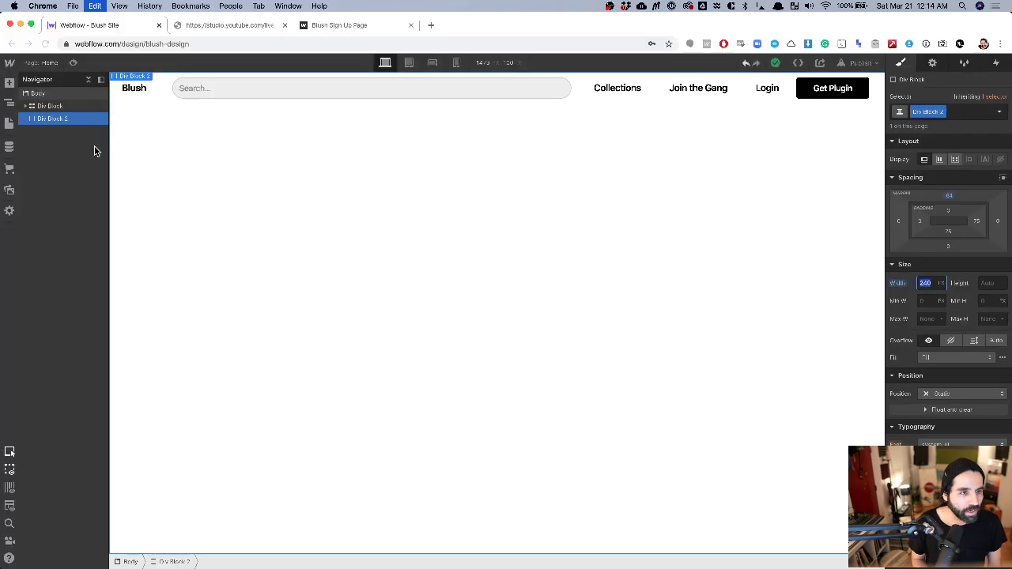
left_click(962, 394)
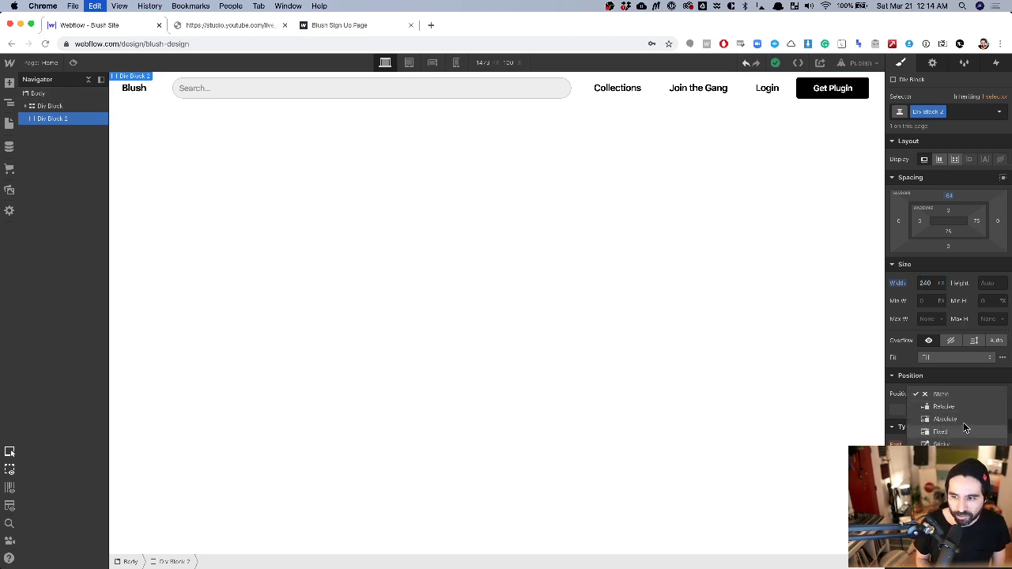
left_click(964, 420)
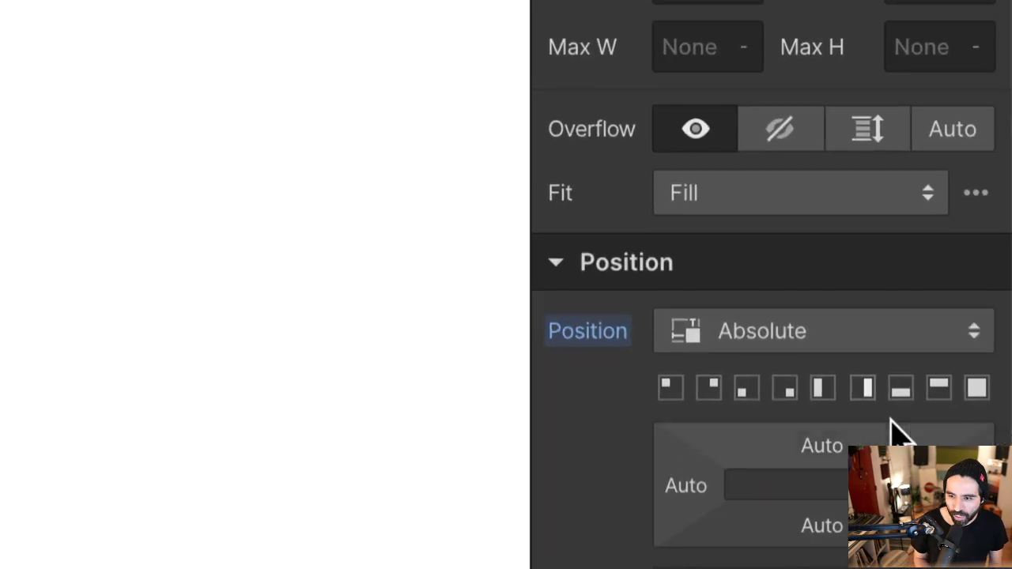
left_click(822, 387)
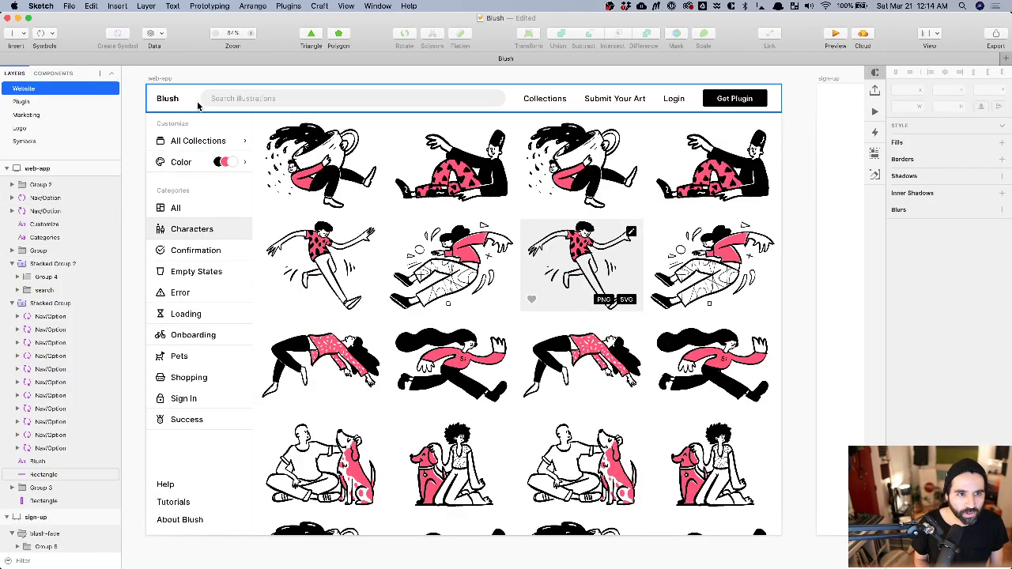
Check the header rectangle in Sketch and set the sidebar div block's top position offset to 64 px in Webflow.
left_click(198, 107)
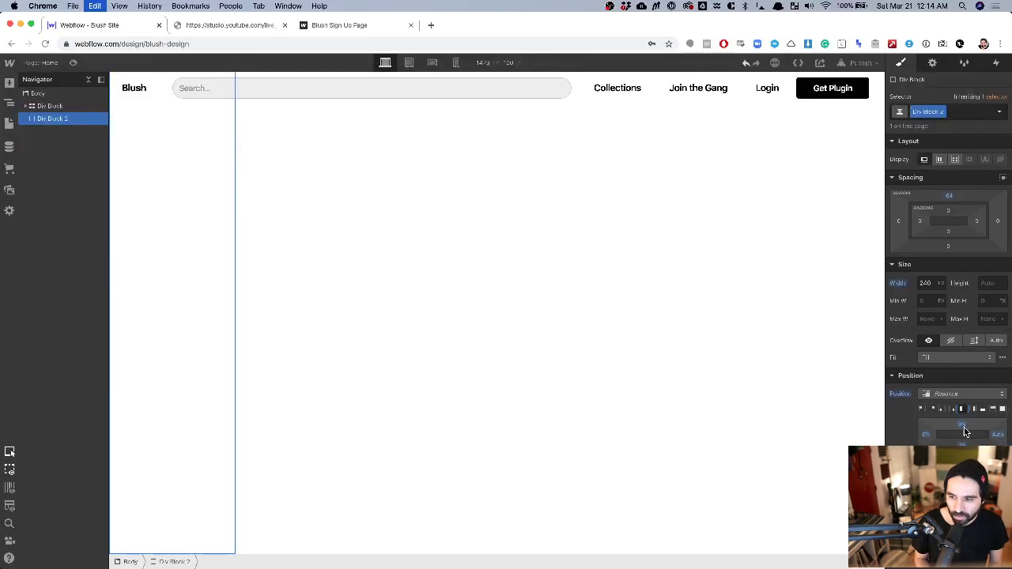
left_click(965, 425)
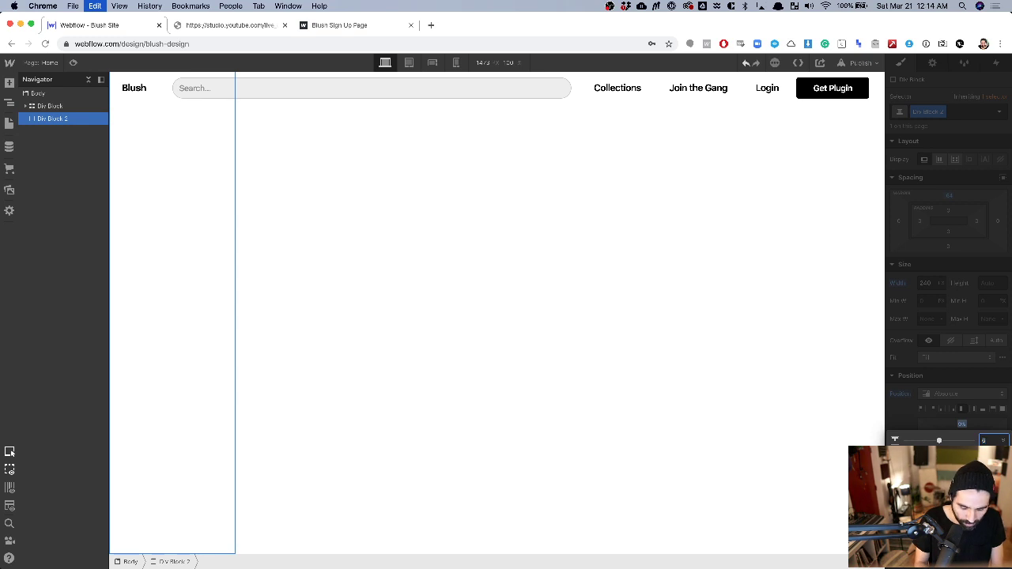
type("64")
key("Return")
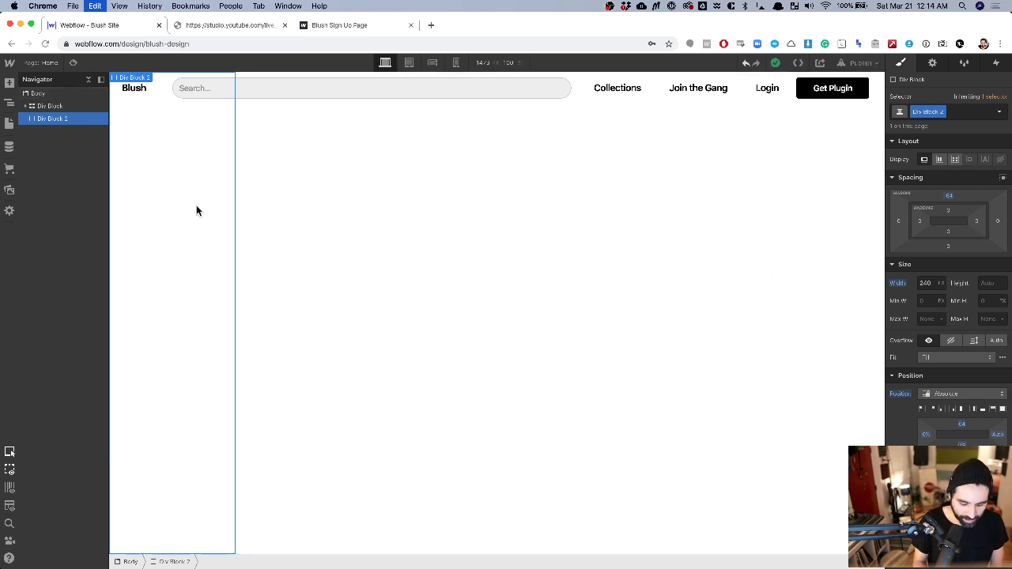
Add a placeholder paragraph inside the sidebar div block.
key("super+e")
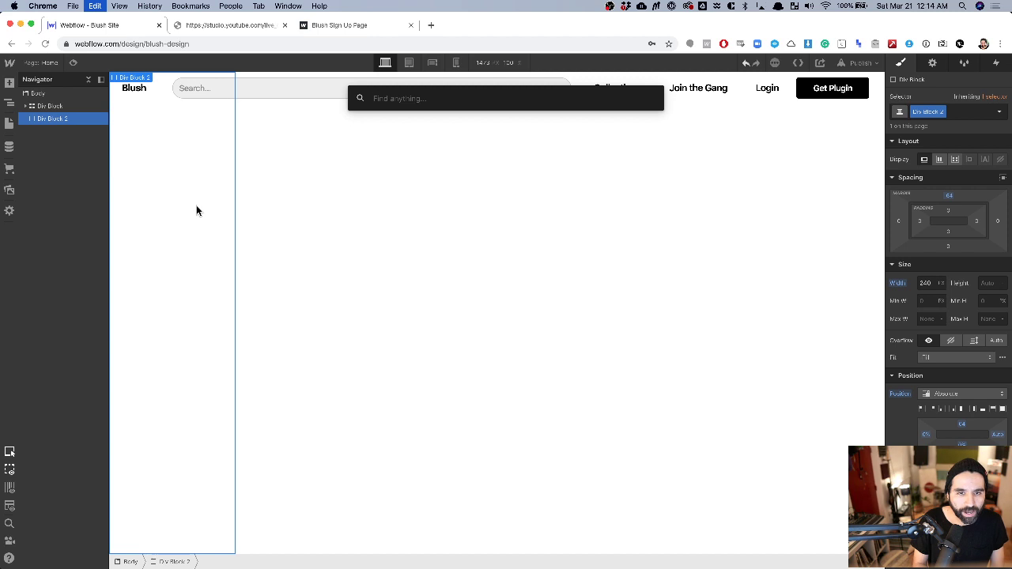
type("pa")
key("Return")
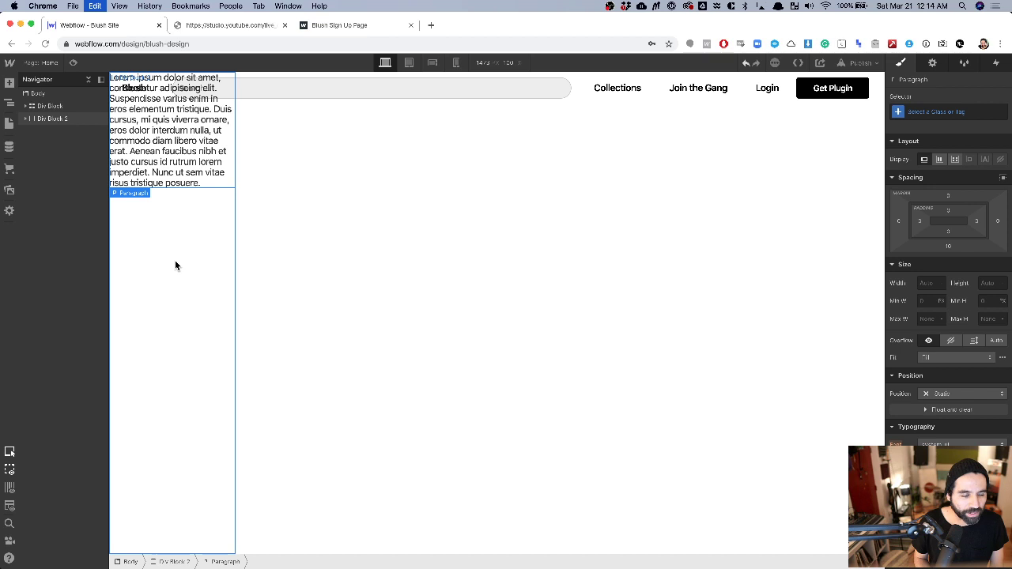
Review the header block and body styles, and reset the sidebar div block's top margin.
left_click(68, 105)
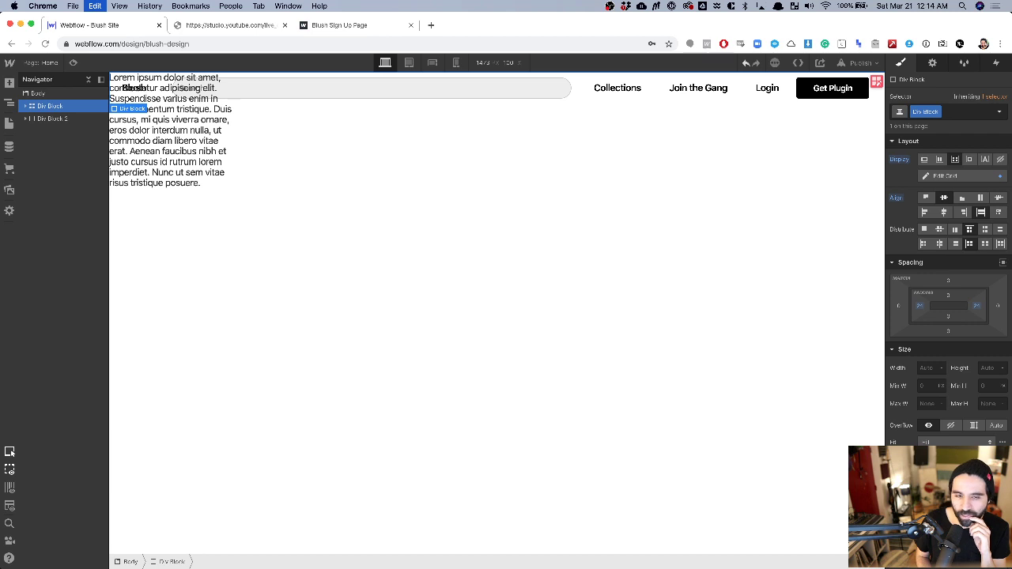
left_click(64, 119)
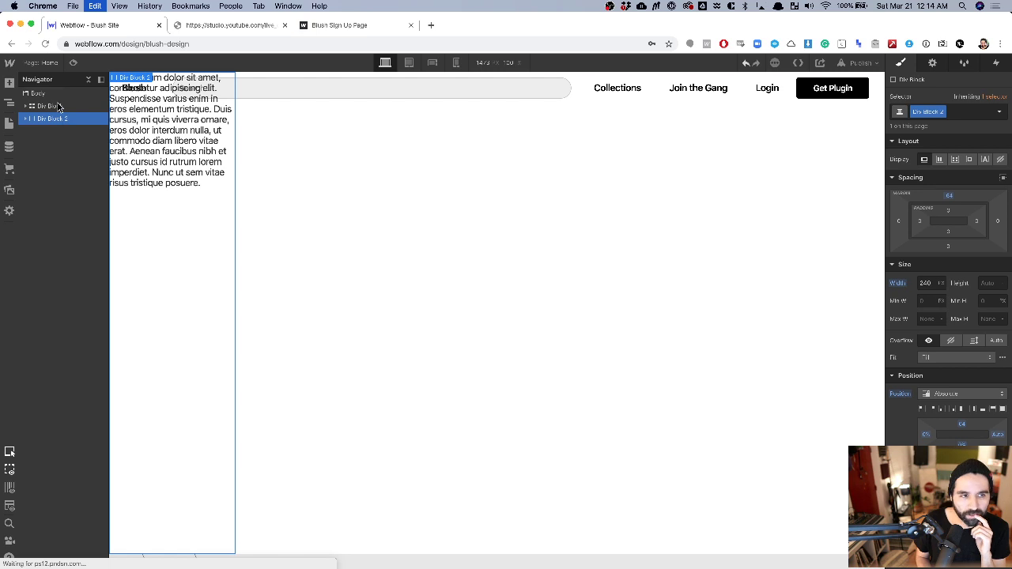
left_click(54, 93)
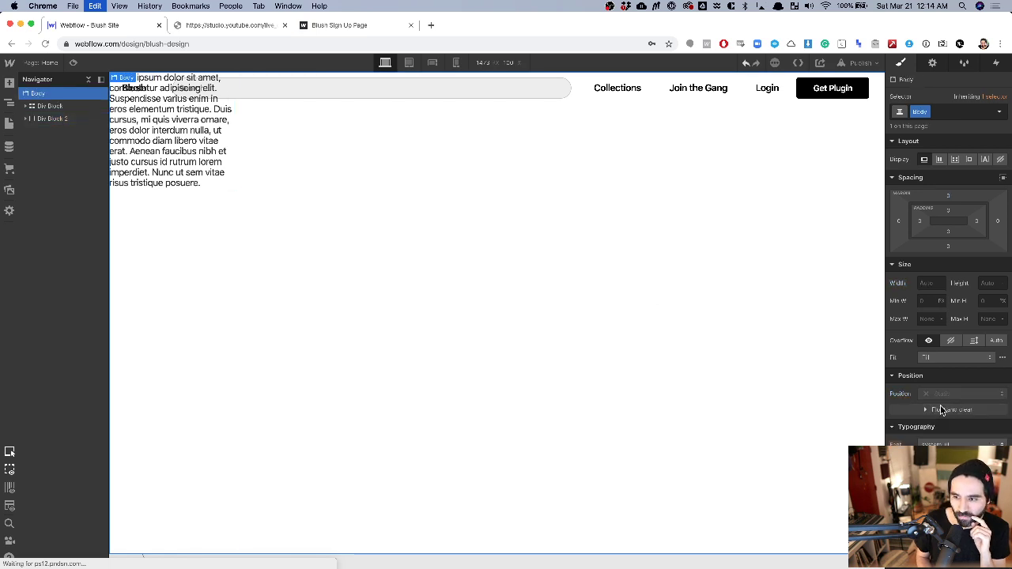
left_click(56, 119)
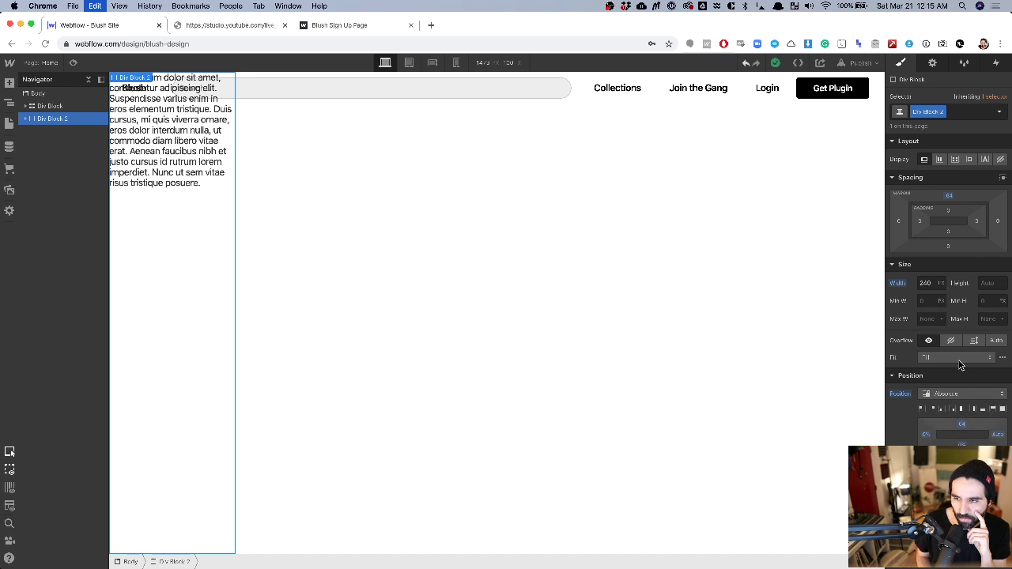
left_click(950, 195)
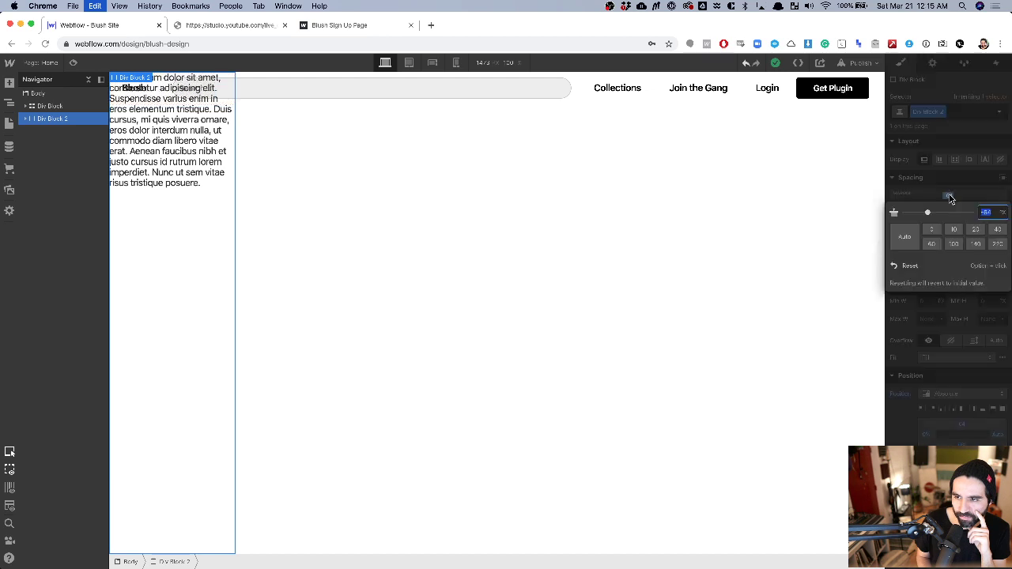
left_click(903, 266)
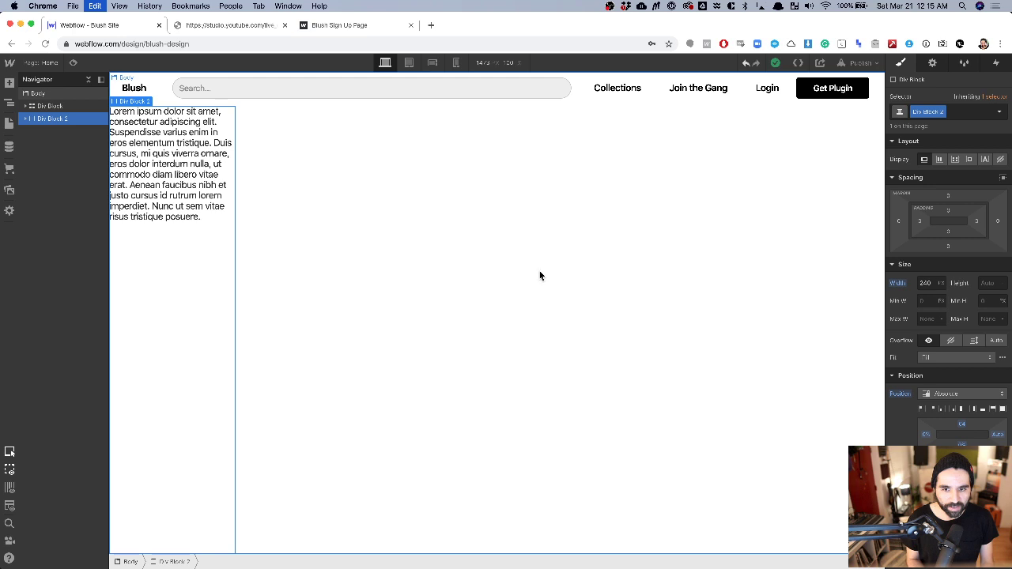
Compare the Webflow sidebar with Sketch's web-app artboard and inspect the Customize label's text style.
key("super+Tab")
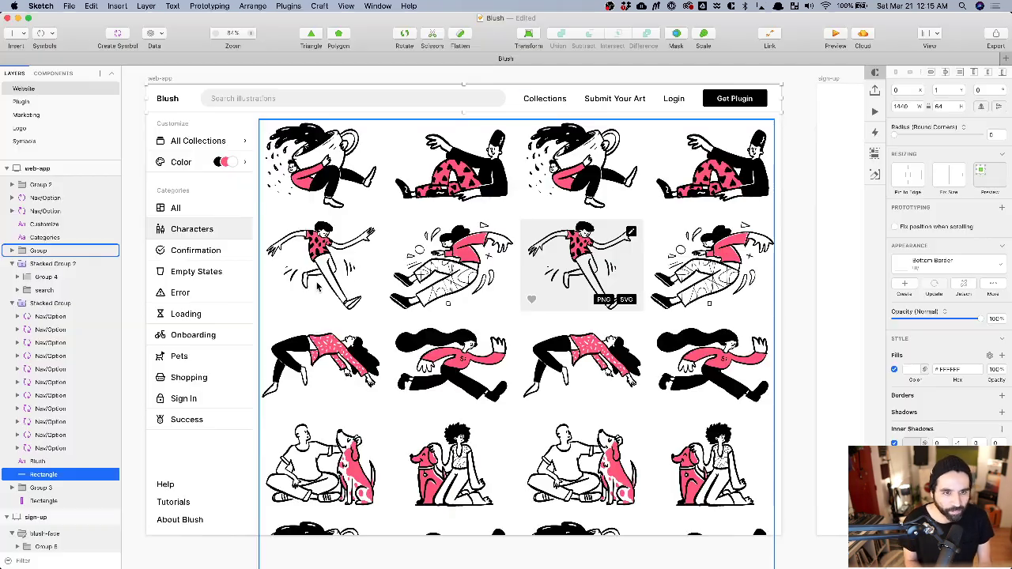
key("super+Tab")
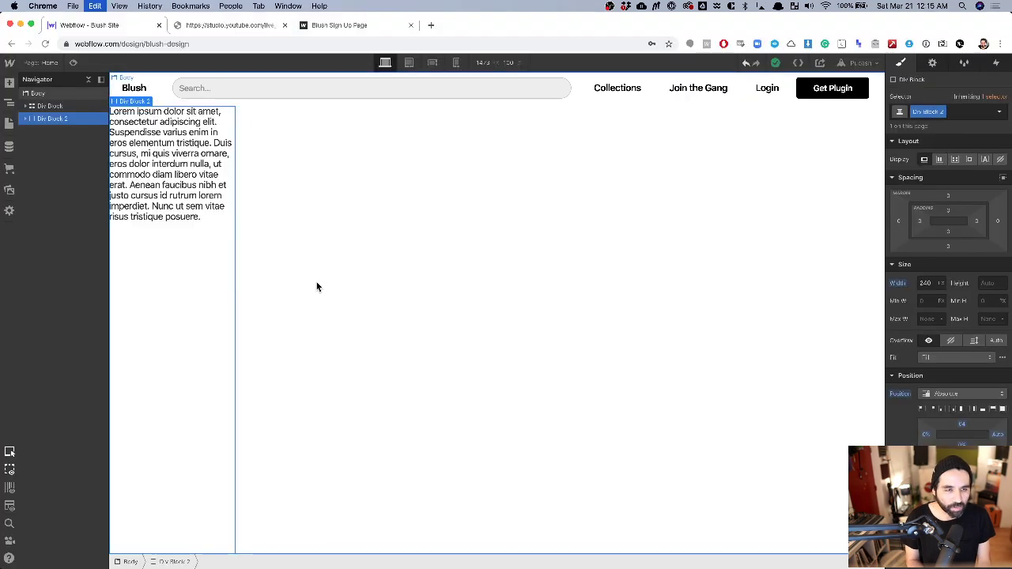
key("super+Tab")
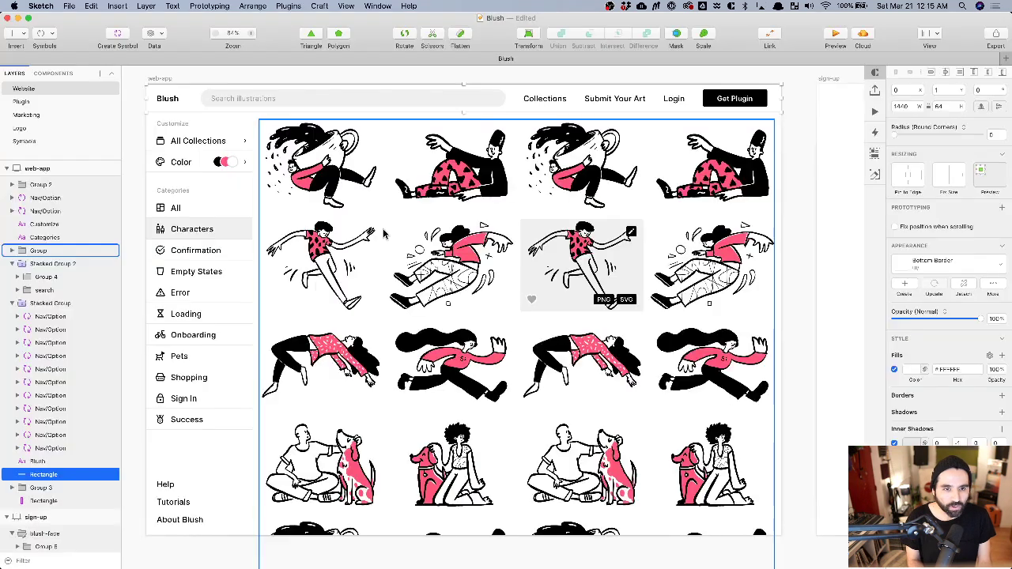
scroll(261, 246, "left", 3)
left_click(158, 158)
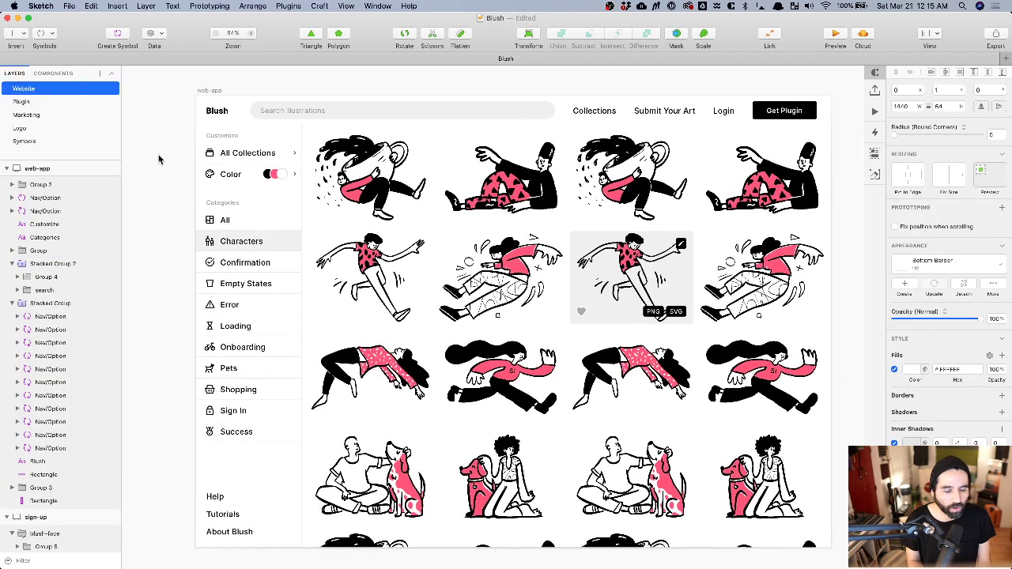
left_click(227, 140)
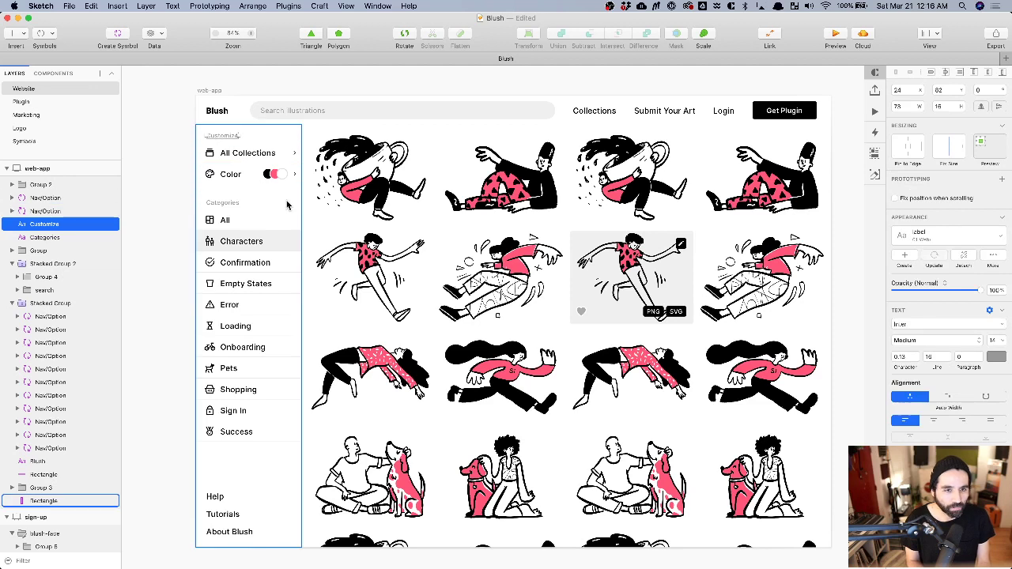
Read the YouTube live chat in the browser and return to the Webflow page.
key("super+Tab")
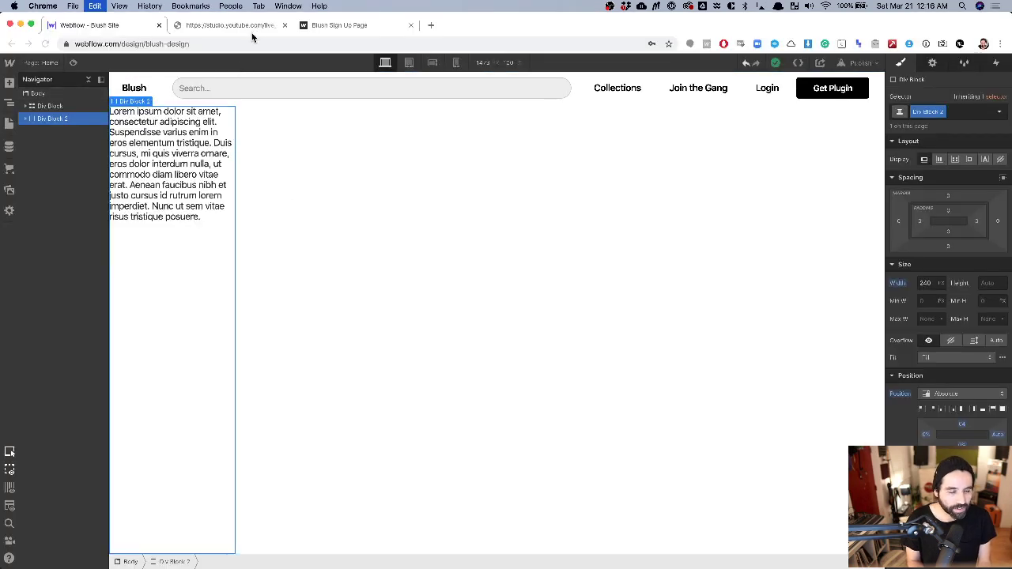
left_click(229, 25)
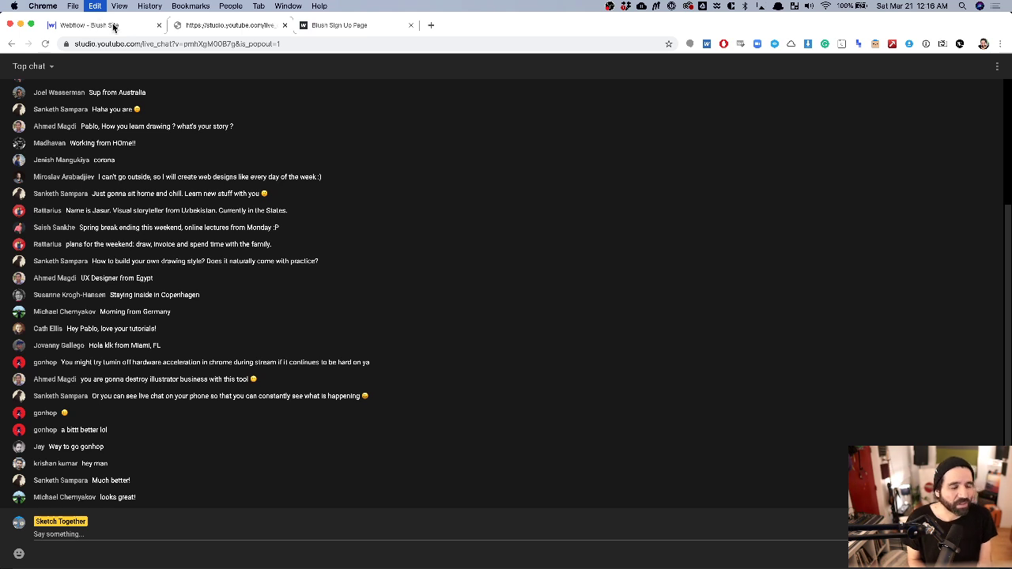
key("super+1")
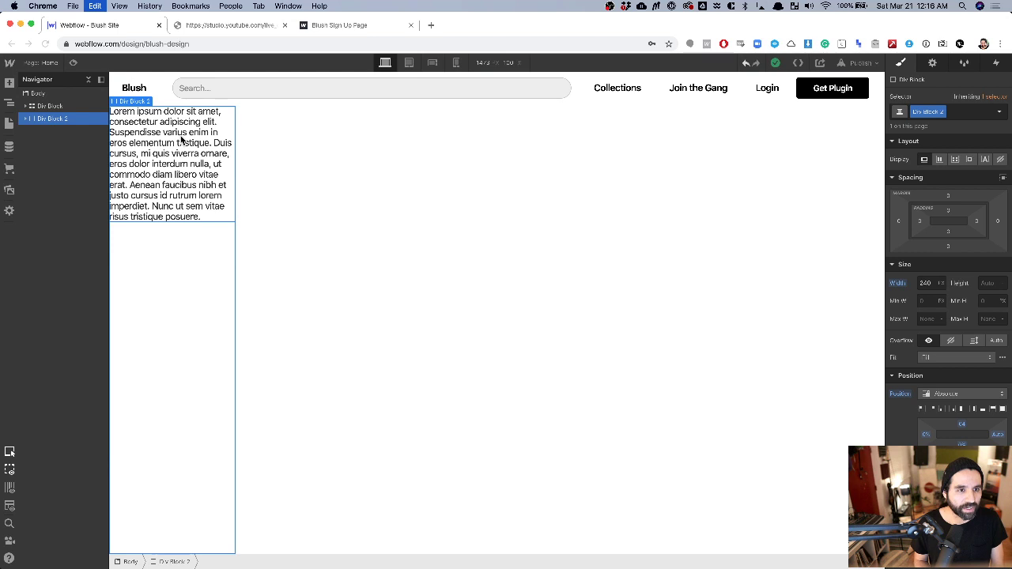
Replace the sidebar paragraph's placeholder text with "Customize".
double_click(181, 139)
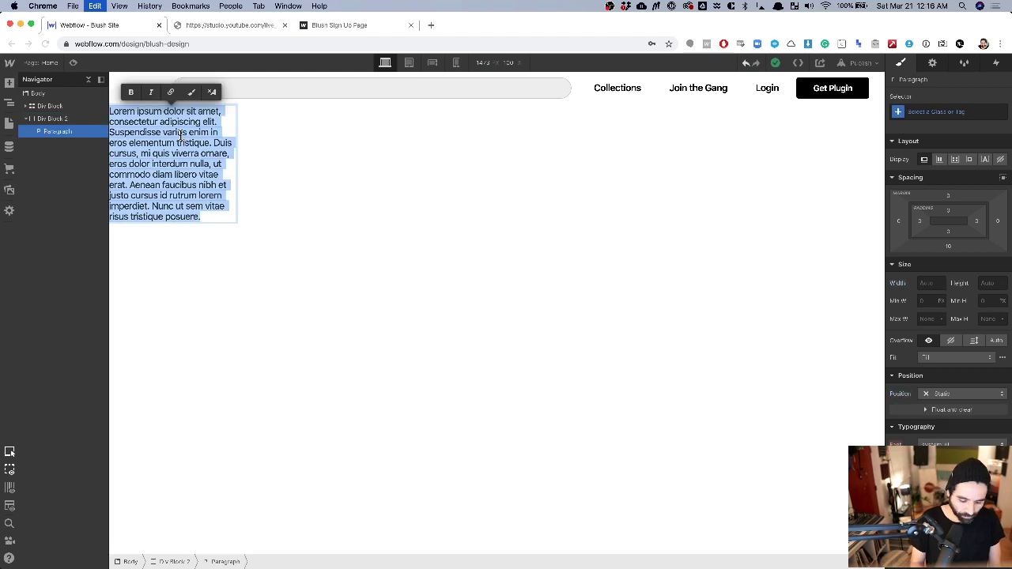
type("C")
key("Escape")
left_click(253, 141)
left_click(162, 111)
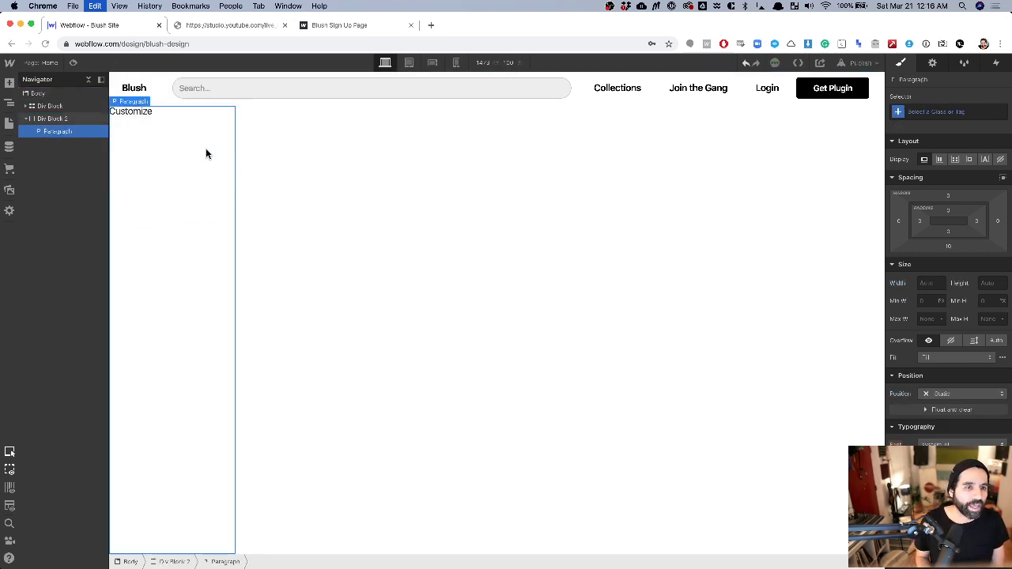
Check the All Collections option in Sketch and add a div block below the Customize paragraph in Webflow's sidebar.
key("super+Tab")
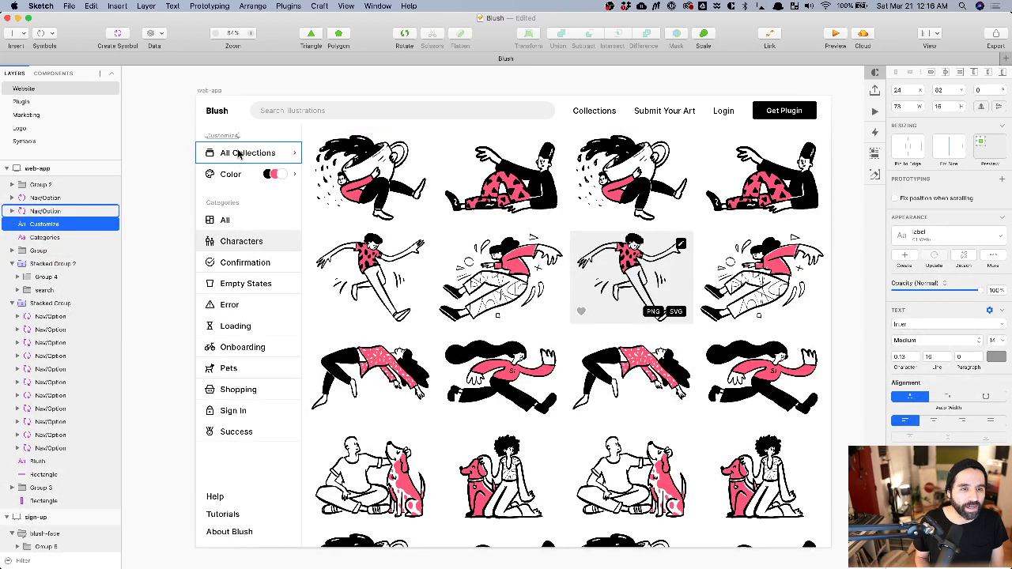
key("super+Tab")
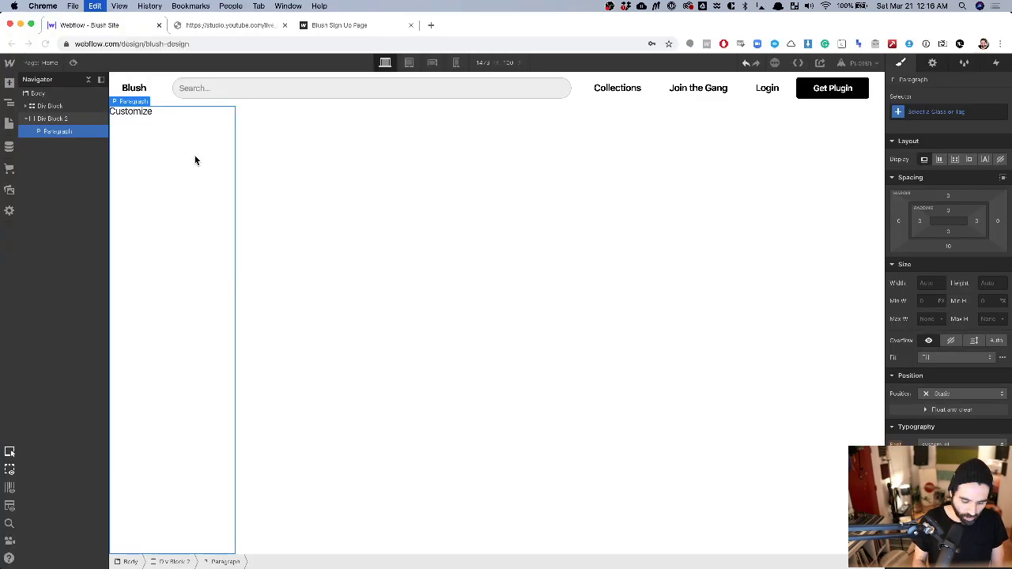
key("super+e")
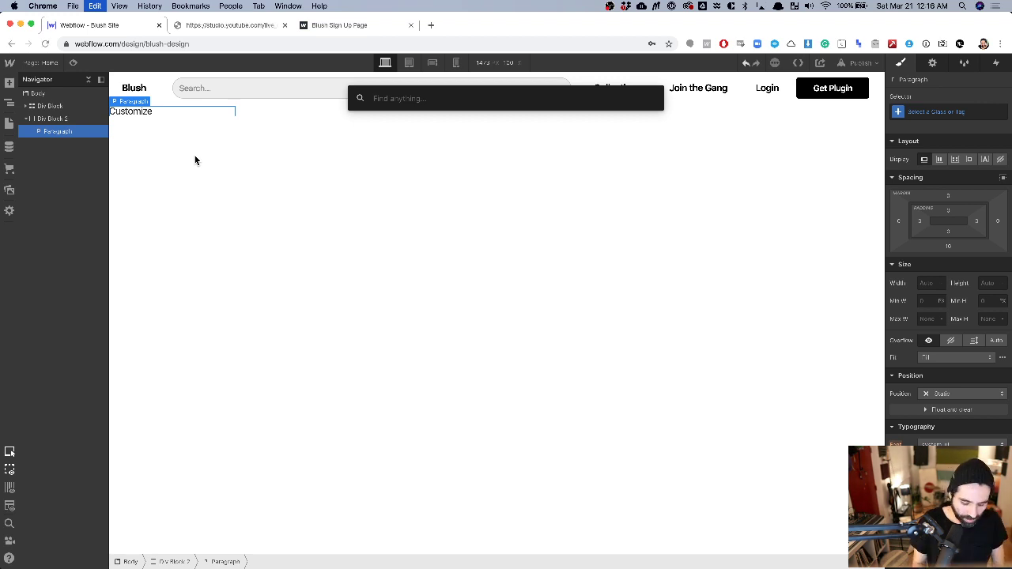
type("div")
key("Return")
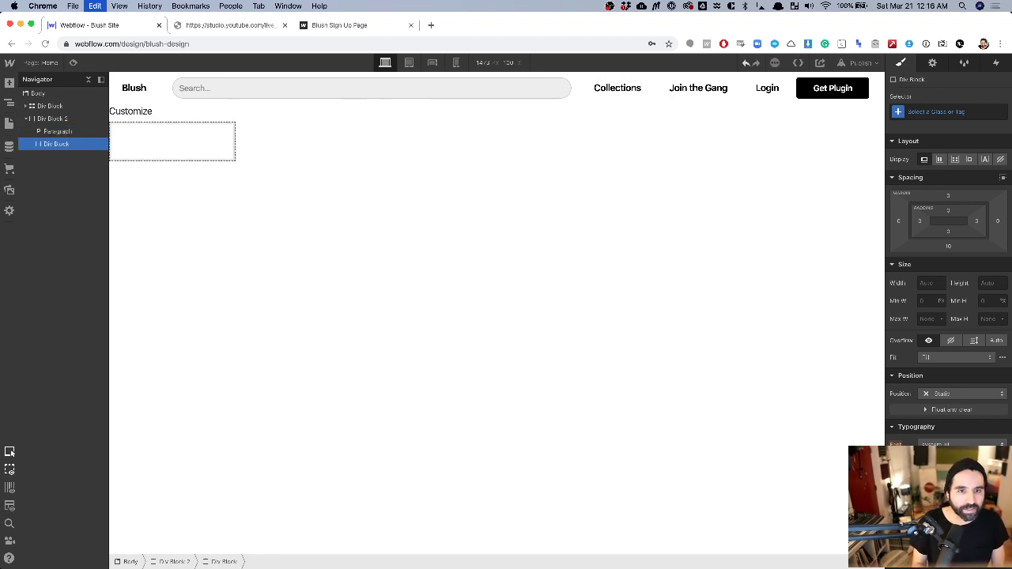
Switch to Sketch and examine the web-app sidebar's Customize options, Categories list and footer links.
key("super+Tab")
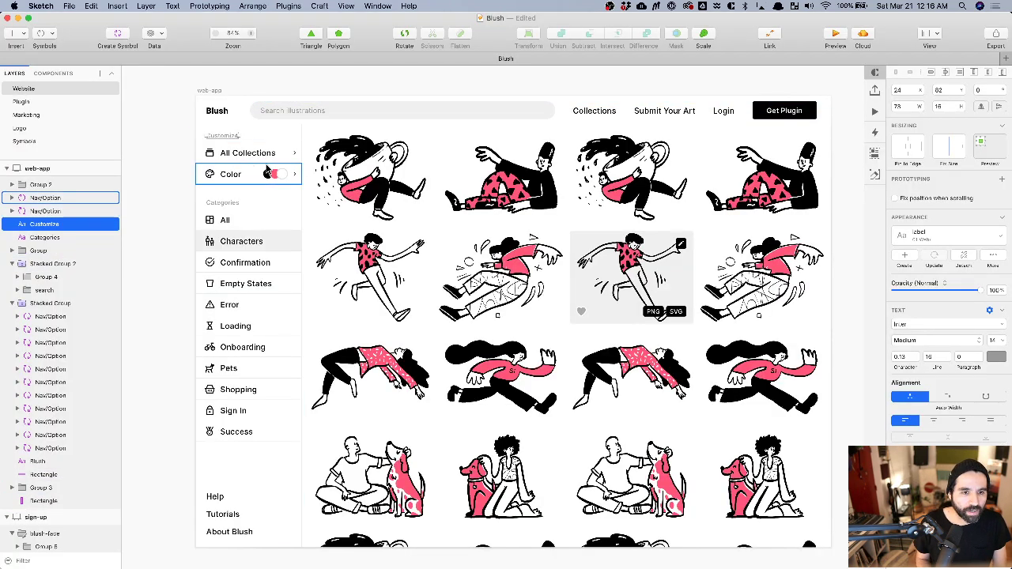
scroll(254, 173, "up", 5)
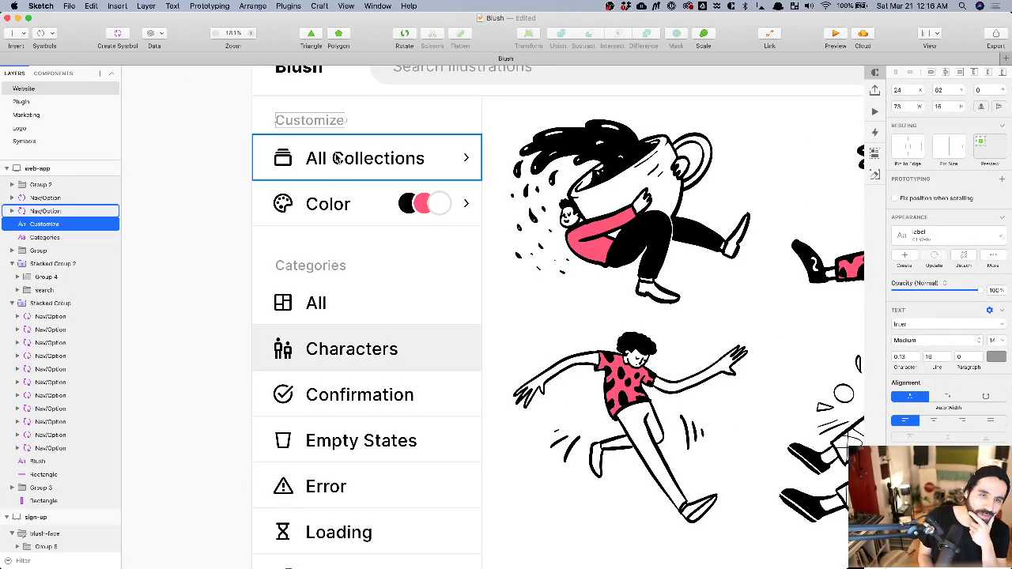
scroll(407, 227, "down", 3)
scroll(409, 227, "up", 3)
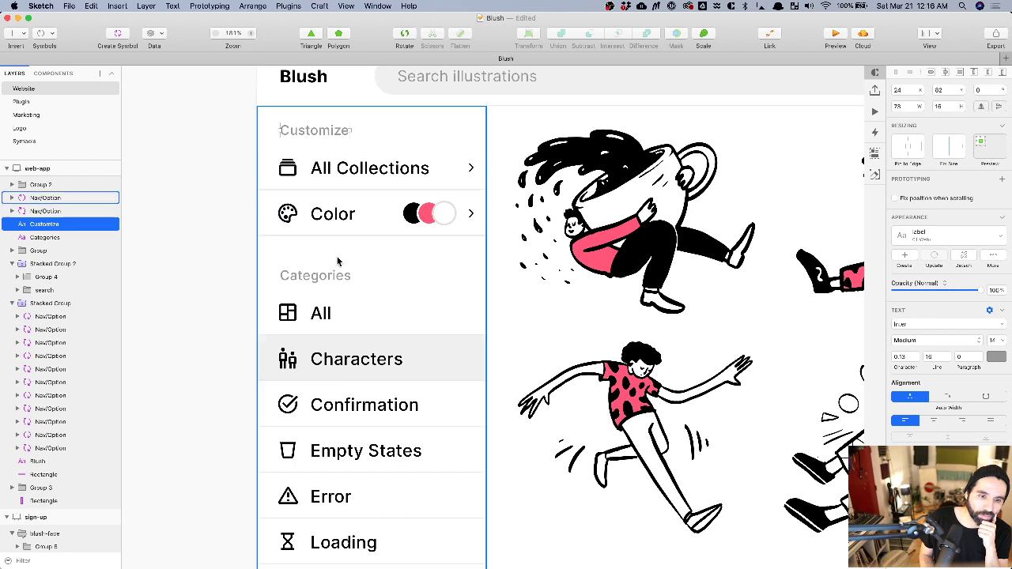
scroll(342, 285, "down", 3)
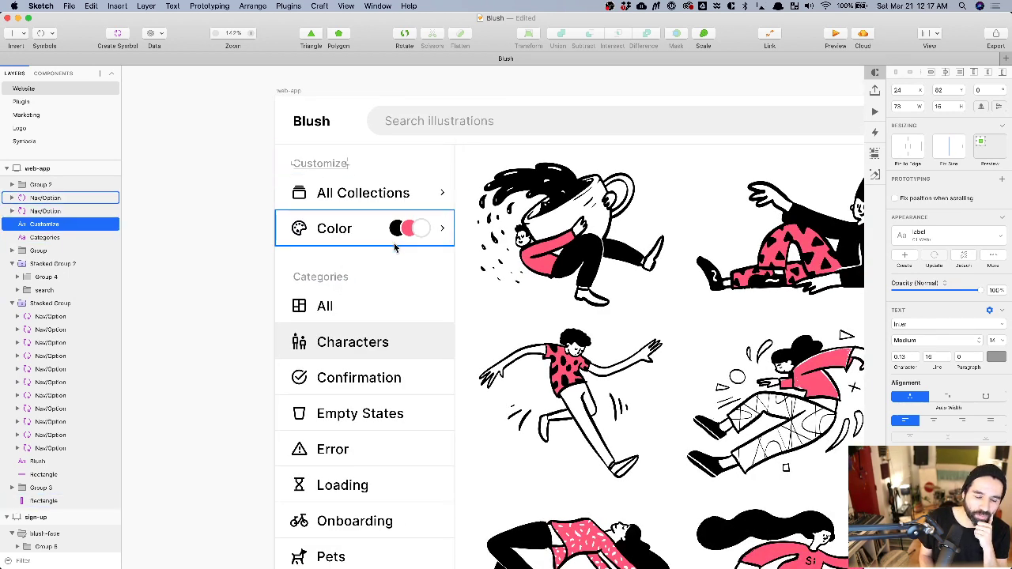
scroll(394, 248, "down", 5)
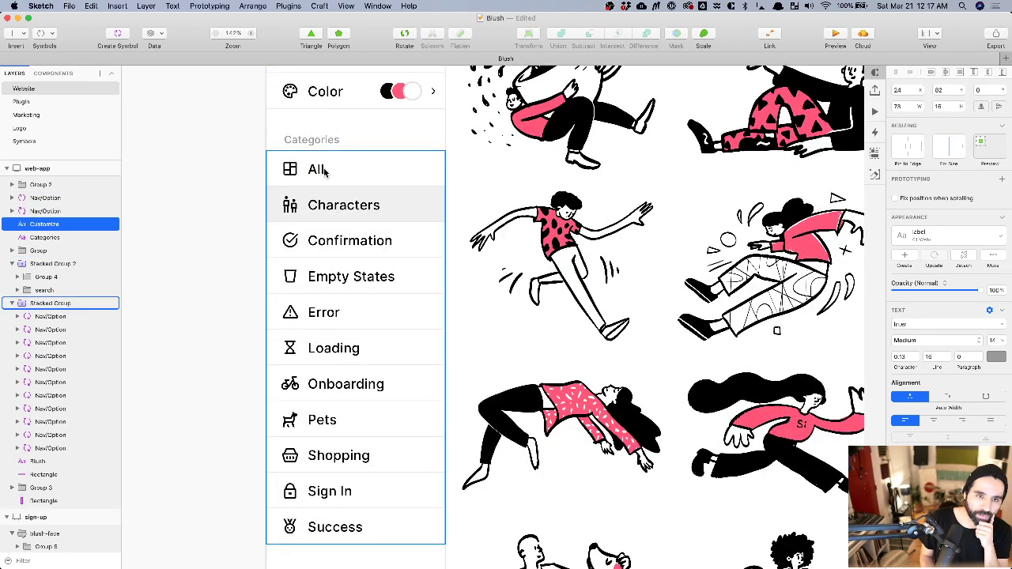
scroll(261, 241, "up", 4)
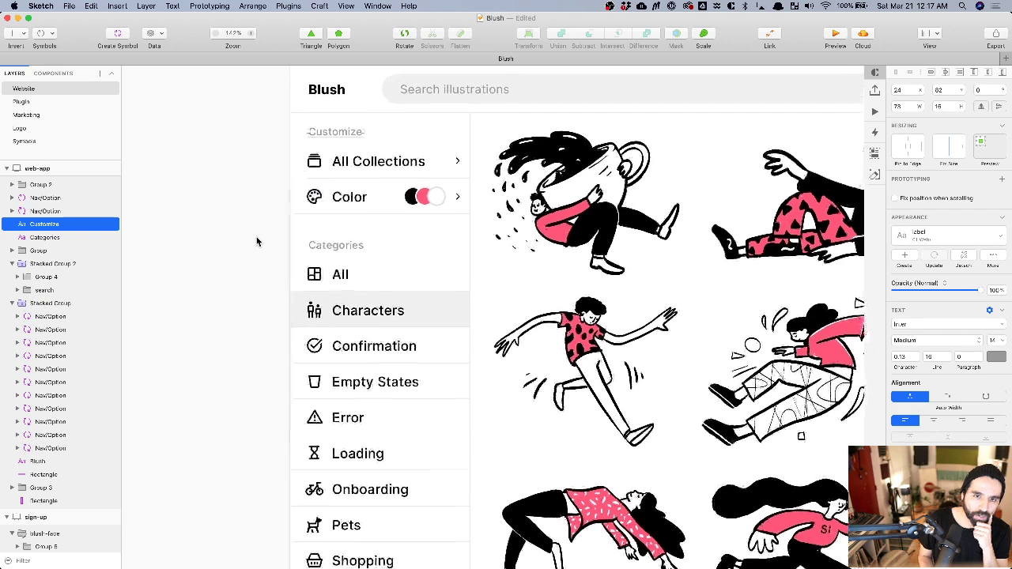
scroll(257, 237, "down", 3)
scroll(255, 232, "down", 3)
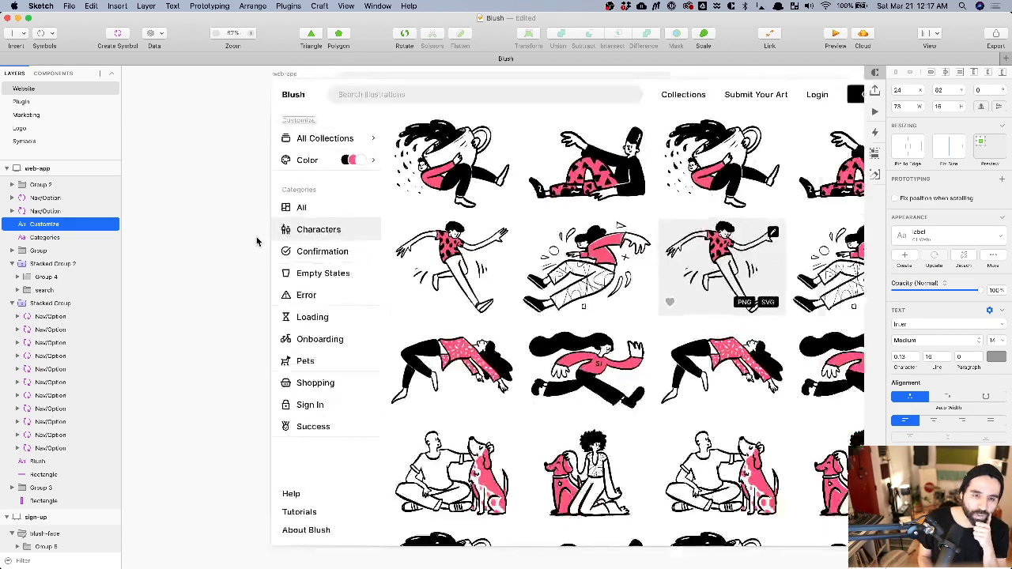
scroll(316, 244, "up", 5)
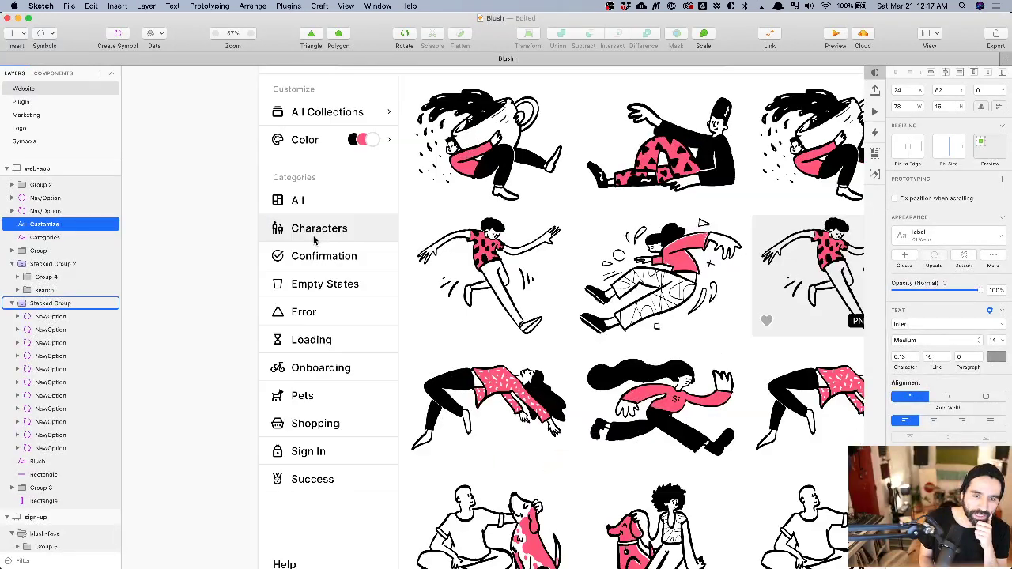
scroll(315, 240, "down", 2)
scroll(314, 236, "up", 1)
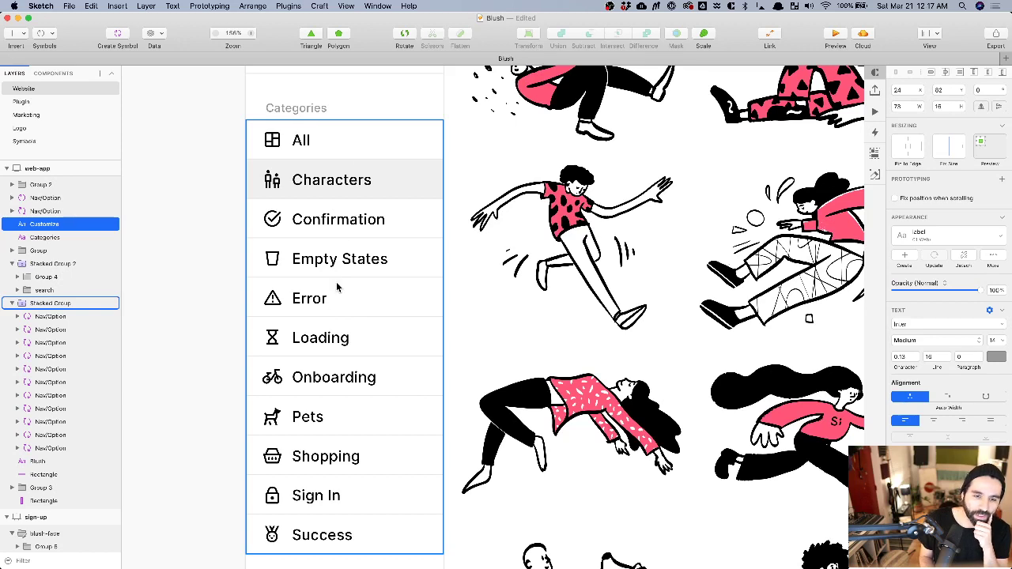
scroll(583, 225, "down", 5)
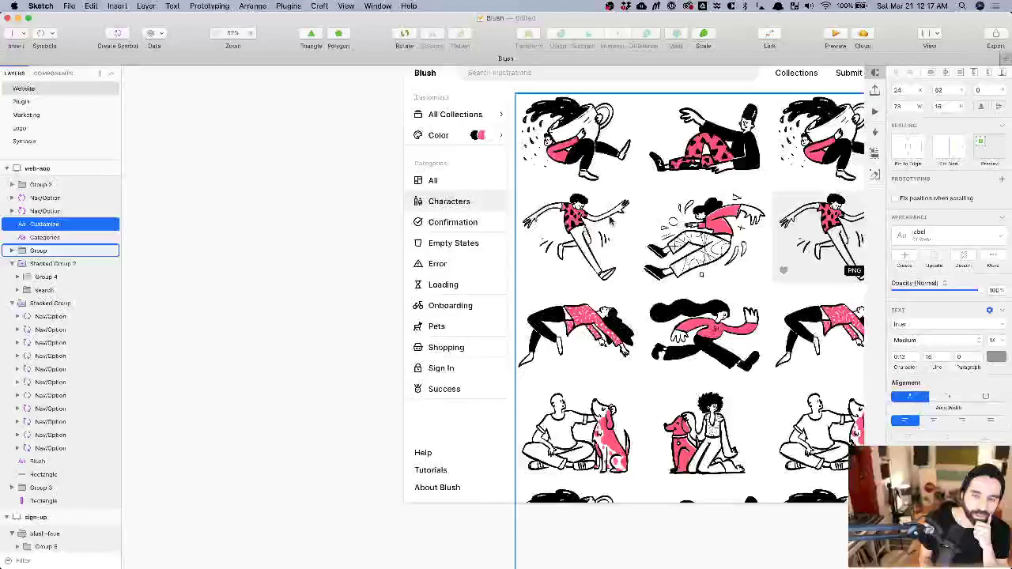
scroll(475, 261, "right", 3)
left_click(361, 290)
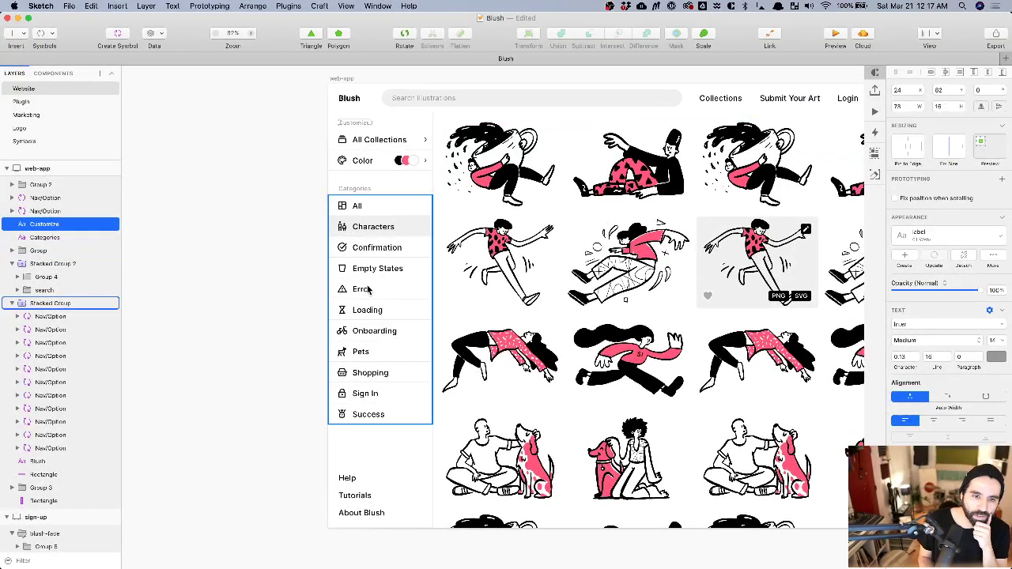
scroll(361, 290, "up", 5)
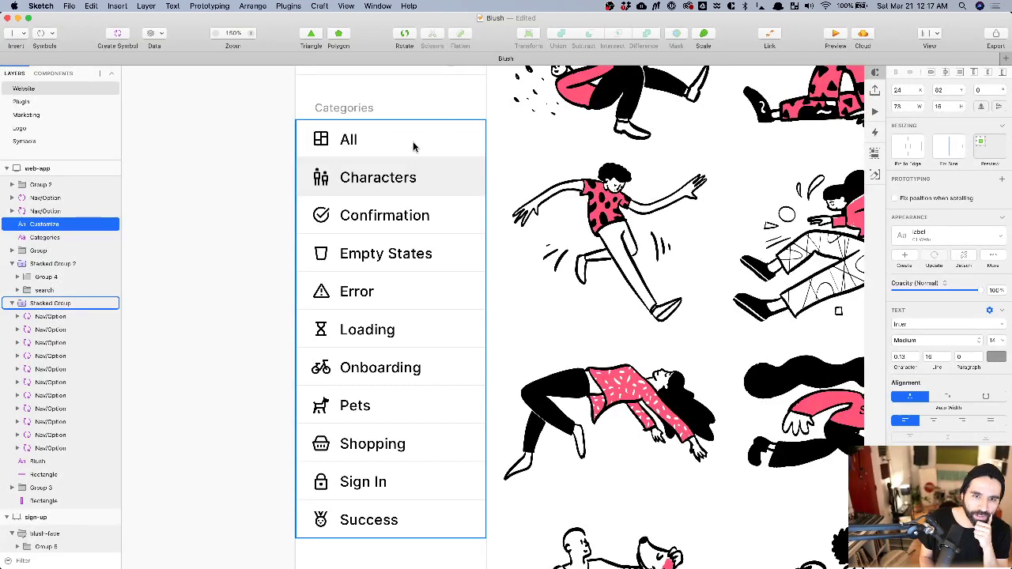
scroll(413, 136, "down", 2)
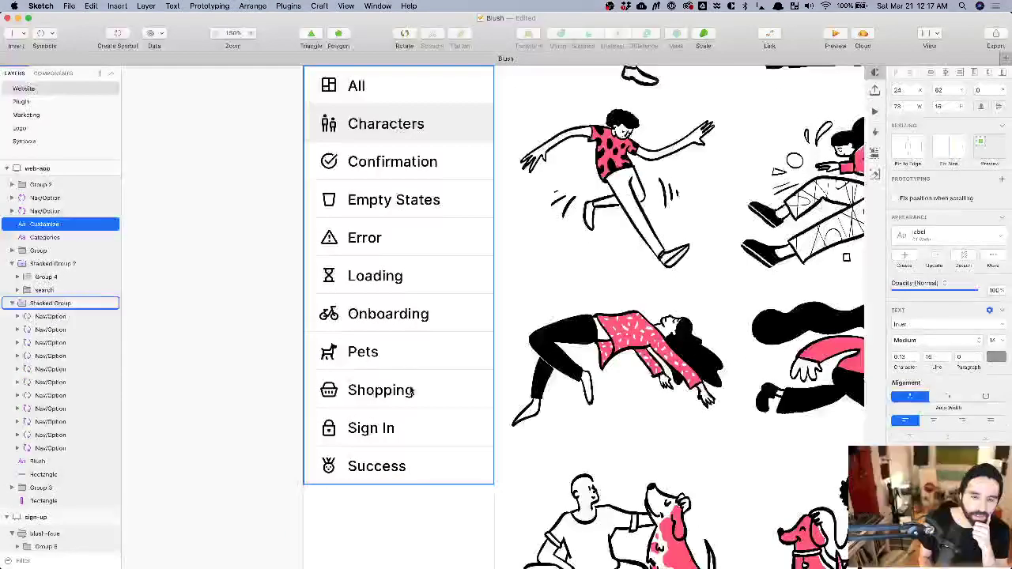
scroll(428, 424, "down", 3)
scroll(427, 431, "right", 2)
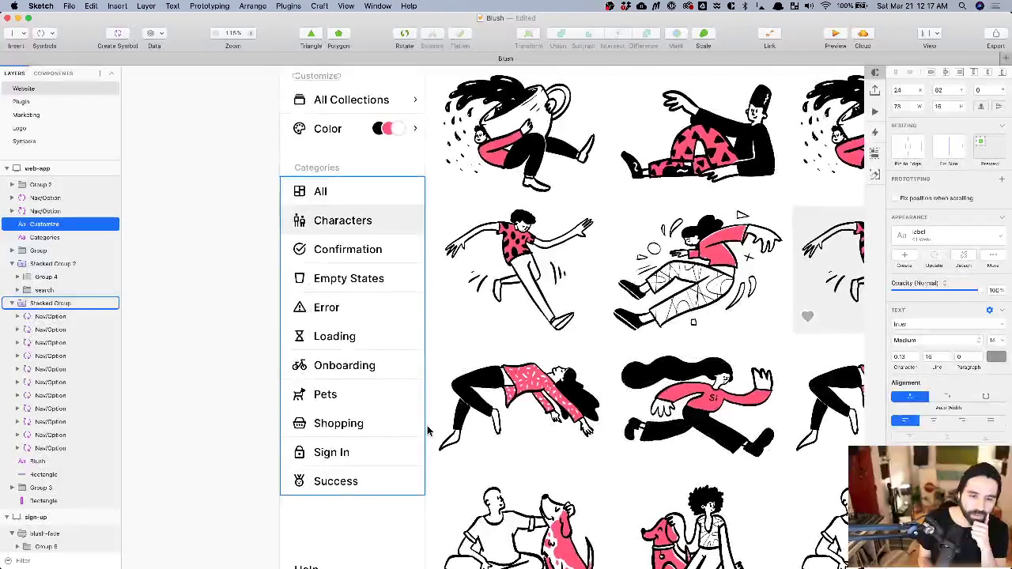
Compare the empty Webflow sidebar block with Sketch's All Collections and Color rows, and inspect the sidebar's background rectangle.
key("super+Tab")
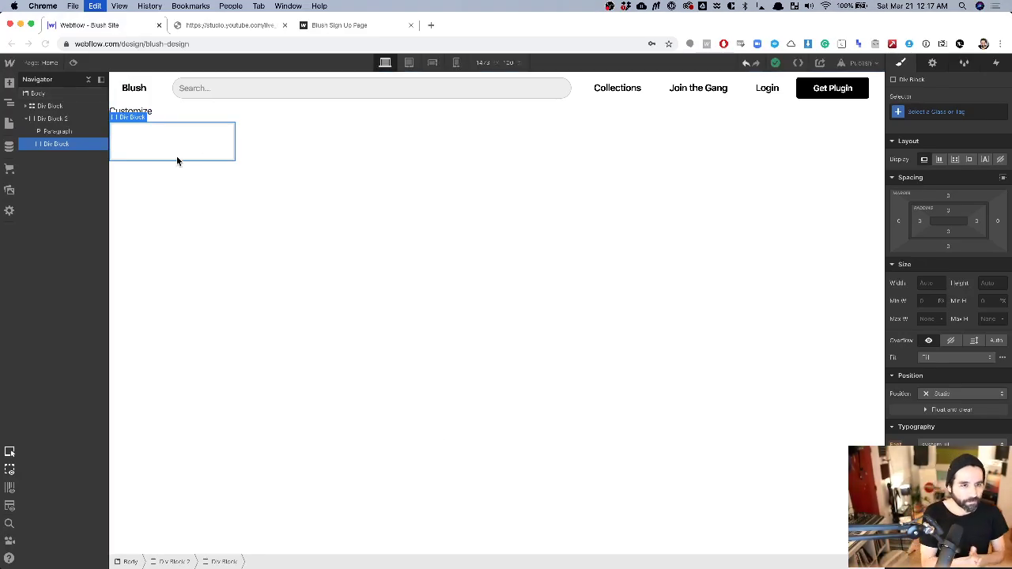
key("super+Tab")
scroll(428, 100, "up", 5)
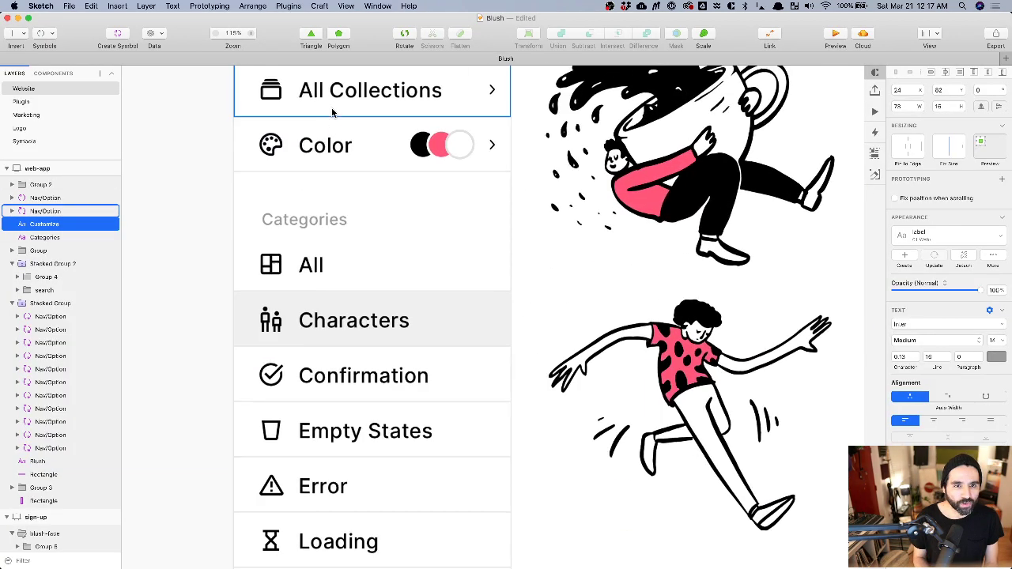
scroll(428, 100, "down", 4)
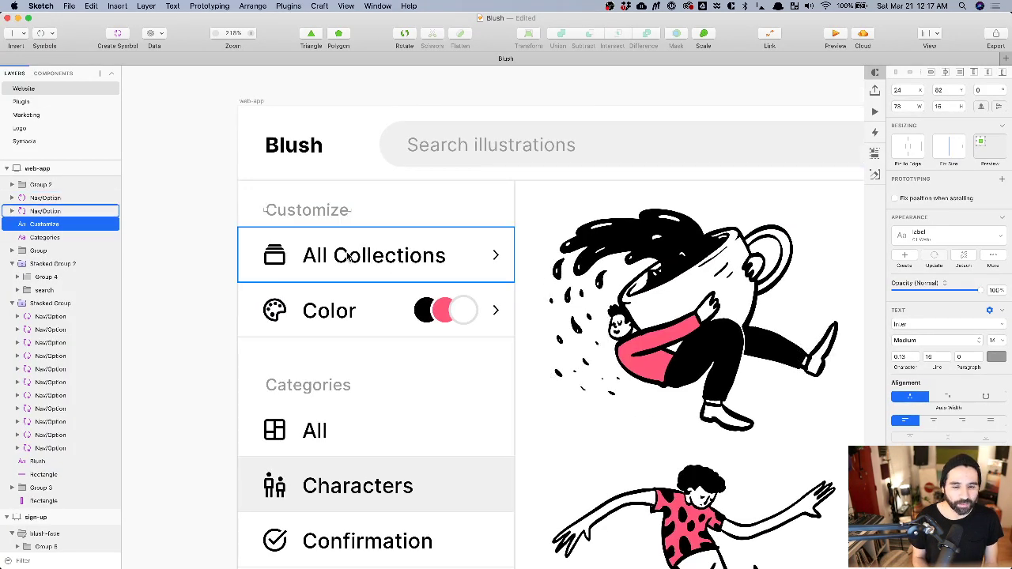
scroll(348, 256, "down", 2)
scroll(348, 255, "down", 2)
left_click(317, 251)
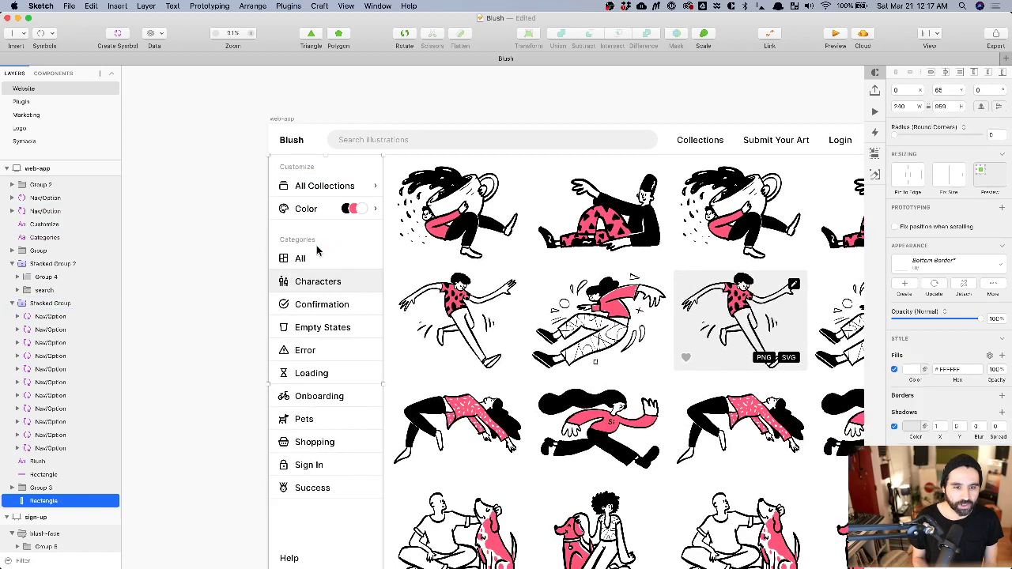
scroll(317, 251, "up", 2)
scroll(315, 245, "down", 2)
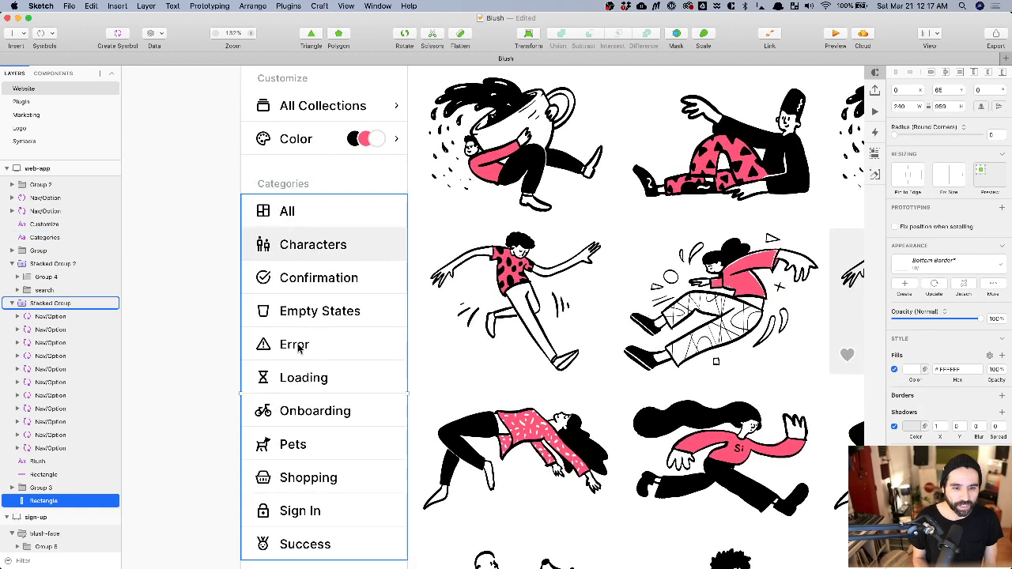
In Webflow, replace the empty div block below the Customize paragraph with a Collection List and check its available sources.
key("super+Tab")
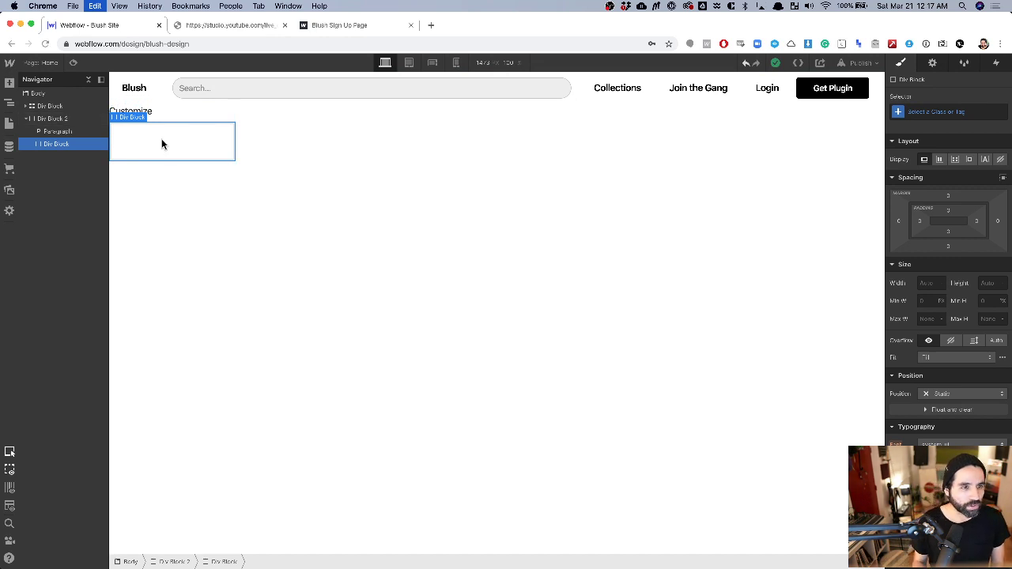
key("Delete")
key("super+e")
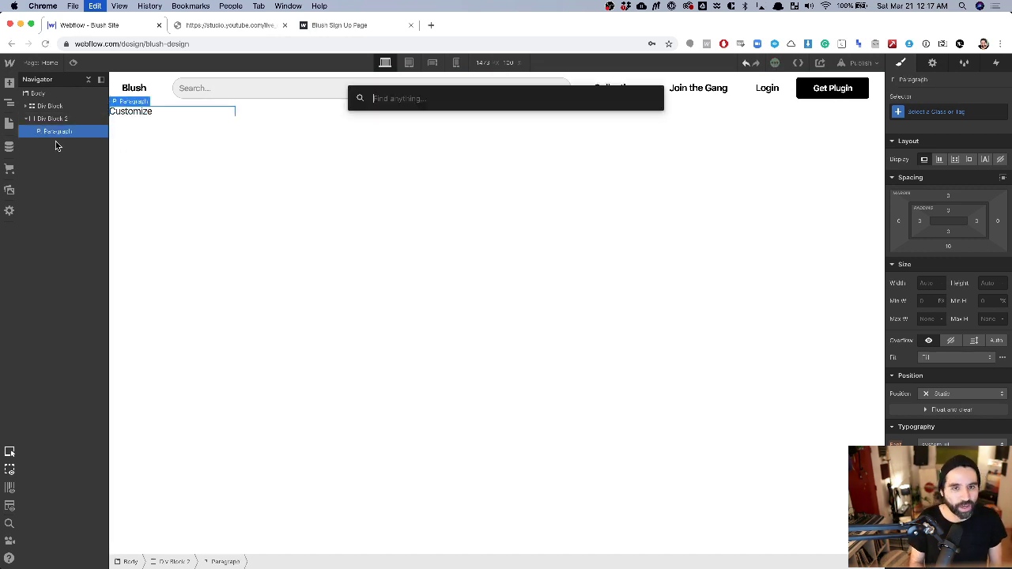
type("co")
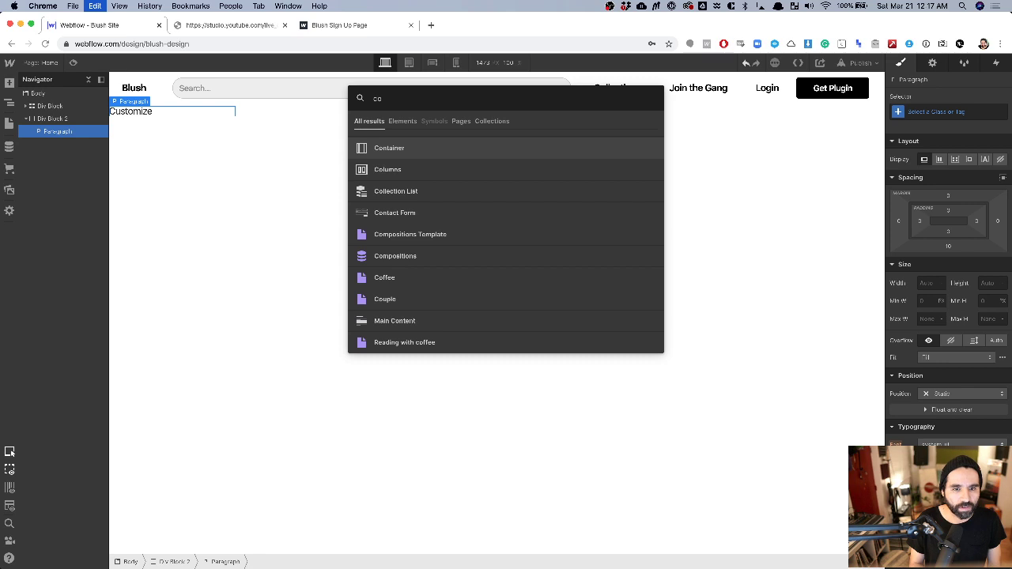
type("l")
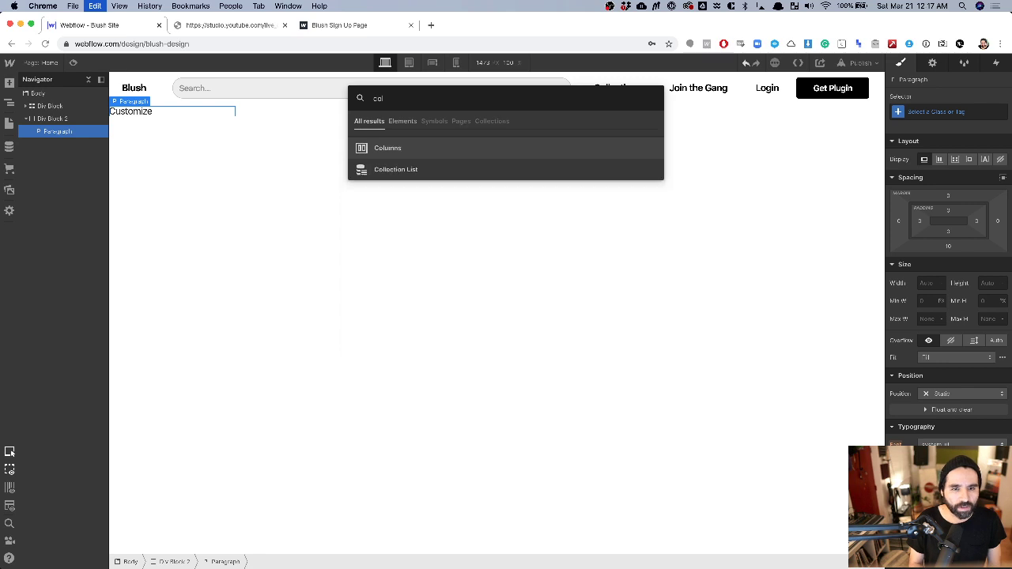
left_click(409, 170)
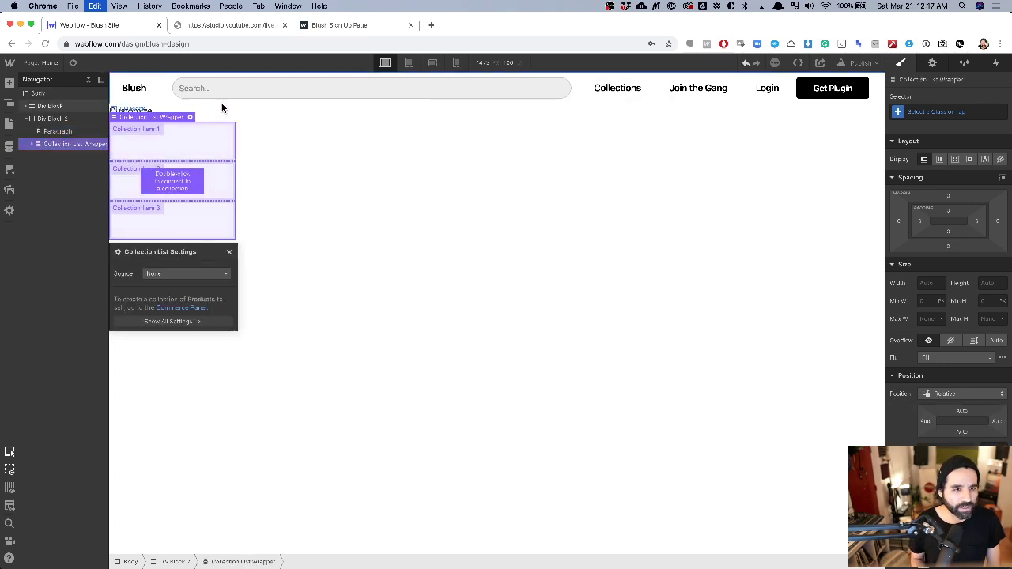
left_click(176, 275)
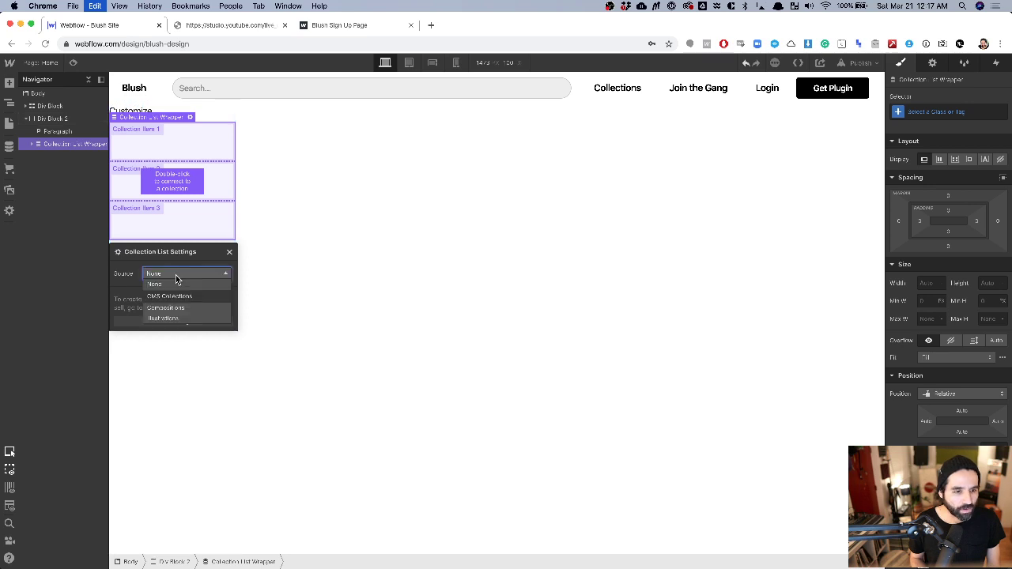
left_click(119, 280)
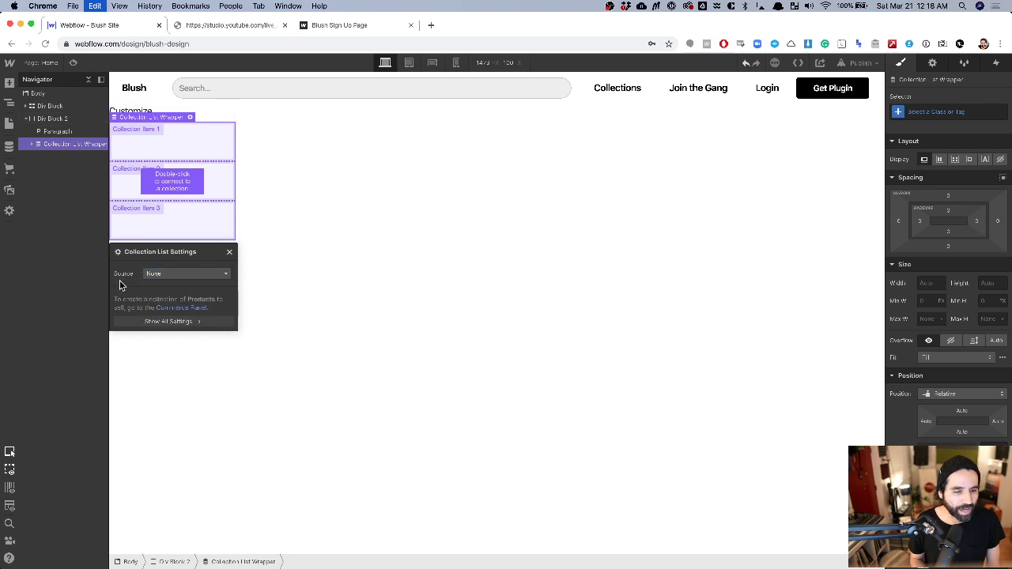
Create a new CMS collection from the Categories template, removing its Color field.
left_click(9, 147)
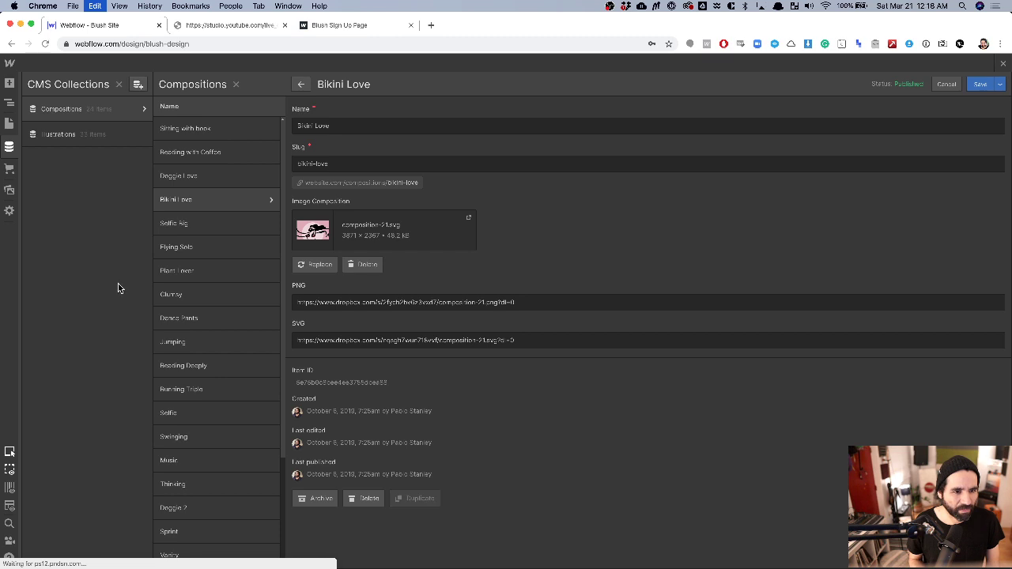
key("Escape")
left_click(137, 83)
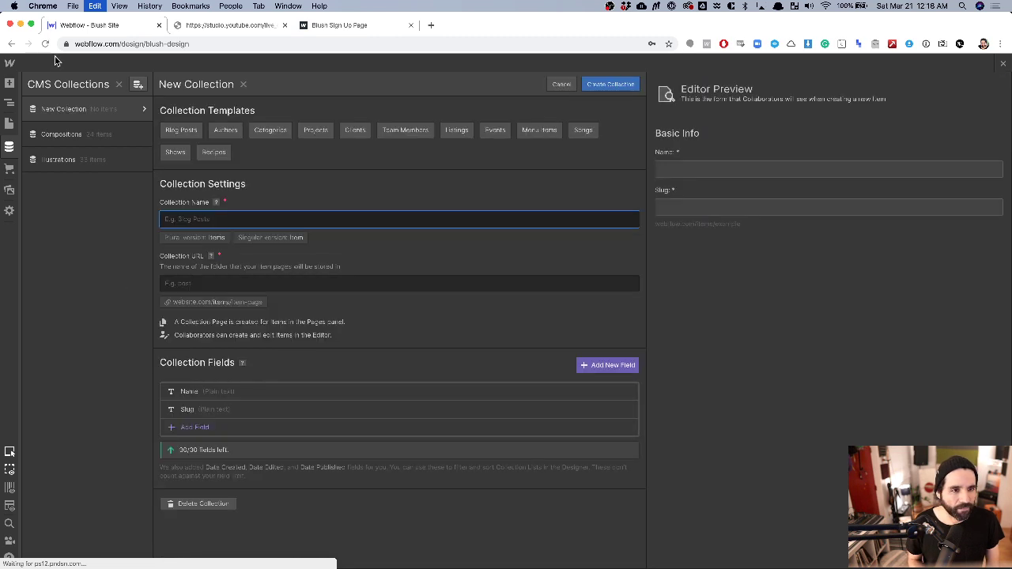
left_click(277, 131)
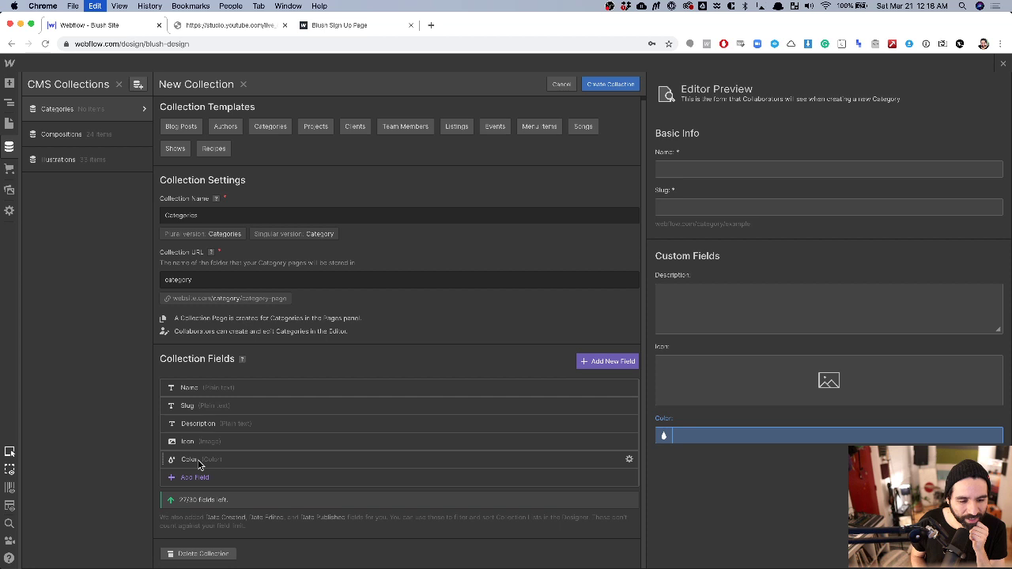
left_click(629, 459)
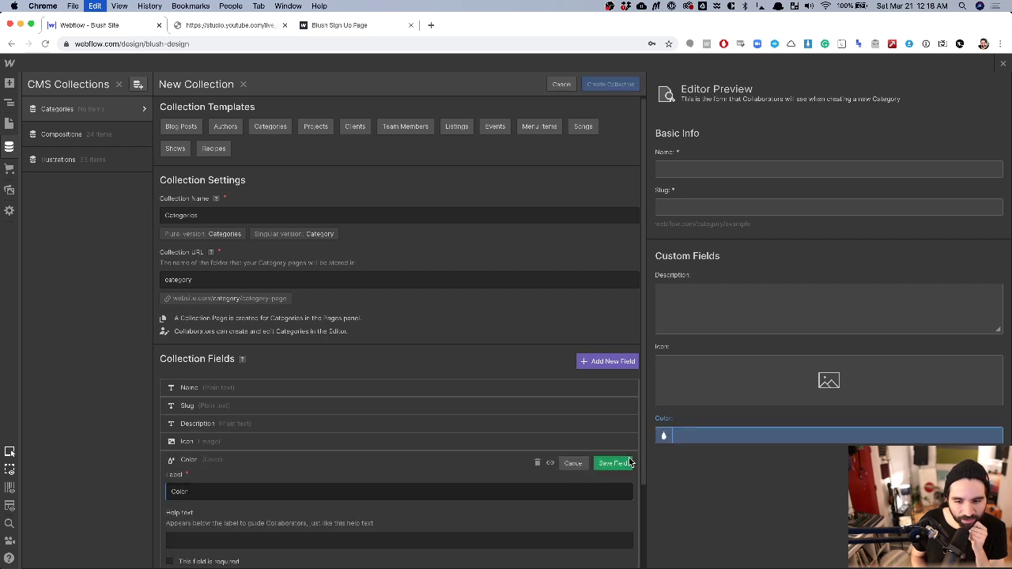
left_click(538, 464)
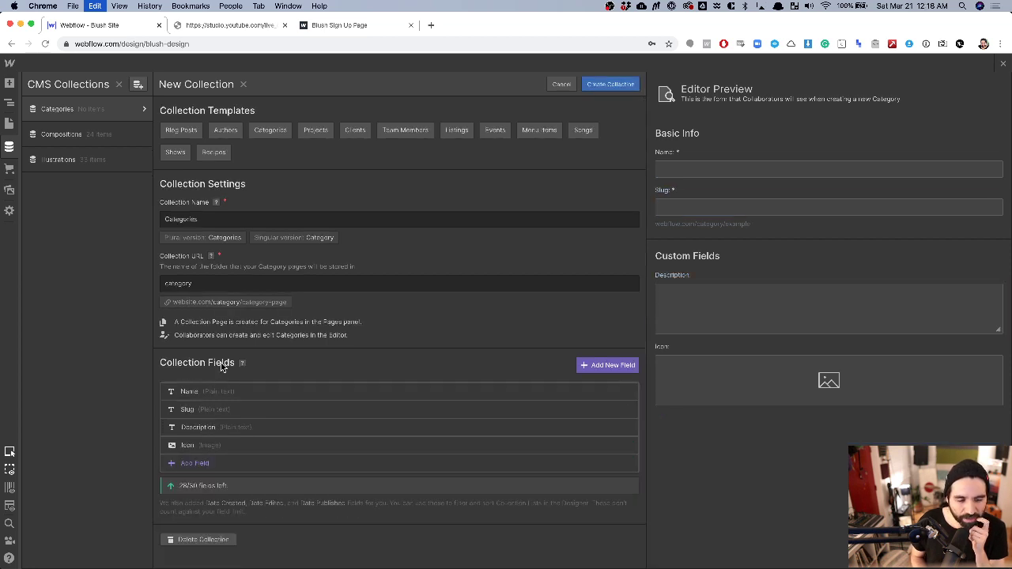
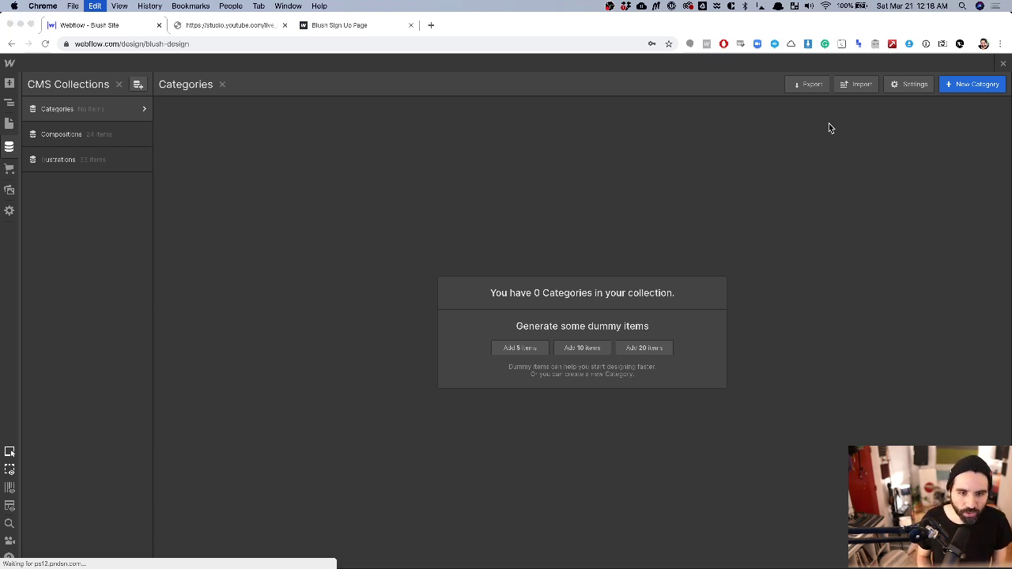
Check the category names in Sketch, then try to add an item to Webflow's Categories collection and dismiss the upgrade dialog.
key("super+Tab")
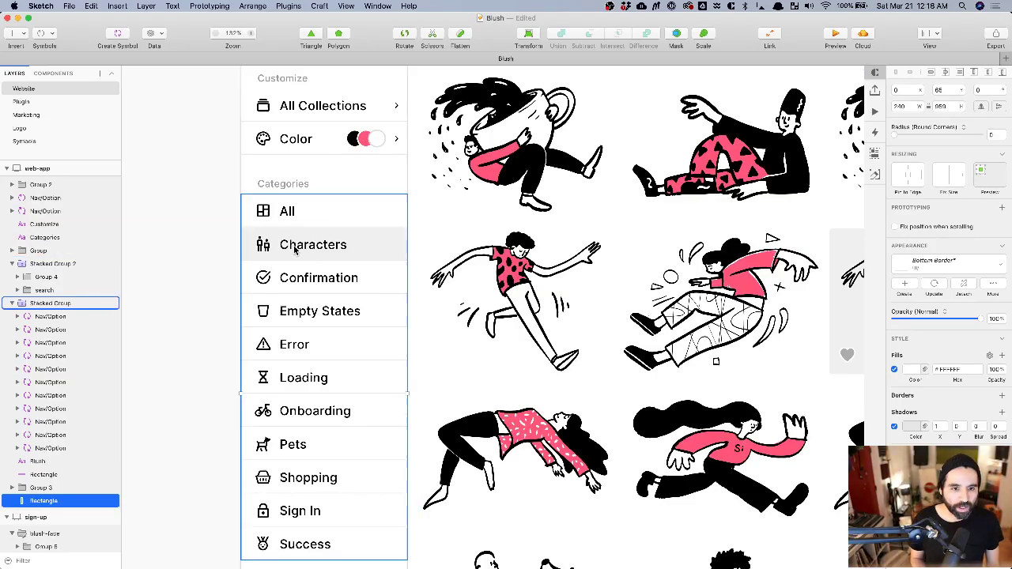
key("super+Tab")
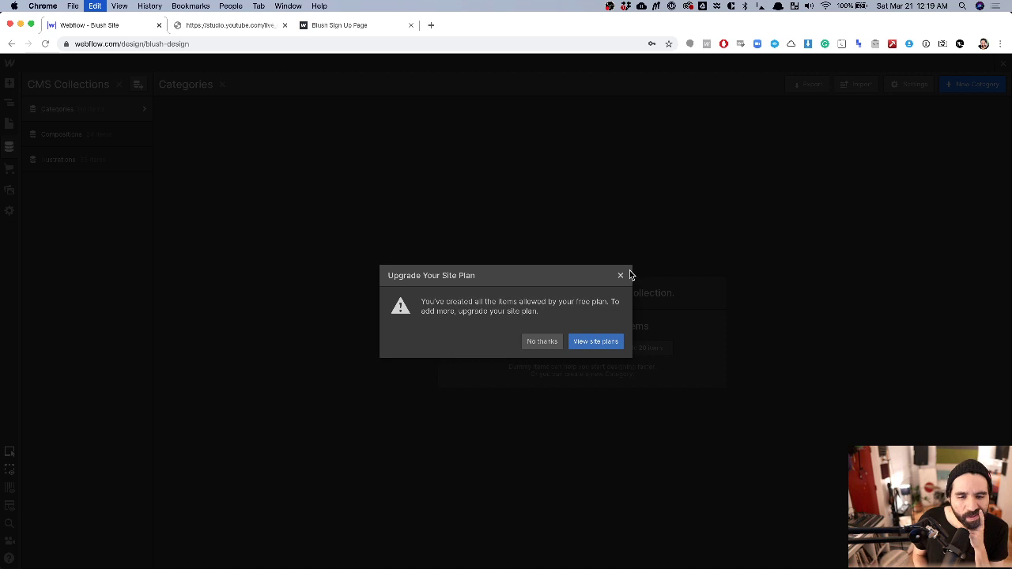
left_click(621, 275)
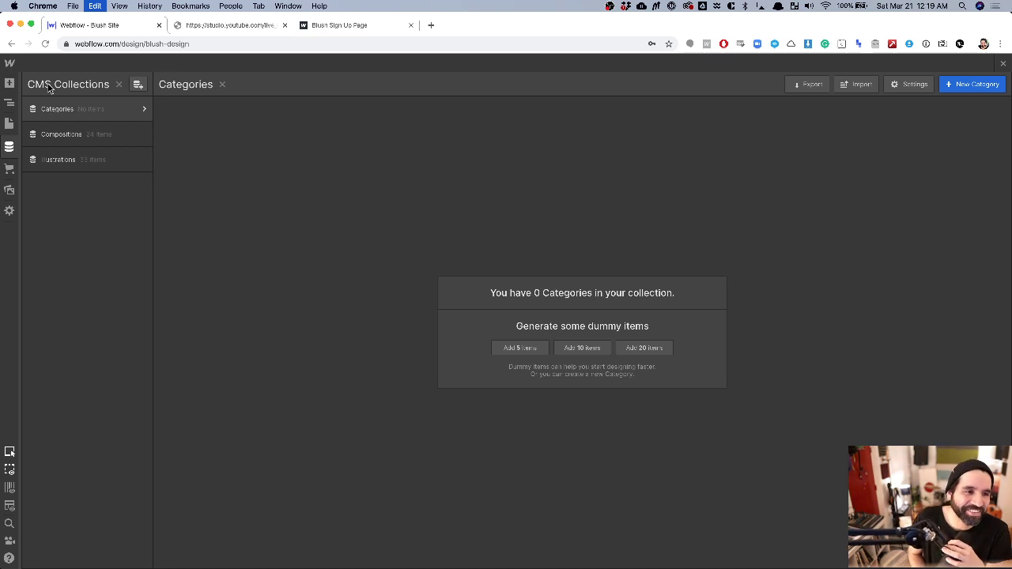
Return to the Home page canvas and delete the unconnected Collection List below the Customize paragraph.
left_click(10, 129)
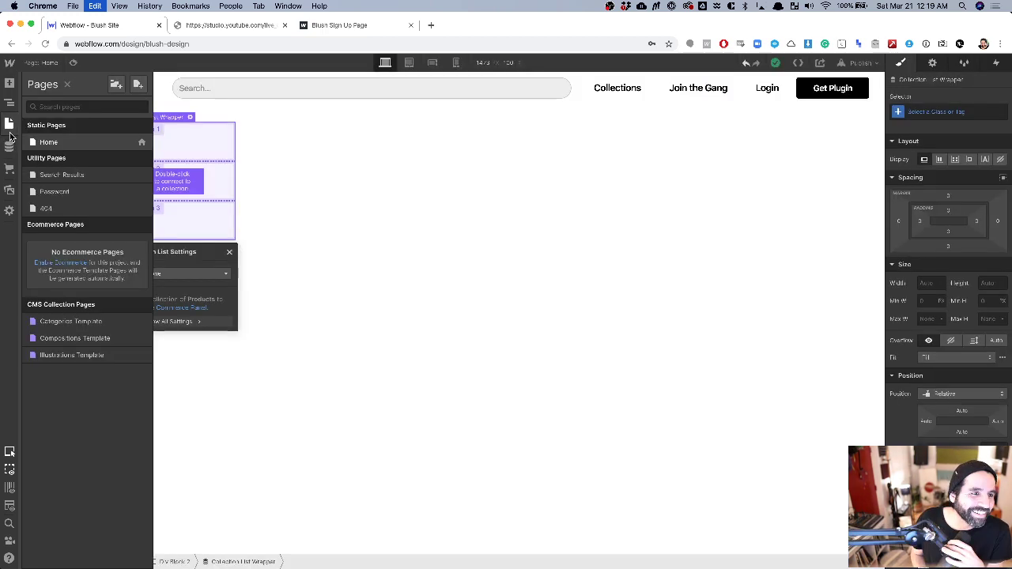
left_click(208, 145)
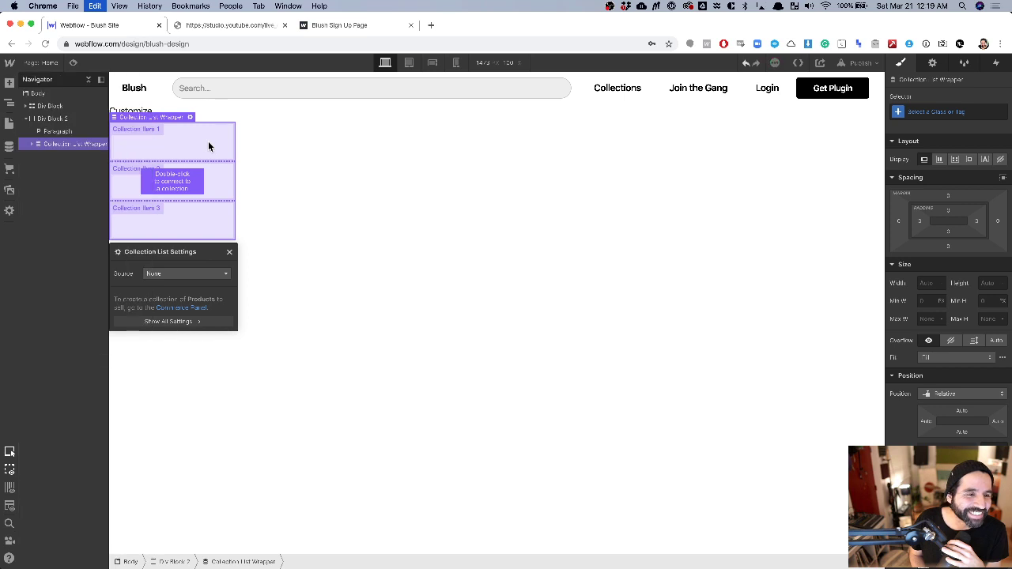
key("Delete")
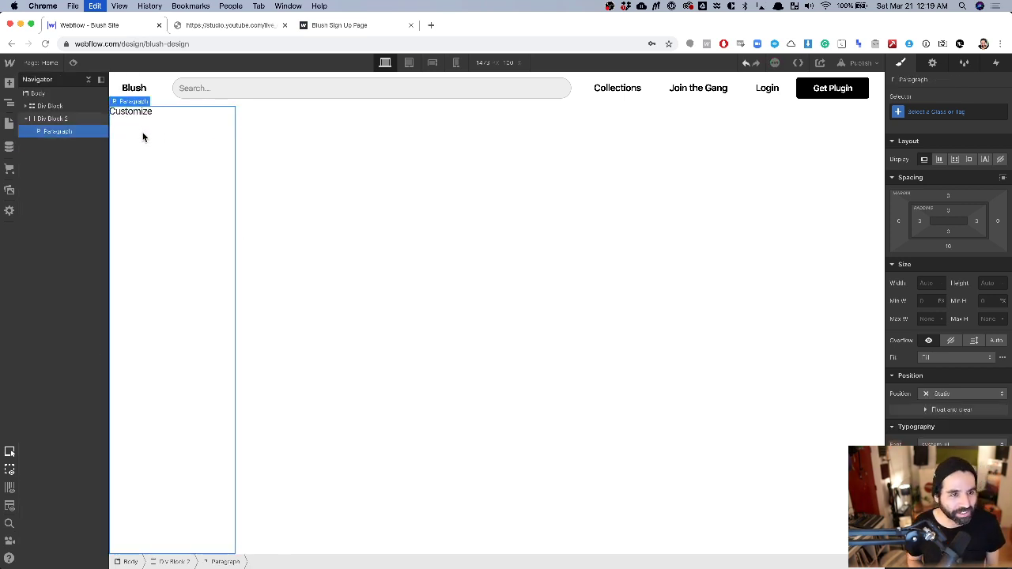
Add a div block below the Customize paragraph in the sidebar and insert a placeholder image inside it.
left_click(161, 155)
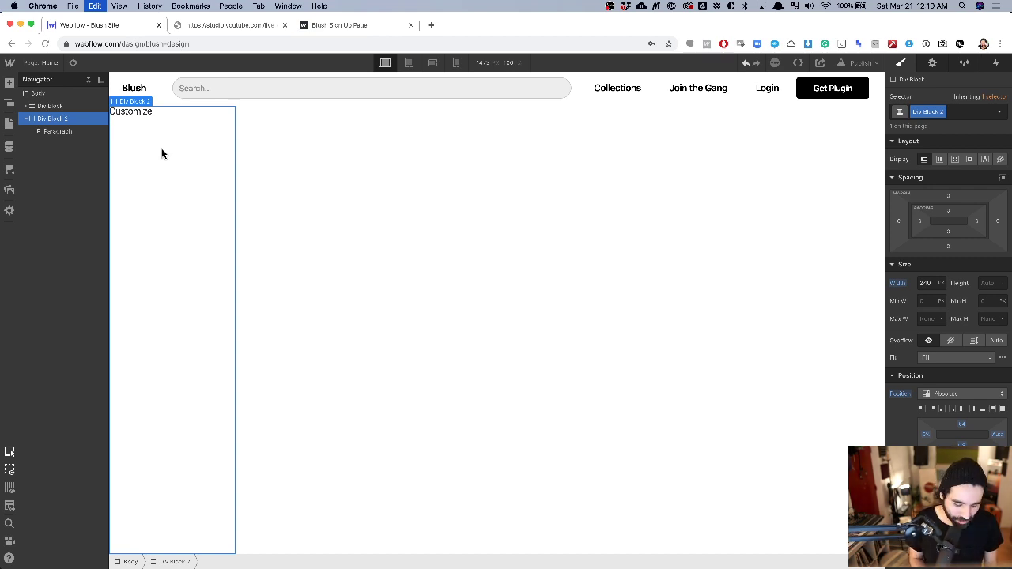
key("super+Tab")
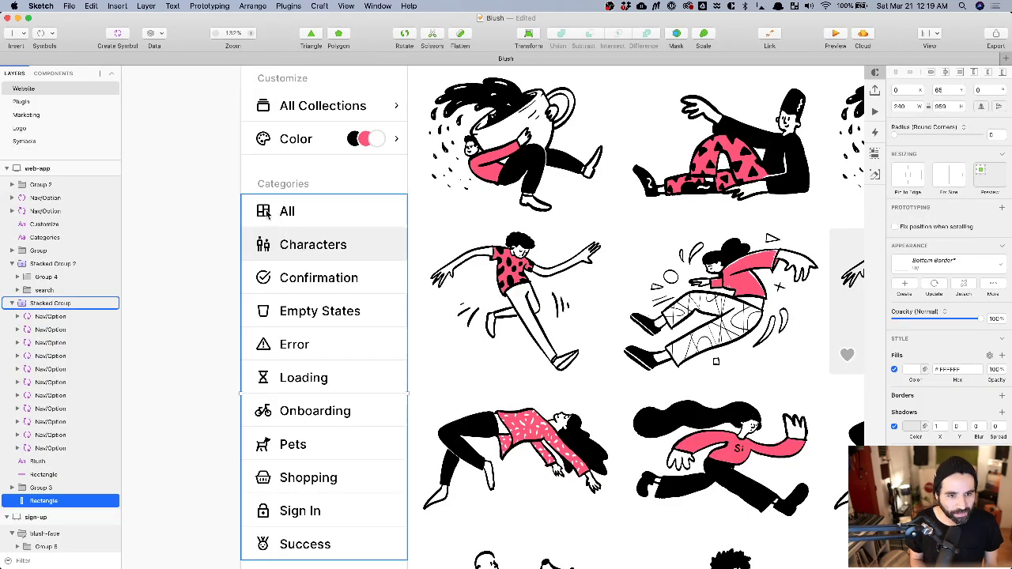
key("super+Tab")
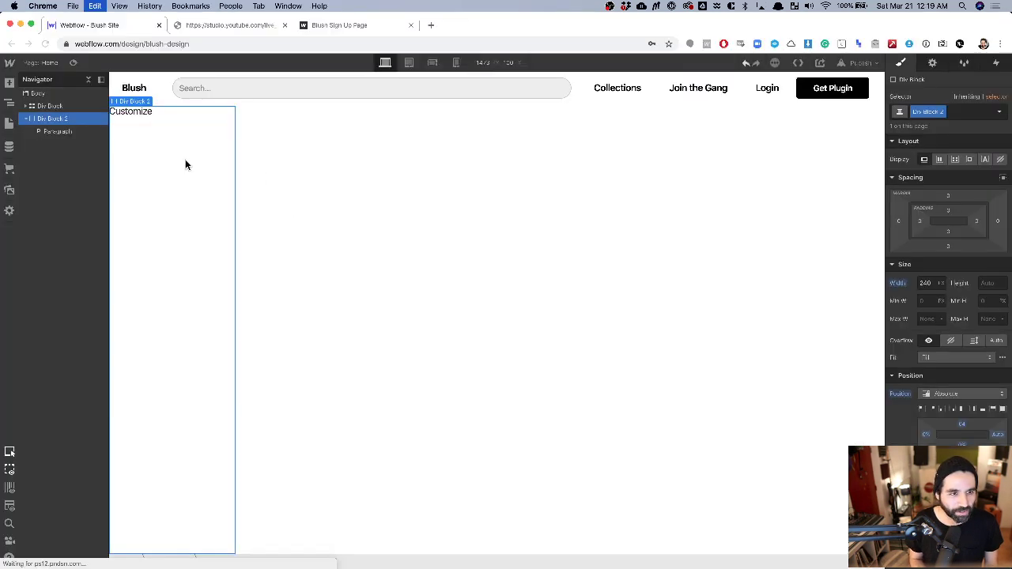
key("super+e")
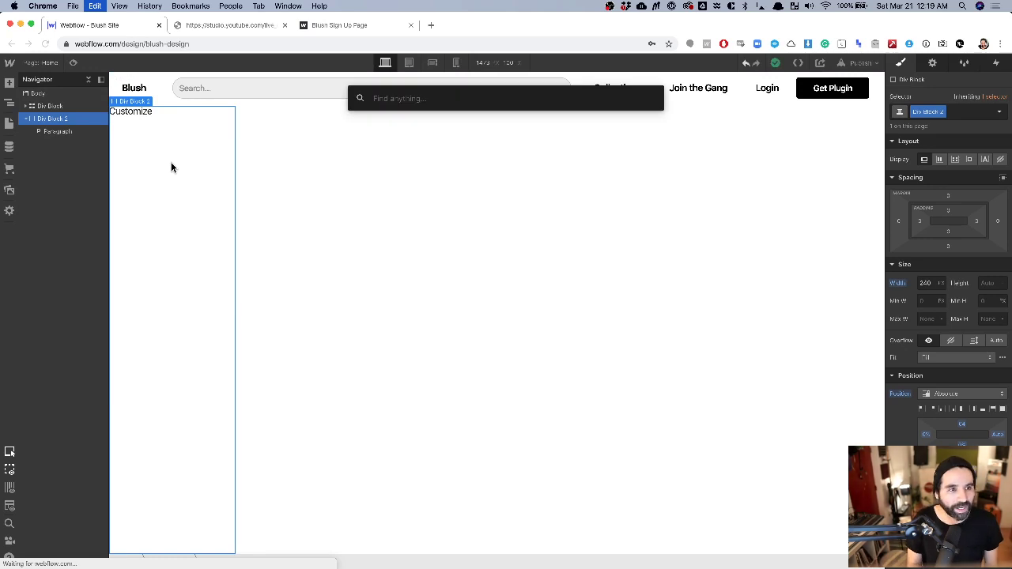
type("div")
key("Return")
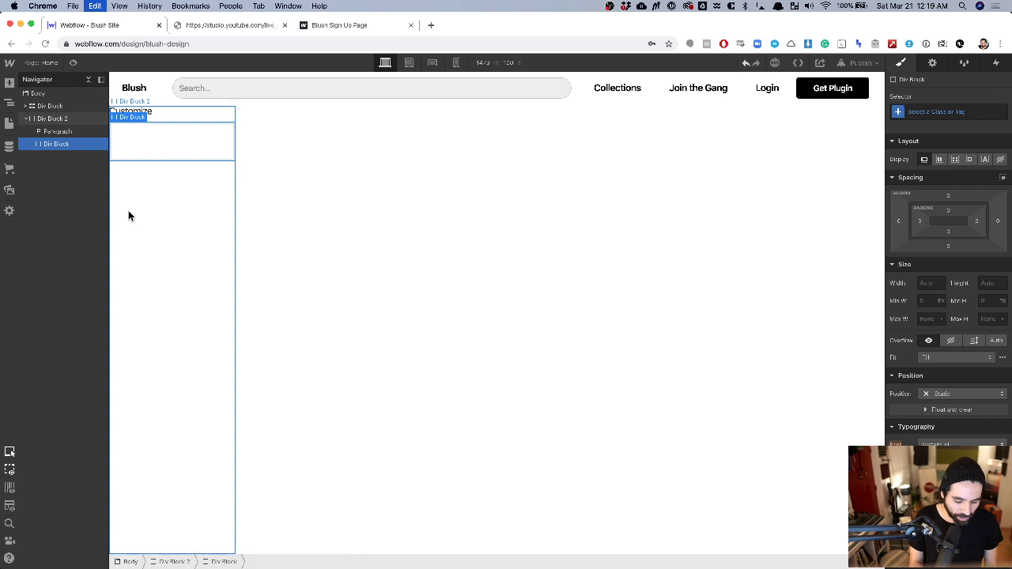
key("super+e")
type("im")
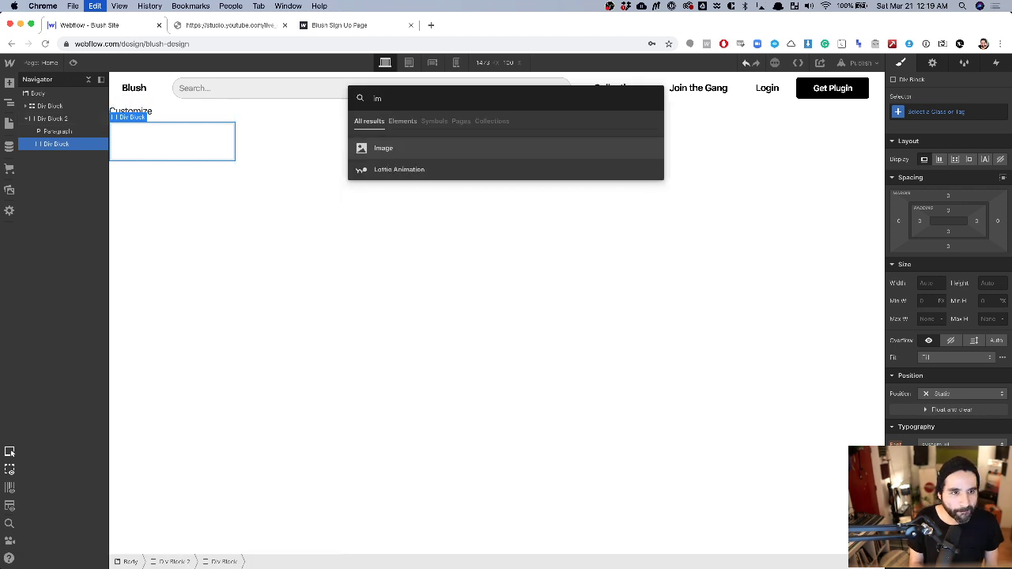
key("Return")
key("super+Tab")
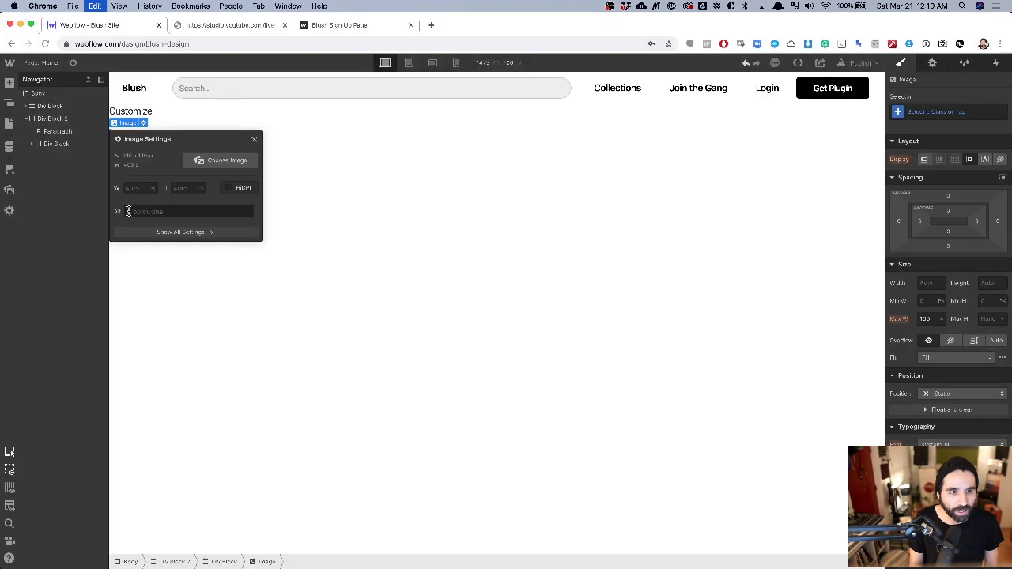
key("Escape")
left_click(176, 136)
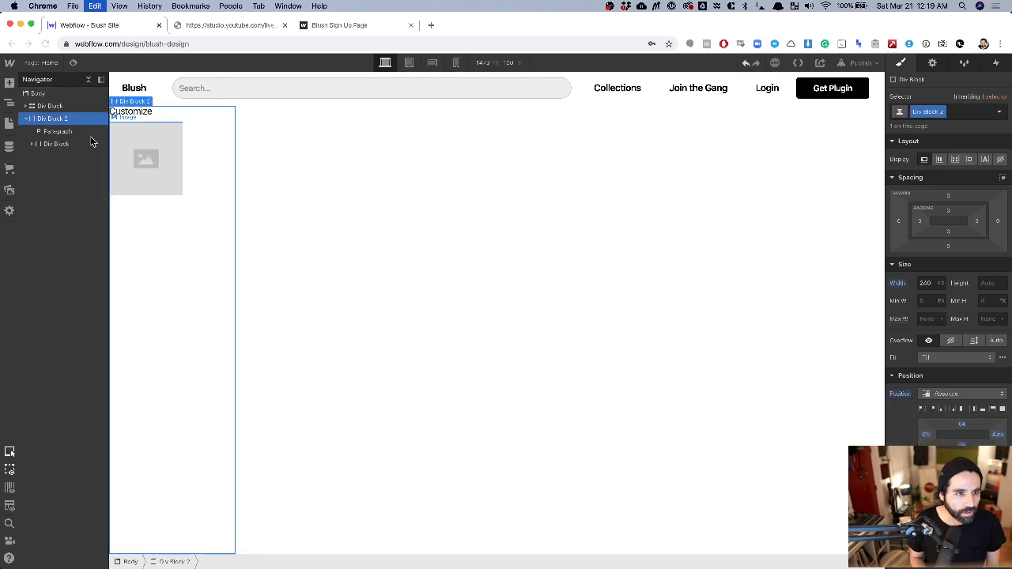
Check which HTML tags are available for the div block that holds the image.
left_click(46, 146)
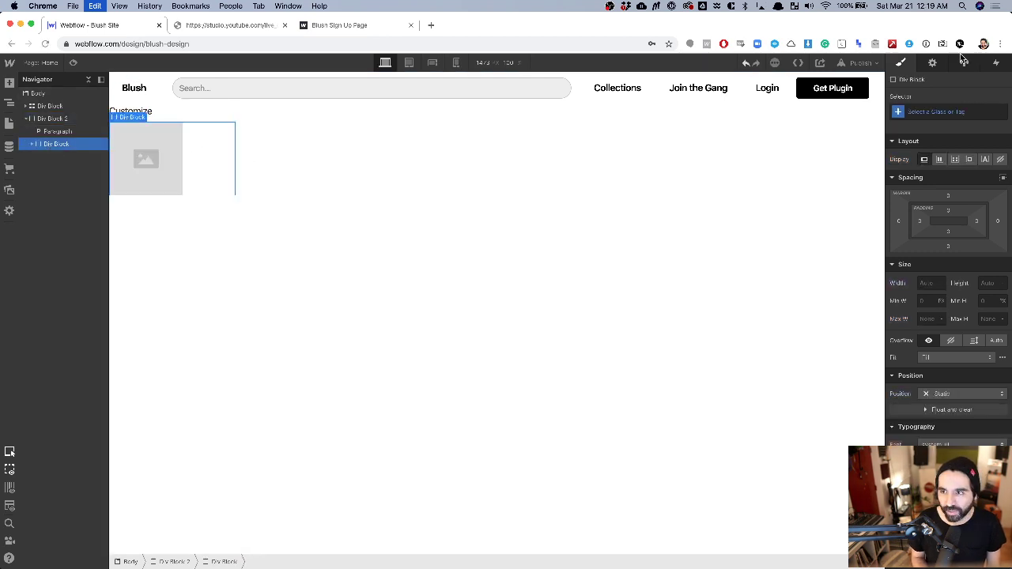
left_click(934, 64)
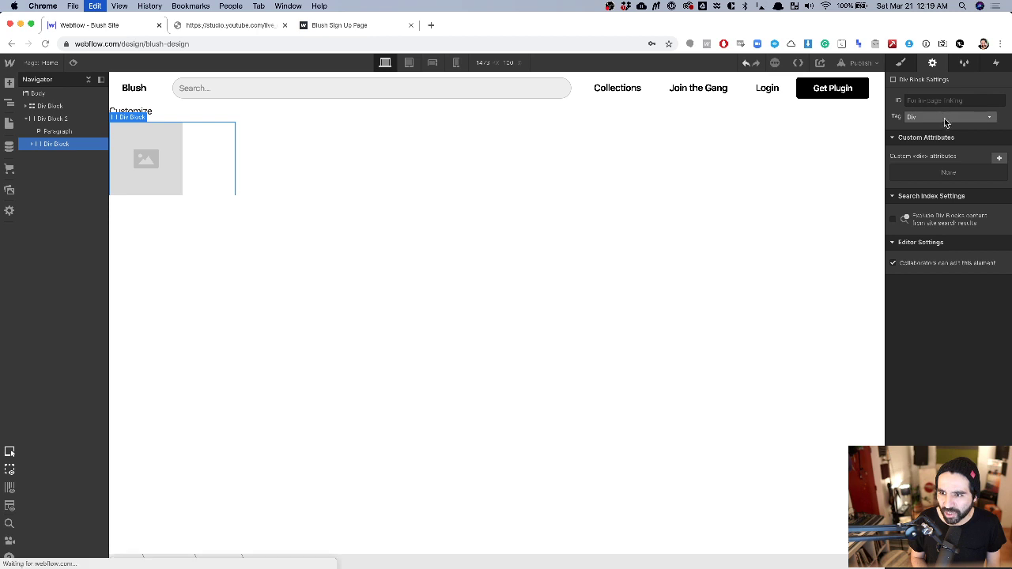
left_click(945, 115)
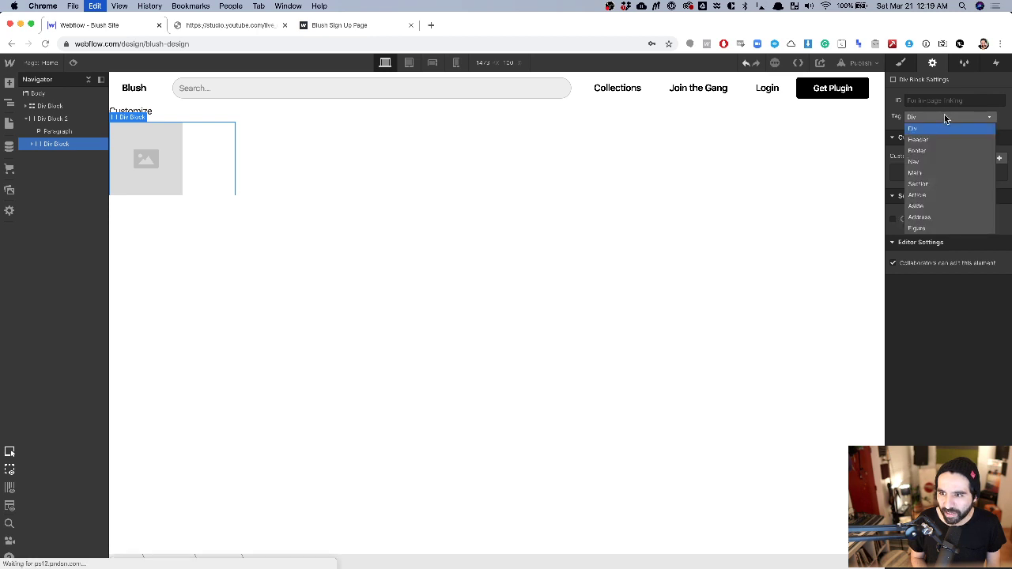
left_click(944, 114)
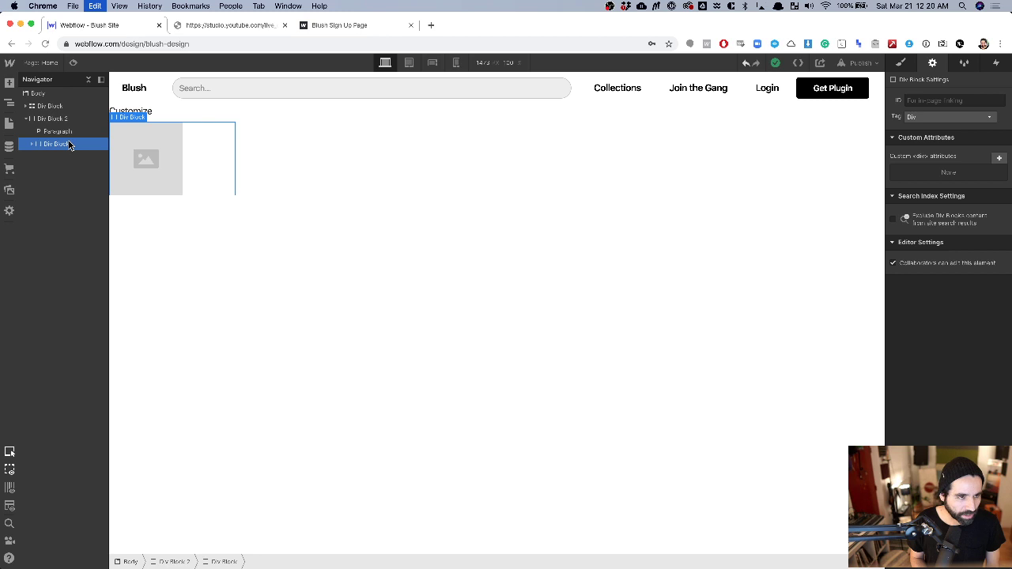
Add a Link Block to the sidebar container and move the placeholder image into it.
left_click(58, 108)
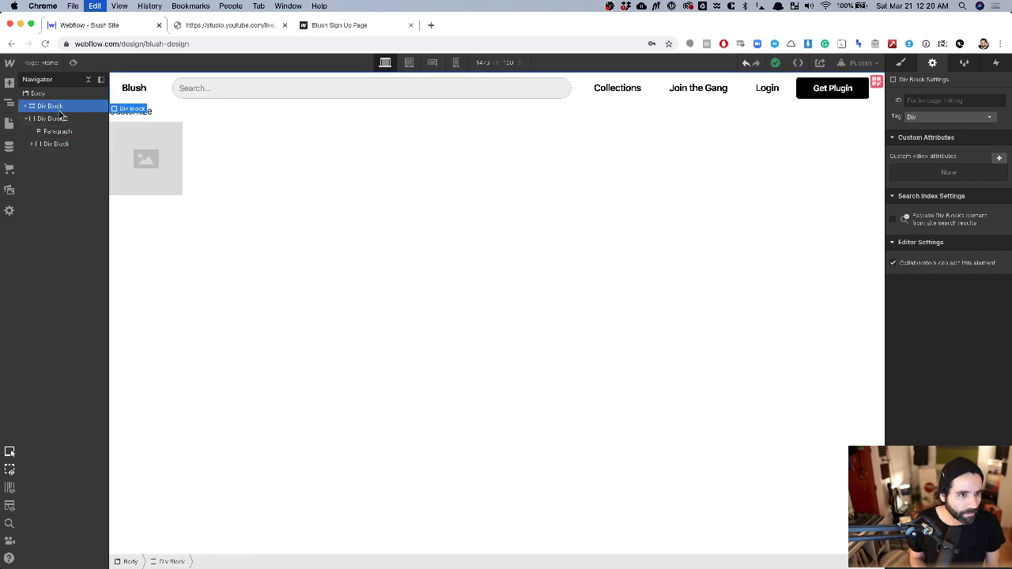
left_click(55, 118)
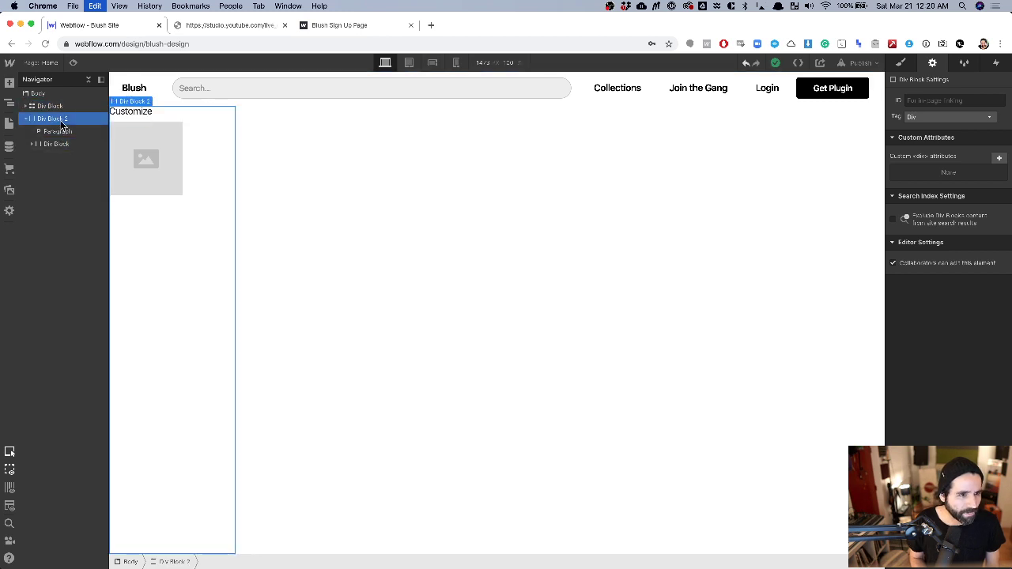
key("super+e")
type("link")
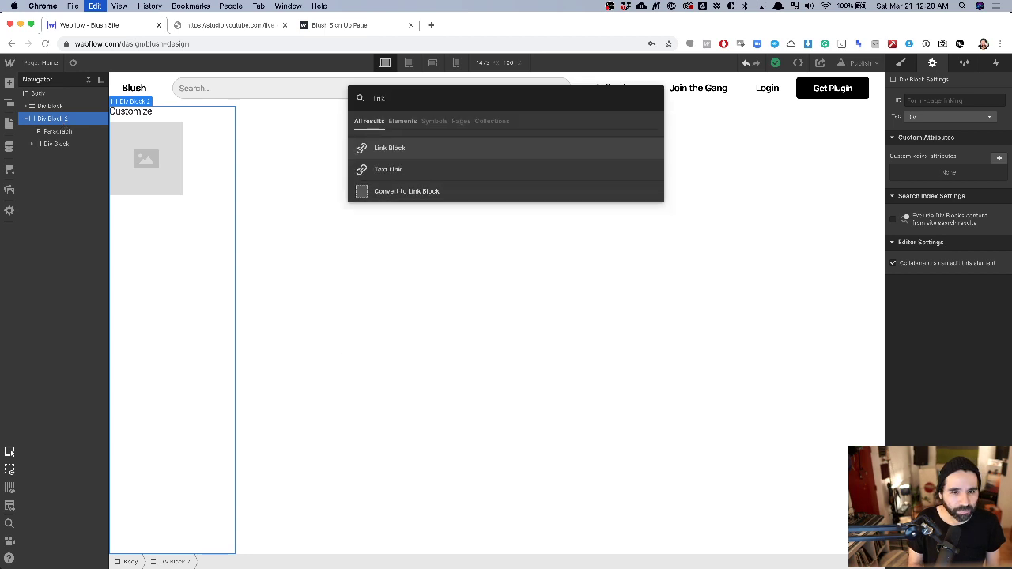
key("Return")
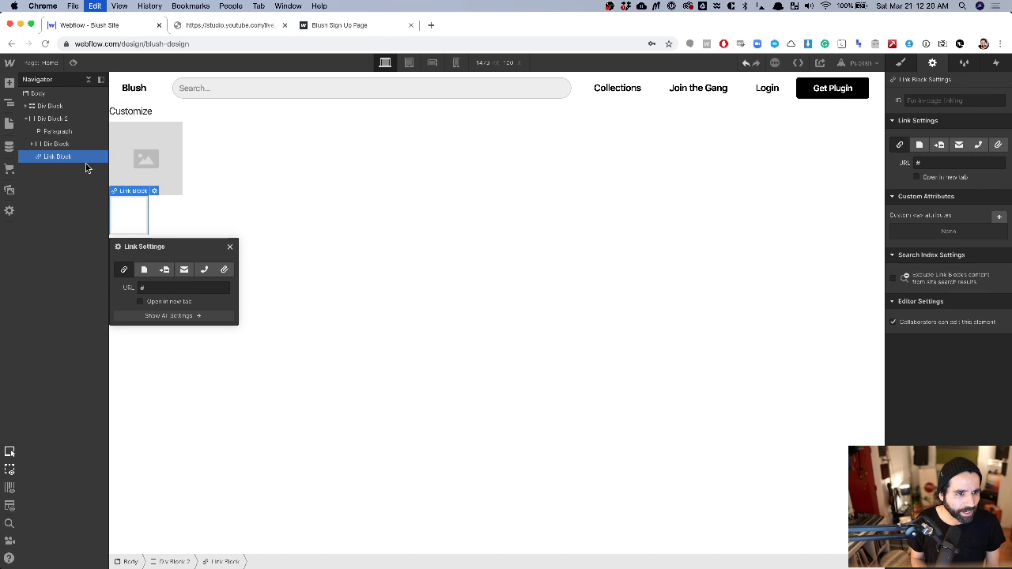
left_click(30, 146)
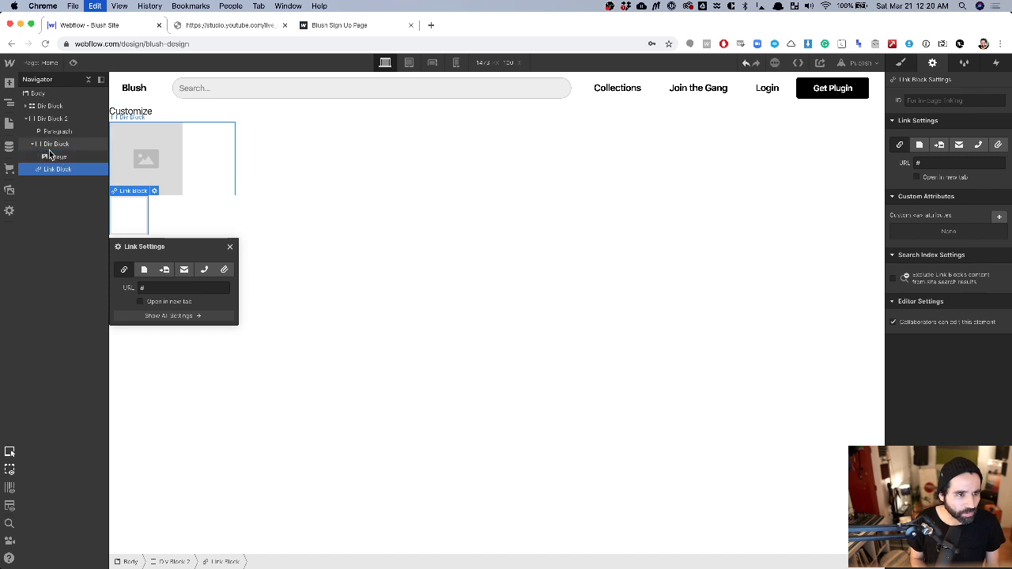
left_click(53, 157)
mouse_move(62, 162)
left_mouse_down()
mouse_move(61, 177)
mouse_move(61, 158)
left_mouse_up()
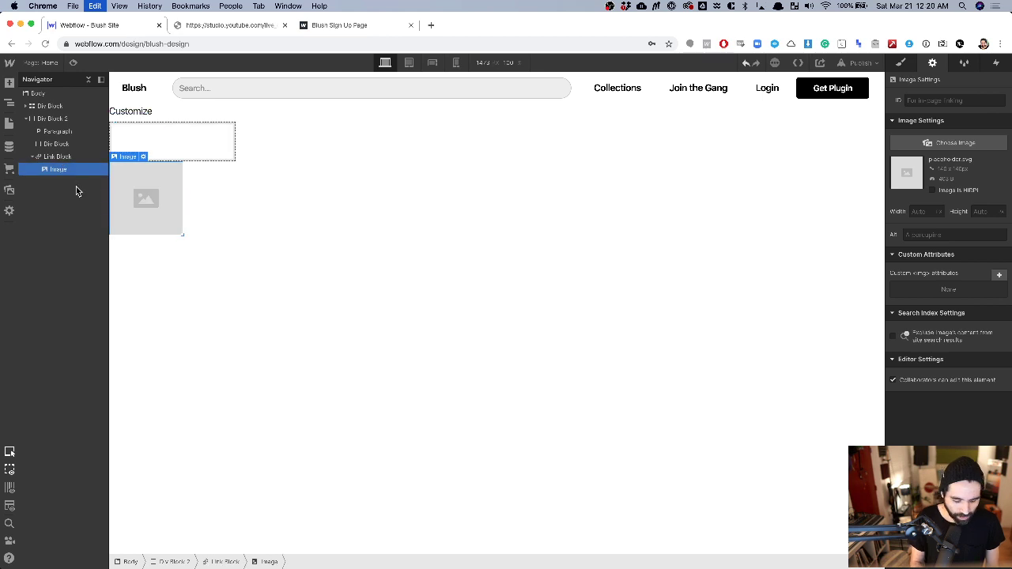
Add a Text Block below the image in the link block, and delete the empty div block above it.
key("super+e")
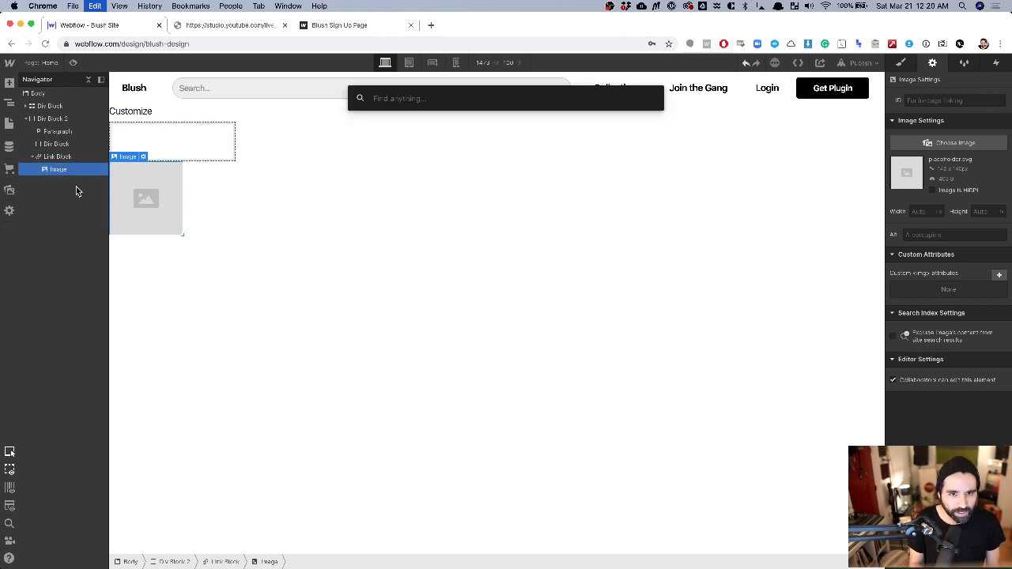
type("tex")
key("Down")
key("Down")
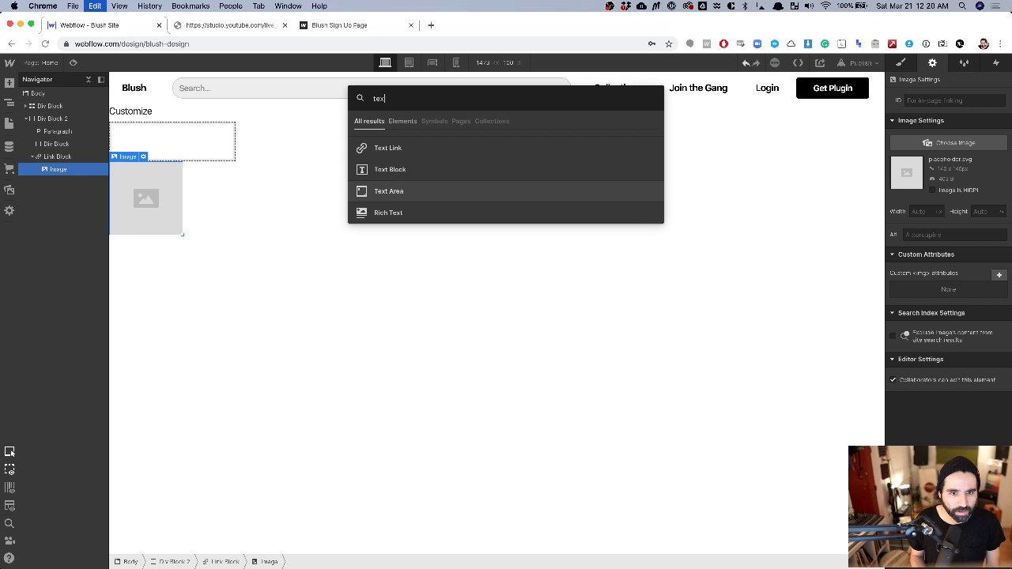
key("Up")
key("Return")
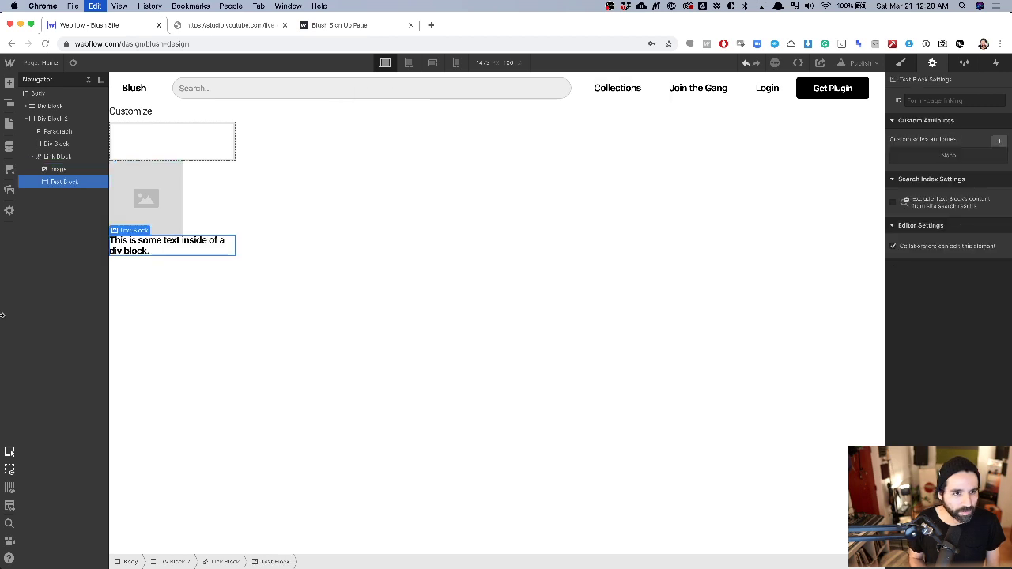
left_click(73, 145)
key("Delete")
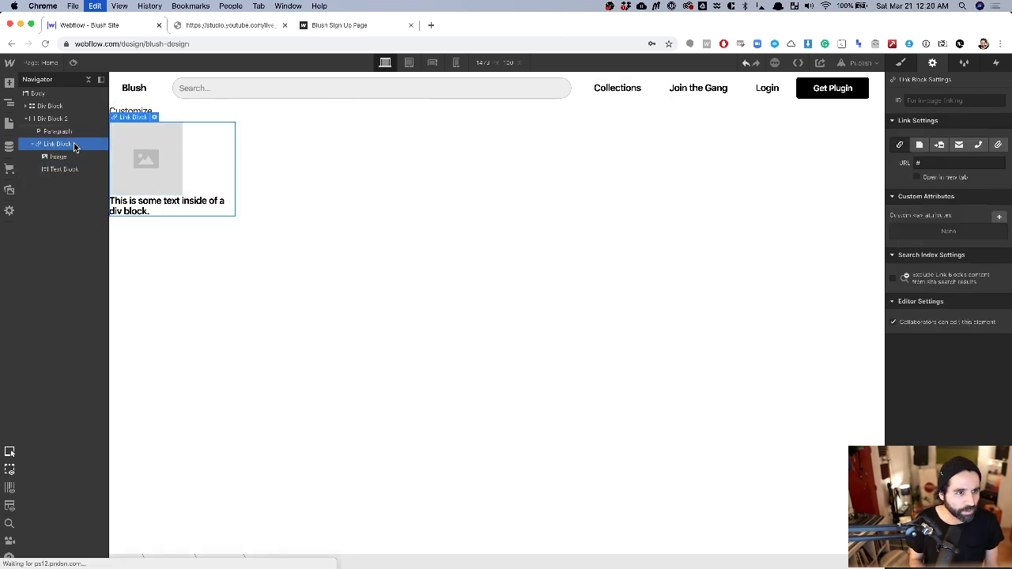
Compare the link block's image and text with the category rows in Sketch, inspecting the All option.
key("super+Tab")
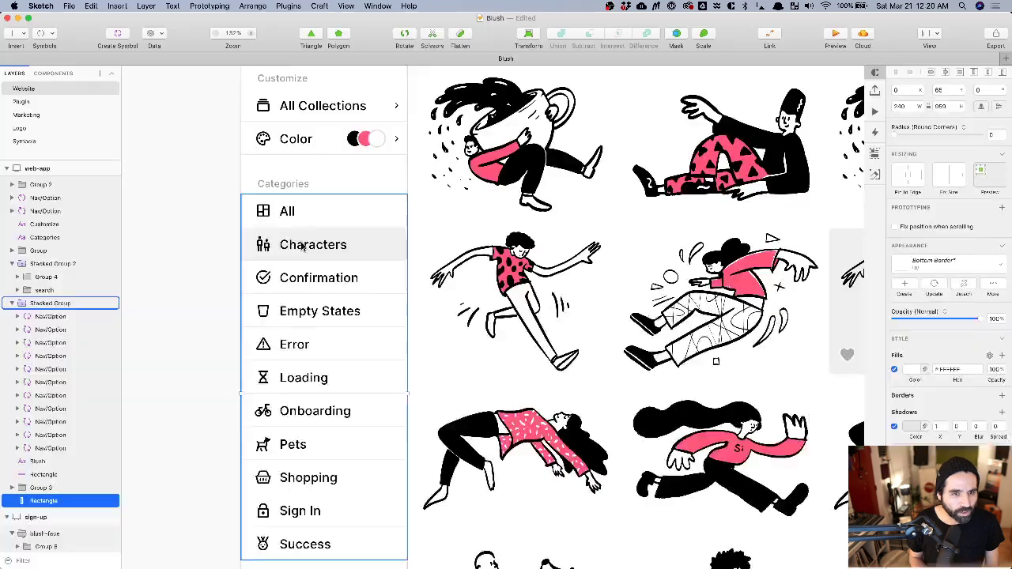
left_click(208, 226)
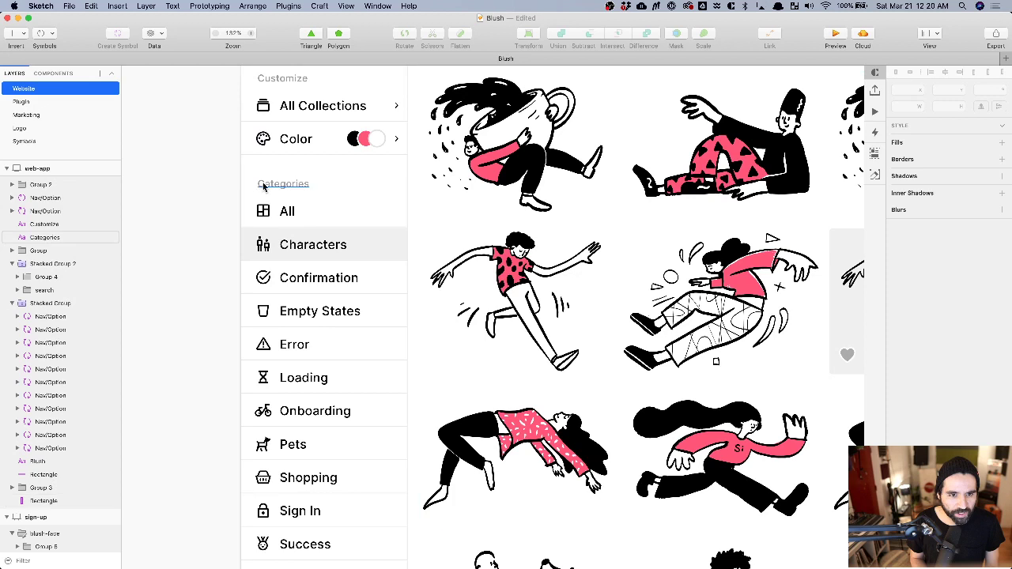
left_click(307, 204)
key("super+Tab")
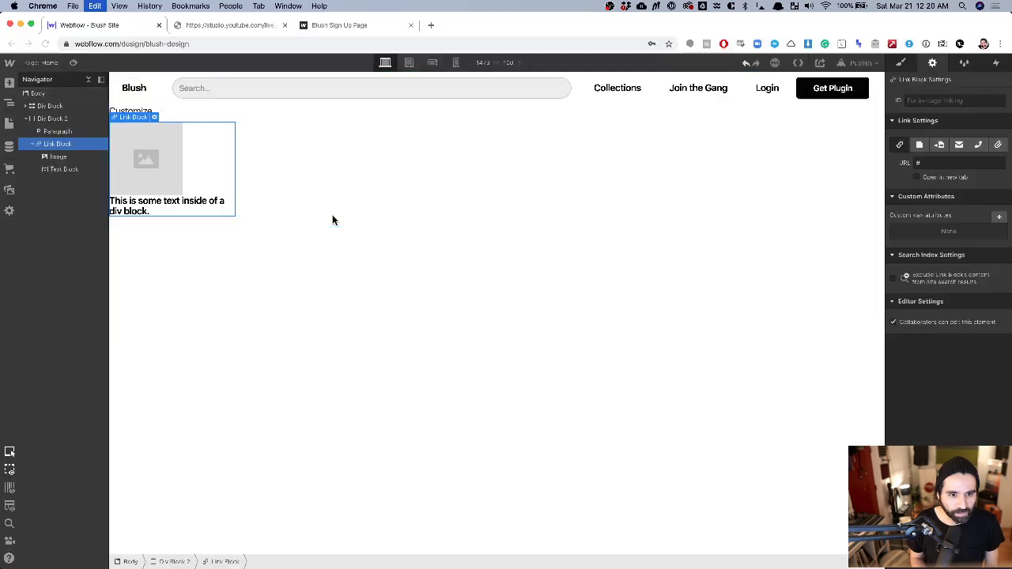
left_click(154, 160)
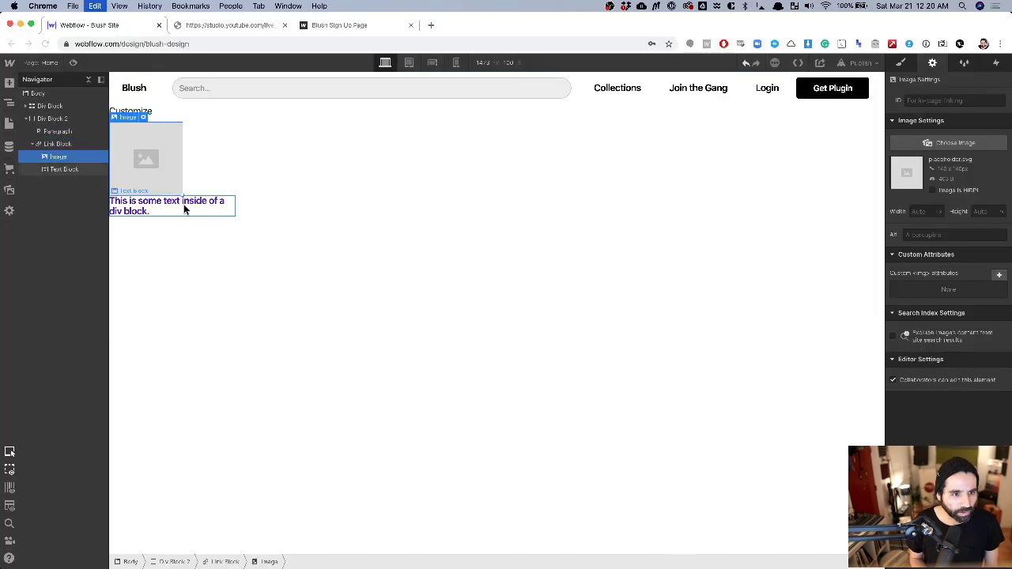
left_click(189, 210)
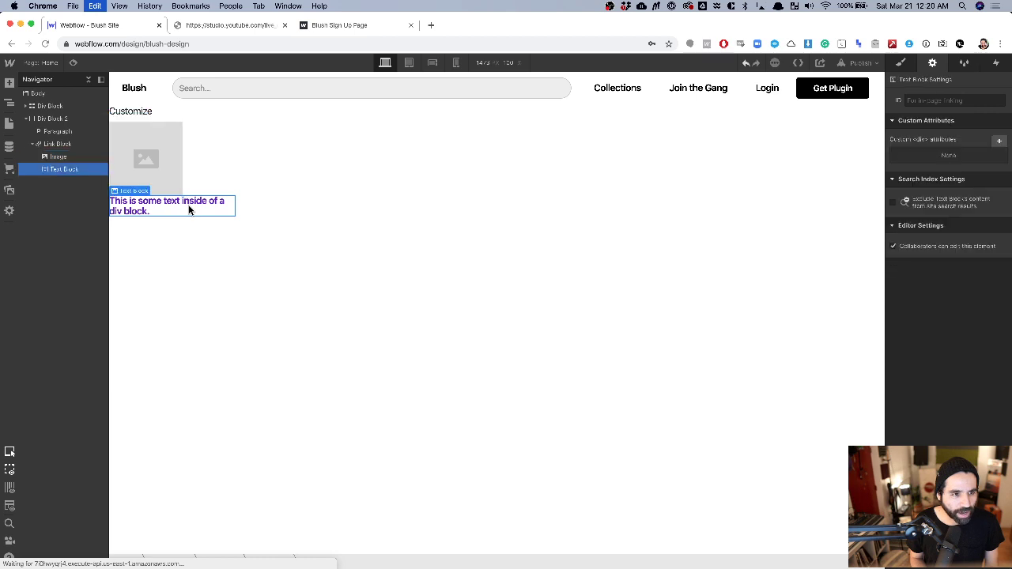
key("super+Tab")
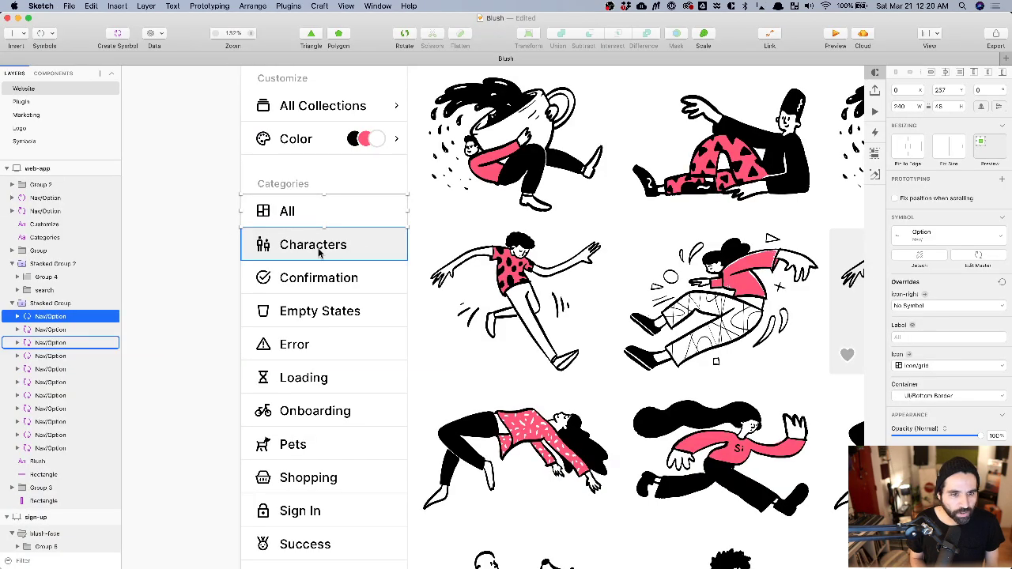
In Webflow, replace the link block's placeholder text with "Characters".
key("super+Tab")
double_click(160, 204)
key("super+a")
type("Characters")
left_click(228, 246)
Upload all the SVG files from the Website assets' icon folder to the site's Assets in Webflow.
left_click(168, 164)
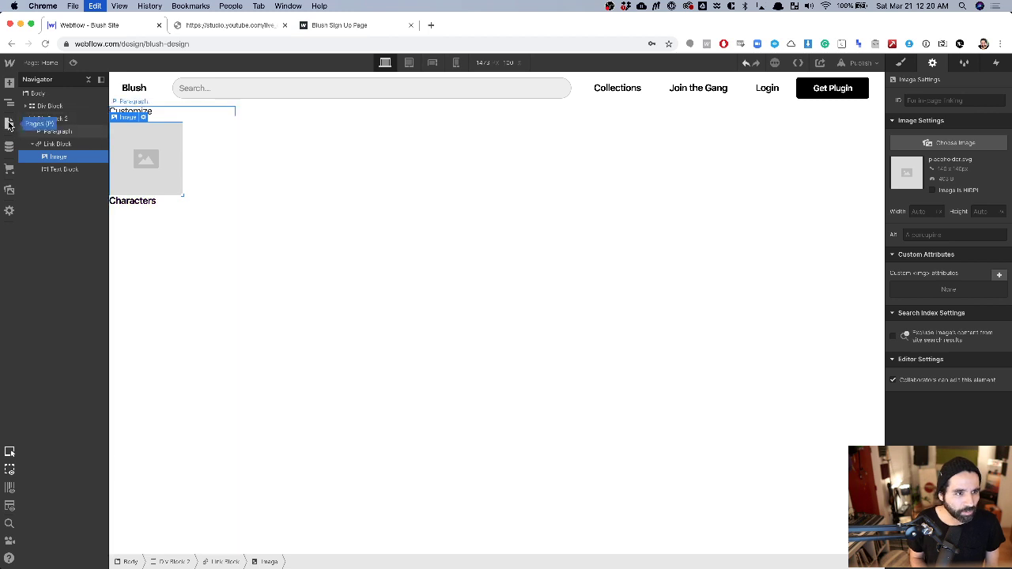
left_click(10, 191)
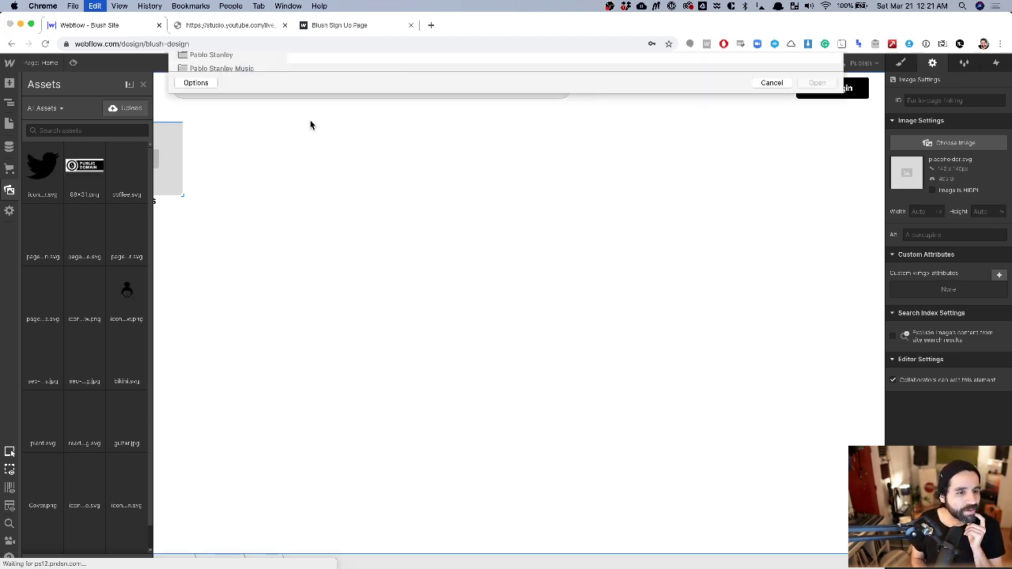
double_click(346, 93)
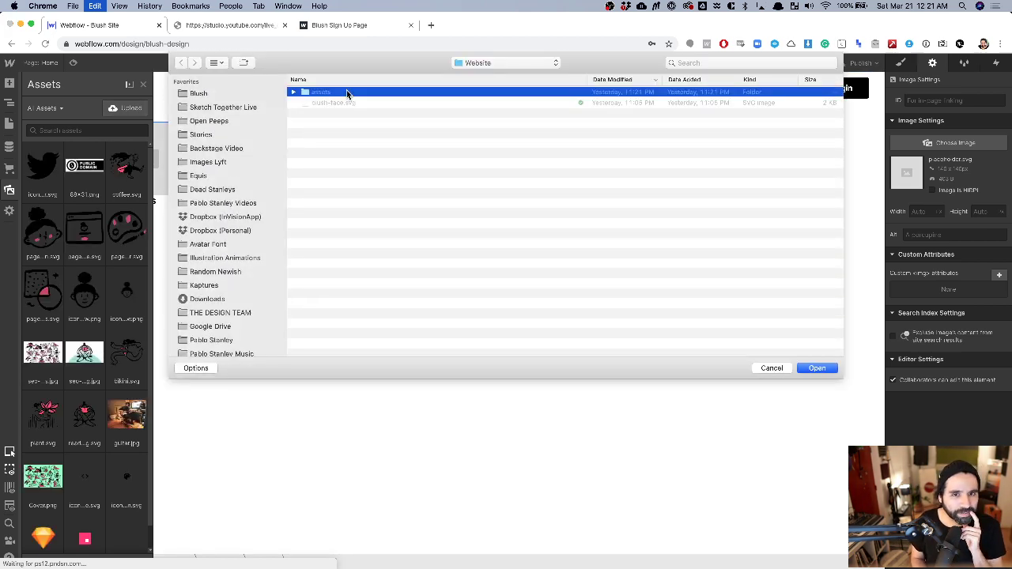
double_click(346, 92)
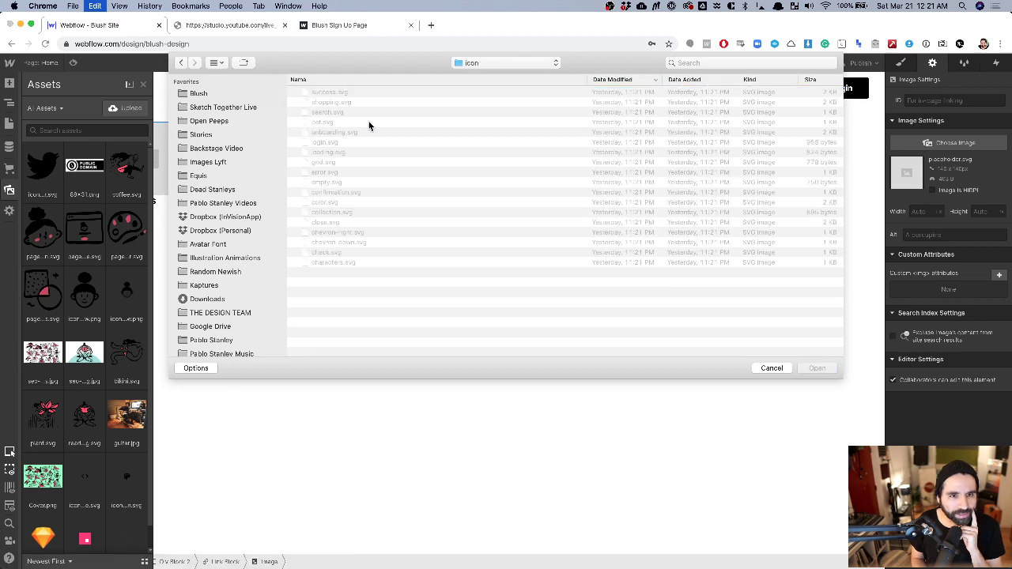
key("super+a")
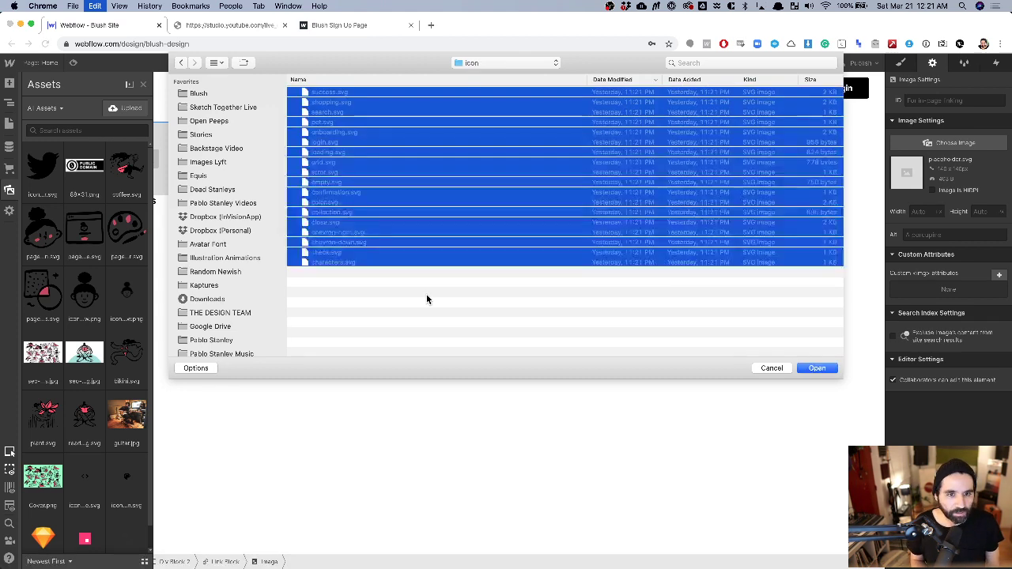
left_click(819, 368)
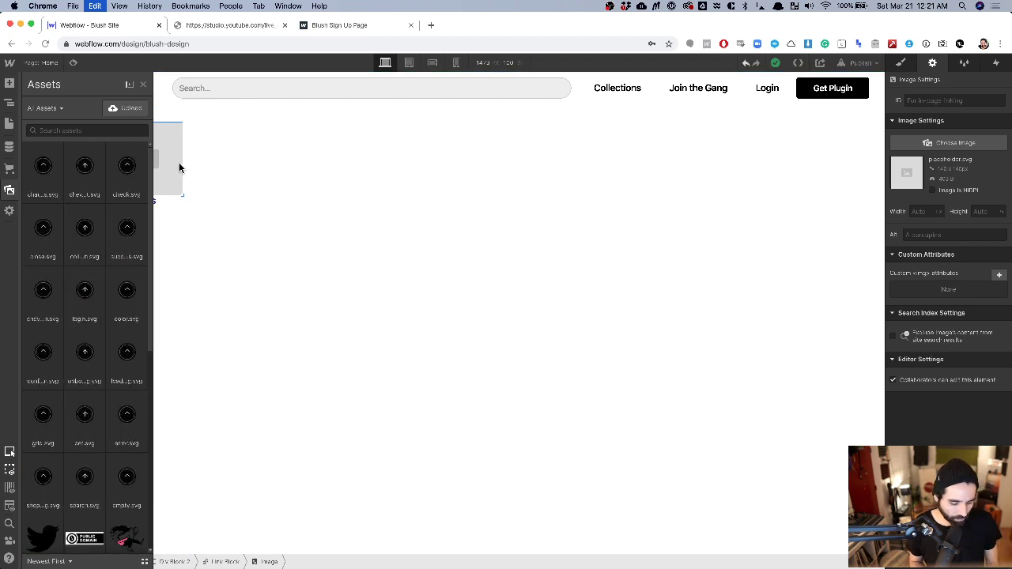
Switch to Sketch and examine the Characters option's master symbol and the icon/characters symbol.
key("super+Tab")
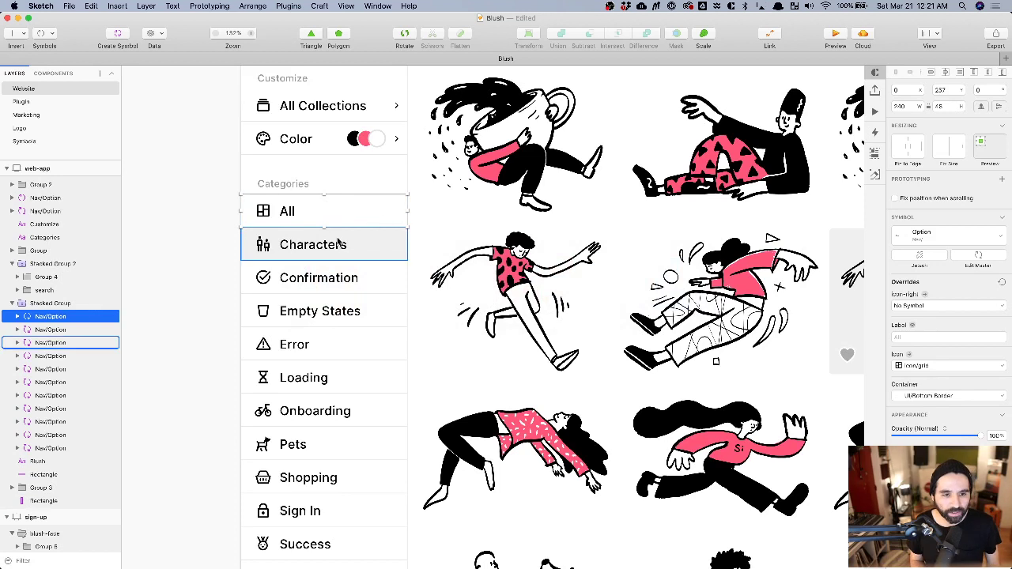
double_click(383, 250)
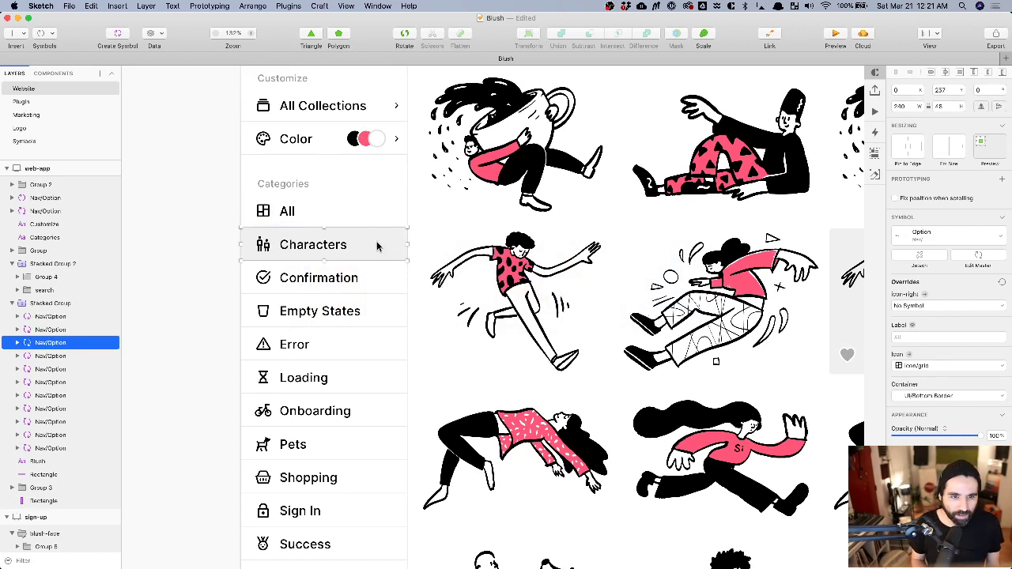
scroll(273, 198, "down", 10)
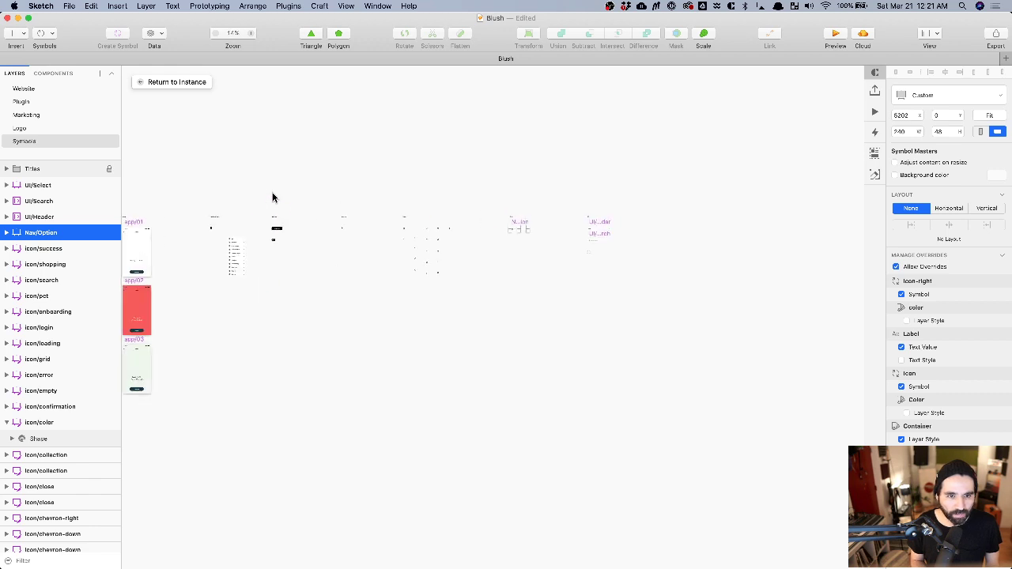
scroll(491, 229, "up", 5)
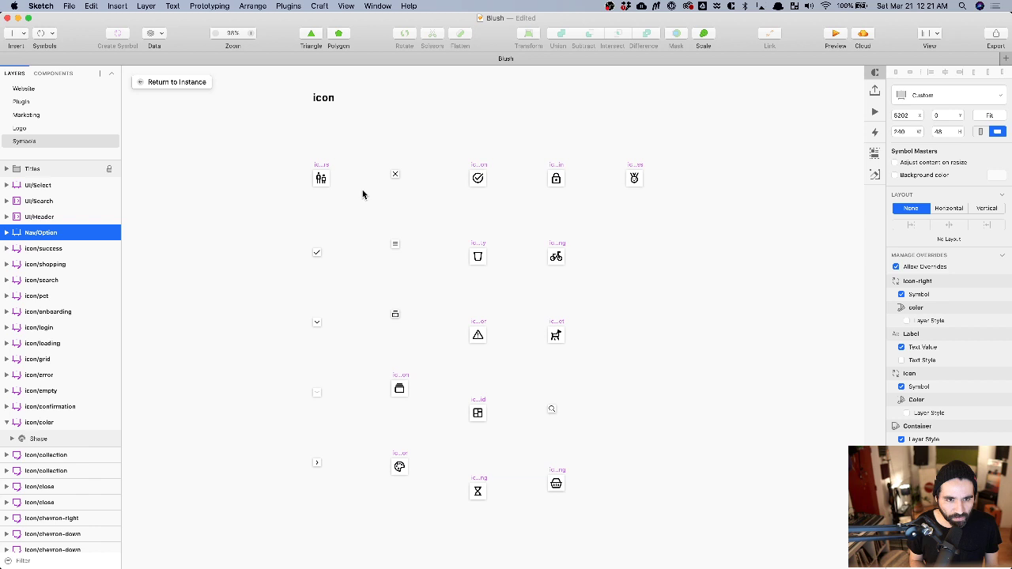
scroll(323, 172, "up", 8)
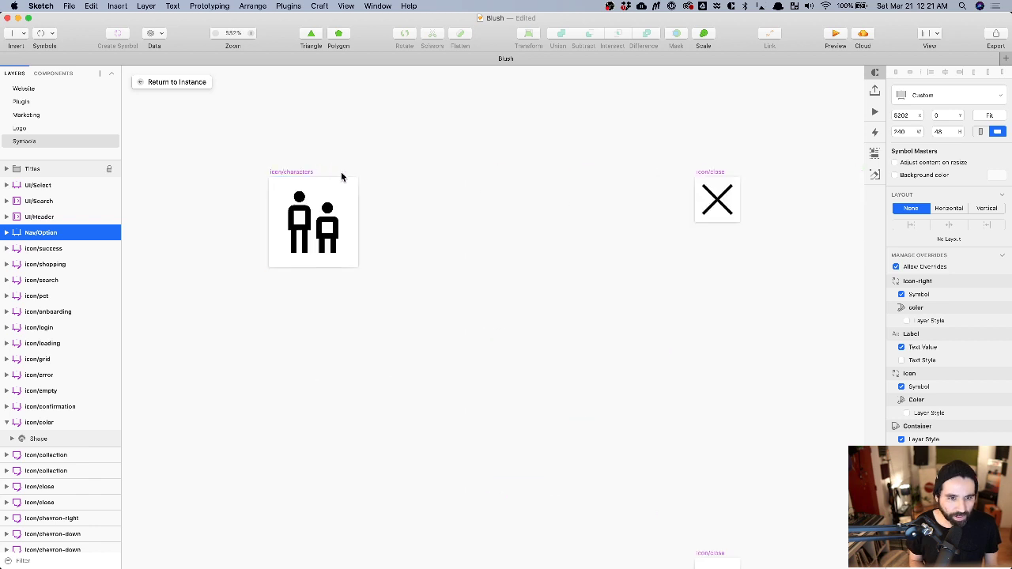
In Webflow, search the assets for "chara" and replace the link block's placeholder image with characters.svg.
key("super+Tab")
key("Escape")
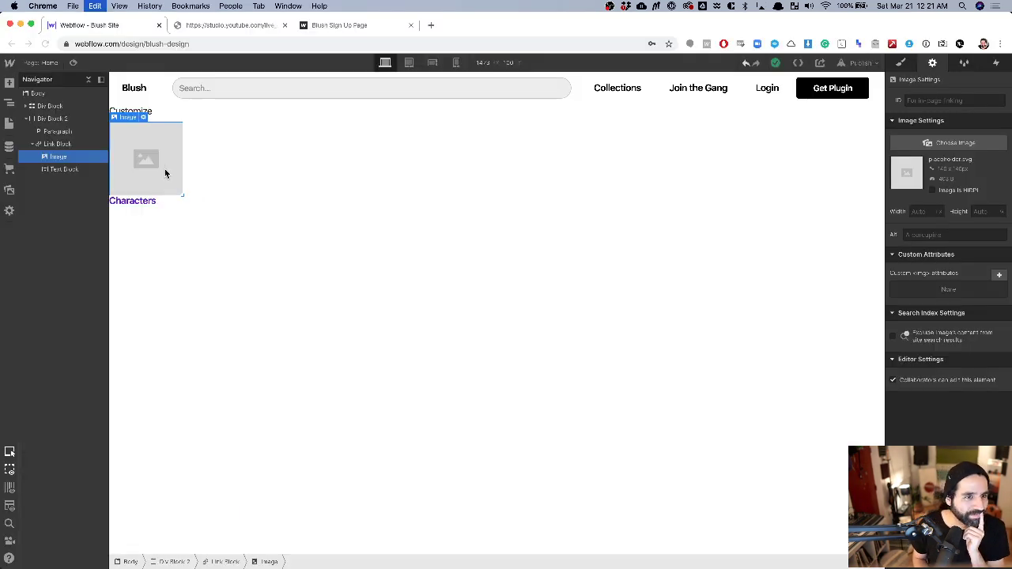
left_click(9, 190)
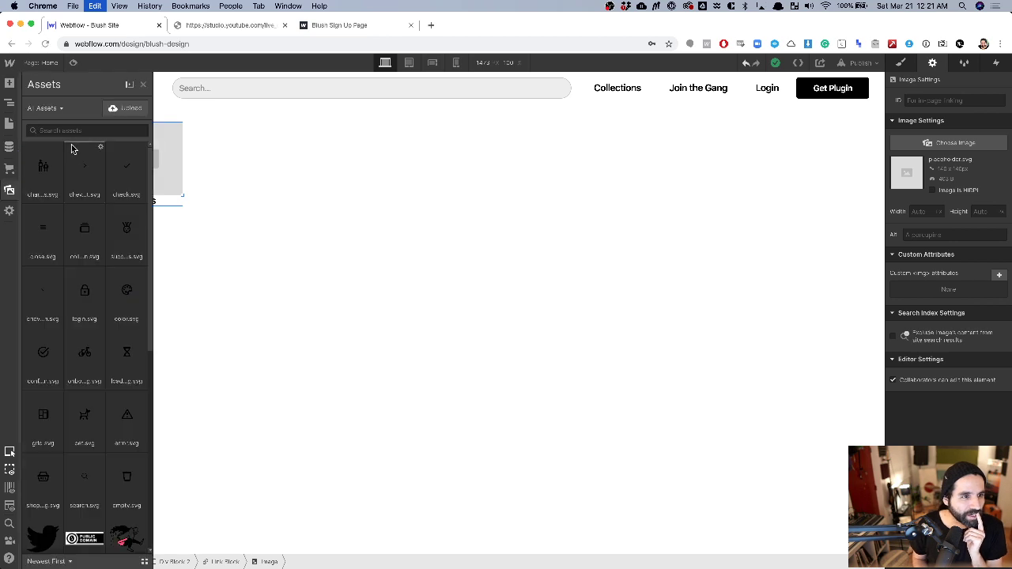
type("chara")
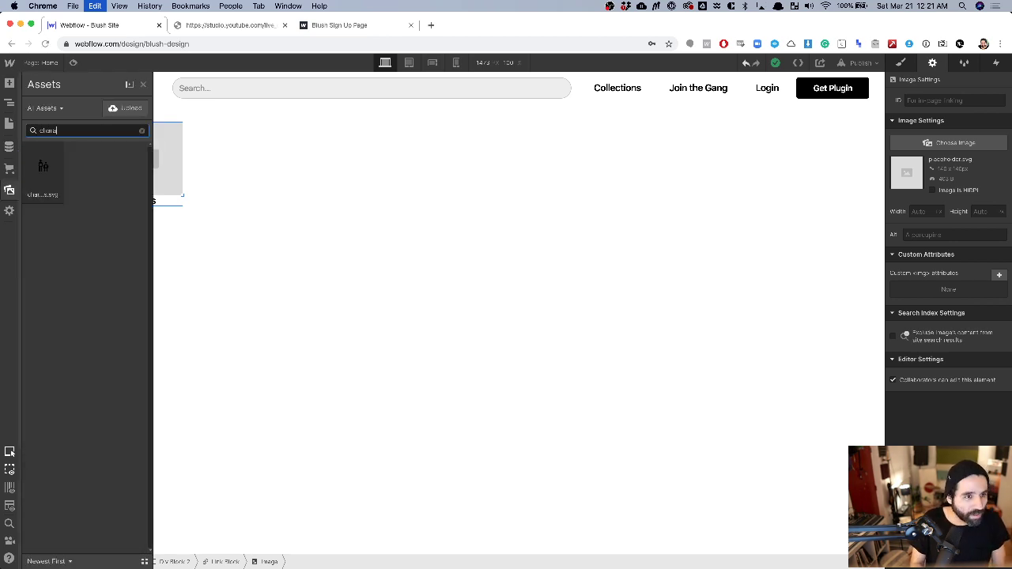
left_click(42, 170)
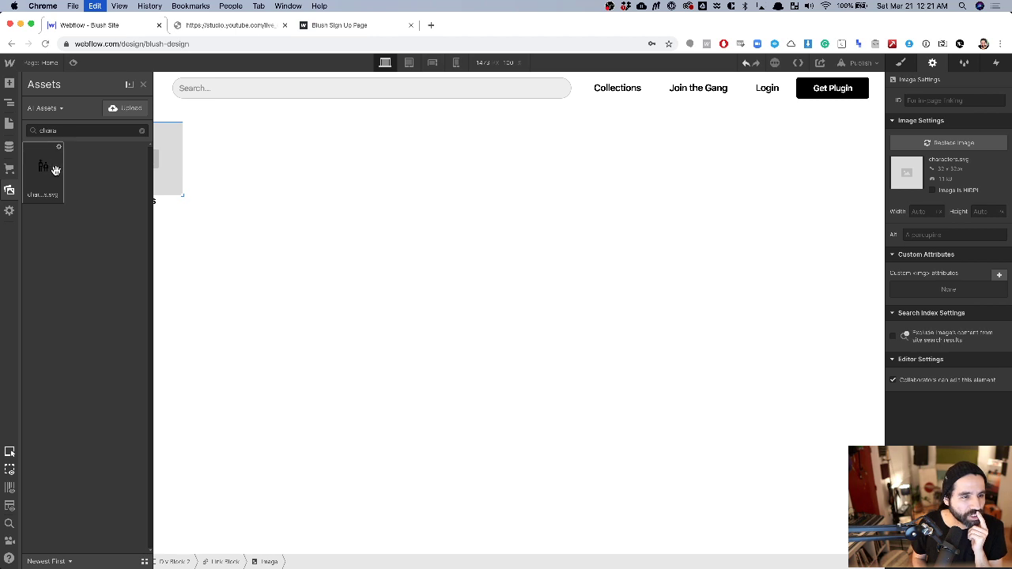
left_click_drag(56, 168, 165, 169)
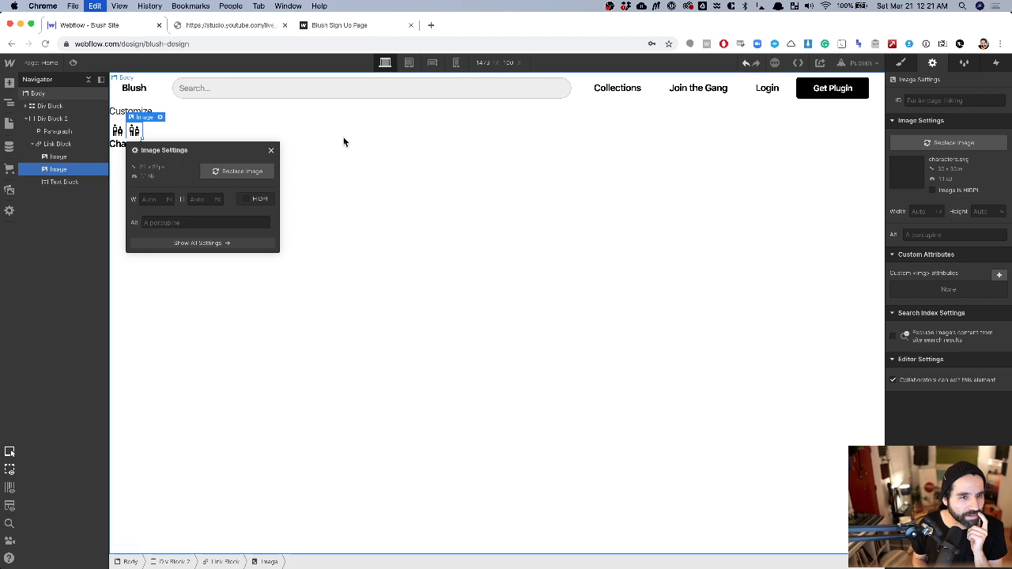
left_click(271, 150)
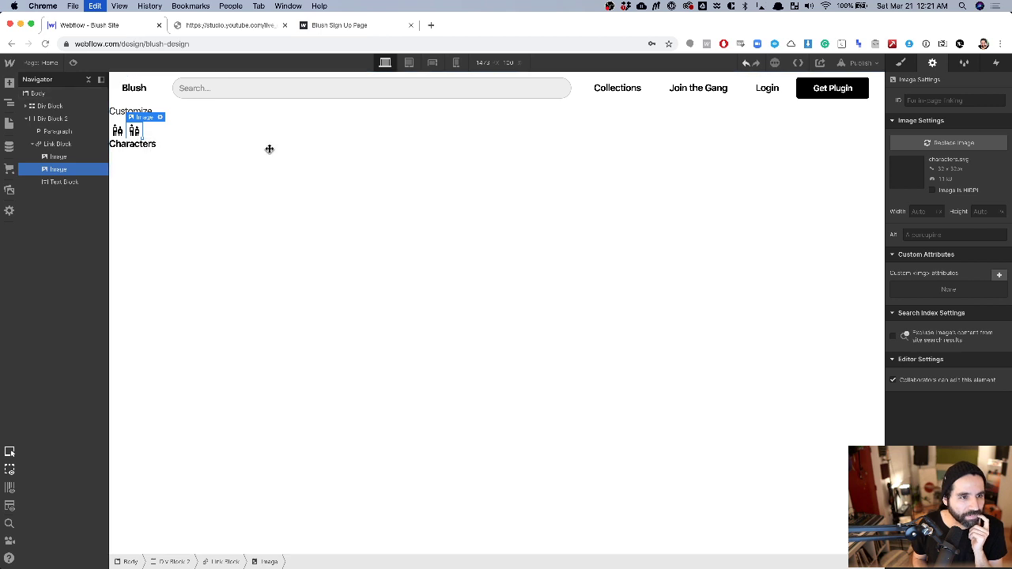
left_click(188, 137)
left_click(134, 133)
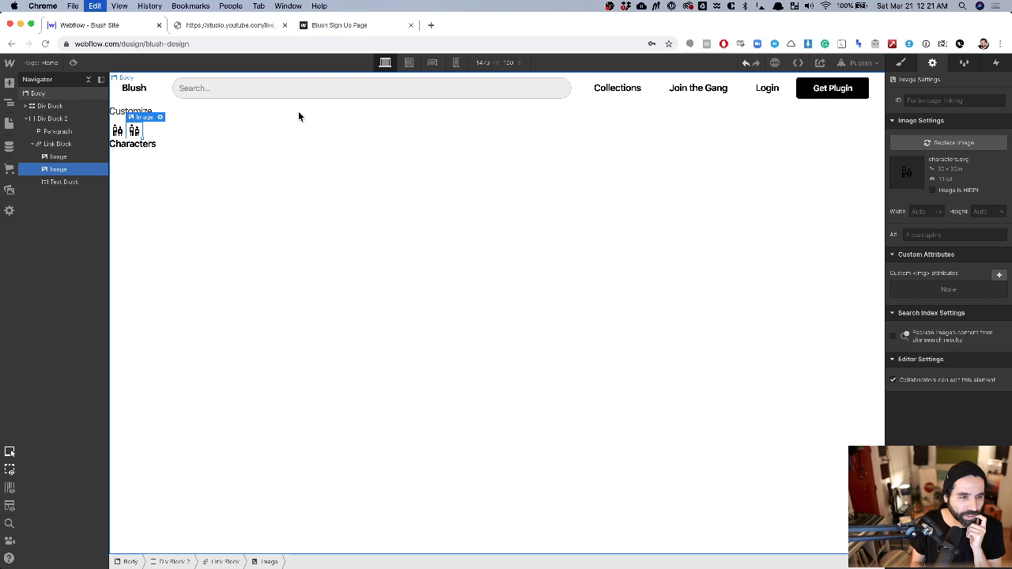
key("Delete")
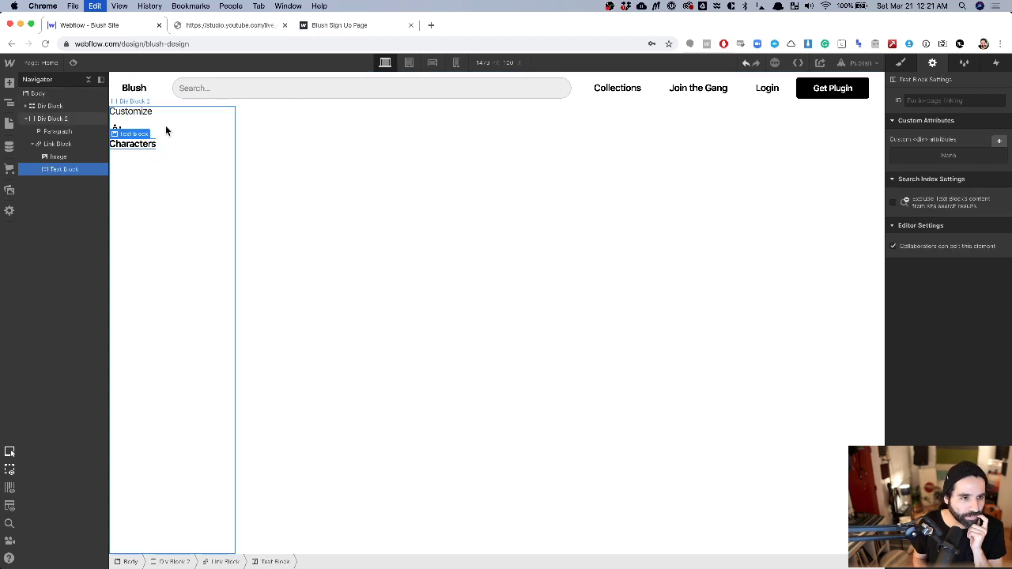
Switch to Sketch and inspect the Nav/Option symbol's spacing and the position and size of its icon.
left_click(57, 144)
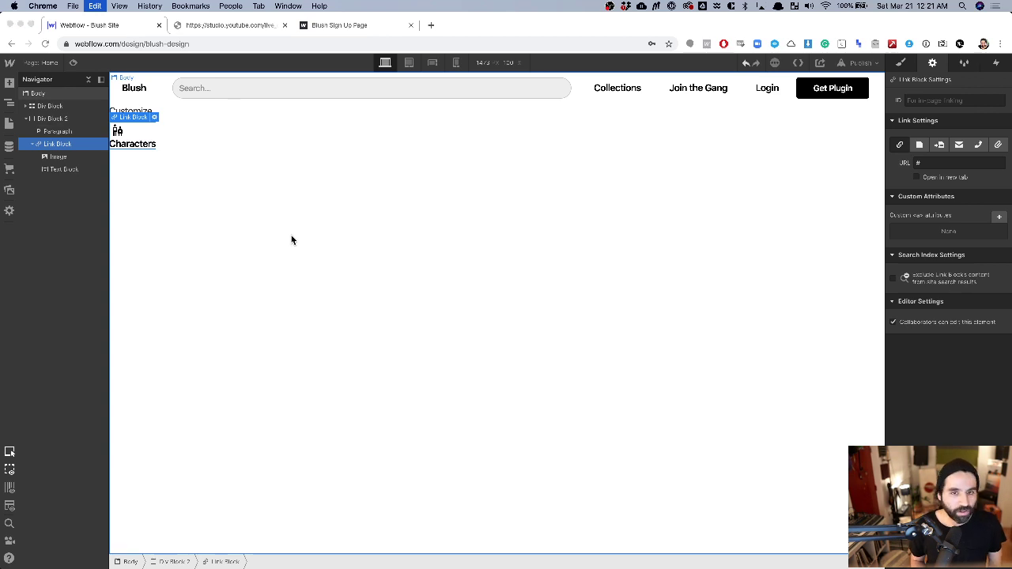
key("super+Tab")
left_click(194, 82)
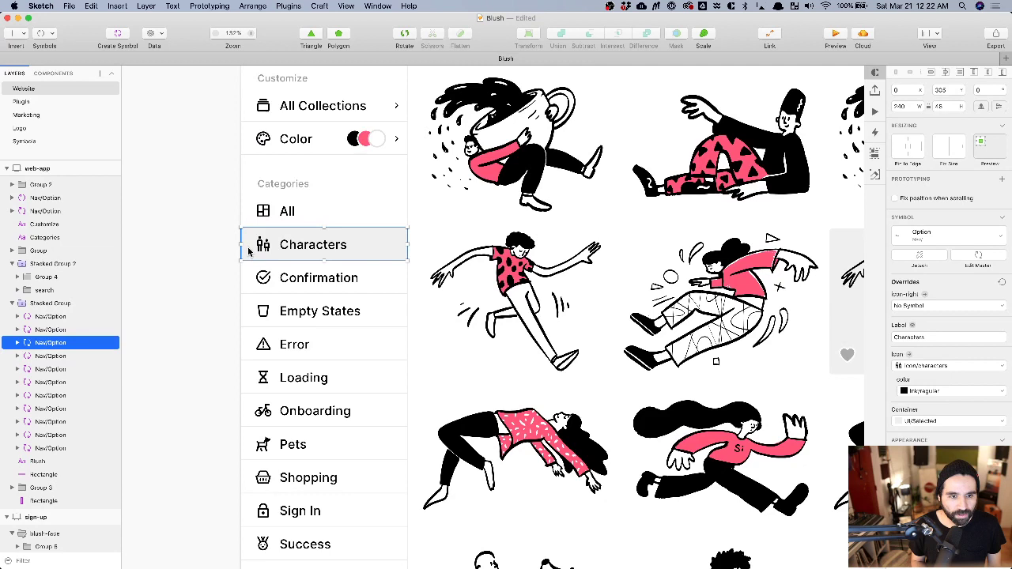
double_click(251, 253)
double_click(257, 245)
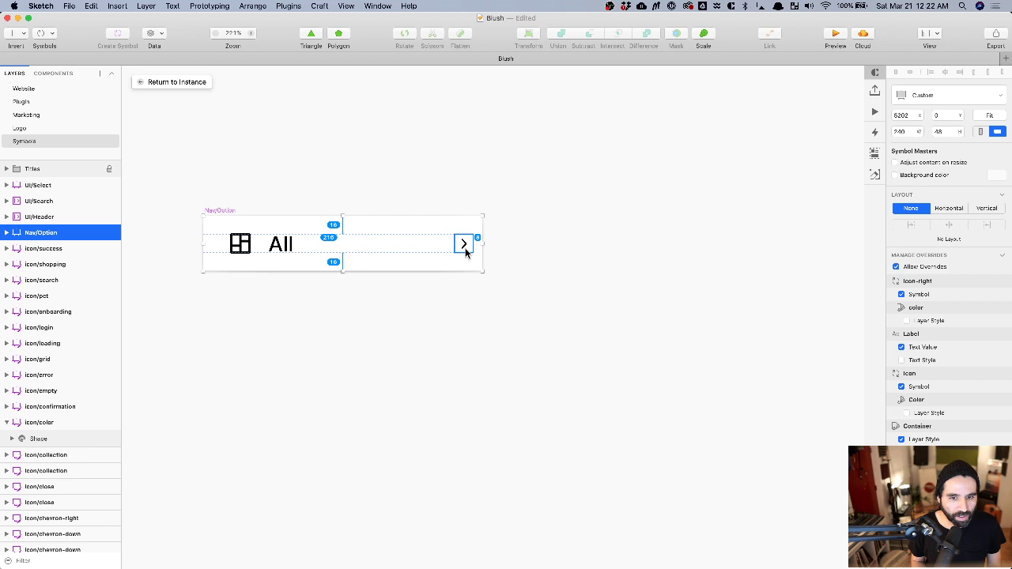
left_click(247, 253)
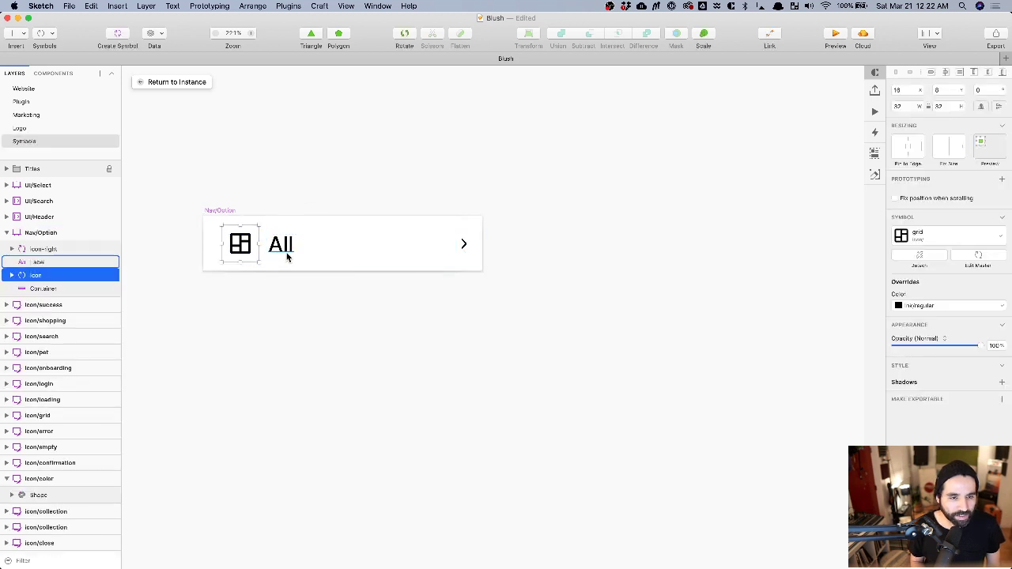
In Webflow, set the link block to horizontal flex with centered alignment and 16 px left padding.
key("super+Tab")
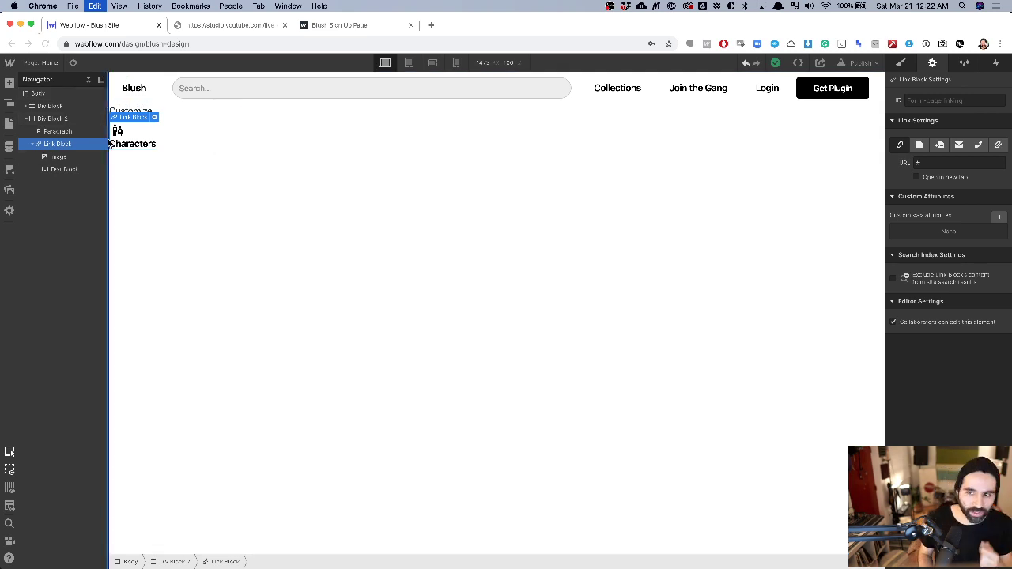
left_click(904, 63)
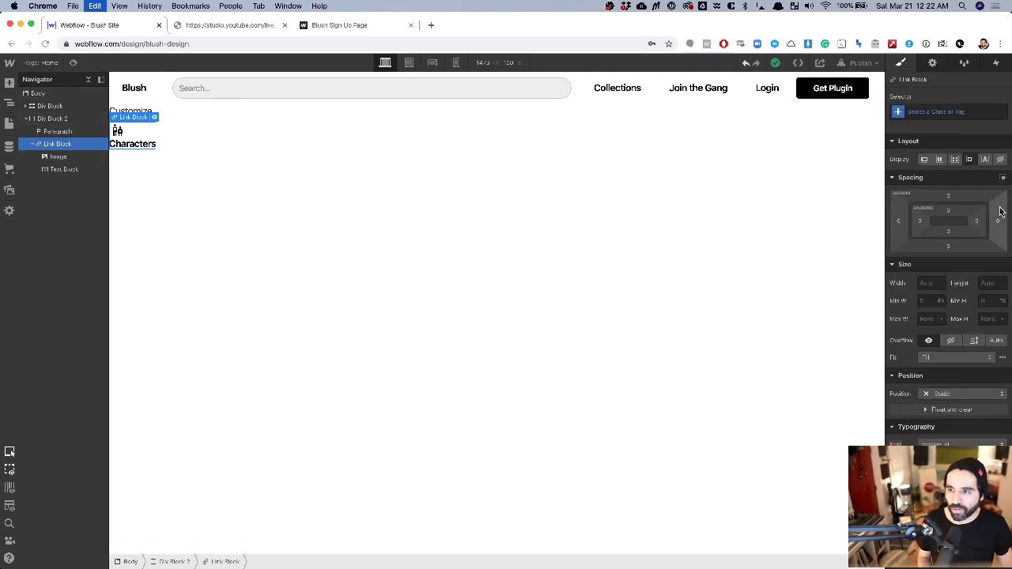
left_click(941, 160)
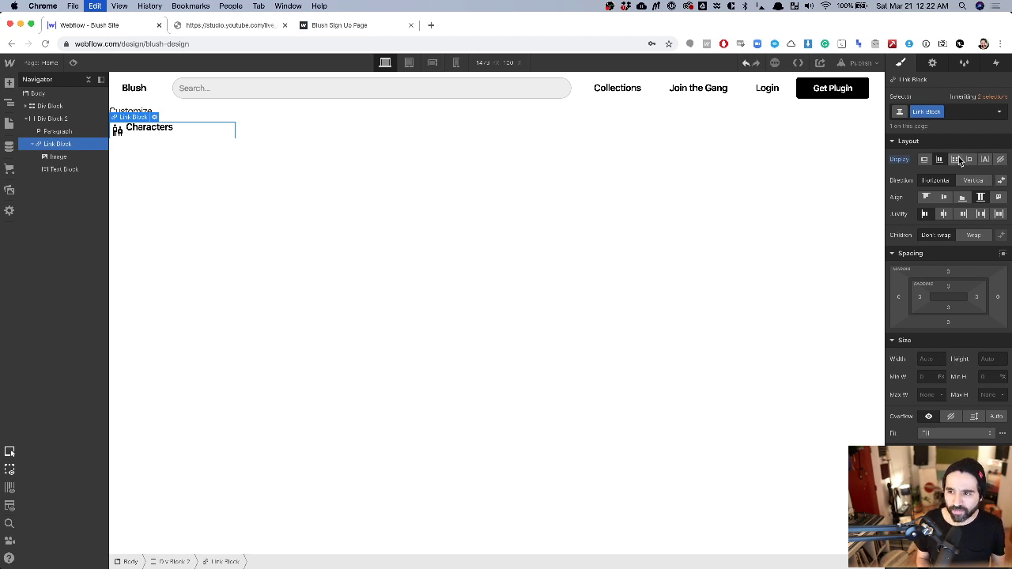
left_click(947, 198)
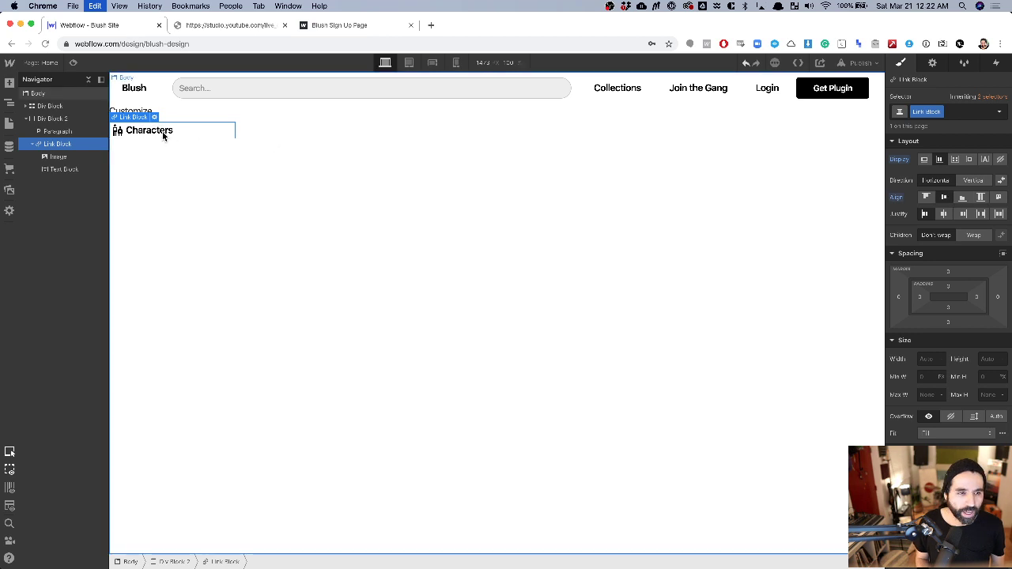
left_click(922, 297)
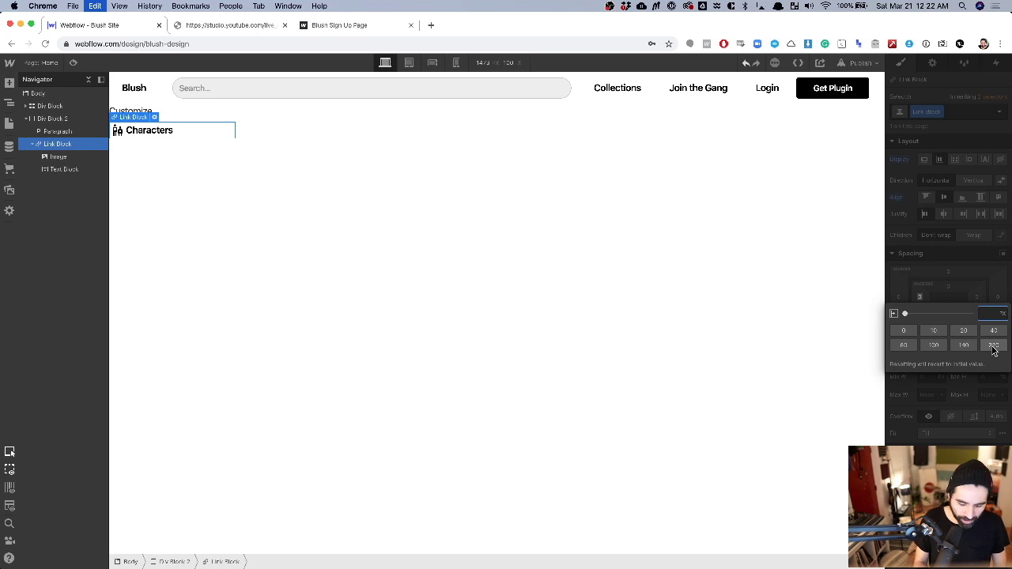
key("Return")
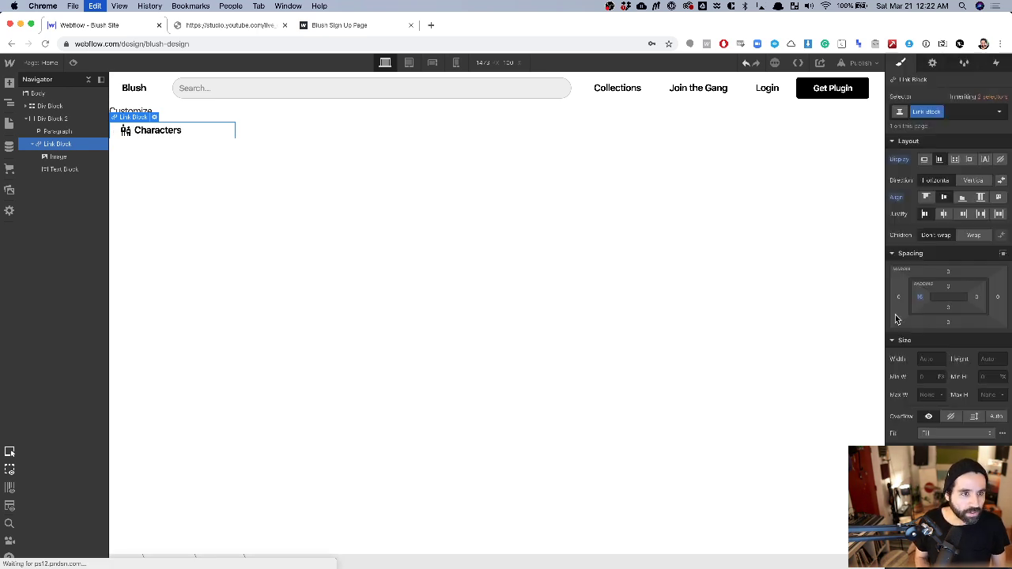
Set the right margin of the characters icon image in the link block to 8 px.
left_click(138, 136)
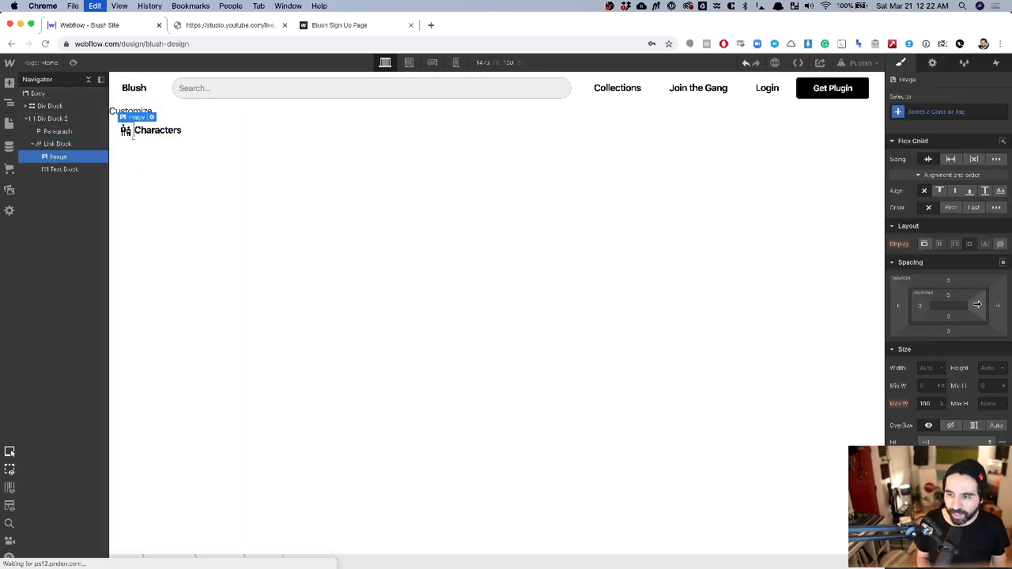
left_click(978, 309)
left_click(1000, 308)
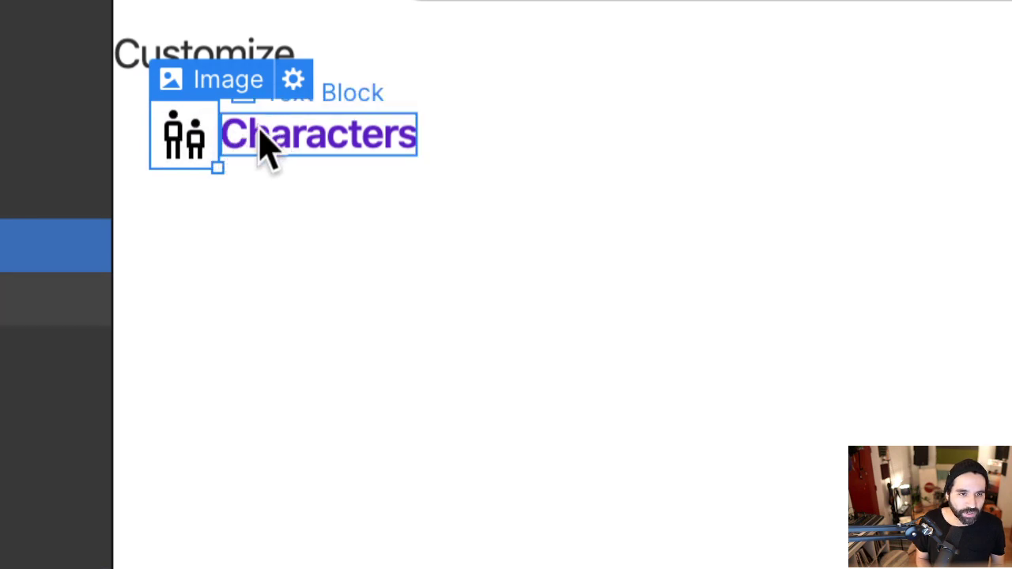
left_click(320, 146)
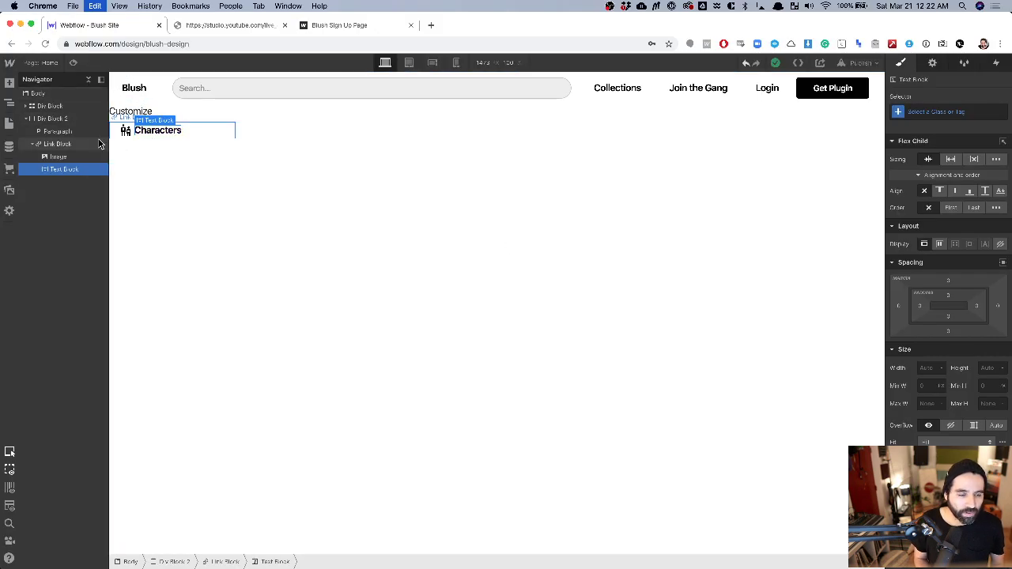
left_click(59, 157)
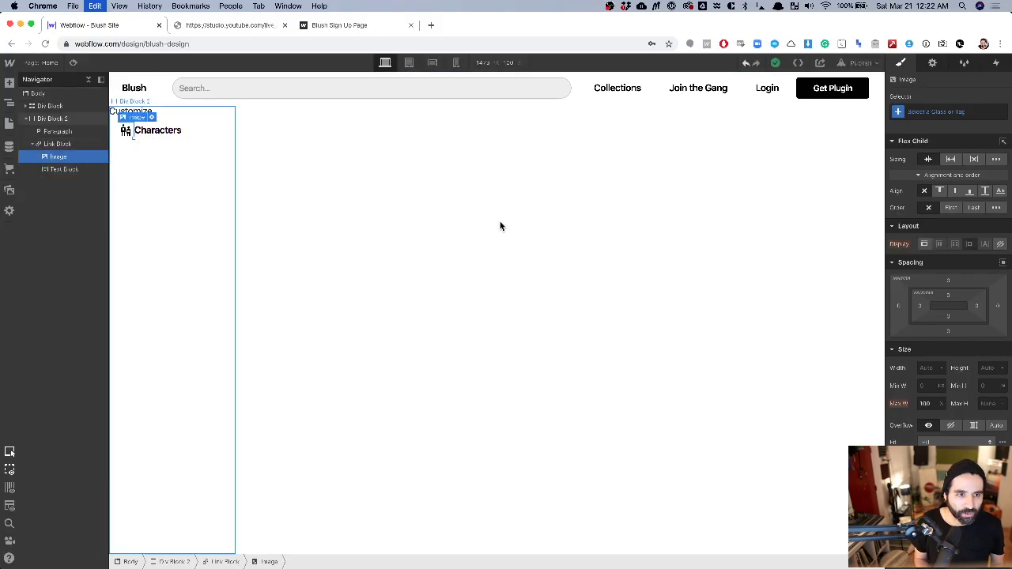
left_click(999, 303)
type("8")
key("Return")
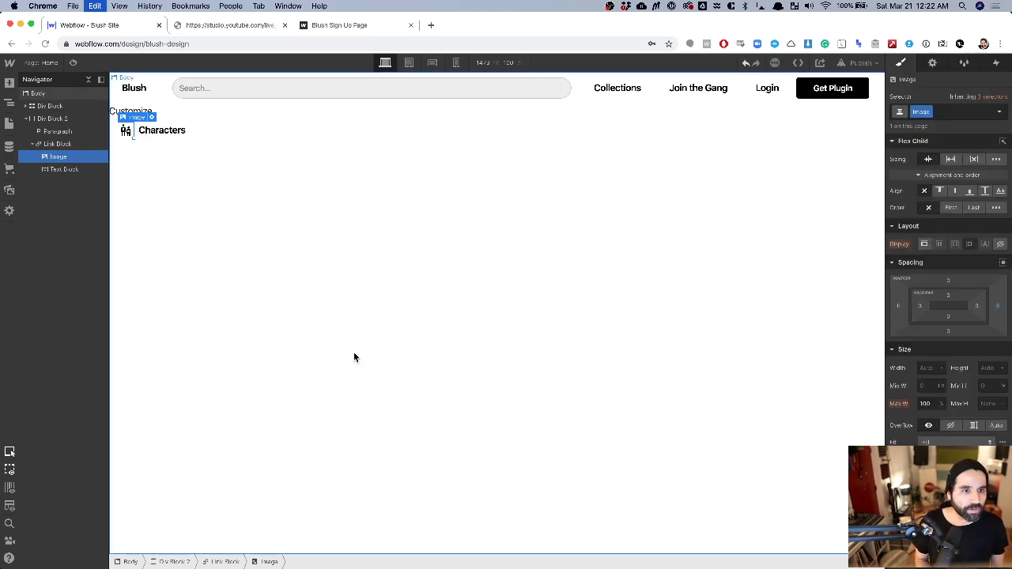
Check the icon's spacing in Sketch's Nav/Option symbol, and in Webflow set the link block's top and bottom padding to 8 px.
left_click(200, 129)
key("super+Tab")
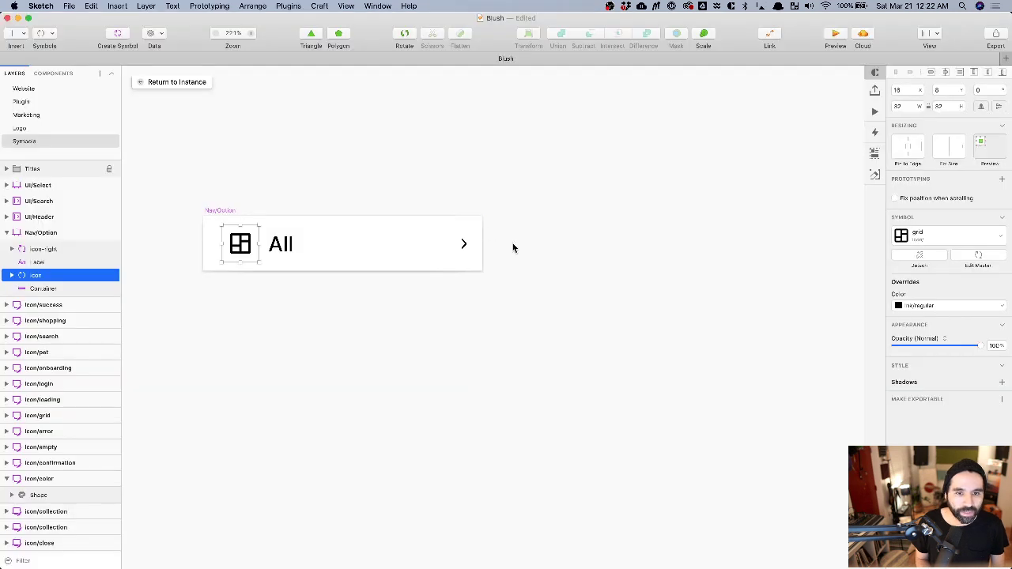
key("alt")
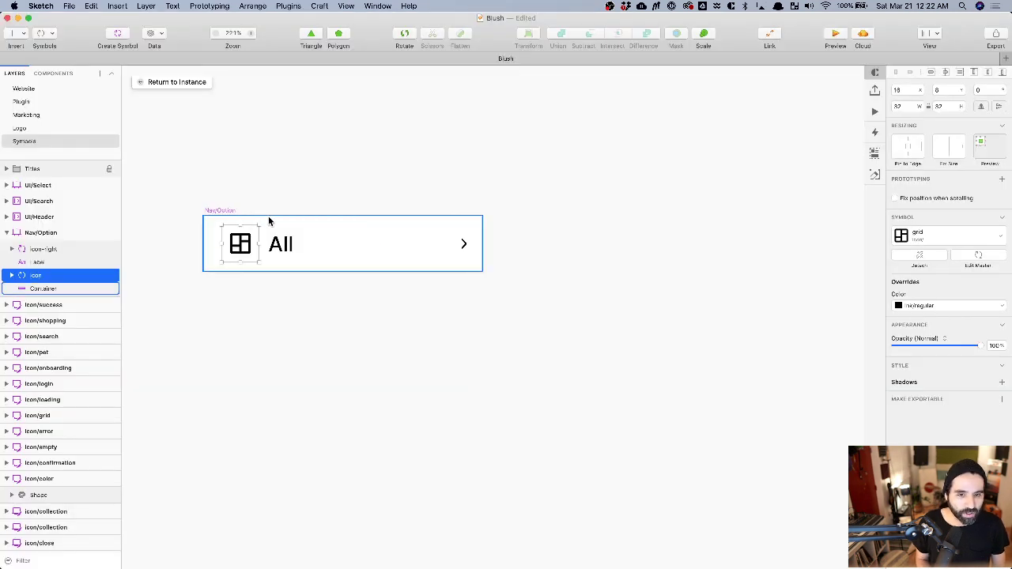
key("super+Tab")
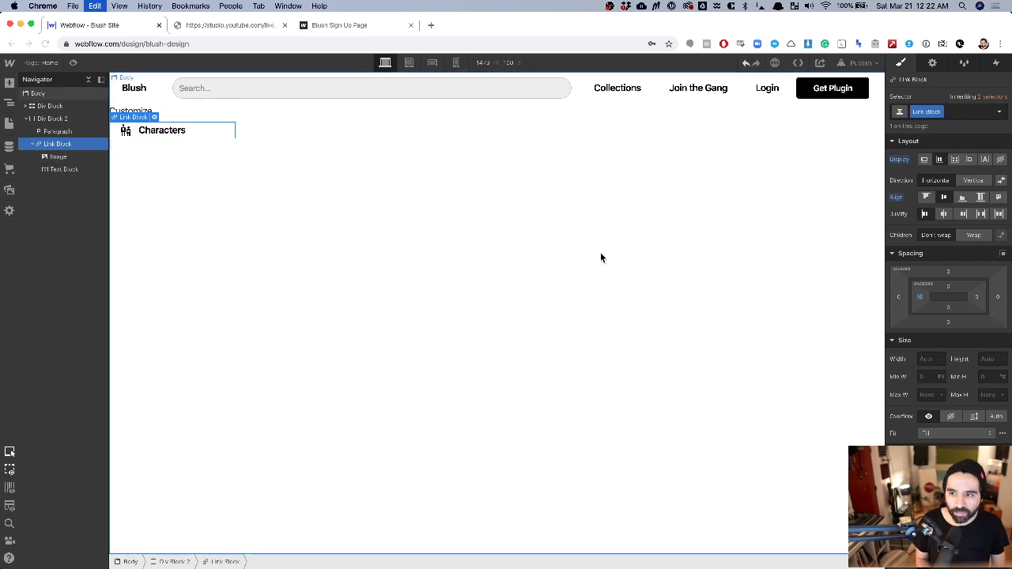
left_click_drag(949, 287, 966, 301)
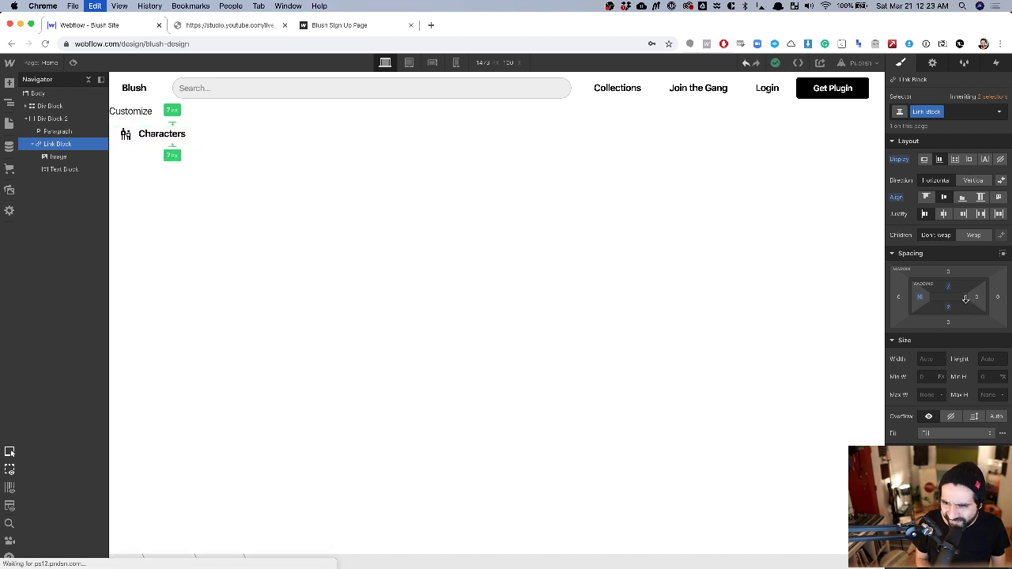
left_click(423, 154)
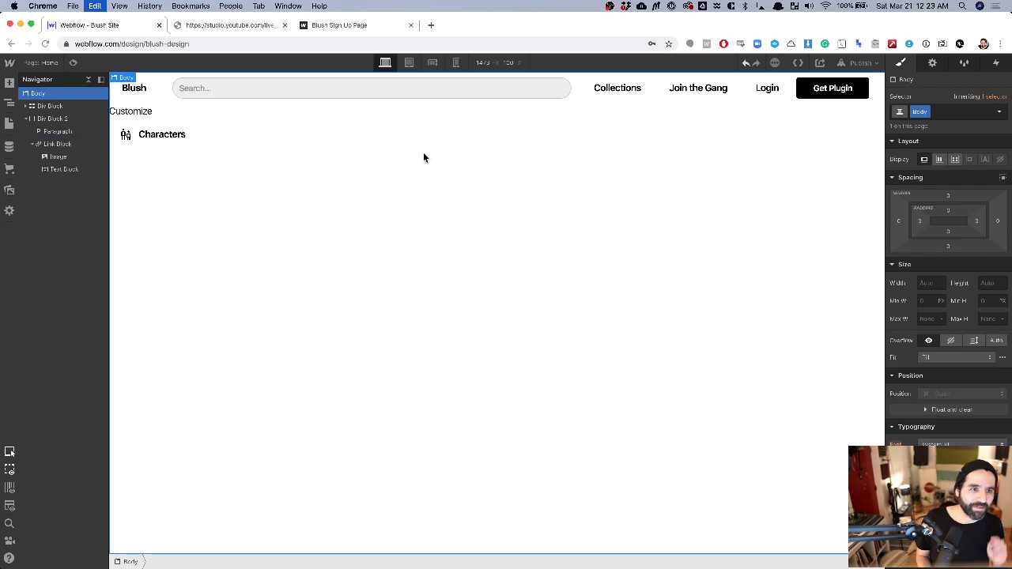
Rename the Characters link block's class to sidenav-link.
left_click(139, 146)
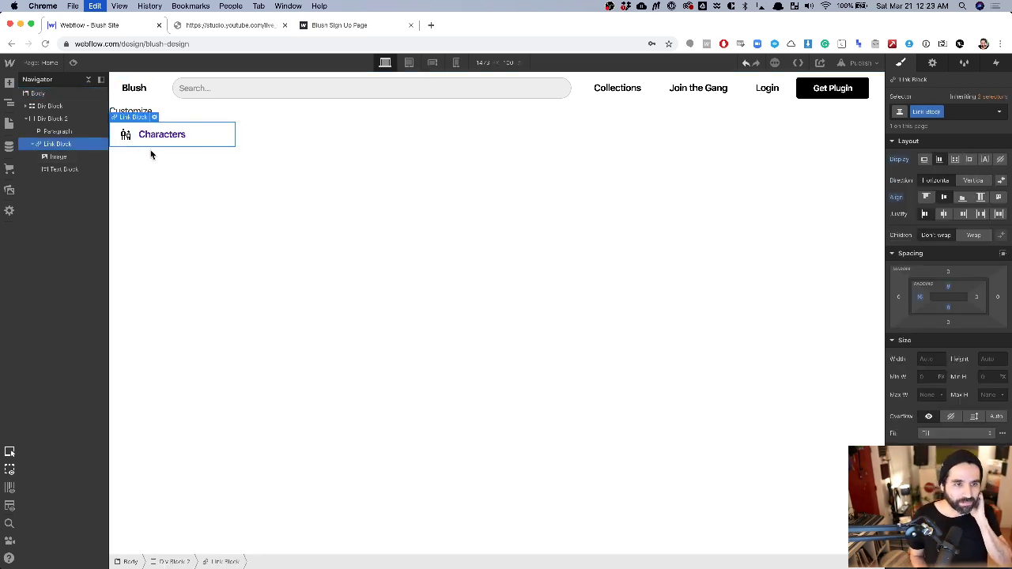
left_click(941, 111)
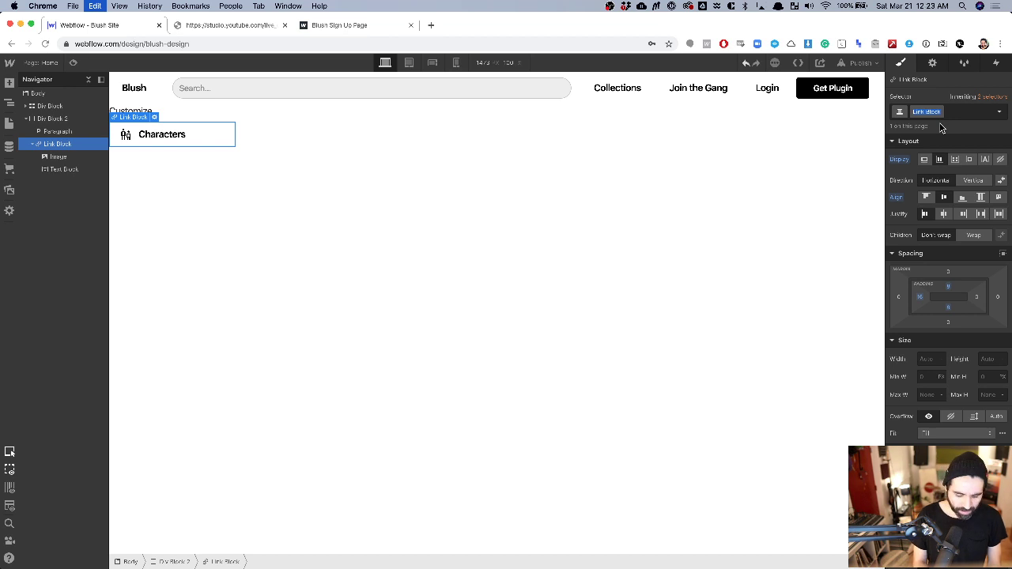
type("side")
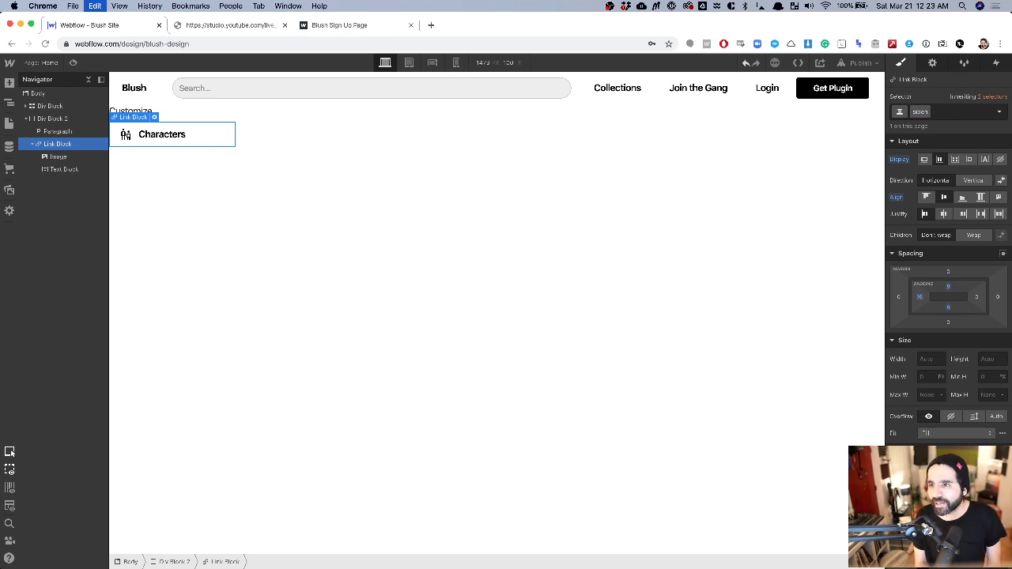
type("nav-link")
key("Return")
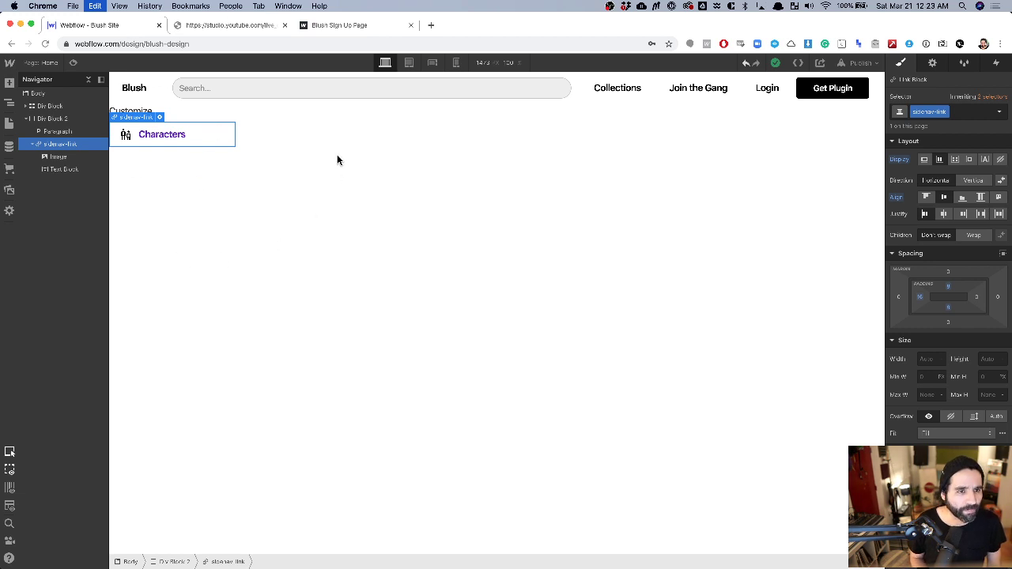
Duplicate the Characters sidenav-link block twice to stack three links in the sidebar.
key("super+d")
left_click(192, 111)
left_click(212, 156)
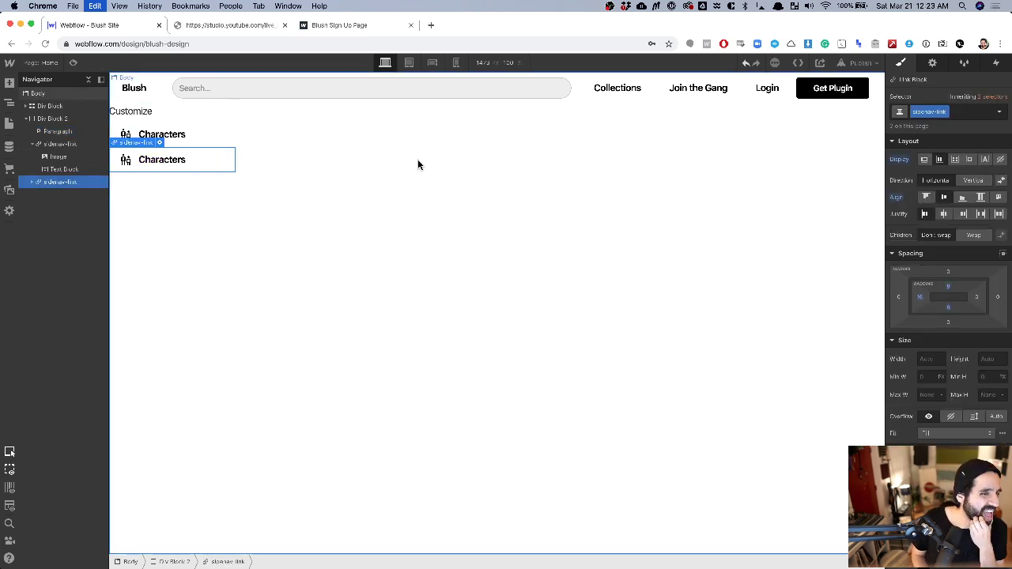
key("super+d")
left_click(277, 226)
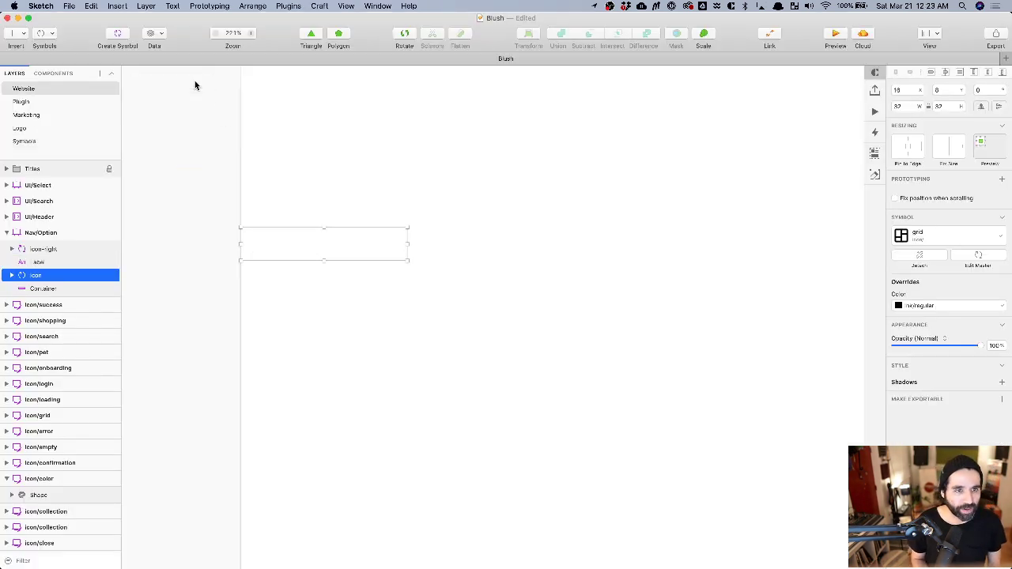
Return to the option's instance in Sketch's sidebar design, and in Webflow change the second link's label to Confirmation.
left_click(195, 83)
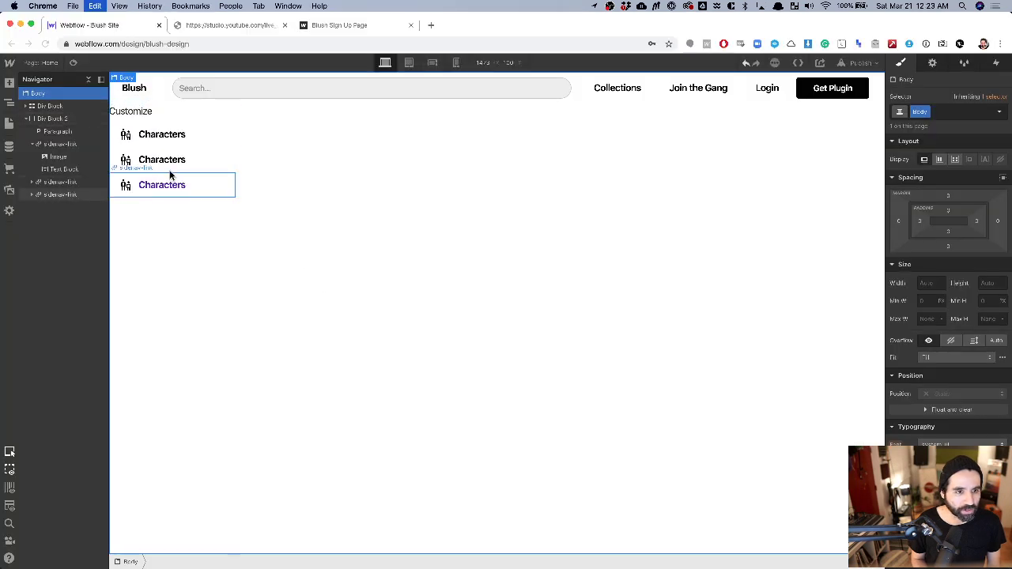
double_click(164, 161)
double_click(164, 162)
type("Confirmation")
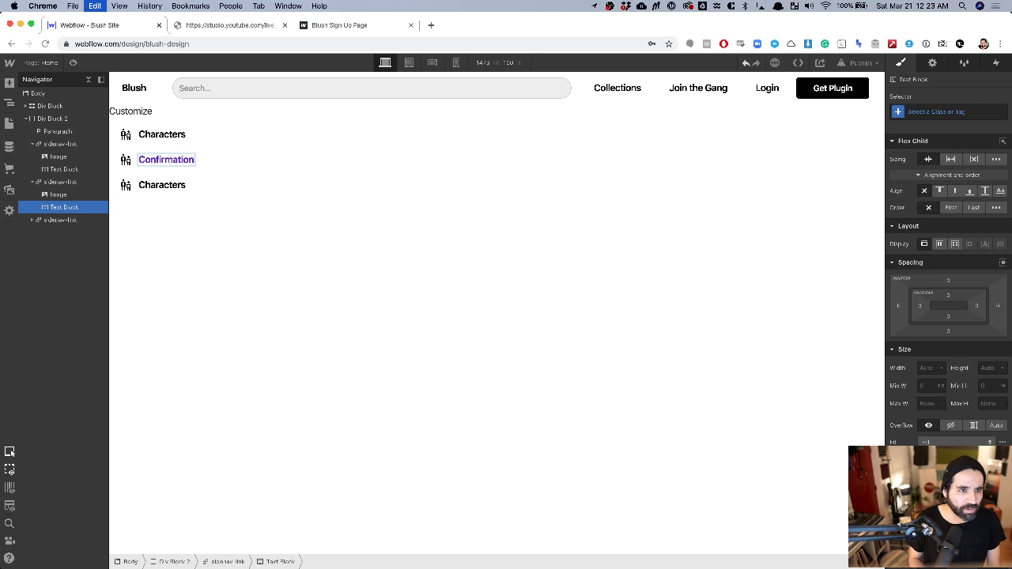
Replace the Confirmation link's icon with the circled check mark SVG found by searching the image assets.
left_click(128, 162)
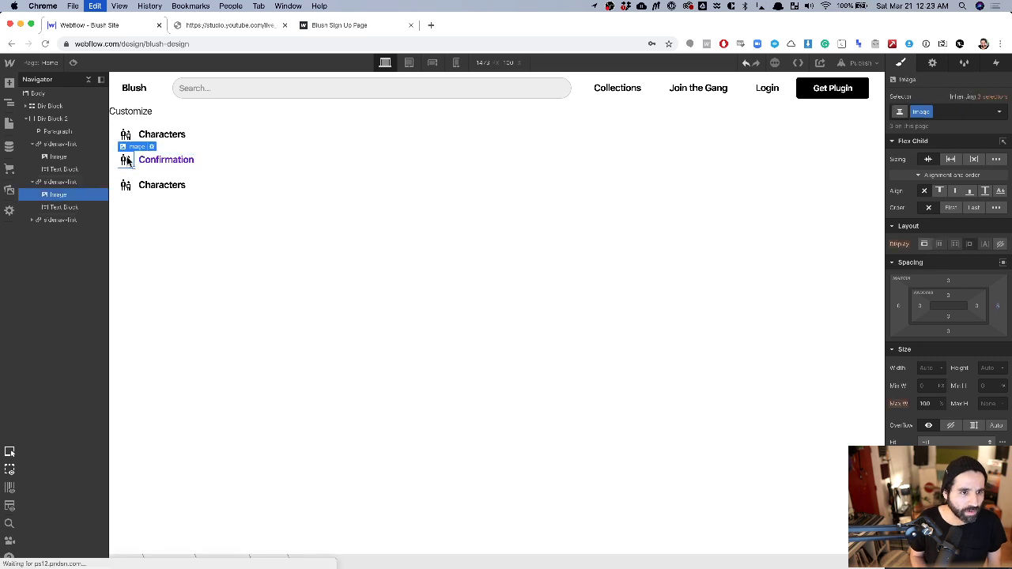
double_click(129, 162)
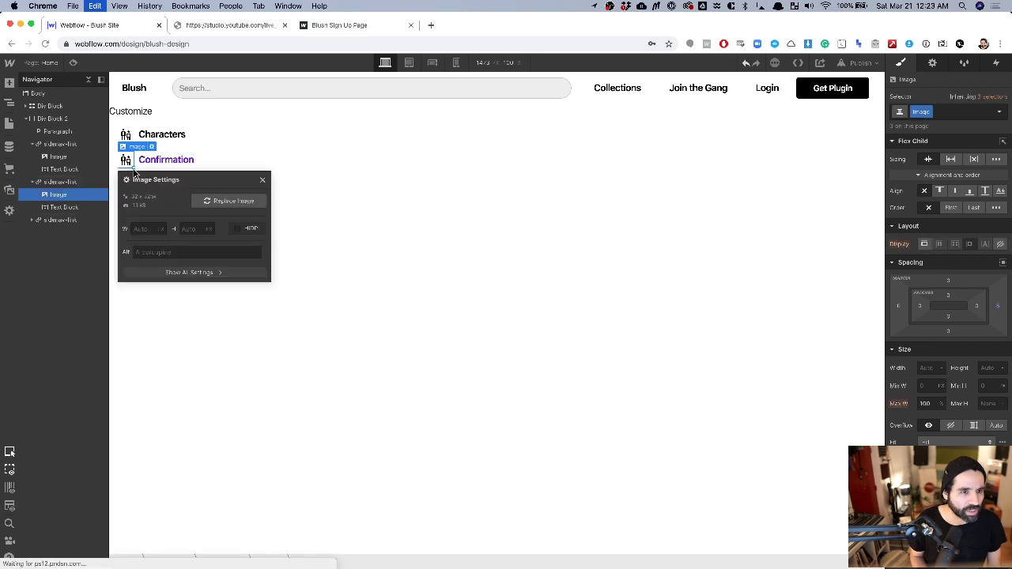
left_click(225, 204)
left_click(72, 131)
key("super+a")
key("BackSpace")
type("chec")
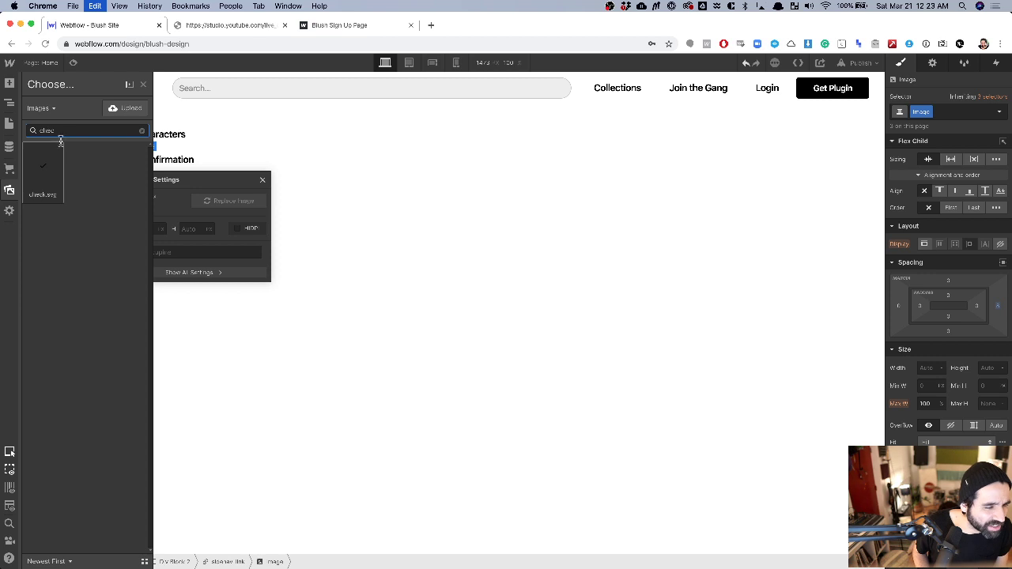
type("co")
key("super+a")
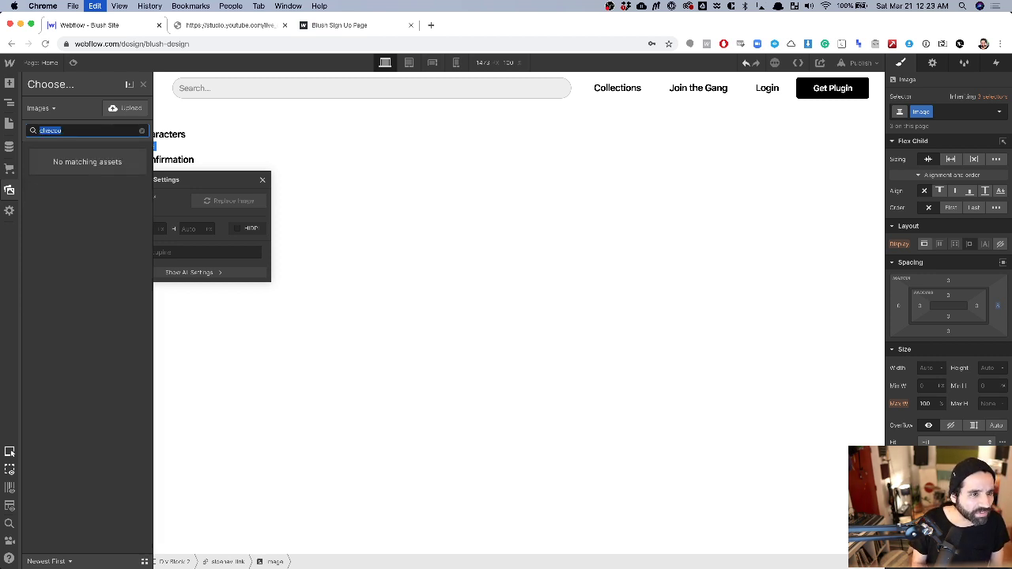
key("BackSpace")
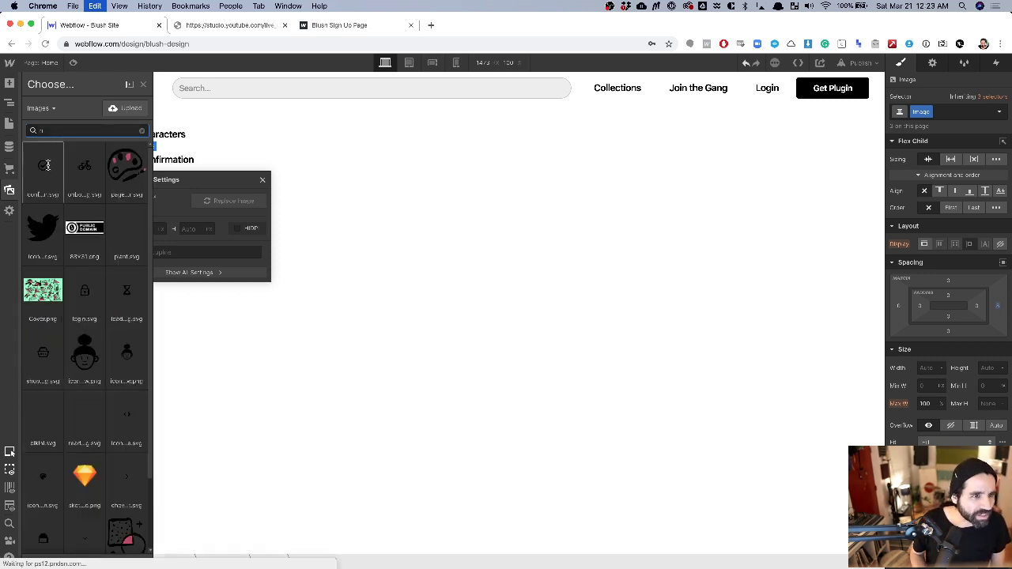
left_click(44, 165)
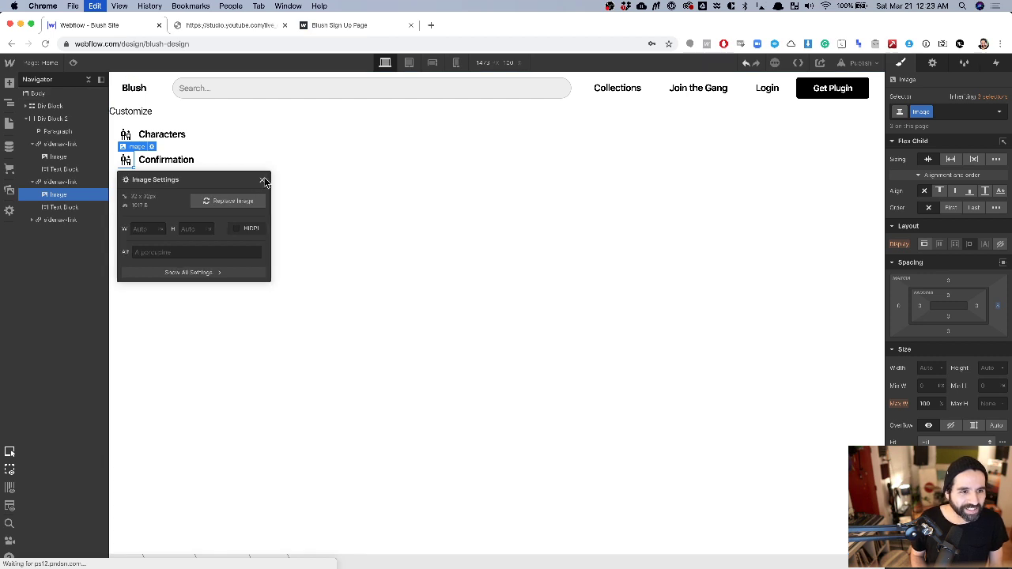
left_click(264, 180)
Check the next category in Sketch, and in Webflow replace the third link's icon with the SVG found by searching the assets for "empty".
left_click(125, 185)
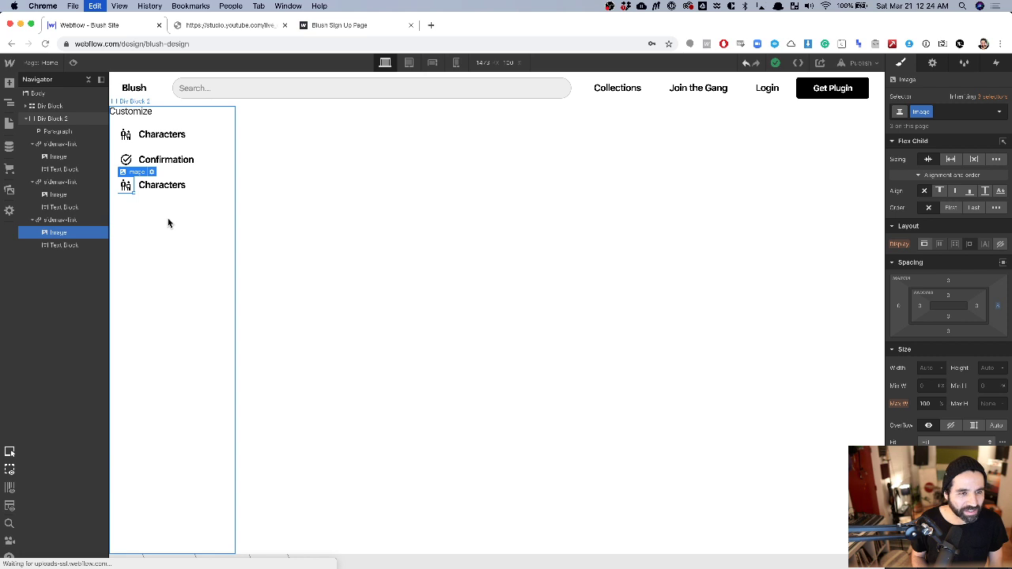
key("super+Tab")
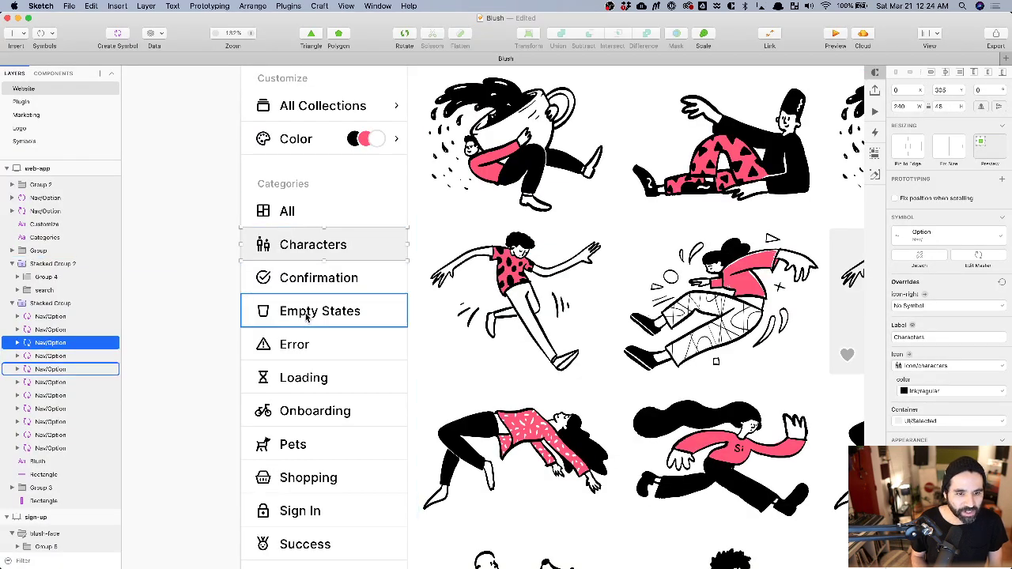
key("super+Tab")
double_click(129, 187)
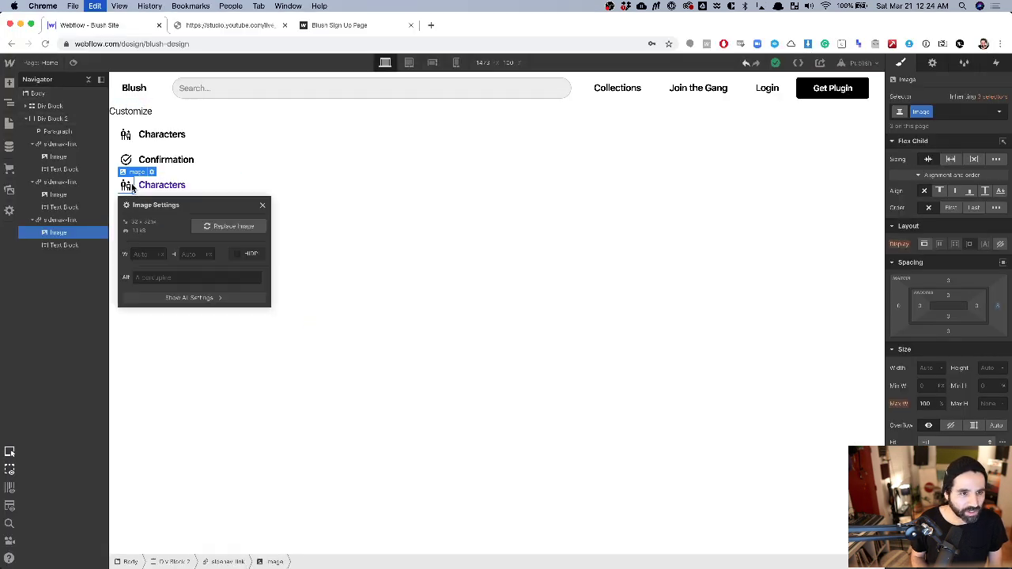
left_click(237, 226)
left_click(54, 133)
type("empty")
left_click(43, 166)
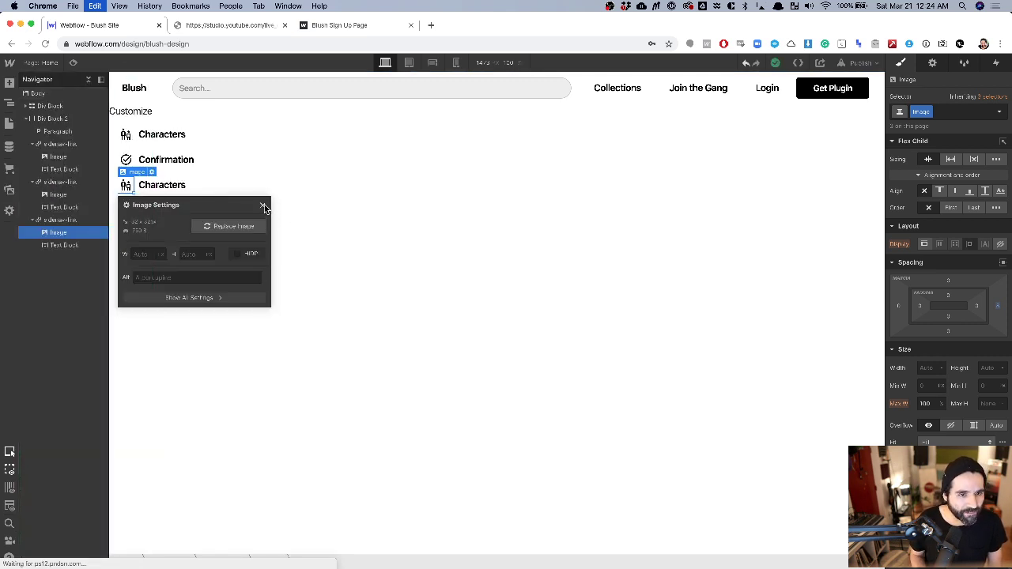
left_click(265, 206)
Change the third sidebar link's label to Empty State.
left_click(164, 186)
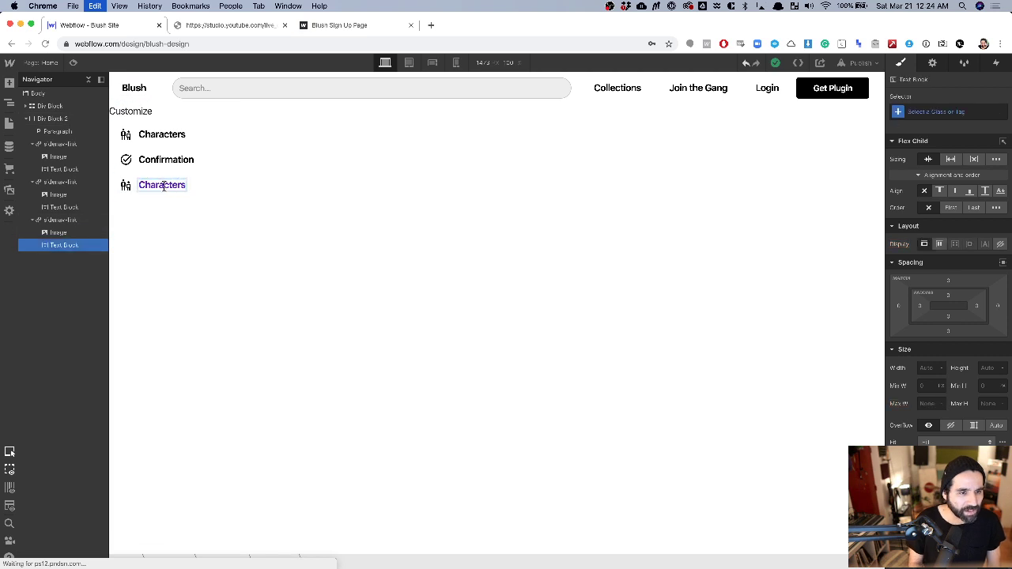
type("Emp")
key("super+a")
type("Em")
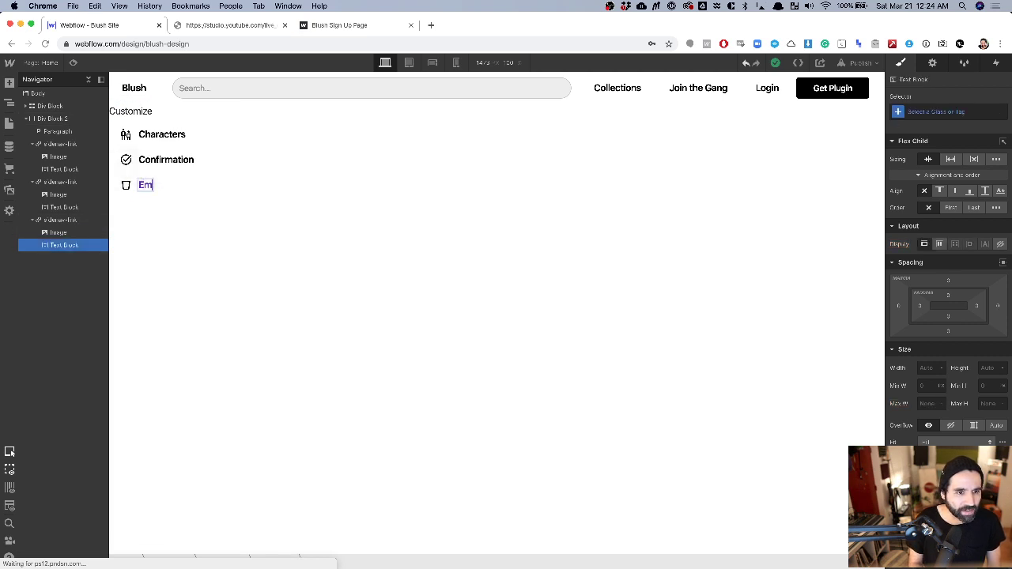
type("pty")
key("super+a")
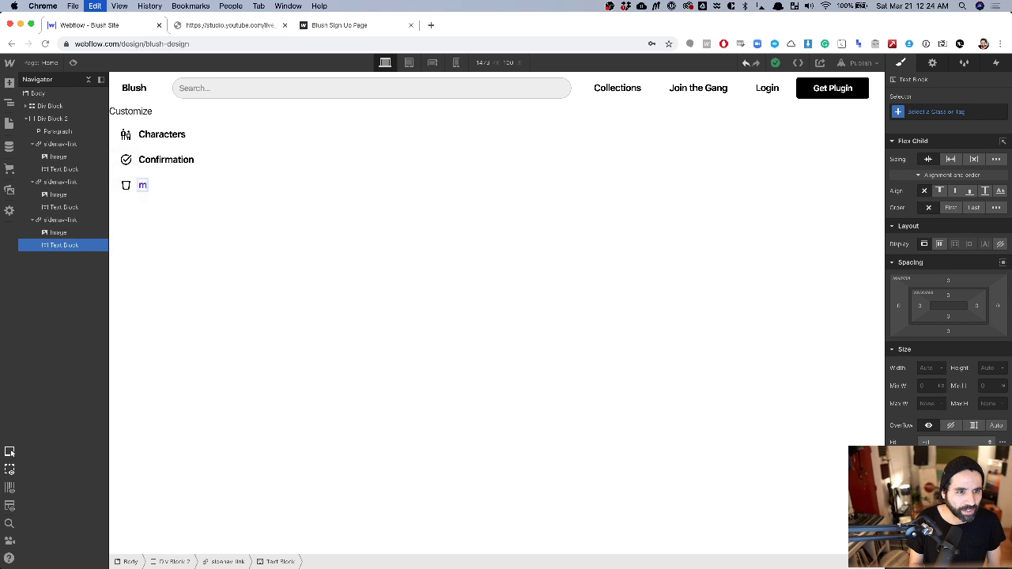
key("BackSpace")
type("Empty State")
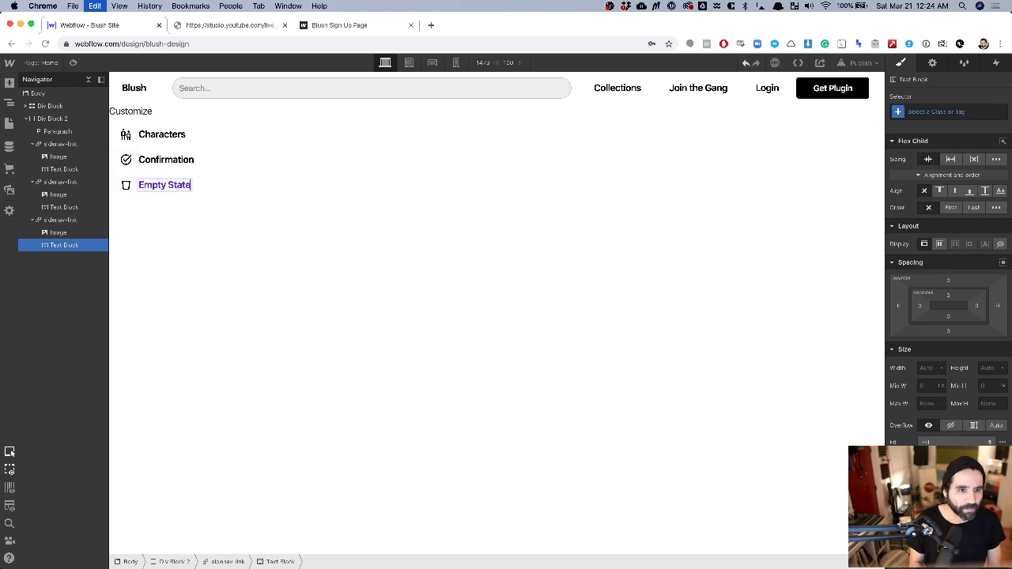
key("Escape")
left_click(392, 184)
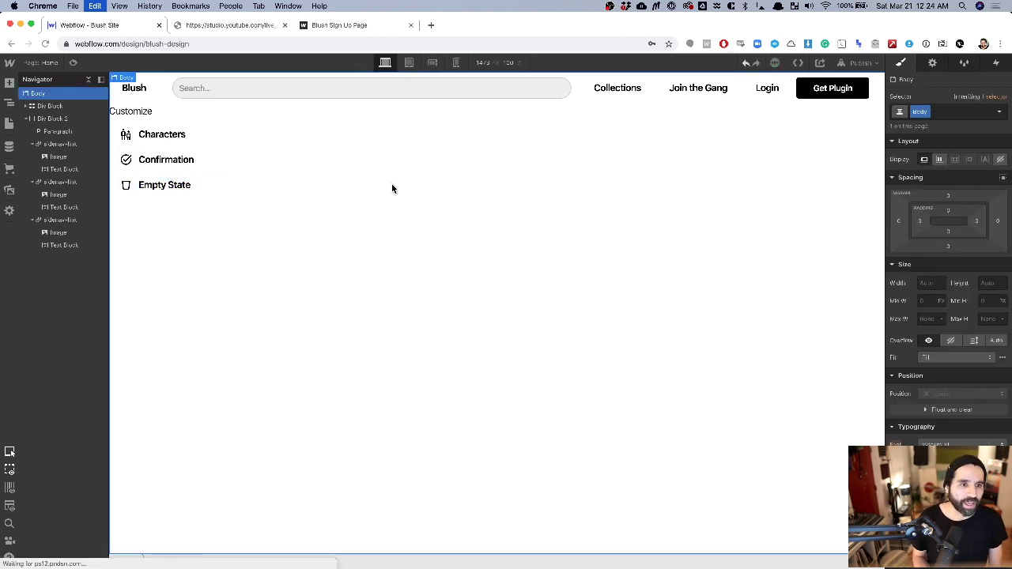
Check the remaining categories in Sketch, and in Webflow paste seven copies of the Empty State link into the sidebar.
left_click(186, 178)
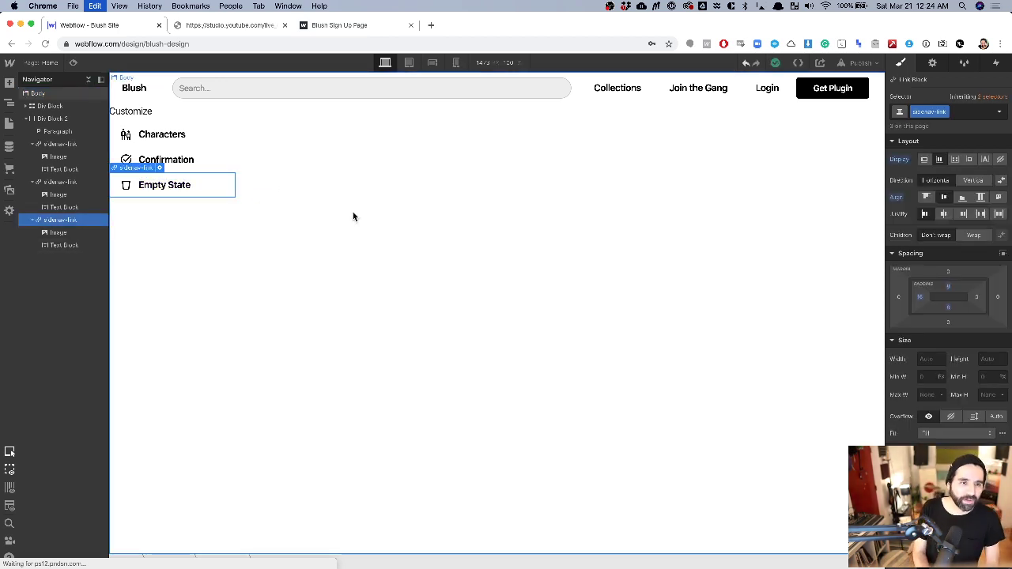
key("super+v")
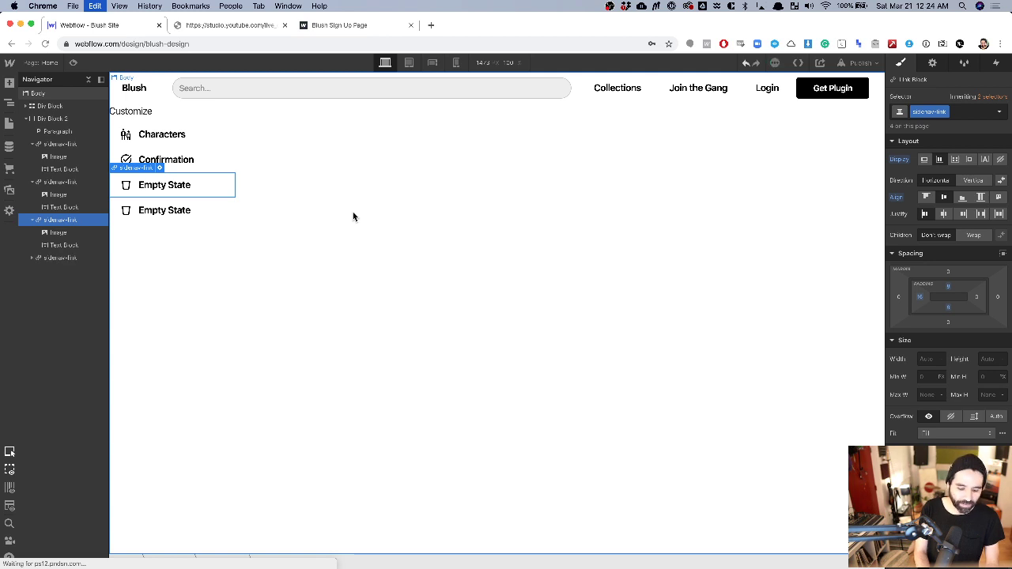
key("super+Tab")
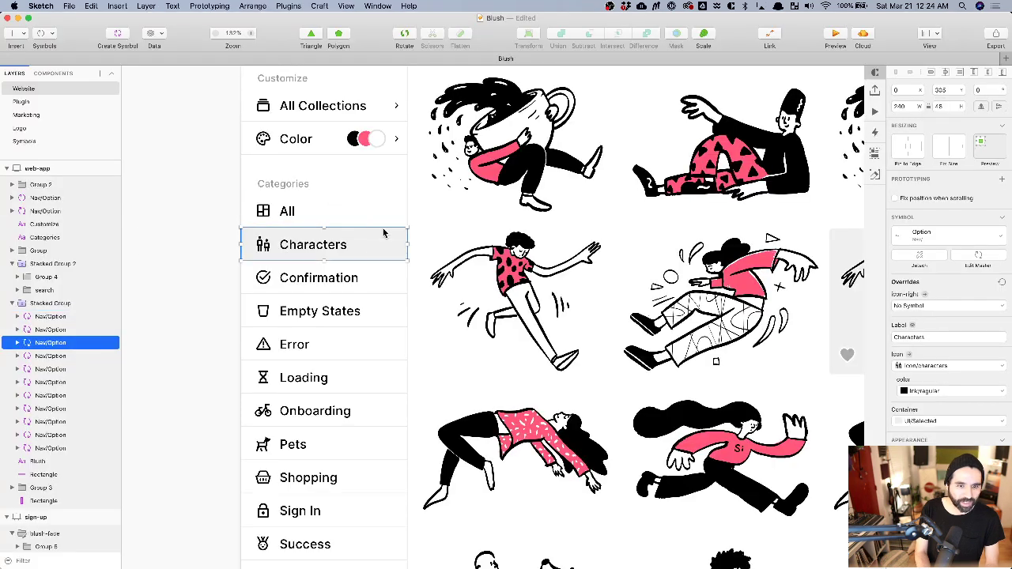
scroll(368, 227, "down", 3)
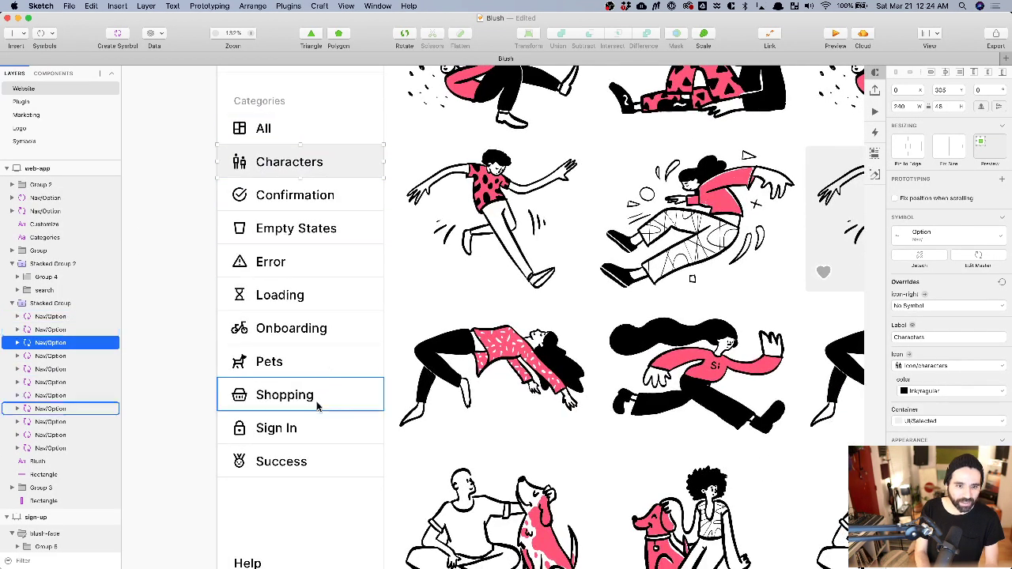
key("super+Tab")
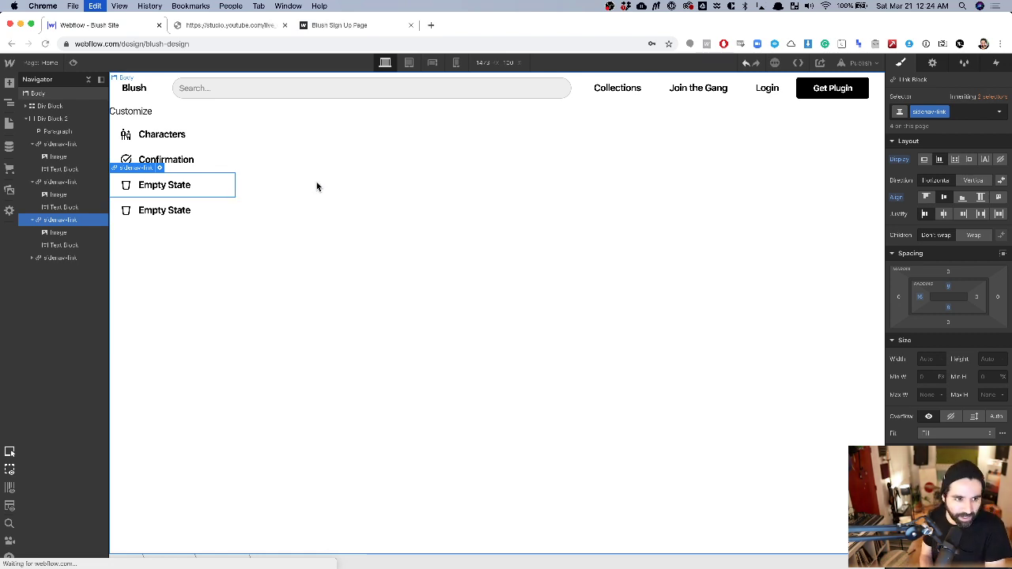
key("super+v")
key("super+v")
key("super+v")
key("super+v")
key("super+v")
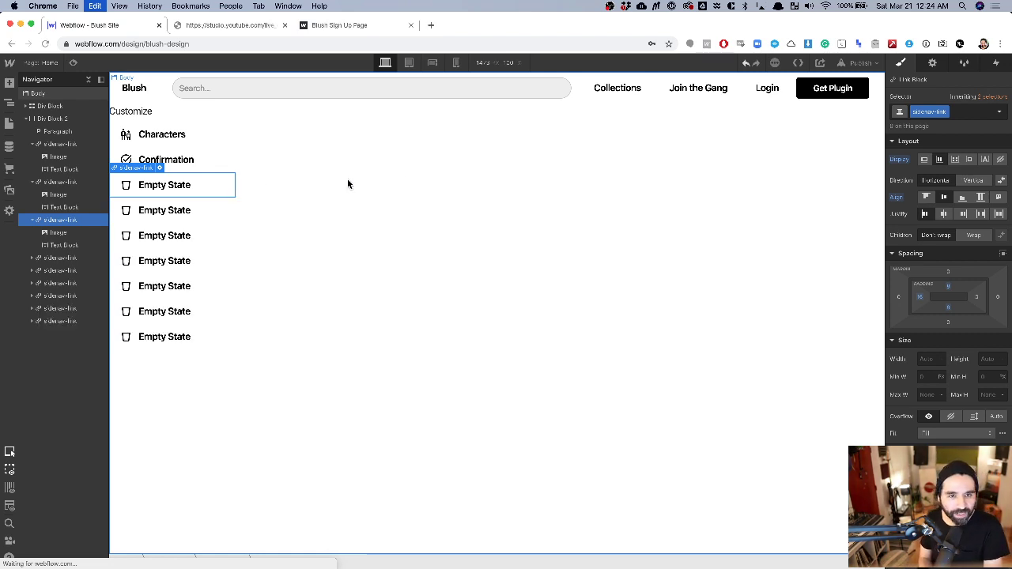
key("super+v")
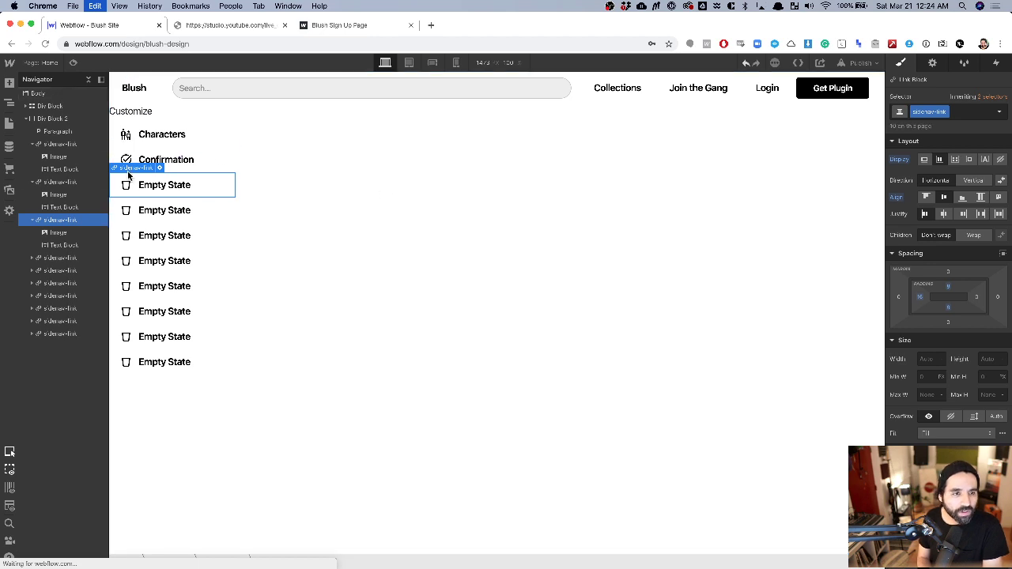
Select the Customize paragraph in Webflow, and in Sketch examine the text style and colour of the Categories label.
left_click(146, 115)
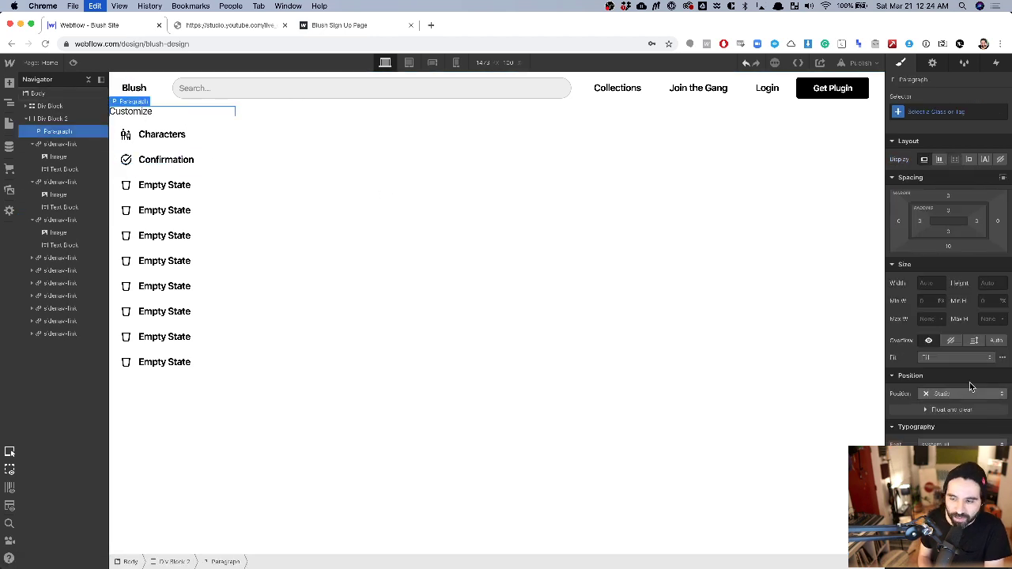
key("super+Tab")
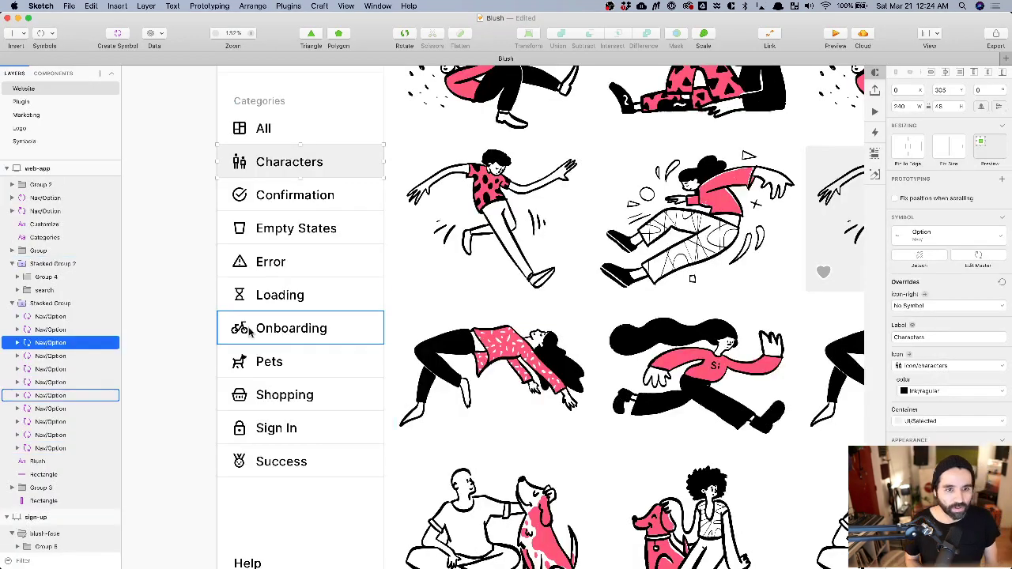
left_click(257, 105)
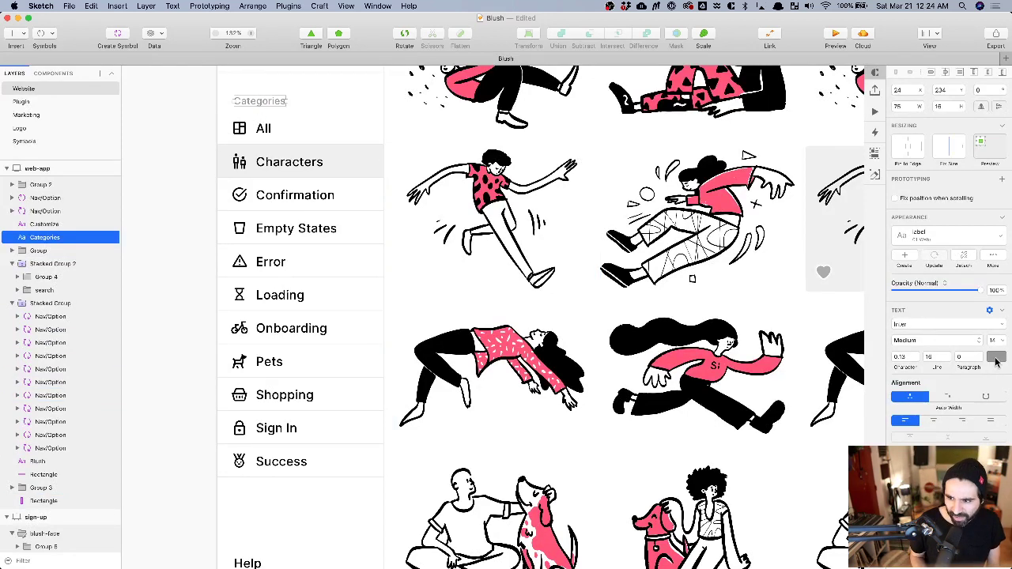
left_click(996, 357)
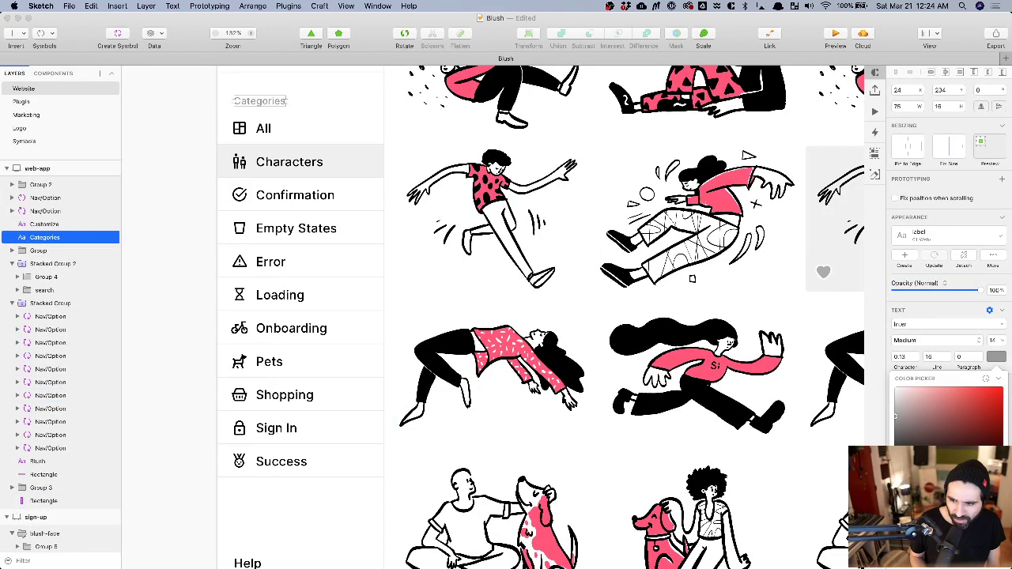
left_click(997, 321)
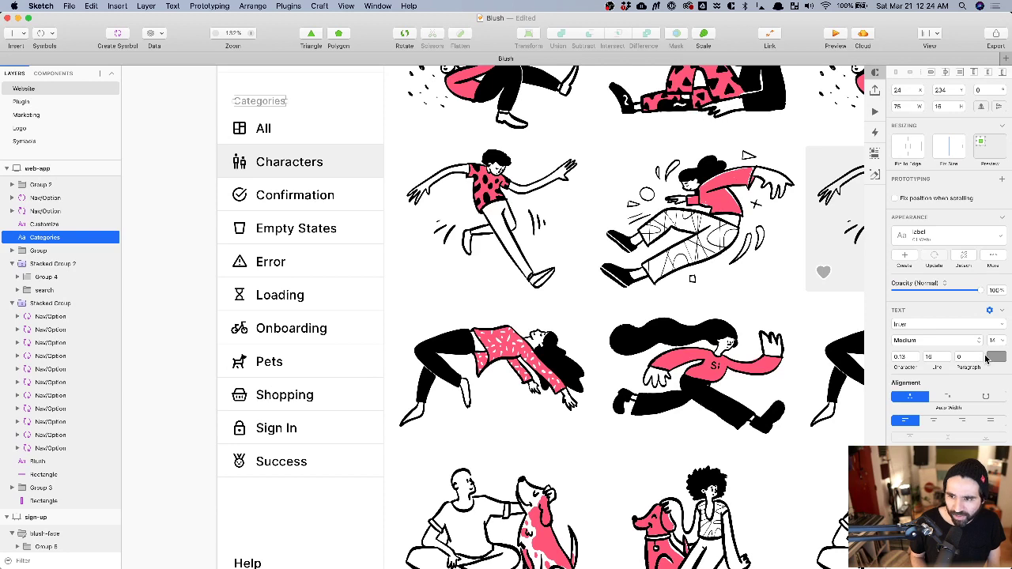
Back in Webflow, set the Customize paragraph's text colour to #999999.
key("super+Tab")
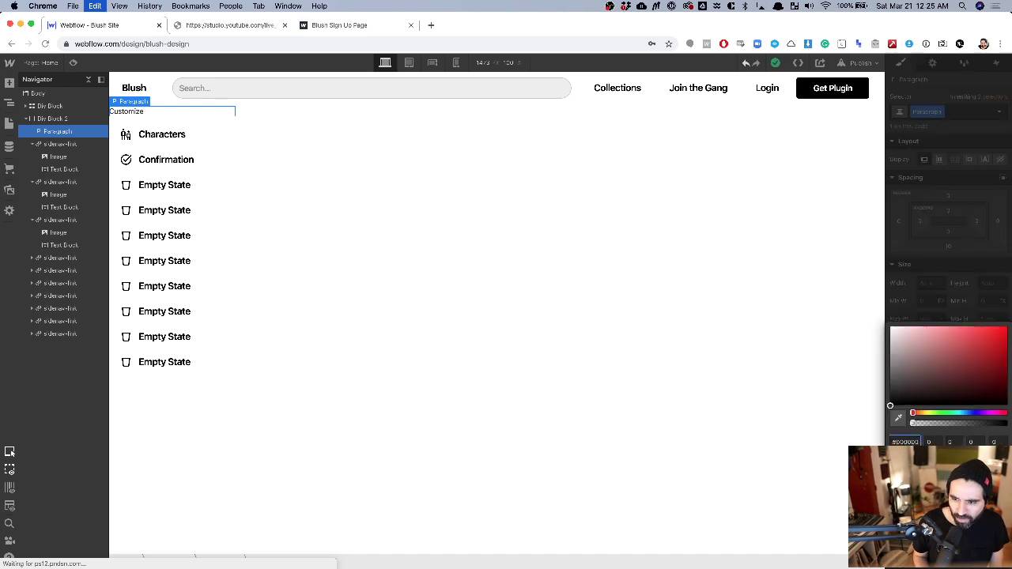
key("super+a")
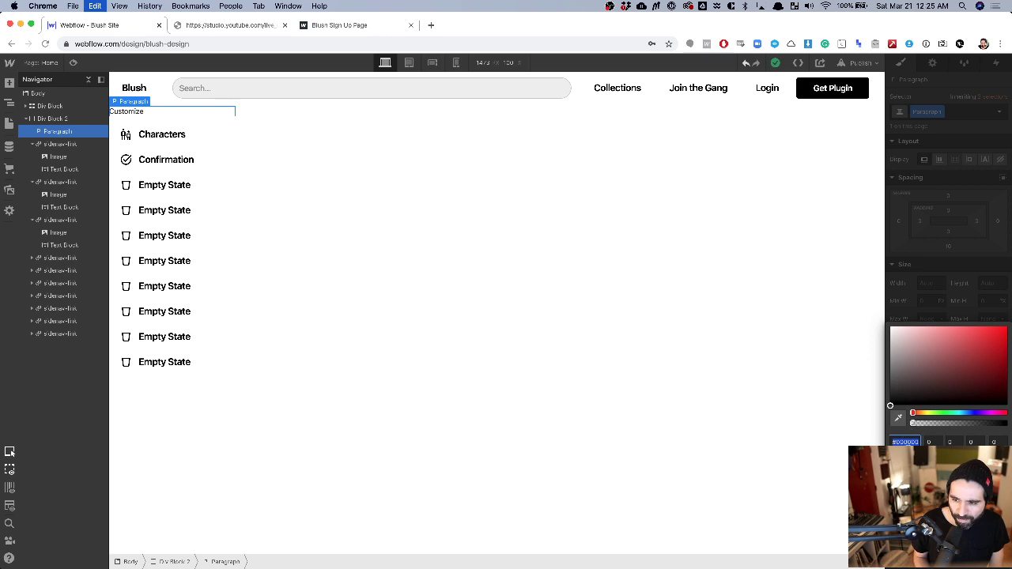
type("999999")
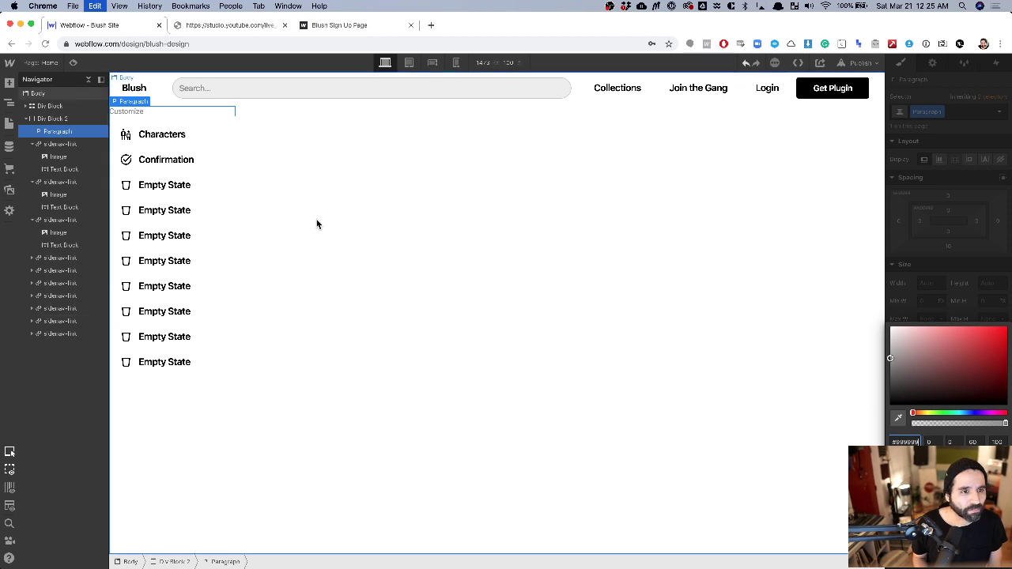
left_click(941, 277)
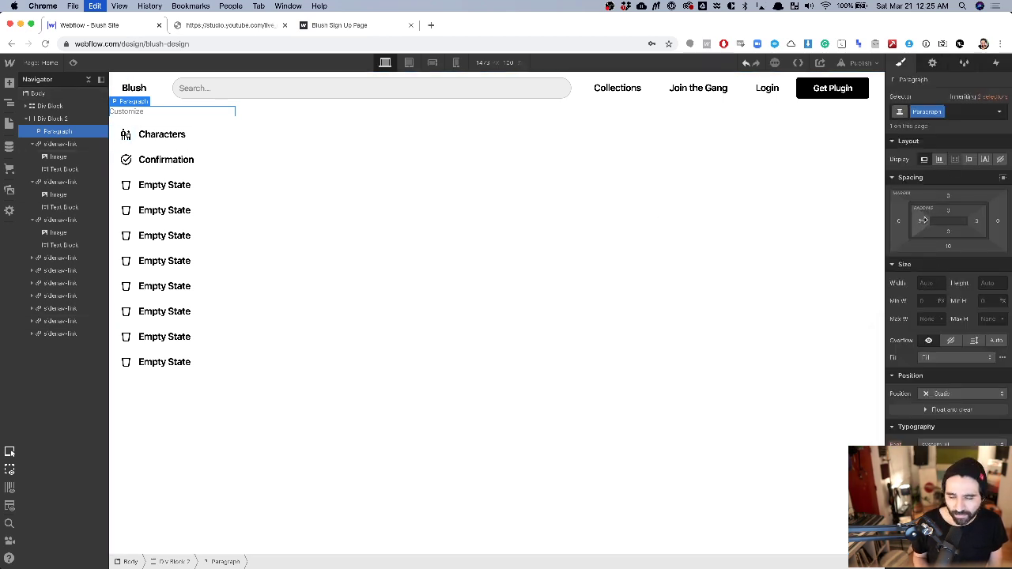
Measure the Categories label's left offset in Sketch, and in Webflow set the Customize paragraph's left padding to 24 px.
key("super+Tab")
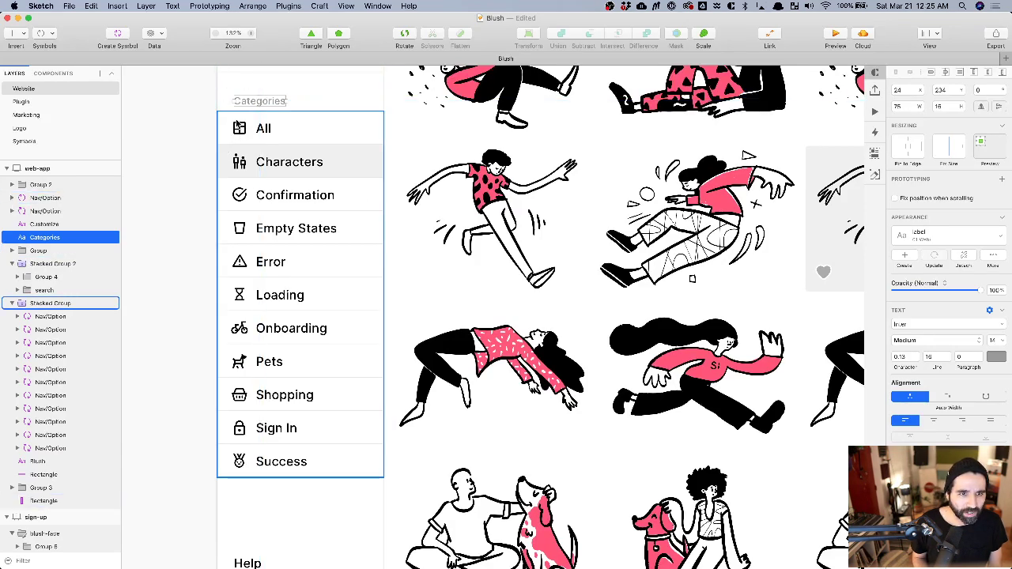
key("alt")
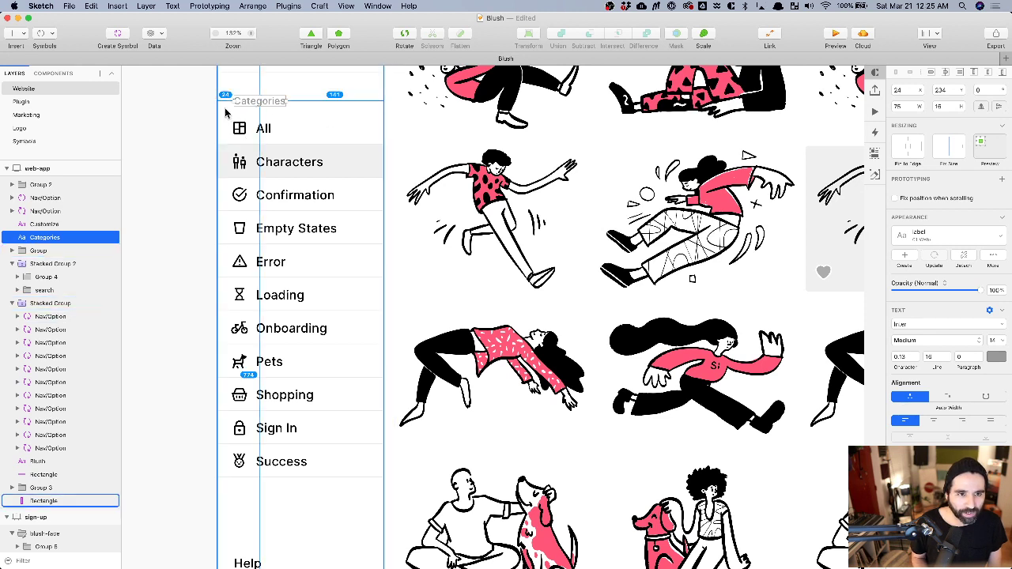
key("super+Tab")
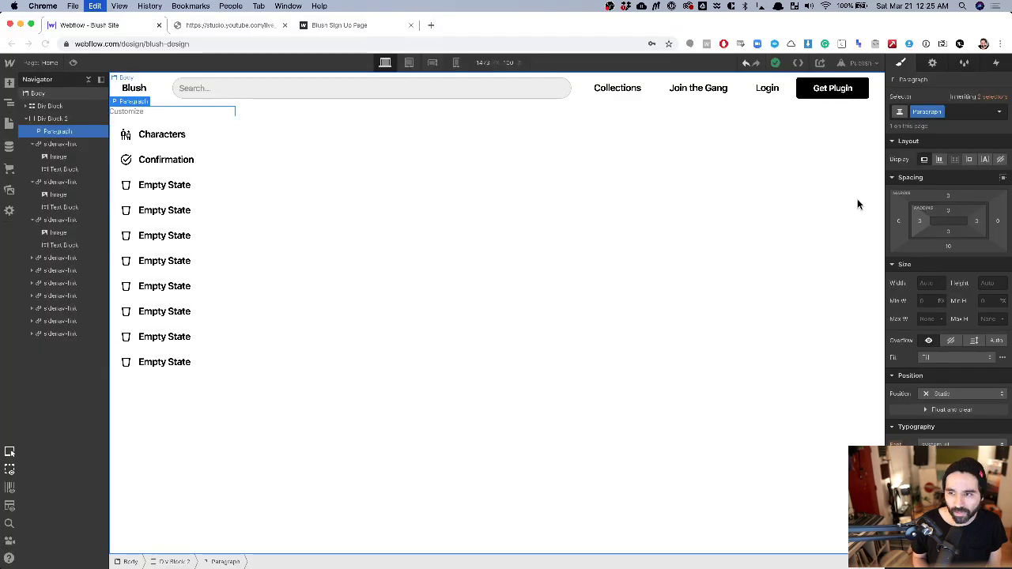
left_click(922, 222)
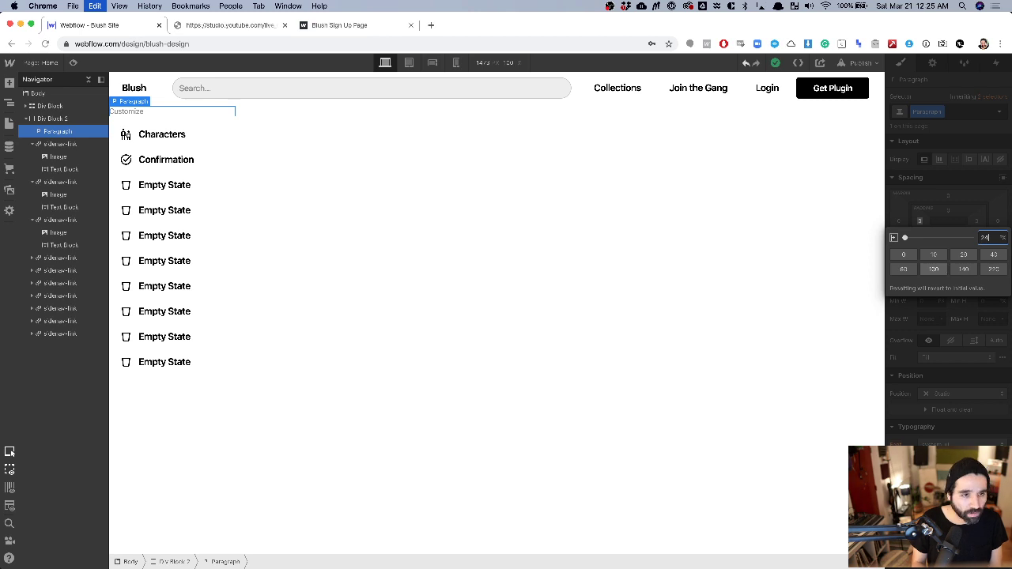
key("Return")
Check the Categories label's spacing in Sketch, and in Webflow set the Customize paragraph's bottom margin to 8 px.
key("super+Tab")
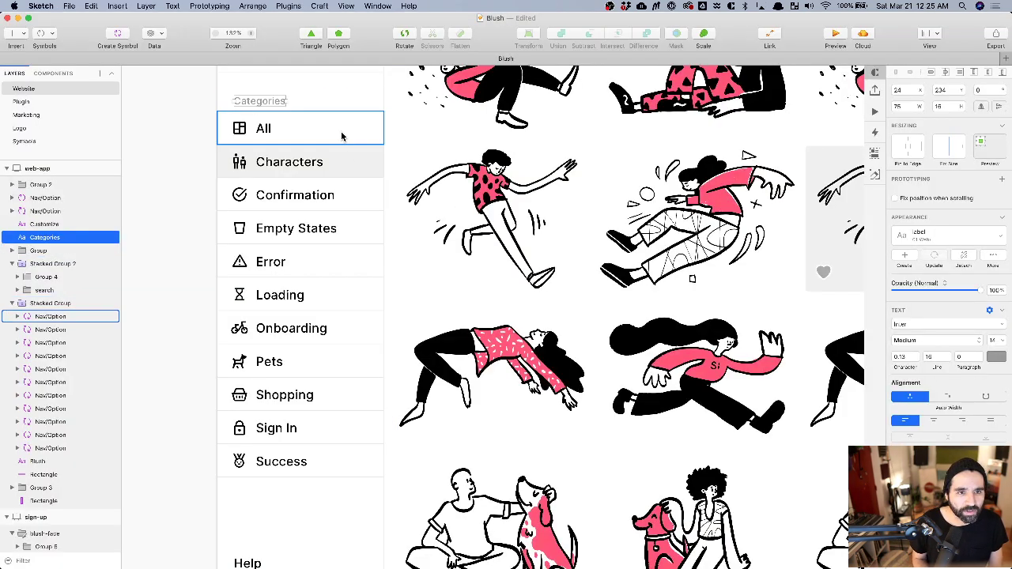
key("super+Tab")
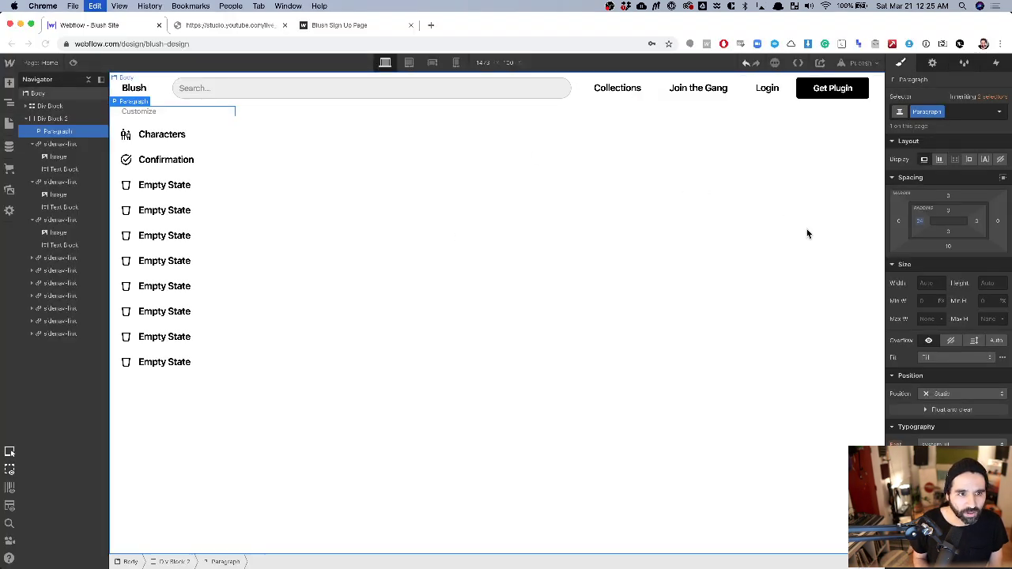
left_click(175, 131)
left_click(156, 112)
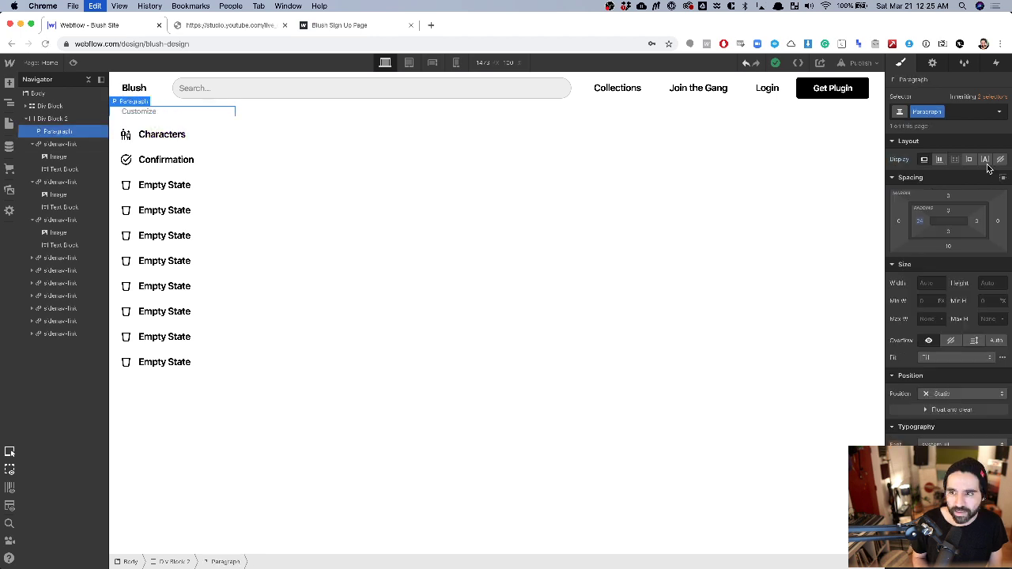
left_click(949, 245)
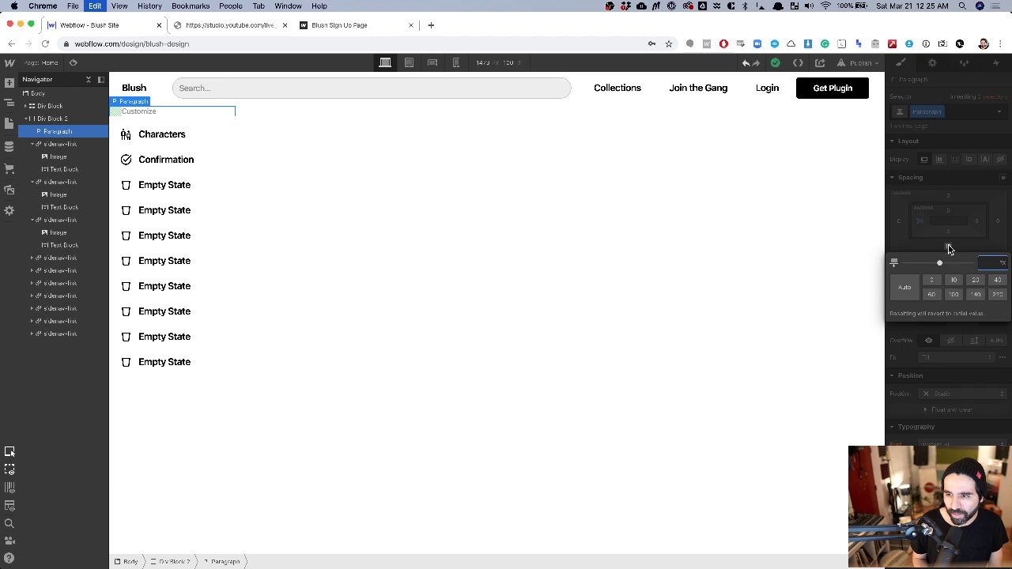
type("8")
key("Return")
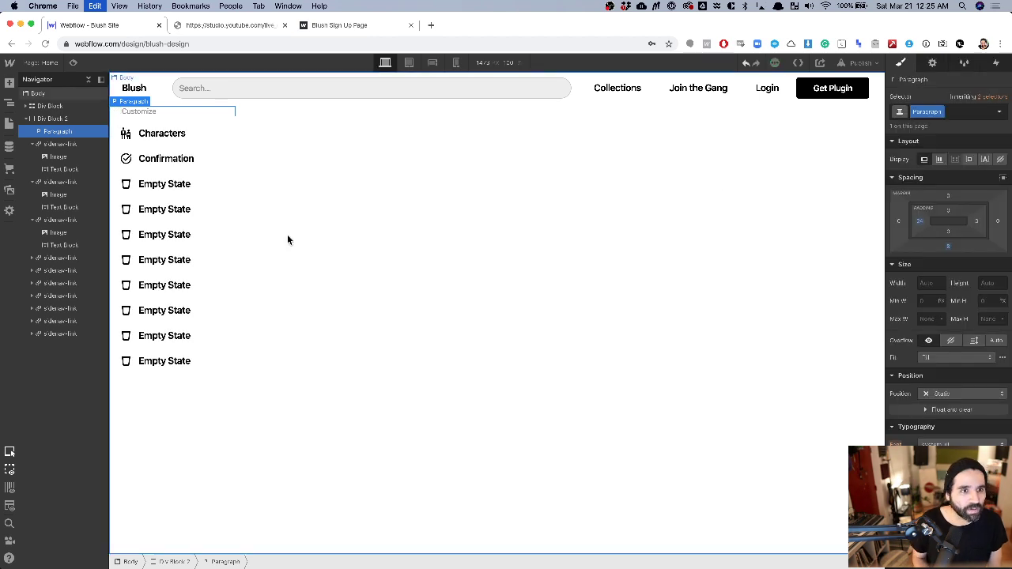
Select the Characters link block and switch its sidenav-link class to the Hover state.
left_click(381, 178)
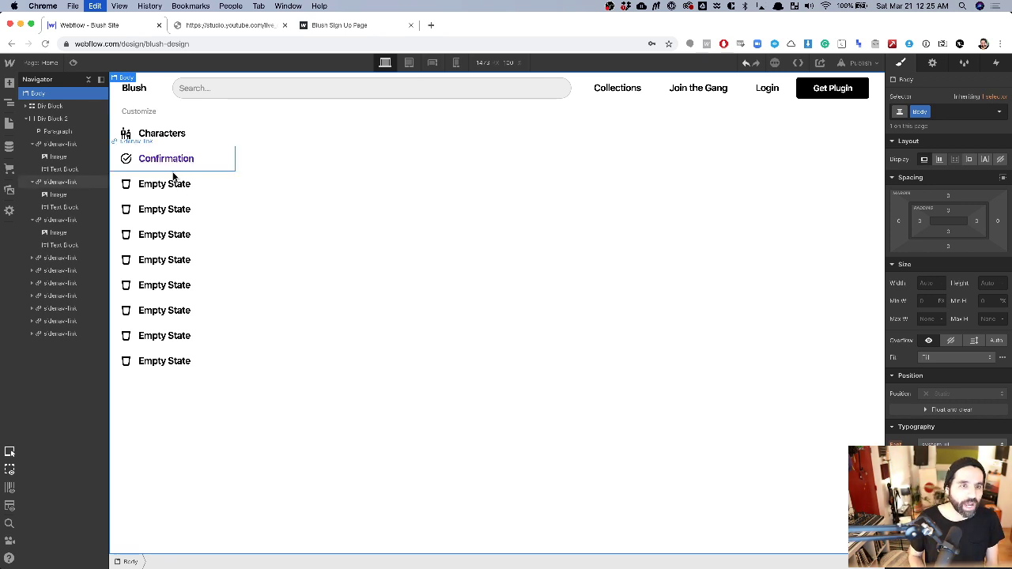
left_click(207, 131)
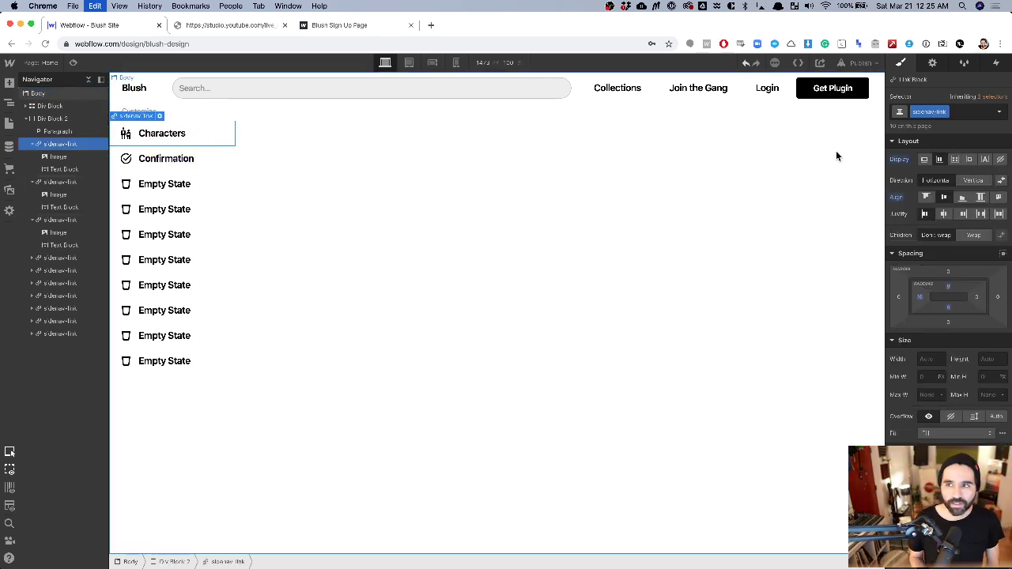
left_click(1000, 111)
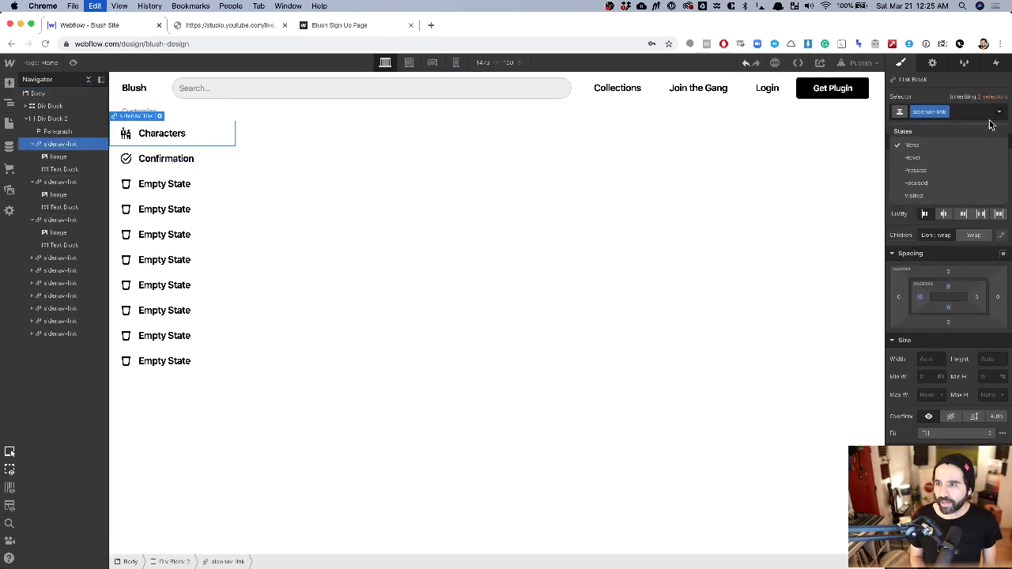
left_click(951, 154)
In Sketch, open the Nav/Option symbol, draw a rectangle about 95 by 69 below it, and apply the Ink light layer style to look up its fill hex.
key("super+Tab")
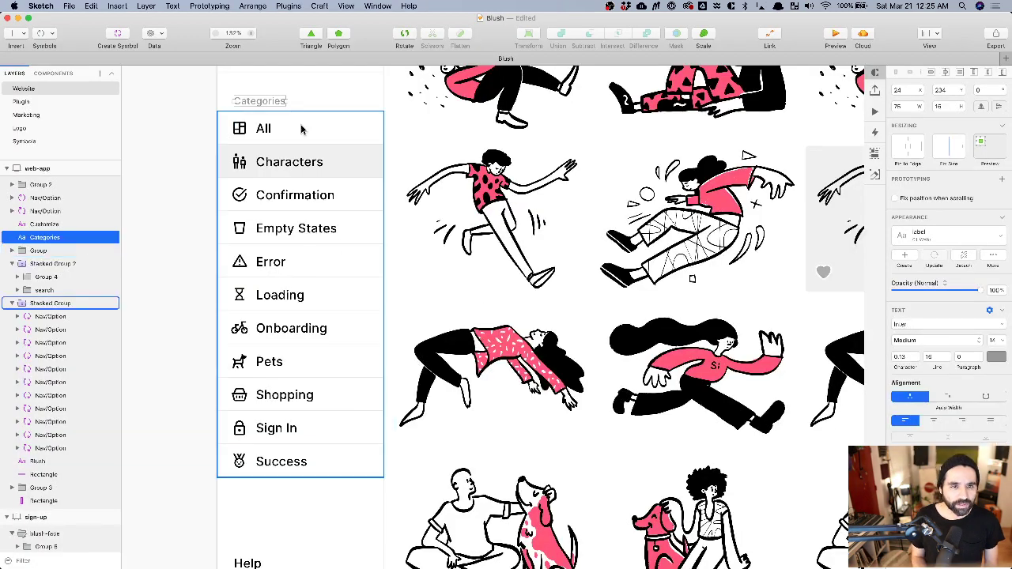
double_click(293, 151)
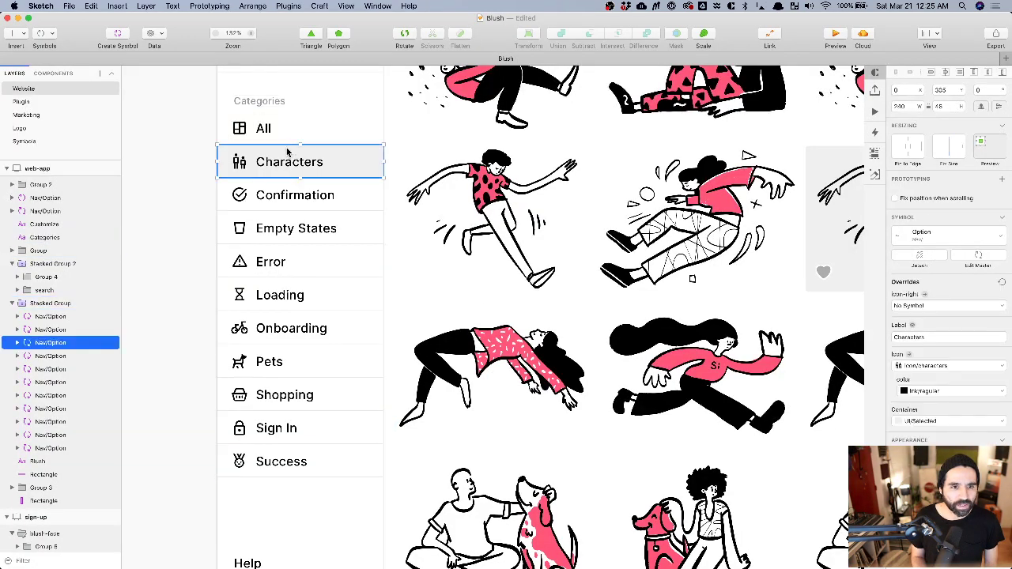
double_click(230, 154)
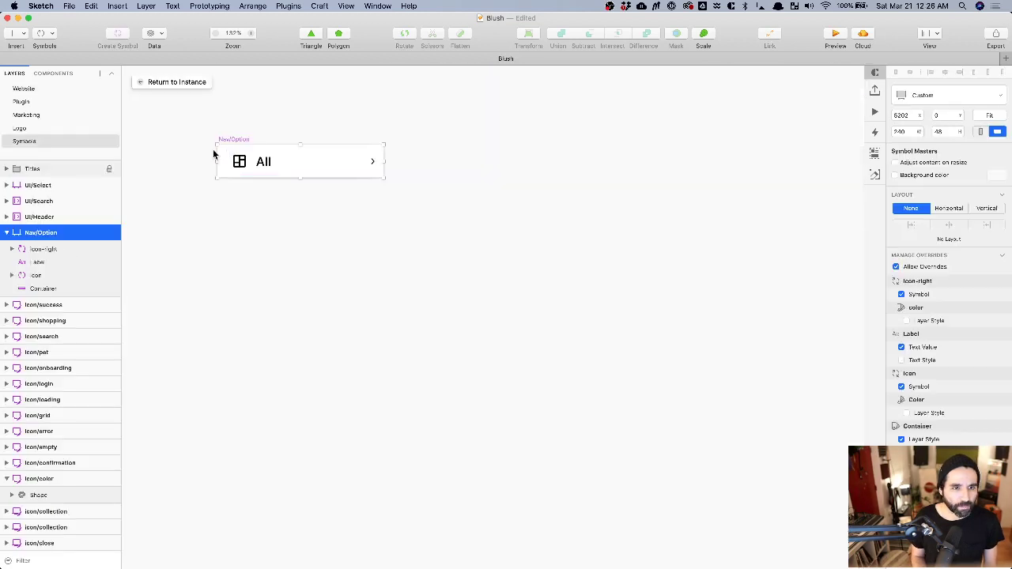
key("r")
left_click_drag(216, 208, 284, 255)
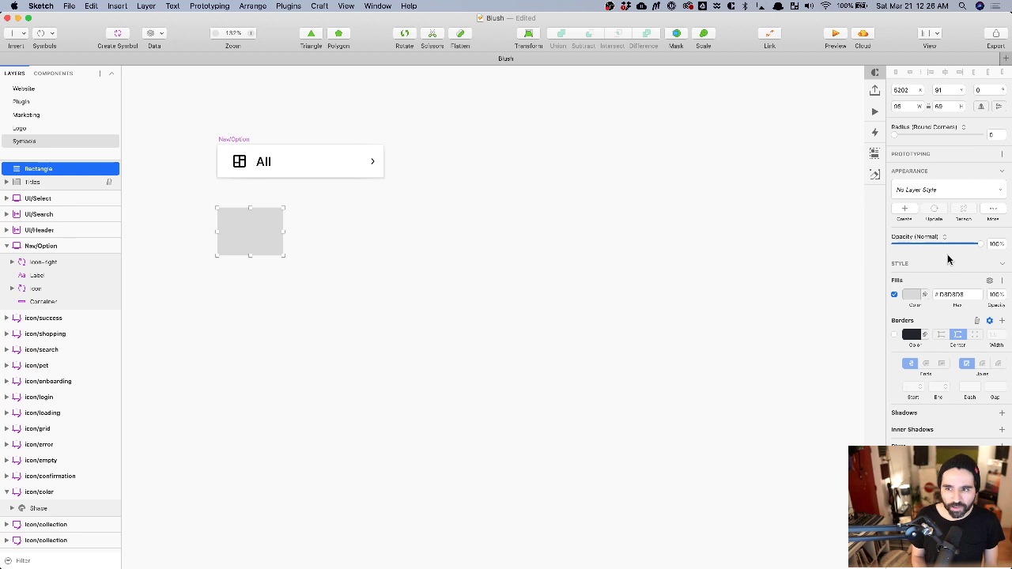
left_click(976, 192)
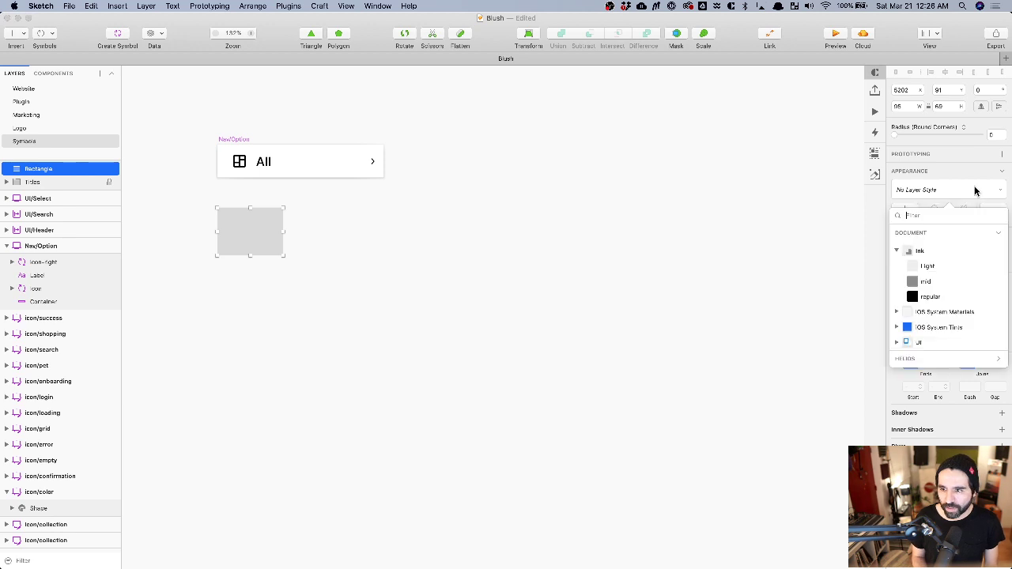
left_click(949, 268)
left_click(952, 295)
Back in Webflow, set the sidenav-link Hover state's background colour to #efefef.
key("super+Tab")
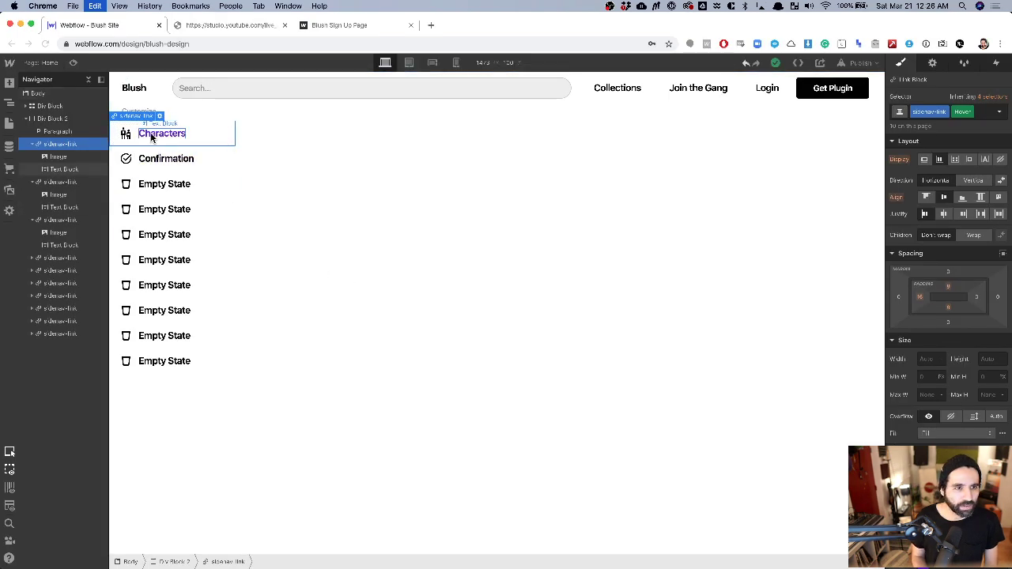
scroll(961, 332, "down", 1)
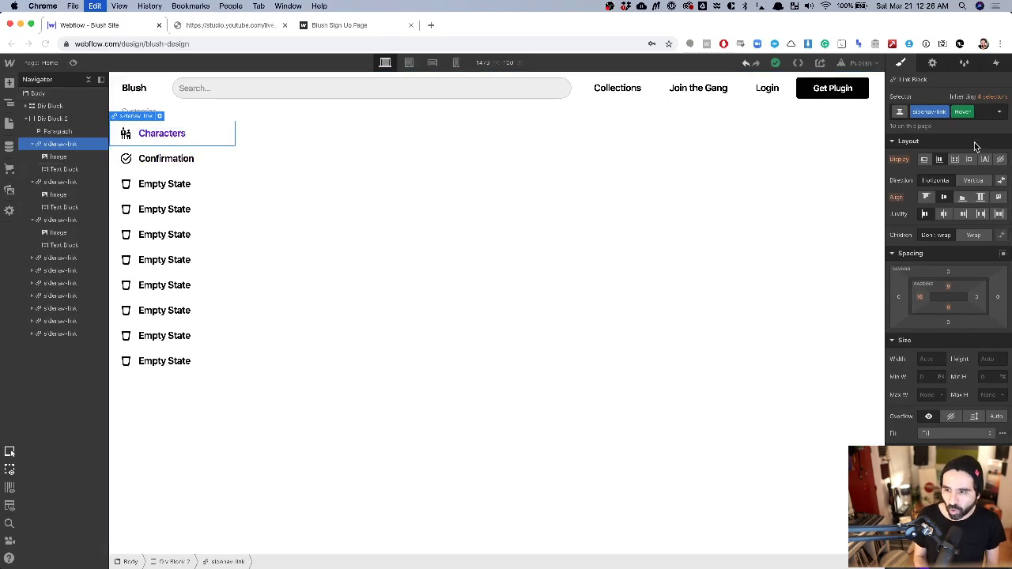
scroll(961, 331, "down", 5)
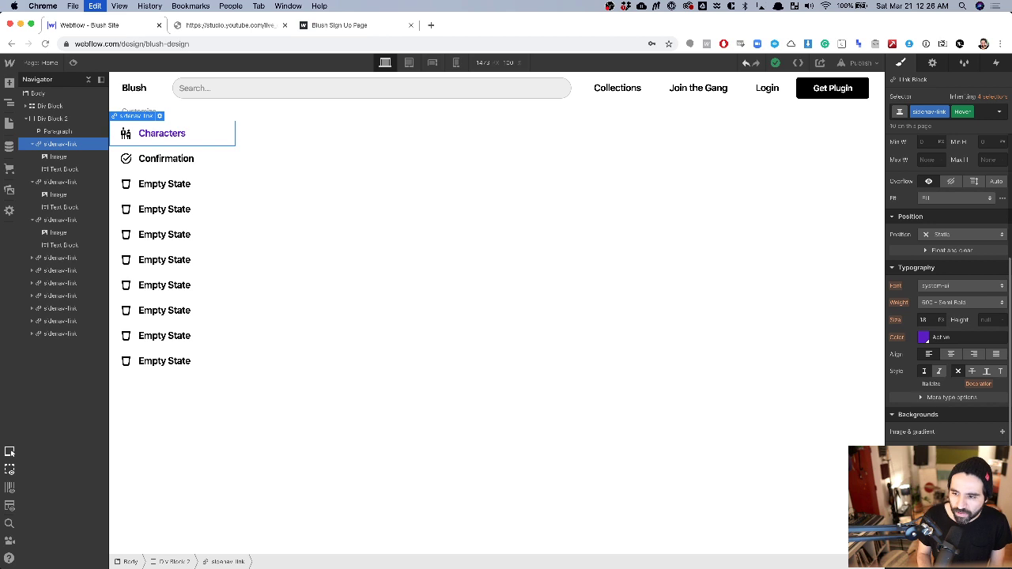
left_click(924, 337)
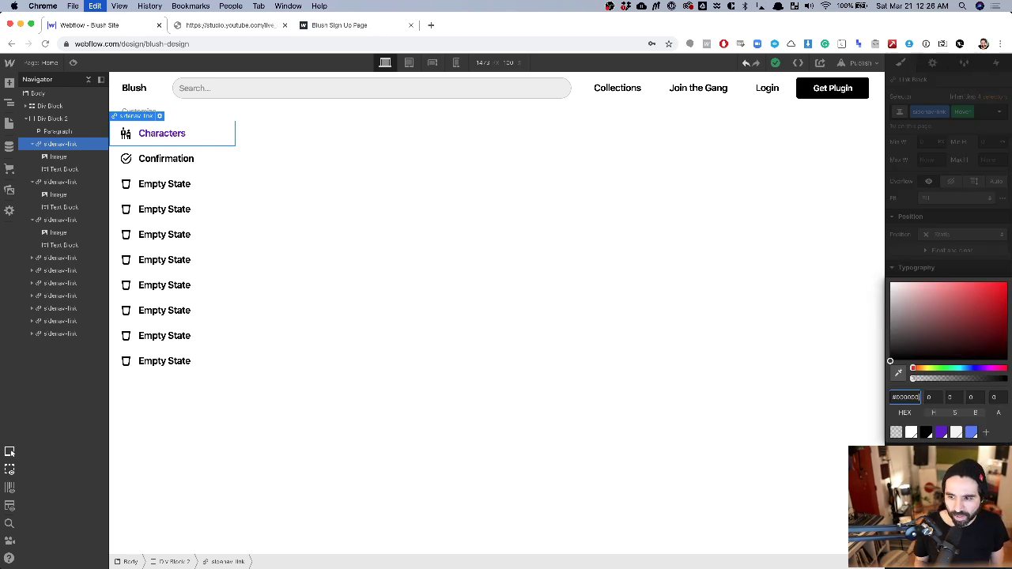
double_click(911, 399)
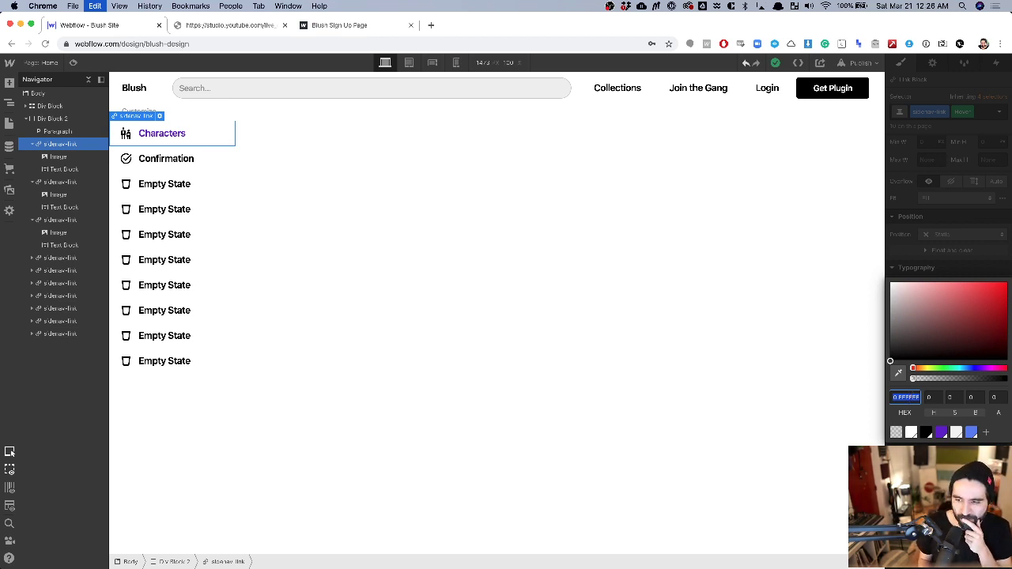
left_click(912, 430)
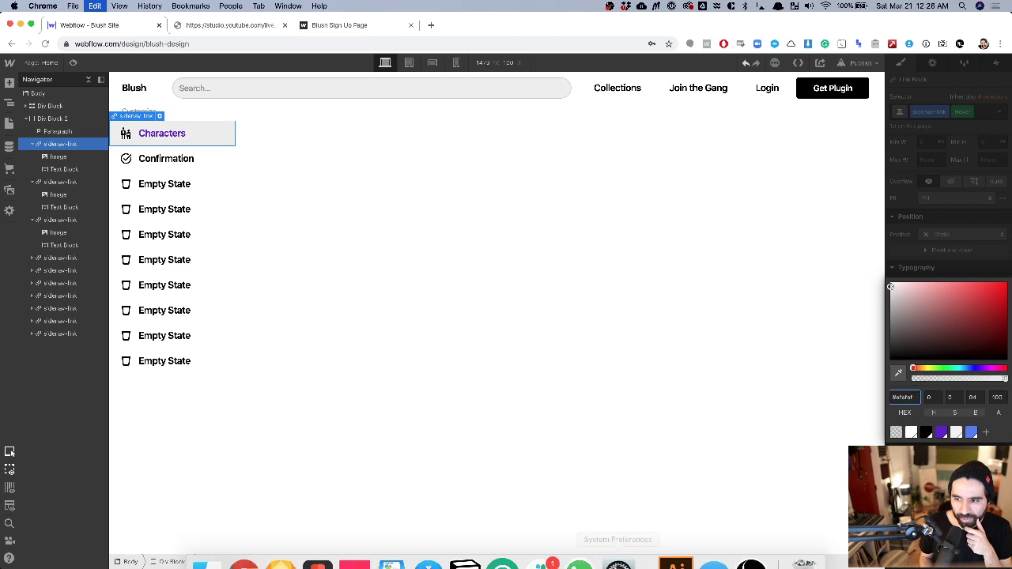
left_click(737, 376)
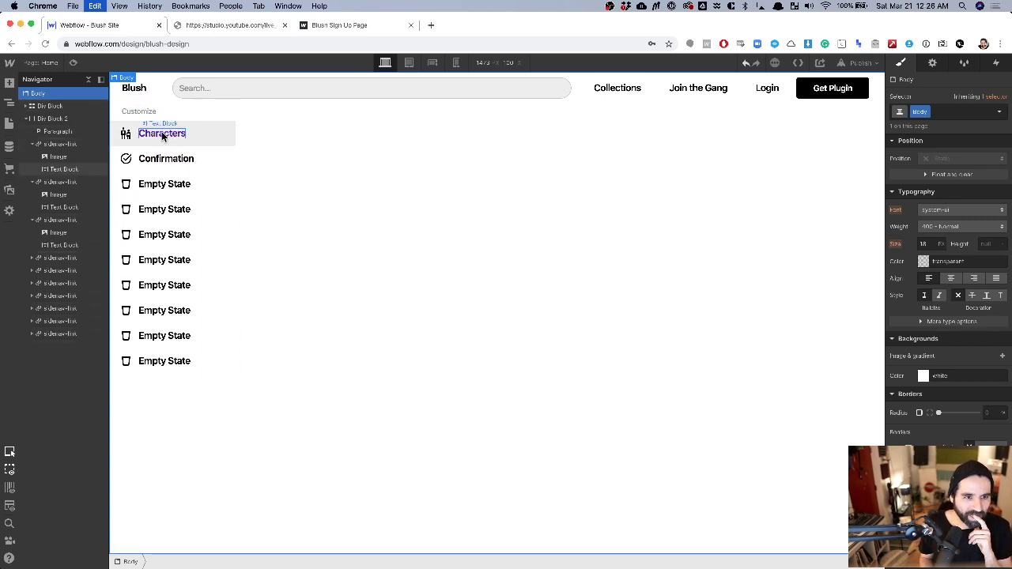
Set the text colour of the sidenav-link class's Hover state to black.
left_click(225, 135)
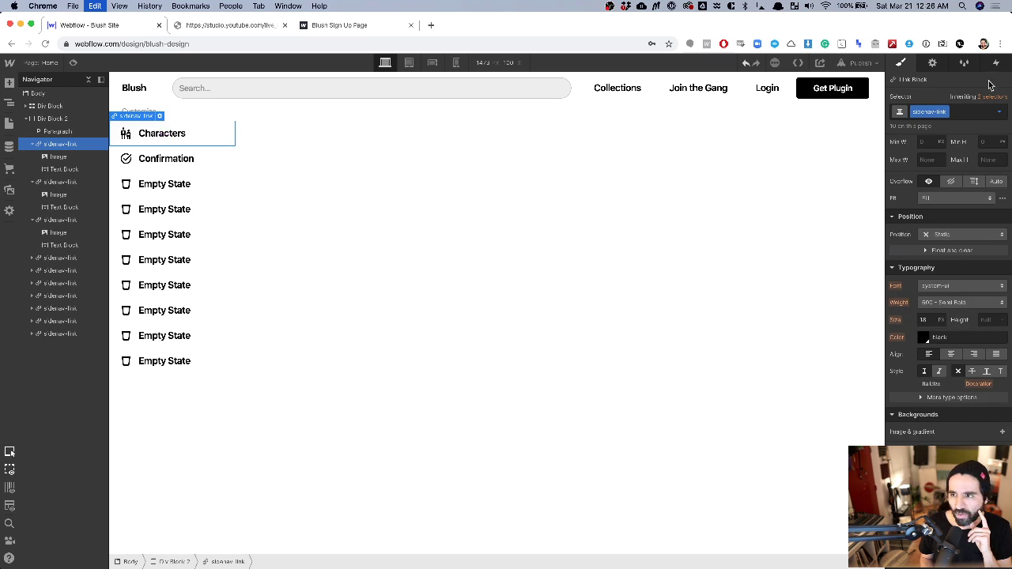
left_click(1000, 112)
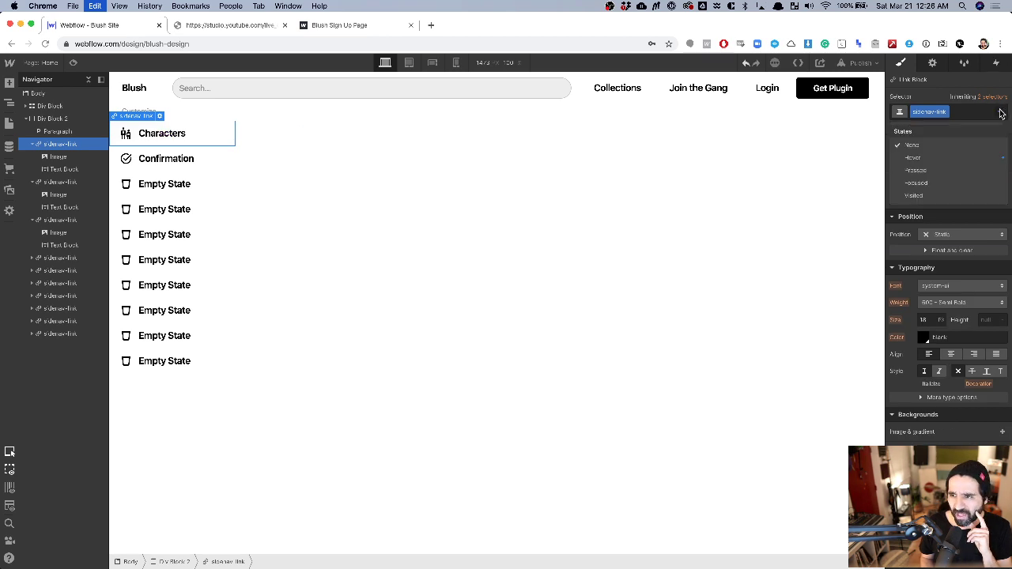
left_click(981, 163)
left_click(924, 337)
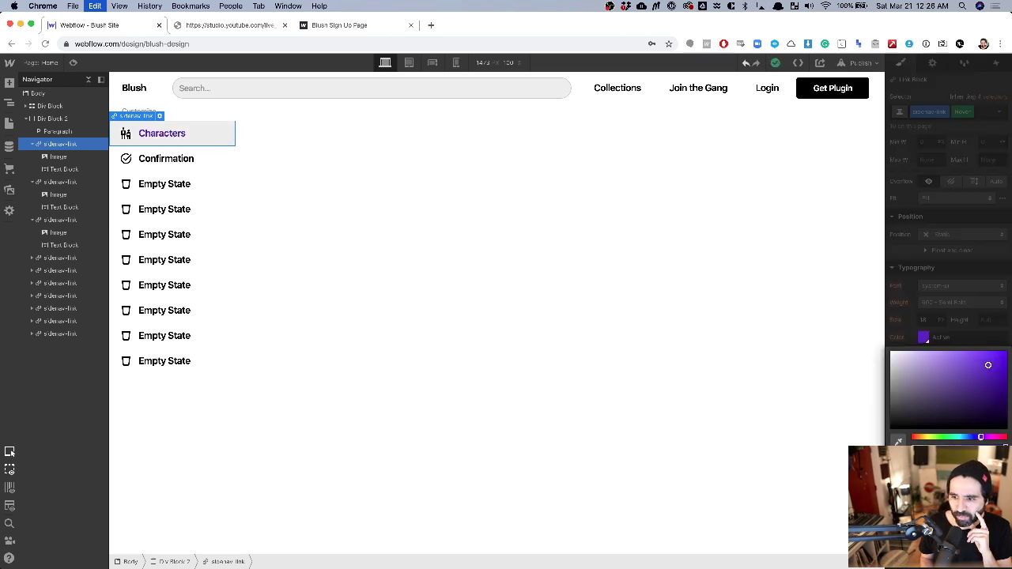
left_click(453, 255)
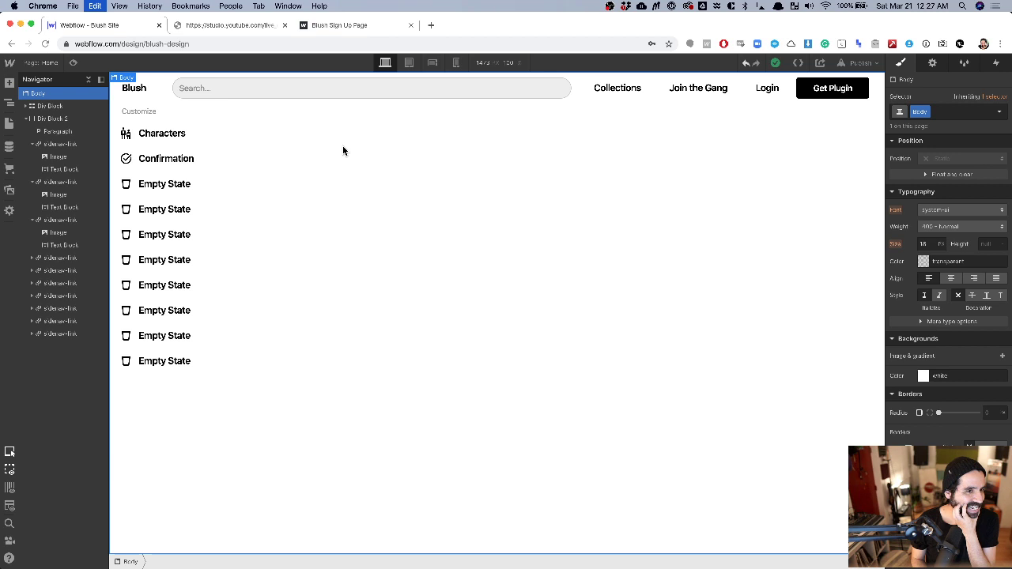
Collapse the sidebar's Div Block 2 in the element tree and add a new Div Block to the Body.
left_click(27, 119)
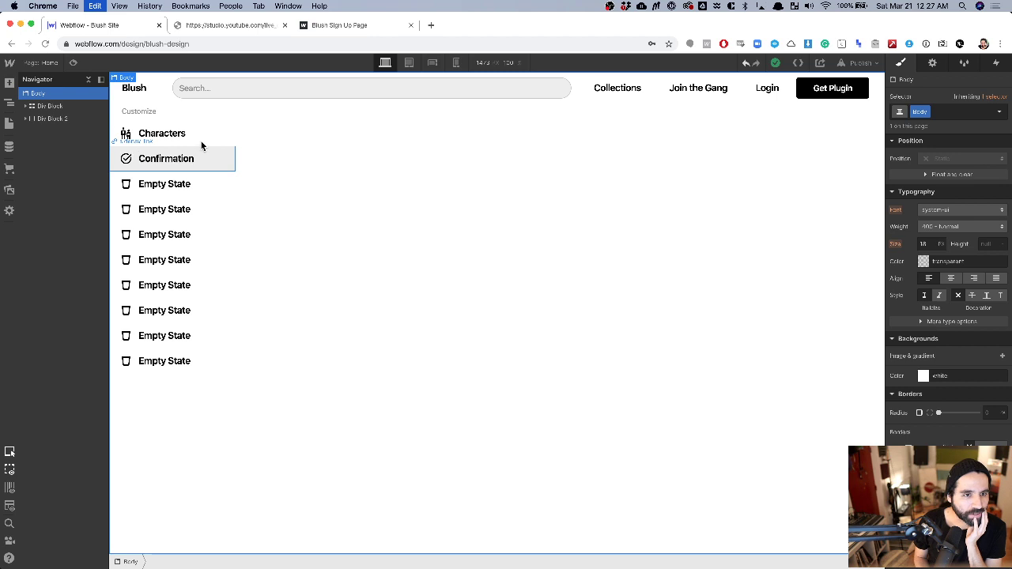
left_click(223, 166)
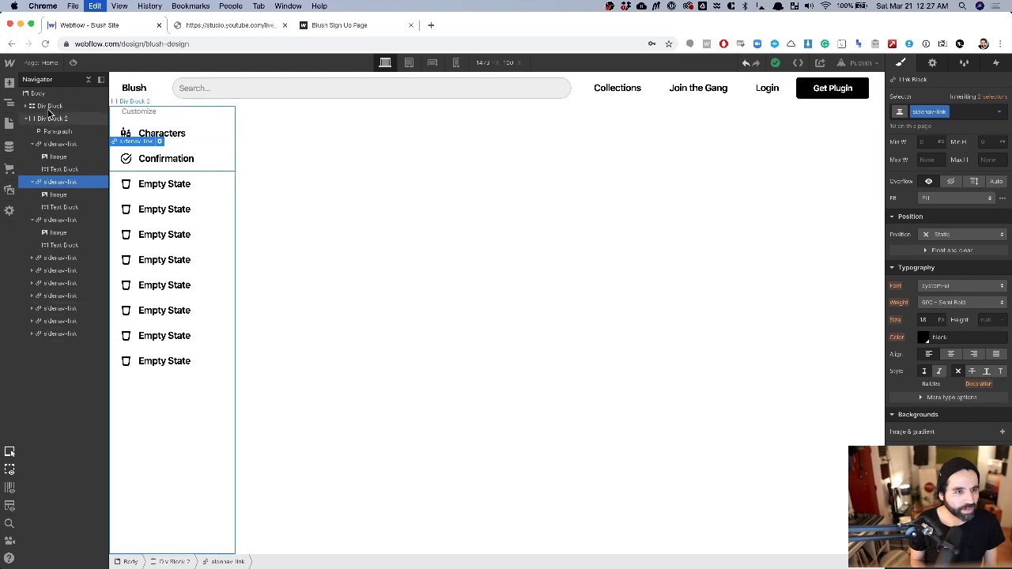
left_click(28, 119)
left_click(57, 93)
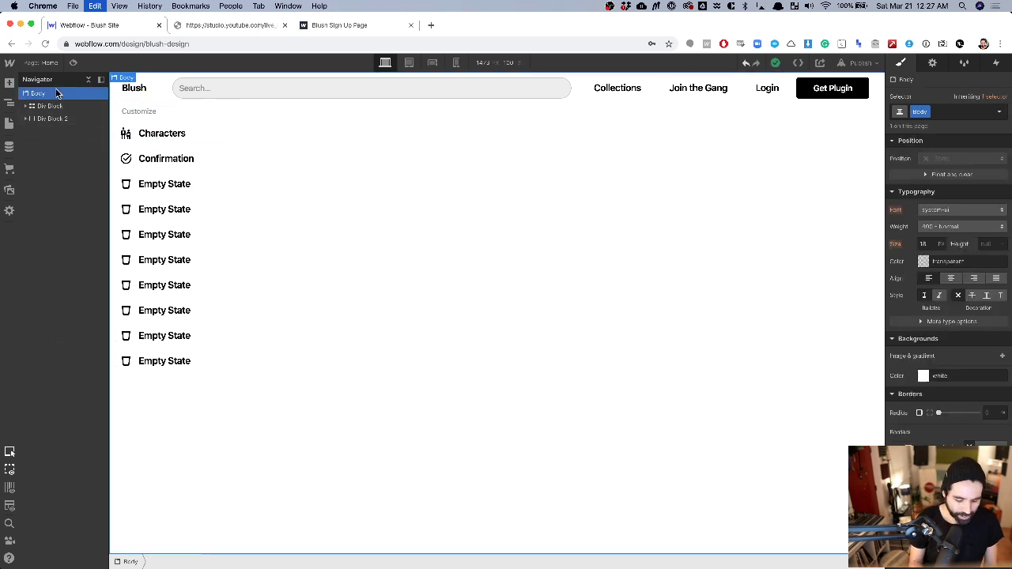
key("super+e")
type("d")
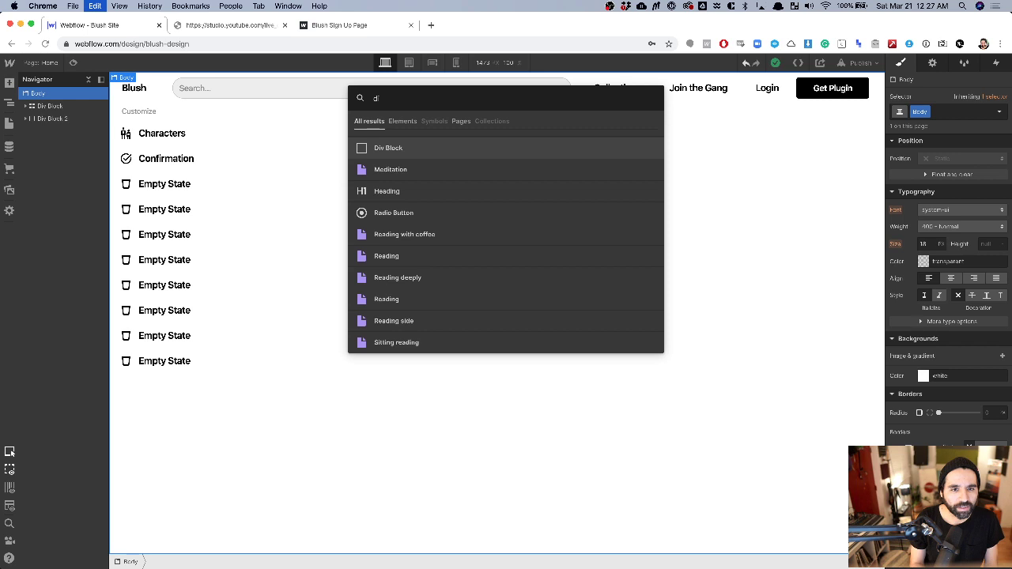
key("Return")
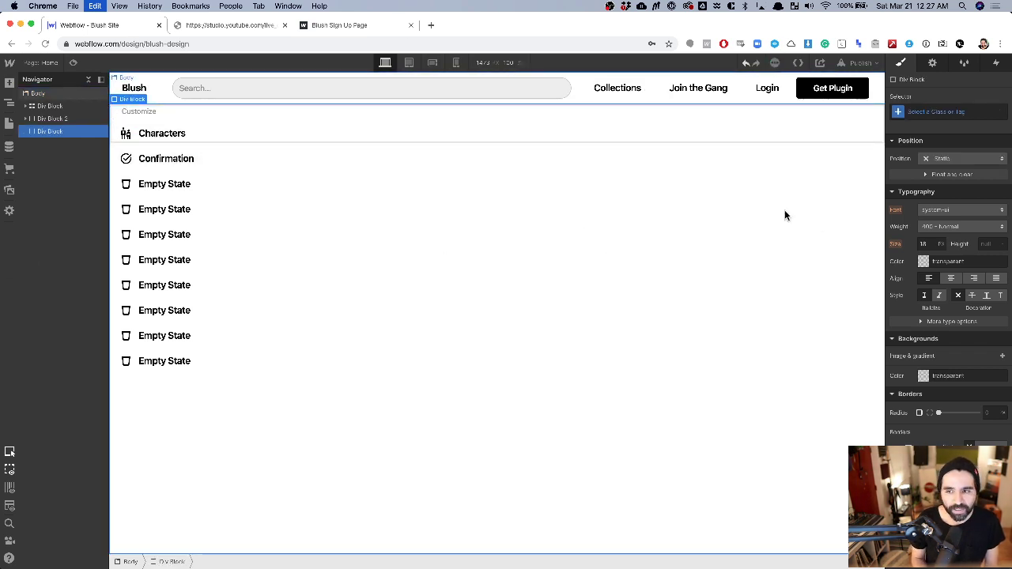
Set the new Div Block's left margin to 240 px so it sits beside the sidebar.
scroll(953, 237, "up", 5)
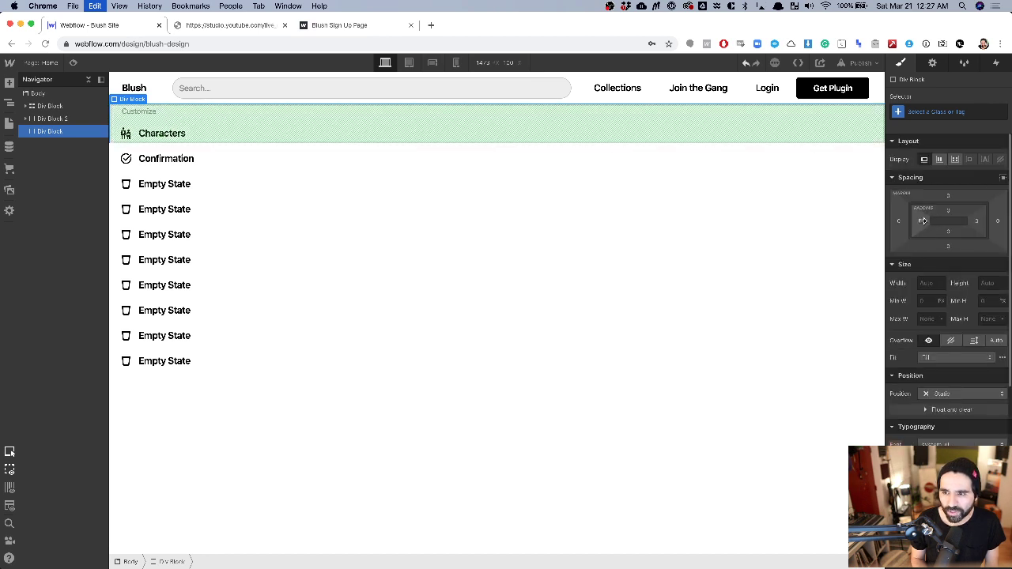
left_click(921, 221)
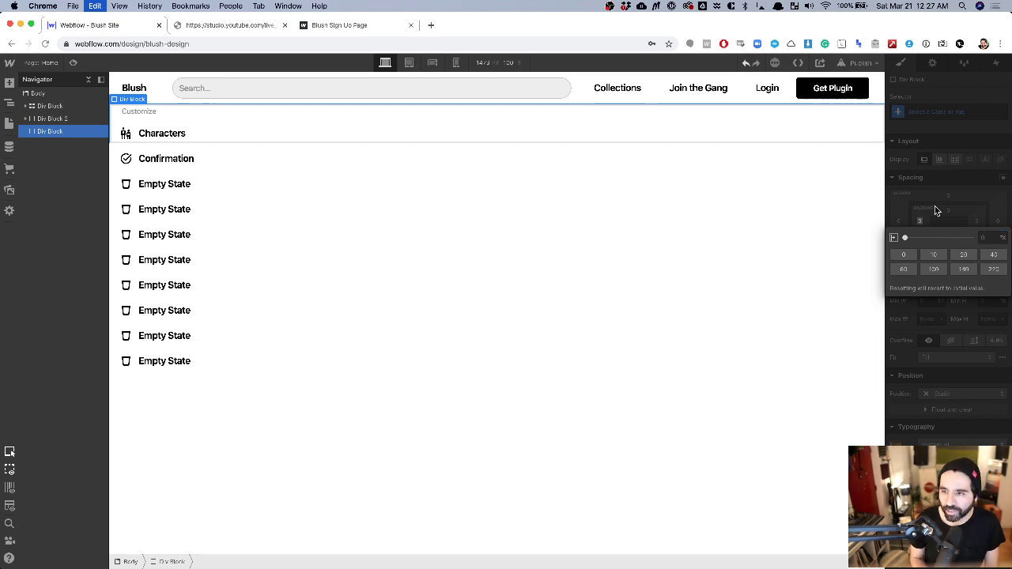
left_click(938, 210)
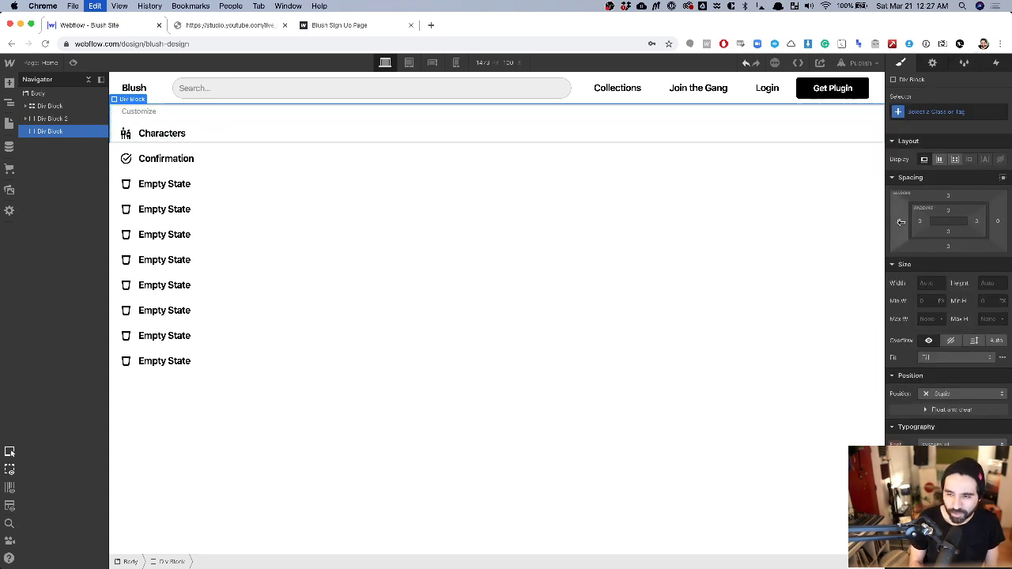
left_click(900, 222)
type("240")
key("Return")
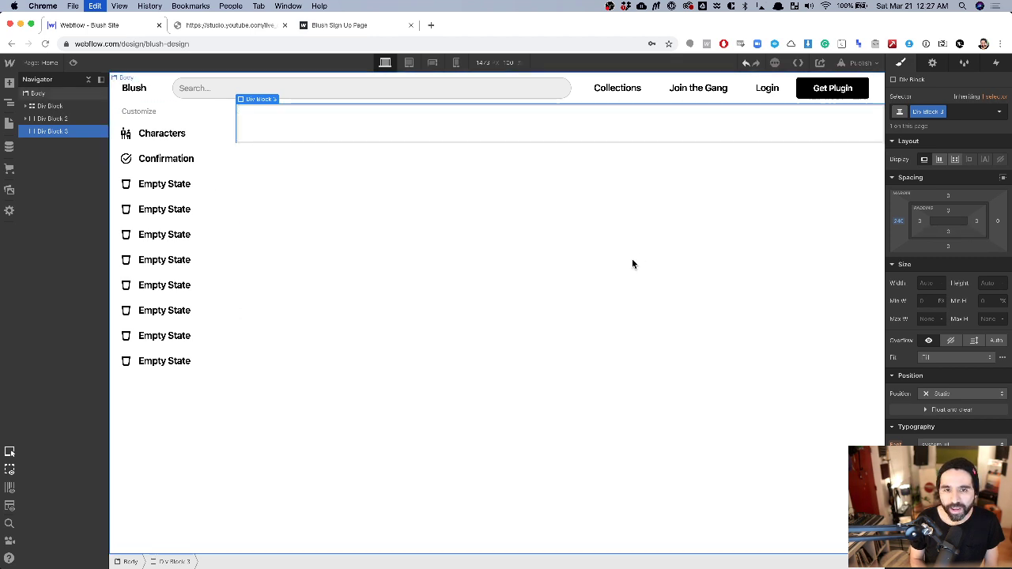
Add a Collection List inside Div Block 3 and switch the inner Collection List element to grid display.
key("super+e")
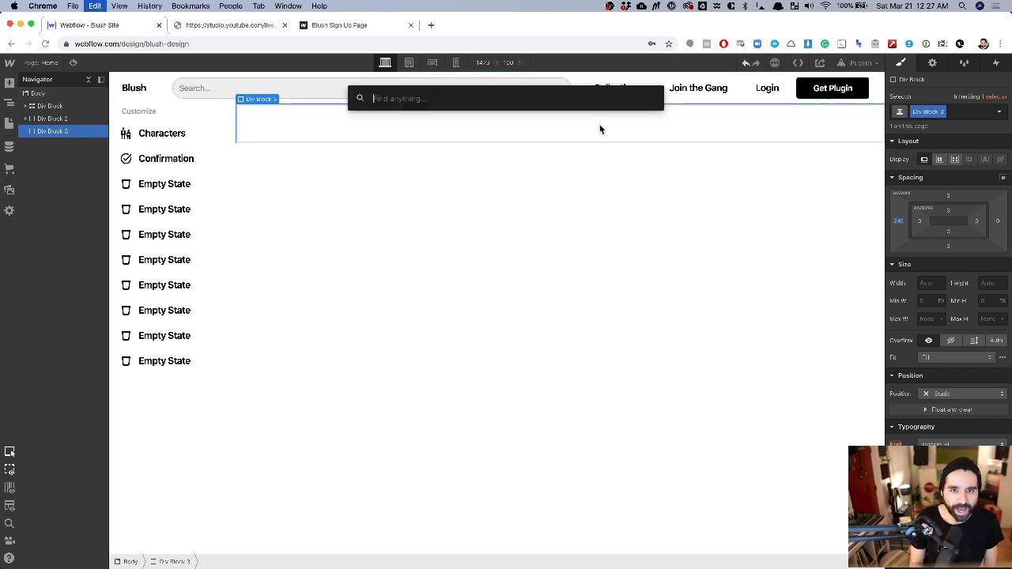
type("coll")
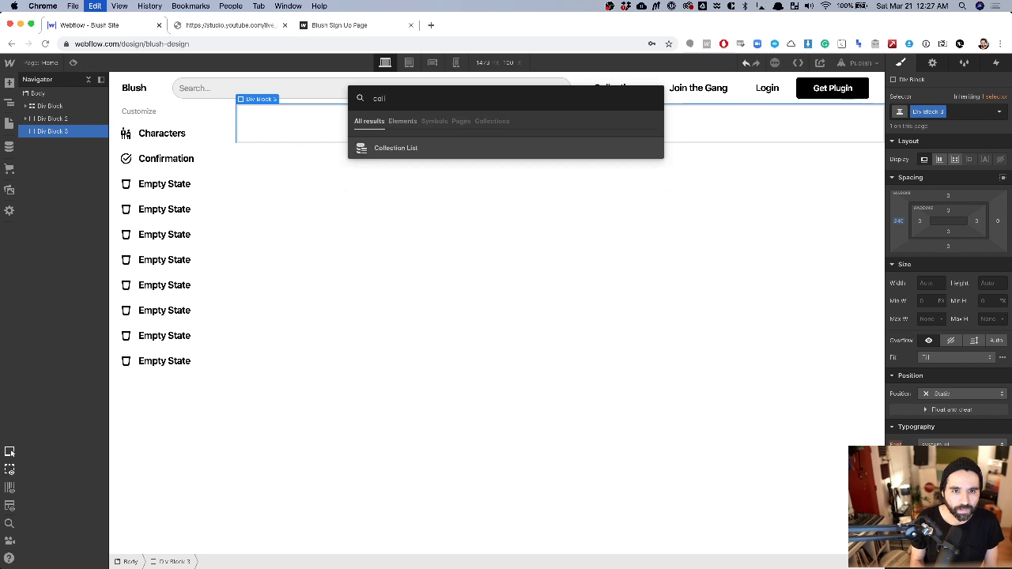
key("Return")
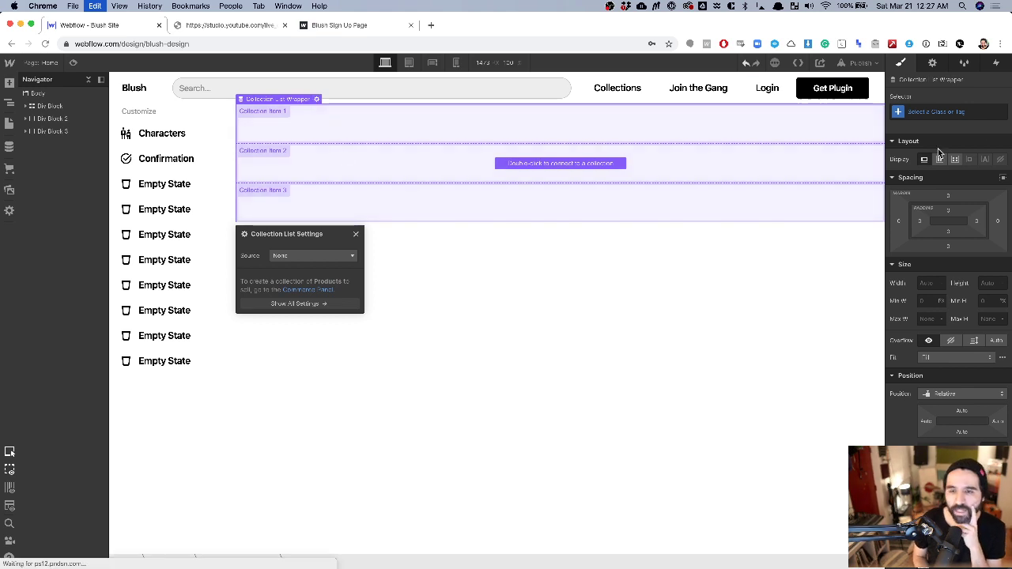
left_click(26, 131)
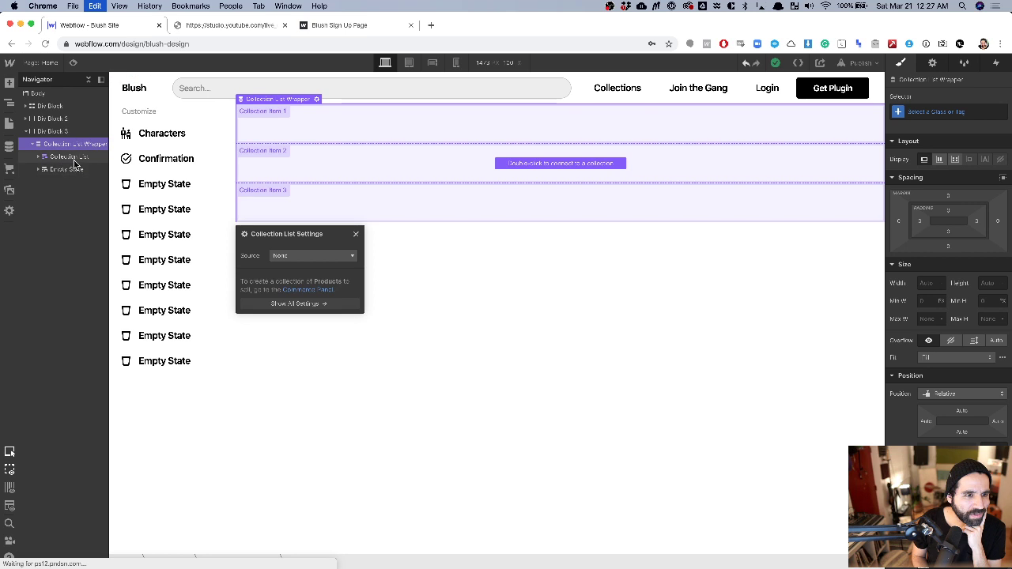
left_click(70, 158)
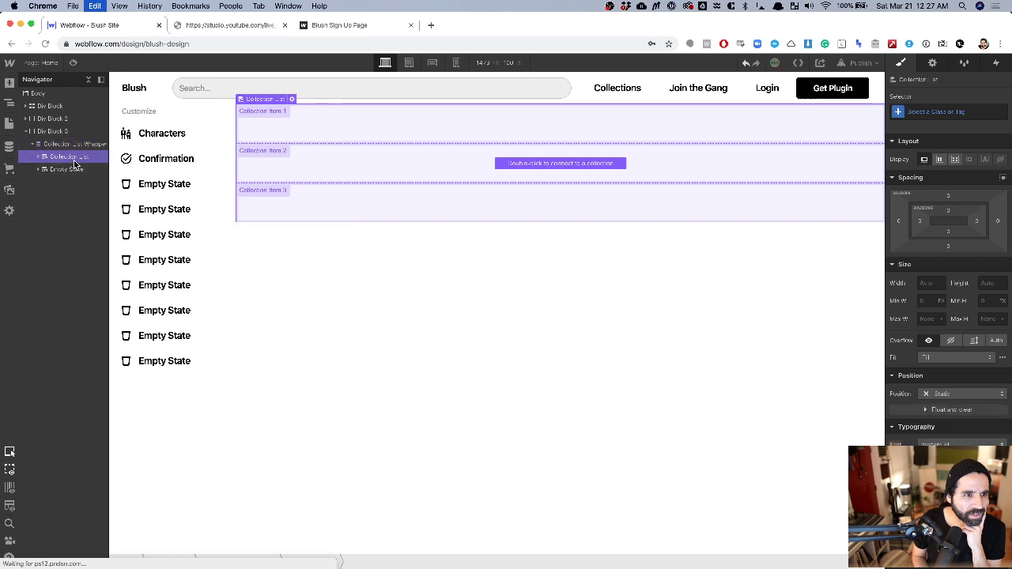
left_click(955, 159)
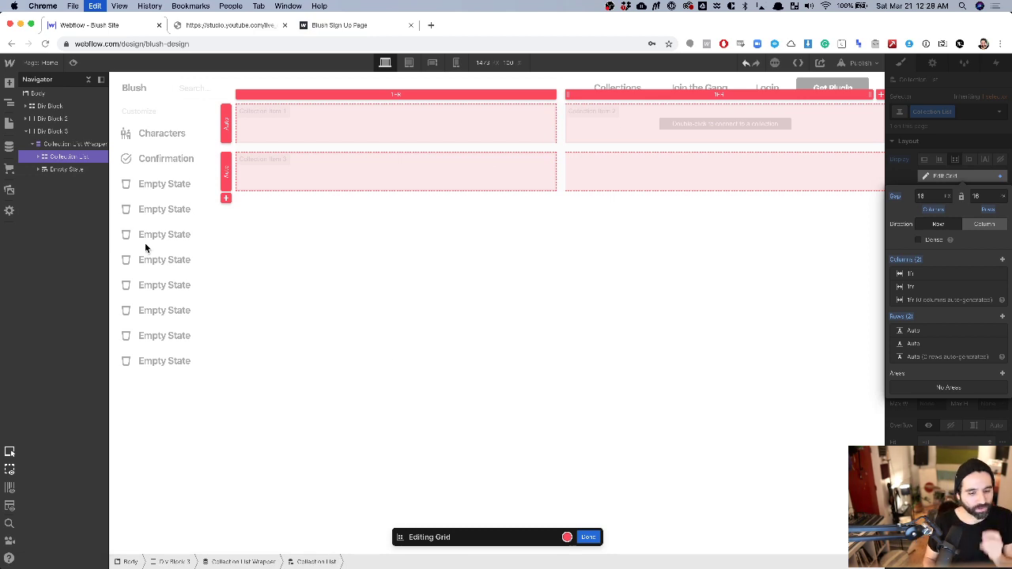
Switch to Sketch and examine the illustration grid in the web-app artboard on the Website page.
key("super+Tab")
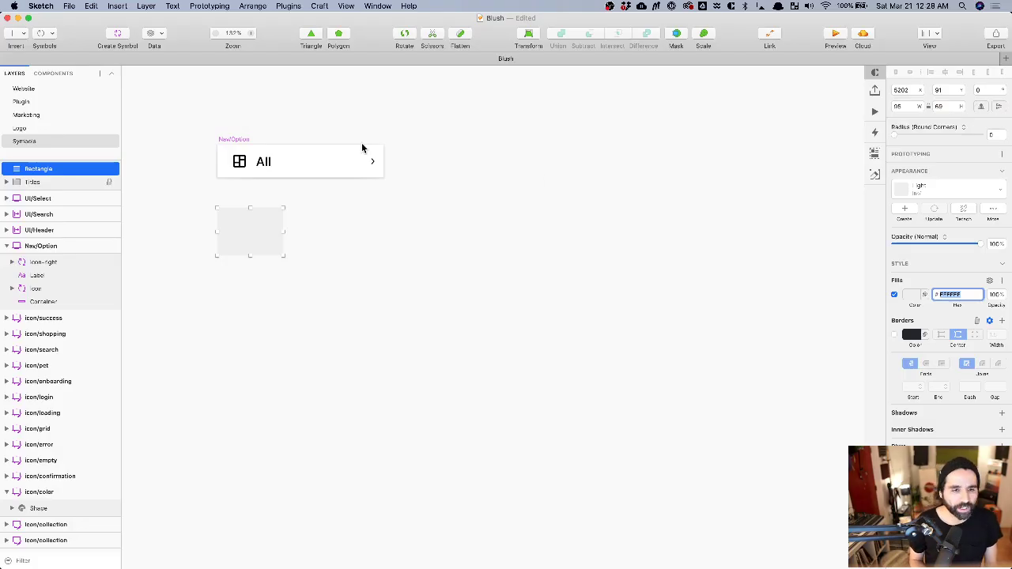
scroll(362, 143, "down", 3)
left_click(35, 89)
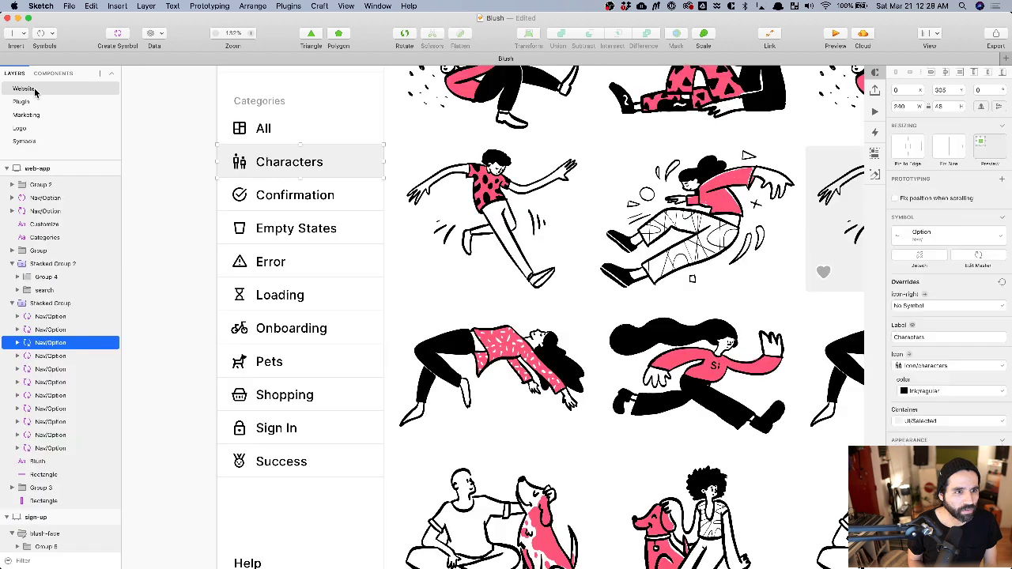
scroll(408, 204, "down", 5)
left_click(451, 131)
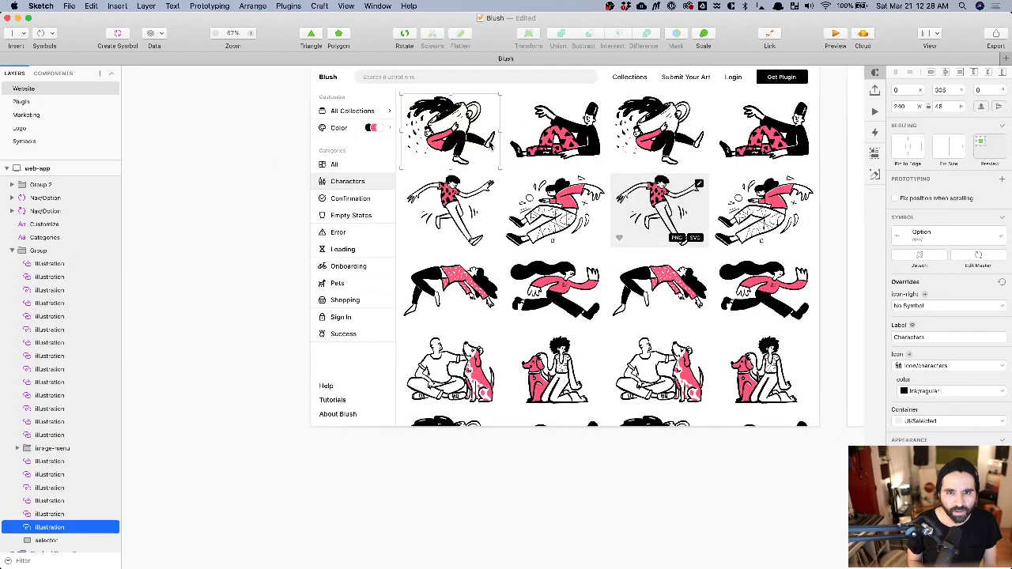
Return to Webflow, finish editing the grid and select the Collection Item inside the Collection List.
key("super+Tab")
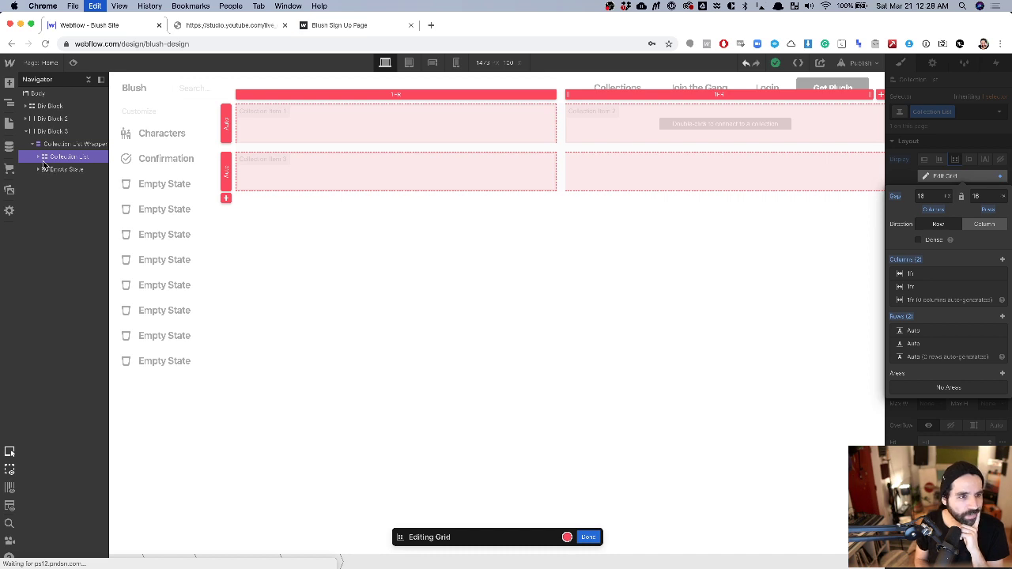
key("super+e")
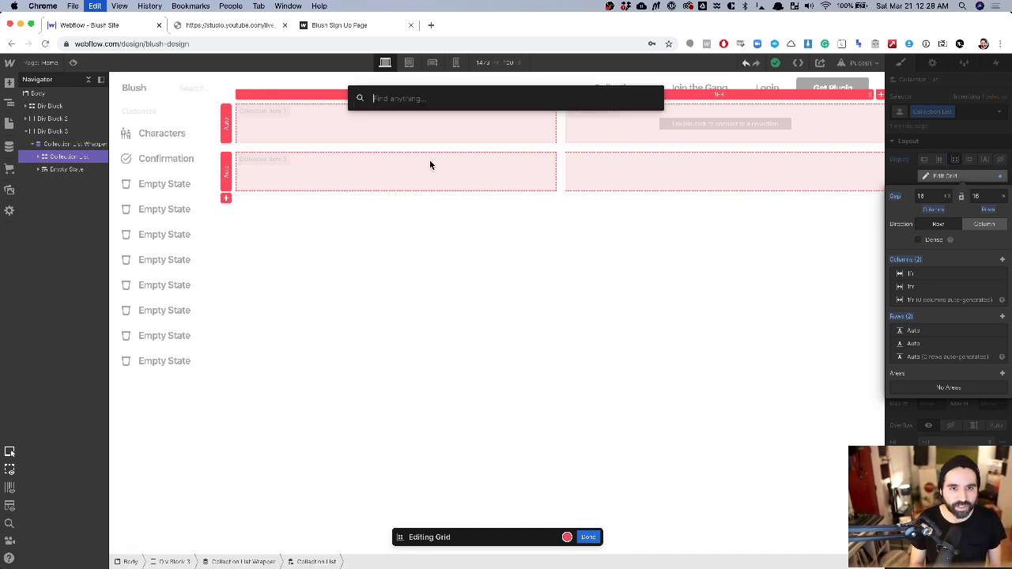
key("Escape")
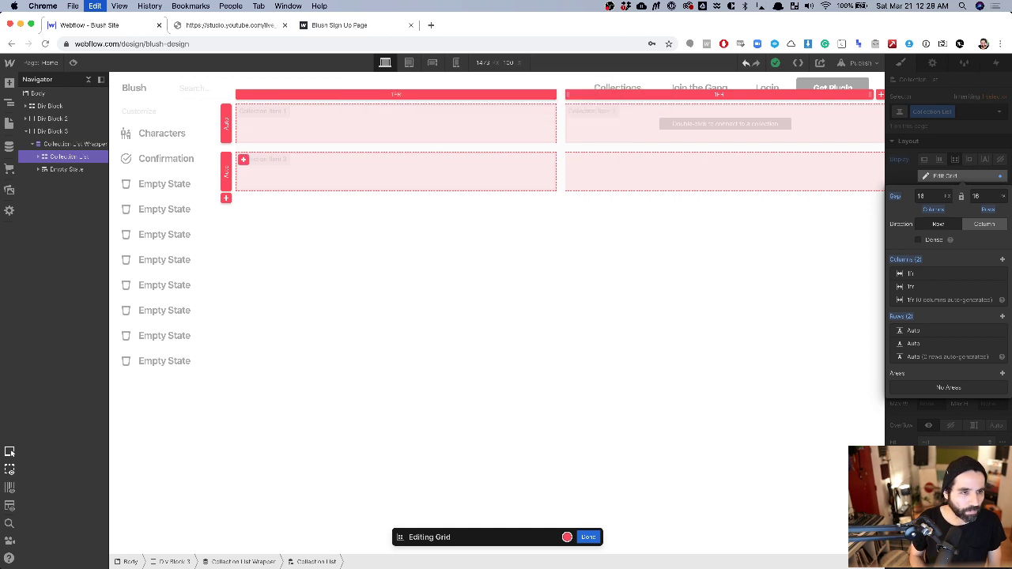
left_click(36, 158)
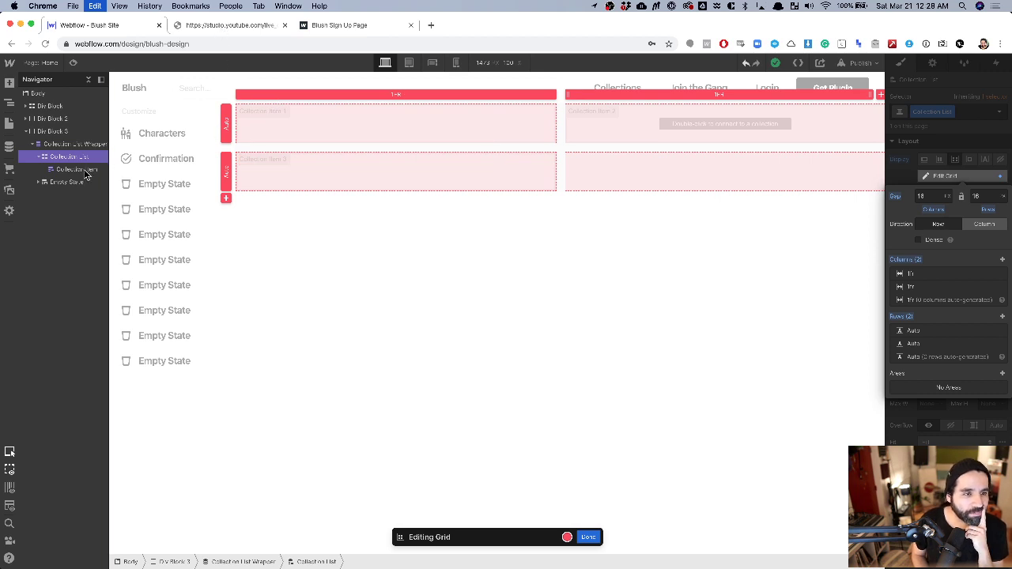
left_click(590, 538)
left_click(70, 170)
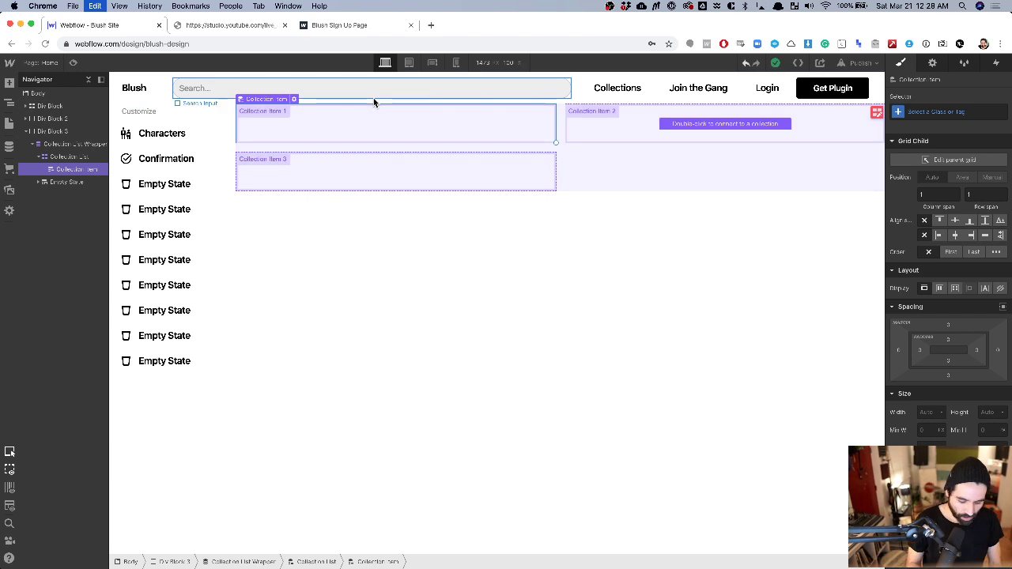
Try to add a Link Block inside the selected Collection Item.
key("super+e")
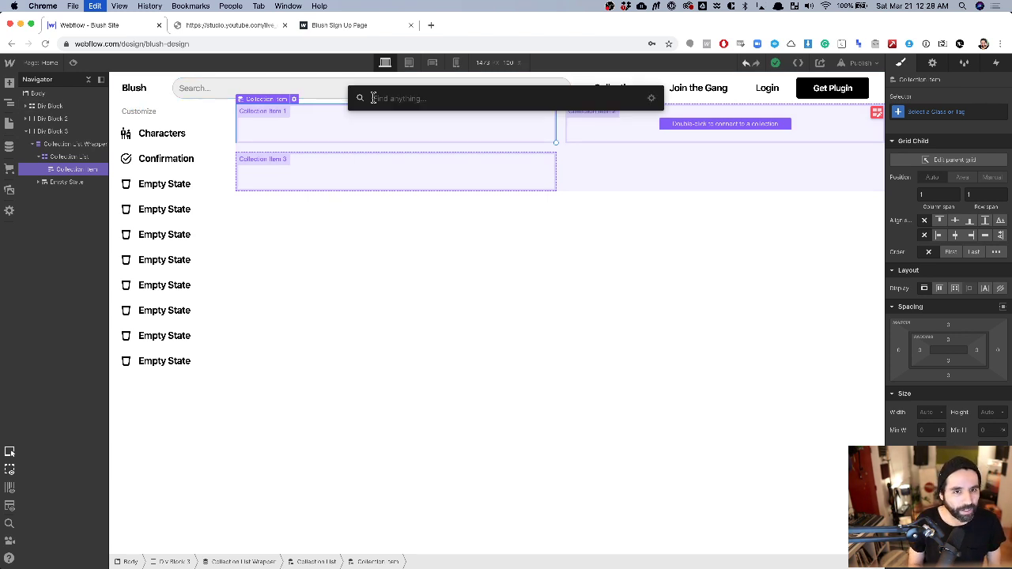
type("lin")
key("BackSpace")
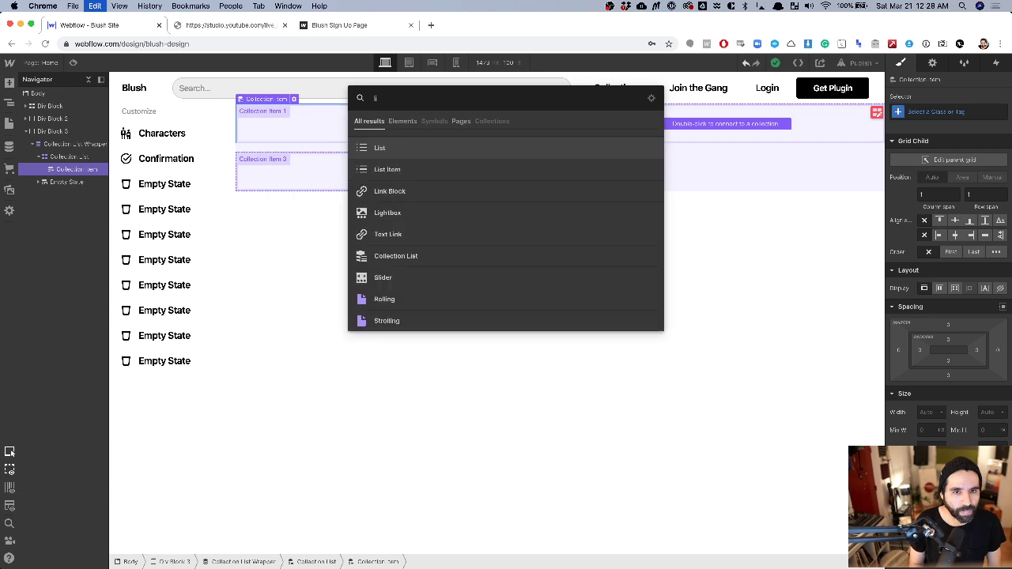
type("n")
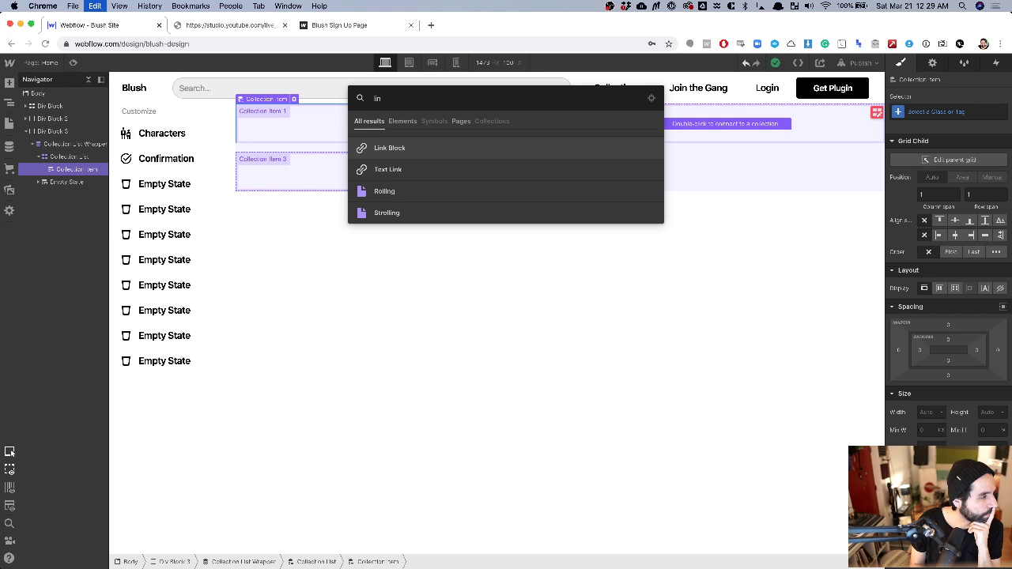
key("Return")
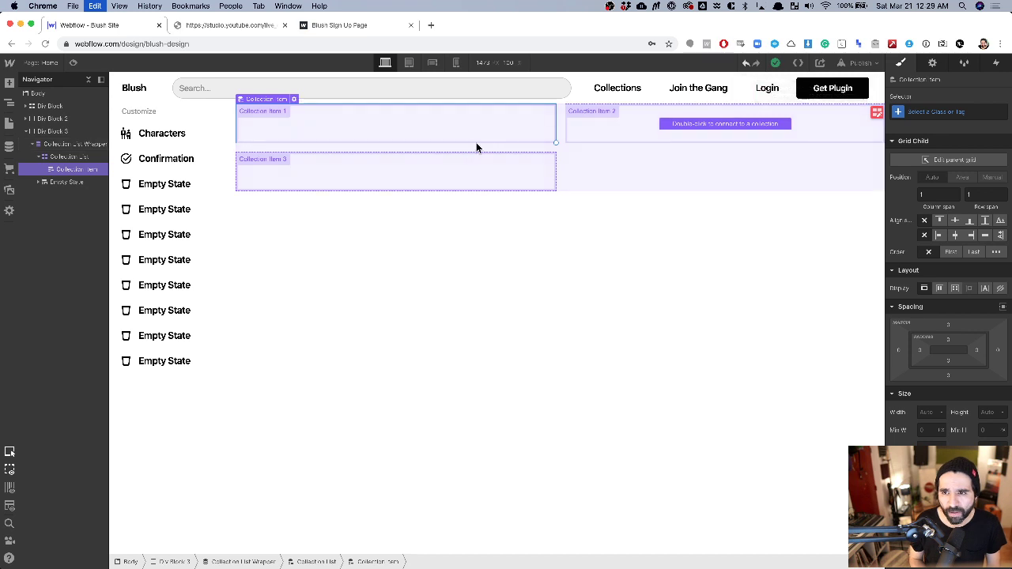
key("super+e")
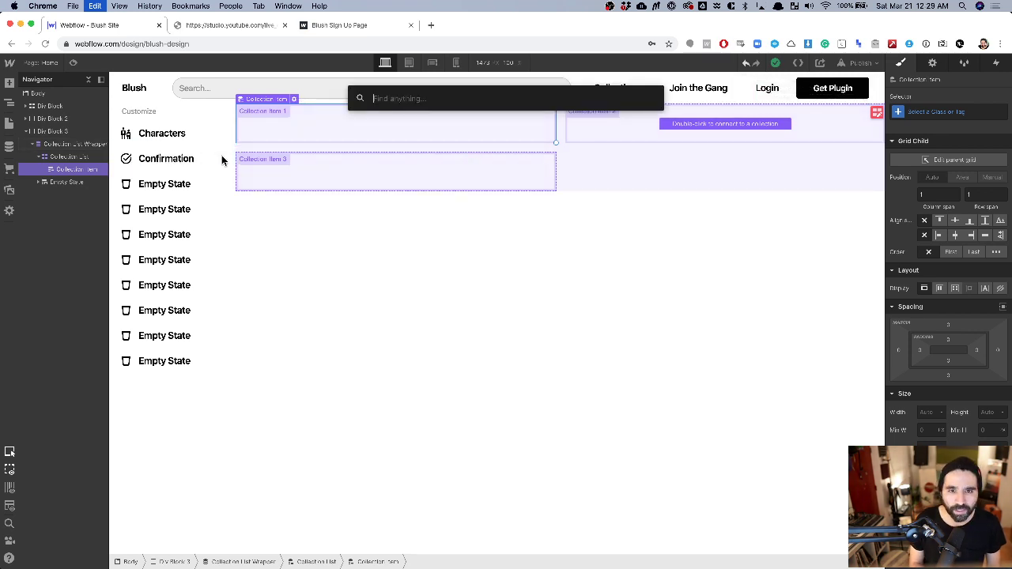
type("link")
key("Return")
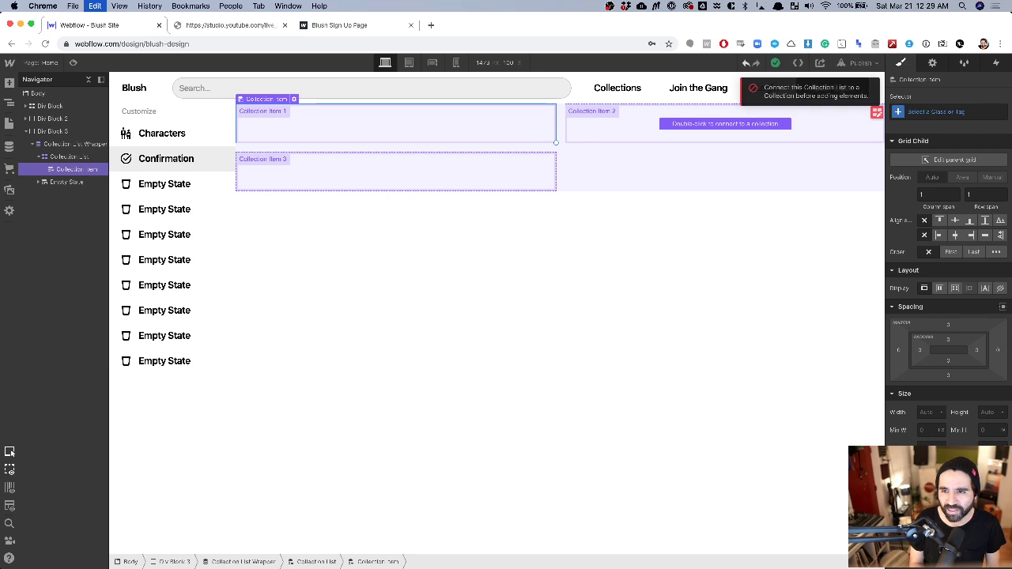
Connect the Collection List to the Illustrations CMS collection as its source.
left_click(293, 99)
left_click(305, 175)
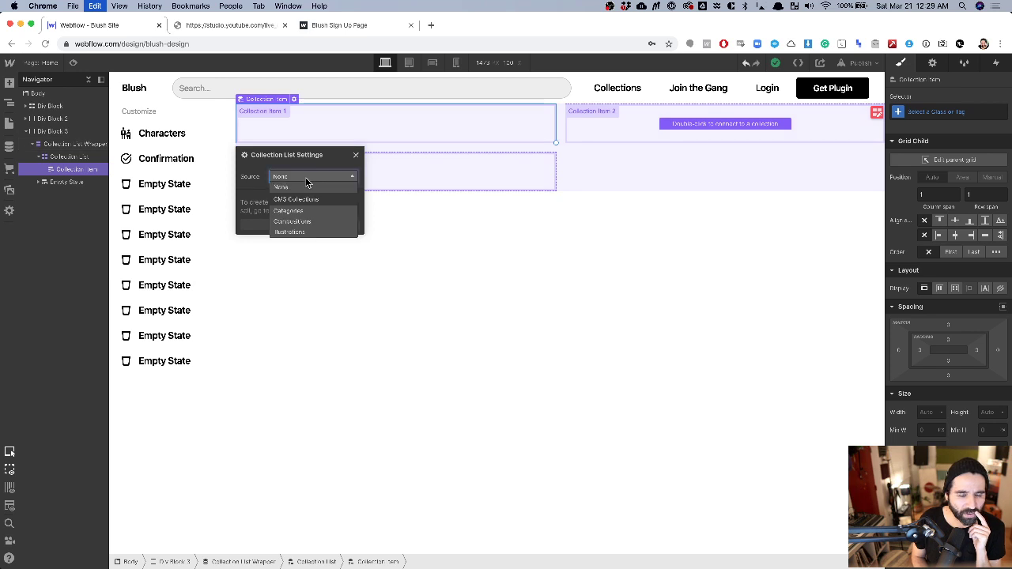
left_click(321, 231)
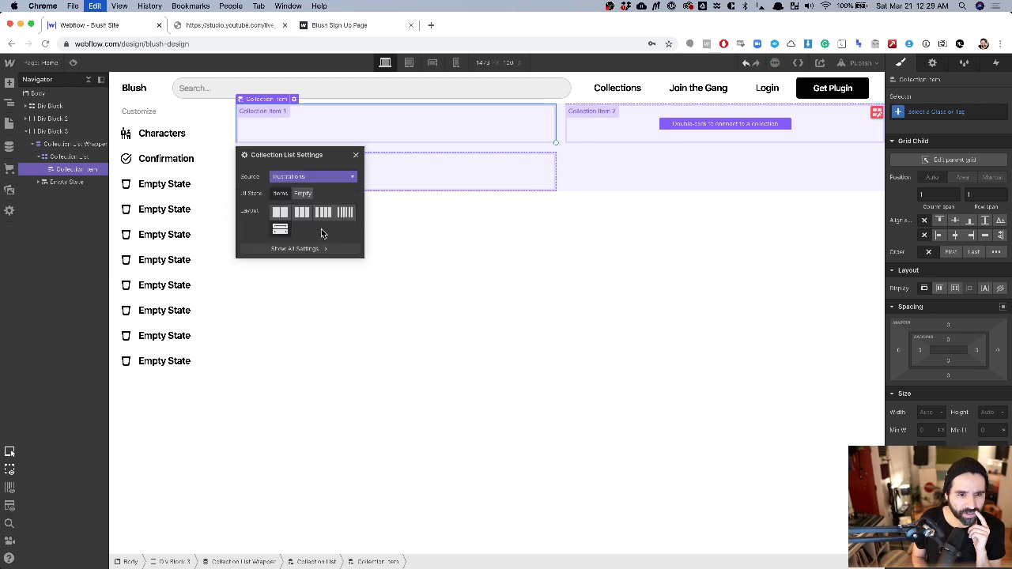
Close the Collection List settings and add a Link Block inside the Collection Item.
left_click(355, 155)
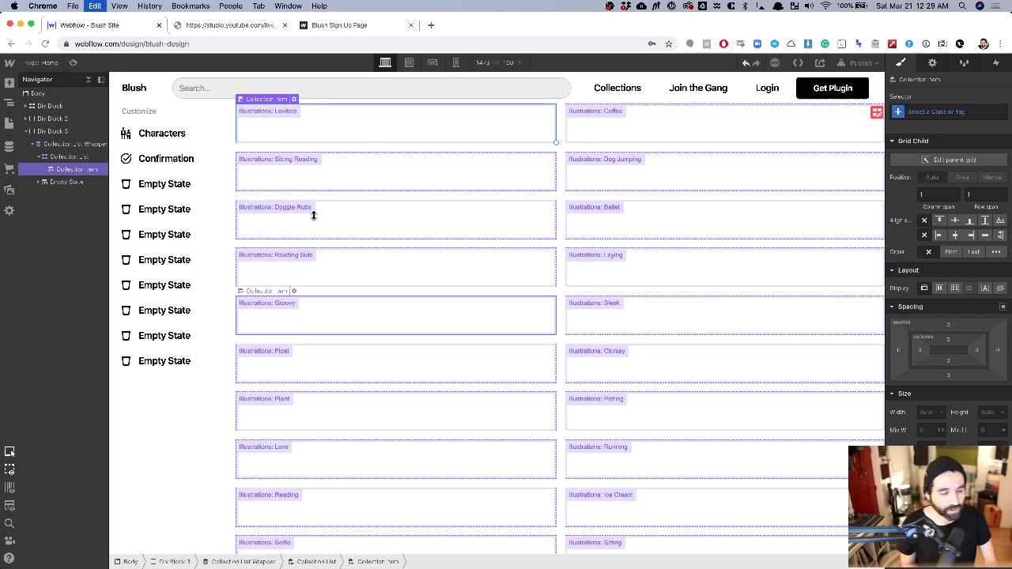
key("super+e")
type("link")
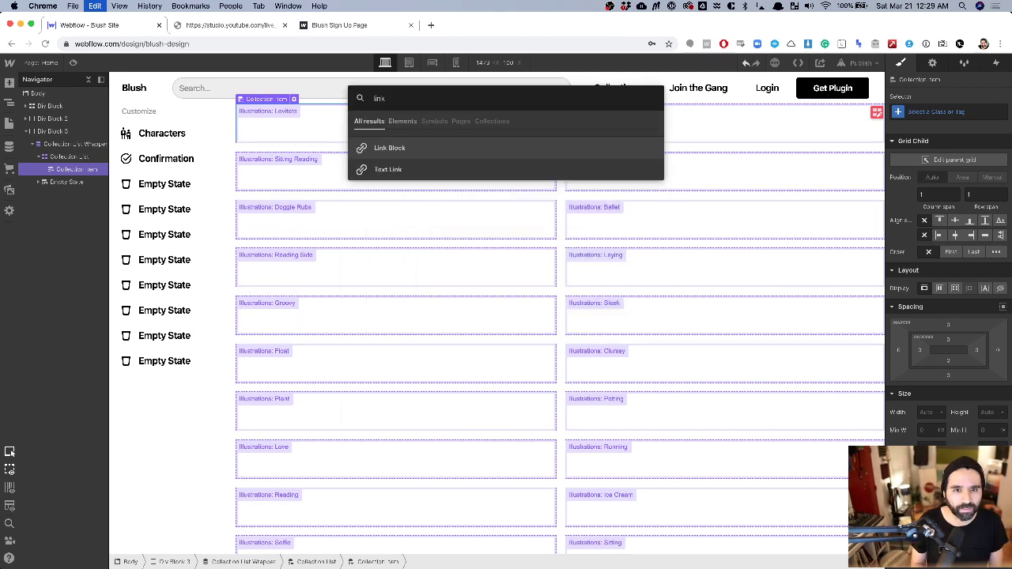
key("Return")
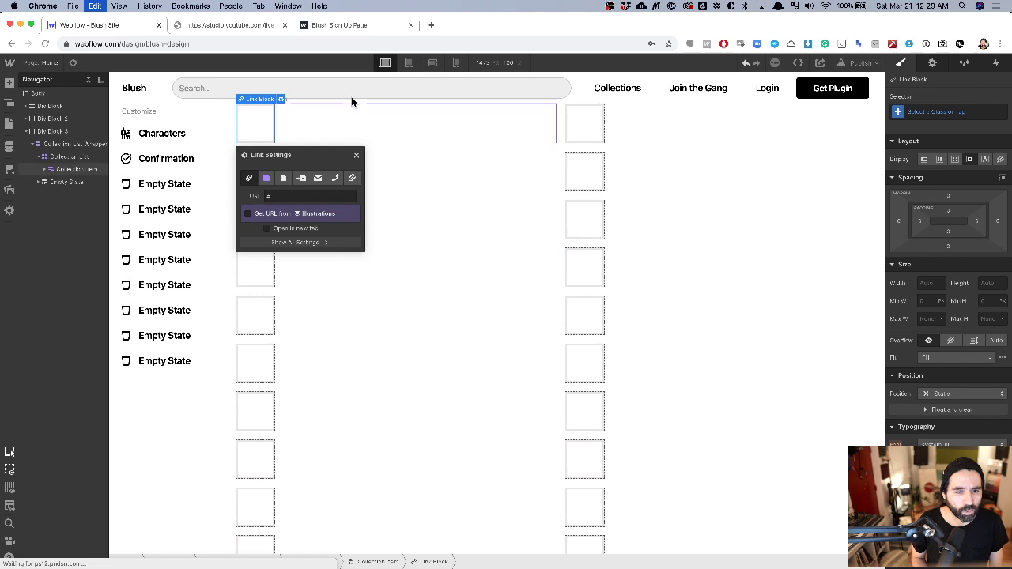
Add an Image inside the Link Block and bind it to the Image field of the Illustrations collection.
key("super+e")
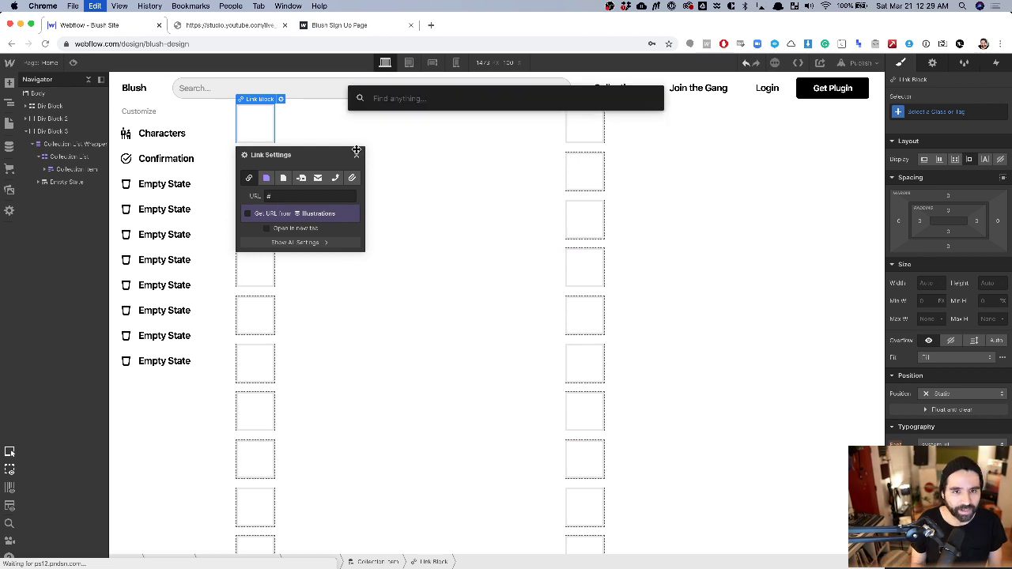
type("im")
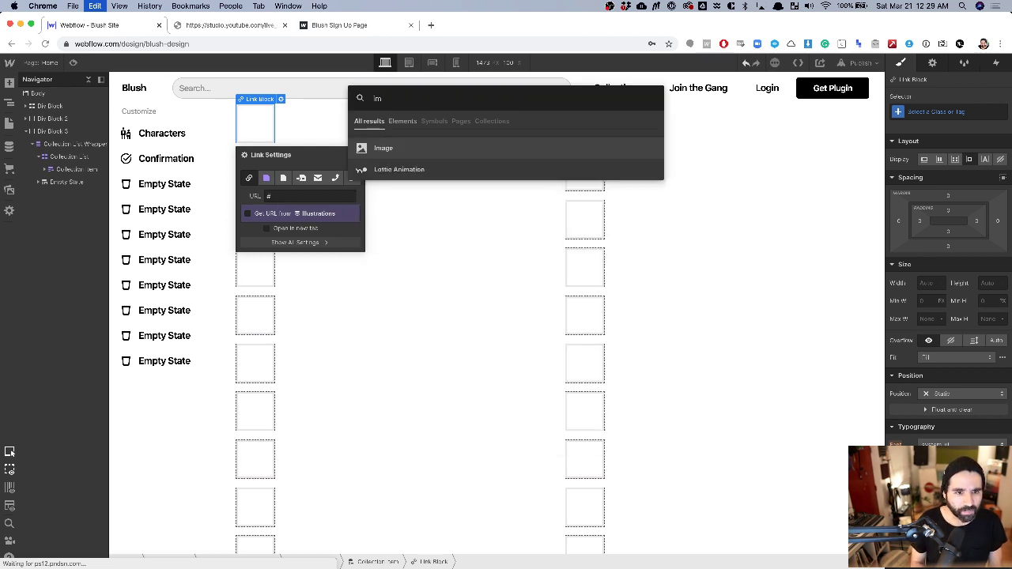
key("Return")
left_click(272, 230)
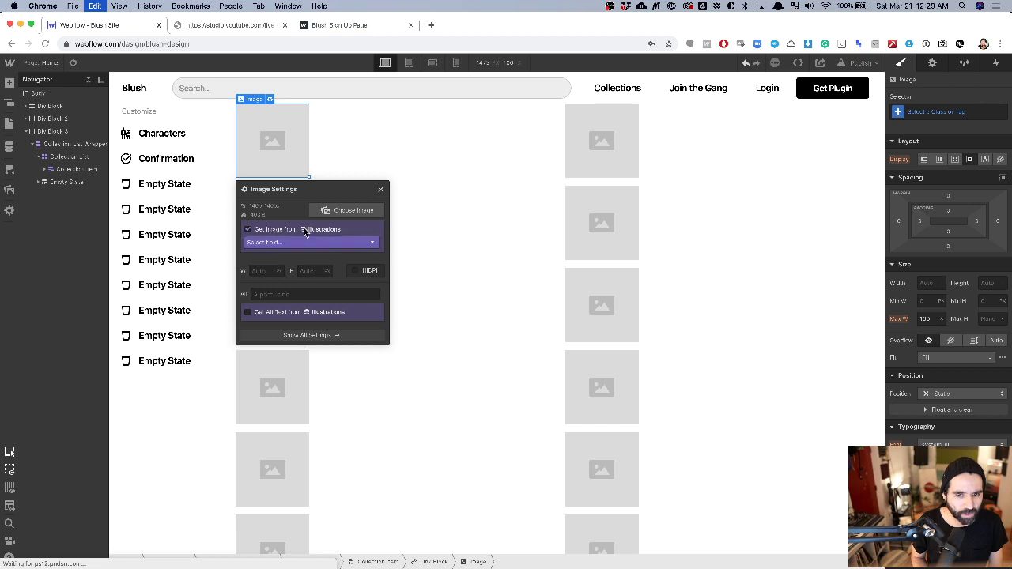
left_click(290, 240)
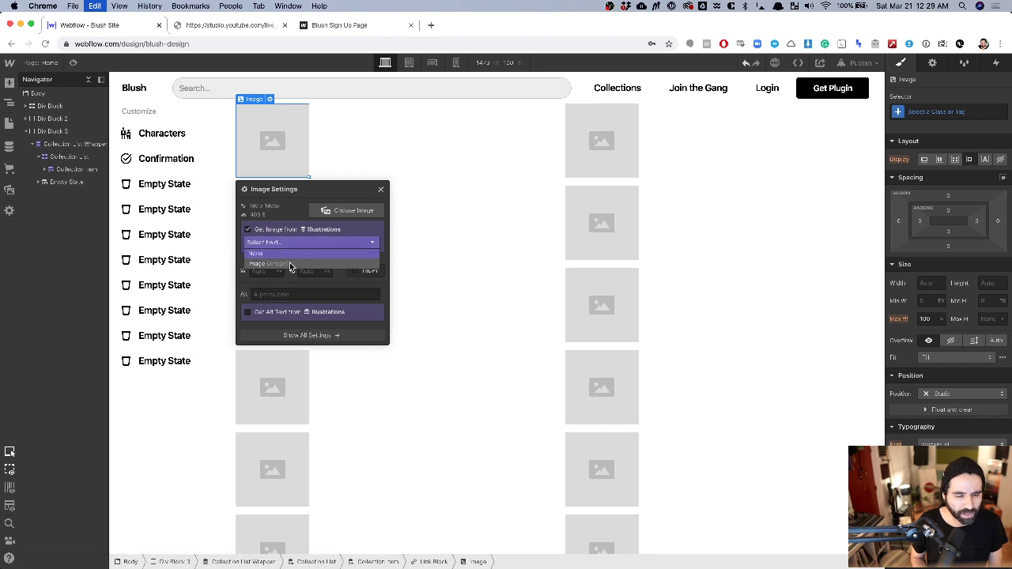
left_click(290, 264)
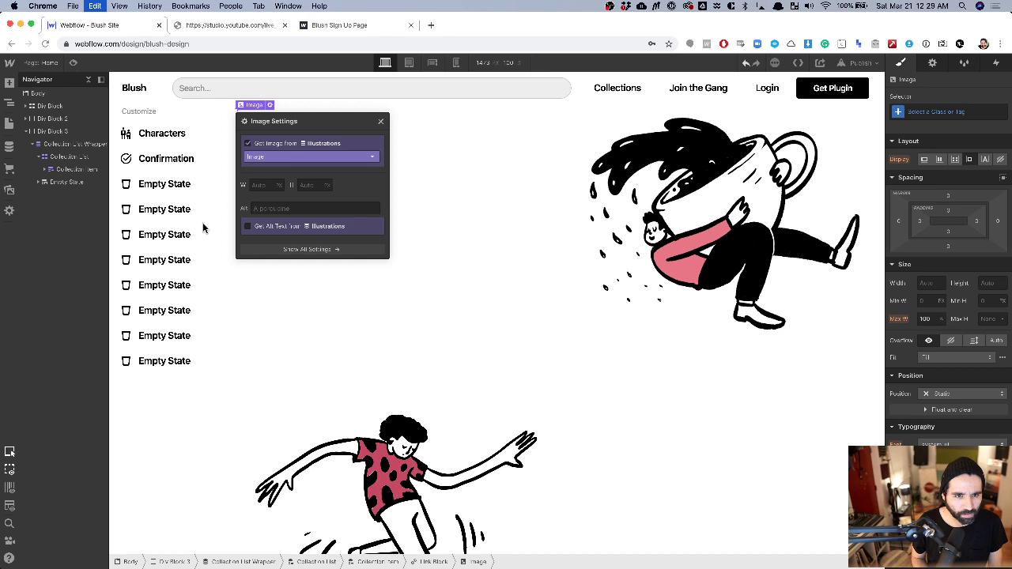
left_click(382, 123)
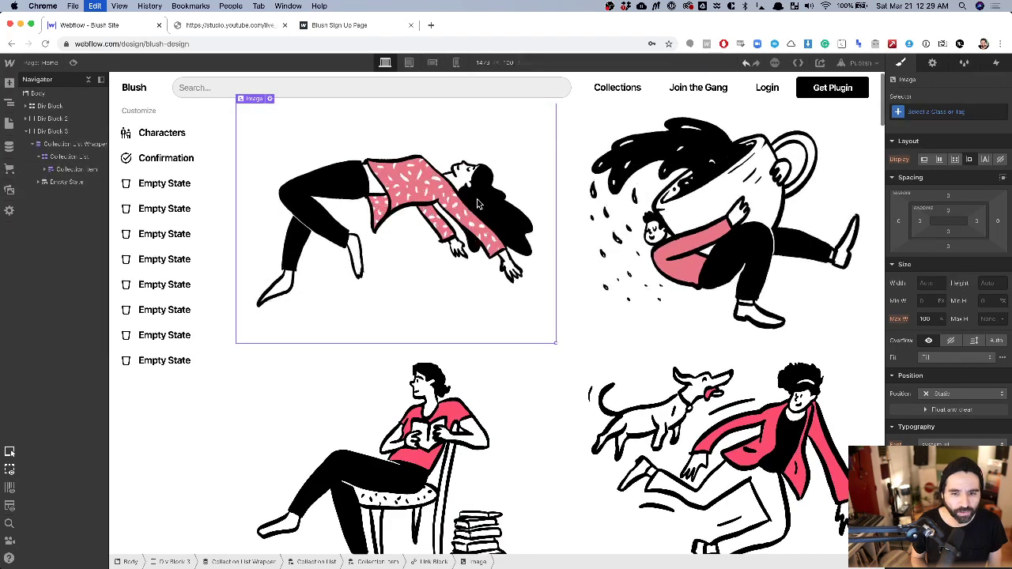
Edit the Collection List's grid and switch the first column's sizing to Min/Max.
scroll(477, 204, "down", 3)
scroll(331, 190, "up", 5)
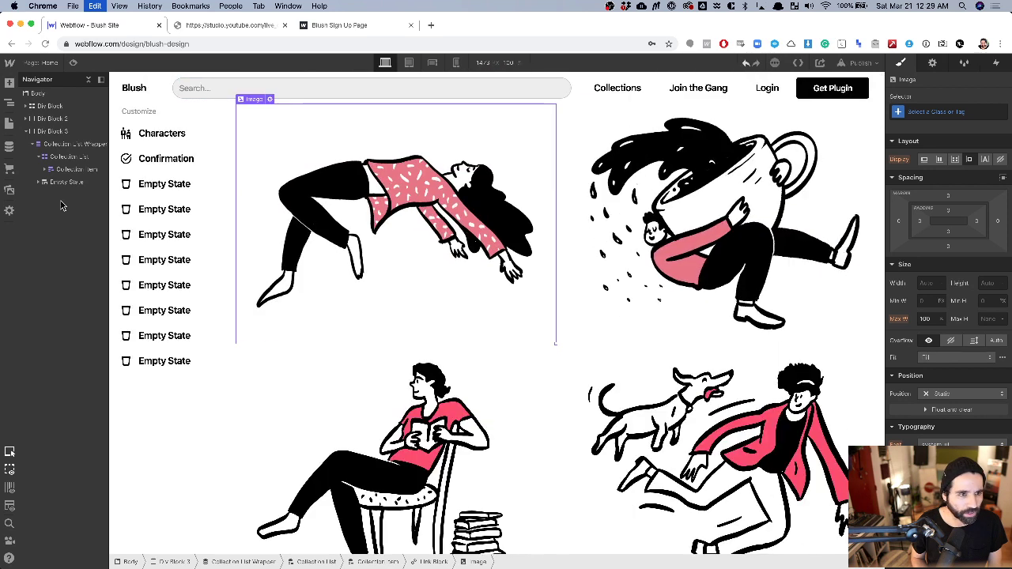
left_click(45, 170)
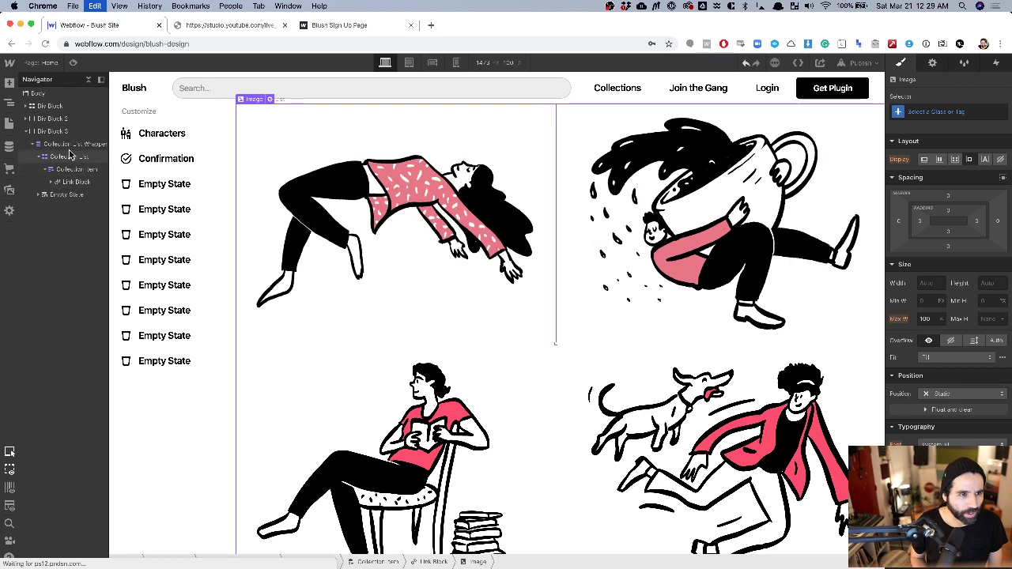
left_click(69, 157)
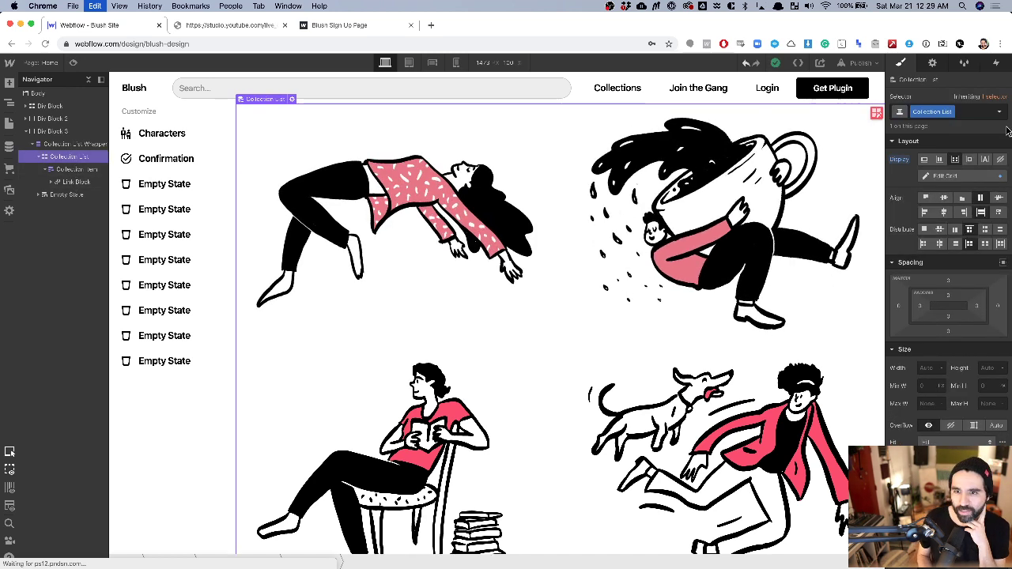
left_click(875, 112)
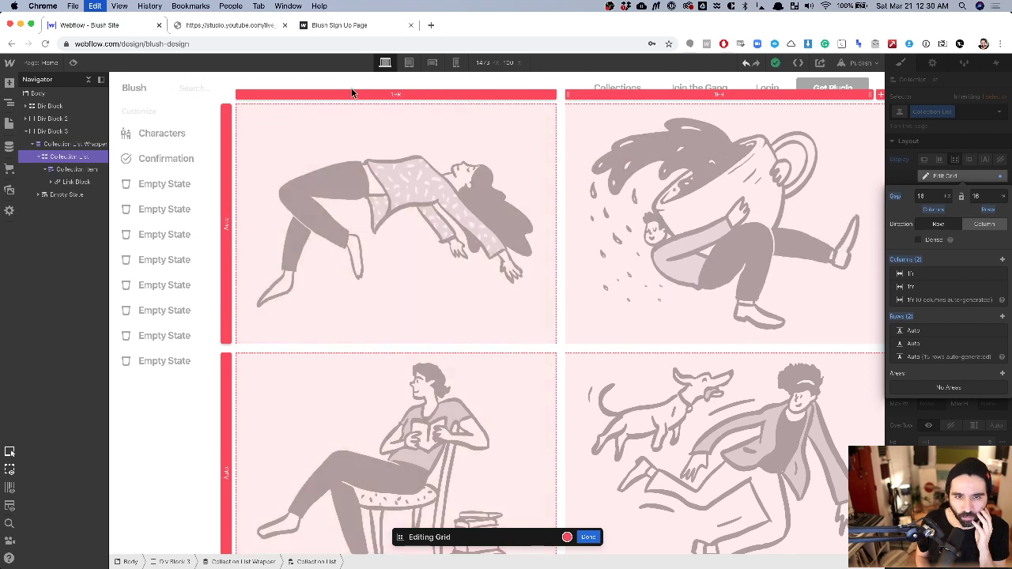
left_click(404, 95)
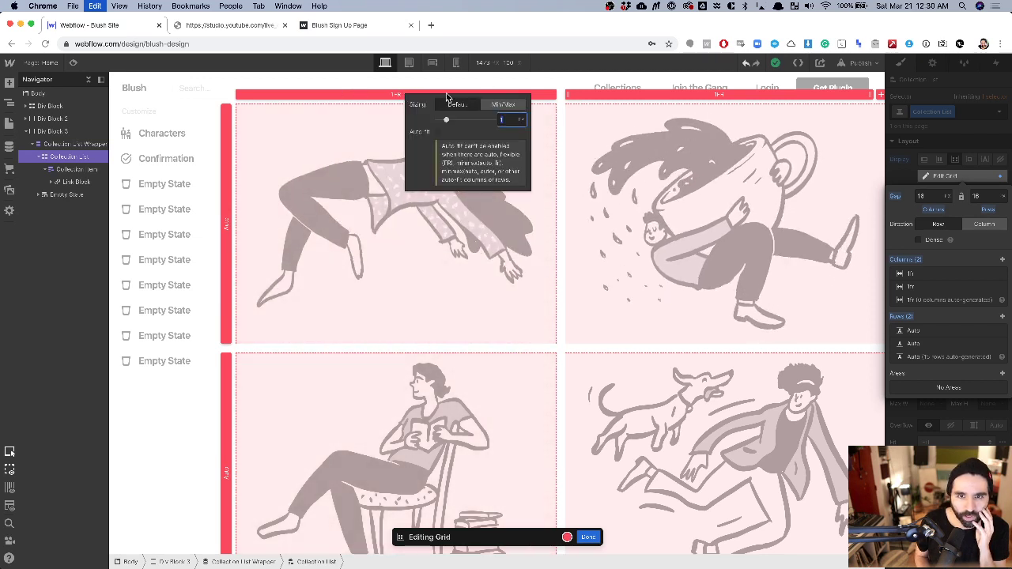
left_click(507, 104)
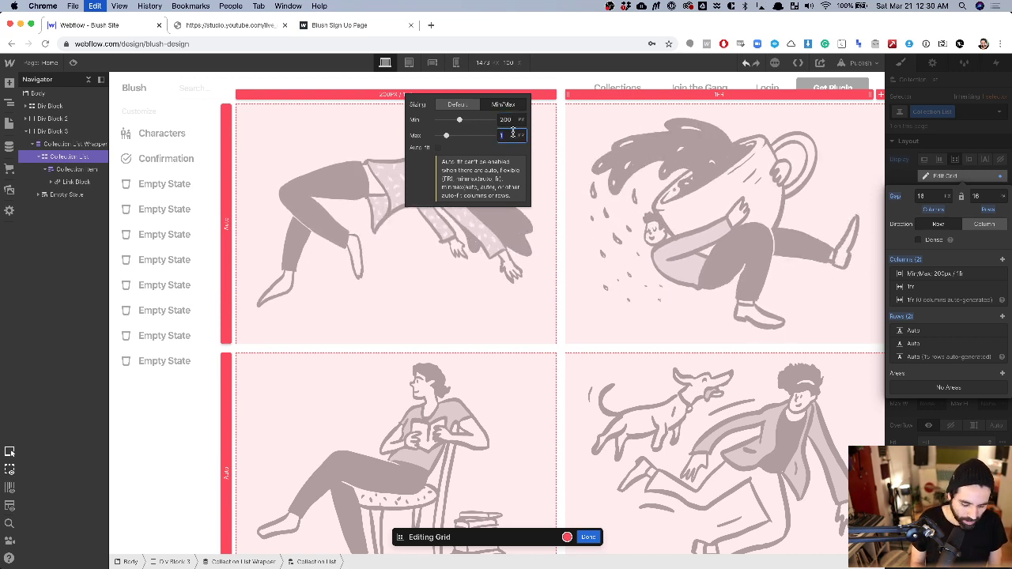
Set the first grid column's minimum width to 110 px.
type("190")
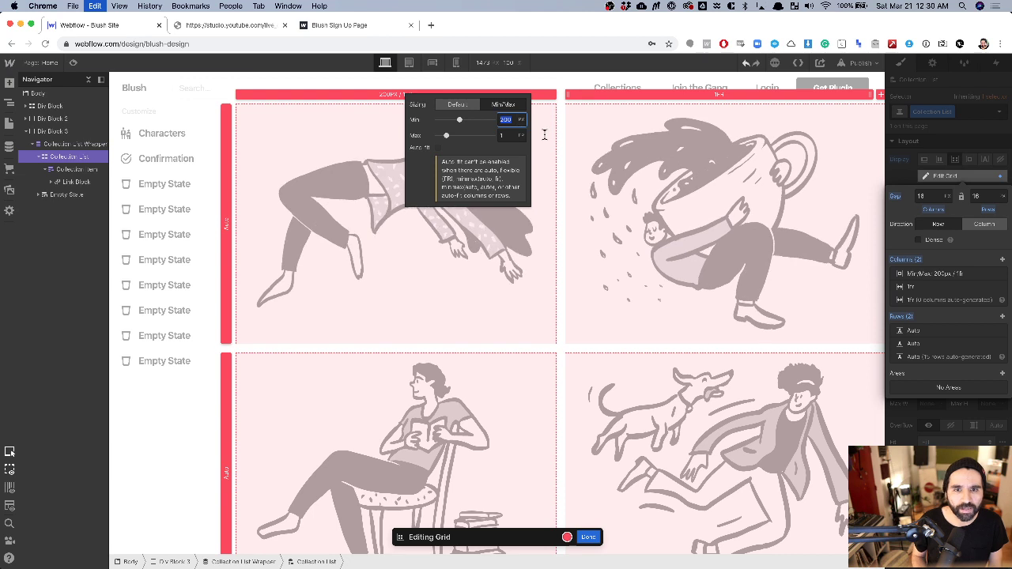
key("shift+Down")
key("shift+Down")
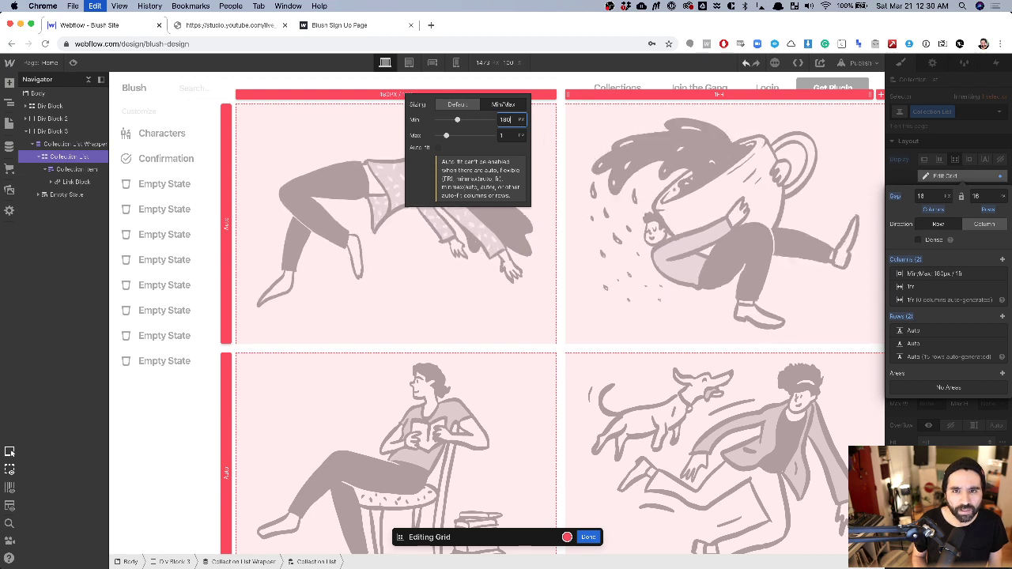
key("shift+Up")
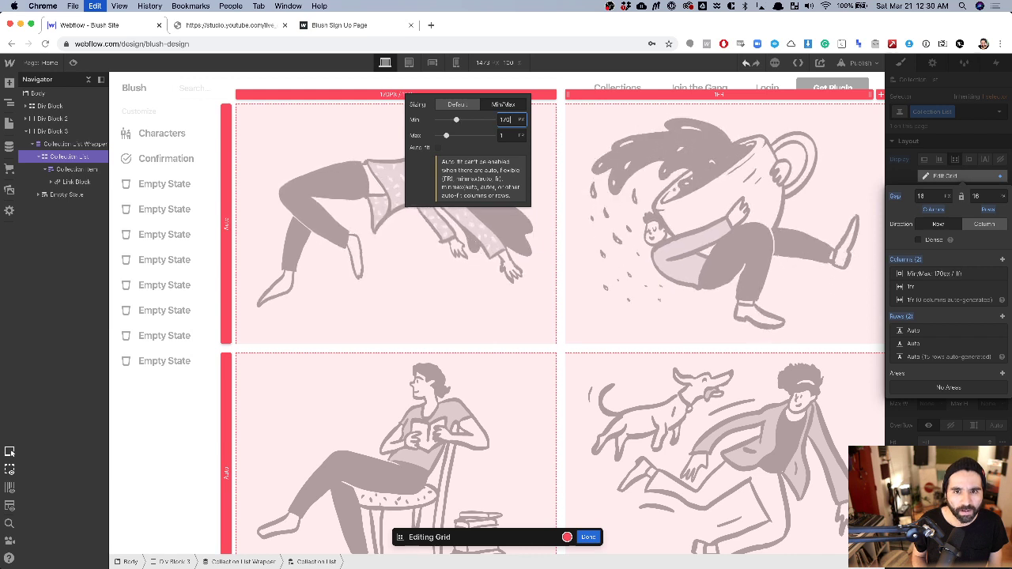
key("shift+Down")
key("shift+Down")
key("shift+Up")
key("shift+Up")
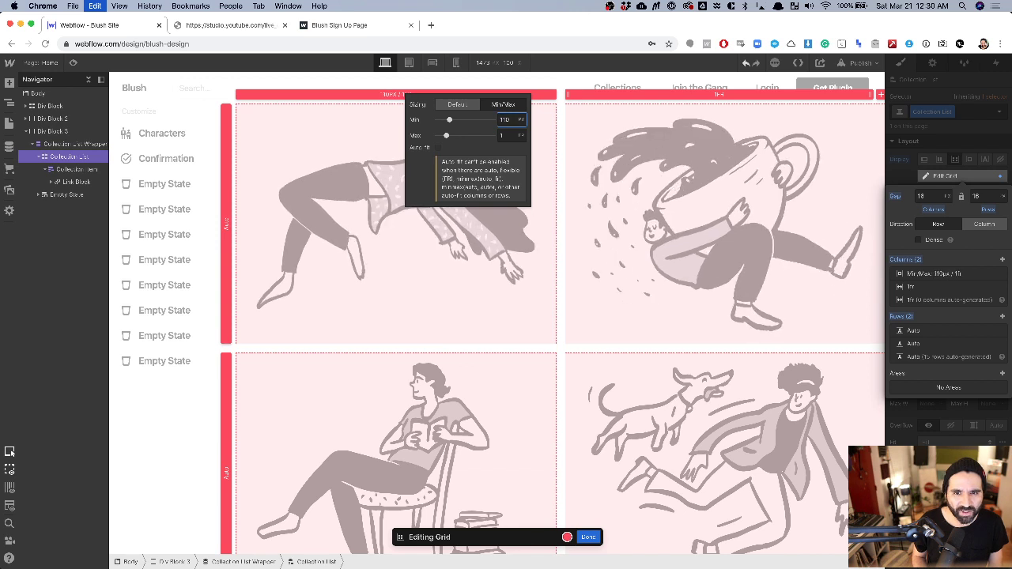
left_click(510, 135)
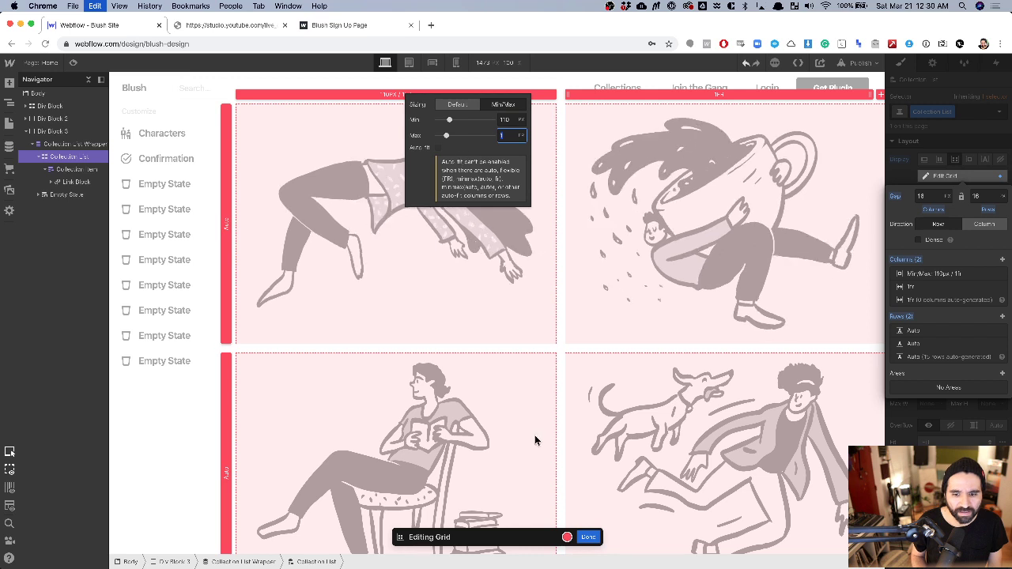
left_click(575, 502)
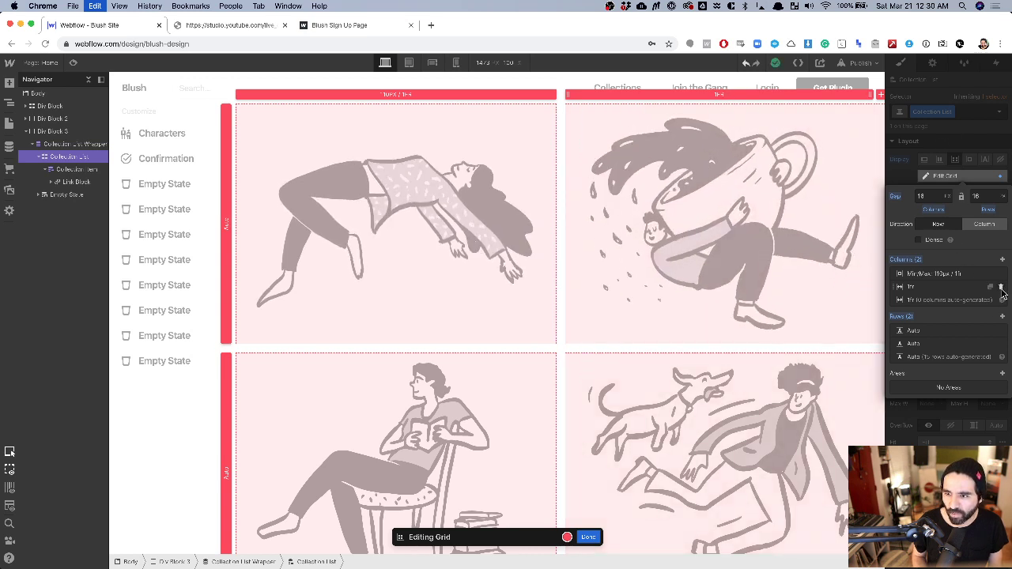
Delete the second grid column and set the remaining column's maximum width to 100 px.
left_click(1001, 289)
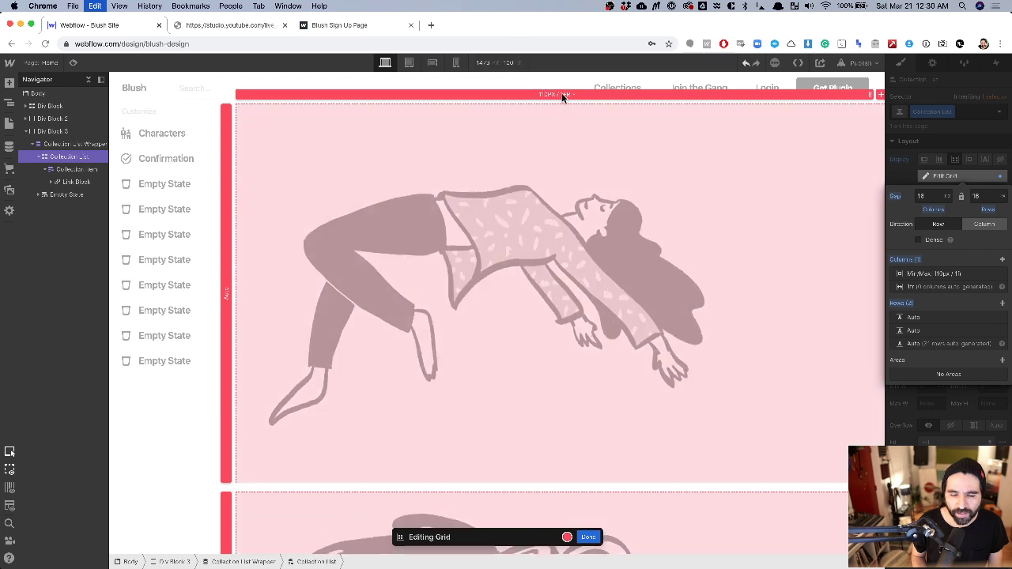
left_click(562, 94)
left_click(668, 137)
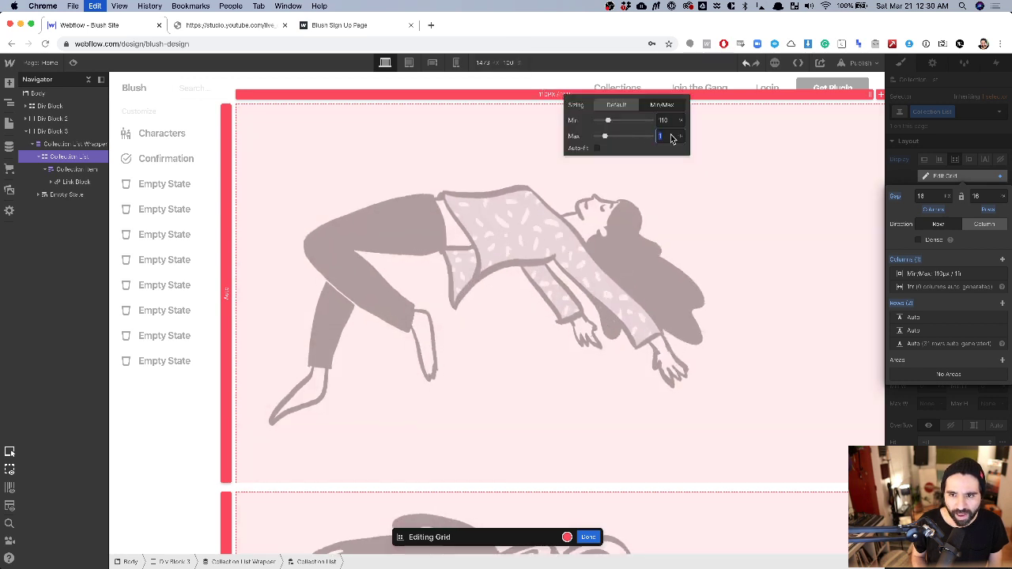
type("100")
key("Return")
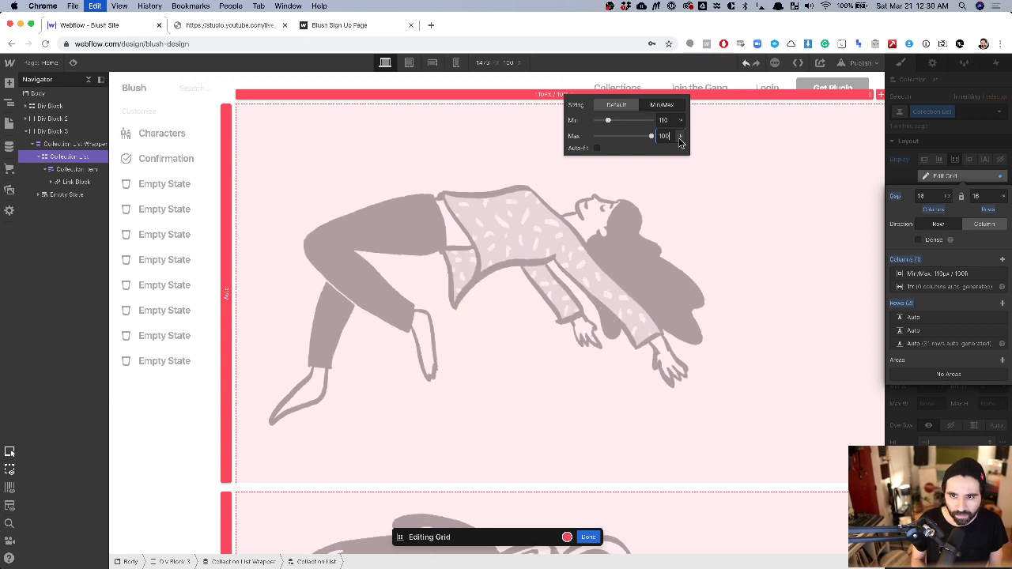
left_click(680, 138)
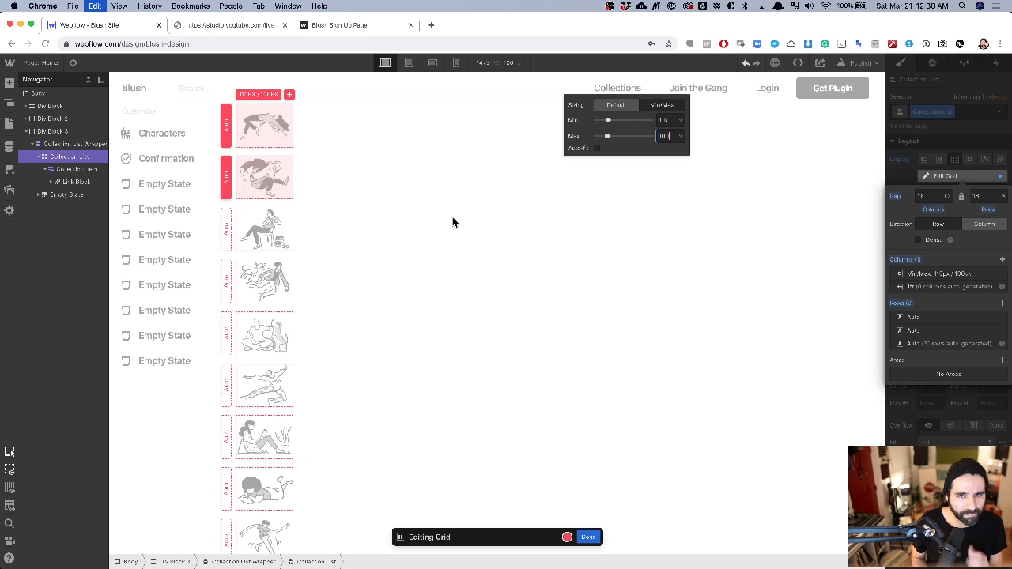
Enable auto-fit for the grid column and set its maximum width to 1 fr.
left_click(597, 149)
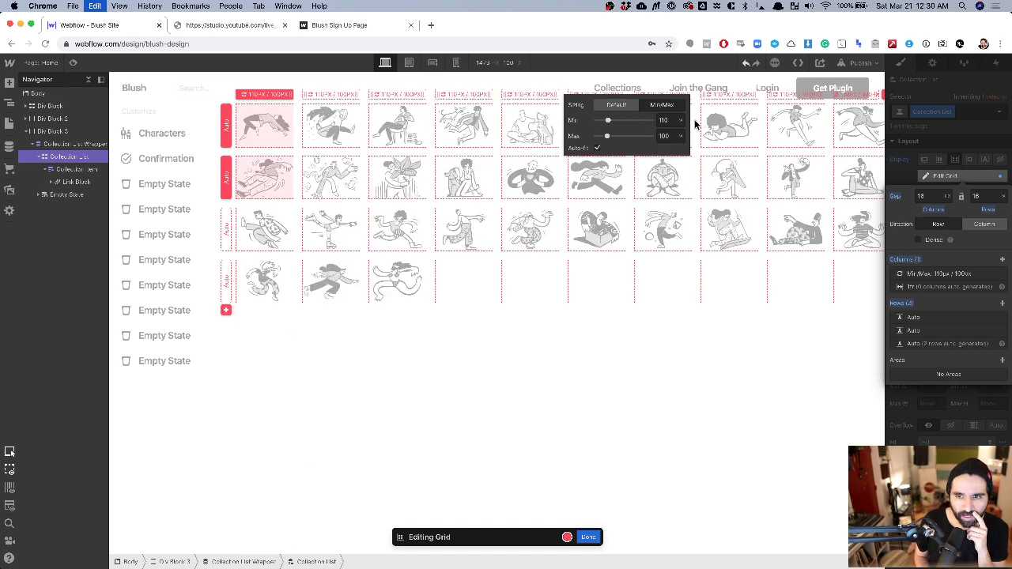
type("1")
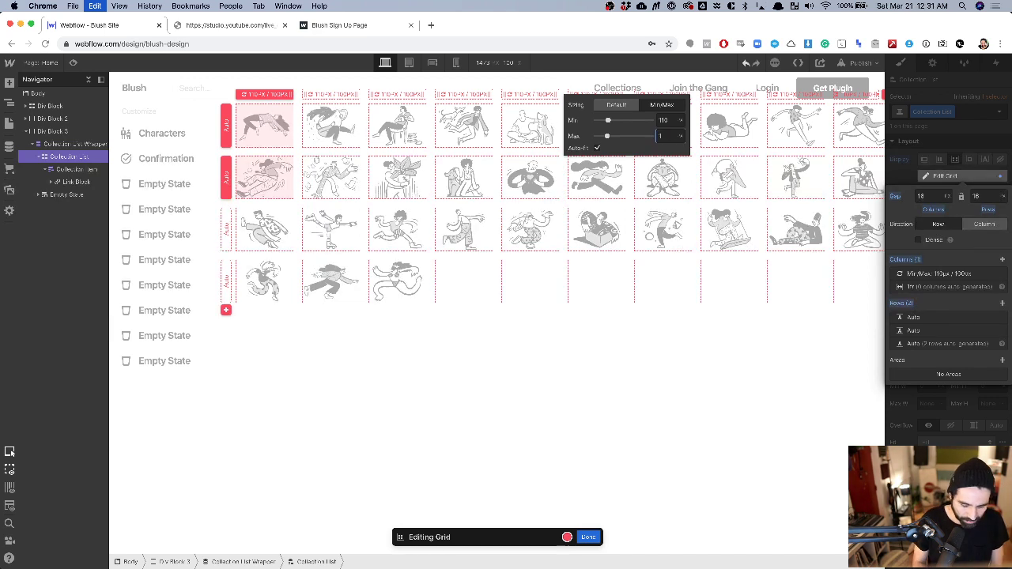
type("fr")
key("Return")
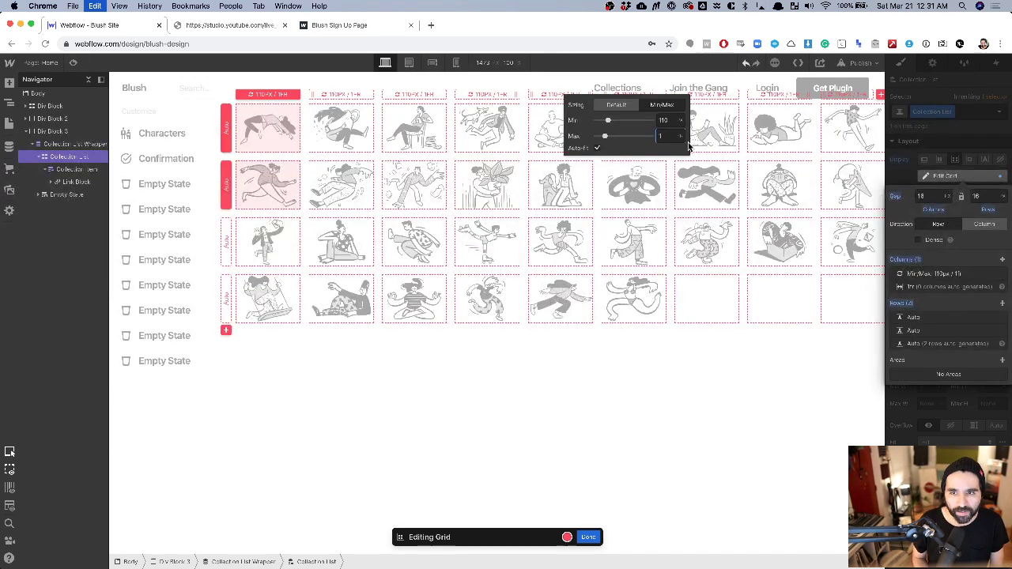
Raise the auto-fit column's minimum width to 240 px.
left_click(663, 119)
type("120")
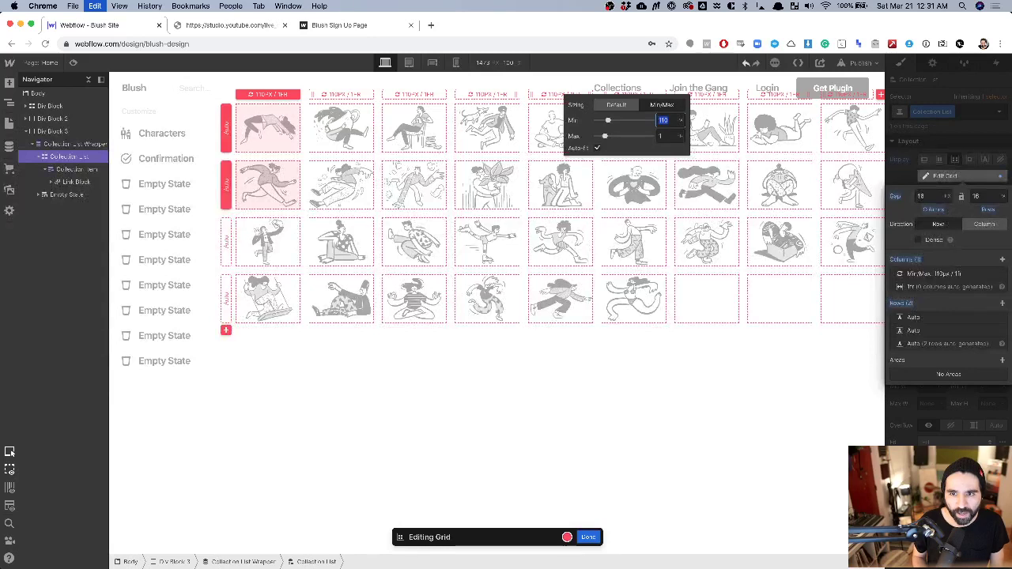
key("shift+Up")
key("shift+Up")
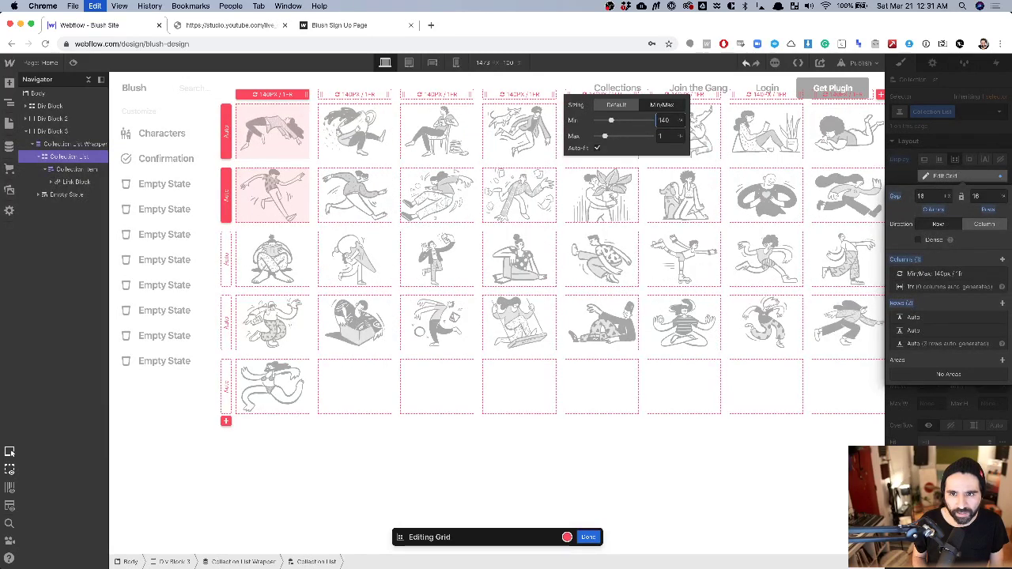
key("shift+Up")
key("shift+Up")
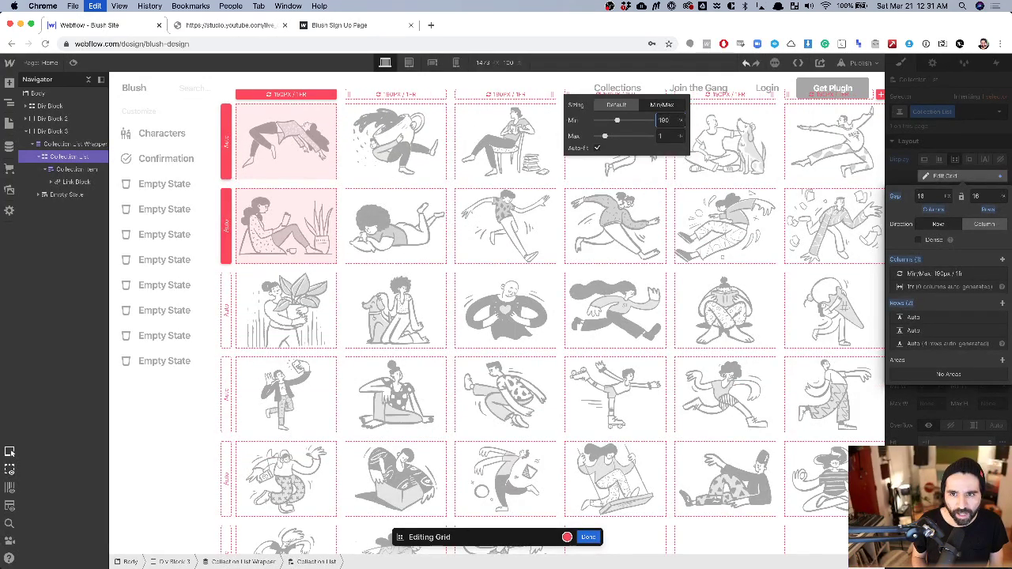
key("shift+Up")
key("shift+Up")
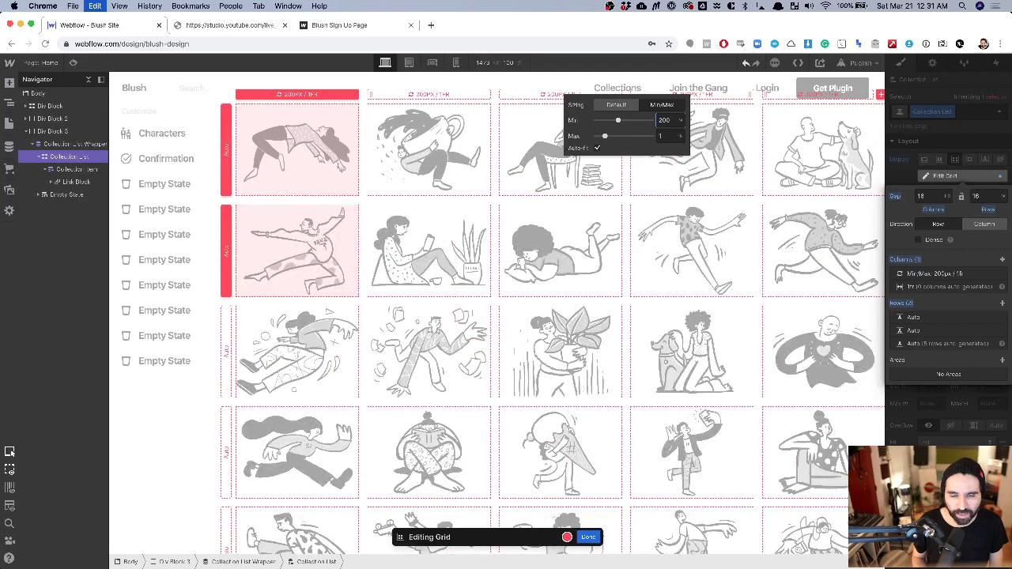
key("shift+Up")
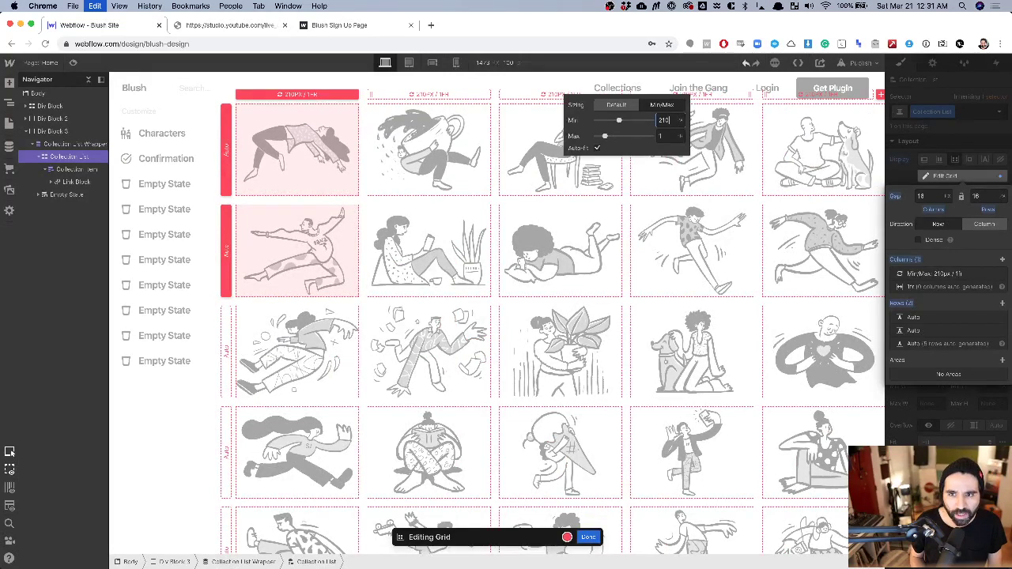
key("shift+Up")
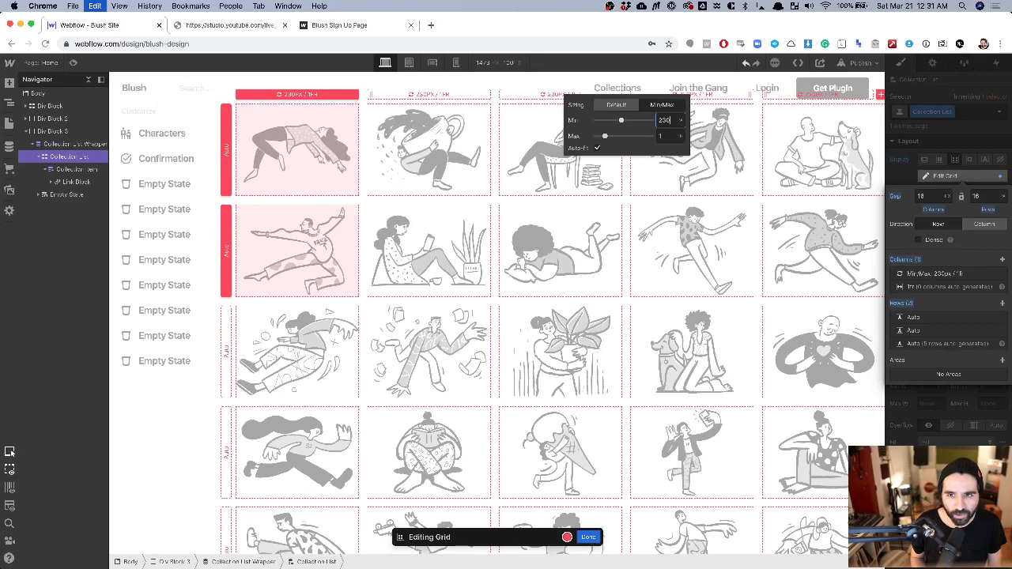
key("shift+Up")
key("shift+Up")
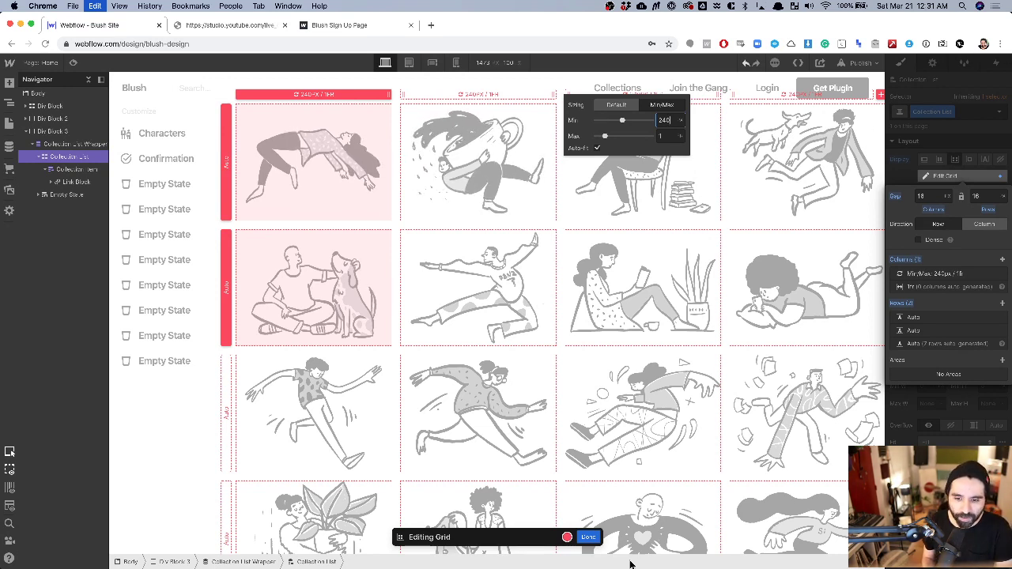
Finish editing the collection list's grid and preview the page, resizing the preview width to check the responsive columns.
left_click(594, 541)
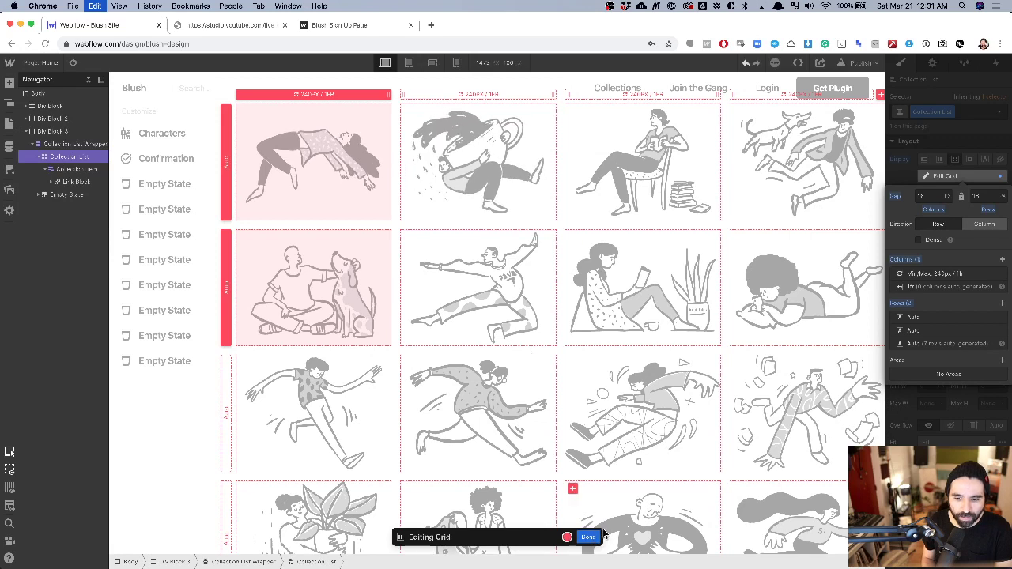
left_click(589, 538)
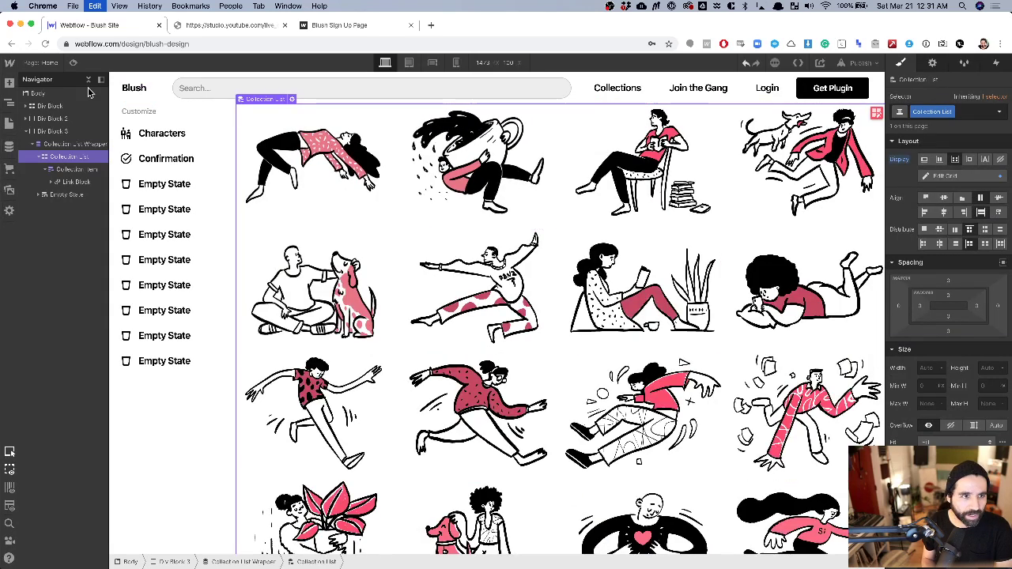
left_click(74, 62)
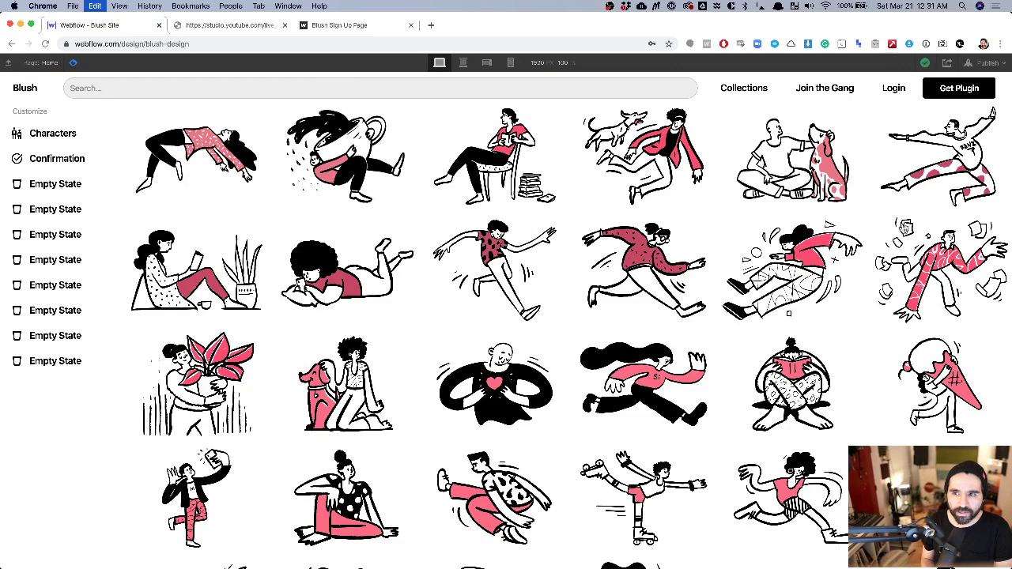
mouse_move(1010, 206)
left_mouse_down()
mouse_move(615, 244)
mouse_move(1009, 243)
left_mouse_up()
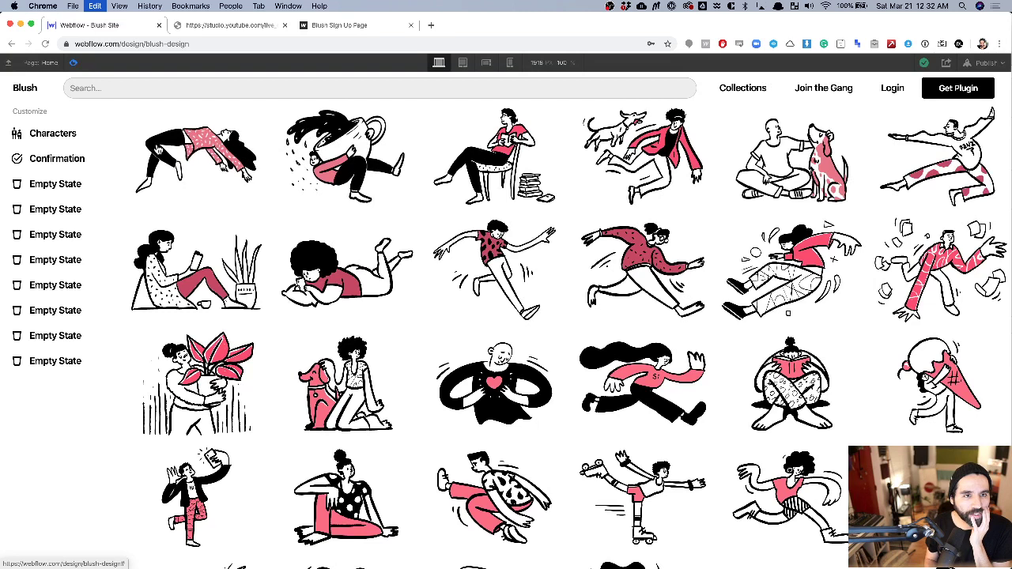
Check the YouTube live chat and switch to OBS to change the stream to the full-screen camera scene.
left_click(247, 30)
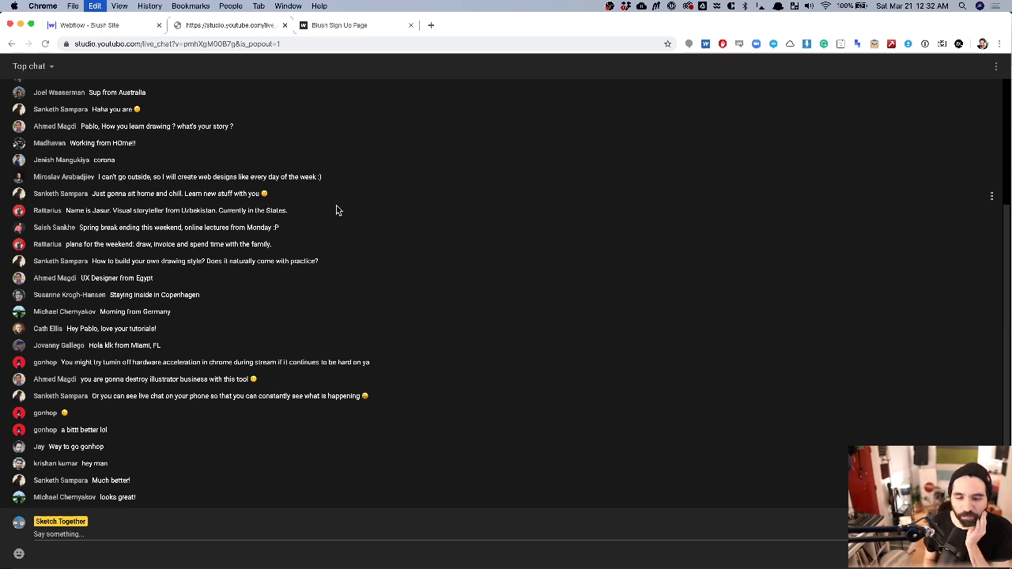
mouse_move(396, 564)
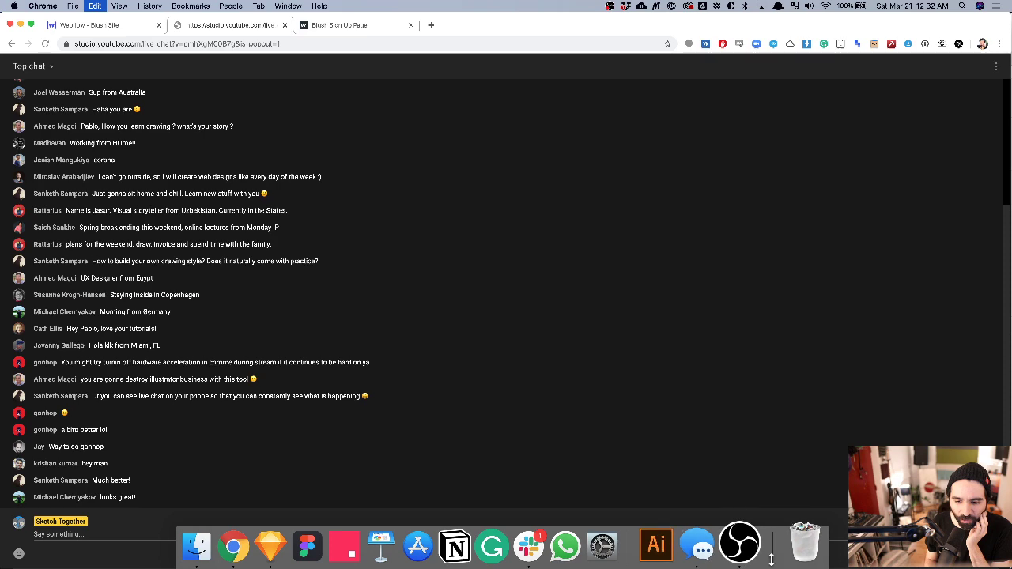
left_click(740, 544)
left_click(405, 345)
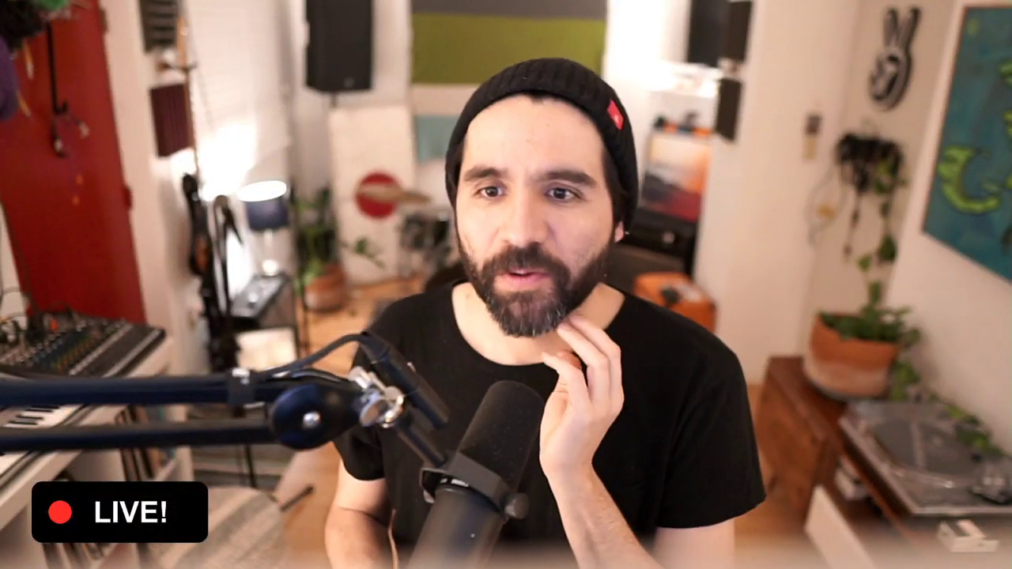